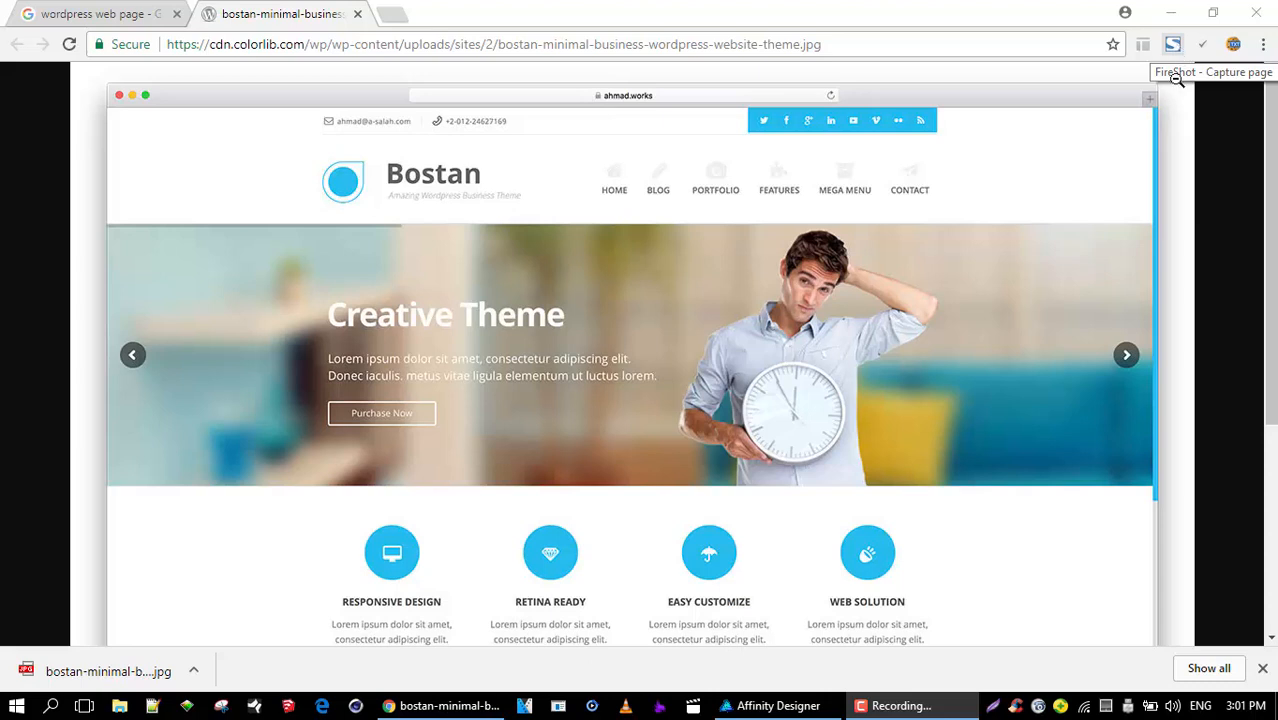
{"action": "right_click", "coordinate": [830, 158]}
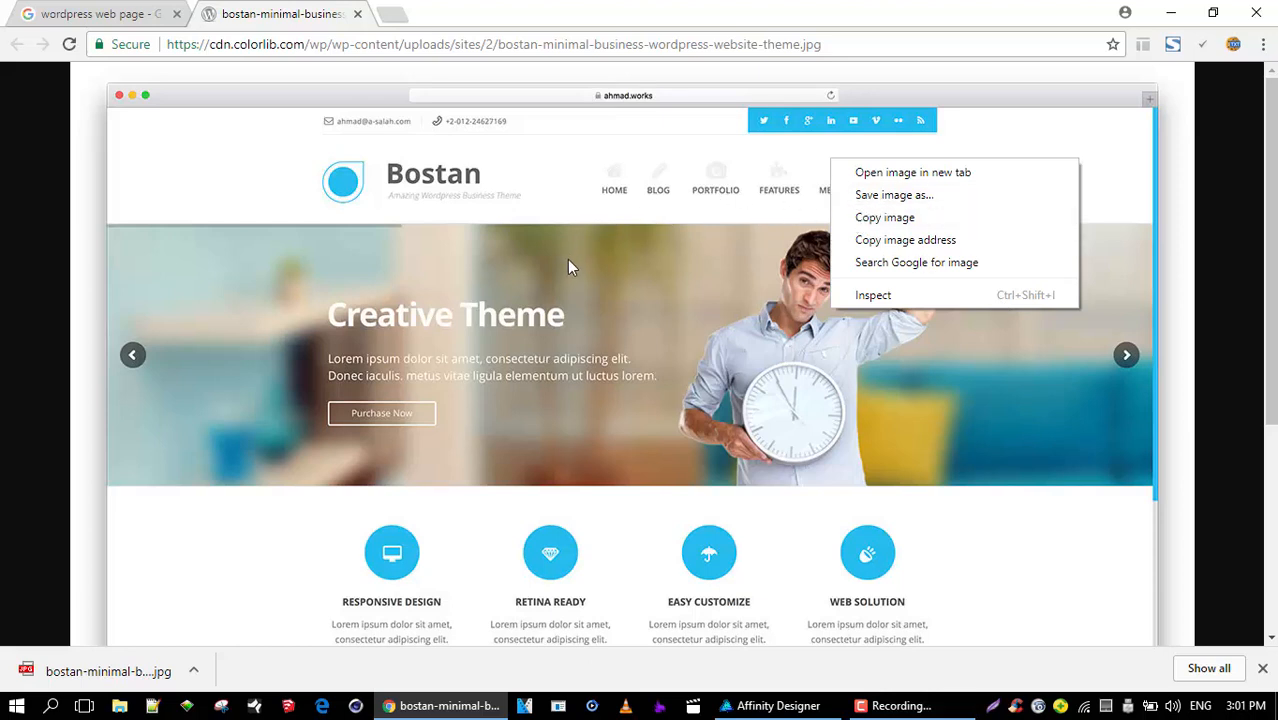
{"action": "left_click", "coordinate": [47, 231]}
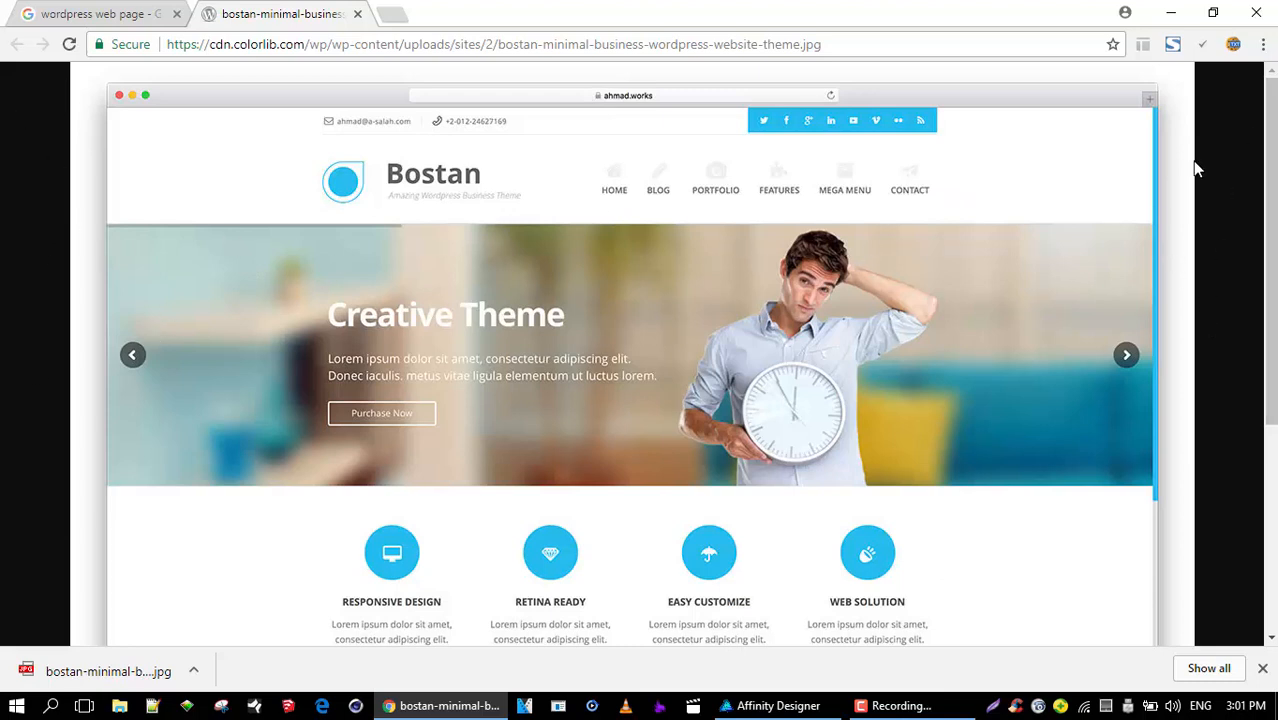
- Capture the entire web page with FireShot and save it as Sample.png in the 1Model folder, replacing the existing file
{"action": "left_click", "coordinate": [1176, 47]}
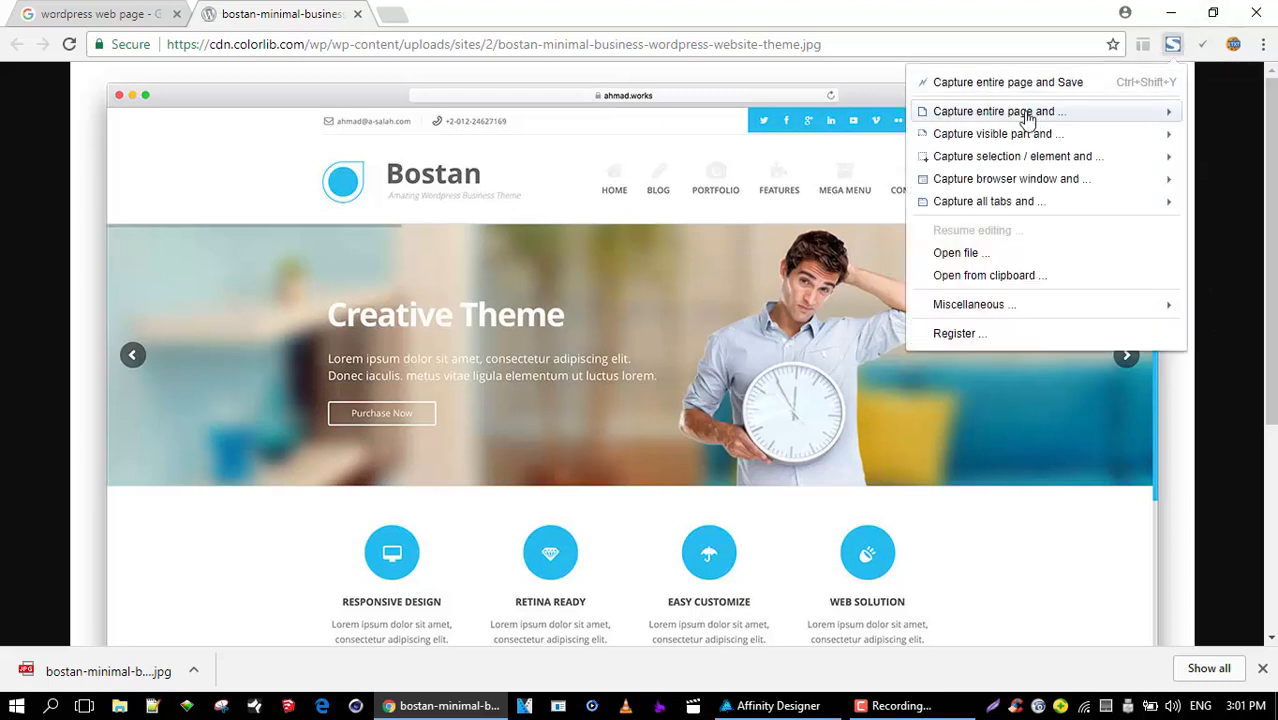
{"action": "mouse_move", "coordinate": [1028, 117]}
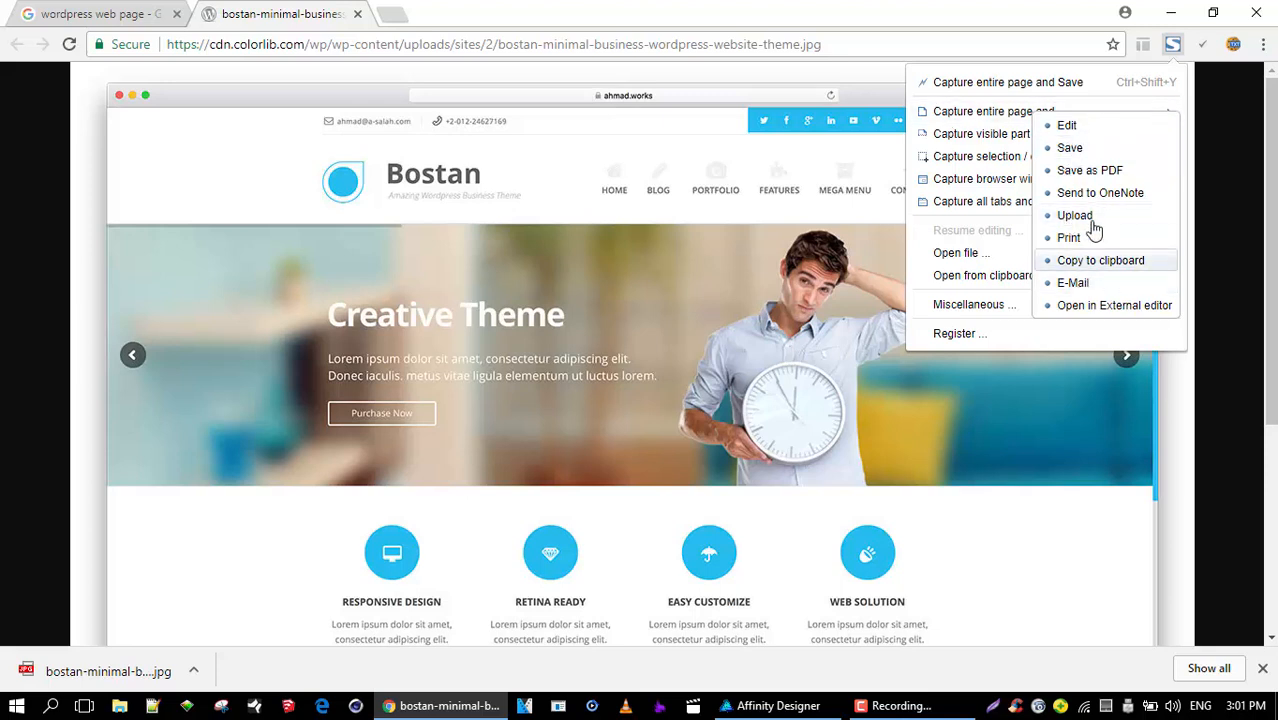
{"action": "left_click", "coordinate": [1070, 148]}
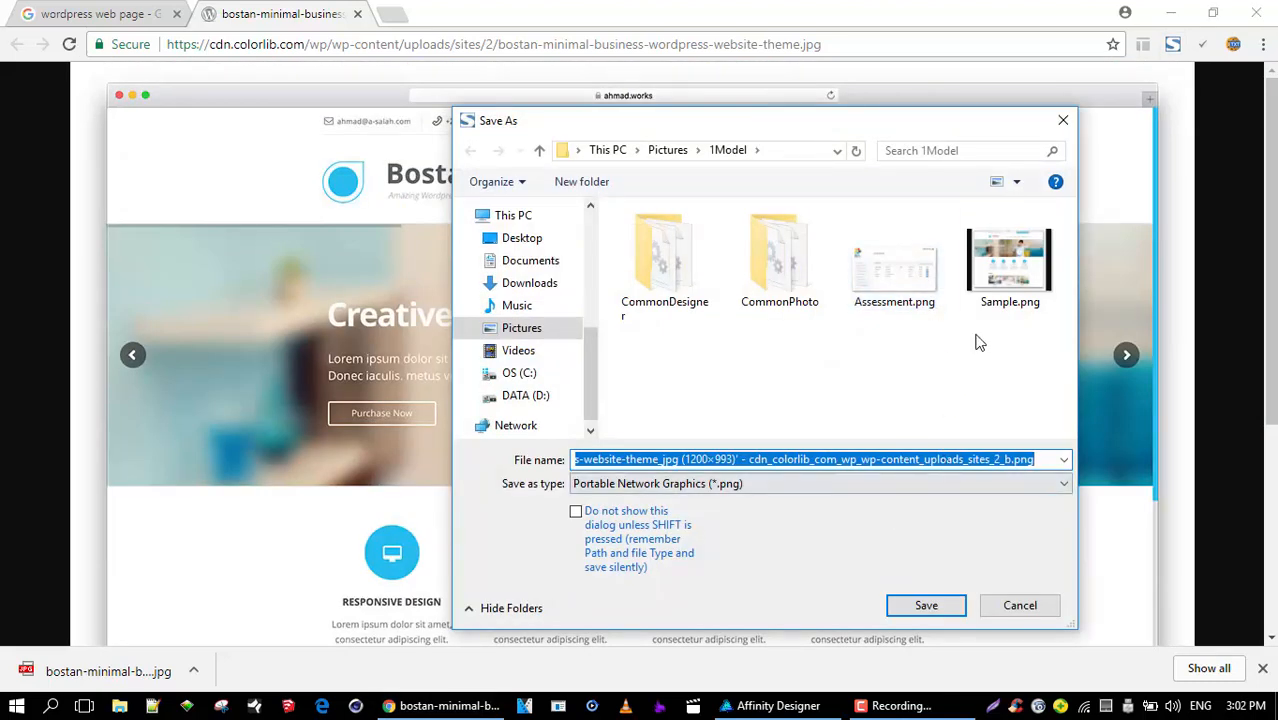
{"action": "left_click", "coordinate": [995, 263]}
{"action": "left_click", "coordinate": [928, 605]}
{"action": "left_click", "coordinate": [700, 361]}
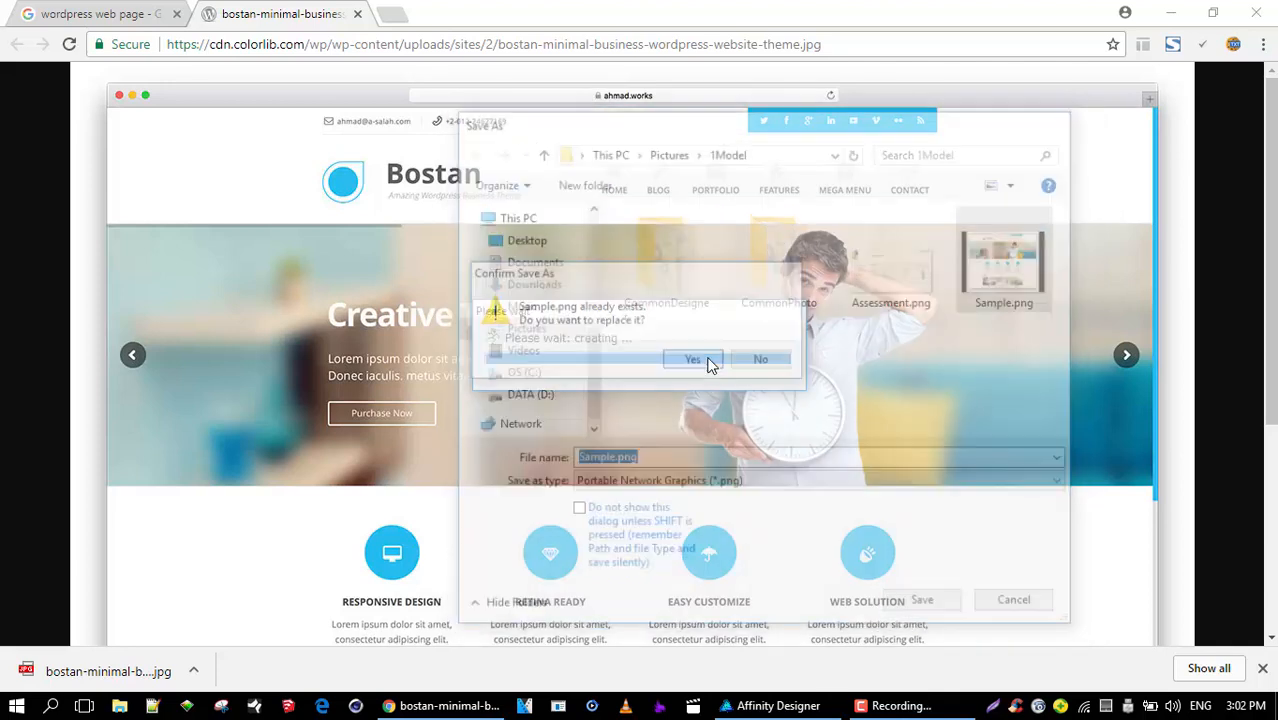
{"action": "left_click", "coordinate": [681, 394]}
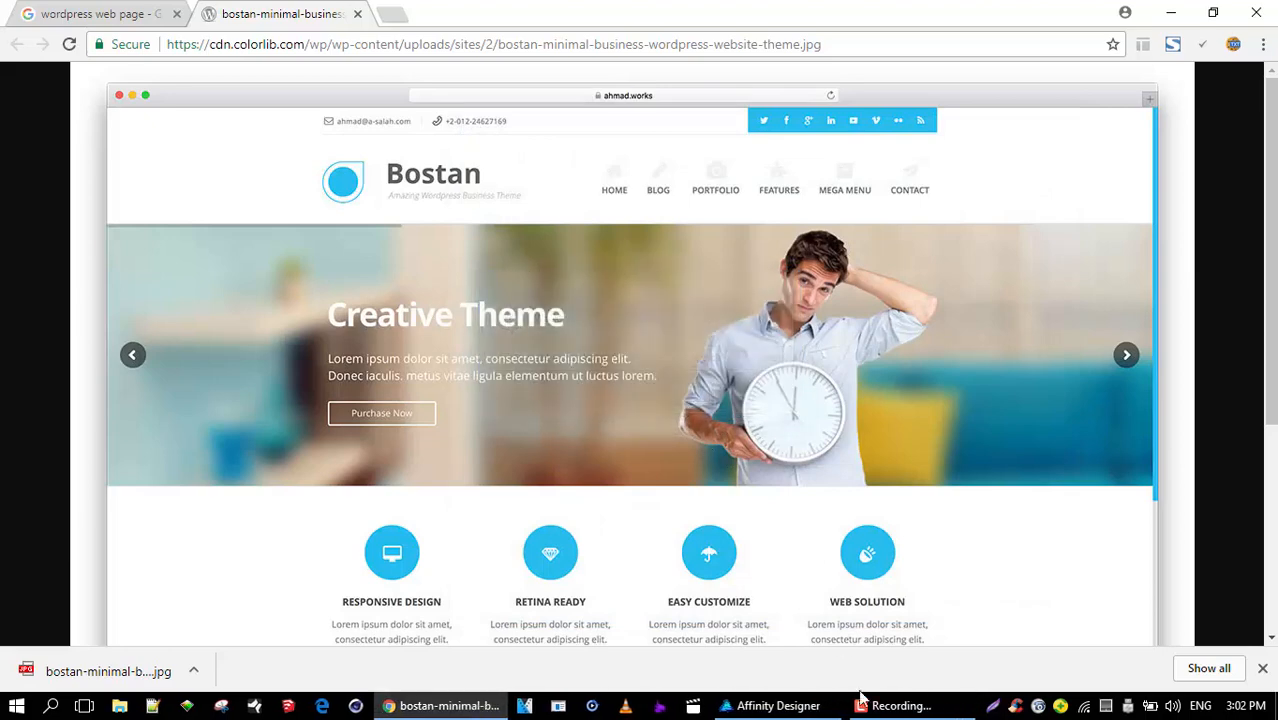
- Switch to Affinity Designer and open Sample.png from the 1Model folder
{"action": "left_click", "coordinate": [772, 705]}
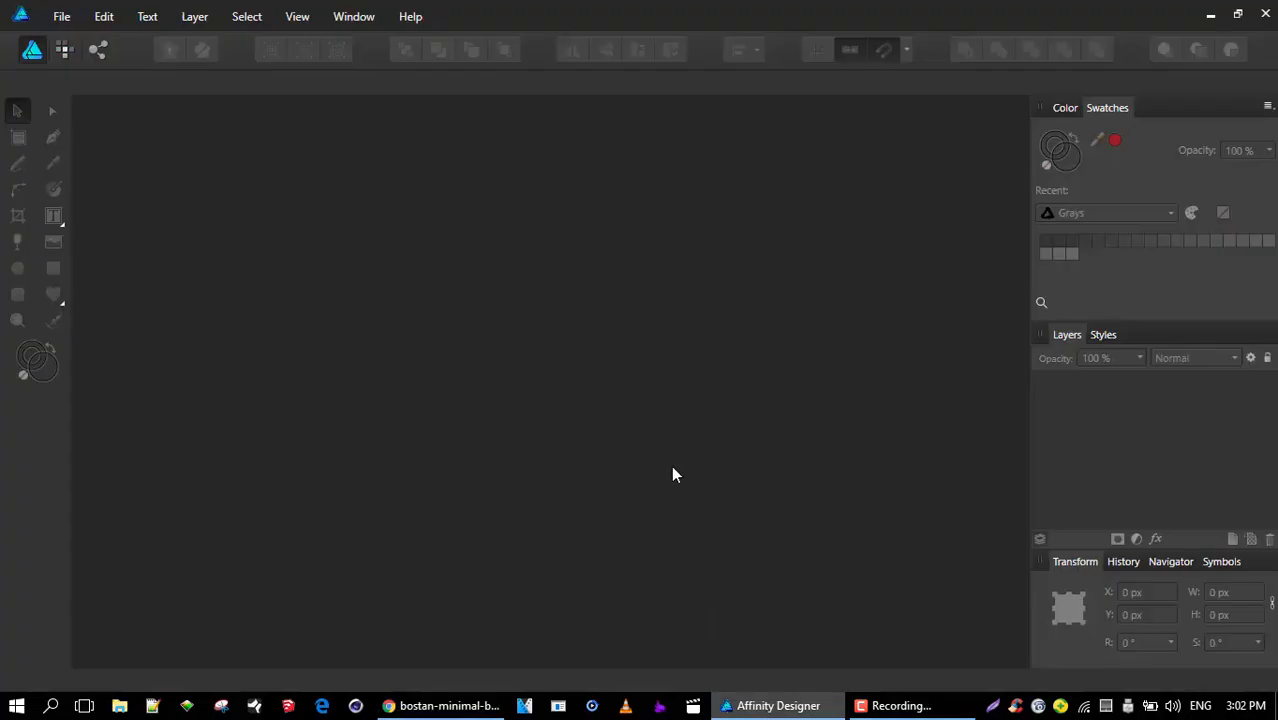
{"action": "left_click", "coordinate": [62, 16]}
{"action": "left_click", "coordinate": [86, 107]}
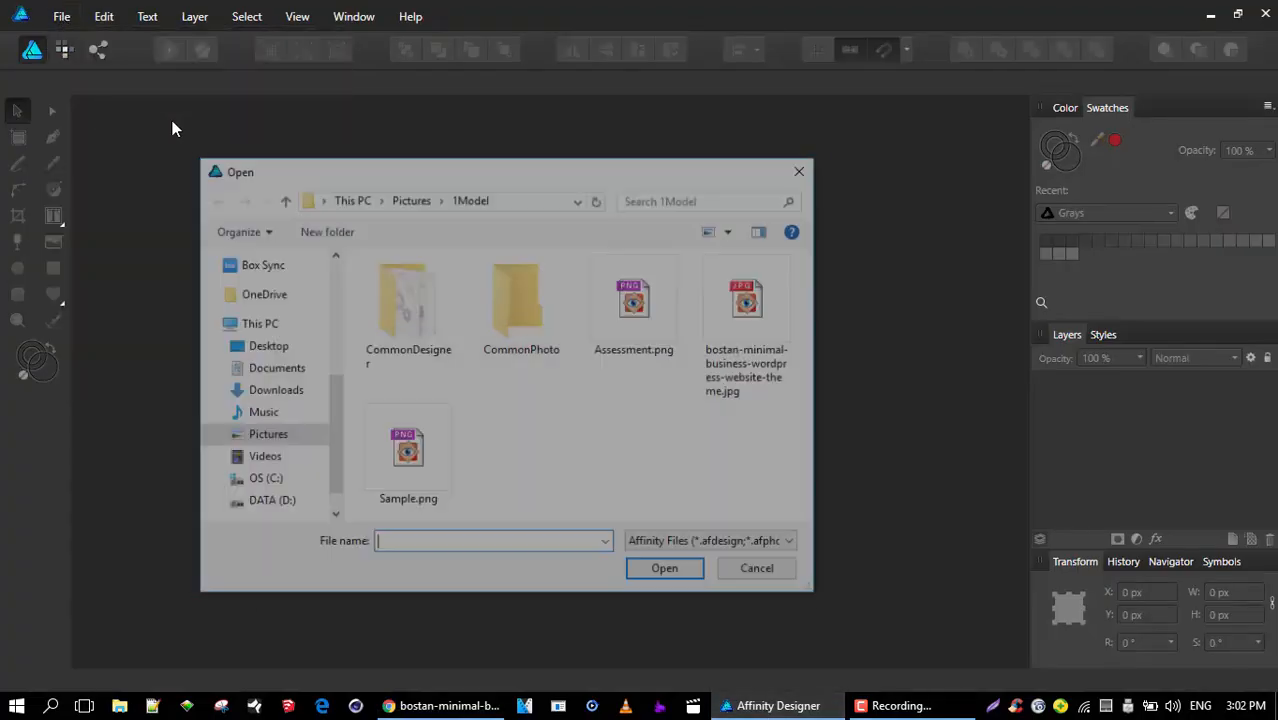
{"action": "left_click", "coordinate": [755, 313]}
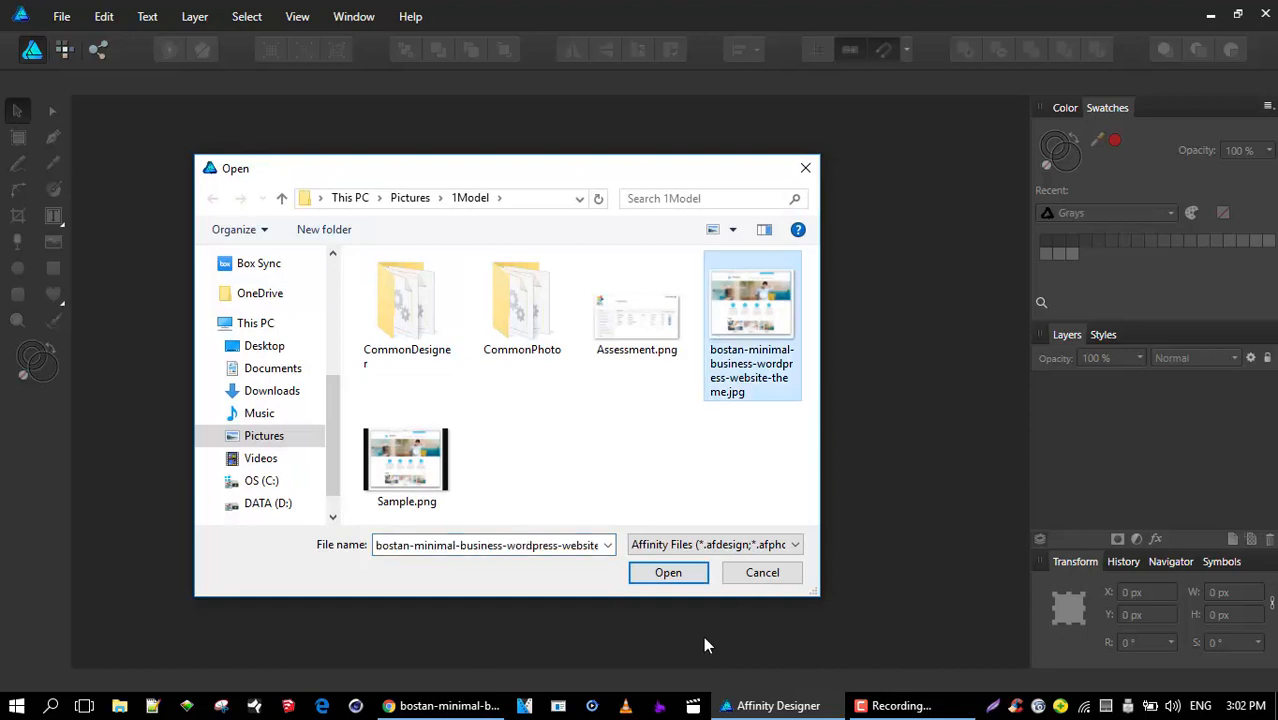
{"action": "left_click", "coordinate": [395, 445]}
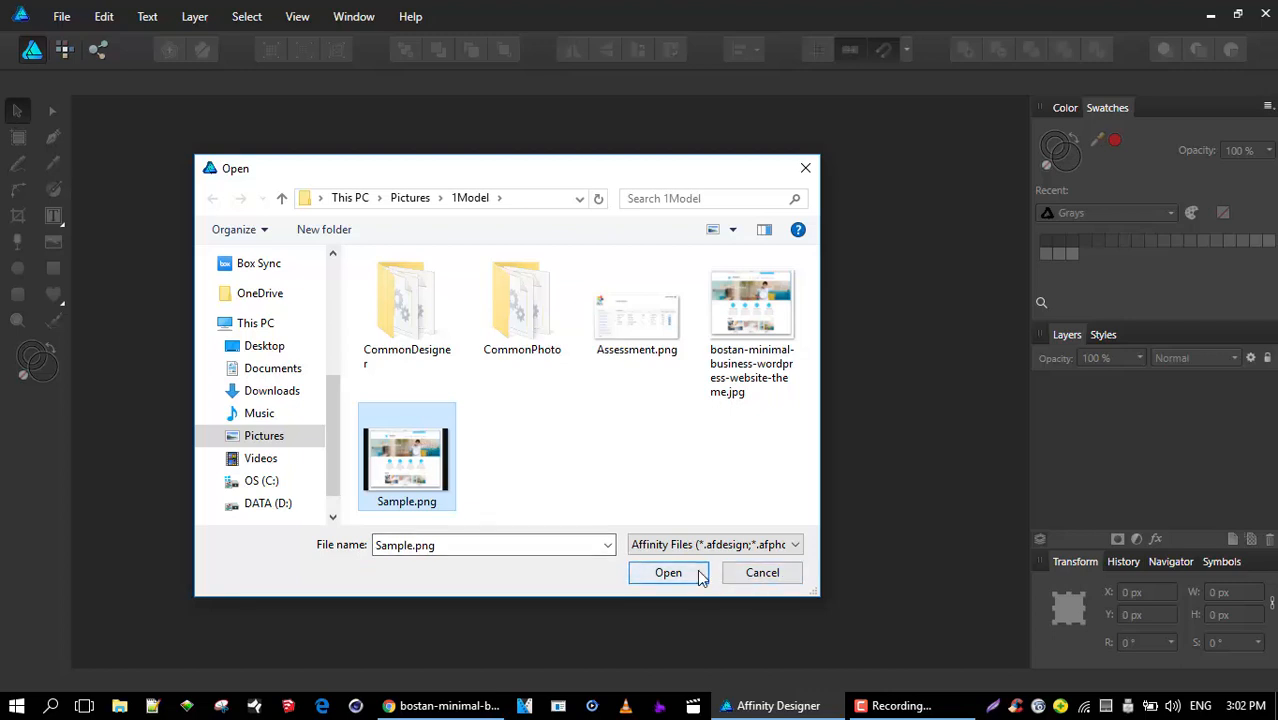
{"action": "left_click", "coordinate": [670, 578]}
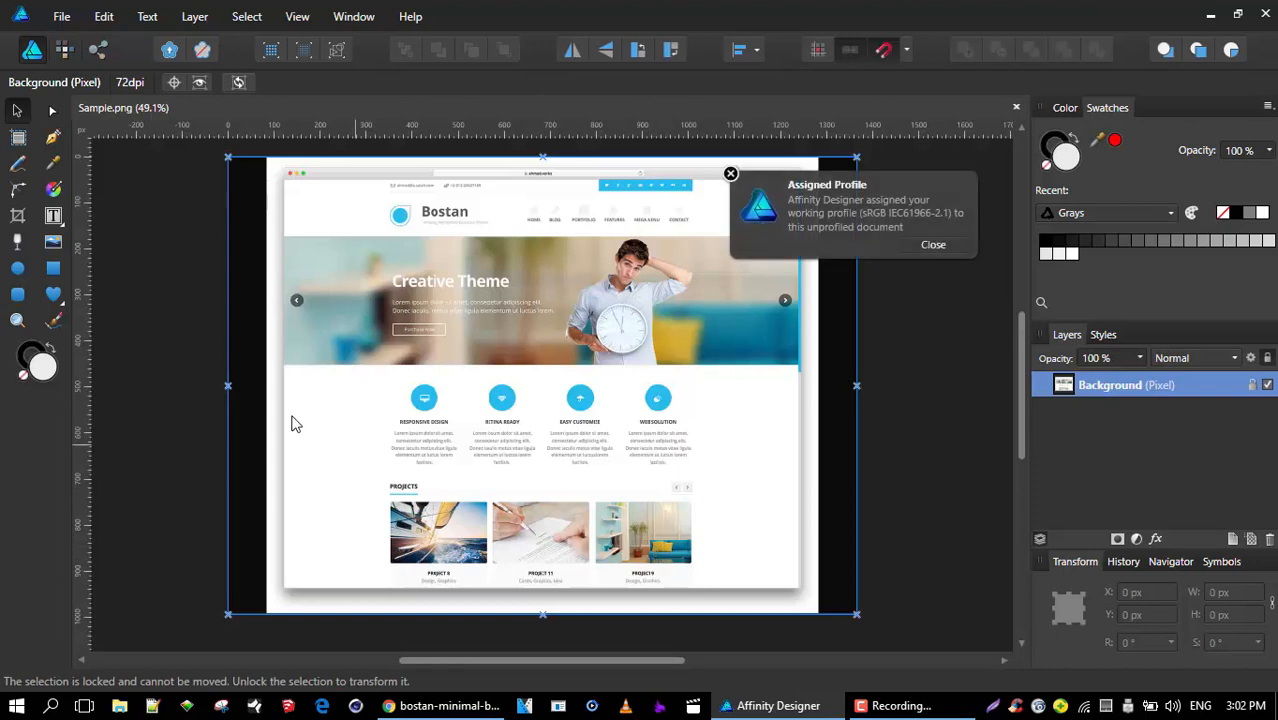
- Unlock the Background layer and crop the black bands off both sides of the screenshot, to about 1195 px wide
{"action": "left_click", "coordinate": [1254, 386]}
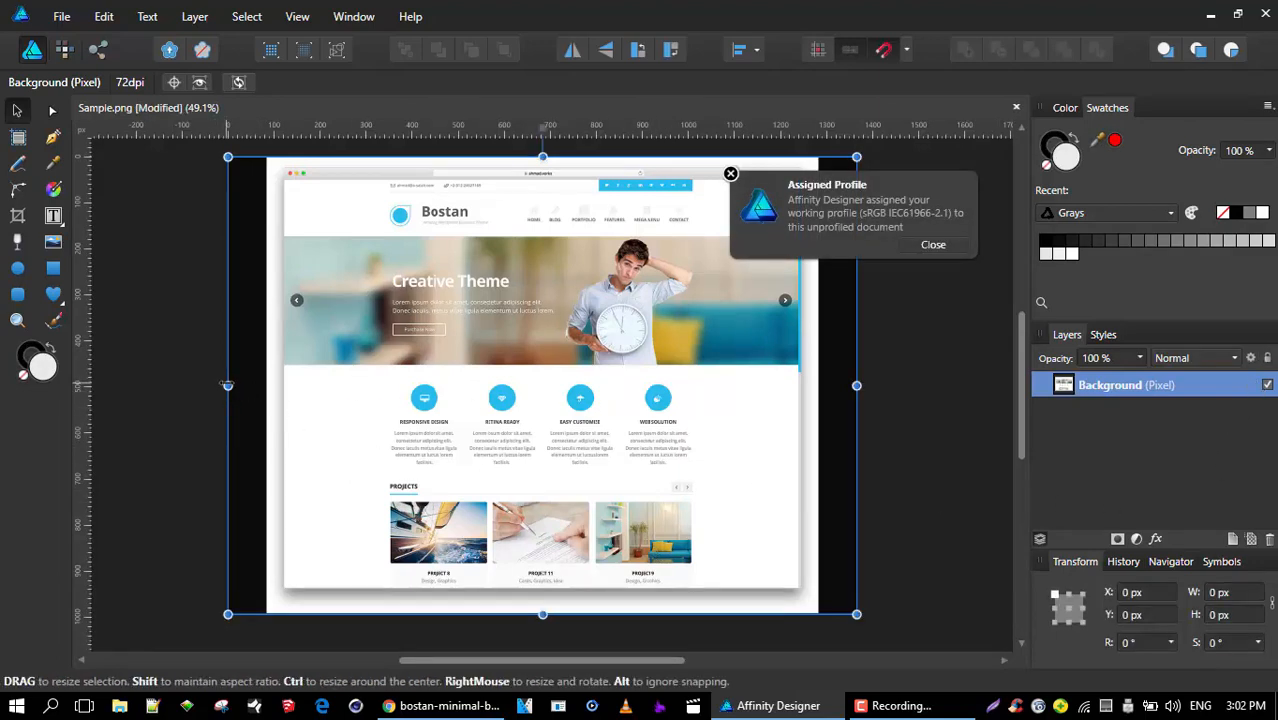
{"action": "left_click_drag", "start_coordinate": [228, 385], "coordinate": [250, 388]}
{"action": "key", "text": "ctrl+z"}
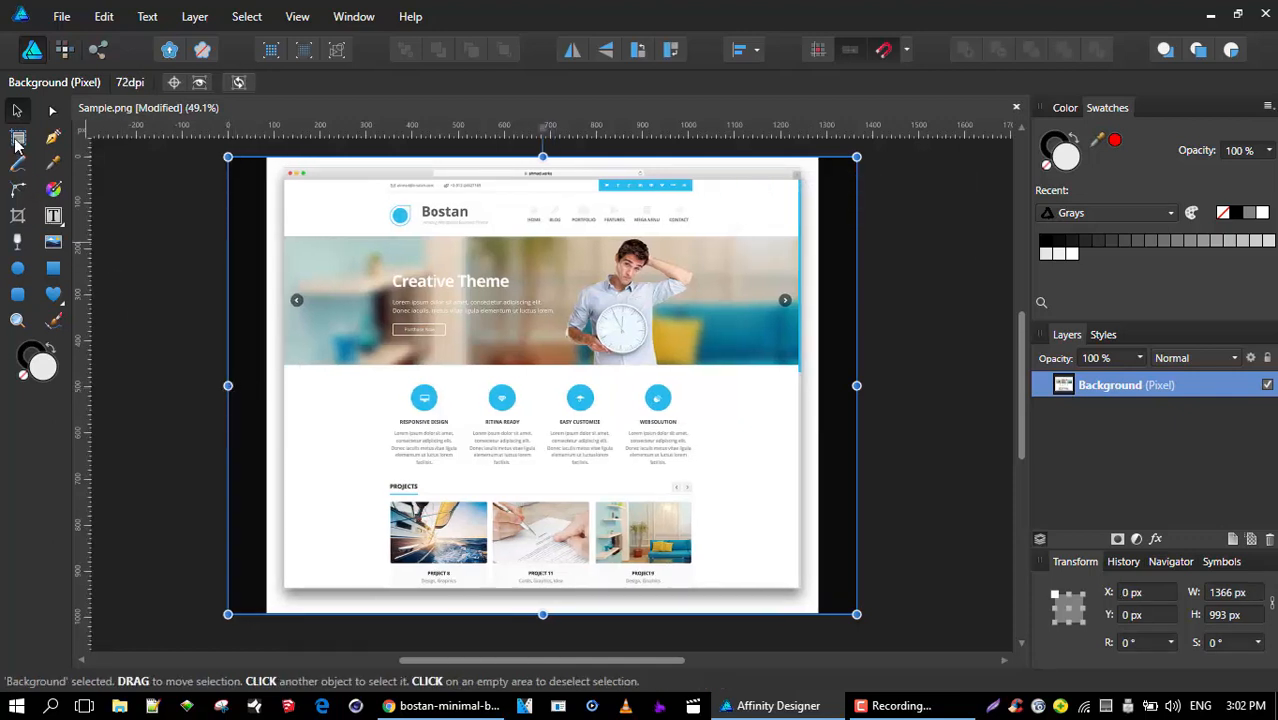
{"action": "left_click", "coordinate": [16, 217]}
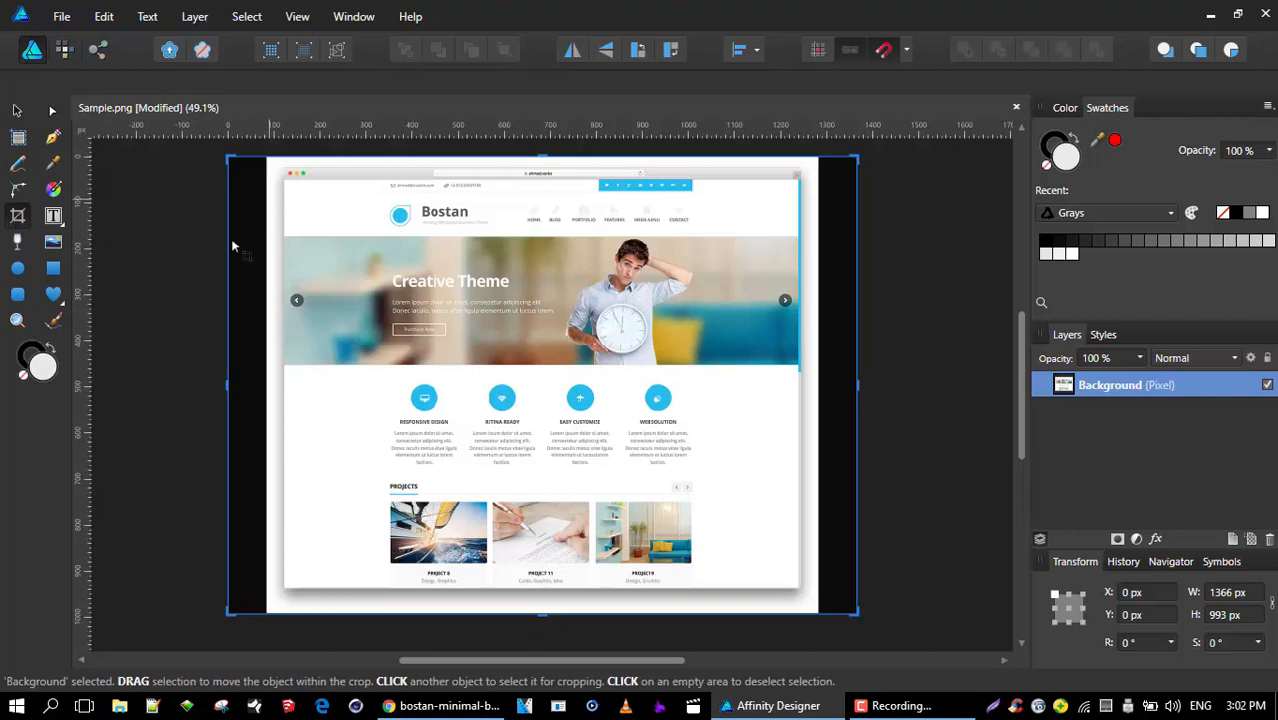
{"action": "left_click_drag", "start_coordinate": [226, 385], "coordinate": [266, 385]}
{"action": "left_click_drag", "start_coordinate": [857, 383], "coordinate": [816, 382]}
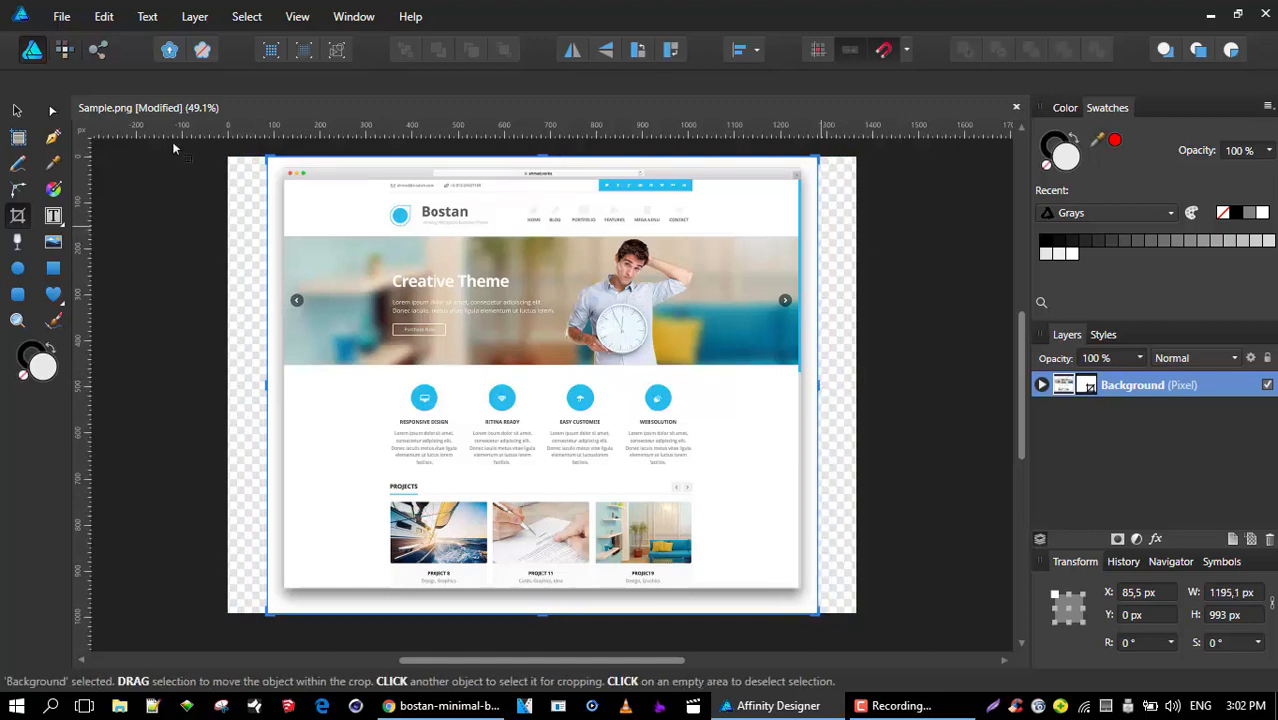
{"action": "left_click", "coordinate": [18, 112]}
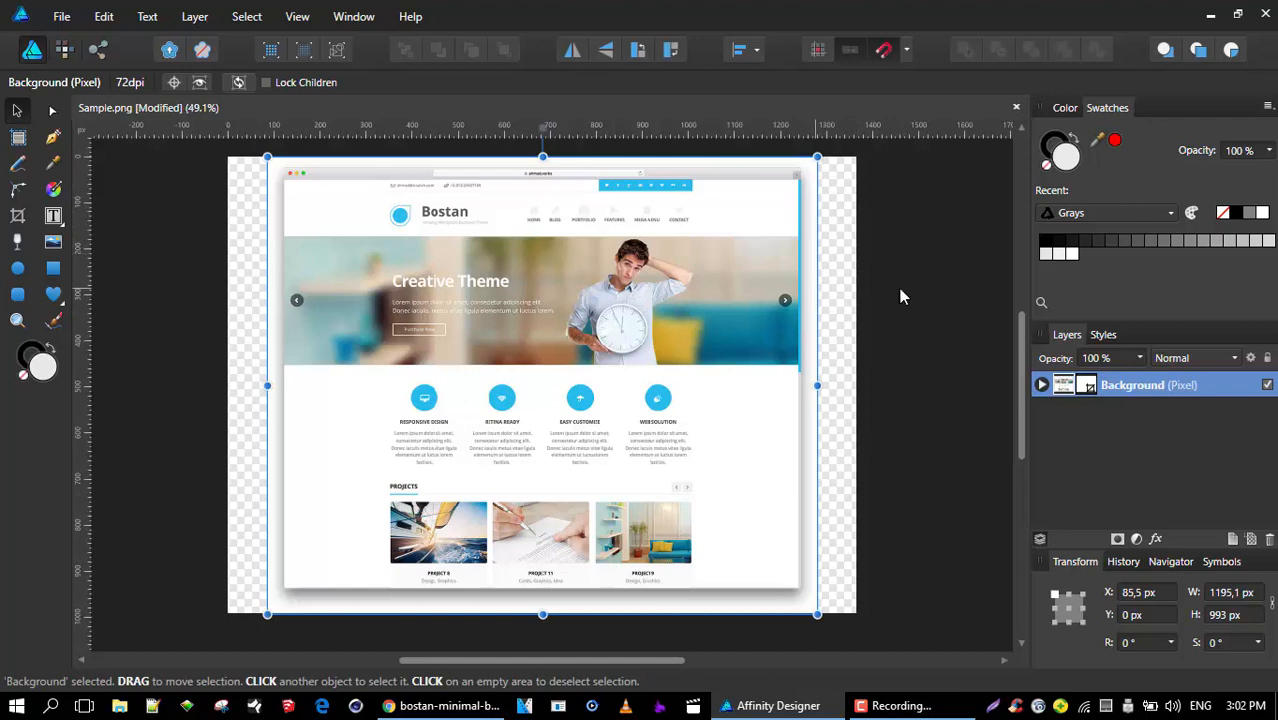
- Copy the cropped Background image and create a new document from the clipboard
{"action": "left_click", "coordinate": [937, 296]}
{"action": "left_click", "coordinate": [592, 253]}
{"action": "right_click", "coordinate": [516, 239]}
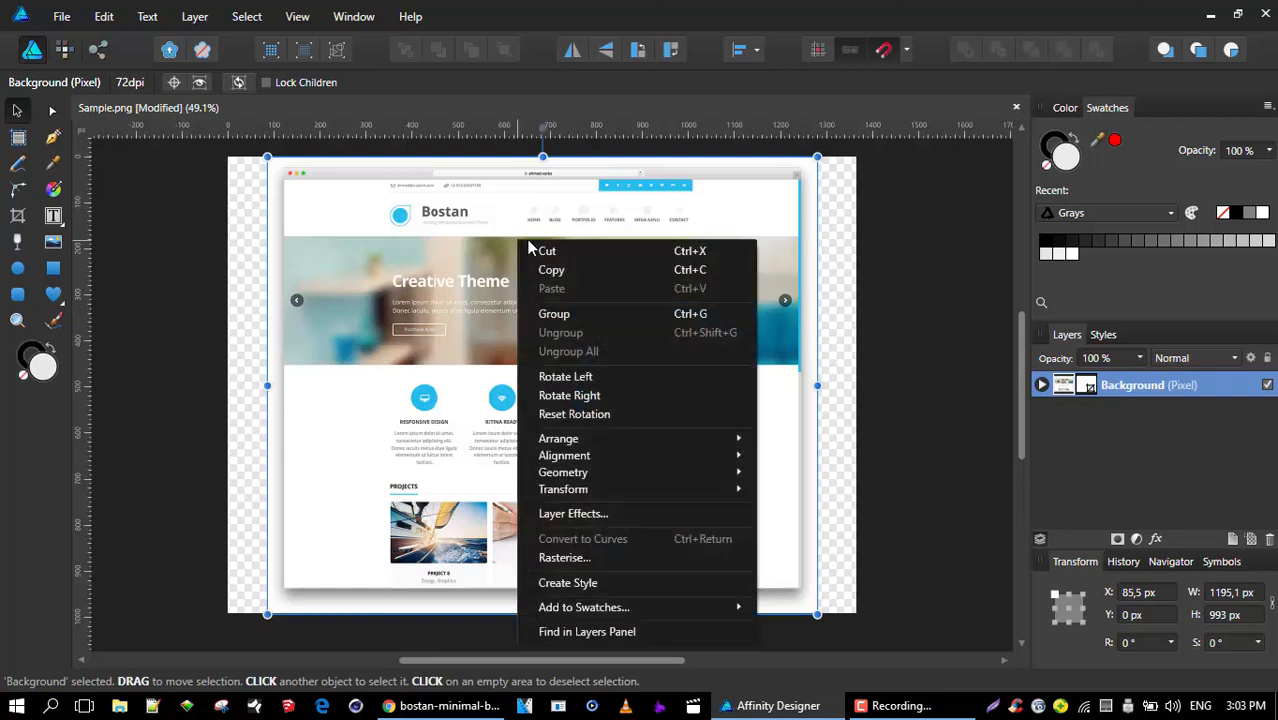
{"action": "left_click", "coordinate": [591, 270]}
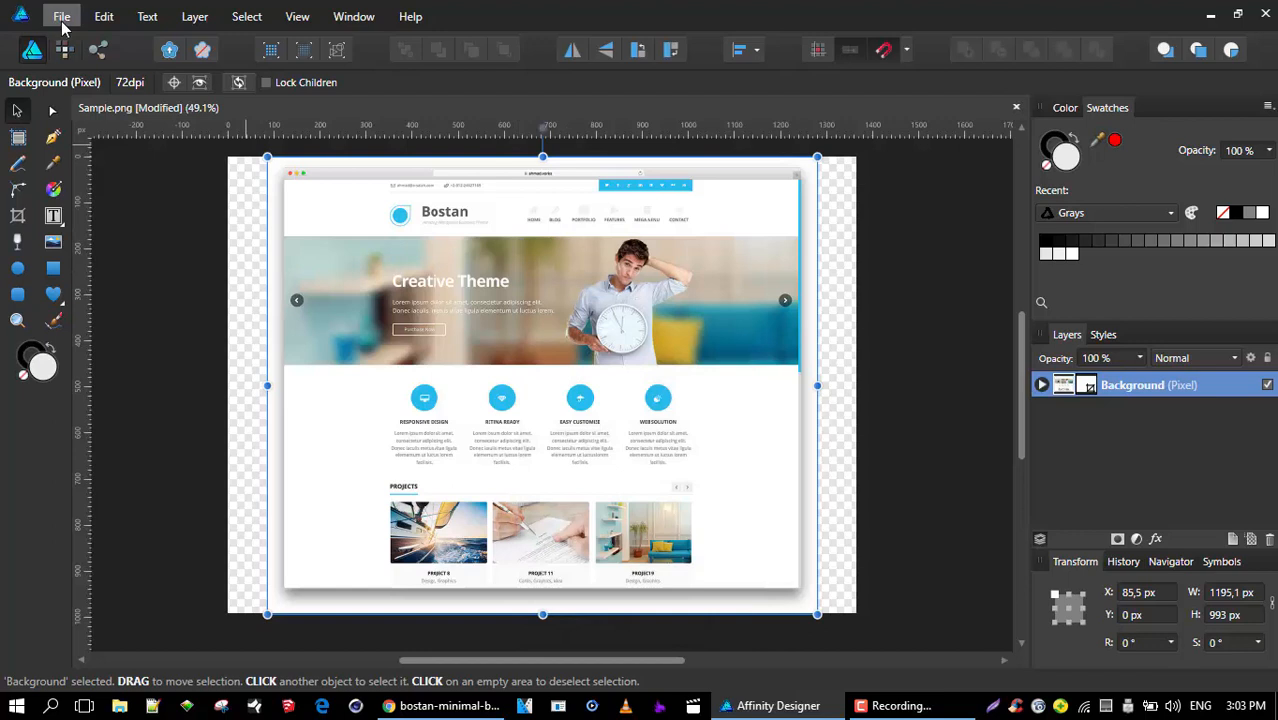
{"action": "left_click", "coordinate": [61, 16]}
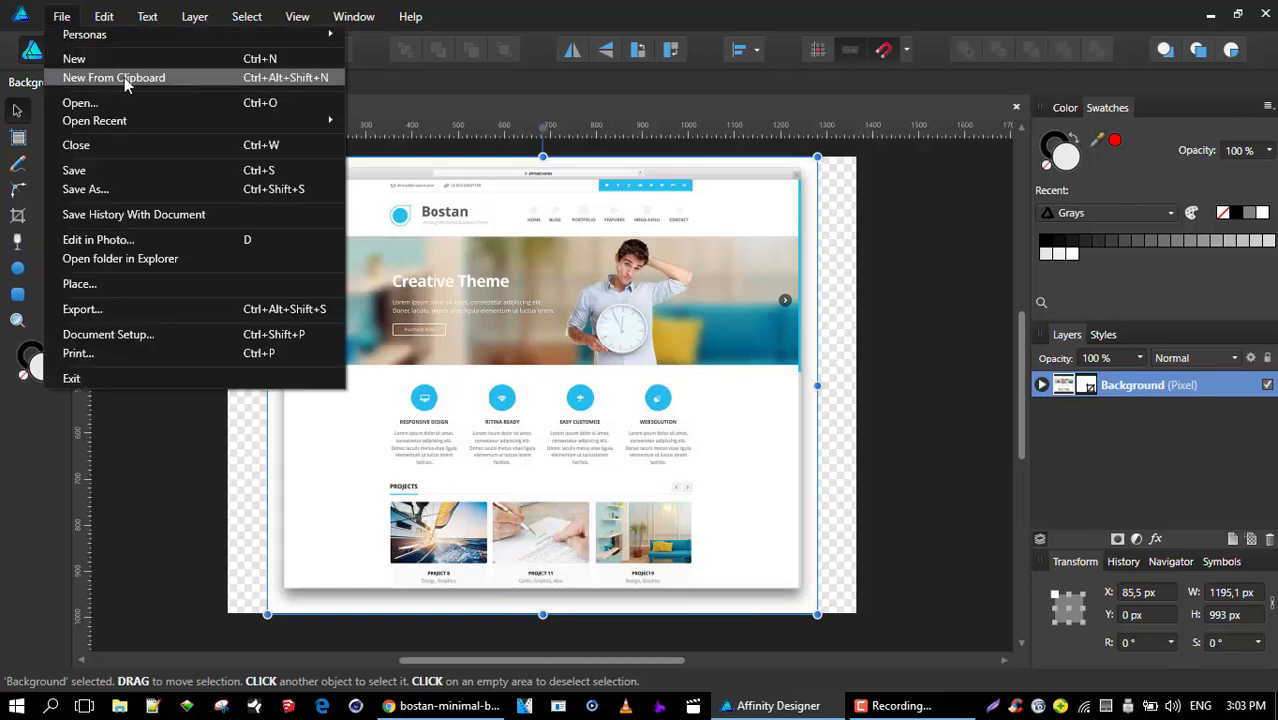
{"action": "left_click", "coordinate": [124, 77]}
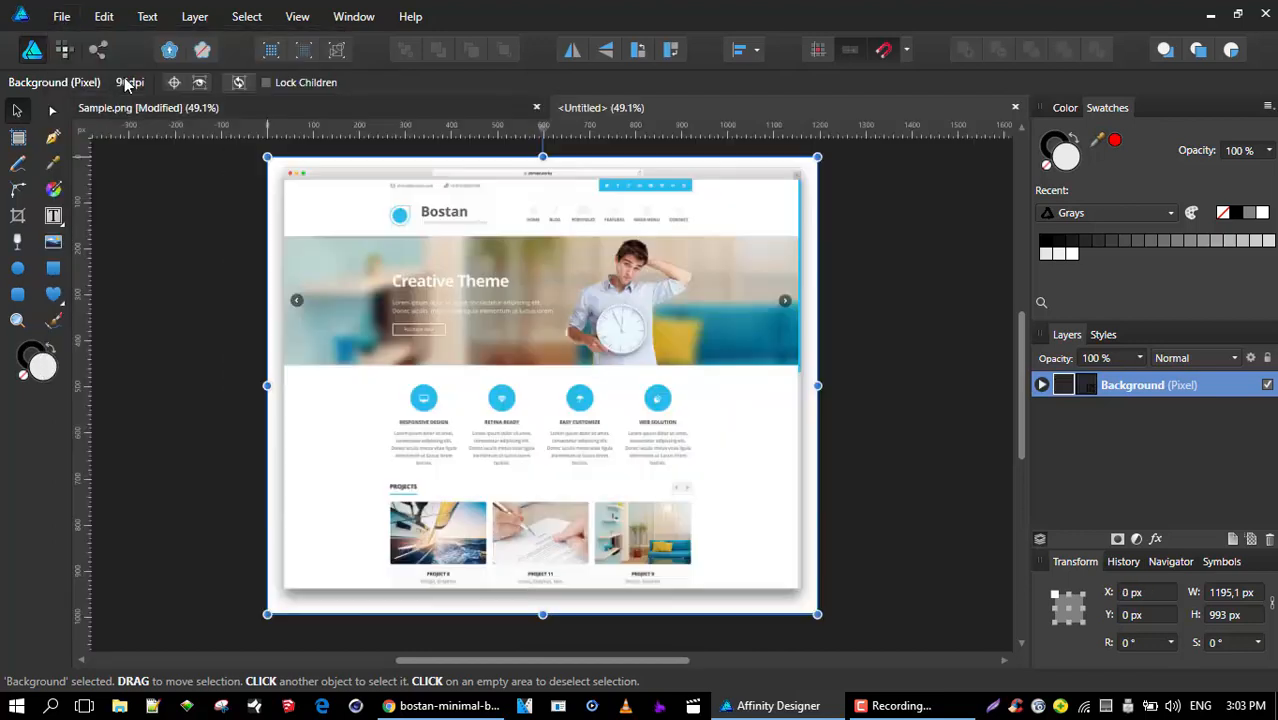
{"action": "left_click", "coordinate": [879, 299]}
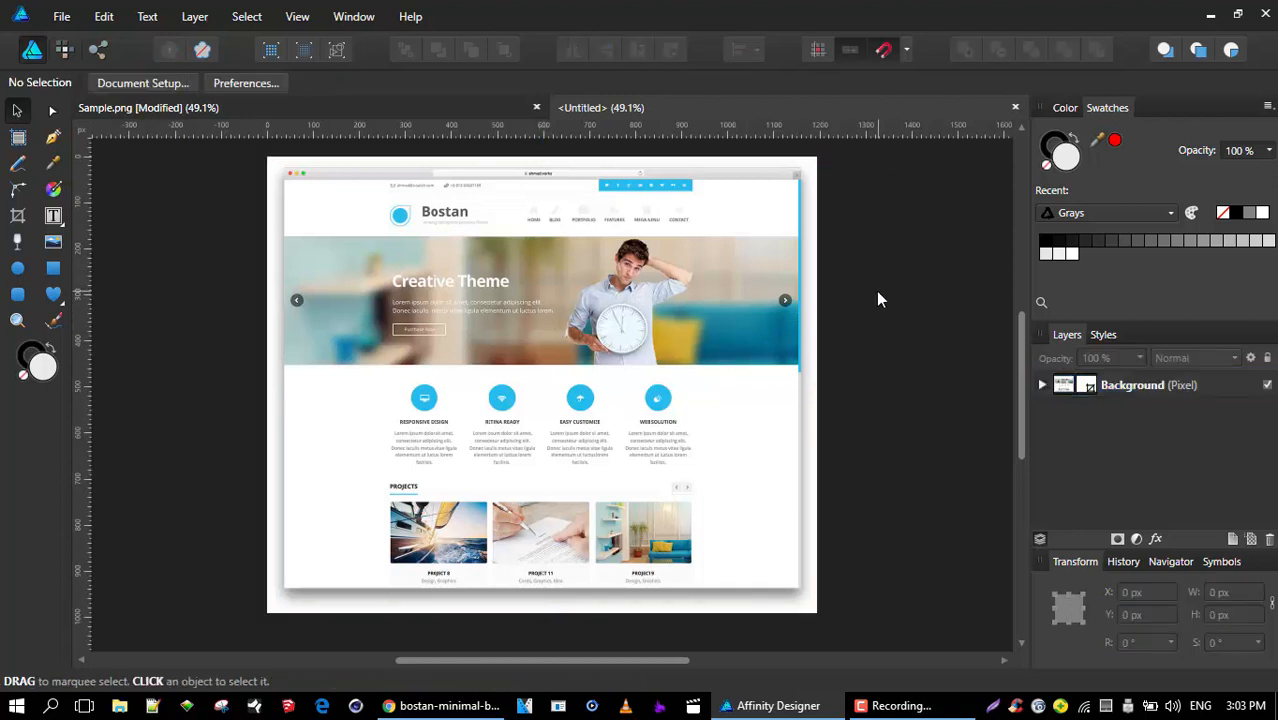
- Close the Sample.png document without saving its changes
{"action": "left_click", "coordinate": [426, 112]}
{"action": "left_click", "coordinate": [537, 107]}
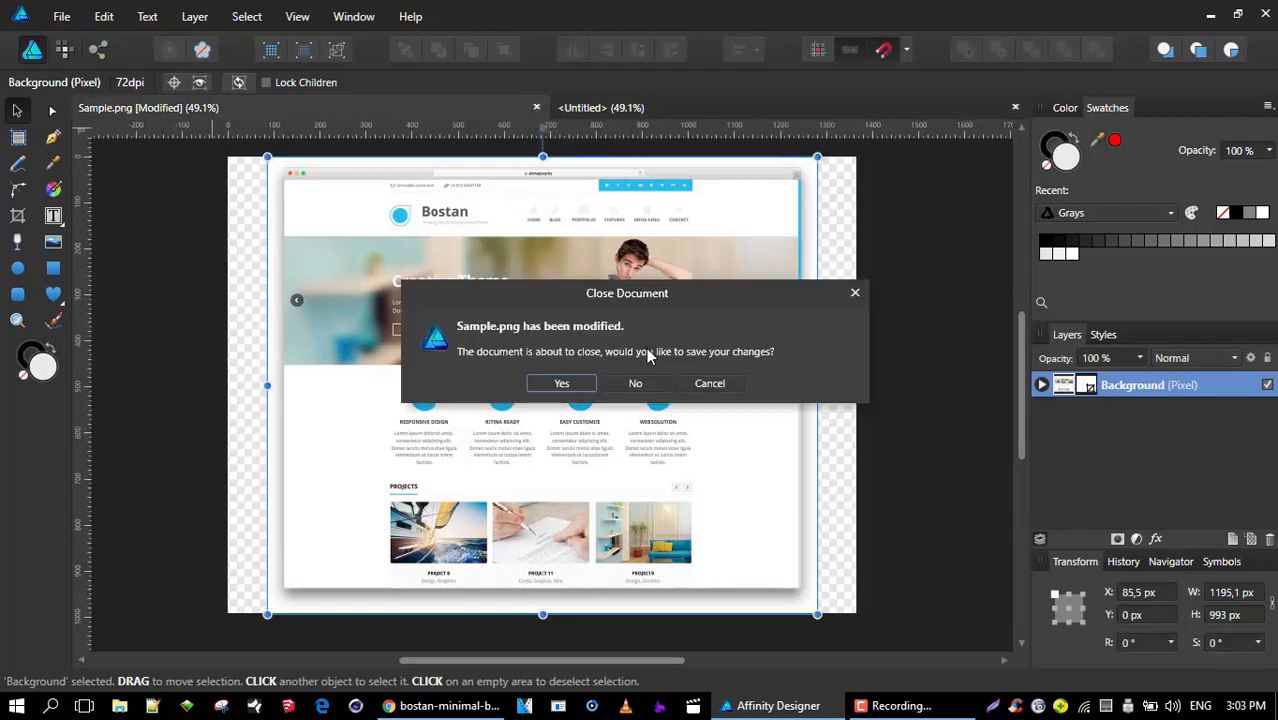
{"action": "left_click", "coordinate": [635, 381]}
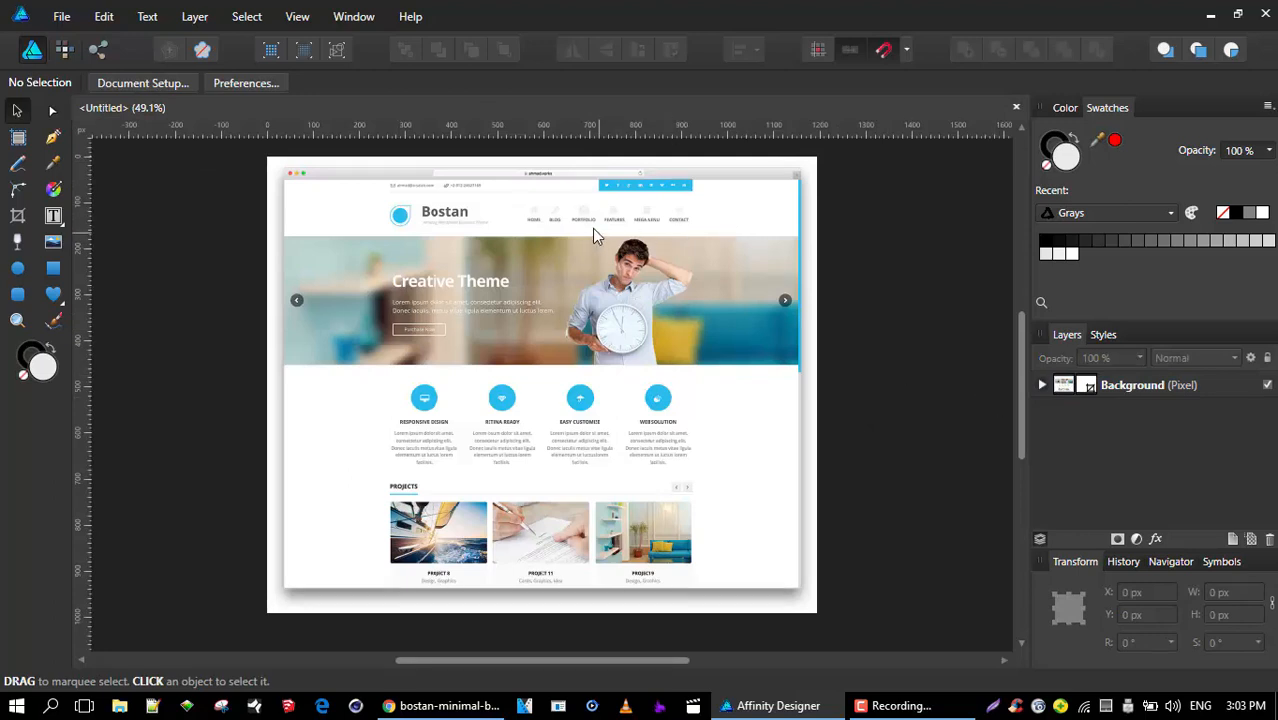
- Try inserting a document-sized artboard around the selected Background image, and undo it
{"action": "scroll", "coordinate": [563, 246], "scroll_direction": "up", "scroll_amount": 1}
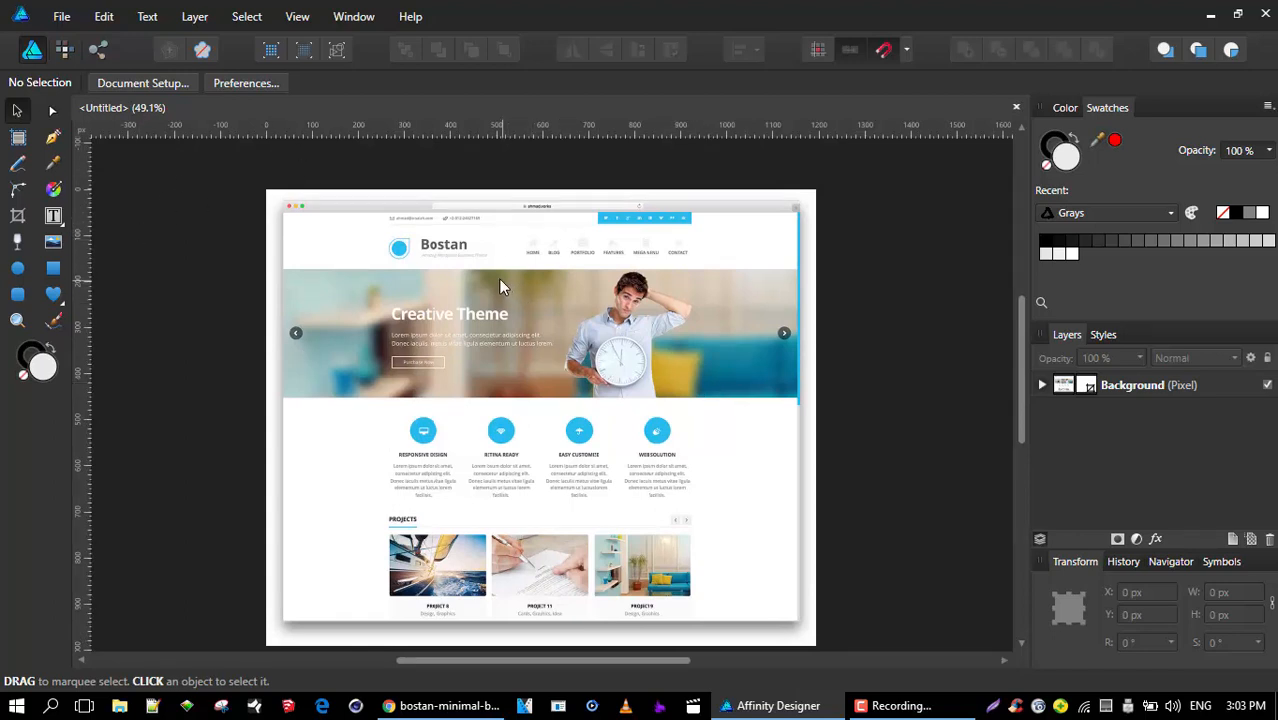
{"action": "left_click", "coordinate": [571, 262]}
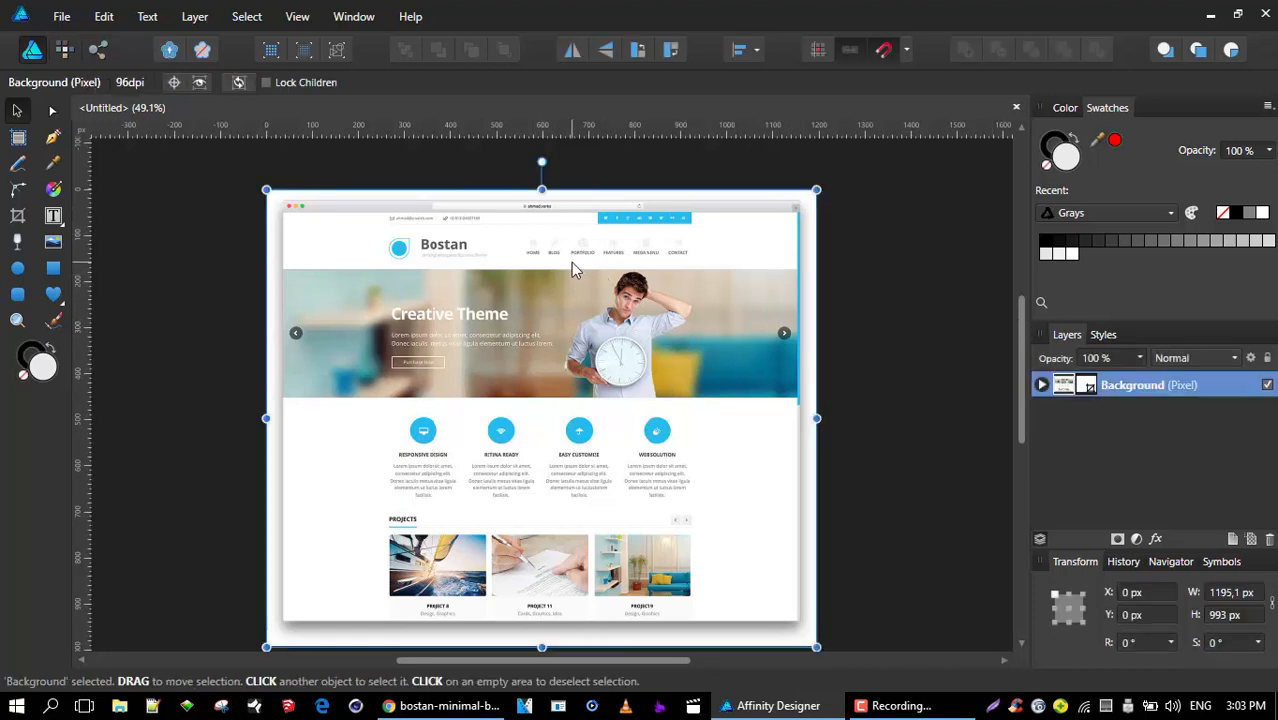
{"action": "left_click", "coordinate": [17, 140]}
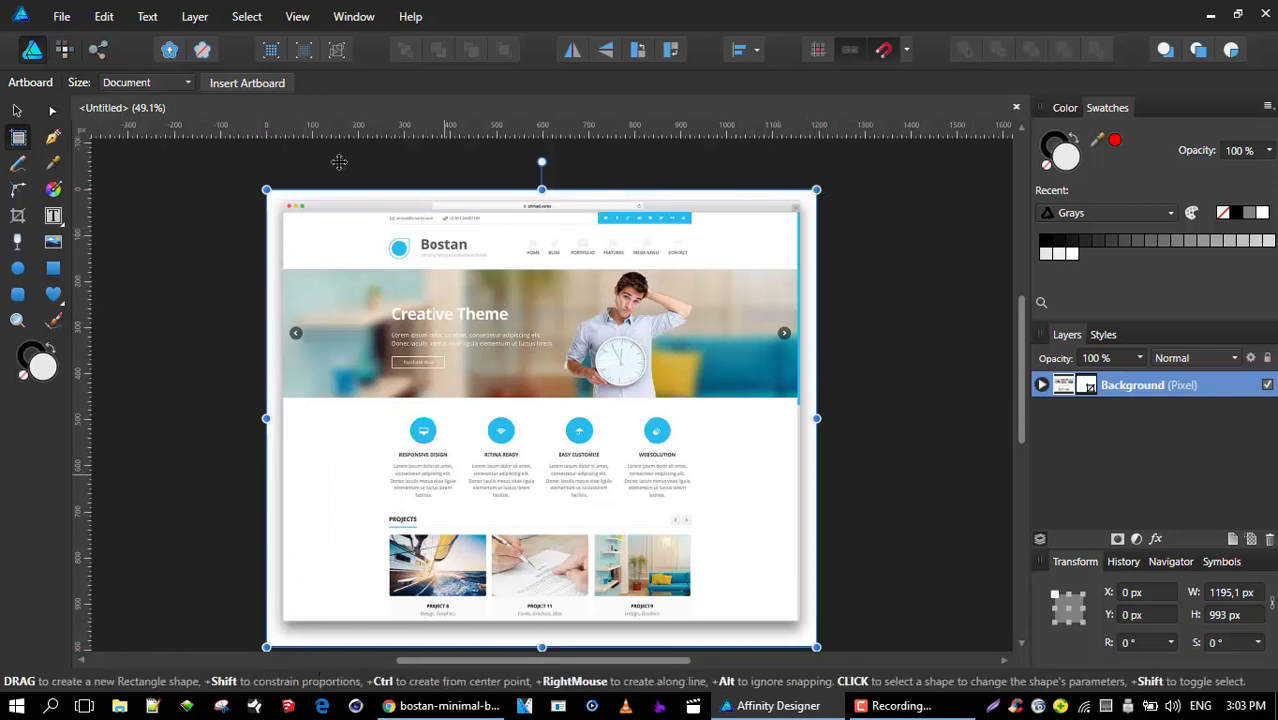
{"action": "left_click", "coordinate": [245, 84]}
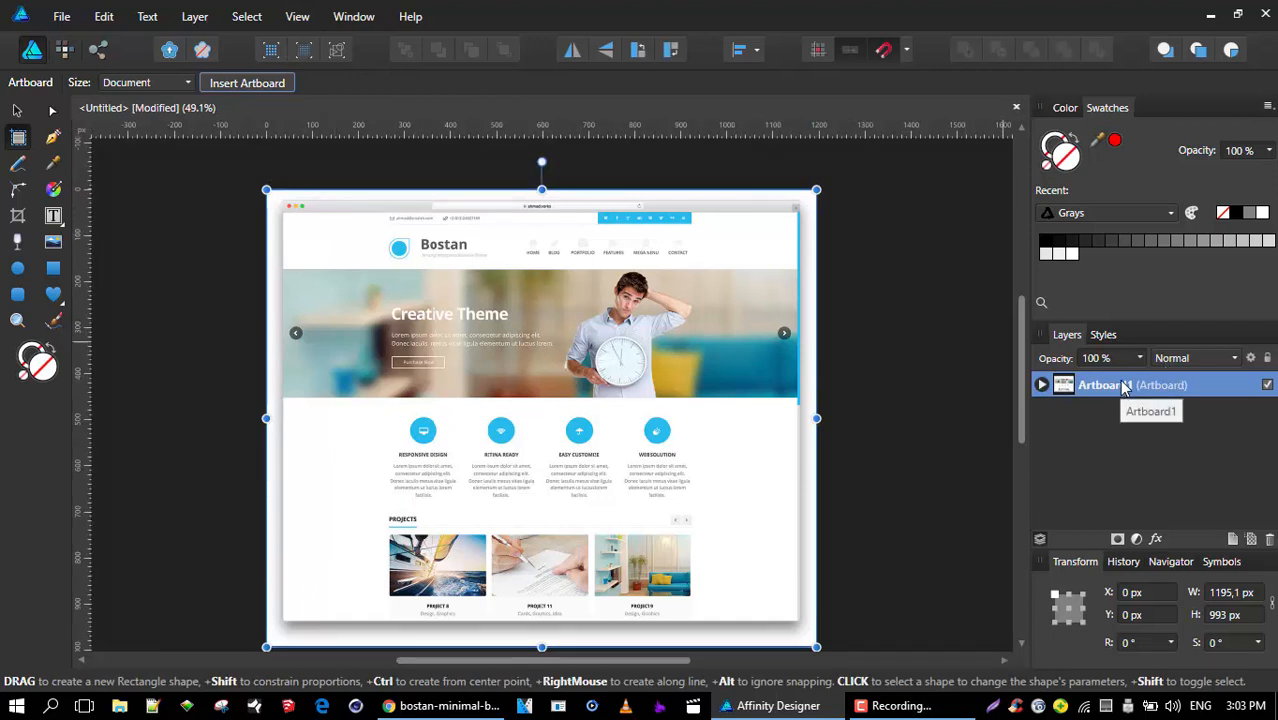
{"action": "key", "text": "ctrl+z"}
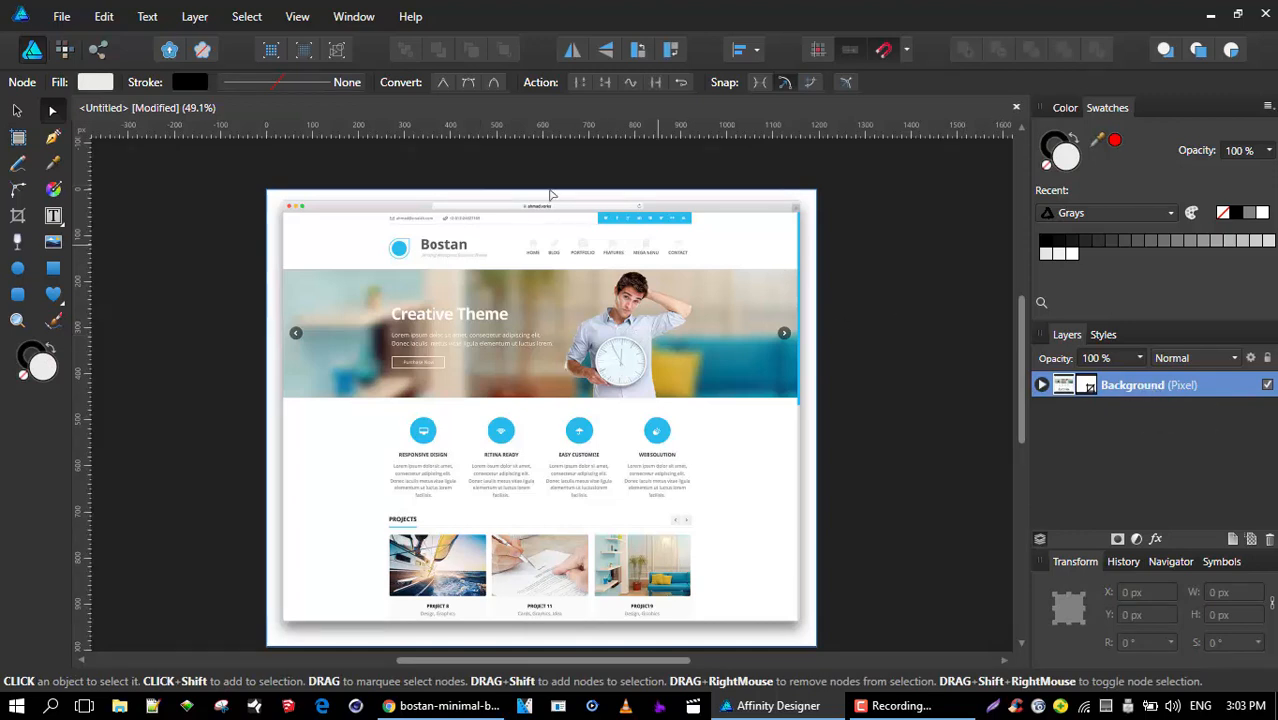
- Insert a document-sized artboard around the screenshot and rename it Background Refrence
{"action": "left_click", "coordinate": [17, 139]}
{"action": "left_click", "coordinate": [258, 86]}
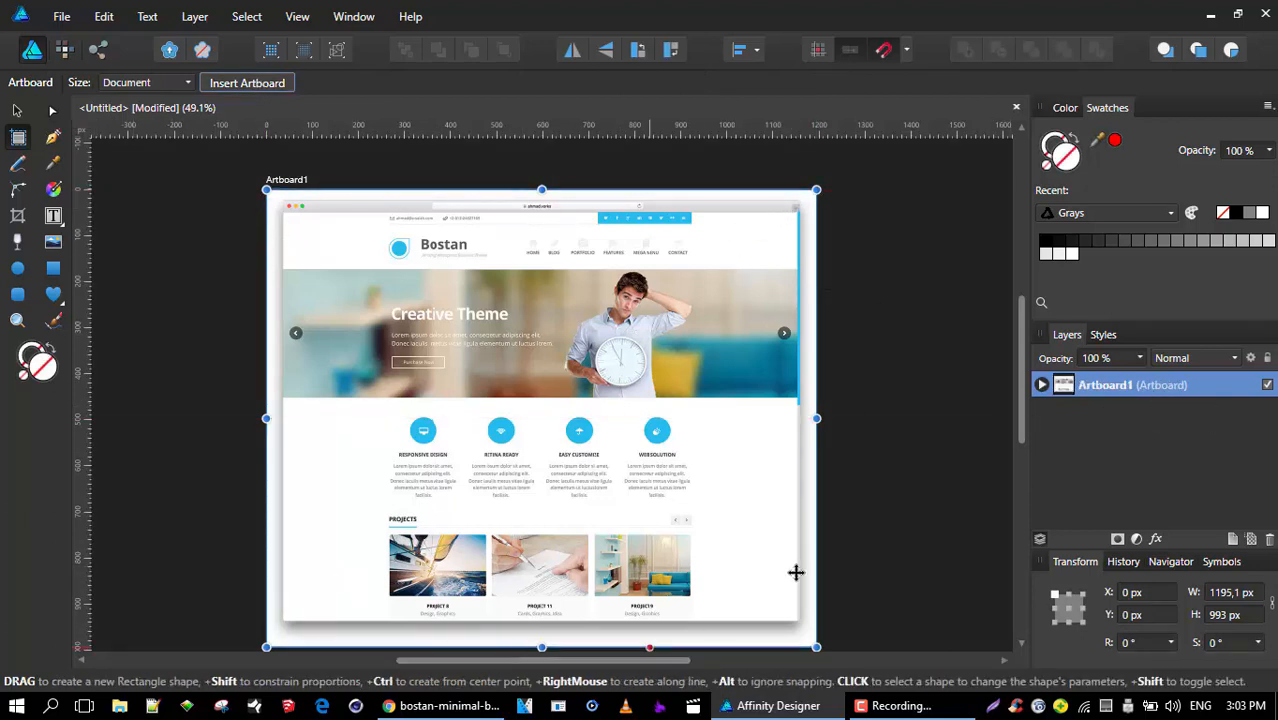
{"action": "double_click", "coordinate": [1097, 388]}
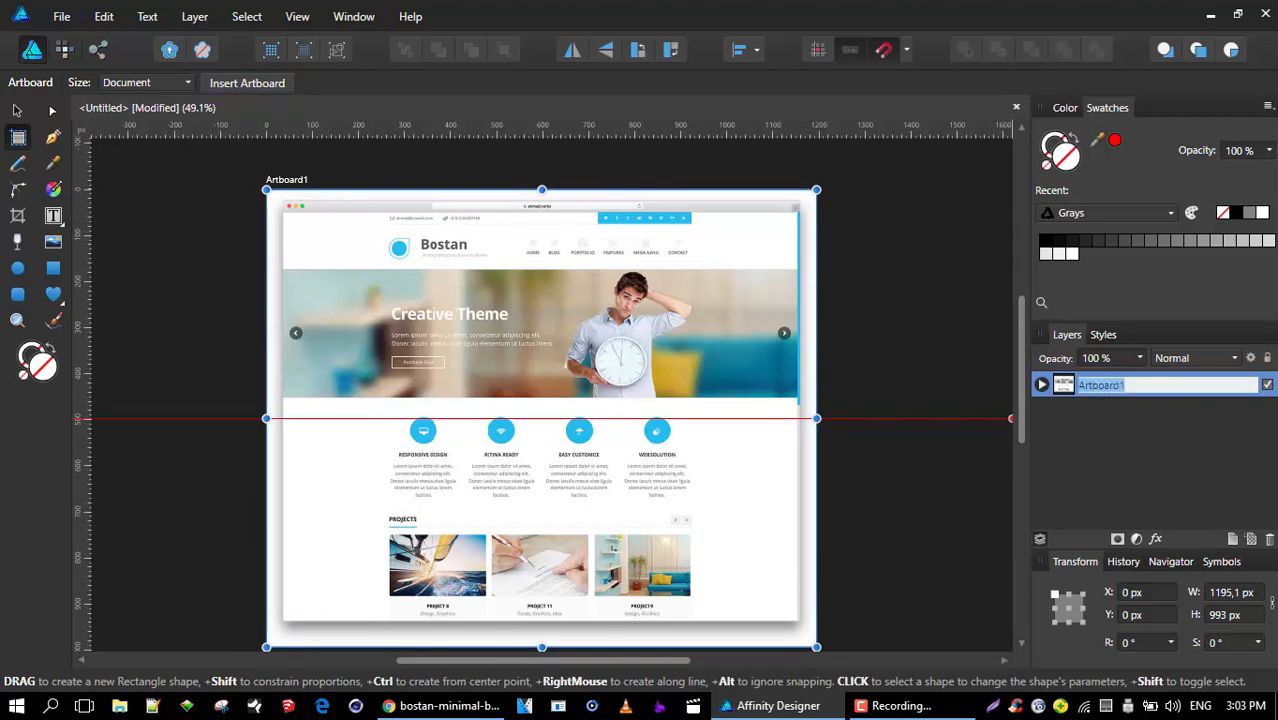
{"action": "type", "text": "Bo"}
{"action": "type", "text": "ckground Refrence"}
{"action": "key", "text": "Return"}
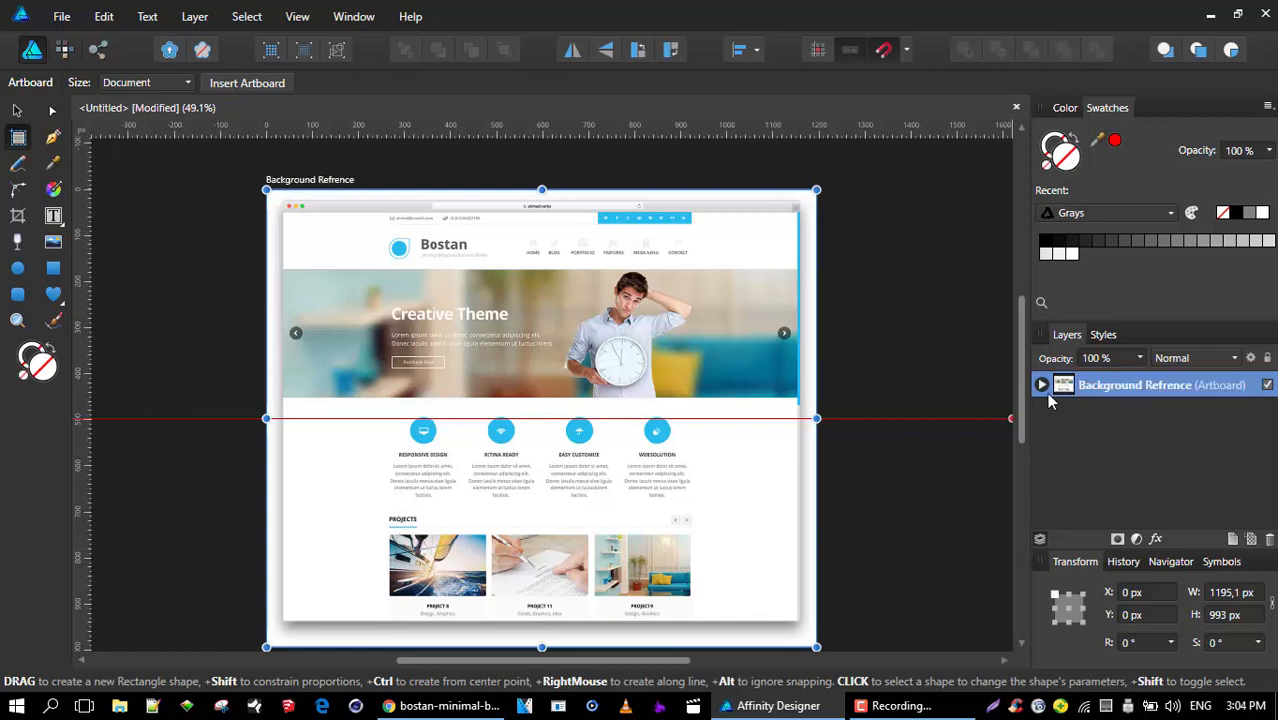
- Insert a second document-sized artboard beside the Background Refrence artboard and delete it again
{"action": "left_click_drag", "start_coordinate": [563, 259], "coordinate": [429, 273]}
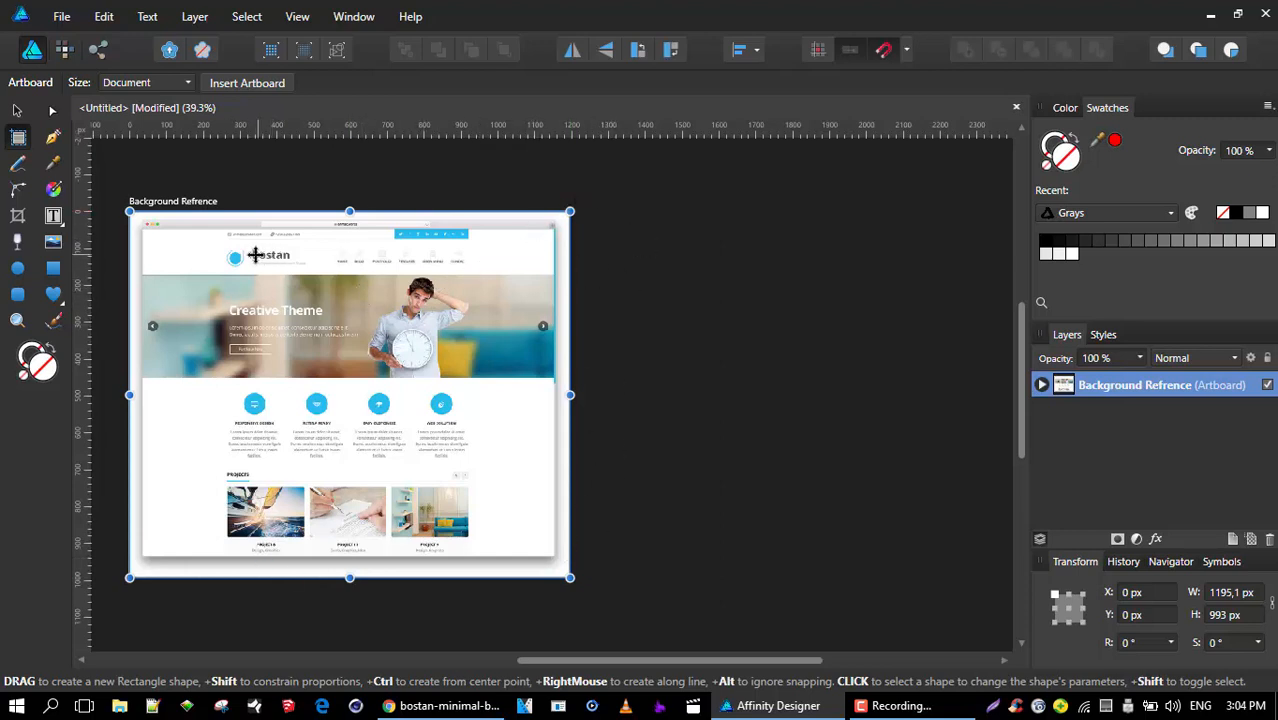
{"action": "left_click", "coordinate": [17, 110]}
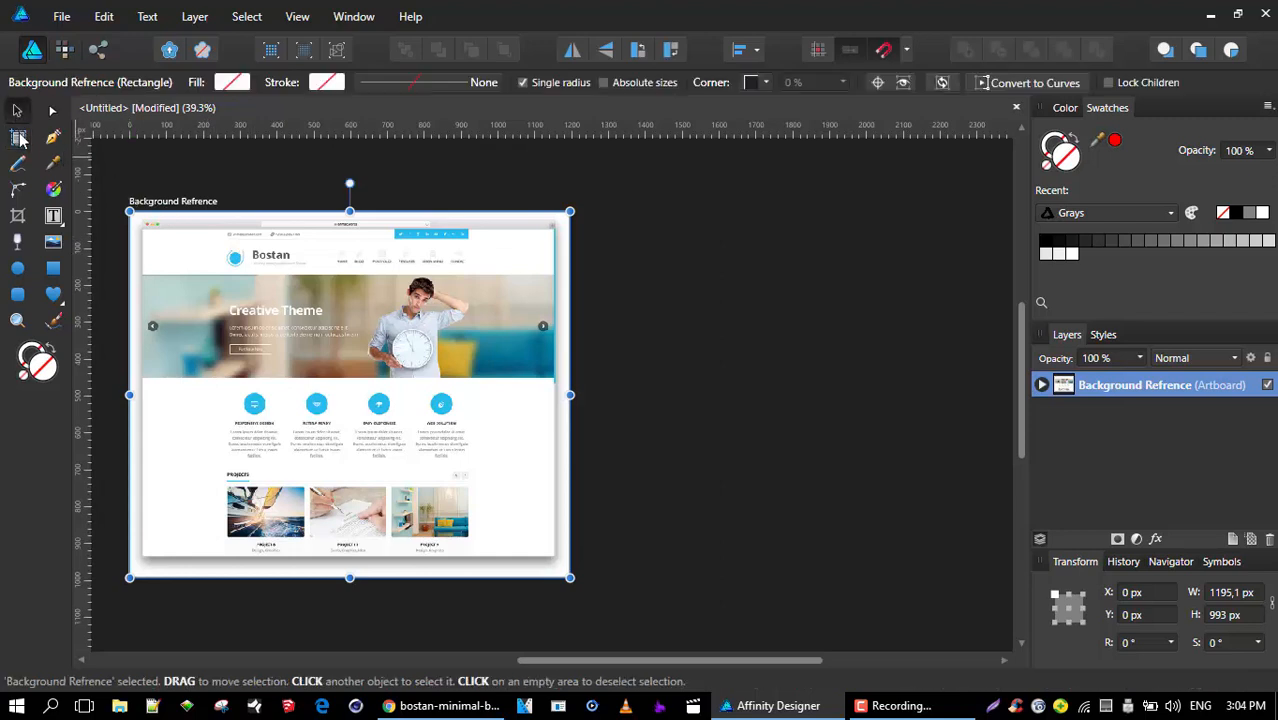
{"action": "left_click", "coordinate": [18, 139]}
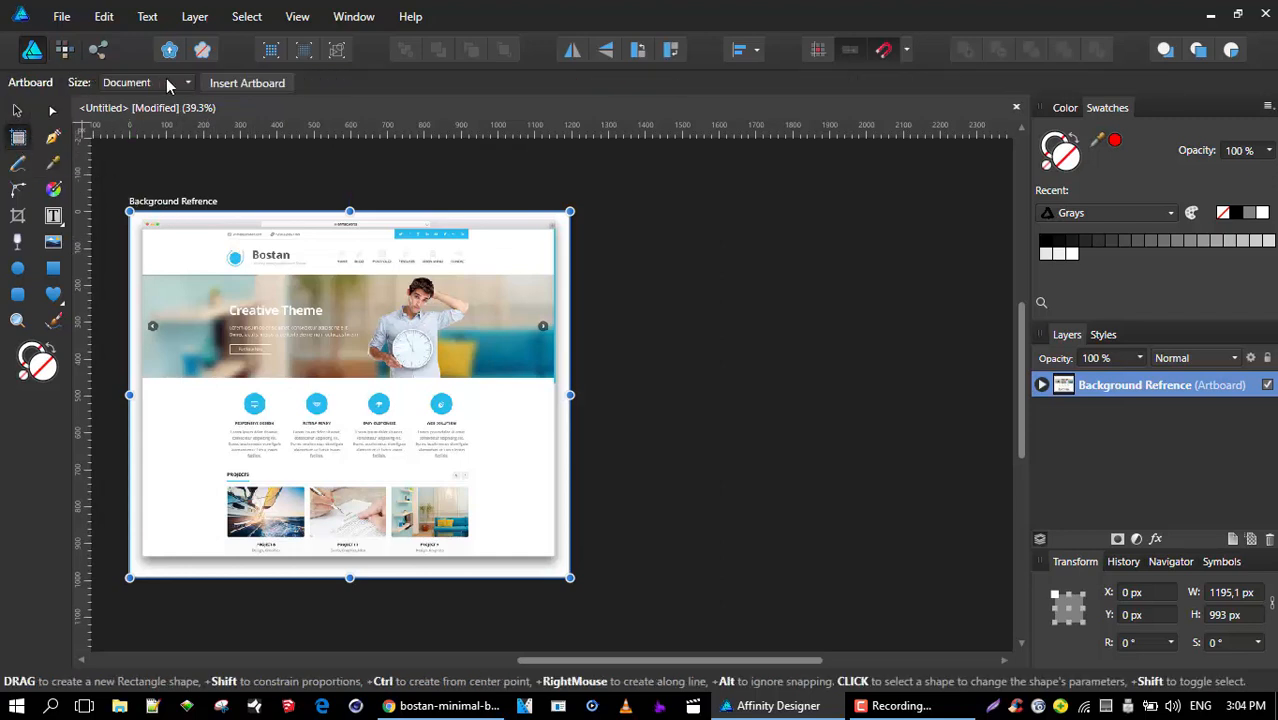
{"action": "left_click", "coordinate": [250, 82]}
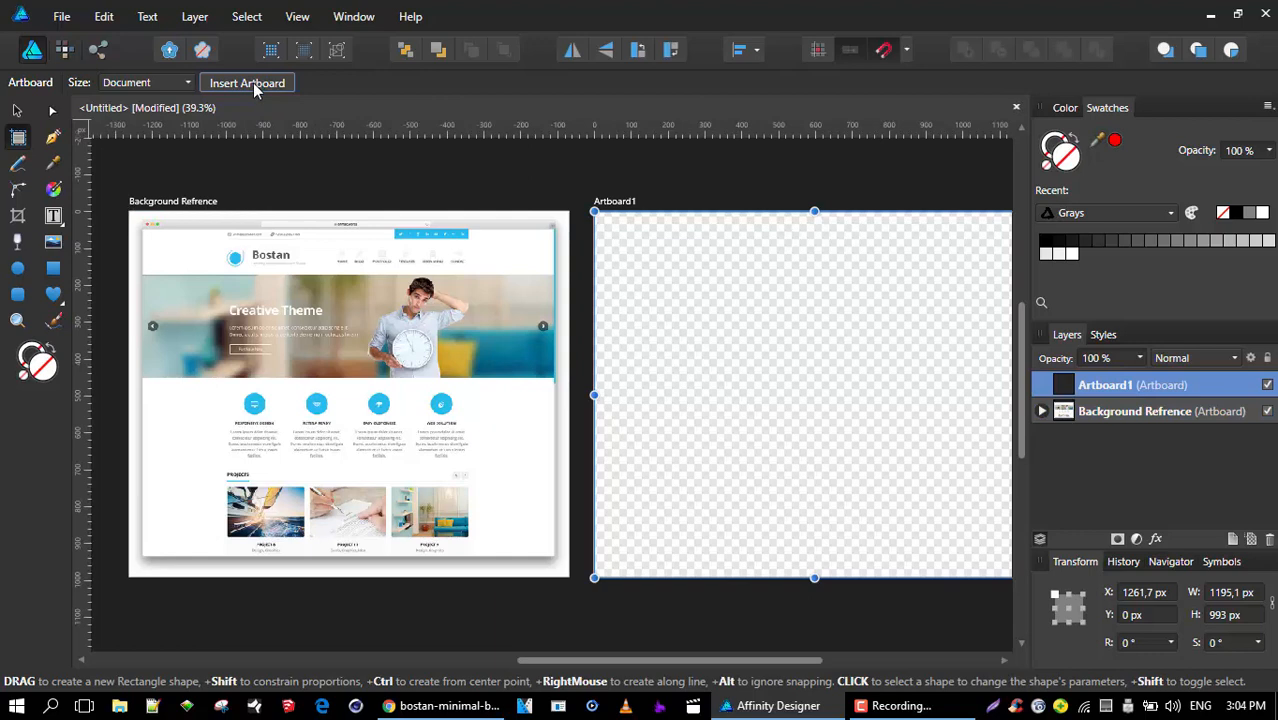
{"action": "scroll", "coordinate": [790, 305], "scroll_direction": "down", "scroll_amount": 2}
{"action": "left_click", "coordinate": [645, 234]}
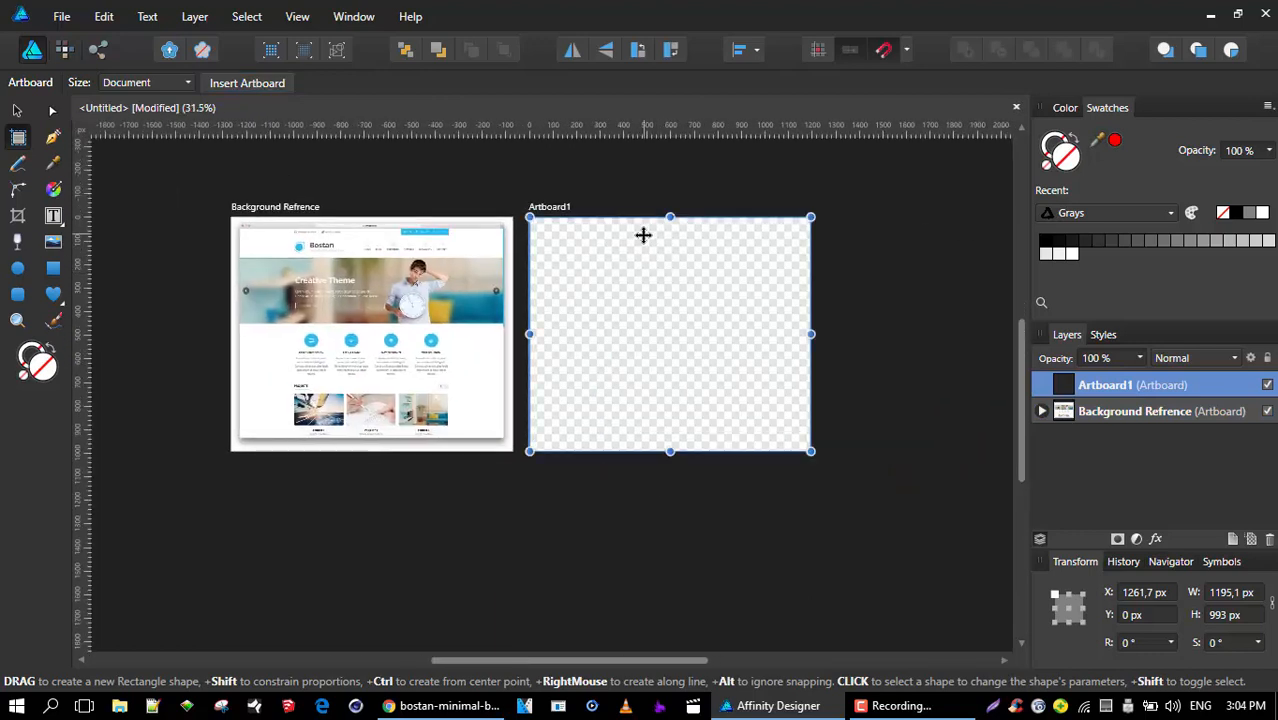
{"action": "scroll", "coordinate": [628, 262], "scroll_direction": "up", "scroll_amount": 2}
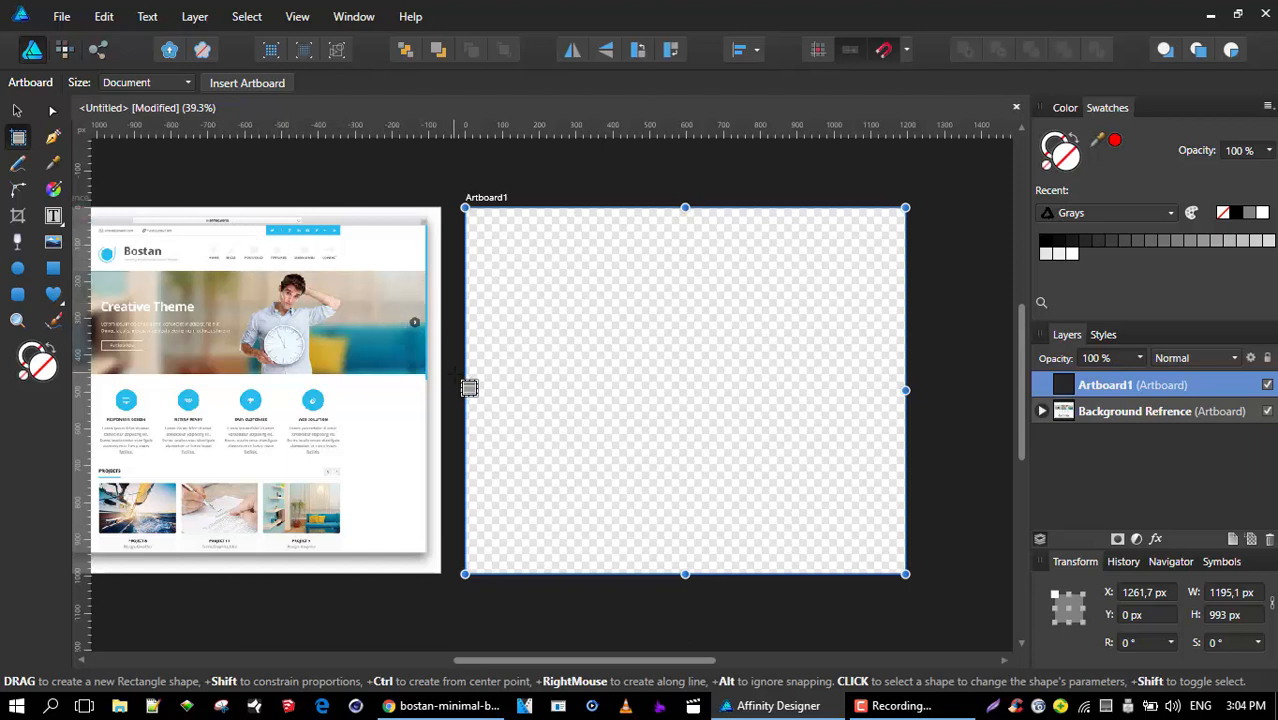
{"action": "scroll", "coordinate": [576, 411], "scroll_direction": "left", "scroll_amount": 3}
{"action": "key", "text": "Delete"}
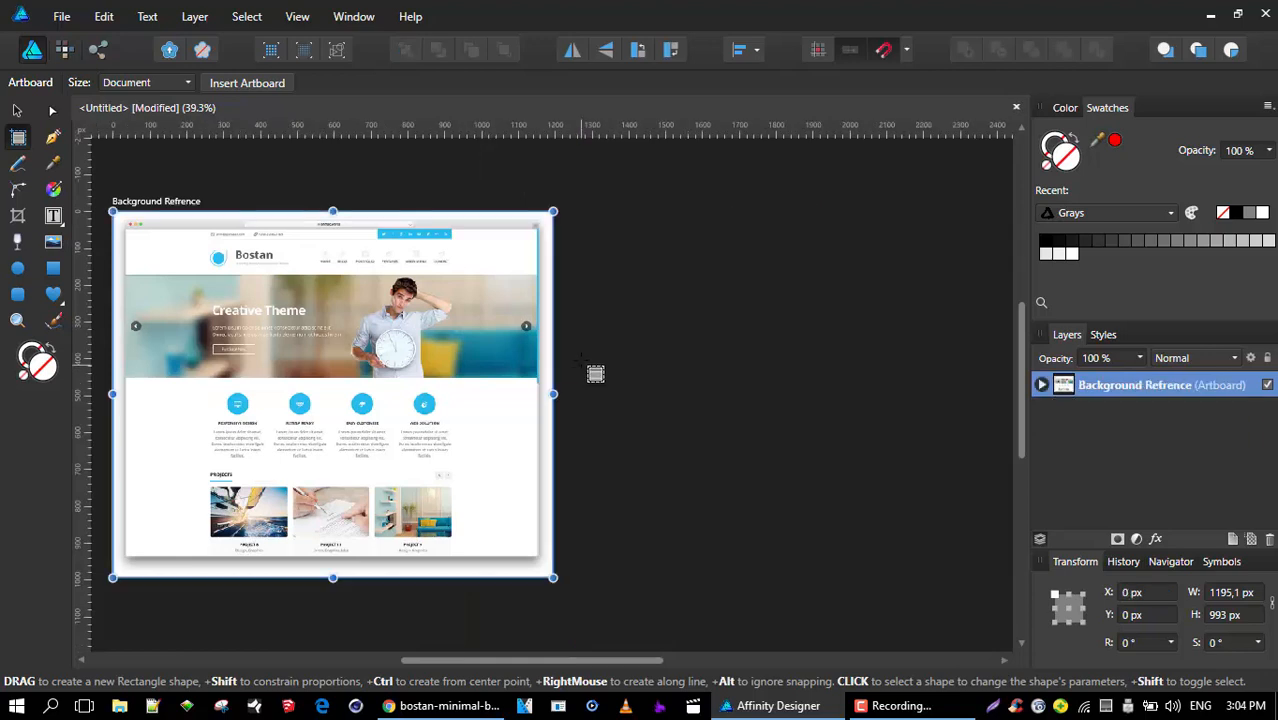
- Examine the header, social media icons, banner and Projects section of the reference web page
{"action": "scroll", "coordinate": [585, 345], "scroll_direction": "up", "scroll_amount": 1}
{"action": "mouse_move", "coordinate": [557, 329]}
{"action": "left_mouse_down"}
{"action": "mouse_move", "coordinate": [585, 322]}
{"action": "mouse_move", "coordinate": [565, 334]}
{"action": "mouse_move", "coordinate": [572, 342]}
{"action": "left_mouse_up"}
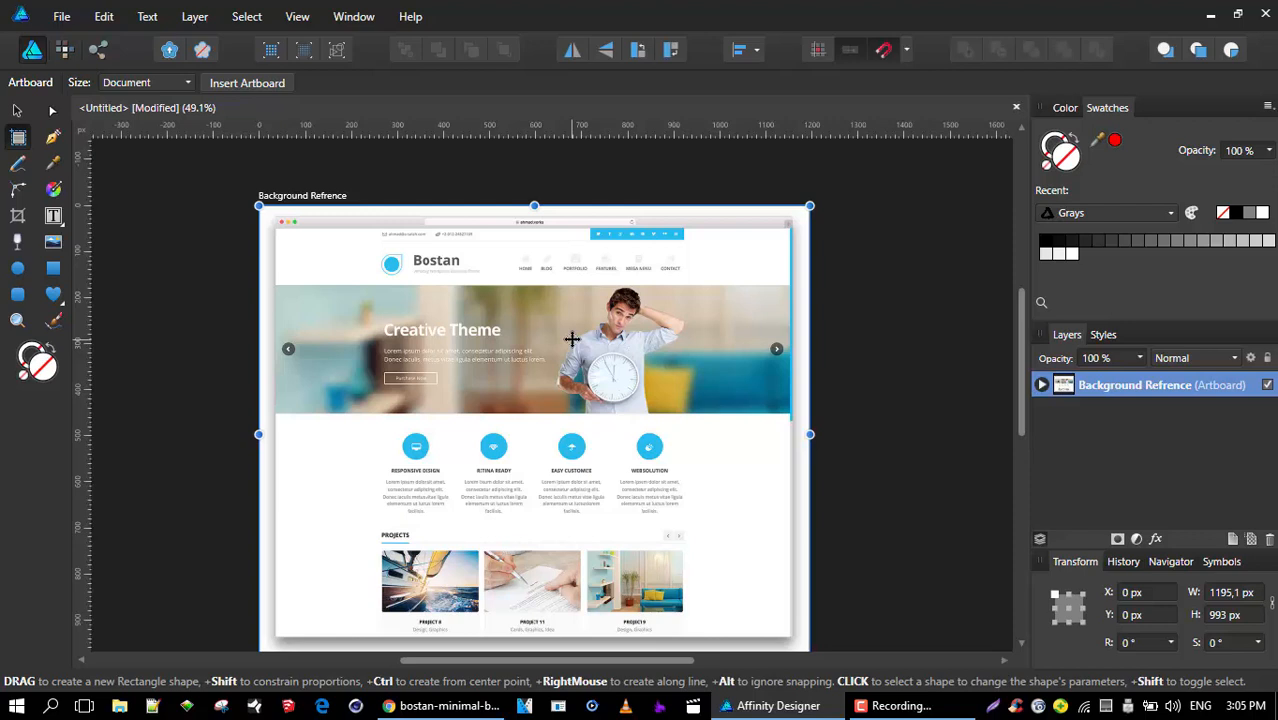
{"action": "scroll", "coordinate": [599, 413], "scroll_direction": "up", "scroll_amount": 1}
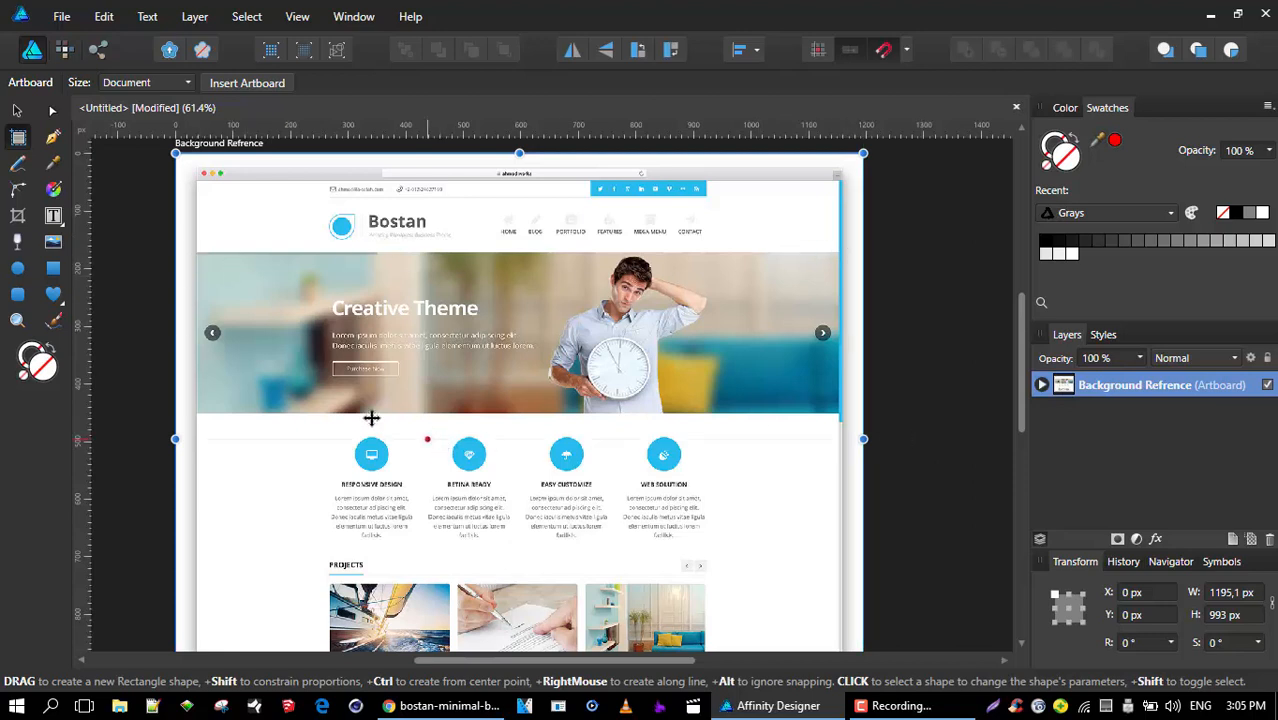
{"action": "left_click_drag", "start_coordinate": [474, 505], "coordinate": [480, 375]}
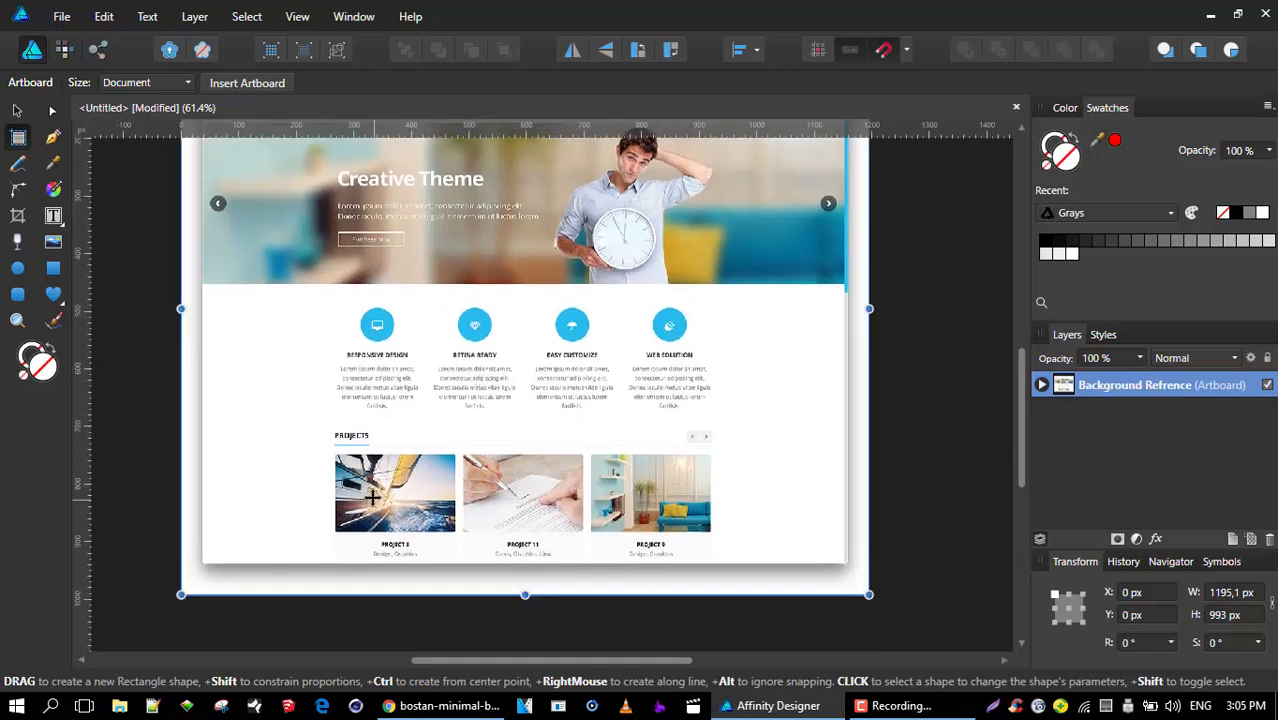
{"action": "left_click_drag", "start_coordinate": [522, 245], "coordinate": [522, 406]}
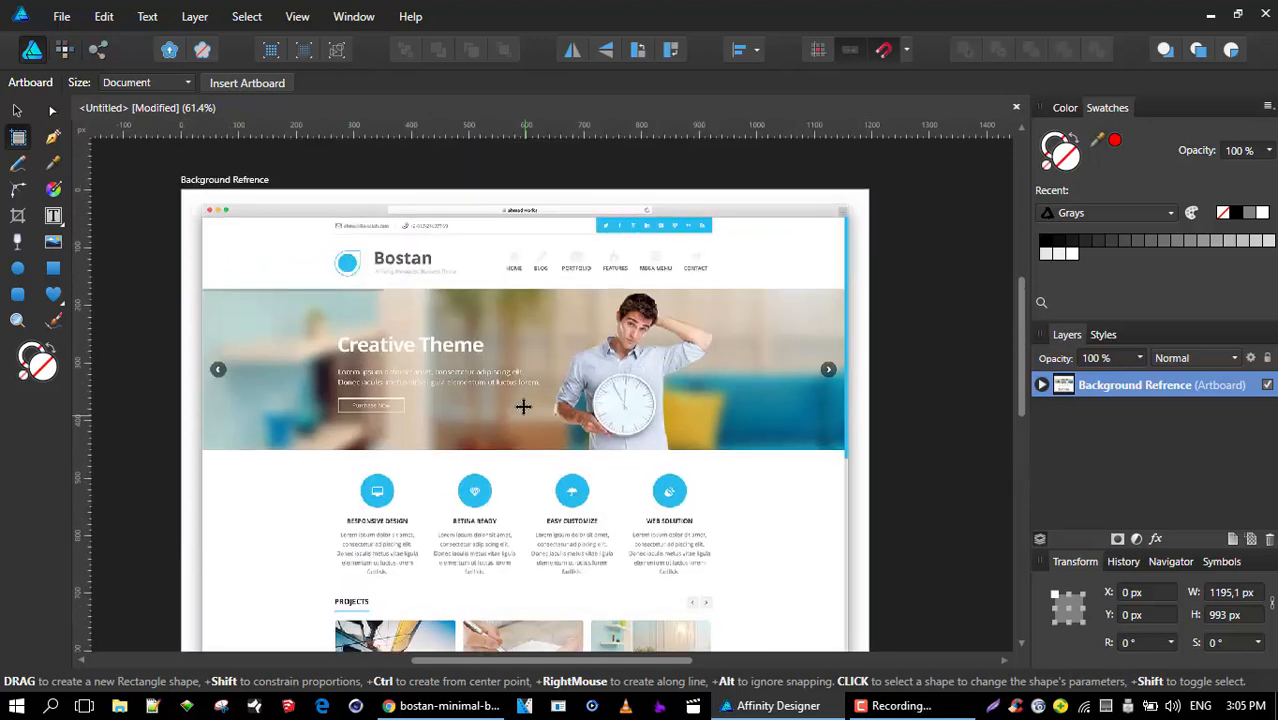
{"action": "scroll", "coordinate": [630, 239], "scroll_direction": "up", "scroll_amount": 3}
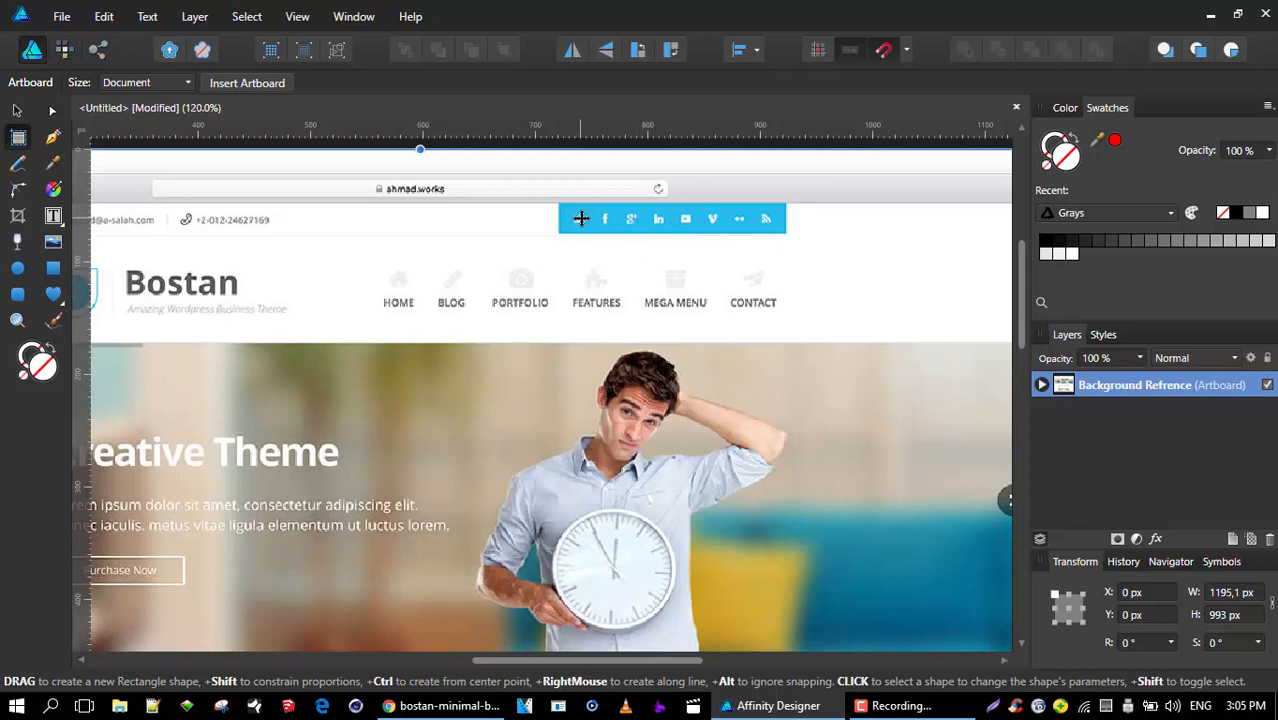
{"action": "scroll", "coordinate": [581, 218], "scroll_direction": "down", "scroll_amount": 5}
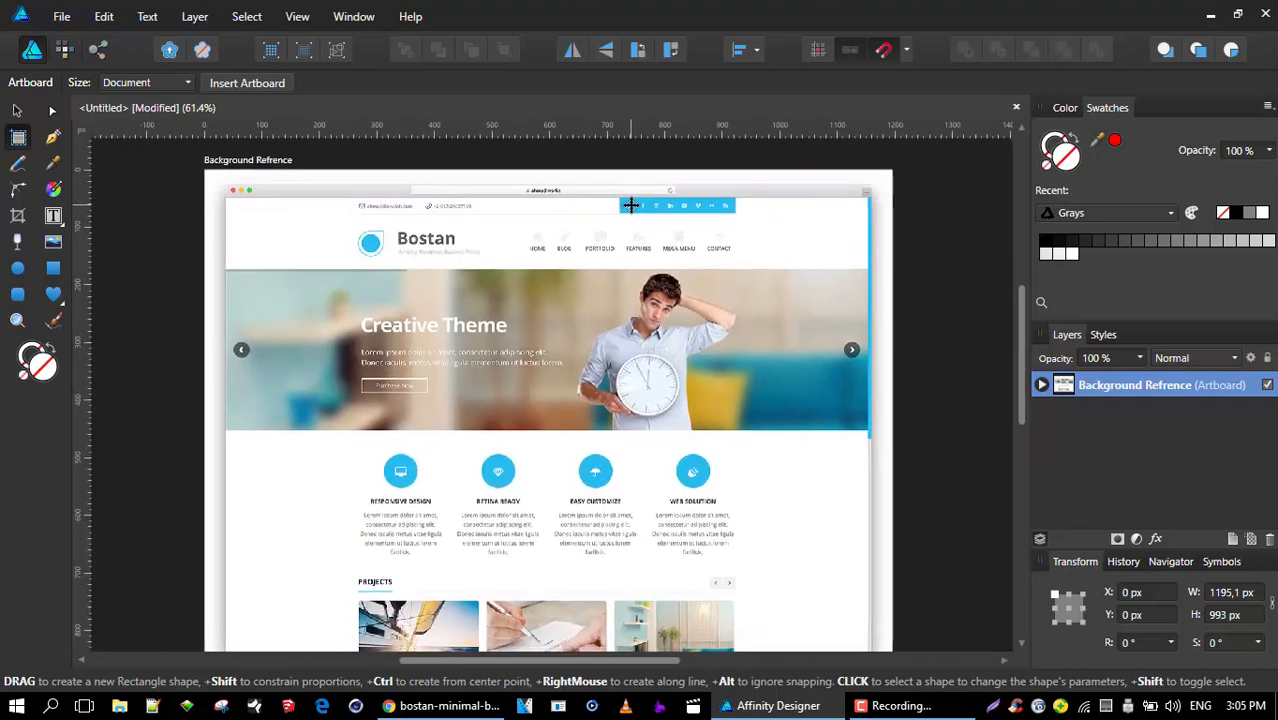
{"action": "left_click", "coordinate": [440, 706]}
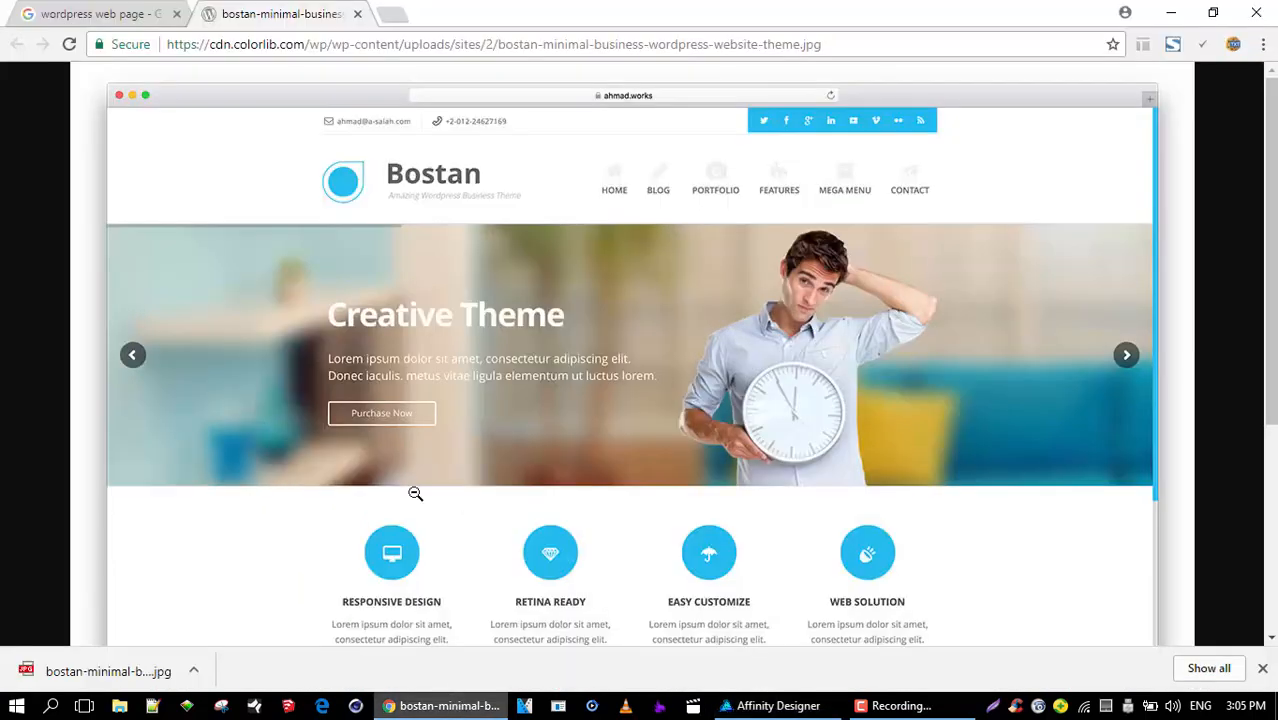
{"action": "left_click", "coordinate": [386, 17]}
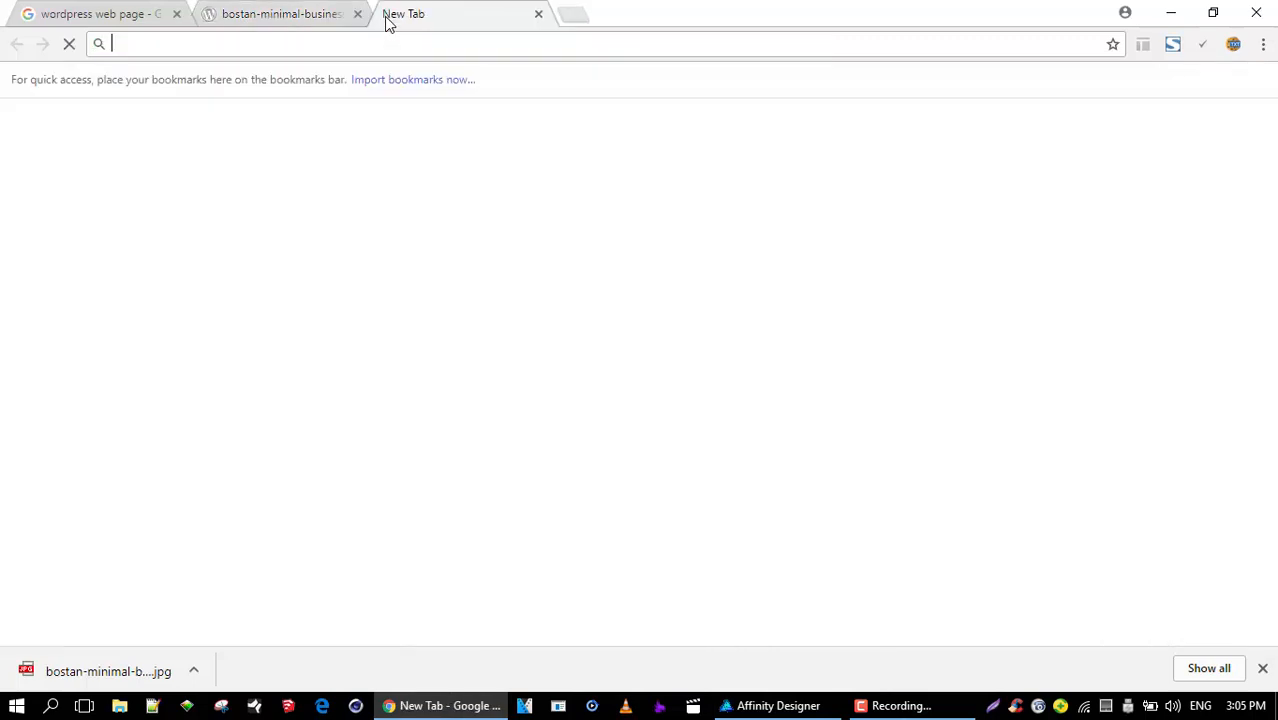
{"action": "type", "text": "freepik"}
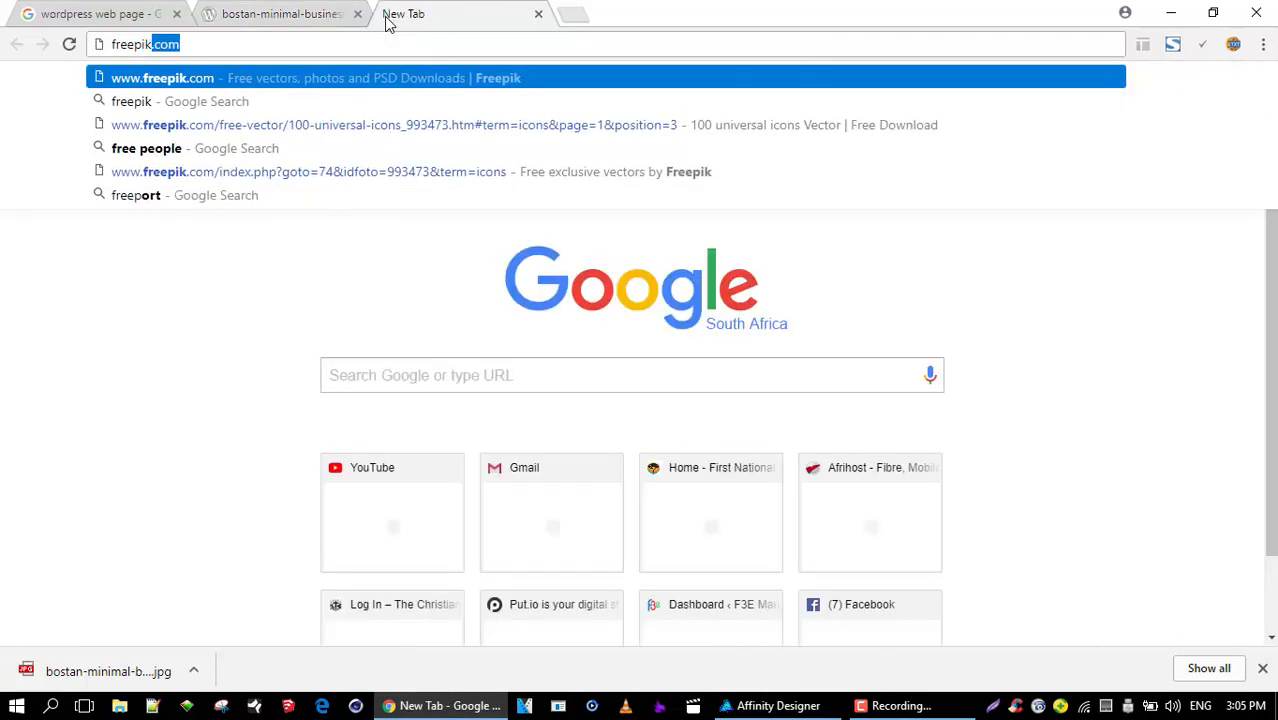
{"action": "key", "text": "Return"}
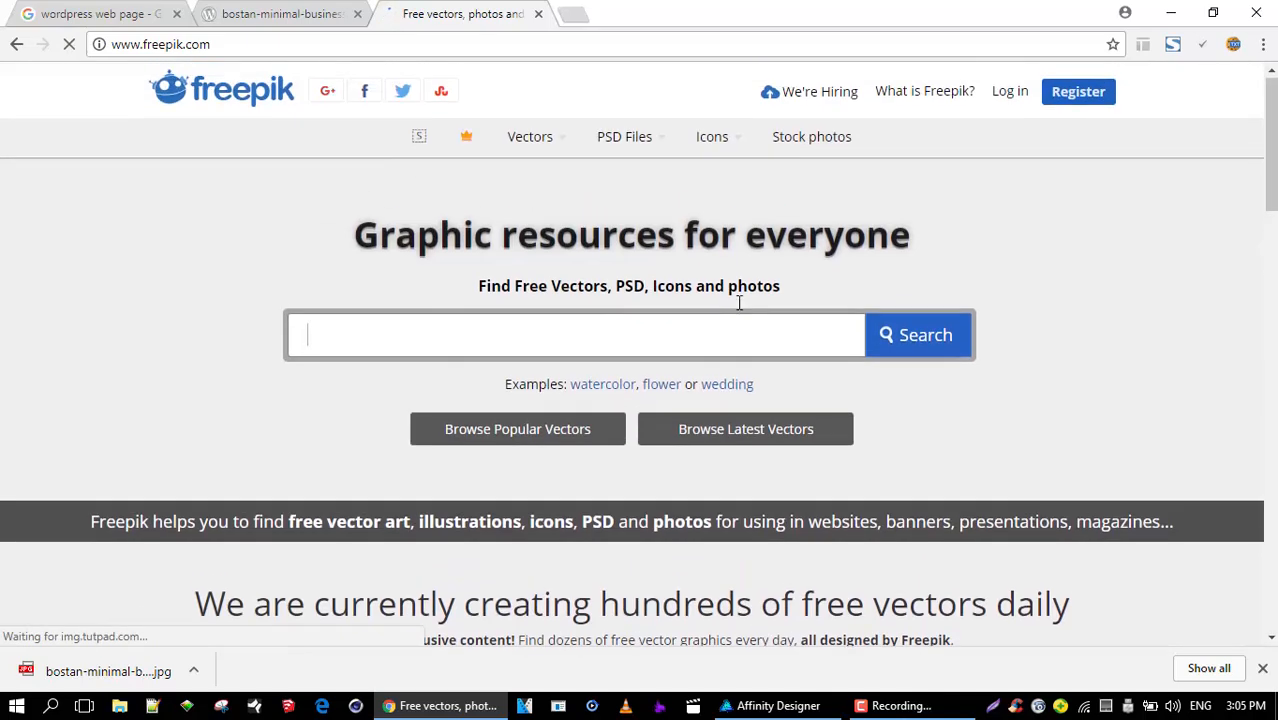
- Search Freepik for "web icons"
{"action": "scroll", "coordinate": [524, 251], "scroll_direction": "down", "scroll_amount": 1}
{"action": "left_click", "coordinate": [468, 249]}
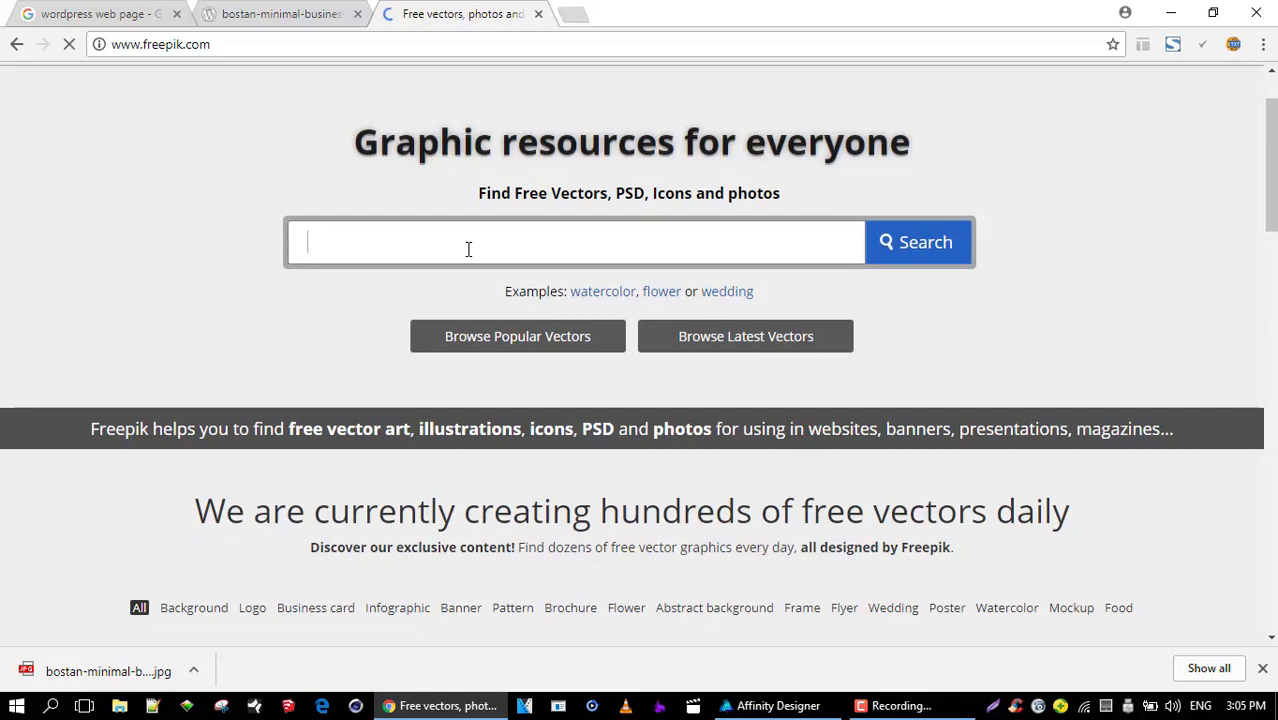
{"action": "type", "text": "web icons"}
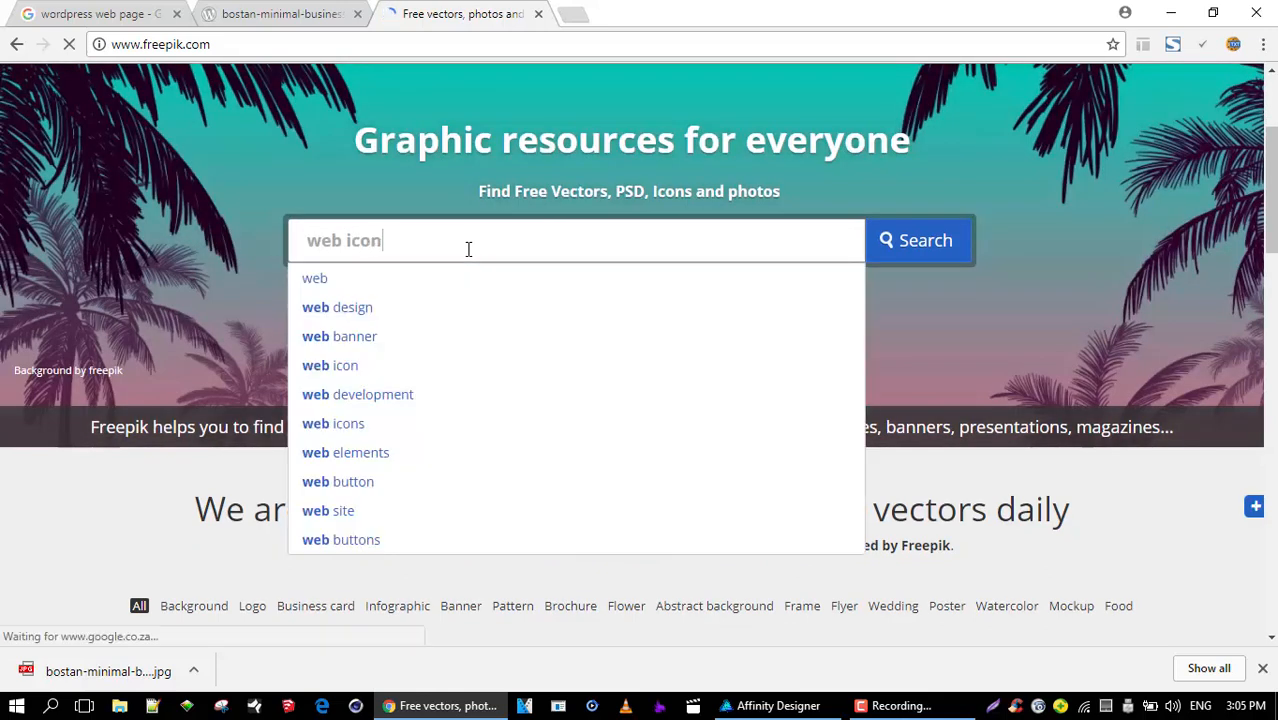
{"action": "key", "text": "Return"}
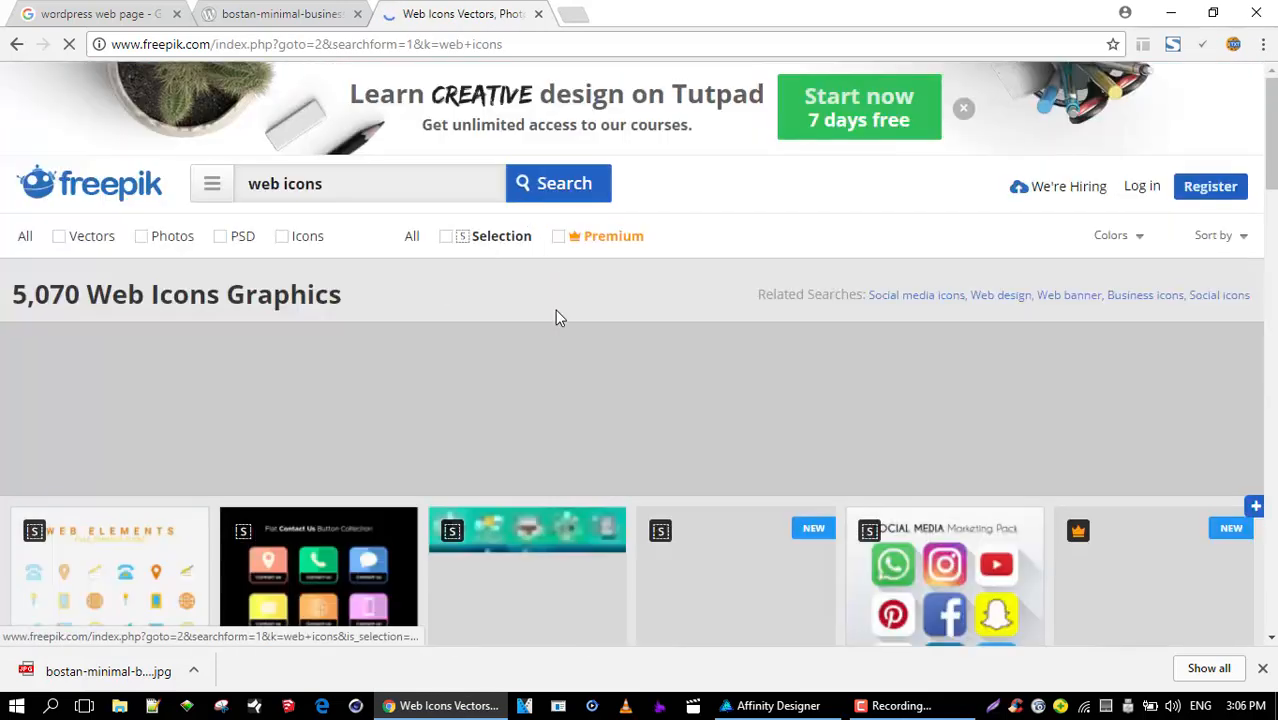
- Close the Shutterstock advert and open the "Social media icon design" vector from the search results
{"action": "scroll", "coordinate": [596, 314], "scroll_direction": "down", "scroll_amount": 4}
{"action": "scroll", "coordinate": [596, 318], "scroll_direction": "down", "scroll_amount": 2}
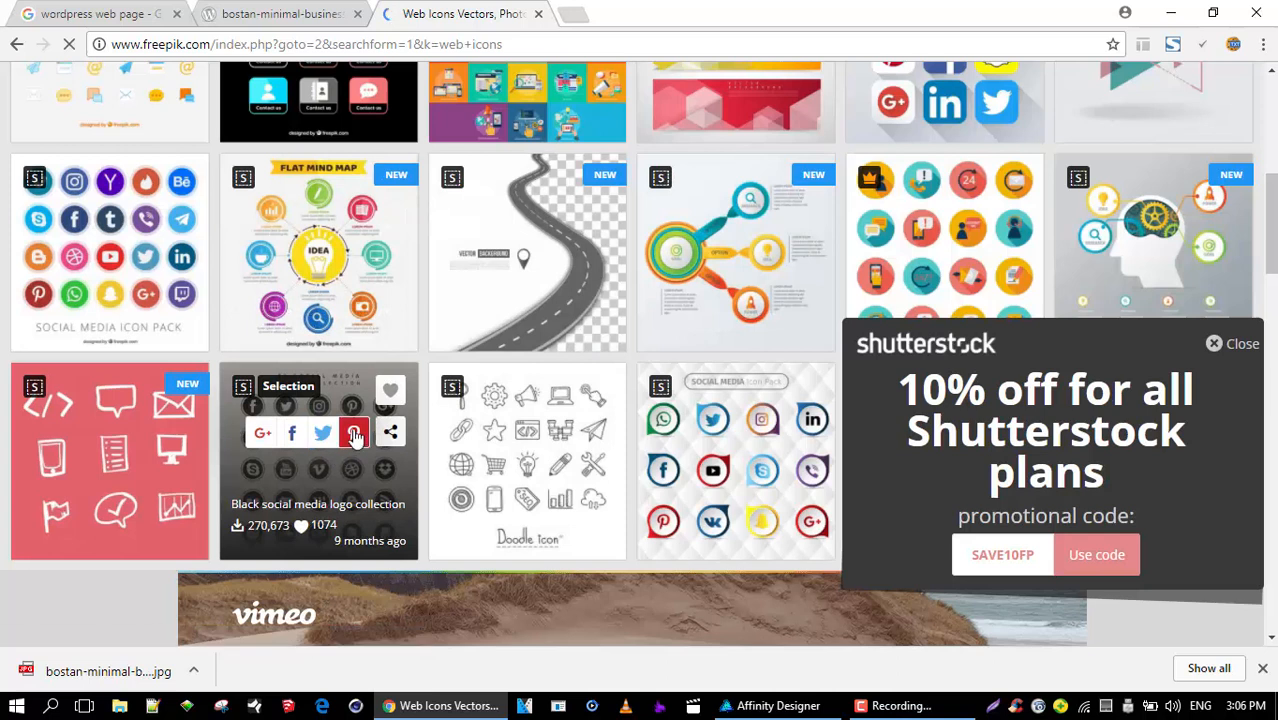
{"action": "scroll", "coordinate": [364, 445], "scroll_direction": "down", "scroll_amount": 2}
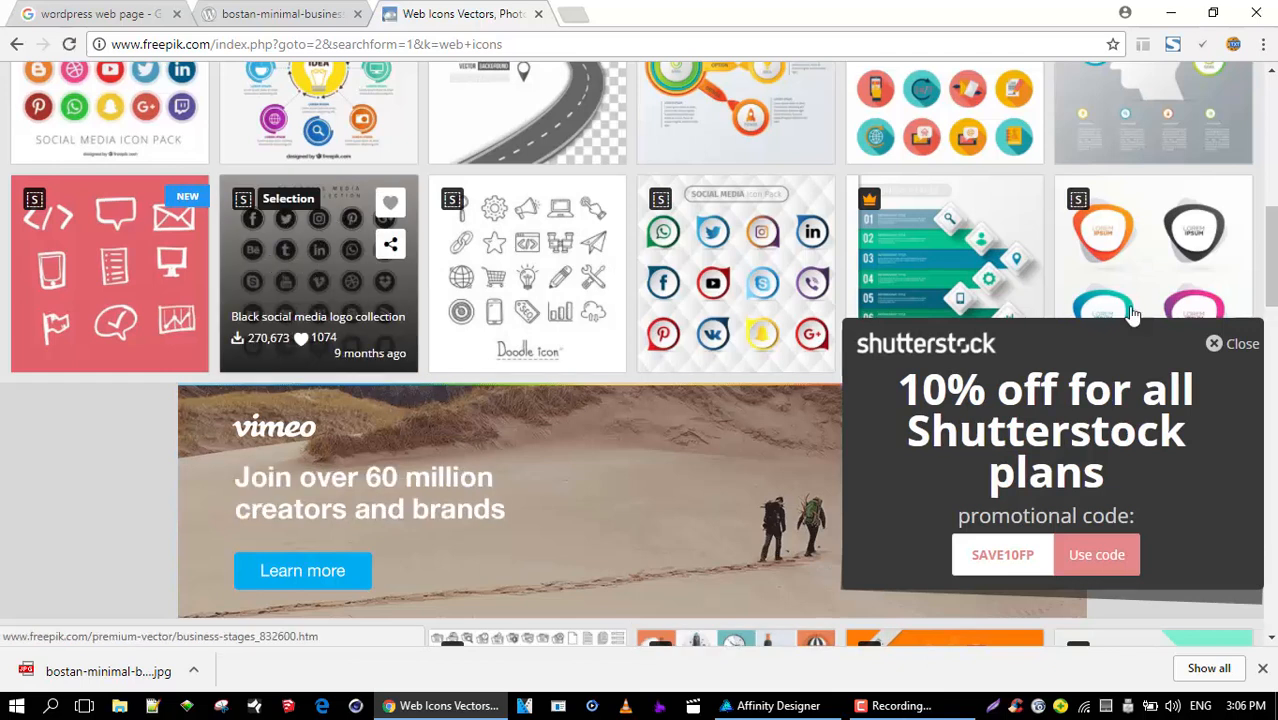
{"action": "left_click", "coordinate": [1215, 345]}
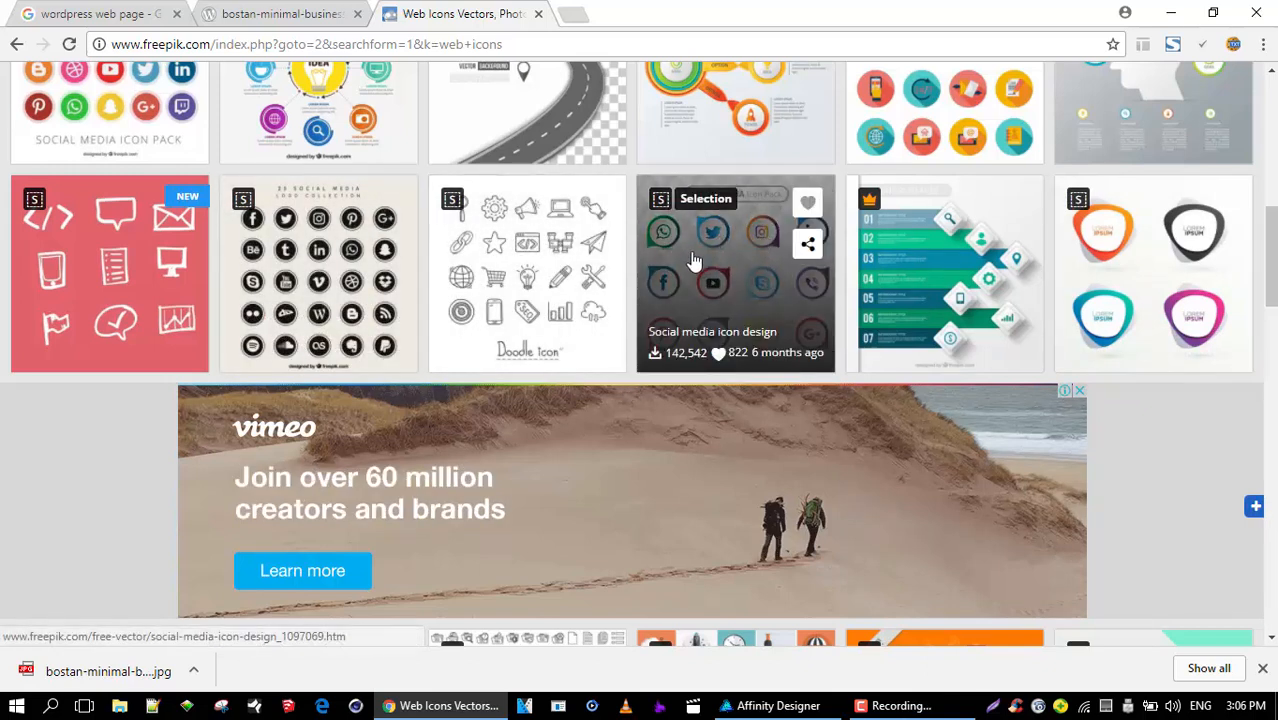
{"action": "left_click", "coordinate": [693, 262]}
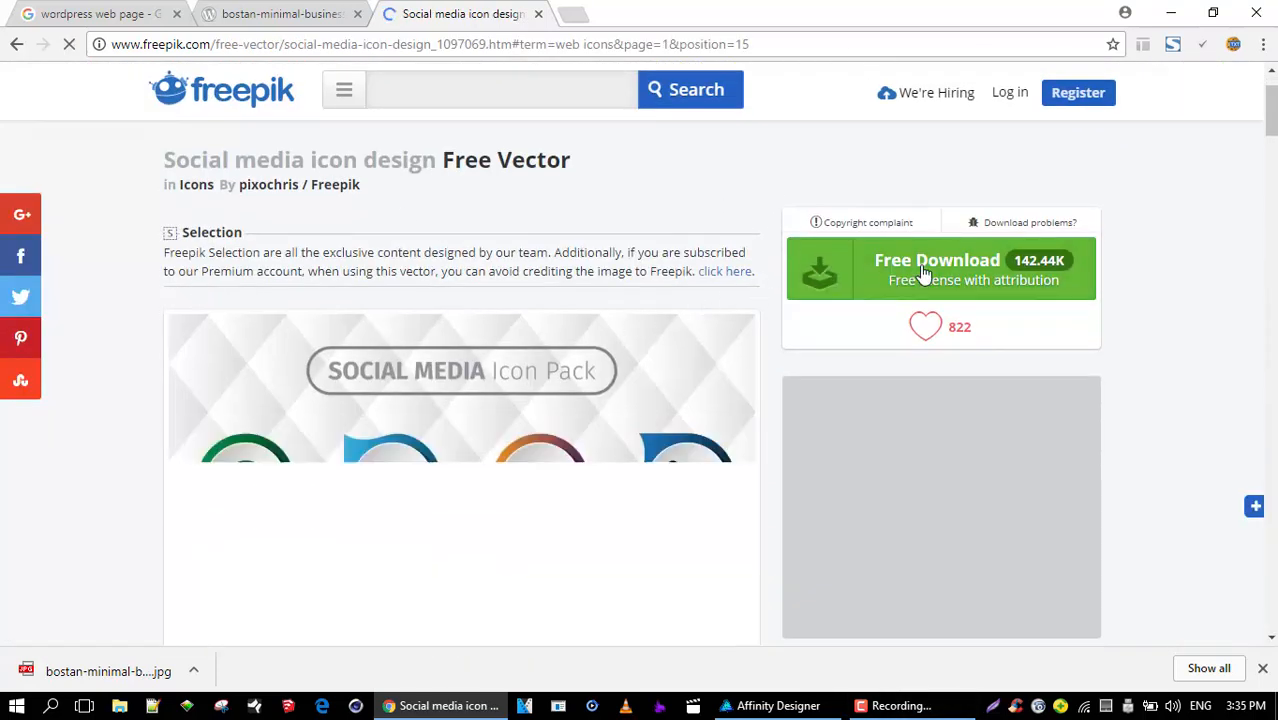
- Download the Social media icon design pack using the free, credit-the-author option
{"action": "scroll", "coordinate": [682, 318], "scroll_direction": "down", "scroll_amount": 2}
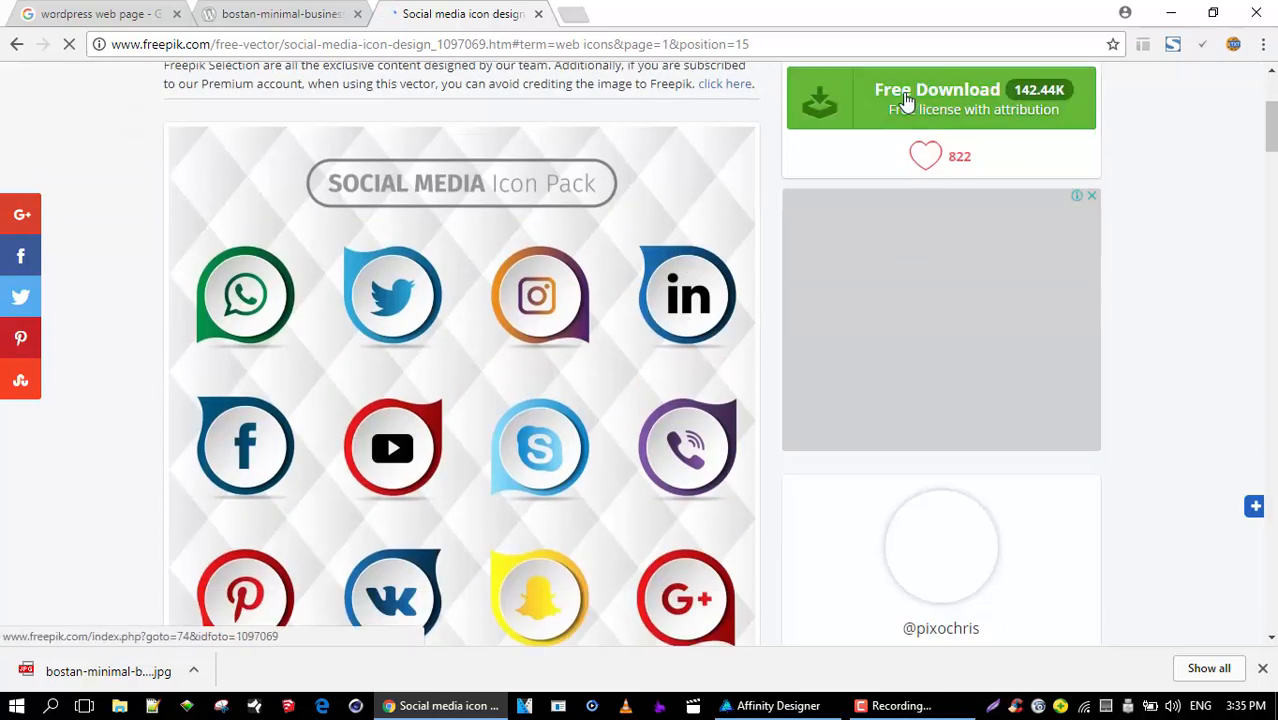
{"action": "left_click", "coordinate": [931, 109]}
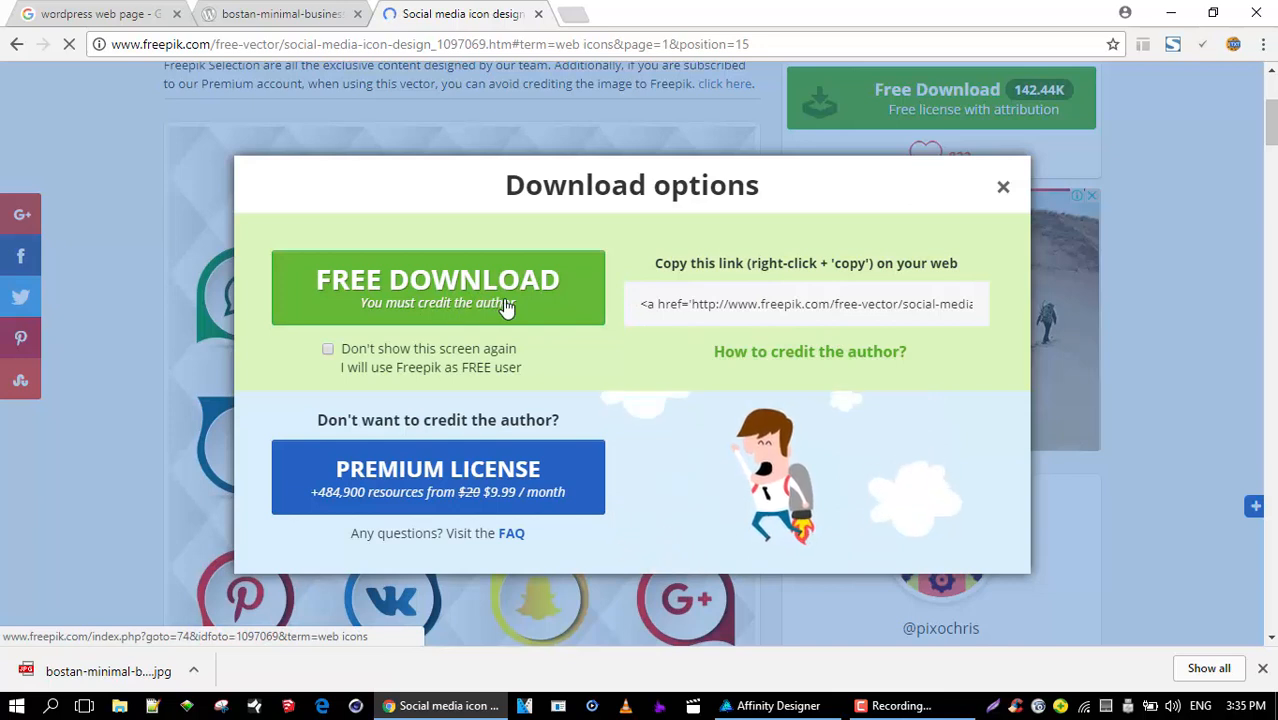
{"action": "left_click", "coordinate": [428, 282]}
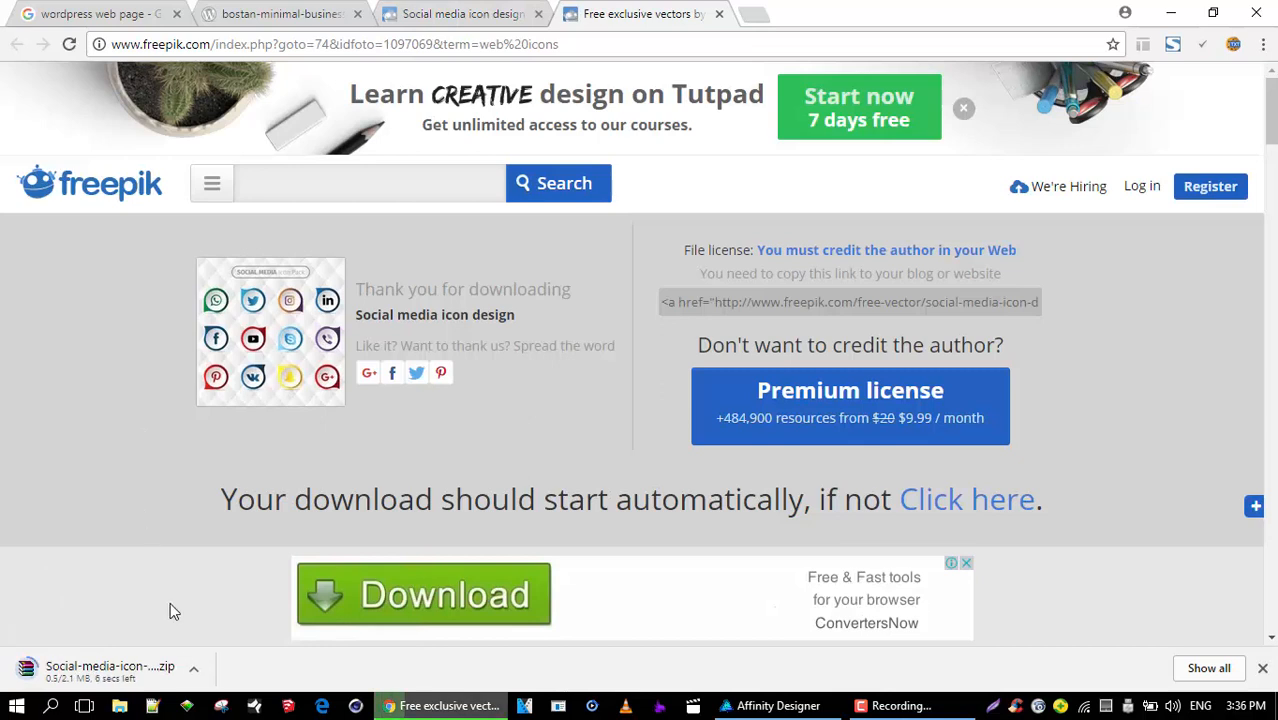
- Show the downloaded Social-media-icon-design.zip in its folder, and extract it to a Social-media-icon-design folder in Downloads
{"action": "left_click", "coordinate": [195, 670]}
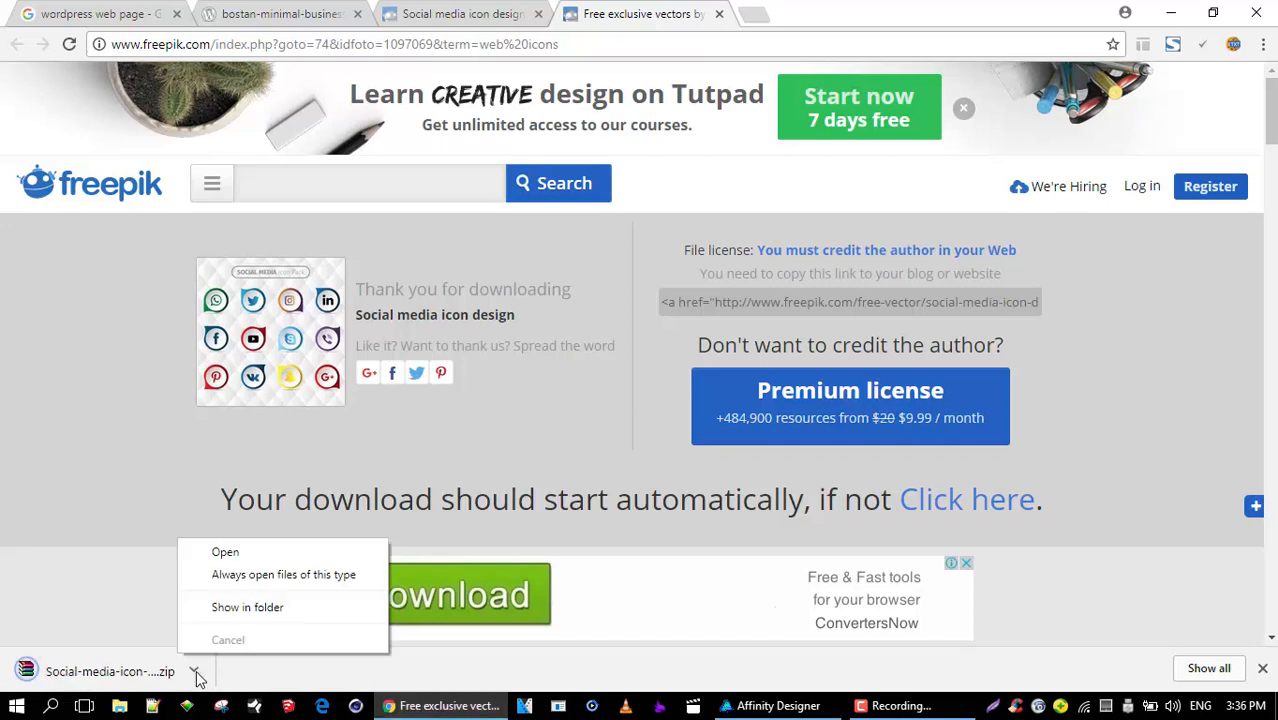
{"action": "left_click", "coordinate": [247, 608]}
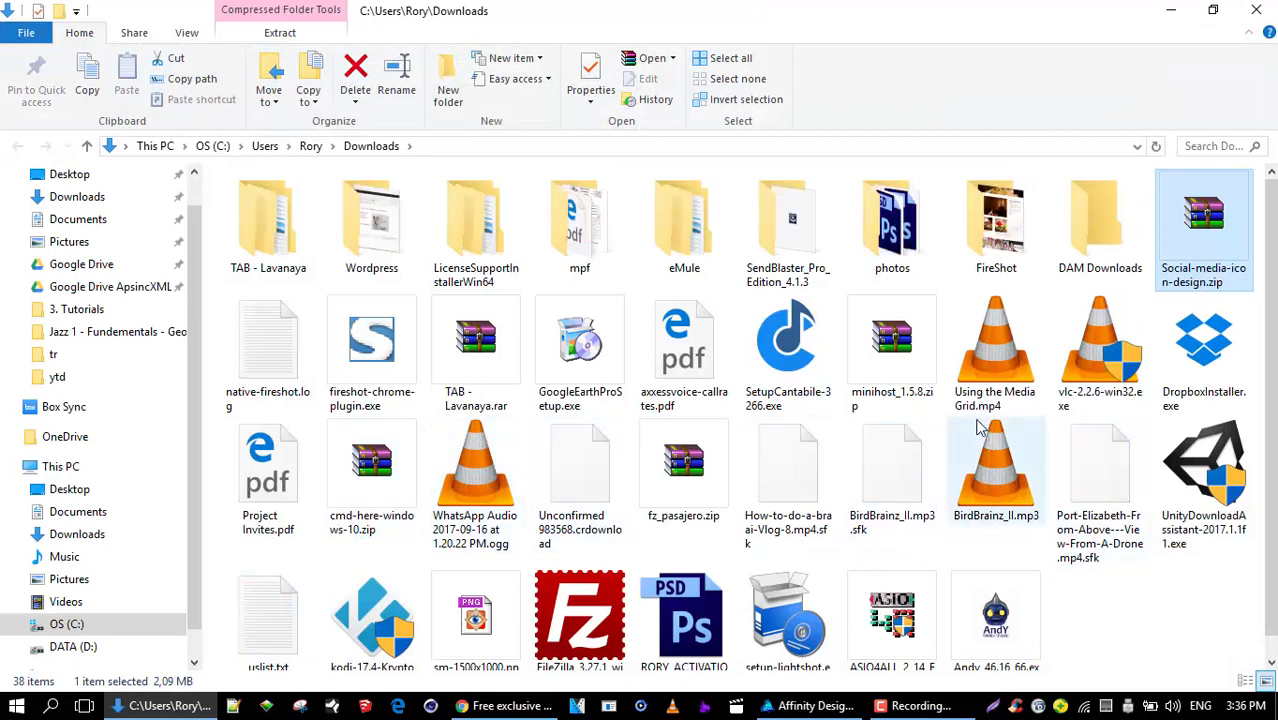
{"action": "double_click", "coordinate": [1200, 232]}
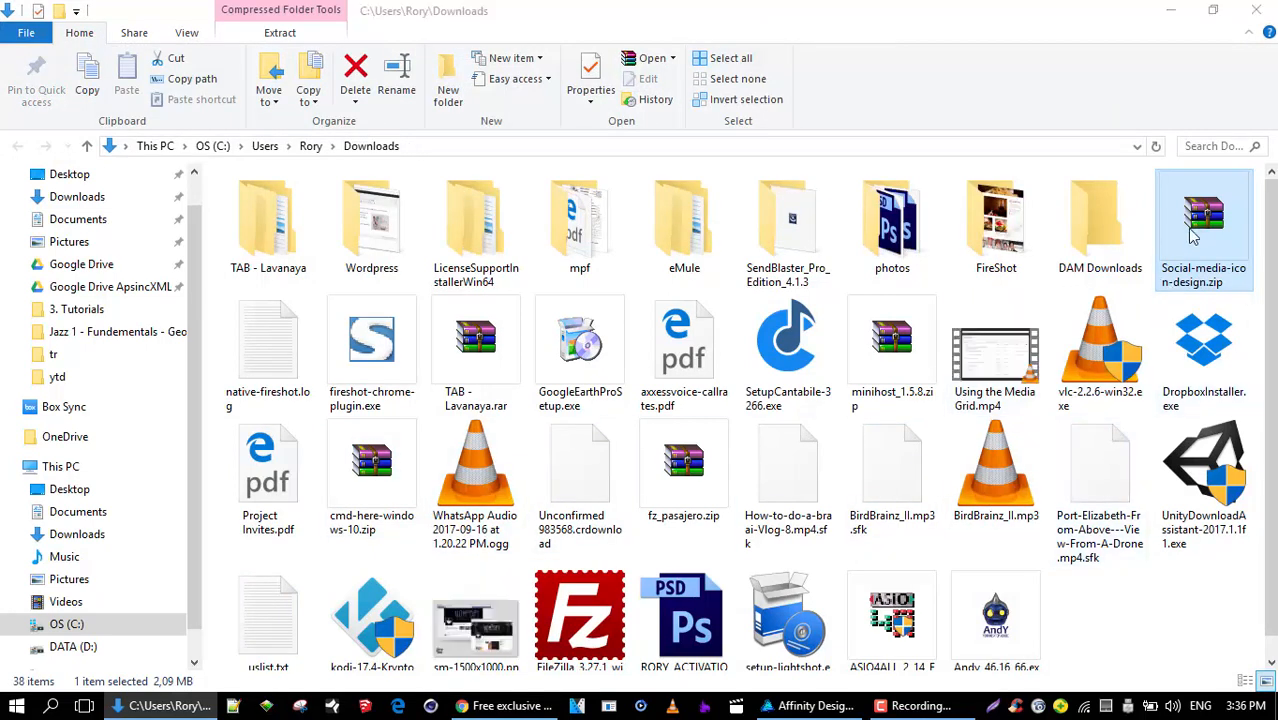
{"action": "left_click", "coordinate": [224, 432]}
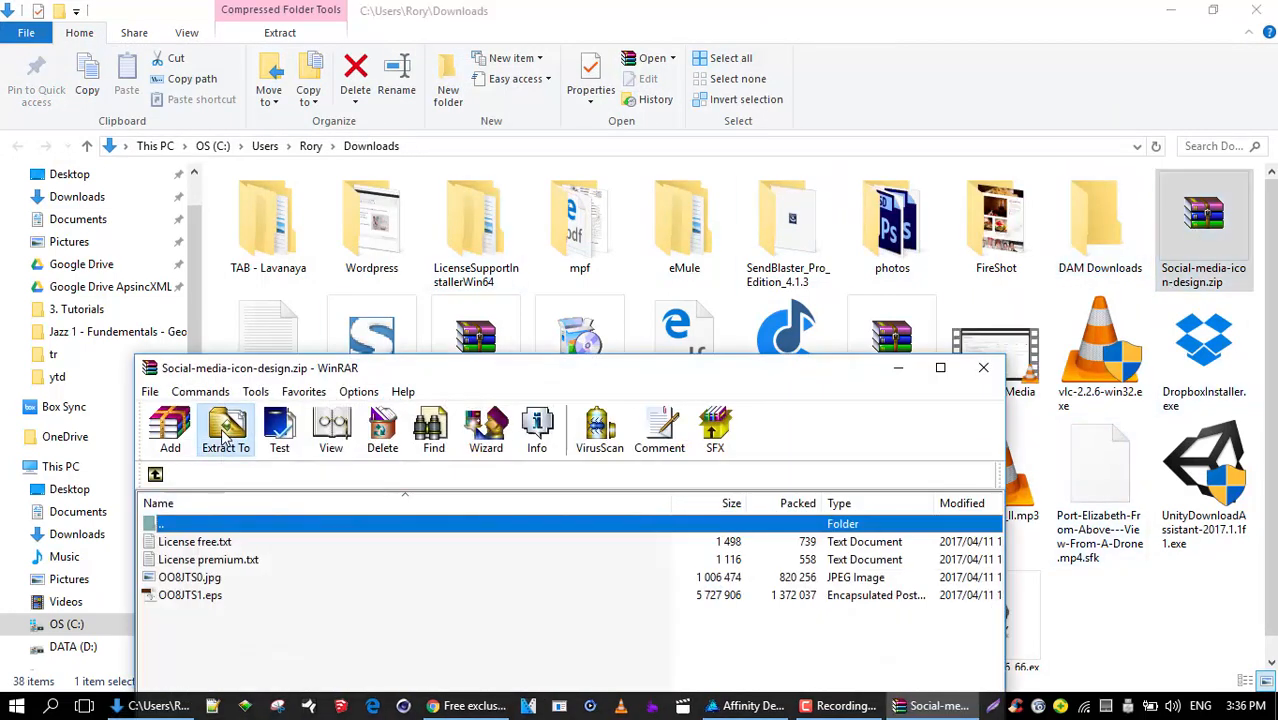
{"action": "left_click", "coordinate": [578, 684]}
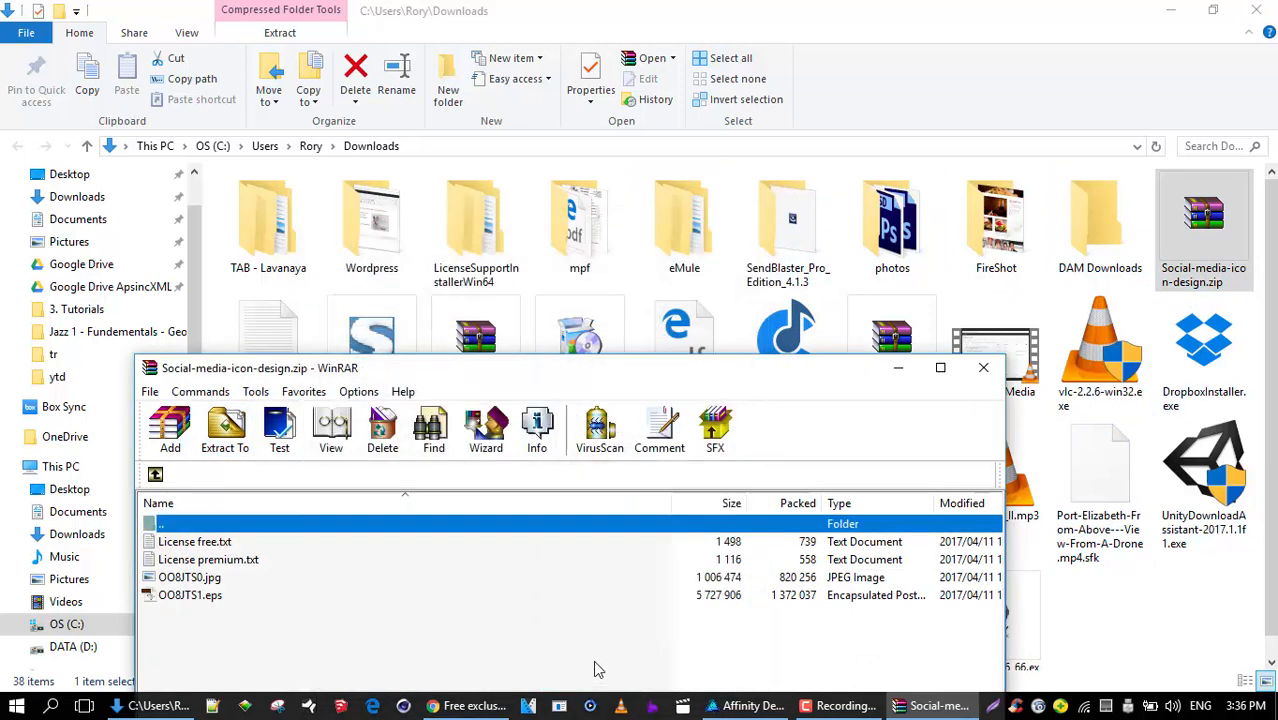
{"action": "left_click", "coordinate": [983, 367]}
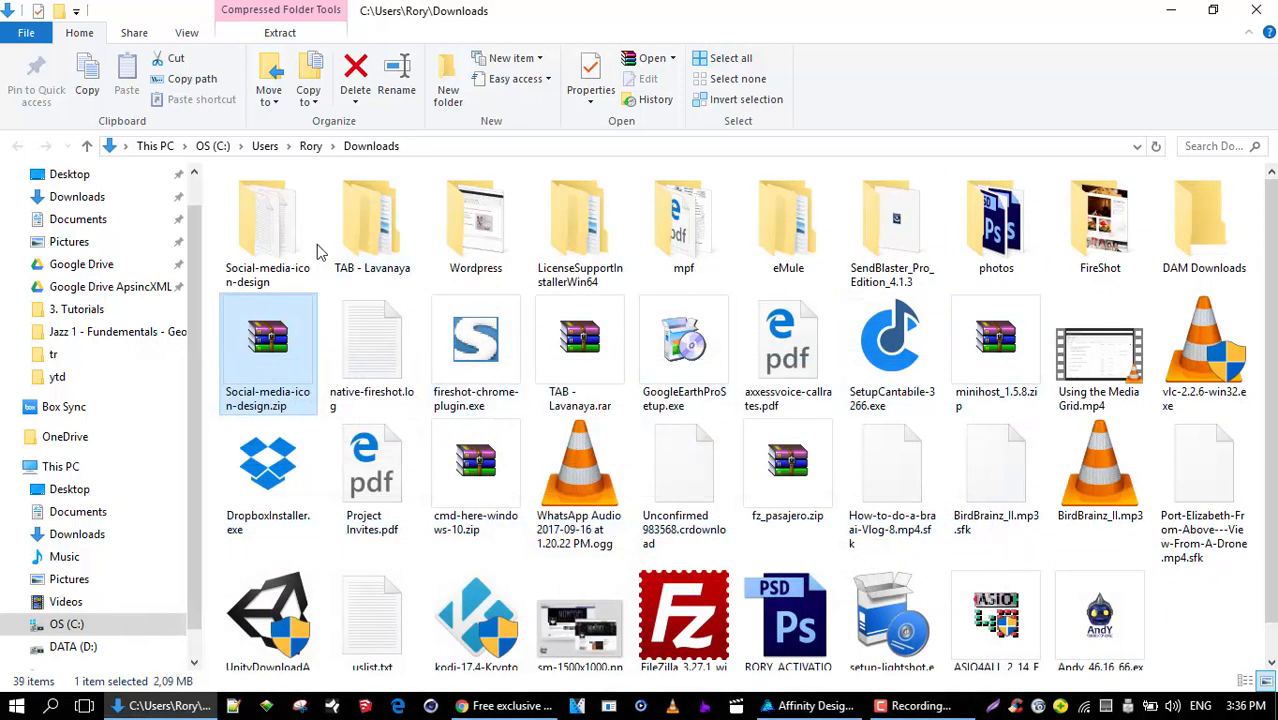
- Open OO8JTS1.eps from the extracted Social-media-icon-design folder in Affinity Designer and dismiss the assigned profile notice
{"action": "double_click", "coordinate": [262, 218]}
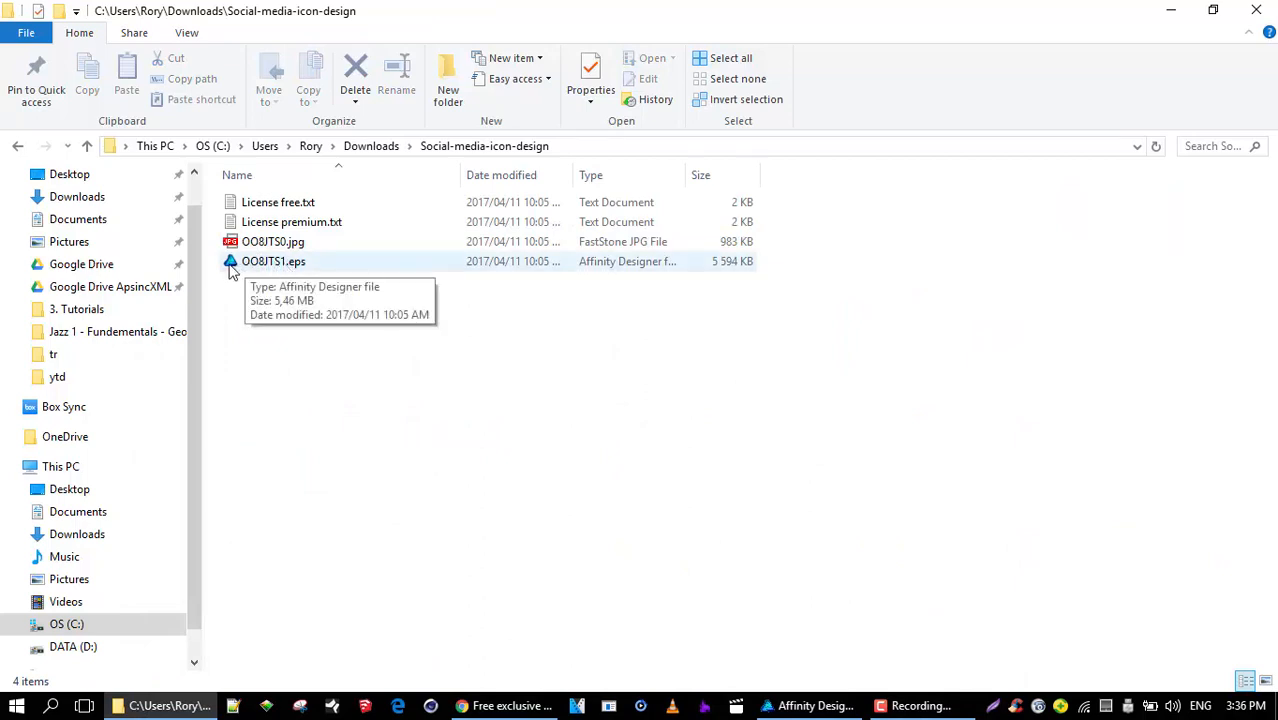
{"action": "left_click", "coordinate": [266, 268]}
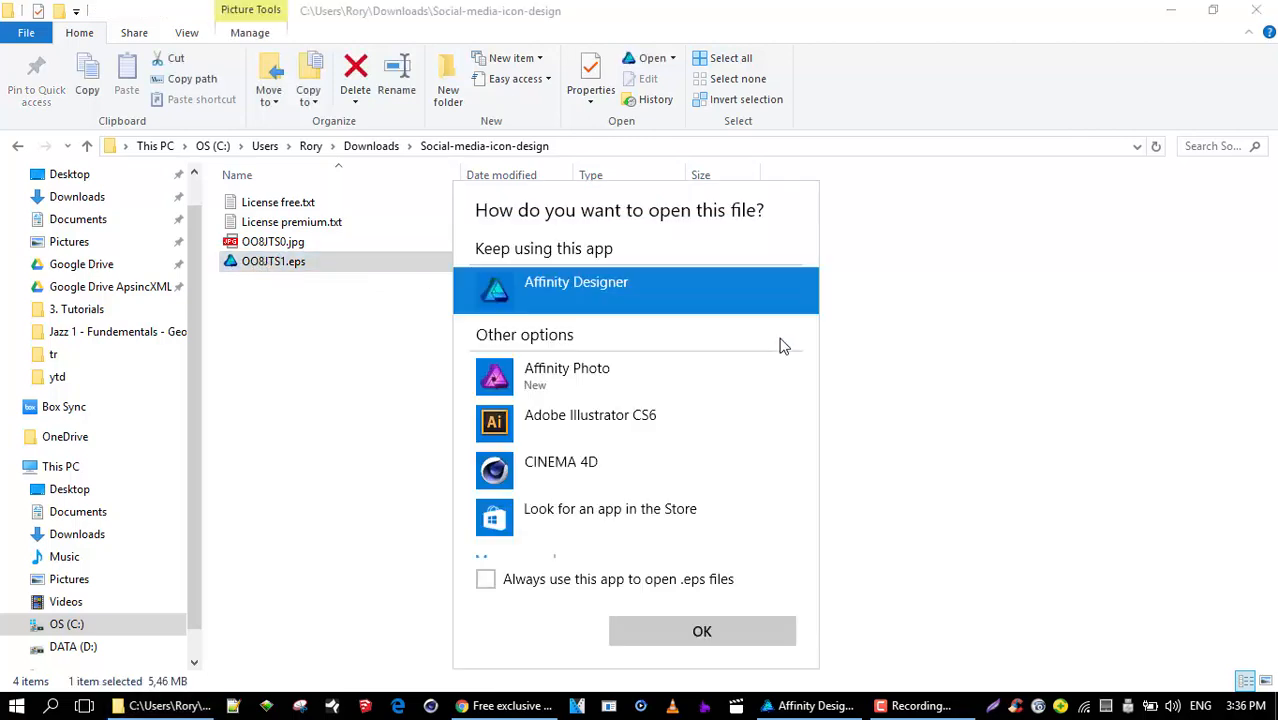
{"action": "left_click", "coordinate": [700, 630]}
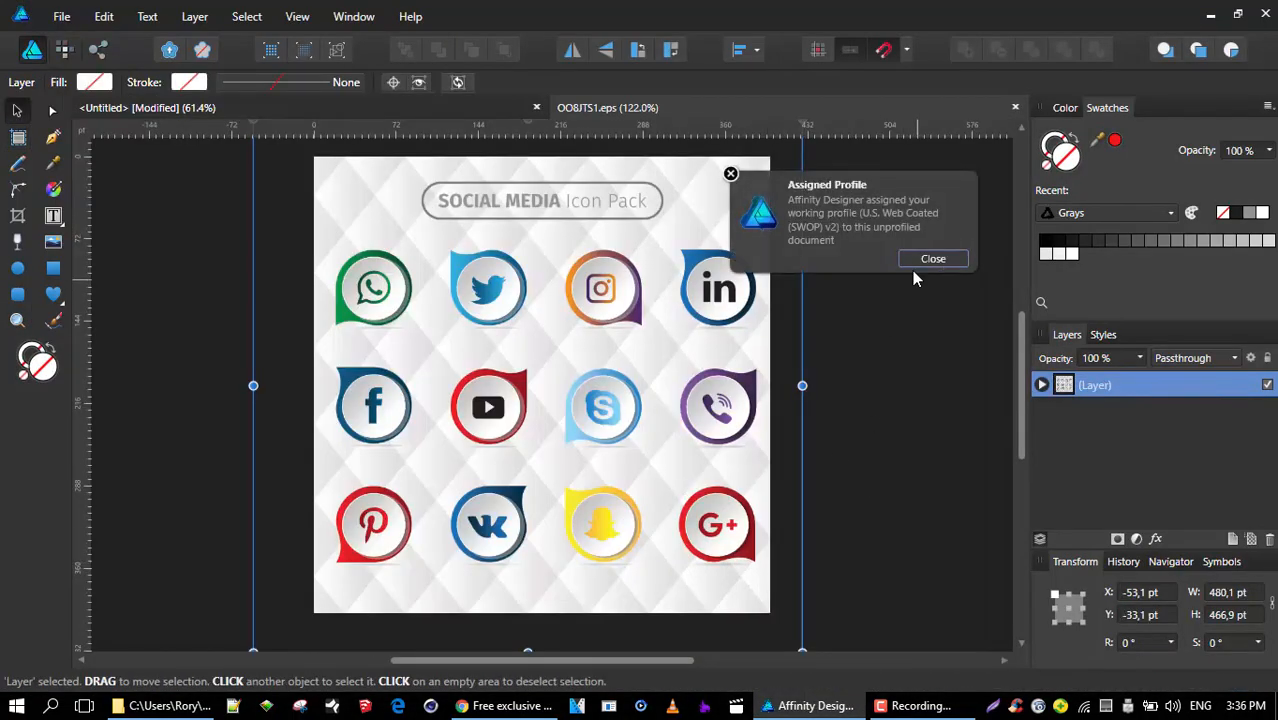
{"action": "left_click", "coordinate": [915, 263]}
- Copy the group of twelve social media icons from OO8JTS1.eps and paste it into the untitled web page document
{"action": "left_click", "coordinate": [360, 298]}
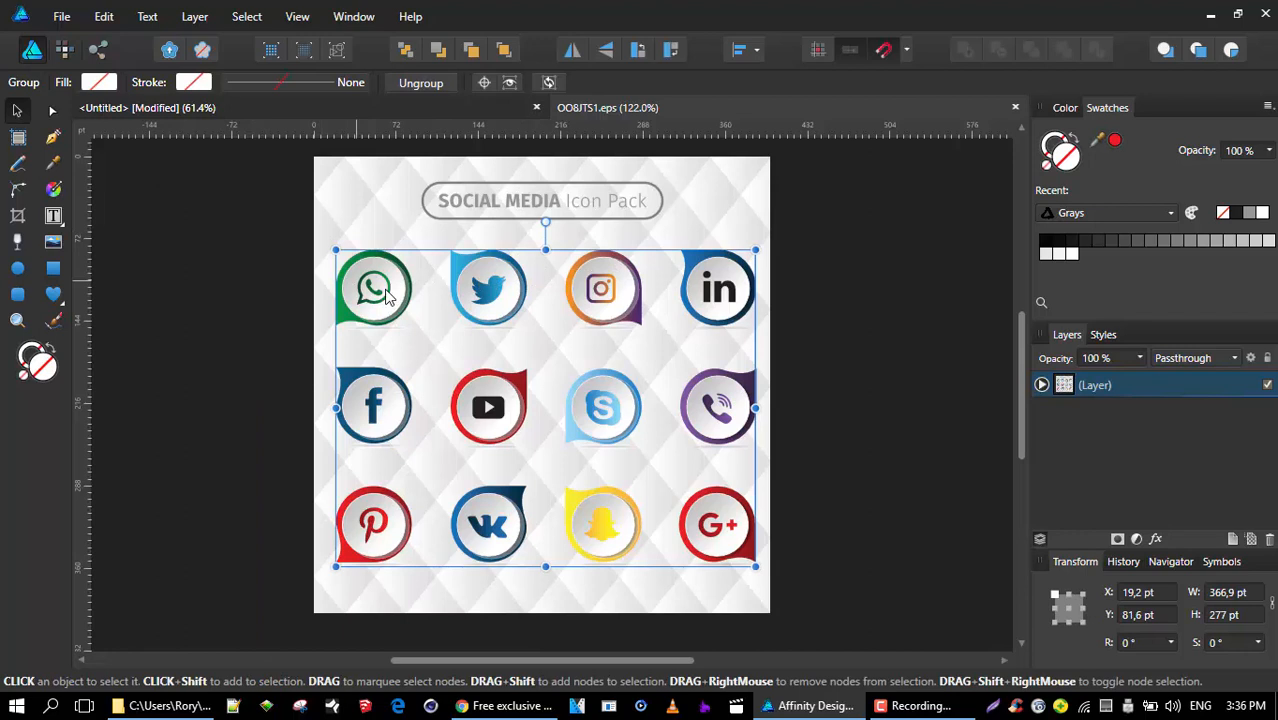
{"action": "right_click", "coordinate": [386, 290]}
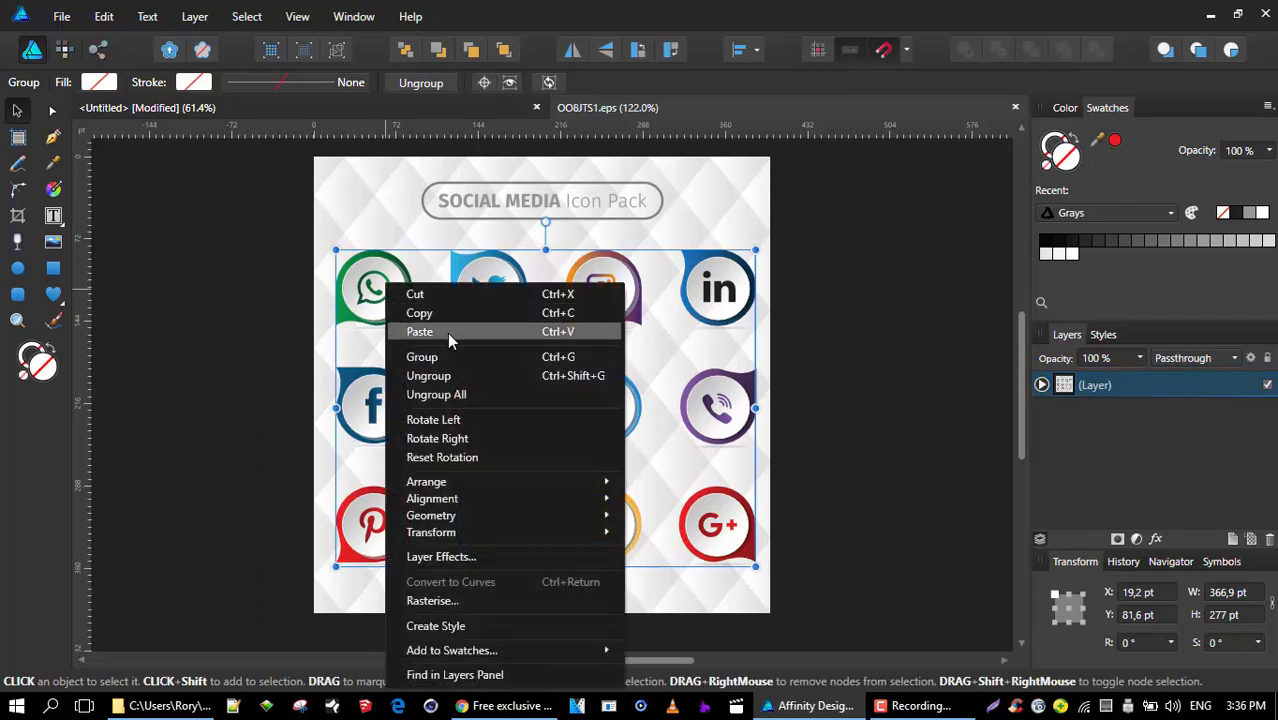
{"action": "left_click", "coordinate": [231, 325]}
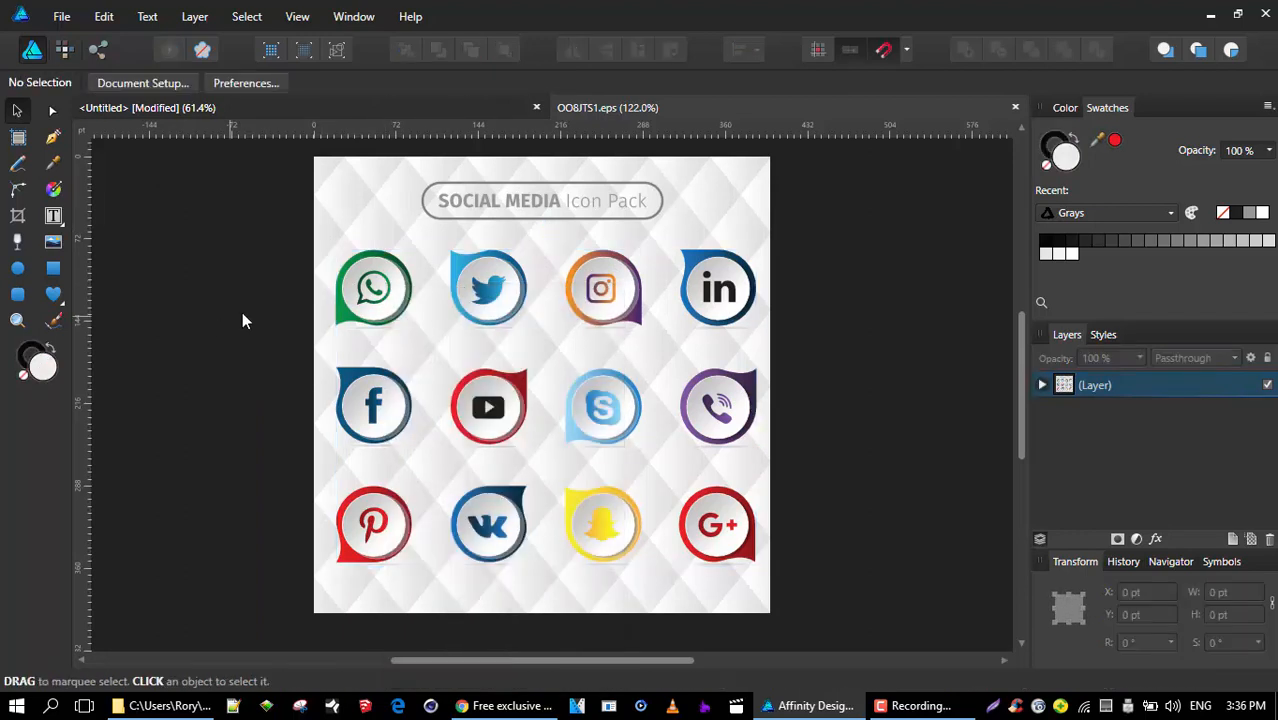
{"action": "left_click", "coordinate": [372, 288]}
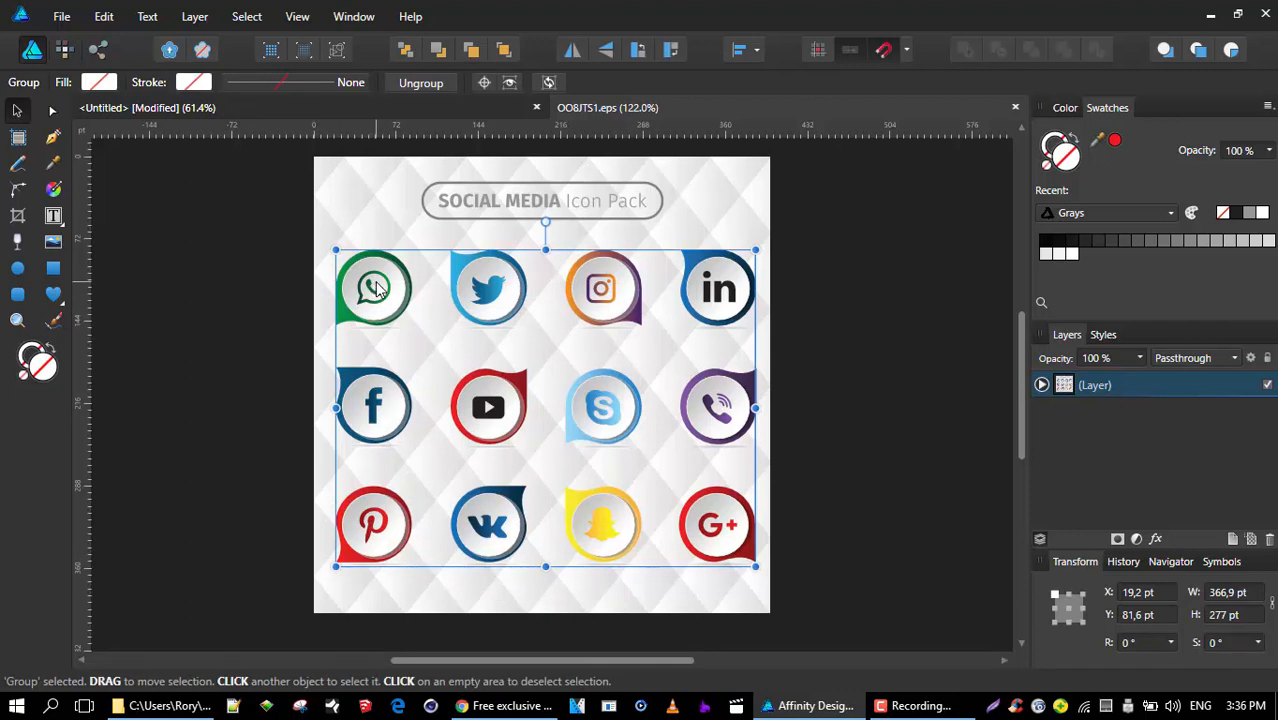
{"action": "left_click", "coordinate": [429, 112]}
{"action": "scroll", "coordinate": [770, 308], "scroll_direction": "down", "scroll_amount": 4}
{"action": "left_click_drag", "start_coordinate": [785, 300], "coordinate": [467, 292]}
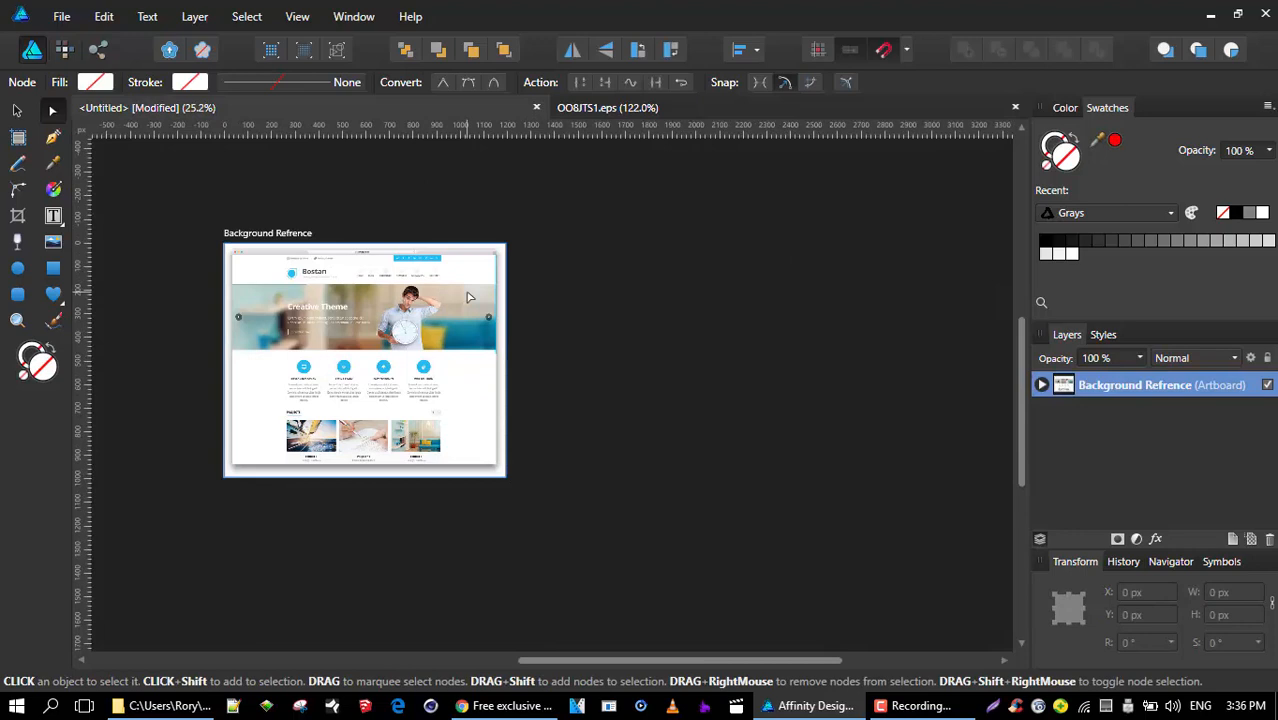
{"action": "right_click", "coordinate": [634, 200]}
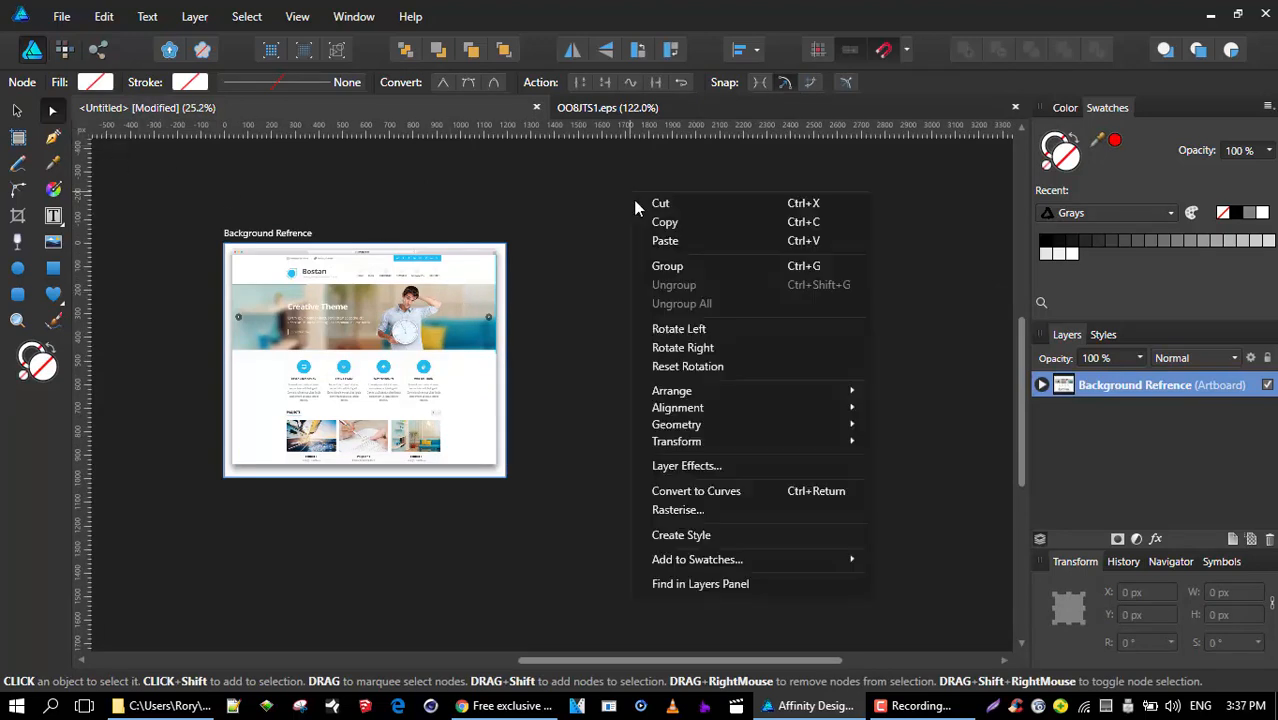
{"action": "left_click", "coordinate": [696, 242]}
- Move the pasted icon group off the Background Refrence artboard onto the empty canvas to its right
{"action": "left_click_drag", "start_coordinate": [567, 352], "coordinate": [740, 302]}
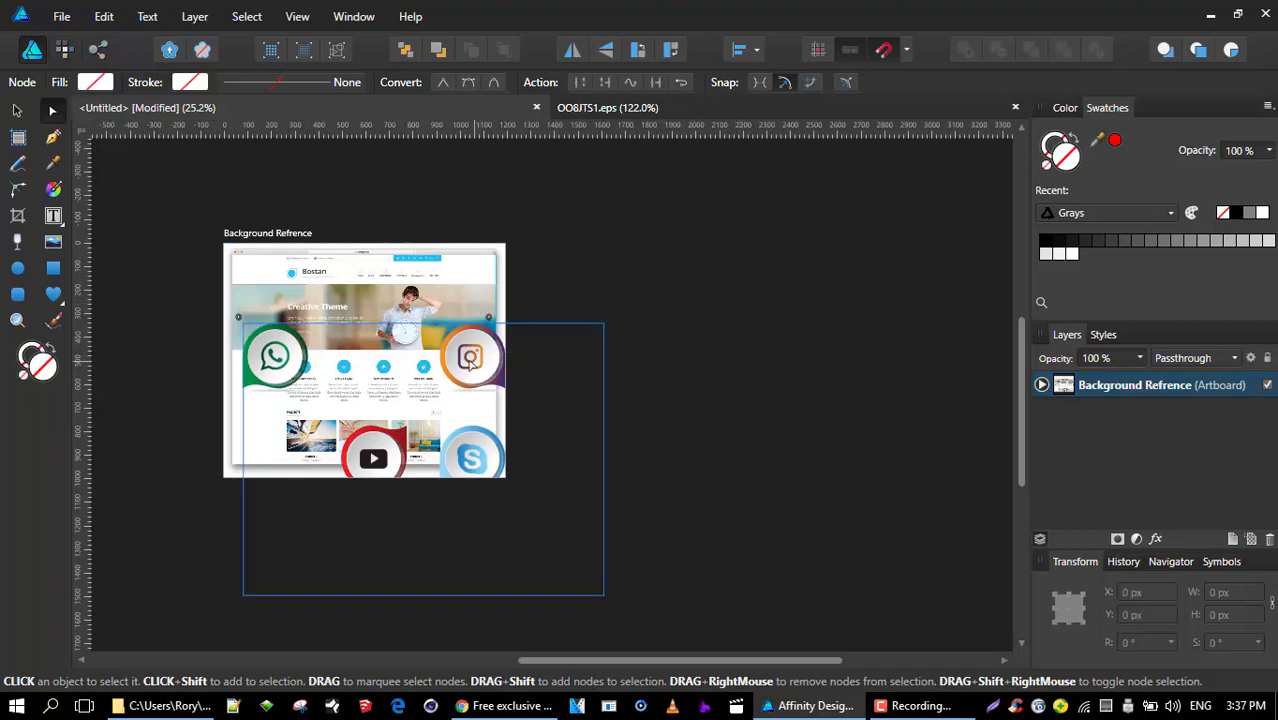
{"action": "left_click", "coordinate": [17, 111]}
{"action": "left_click_drag", "start_coordinate": [492, 356], "coordinate": [778, 265]}
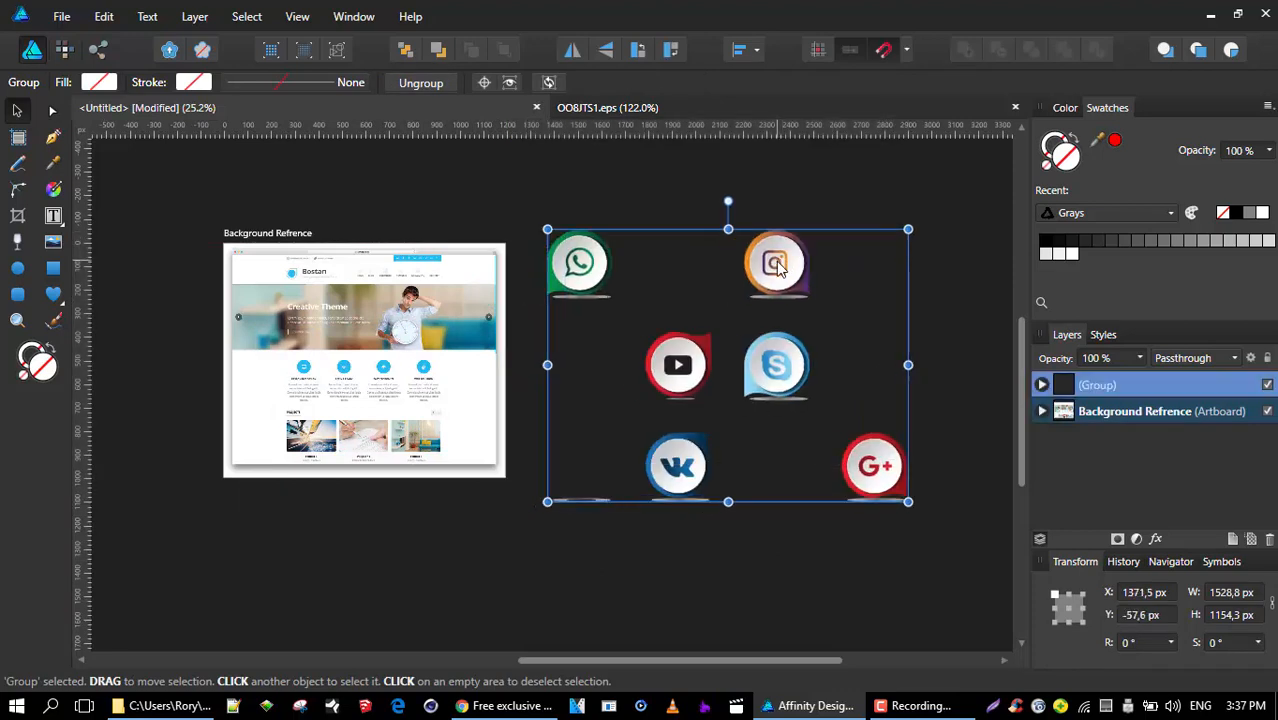
{"action": "left_click", "coordinate": [717, 108]}
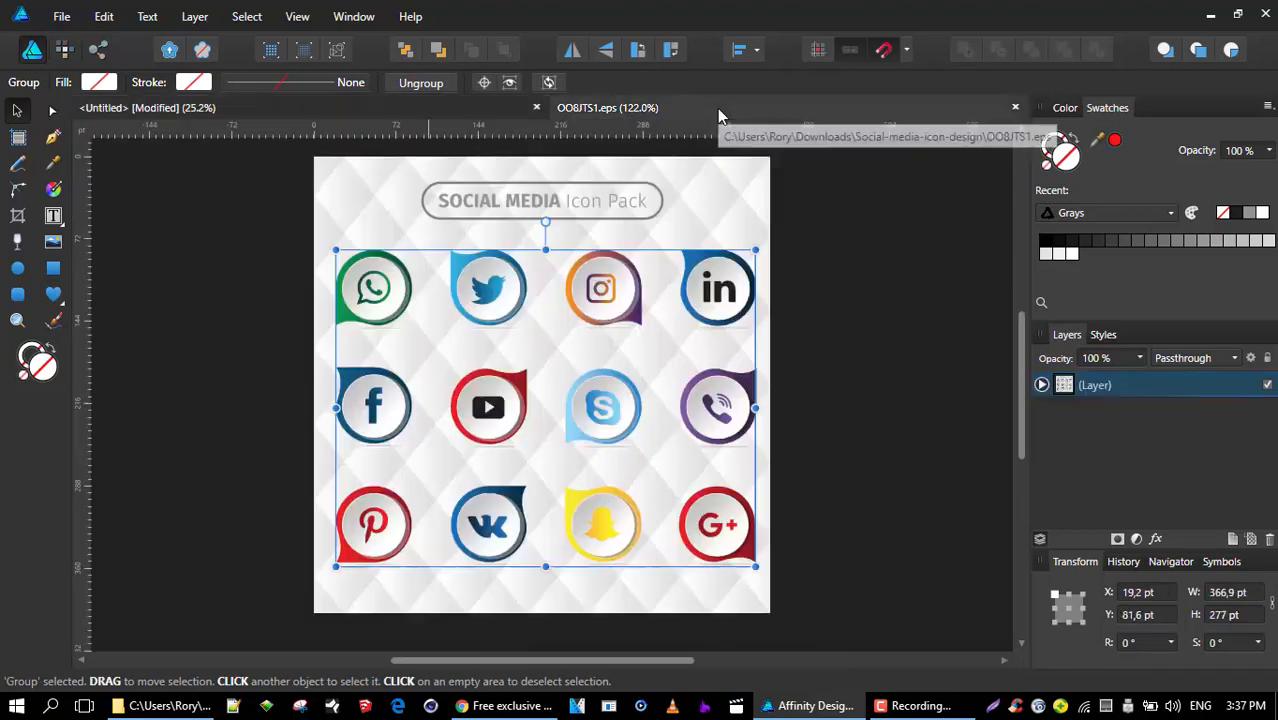
{"action": "left_click", "coordinate": [490, 106]}
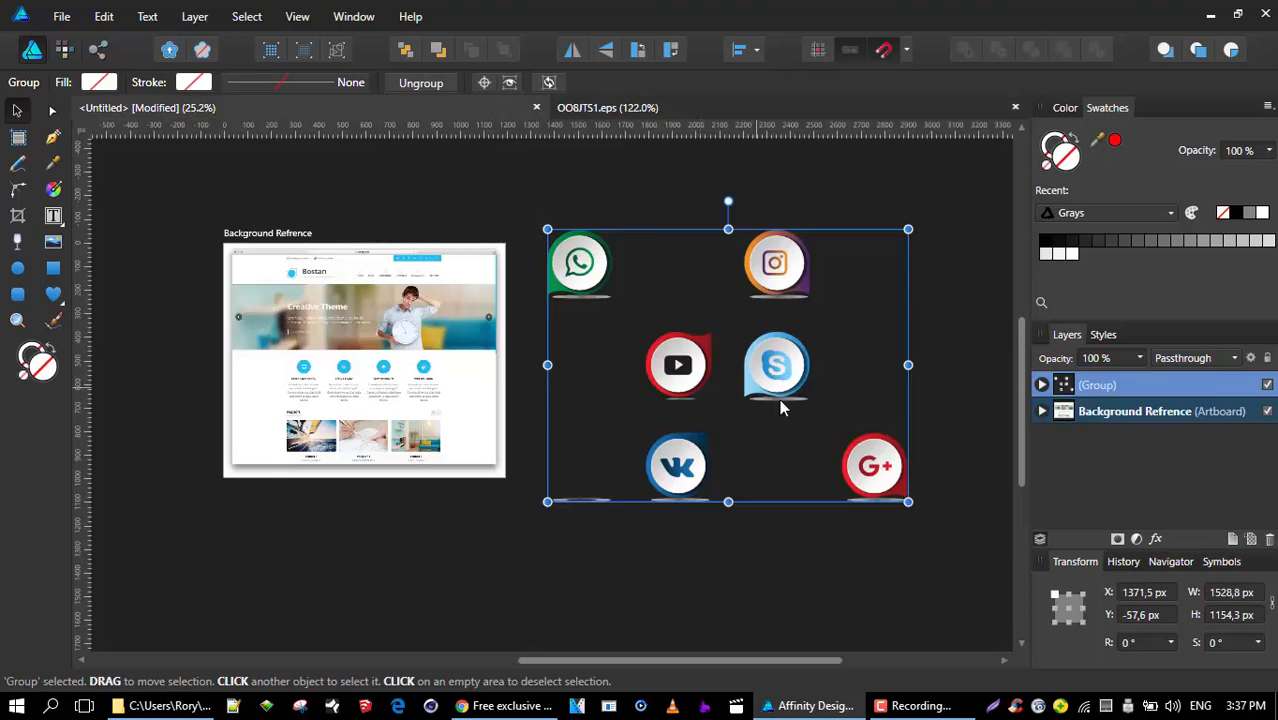
- Scale the icon group down to about 638 × 487 px, keeping it to the right of the artboard
{"action": "left_click", "coordinate": [754, 208]}
{"action": "left_click", "coordinate": [577, 242]}
{"action": "left_click_drag", "start_coordinate": [547, 229], "coordinate": [593, 263]}
{"action": "left_click_drag", "start_coordinate": [650, 295], "coordinate": [576, 262]}
{"action": "scroll", "coordinate": [464, 293], "scroll_direction": "up", "scroll_amount": 3}
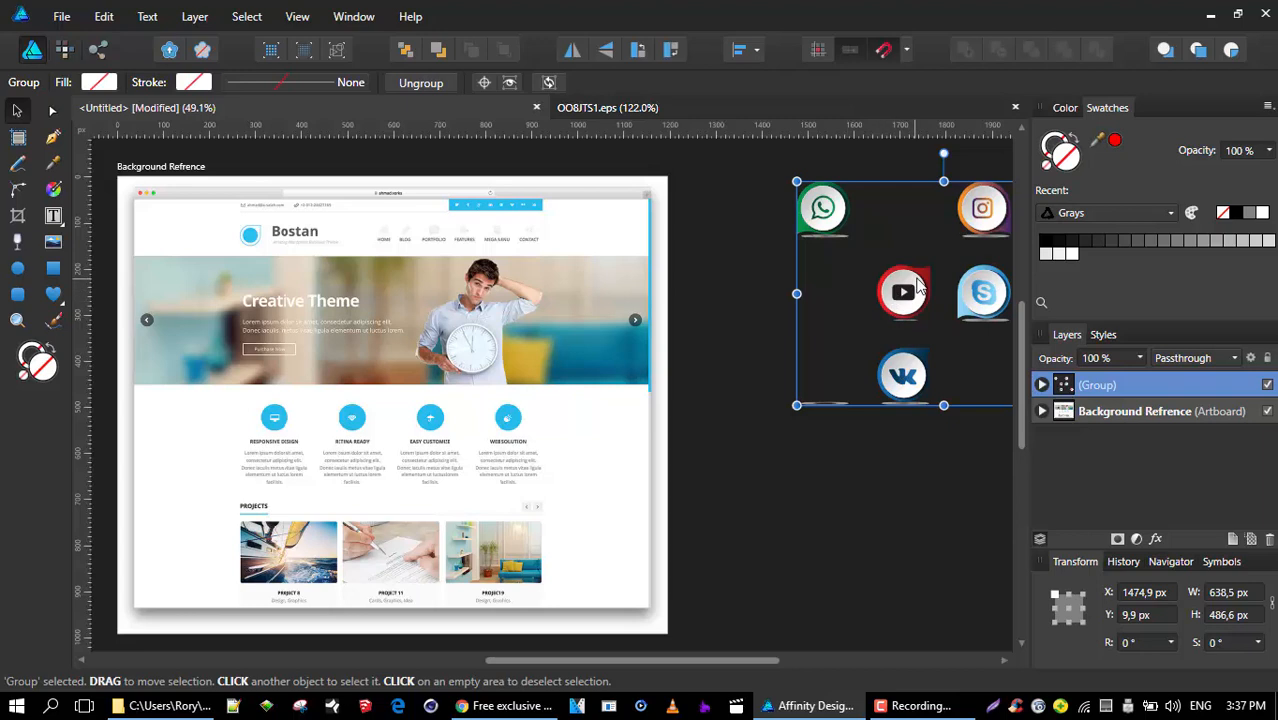
- Ungroup all the icons completely and group the pieces of the WhatsApp icon together
{"action": "right_click", "coordinate": [824, 208]}
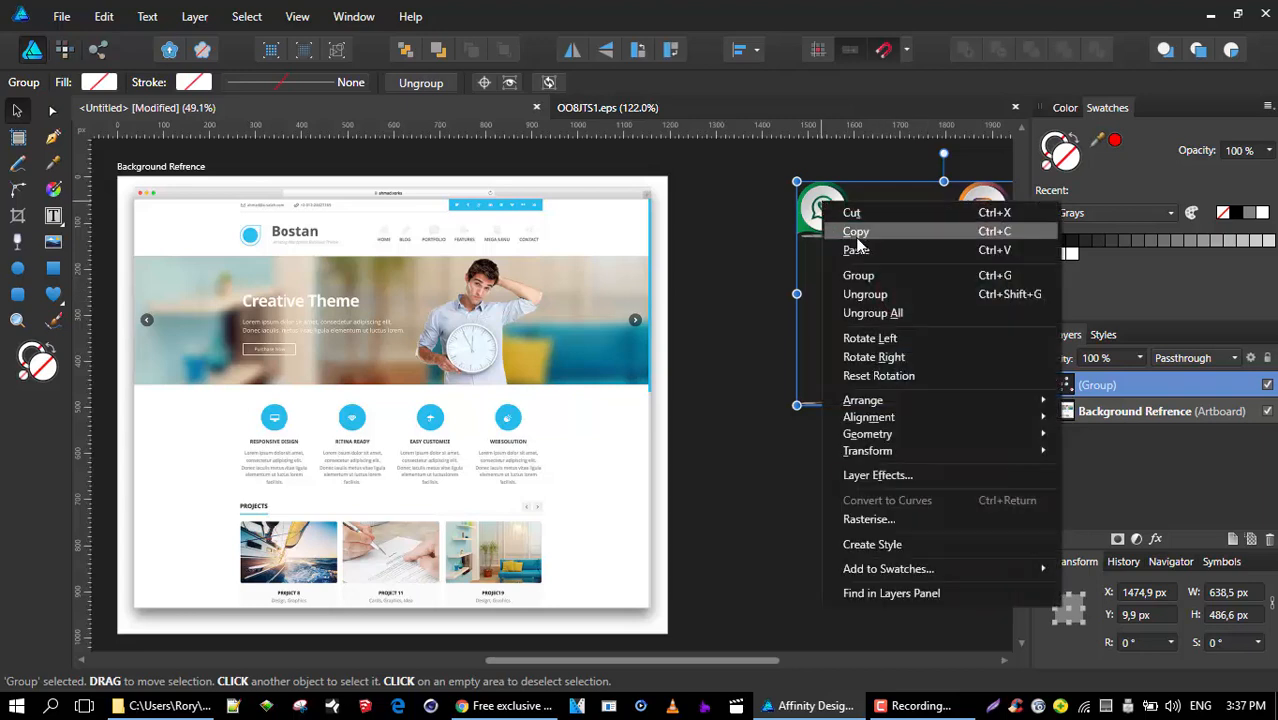
{"action": "left_click", "coordinate": [885, 313]}
{"action": "left_click", "coordinate": [756, 248]}
{"action": "left_click_drag", "start_coordinate": [762, 172], "coordinate": [870, 260]}
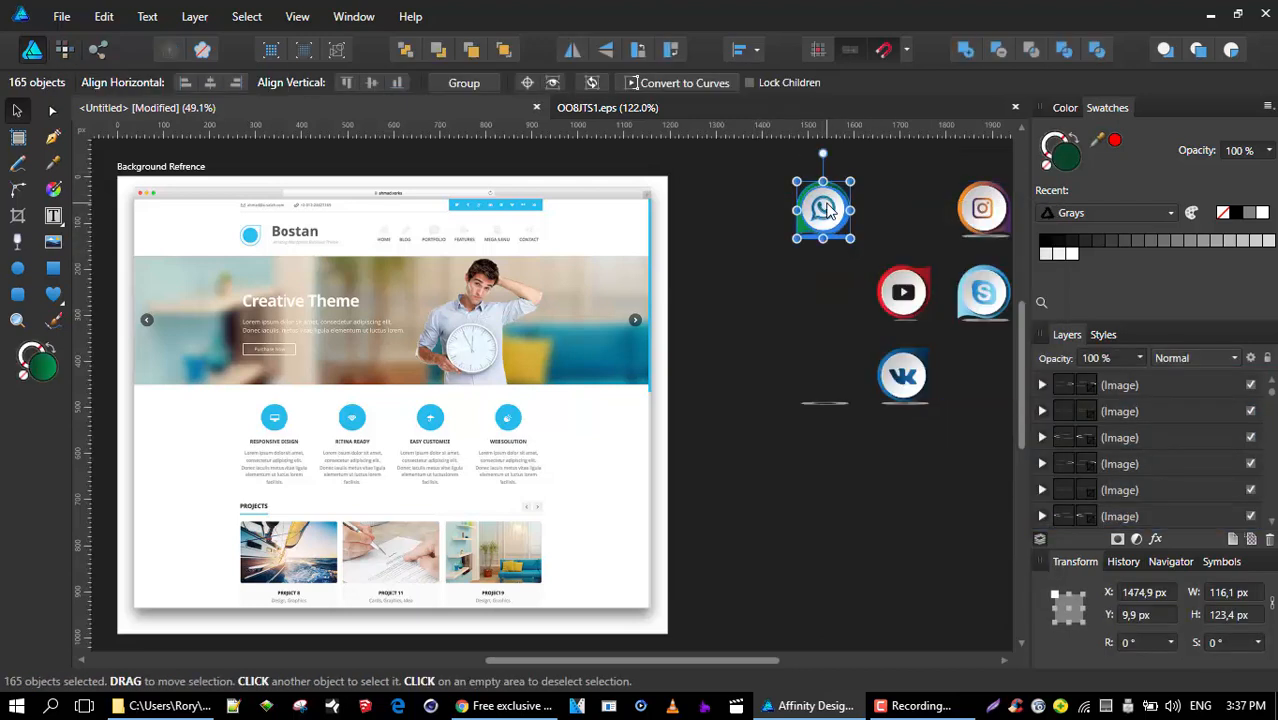
{"action": "right_click", "coordinate": [826, 208]}
{"action": "left_click", "coordinate": [874, 280]}
- Shrink the WhatsApp icon group to about 61 × 64 px and place it just outside the artboard's right edge
{"action": "left_click_drag", "start_coordinate": [826, 218], "coordinate": [905, 325]}
{"action": "scroll", "coordinate": [608, 462], "scroll_direction": "up", "scroll_amount": 3}
{"action": "scroll", "coordinate": [905, 325], "scroll_direction": "down", "scroll_amount": 4}
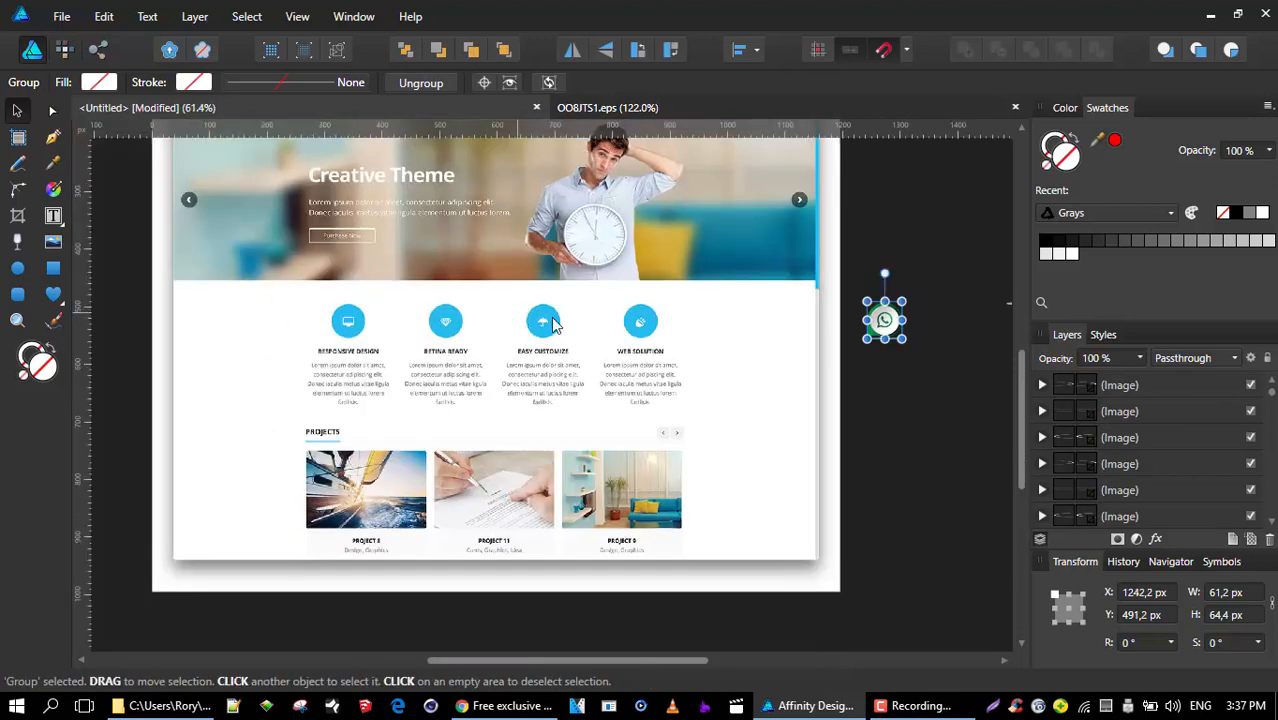
- Delete all the remaining loose social media icon pieces, keeping only the small WhatsApp icon group
{"action": "left_click_drag", "start_coordinate": [771, 332], "coordinate": [505, 442]}
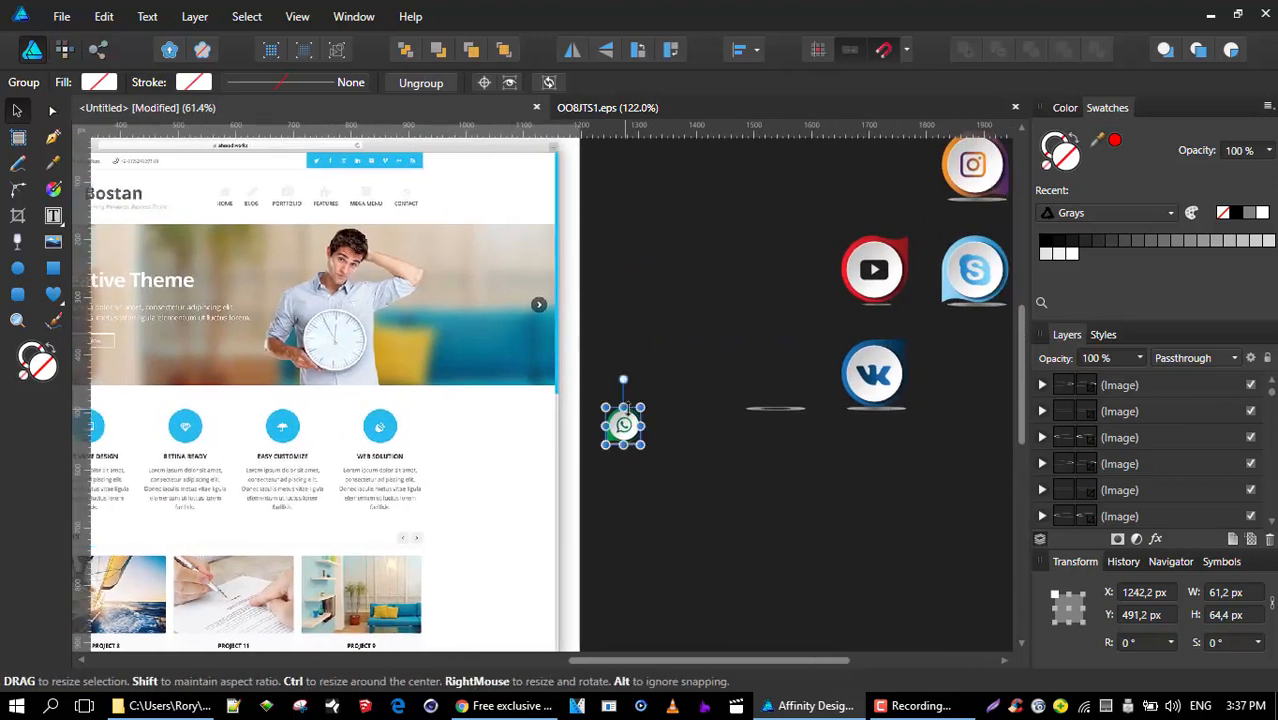
{"action": "scroll", "coordinate": [772, 383], "scroll_direction": "down", "scroll_amount": 4}
{"action": "left_click_drag", "start_coordinate": [740, 256], "coordinate": [968, 459]}
{"action": "key", "text": "Delete"}
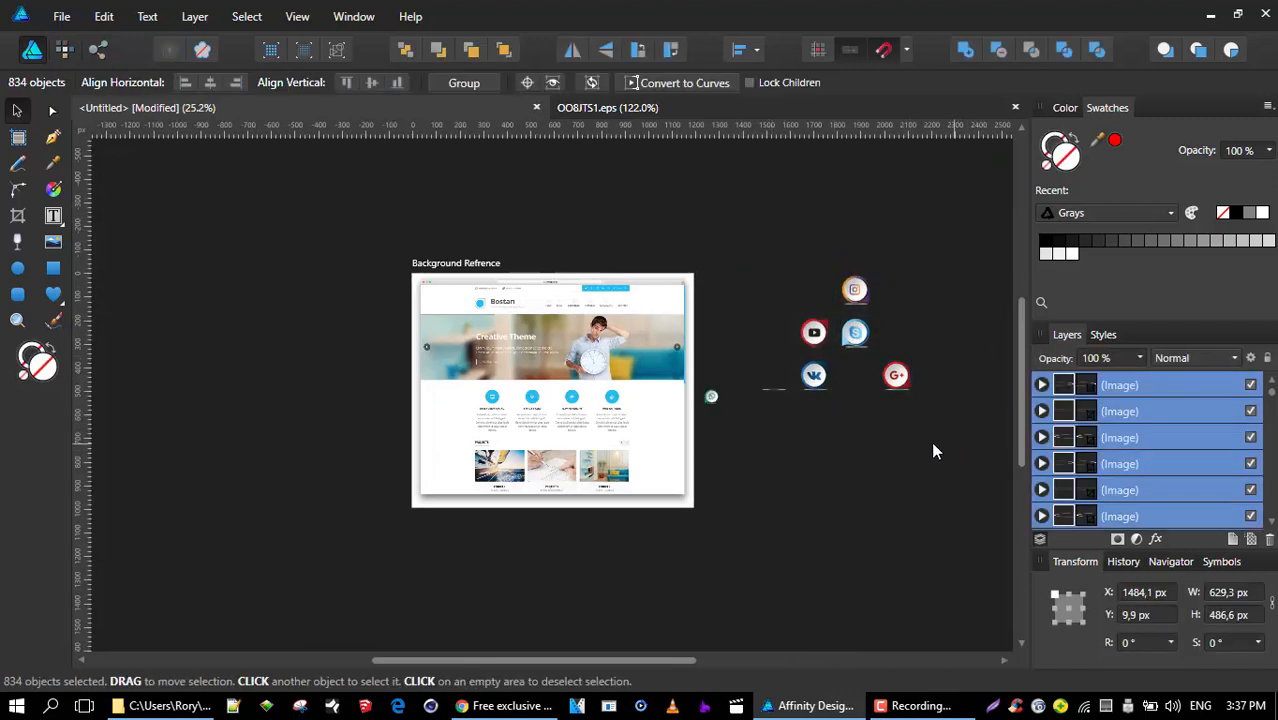
{"action": "scroll", "coordinate": [710, 401], "scroll_direction": "up", "scroll_amount": 4}
{"action": "left_click_drag", "start_coordinate": [710, 410], "coordinate": [810, 383]}
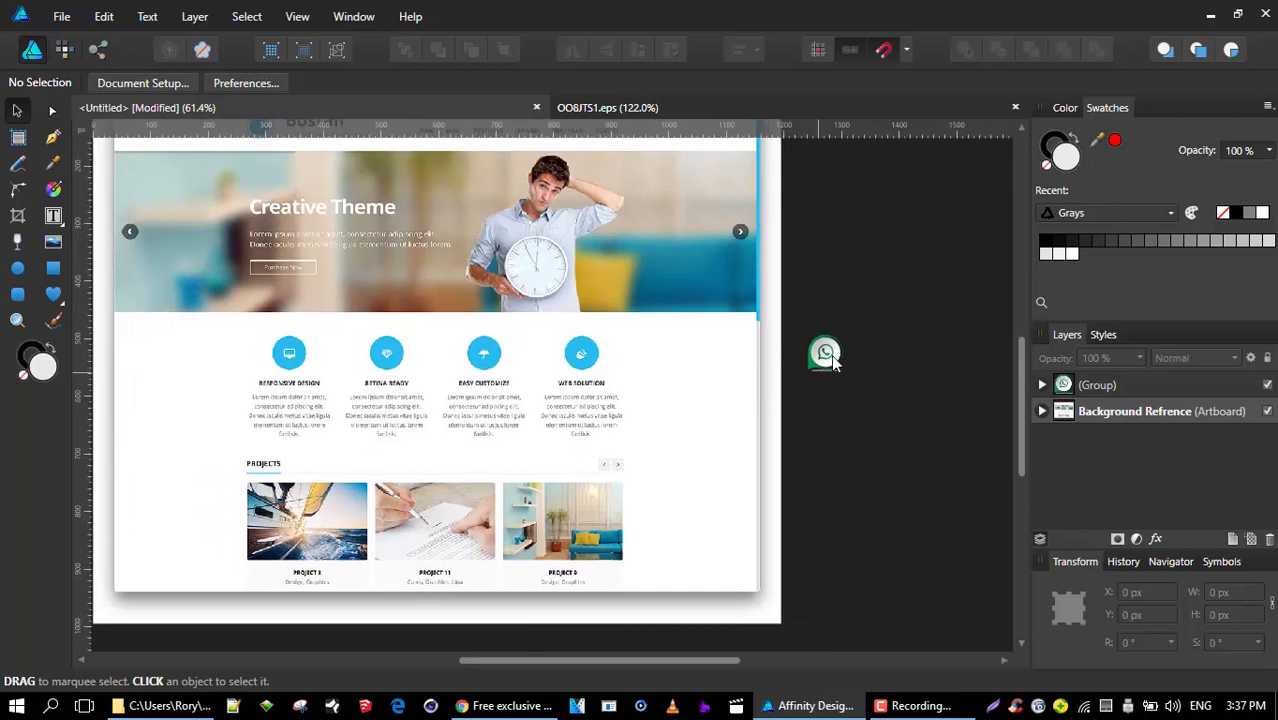
{"action": "left_click", "coordinate": [831, 355]}
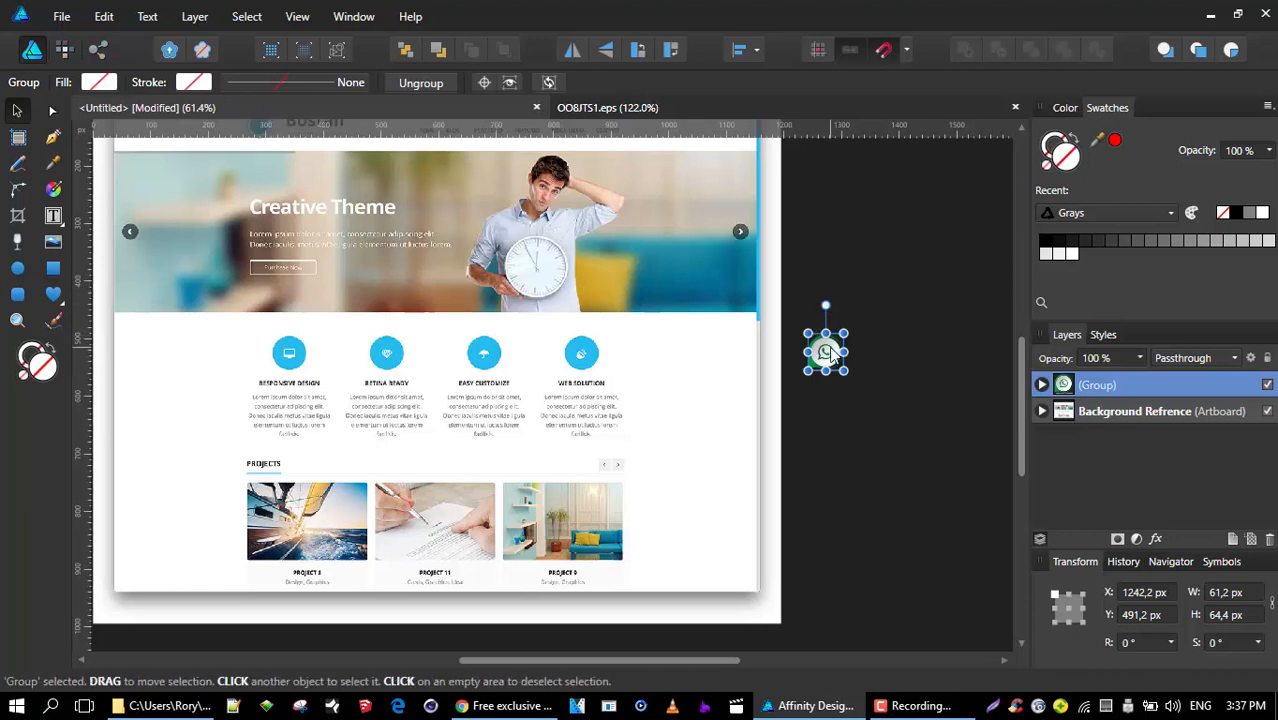
- Add a new layer inside the Background Refrence artboard and rename it Blockout
{"action": "left_click", "coordinate": [1108, 418]}
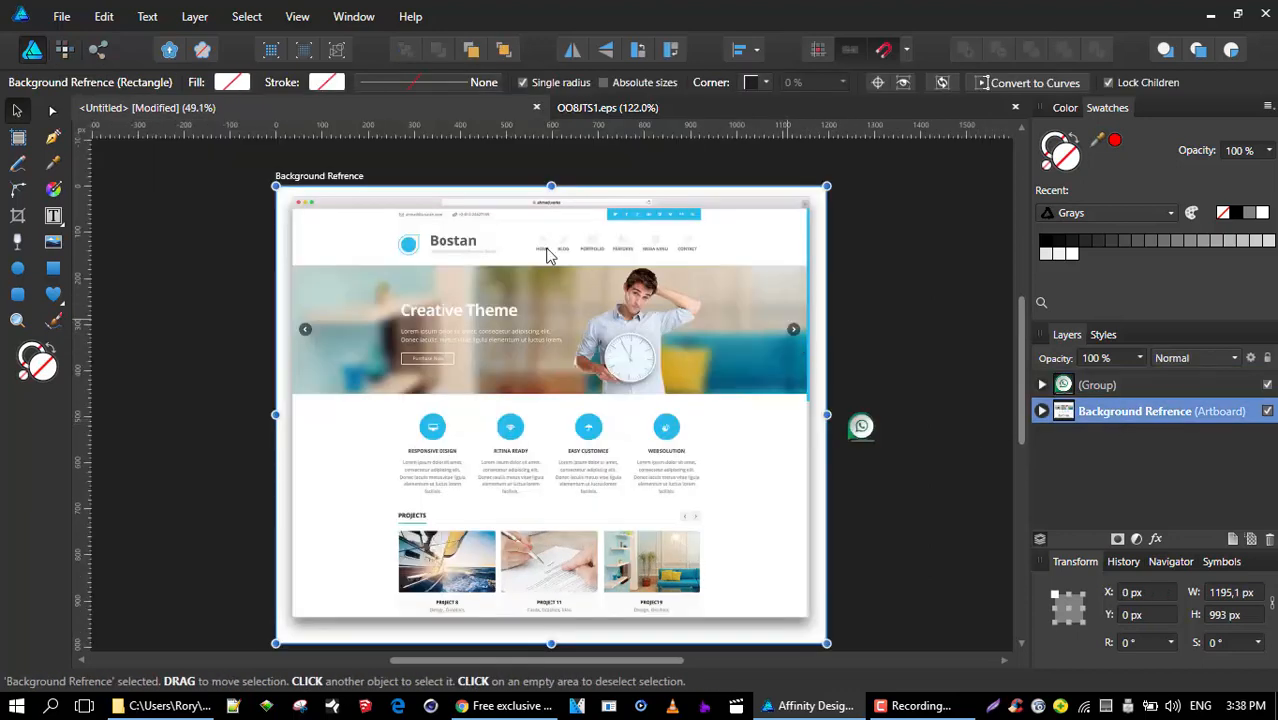
{"action": "left_click_drag", "start_coordinate": [818, 381], "coordinate": [663, 377]}
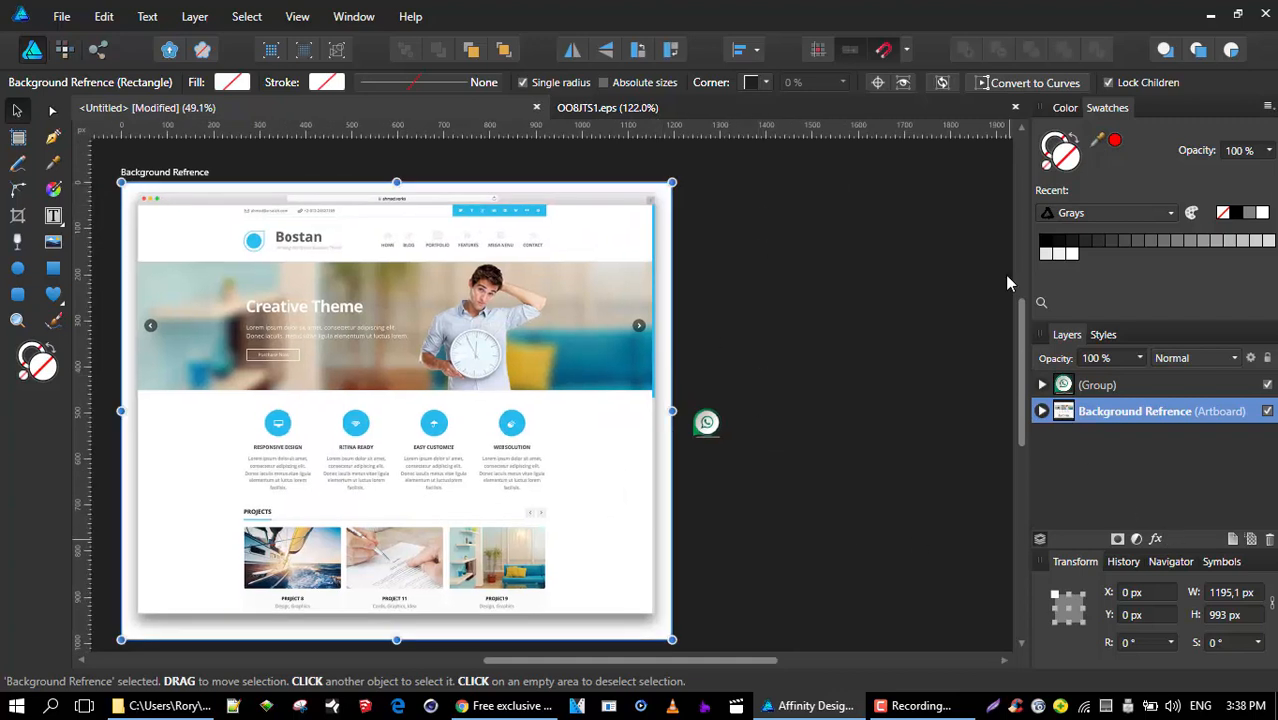
{"action": "left_click_drag", "start_coordinate": [330, 327], "coordinate": [473, 323]}
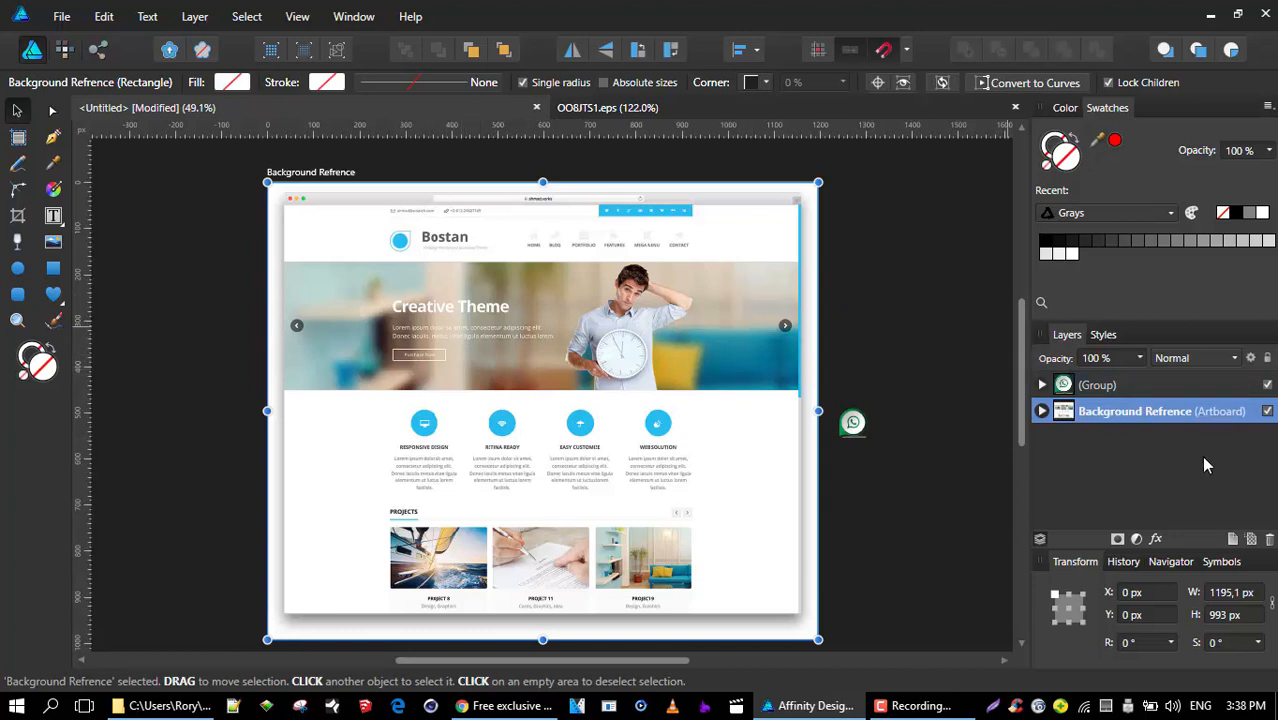
{"action": "left_click", "coordinate": [1235, 543]}
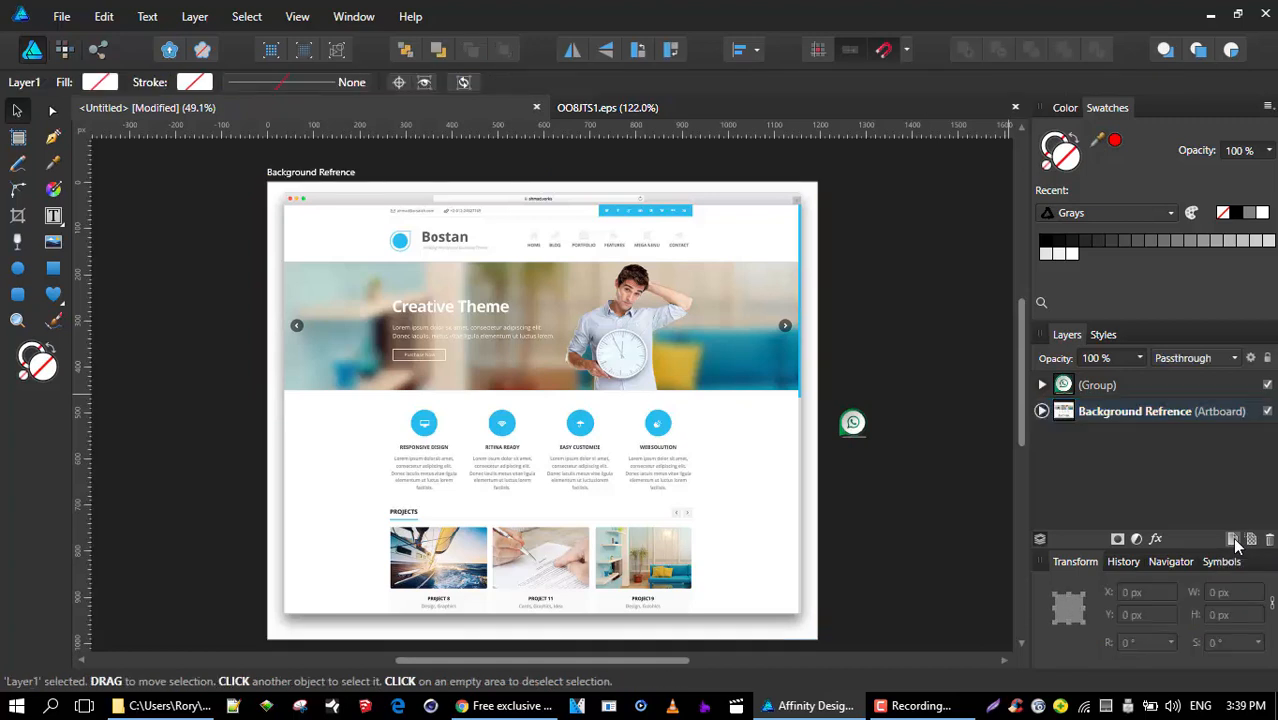
{"action": "left_click", "coordinate": [1042, 412]}
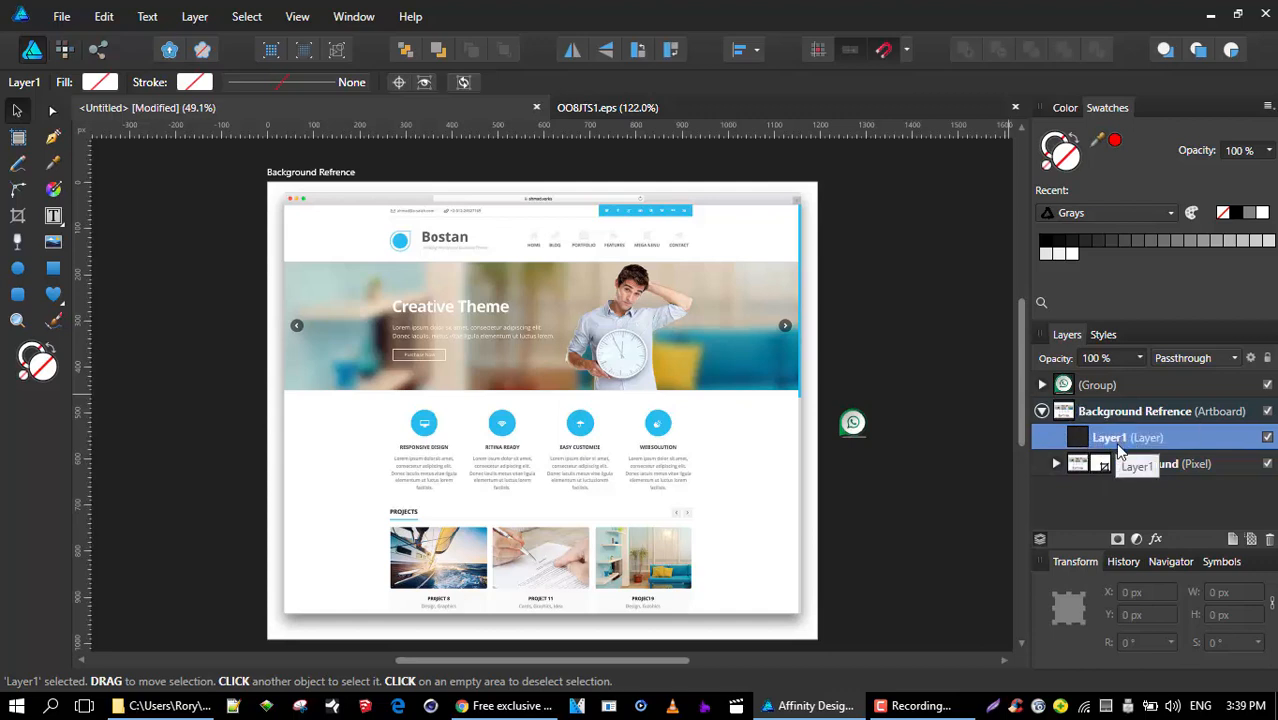
{"action": "double_click", "coordinate": [1108, 442]}
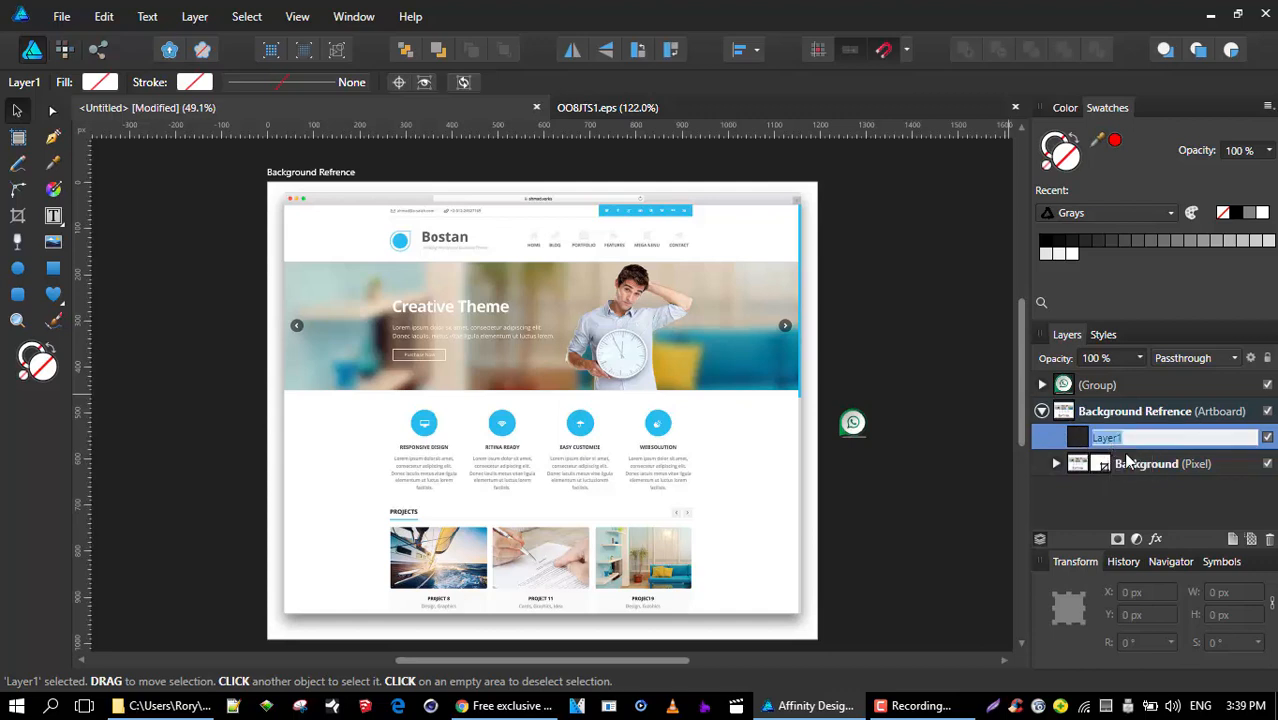
{"action": "type", "text": "Blockout"}
{"action": "key", "text": "Return"}
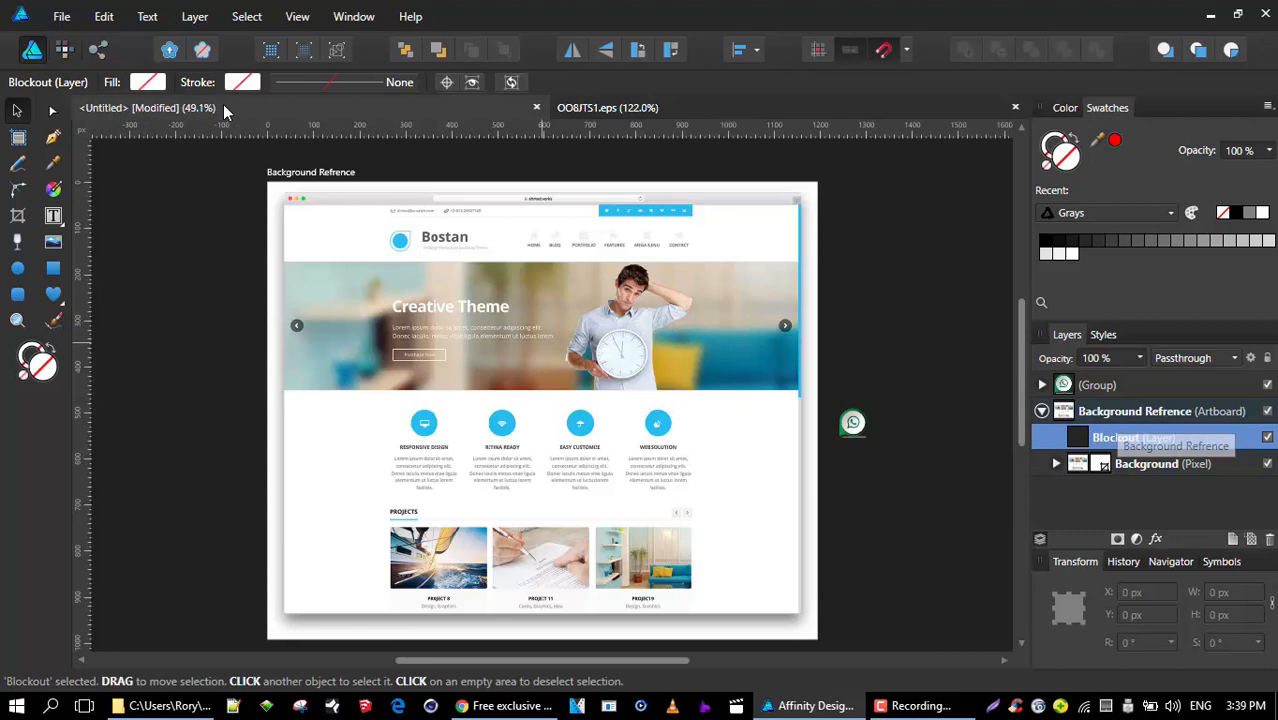
- Draw a light grey rectangle covering the whole artboard, 1195.1 × 993 px, on the Blockout layer
{"action": "left_click", "coordinate": [50, 272]}
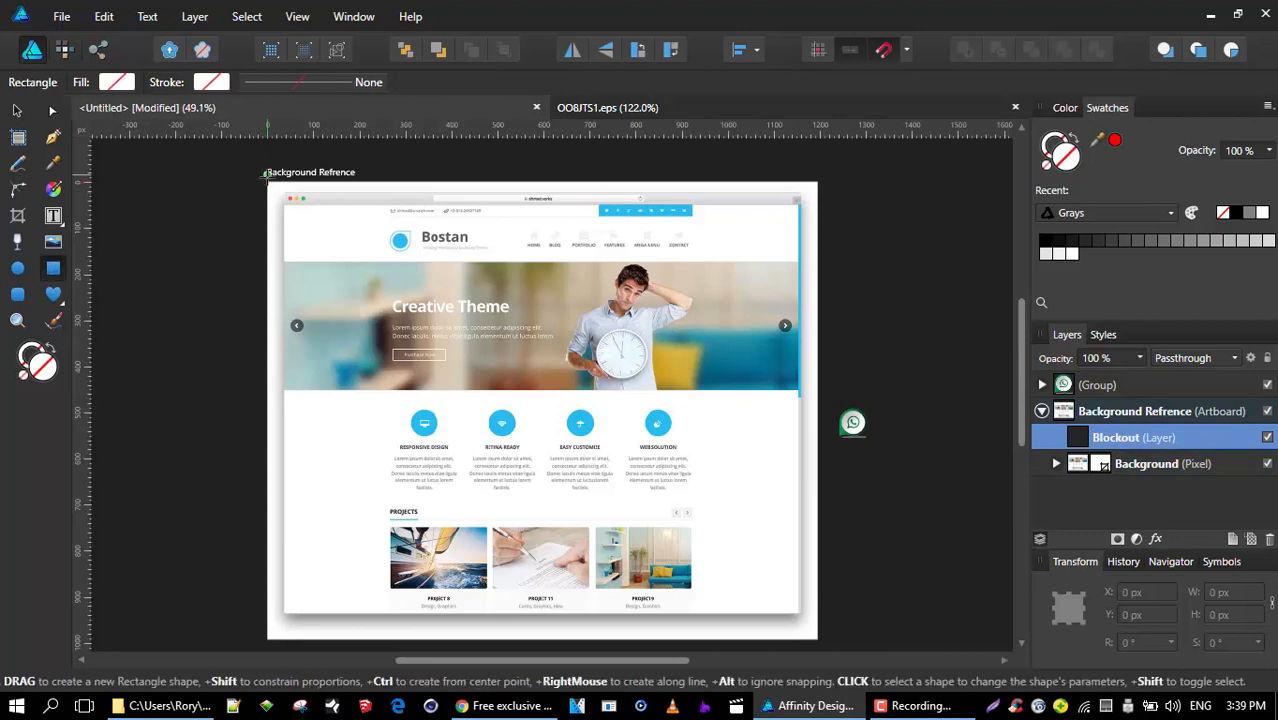
{"action": "left_click_drag", "start_coordinate": [267, 183], "coordinate": [818, 616]}
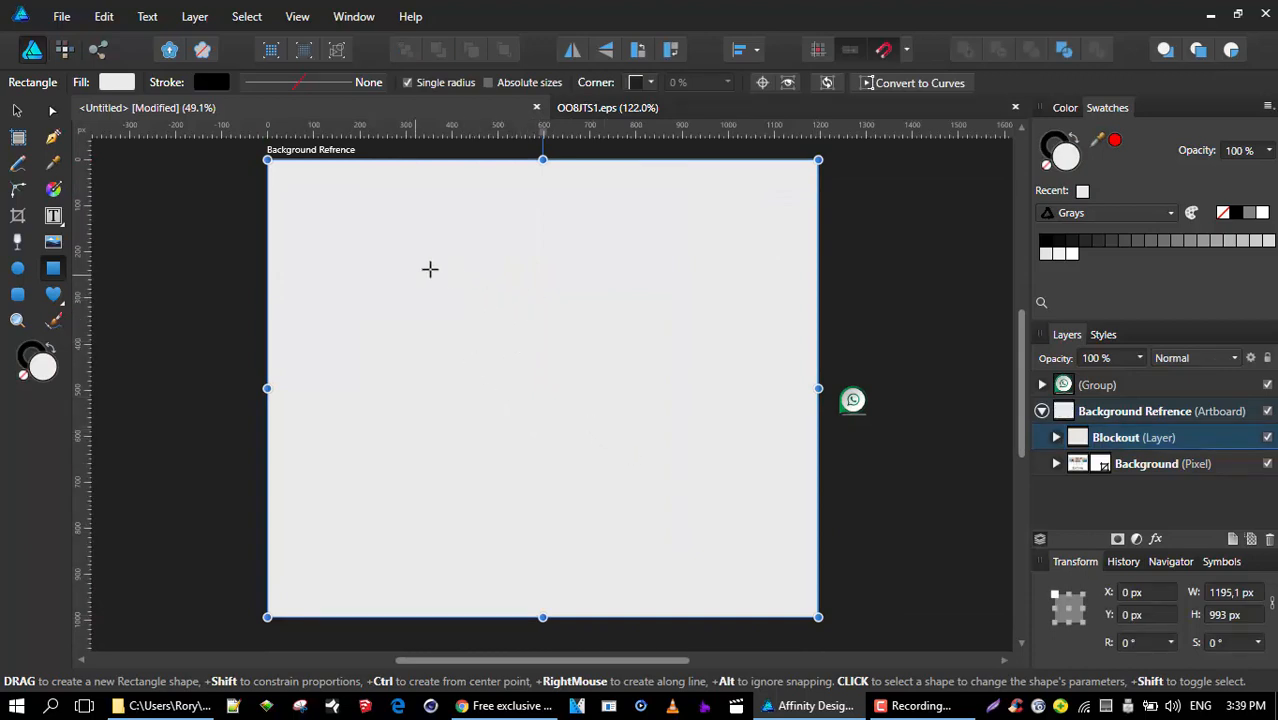
{"action": "scroll", "coordinate": [453, 268], "scroll_direction": "down", "scroll_amount": 1}
{"action": "left_click_drag", "start_coordinate": [453, 268], "coordinate": [522, 293]}
{"action": "scroll", "coordinate": [522, 293], "scroll_direction": "up", "scroll_amount": 1}
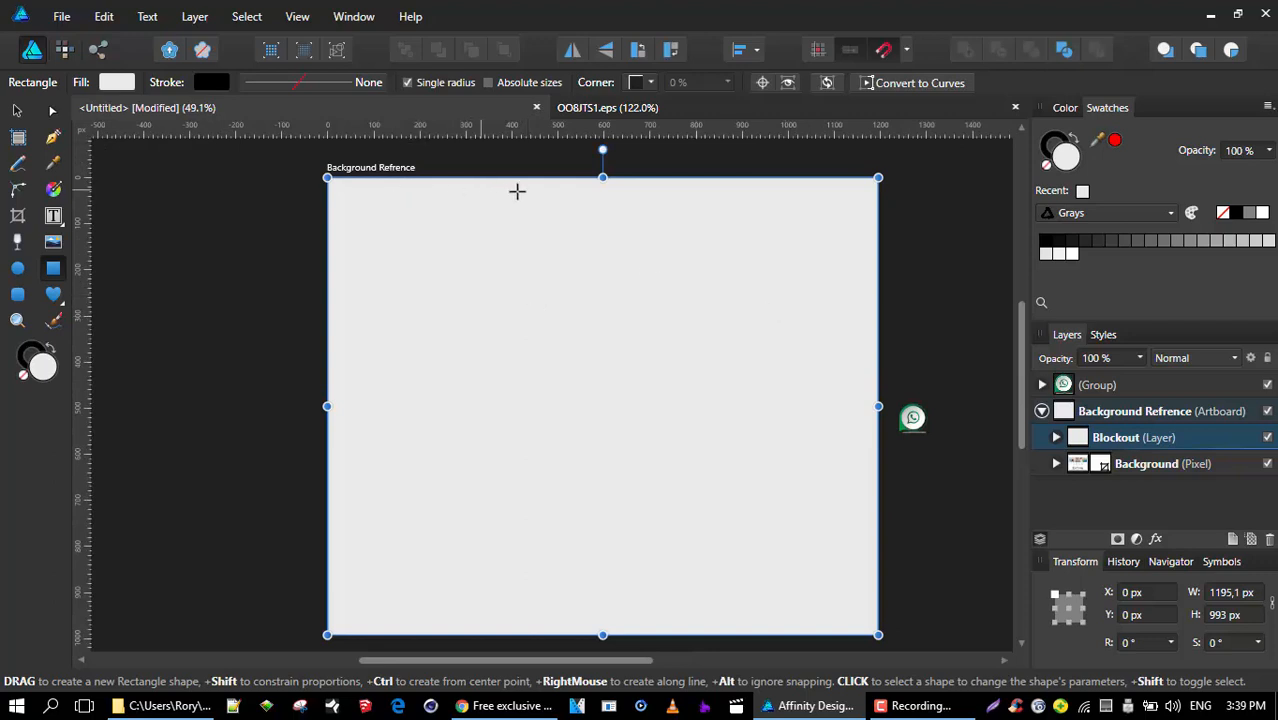
- Reduce the opacity of the artboard-sized rectangle to 0% and lock it
{"action": "left_click", "coordinate": [1140, 358]}
{"action": "left_click_drag", "start_coordinate": [1146, 376], "coordinate": [1098, 400]}
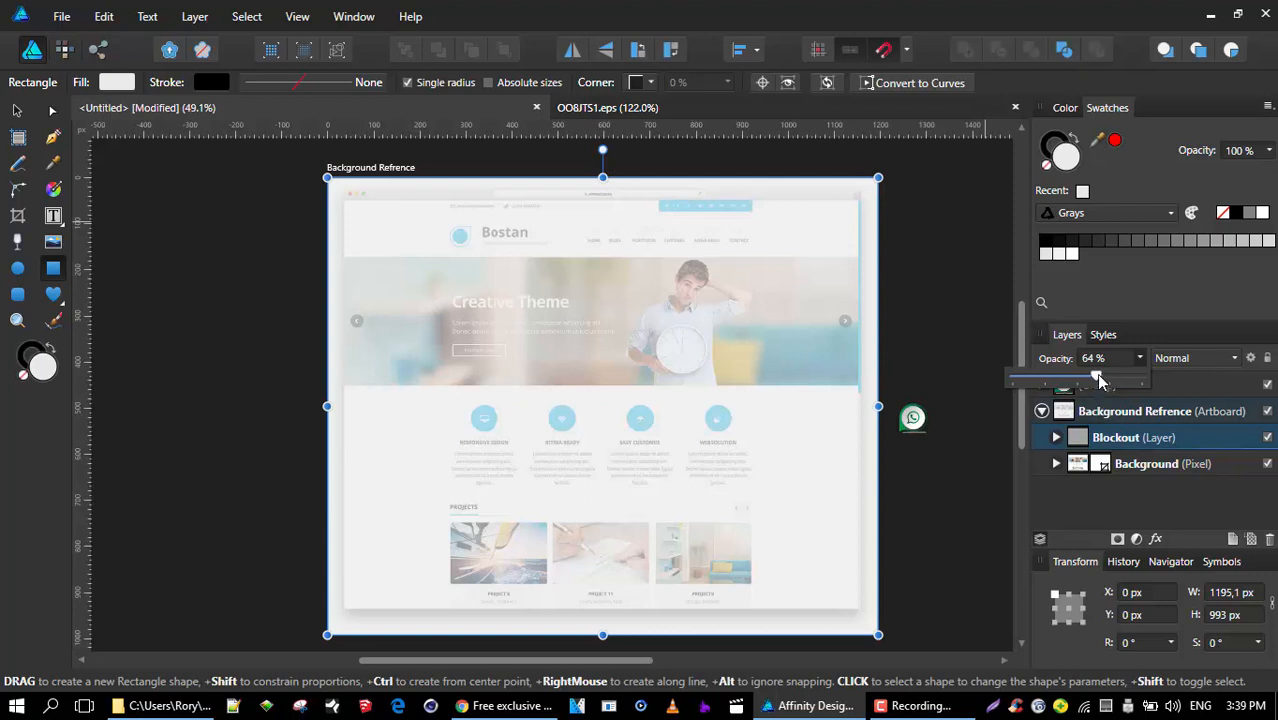
{"action": "left_click_drag", "start_coordinate": [1098, 375], "coordinate": [1098, 375]}
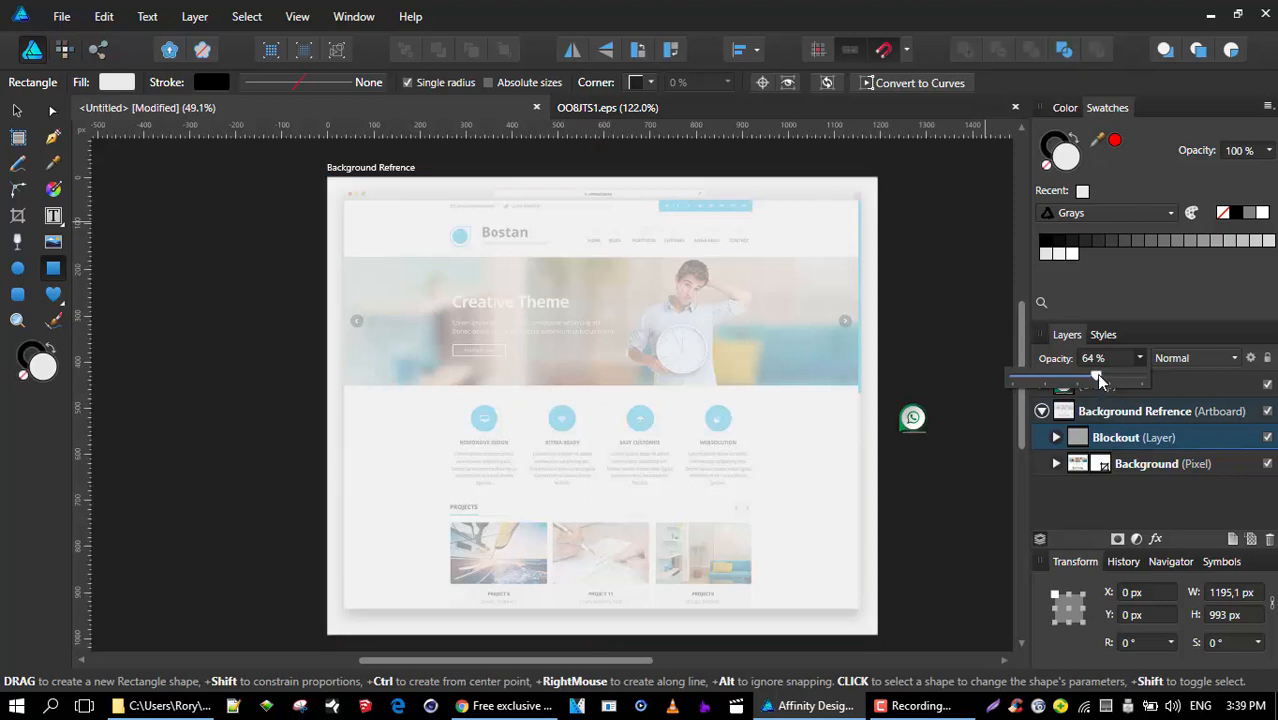
{"action": "left_click_drag", "start_coordinate": [1096, 375], "coordinate": [926, 384]}
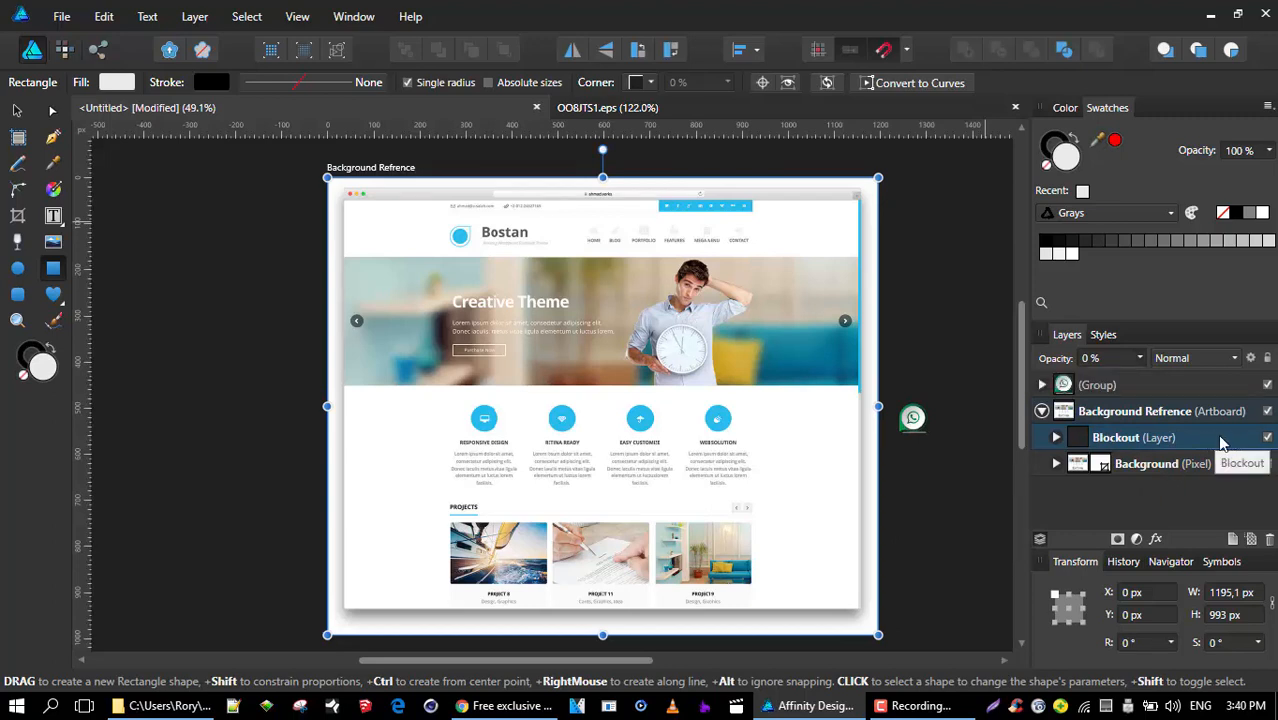
{"action": "left_click", "coordinate": [1267, 362]}
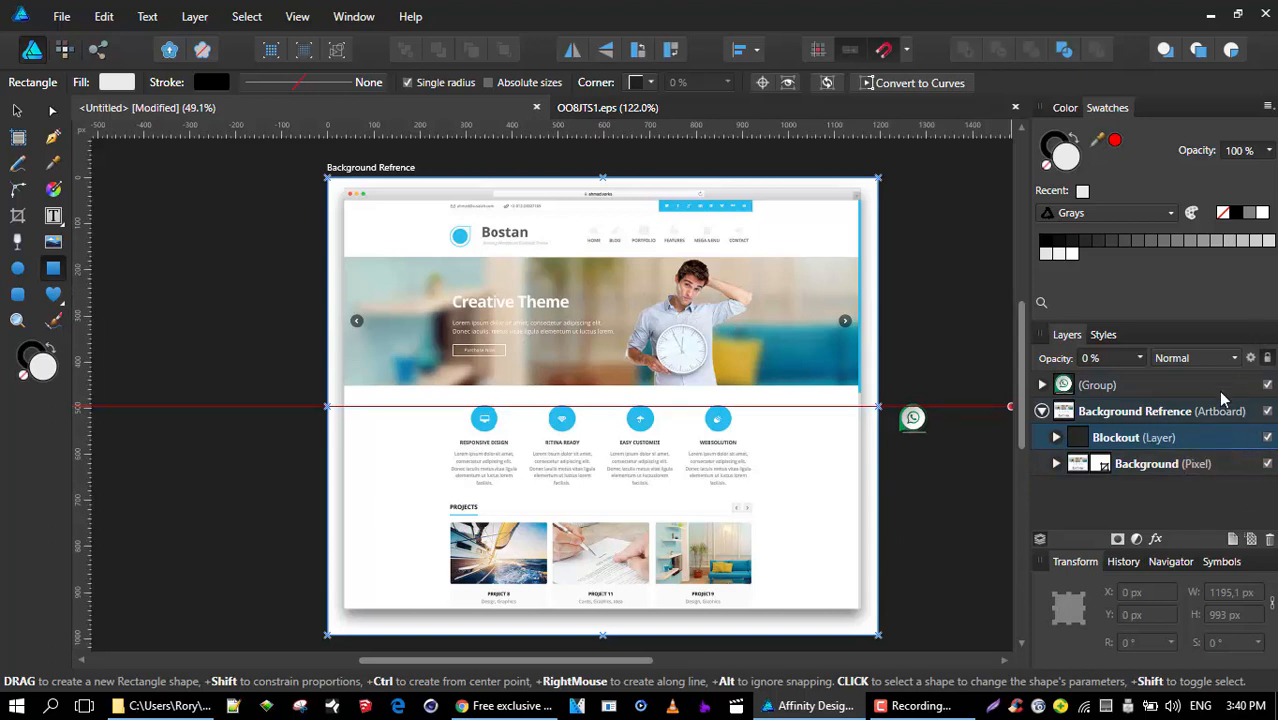
- Lock the whole Blockout layer in the Background Refrence artboard and leave it collapsed
{"action": "left_click", "coordinate": [1056, 440]}
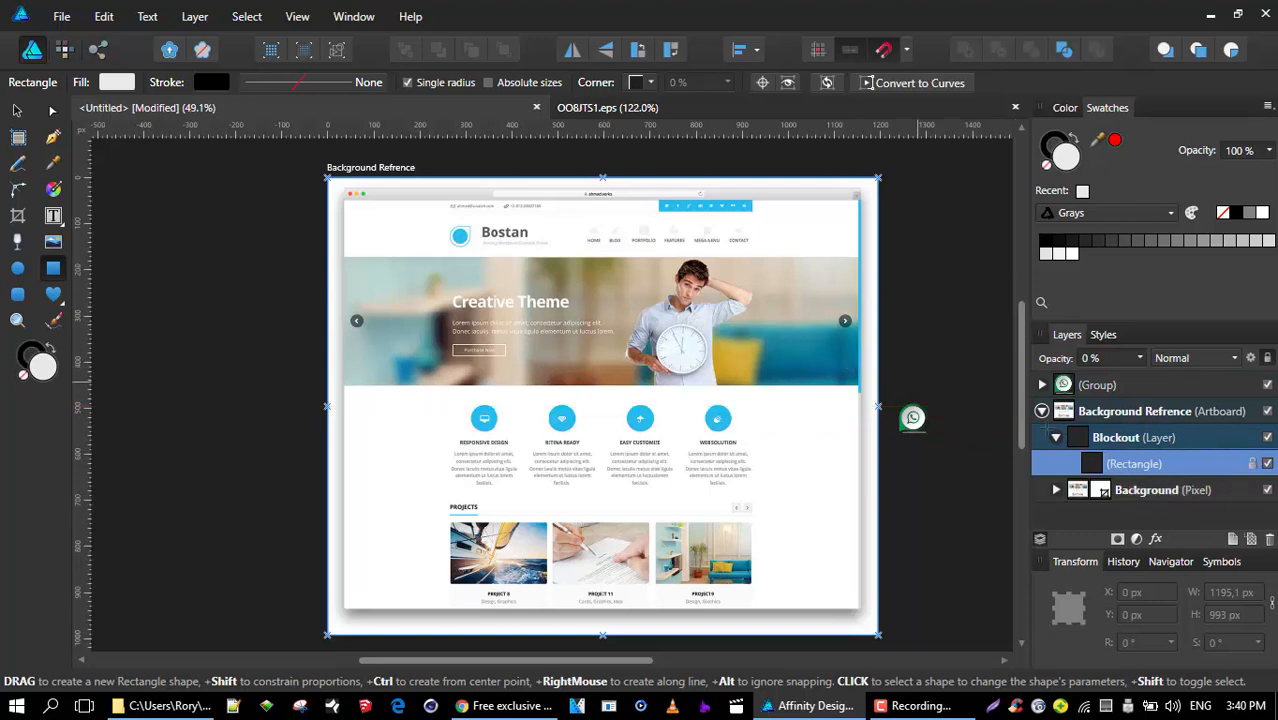
{"action": "left_click", "coordinate": [1250, 463]}
{"action": "left_click", "coordinate": [1212, 443]}
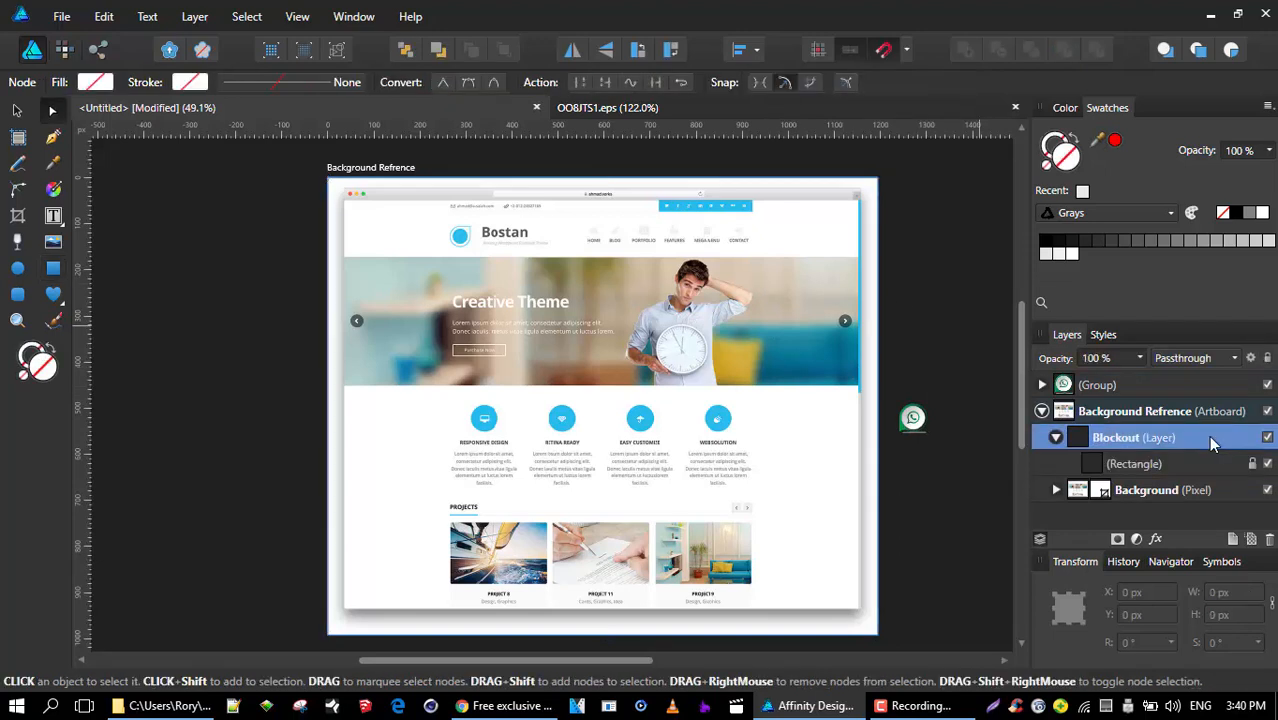
{"action": "left_click", "coordinate": [1267, 358]}
{"action": "left_click", "coordinate": [1055, 440]}
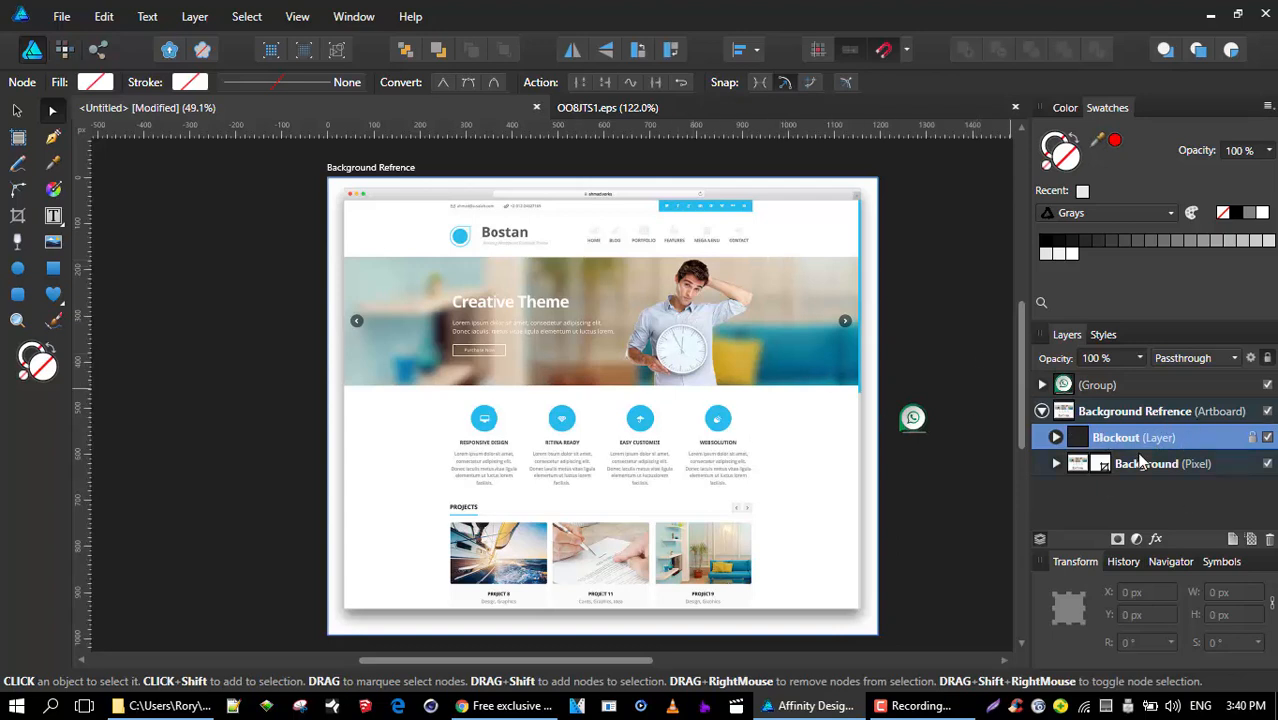
{"action": "scroll", "coordinate": [615, 300], "scroll_direction": "up", "scroll_amount": 4, "text": "ctrl"}
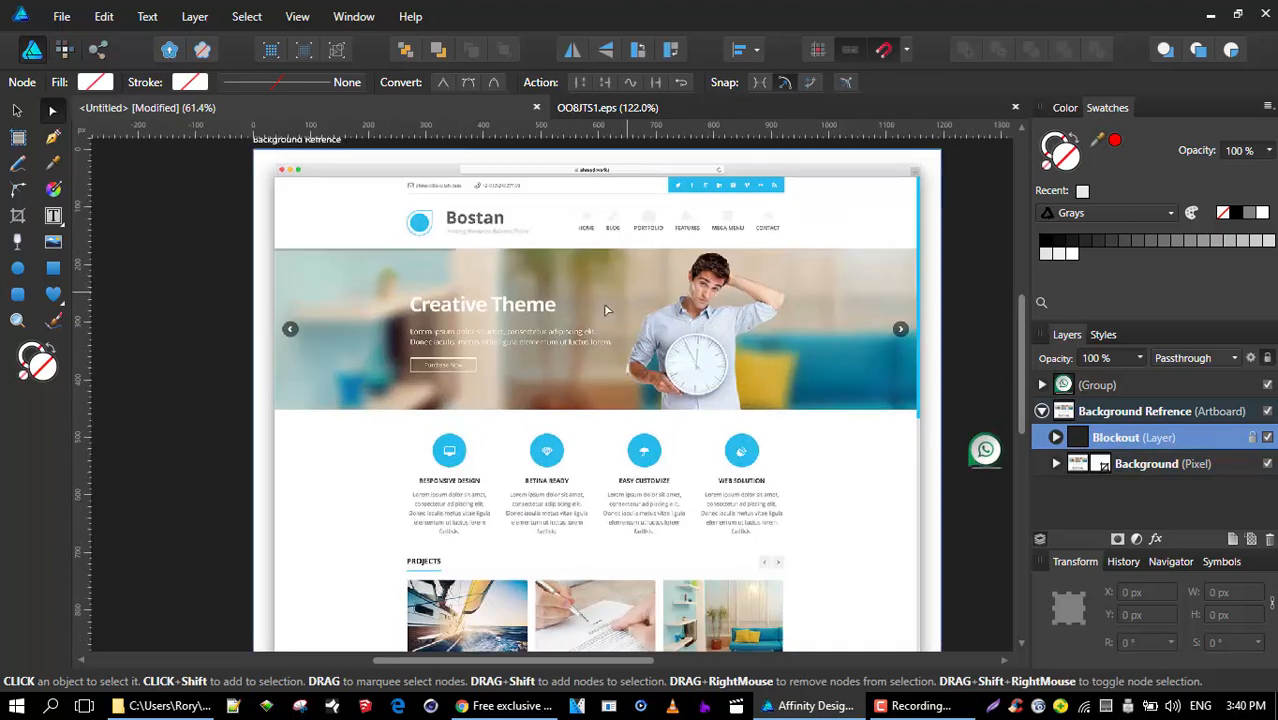
{"action": "scroll", "coordinate": [240, 165], "scroll_direction": "down", "scroll_amount": 1, "text": "ctrl"}
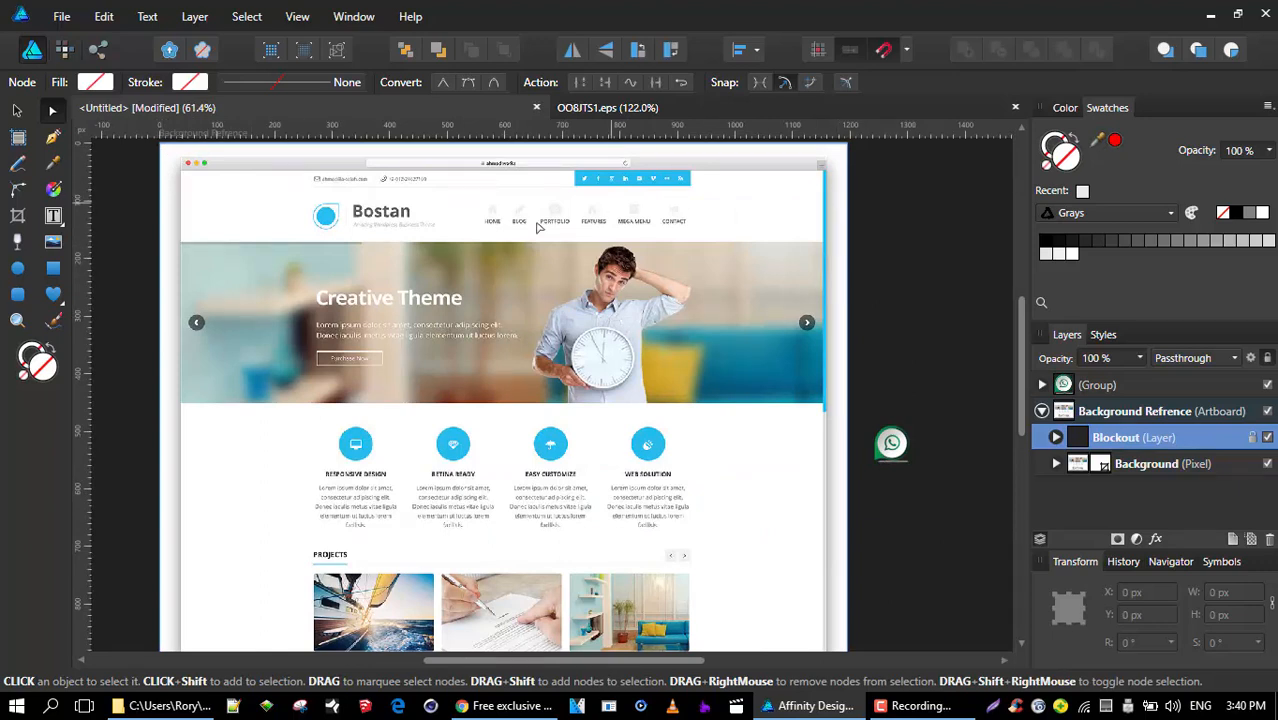
{"action": "scroll", "coordinate": [600, 268], "scroll_direction": "up", "scroll_amount": 1}
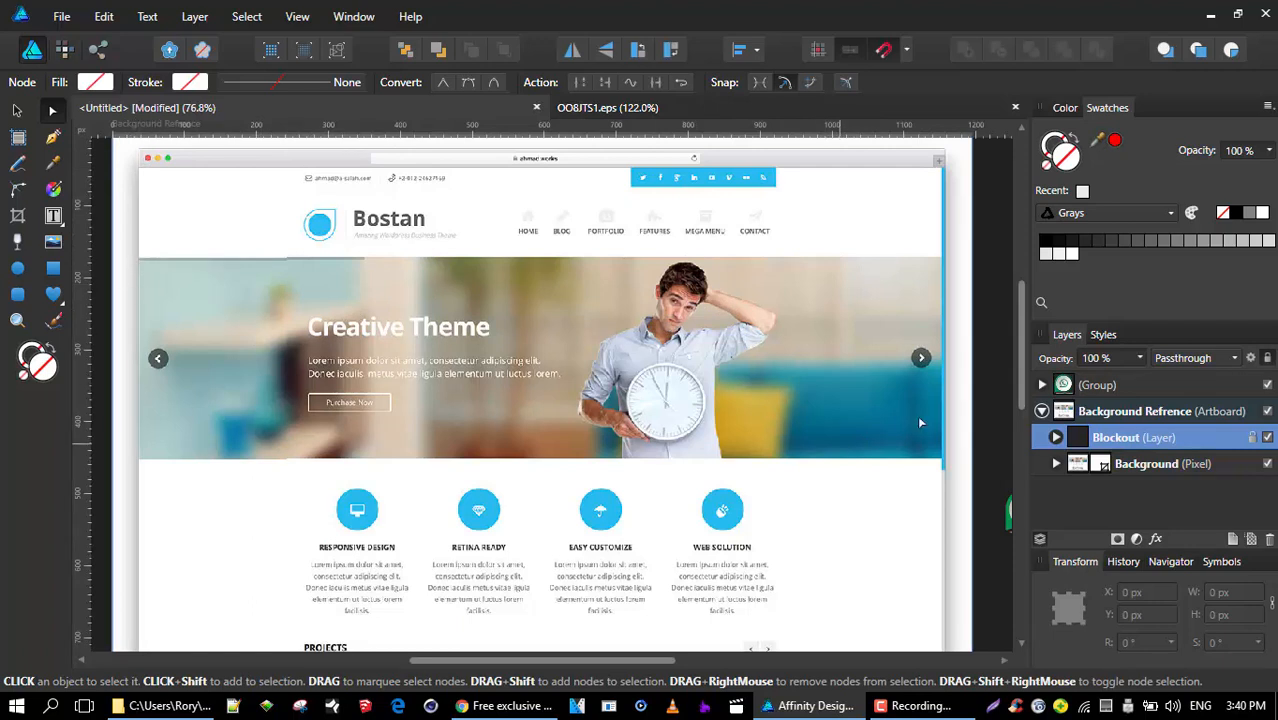
{"action": "scroll", "coordinate": [921, 423], "scroll_direction": "down", "scroll_amount": 4}
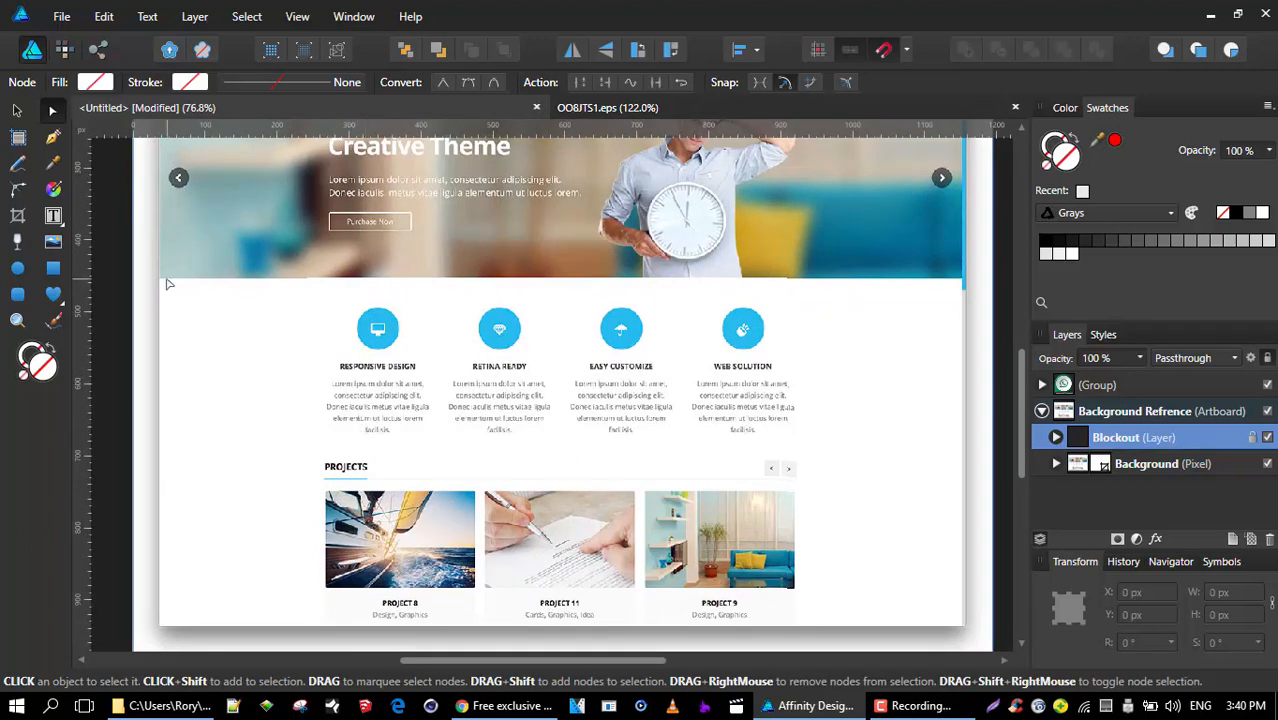
{"action": "scroll", "coordinate": [700, 500], "scroll_direction": "down", "scroll_amount": 1, "text": "ctrl"}
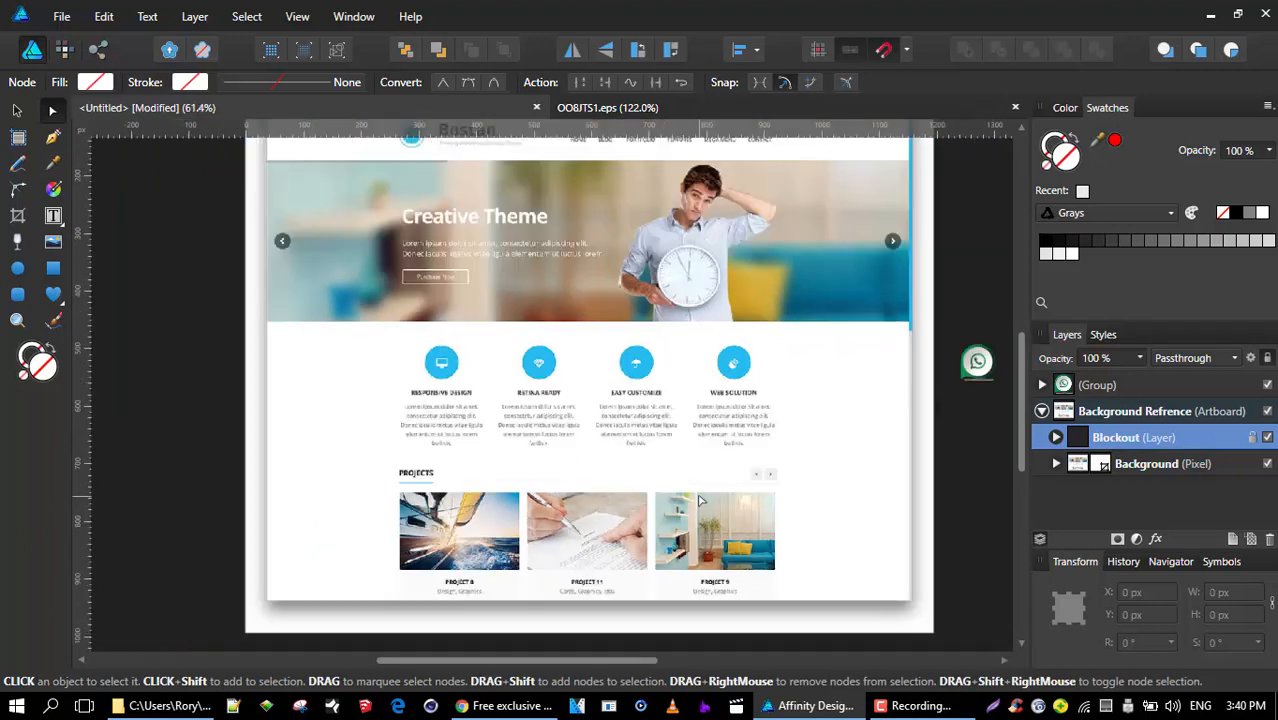
{"action": "scroll", "coordinate": [700, 500], "scroll_direction": "down", "scroll_amount": 1, "text": "ctrl"}
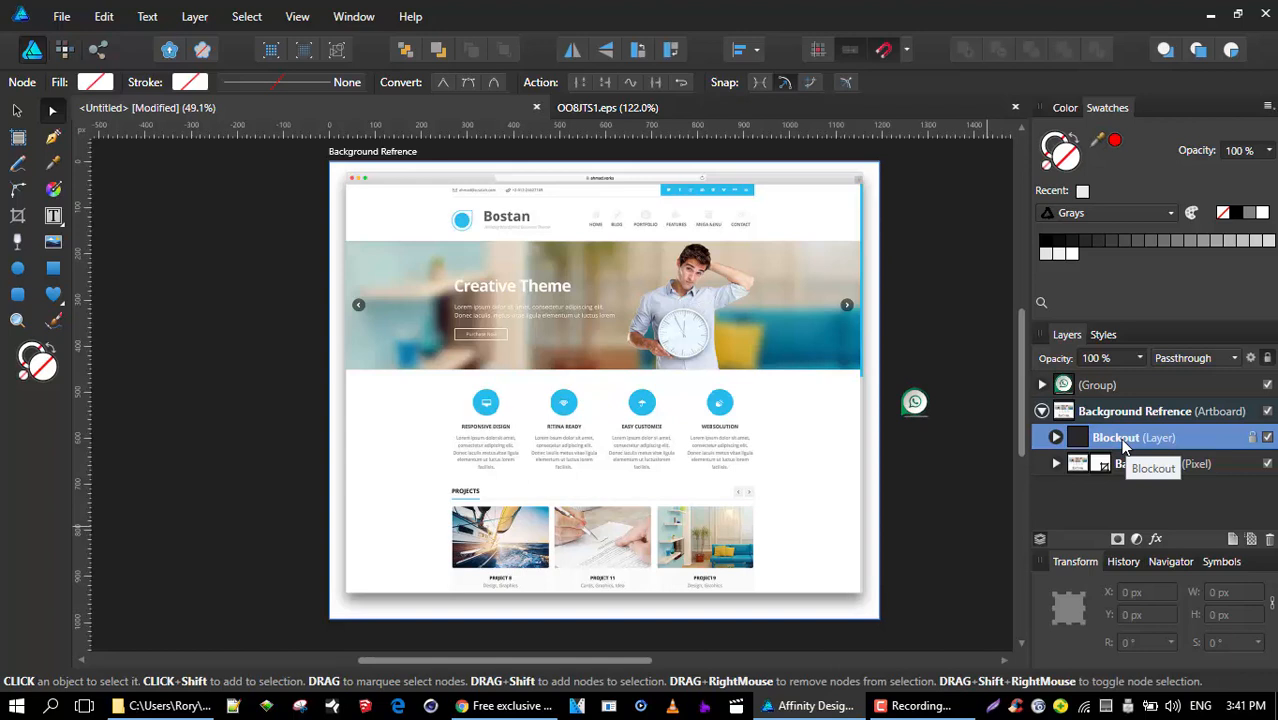
- Add a new layer above Blockout in the artboard and rename it Projects
{"action": "left_click", "coordinate": [1232, 539]}
{"action": "double_click", "coordinate": [1126, 437]}
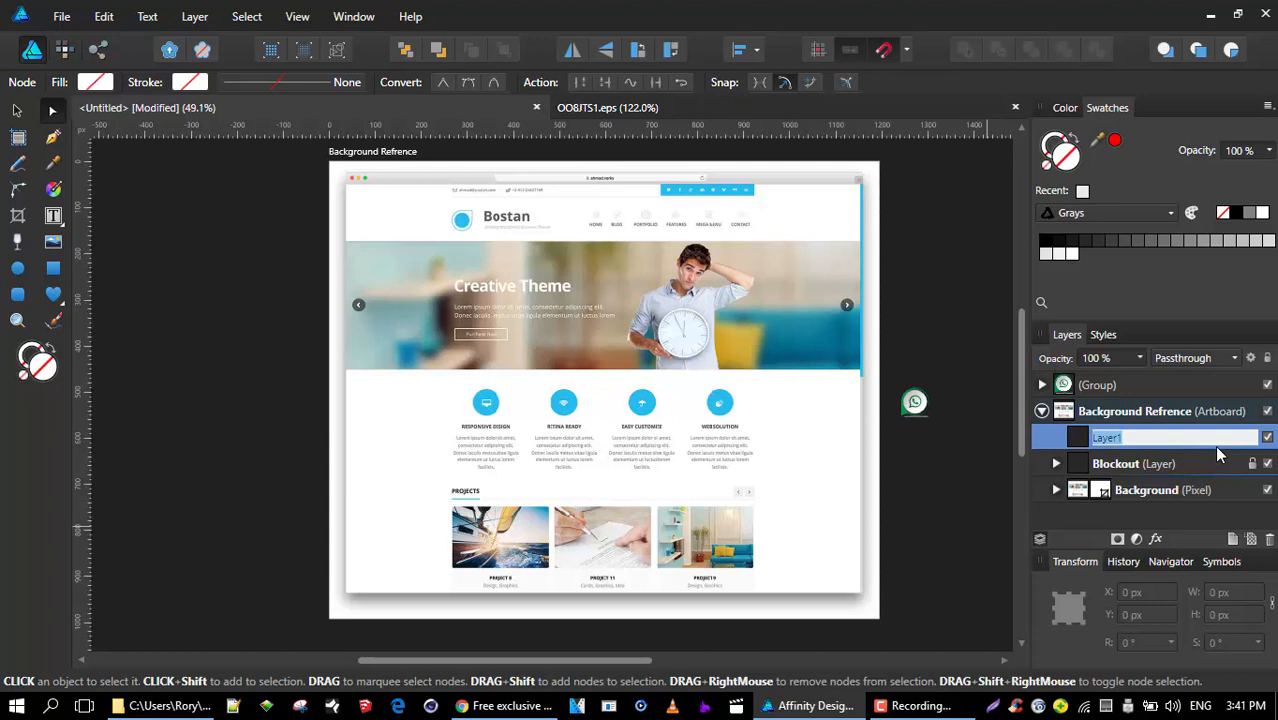
{"action": "type", "text": "Projects"}
{"action": "key", "text": "Return"}
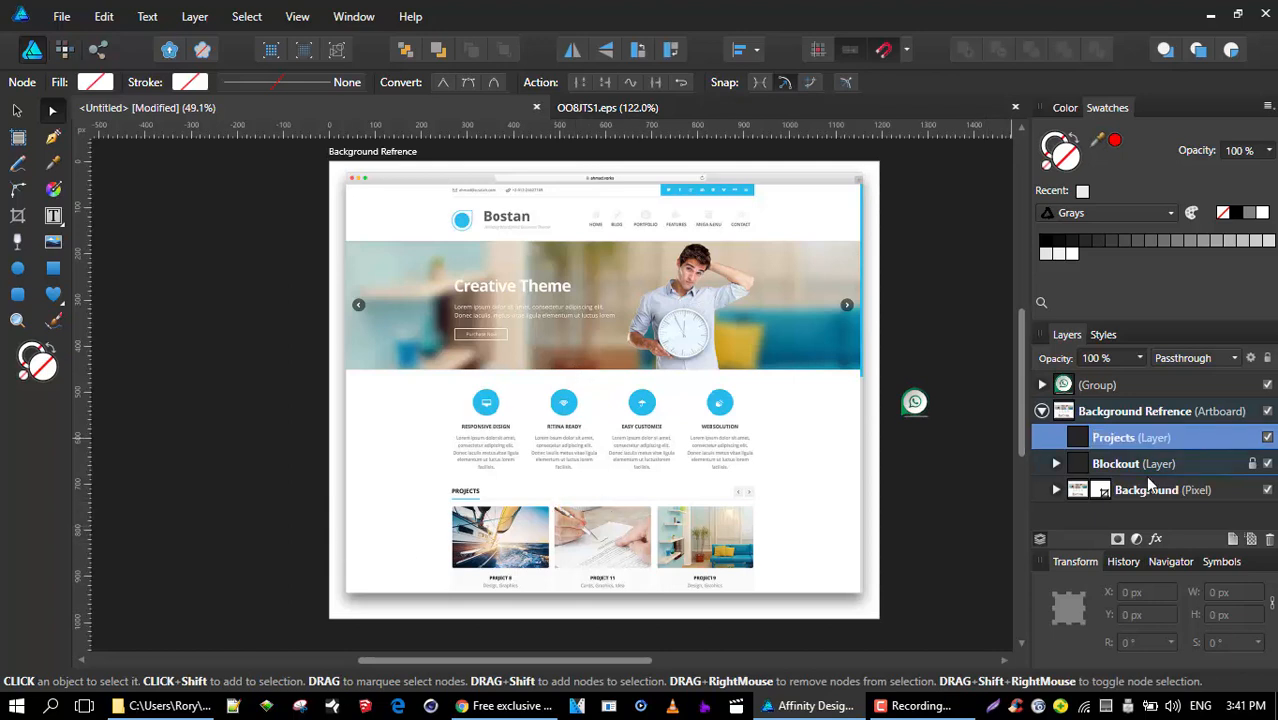
- Add another layer above Projects and rename it Icon and Text
{"action": "left_click", "coordinate": [1232, 539]}
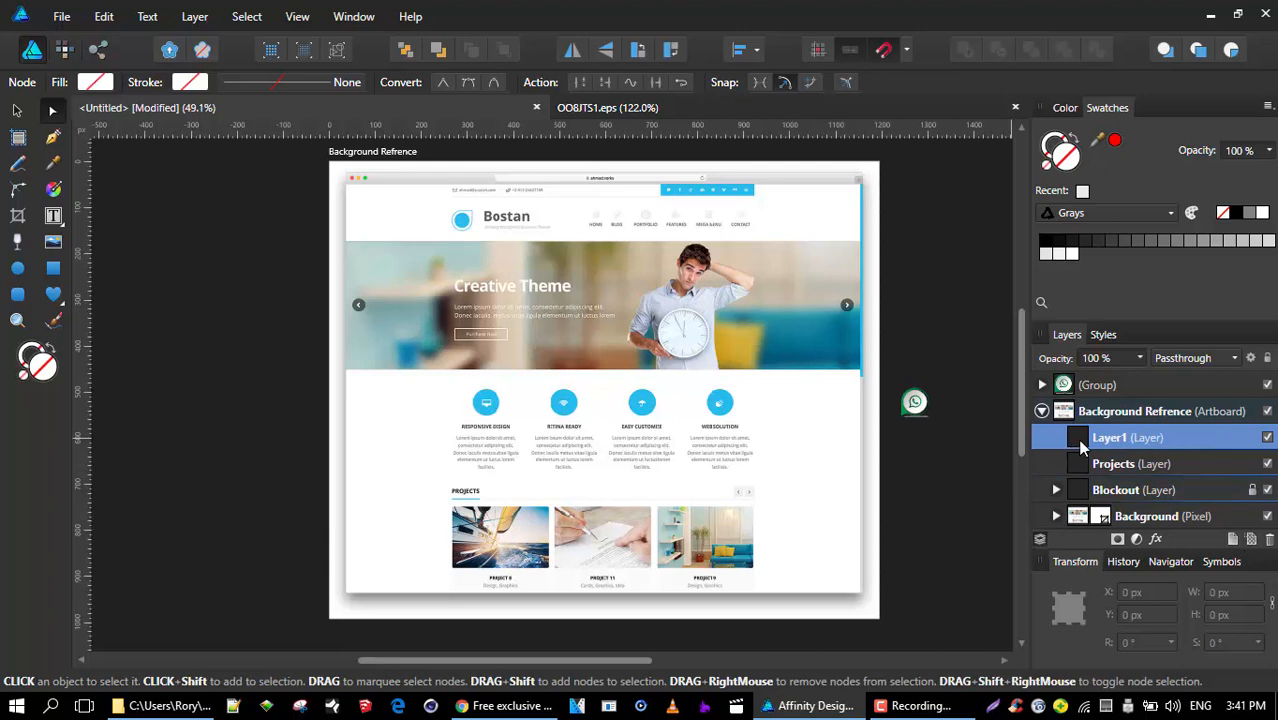
{"action": "double_click", "coordinate": [1110, 440]}
{"action": "type", "text": "Icon and Text"}
{"action": "key", "text": "Return"}
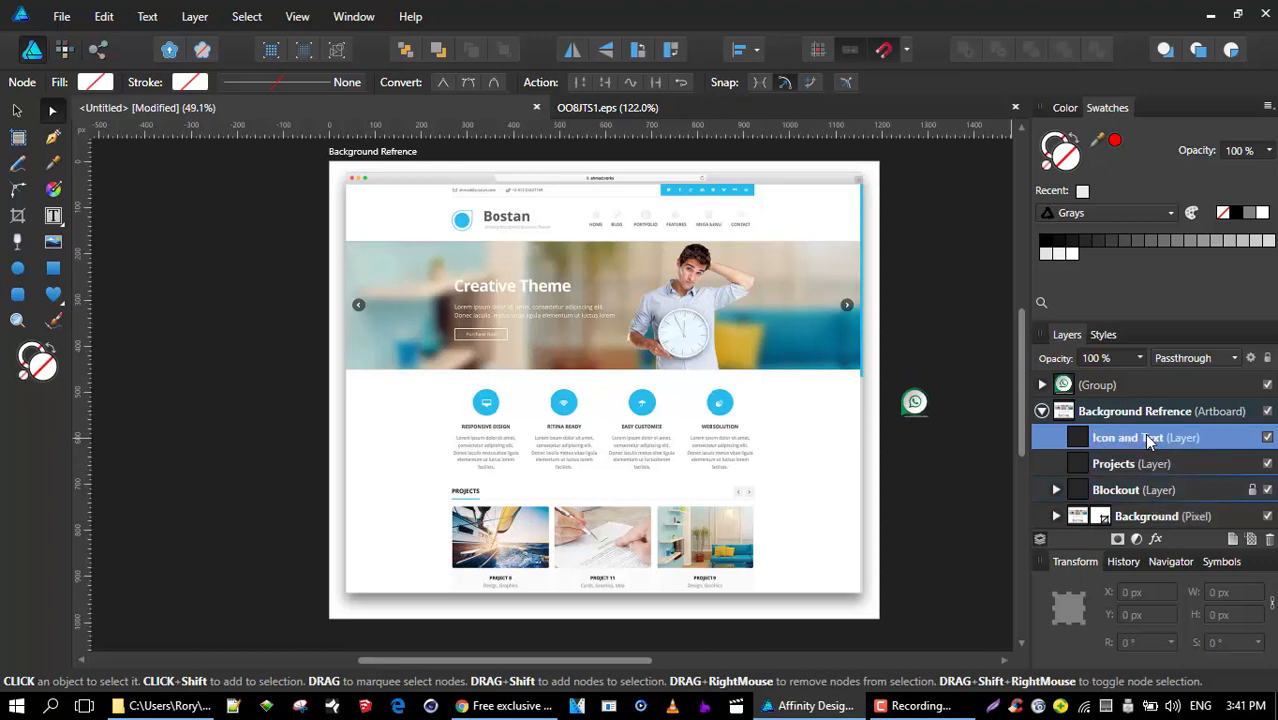
- Add a layer above Icon and Text and rename it Slider
{"action": "left_click", "coordinate": [1235, 537]}
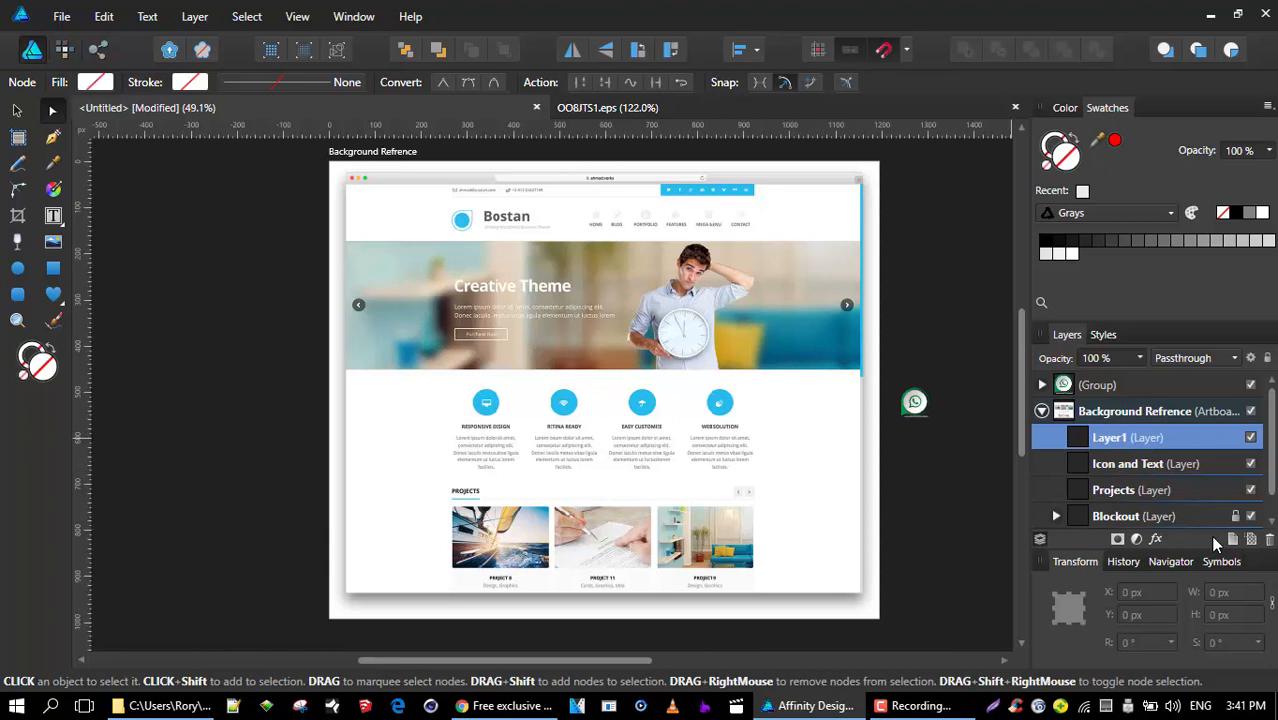
{"action": "double_click", "coordinate": [1116, 442]}
{"action": "type", "text": "Slider"}
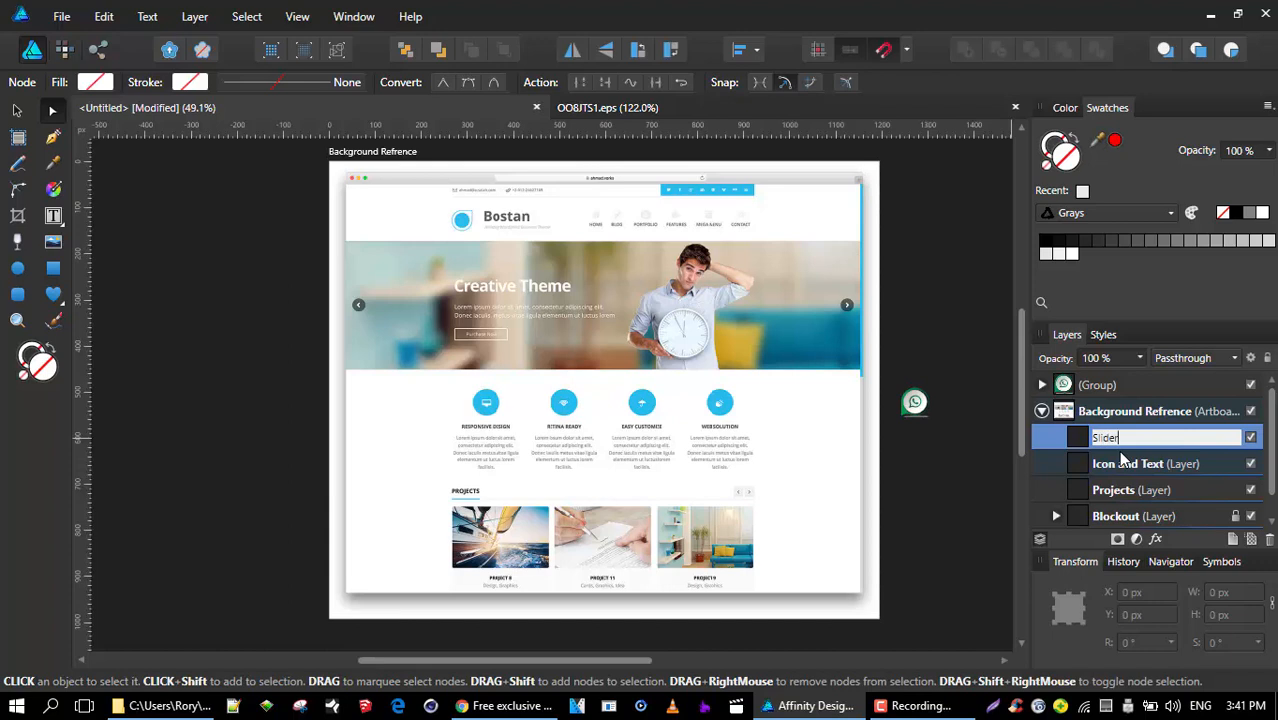
{"action": "key", "text": "Return"}
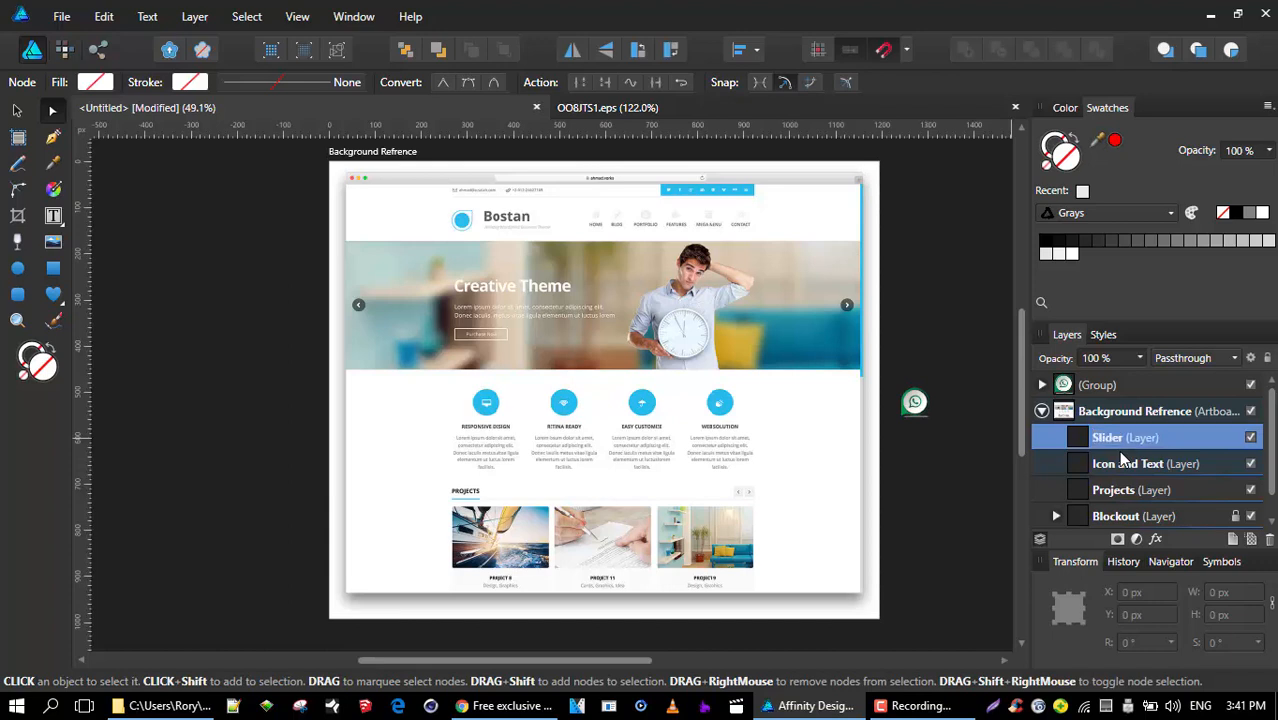
- Add a layer above Slider and rename it Top and Menu
{"action": "left_click", "coordinate": [1233, 541]}
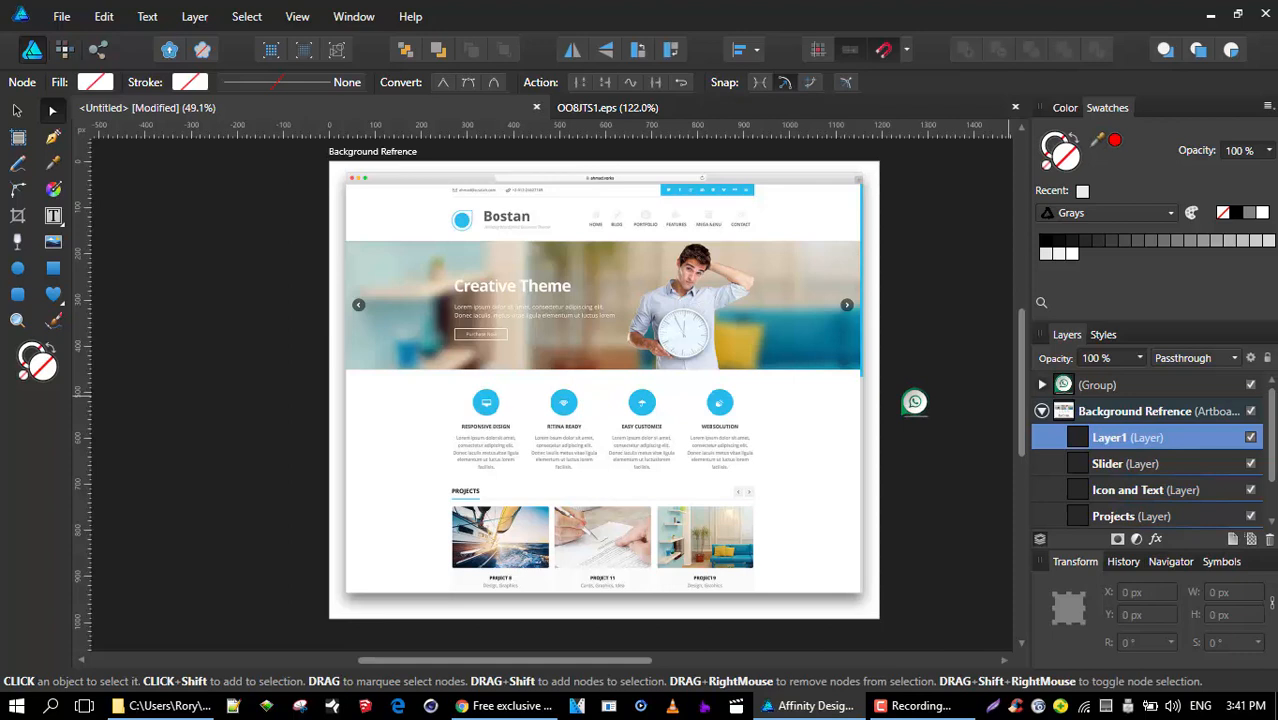
{"action": "double_click", "coordinate": [1113, 441]}
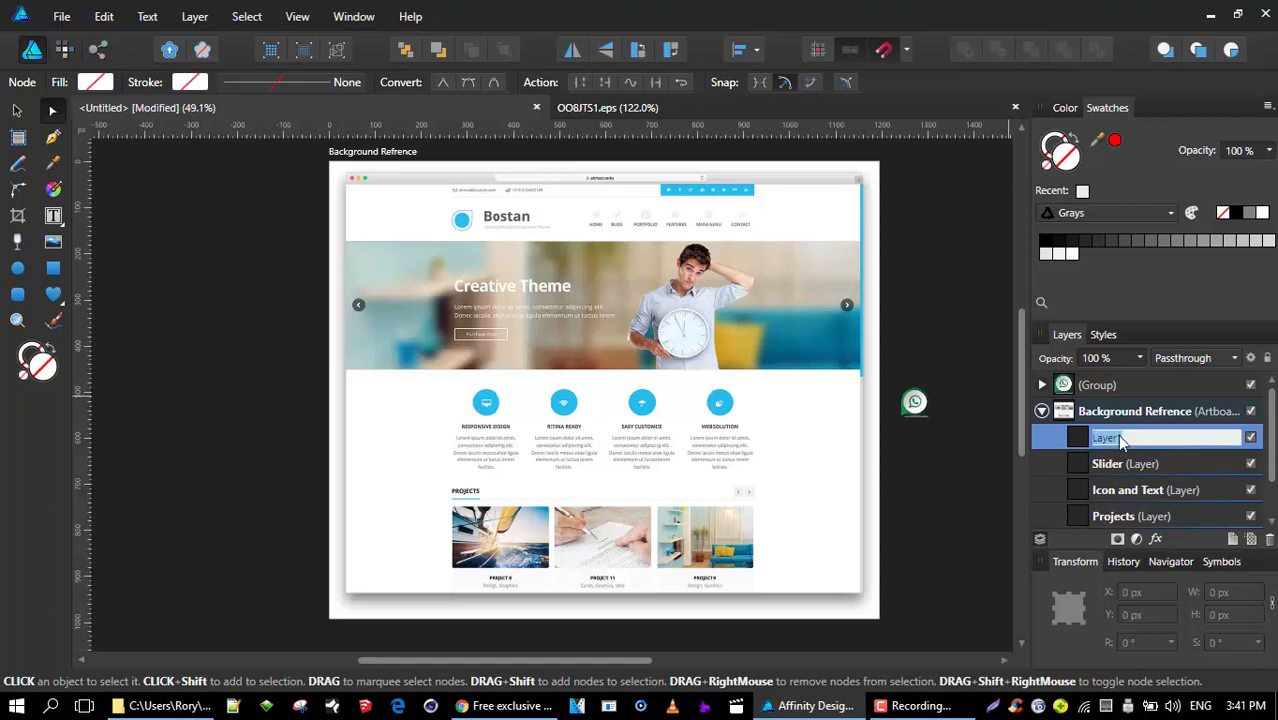
{"action": "type", "text": "Top and Menu"}
{"action": "key", "text": "Return"}
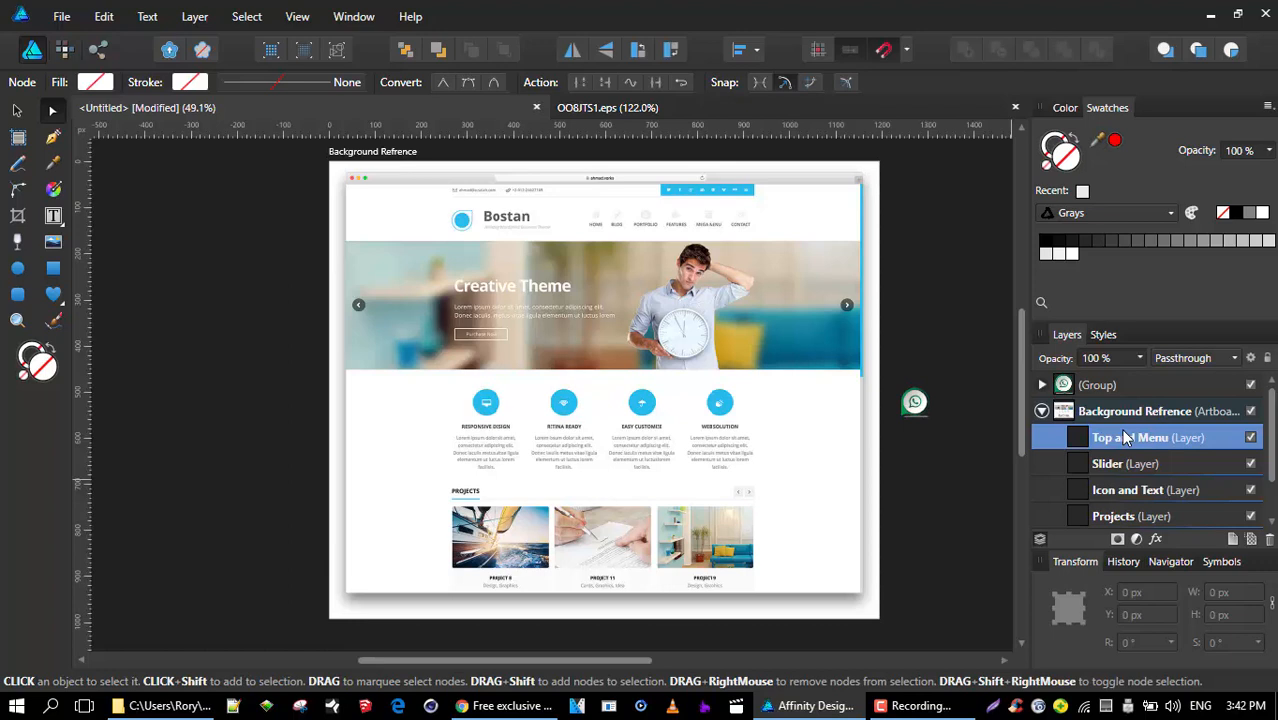
{"action": "scroll", "coordinate": [830, 337], "scroll_direction": "up", "scroll_amount": 1}
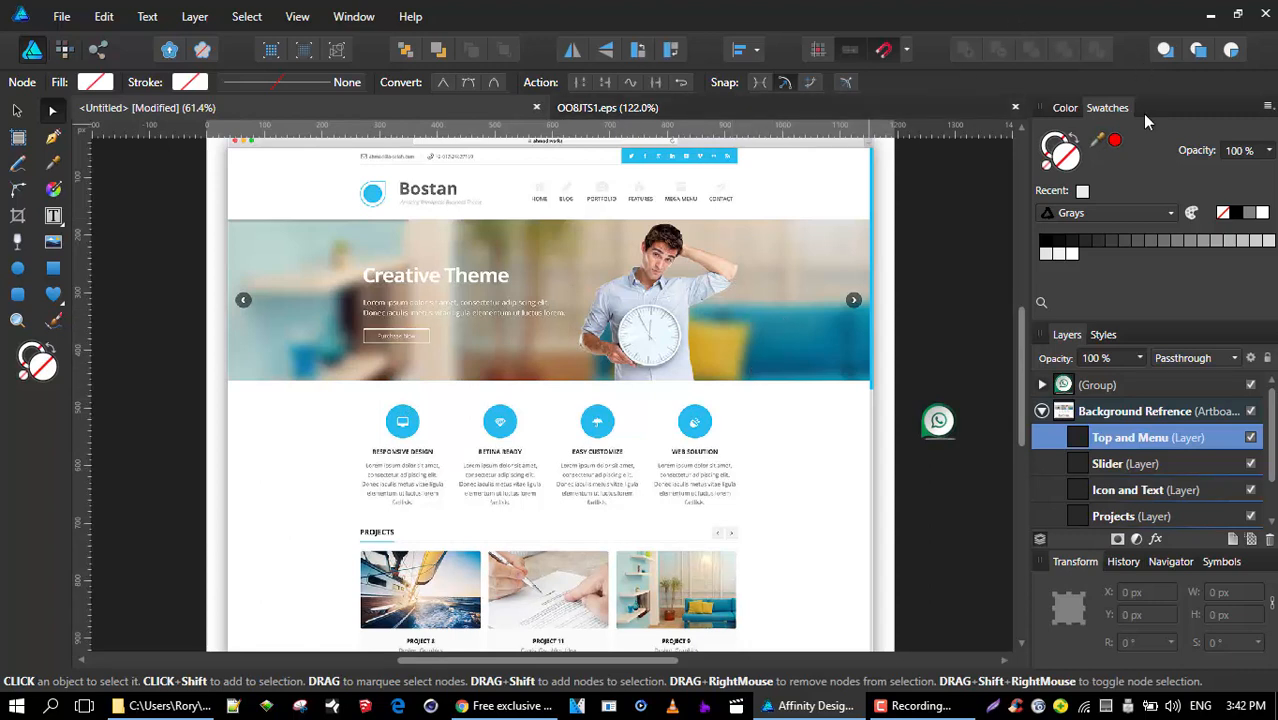
{"action": "left_click", "coordinate": [1268, 107]}
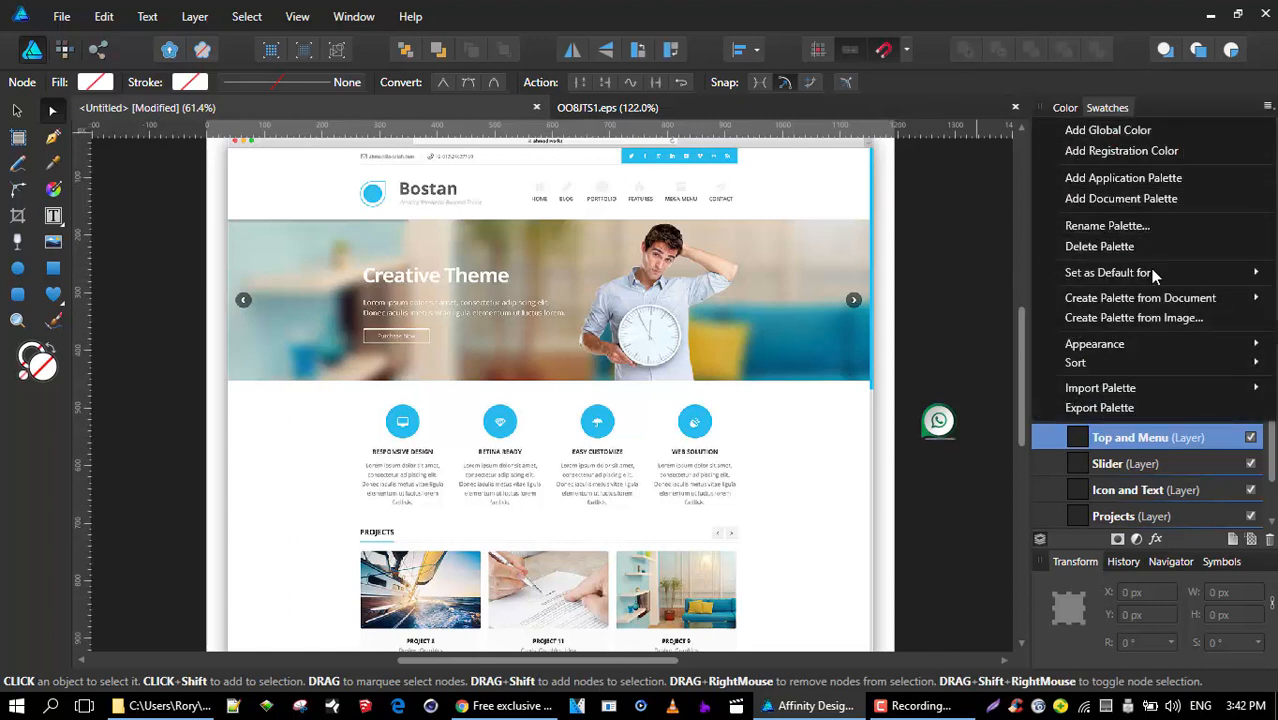
{"action": "mouse_move", "coordinate": [1168, 306]}
{"action": "left_click", "coordinate": [1117, 88]}
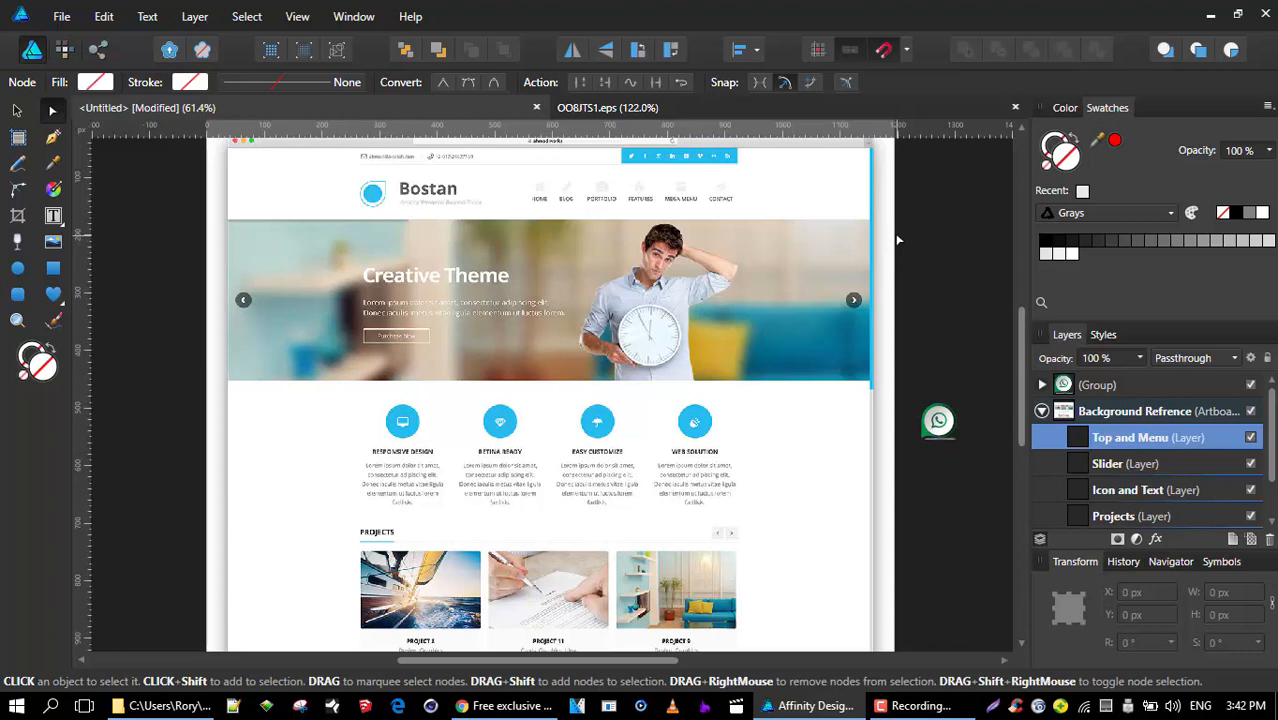
{"action": "left_click", "coordinate": [1162, 213]}
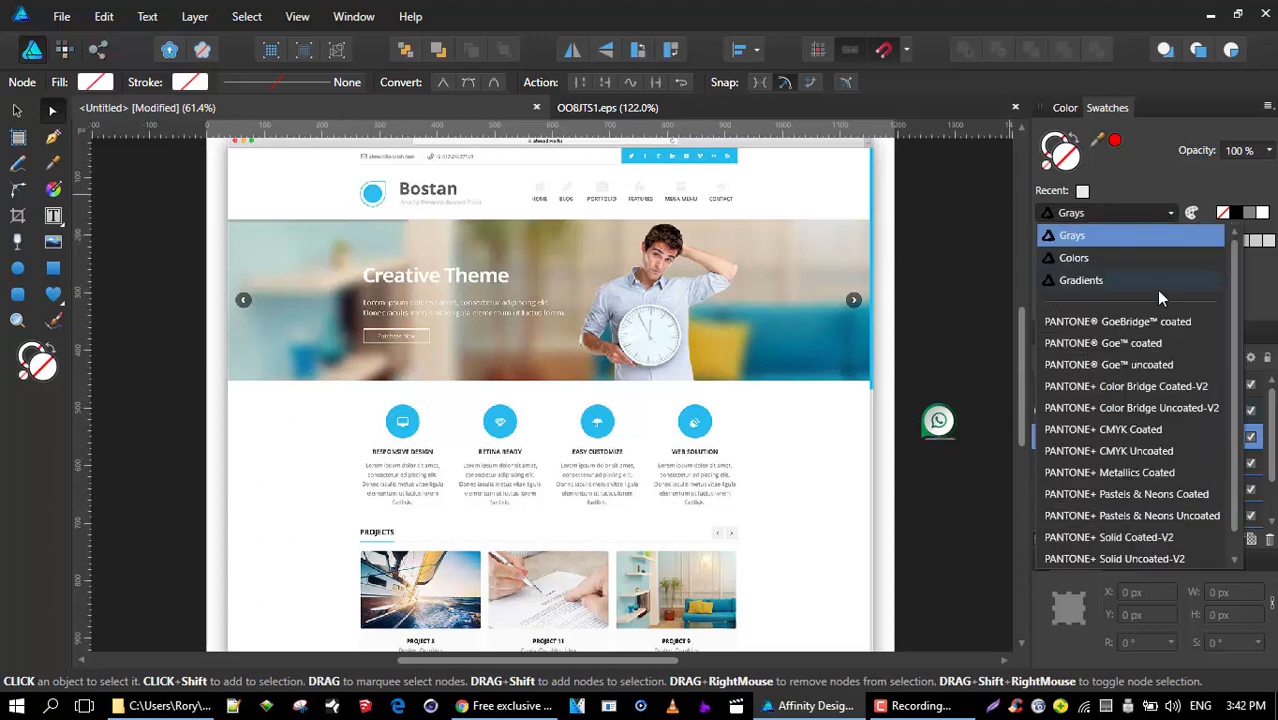
{"action": "left_click", "coordinate": [1253, 284]}
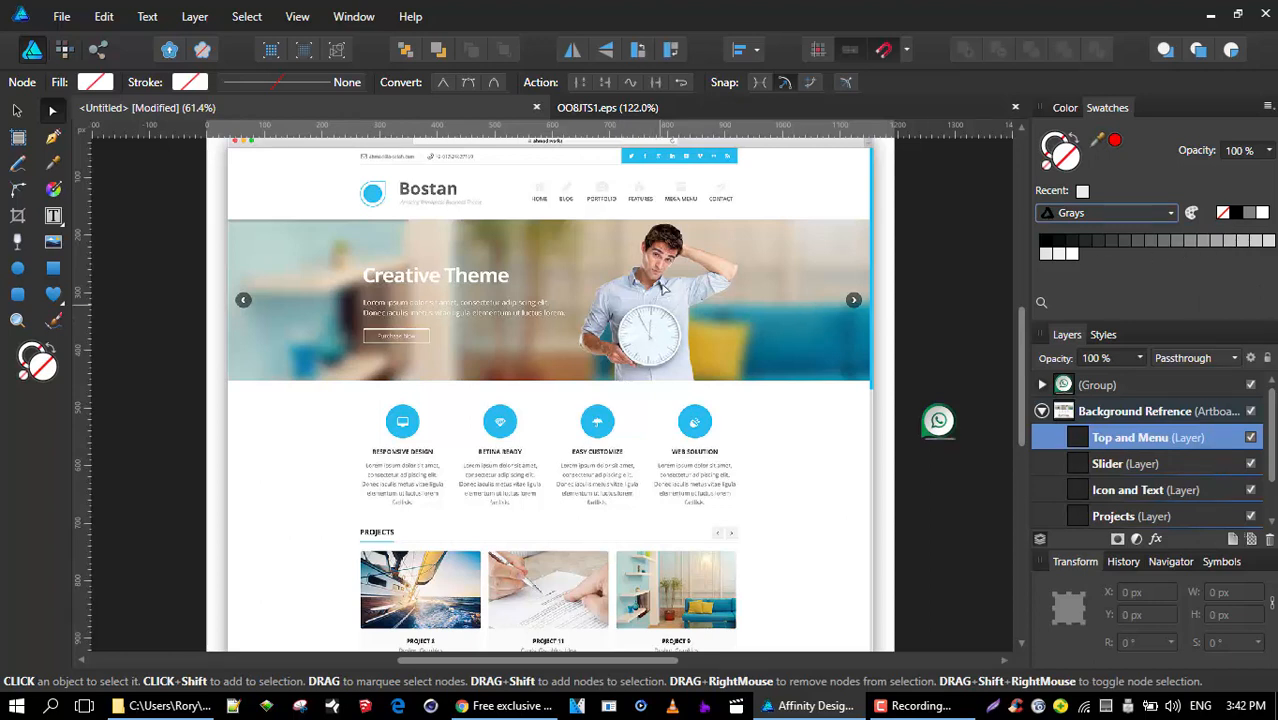
{"action": "scroll", "coordinate": [730, 248], "scroll_direction": "down", "scroll_amount": 1}
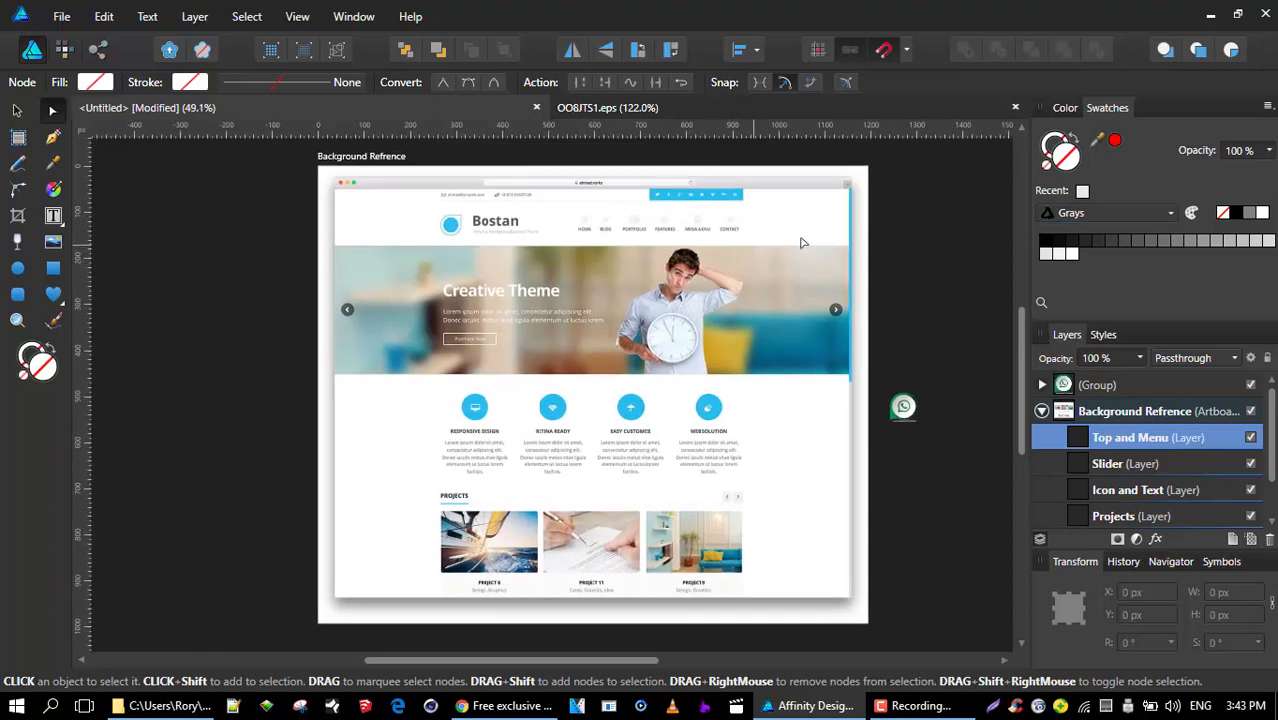
- Start creating a swatch palette from an image and load gp1.png from the Pictures folder as its source
{"action": "left_click", "coordinate": [1267, 106]}
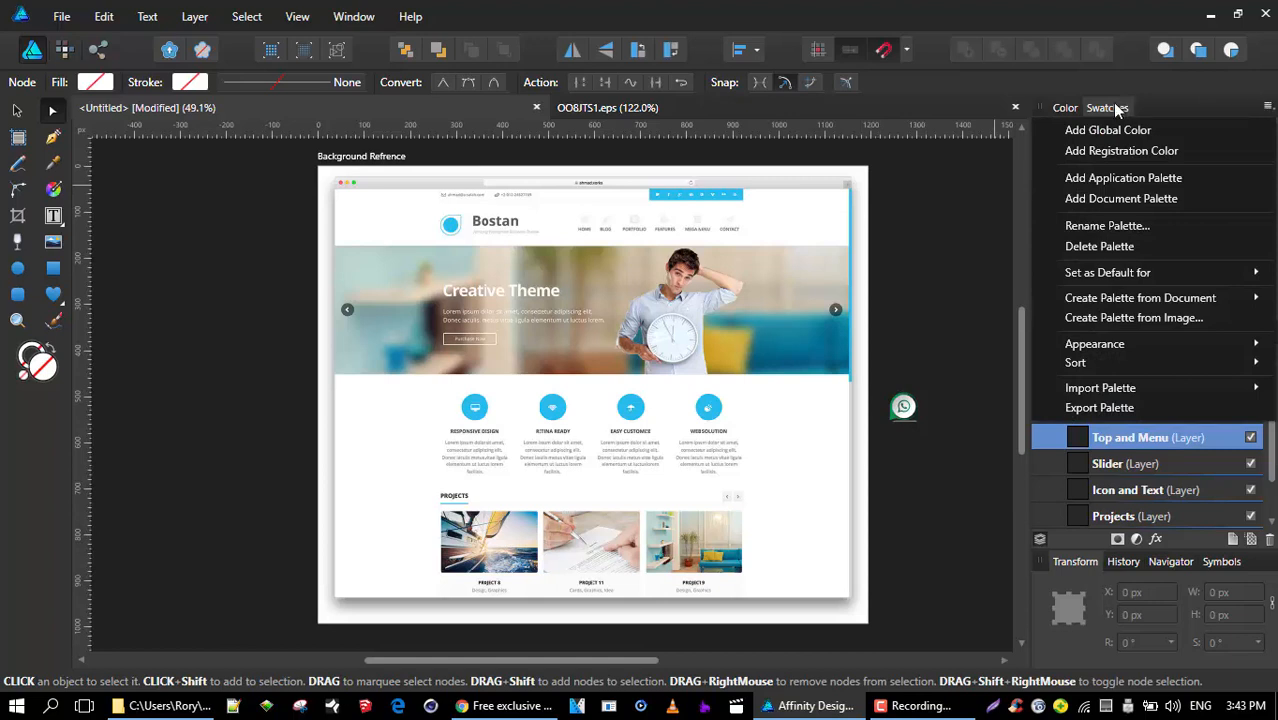
{"action": "left_click", "coordinate": [1145, 318]}
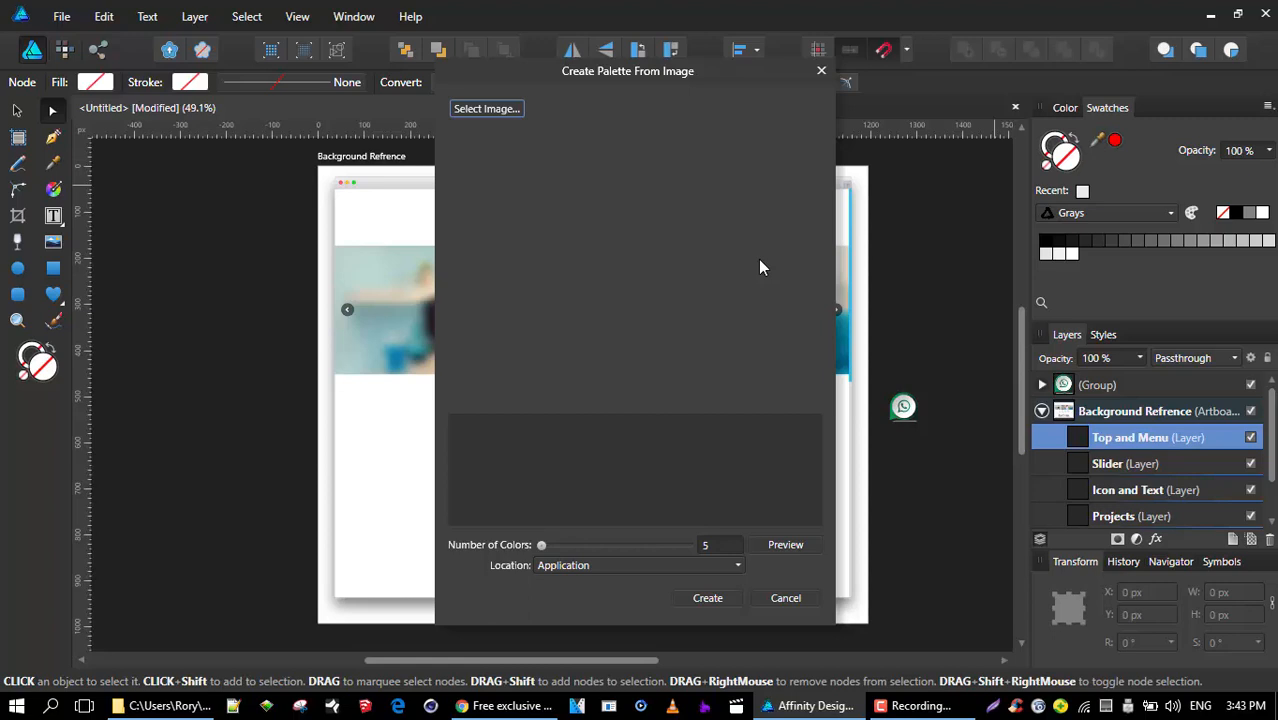
{"action": "left_click", "coordinate": [500, 111]}
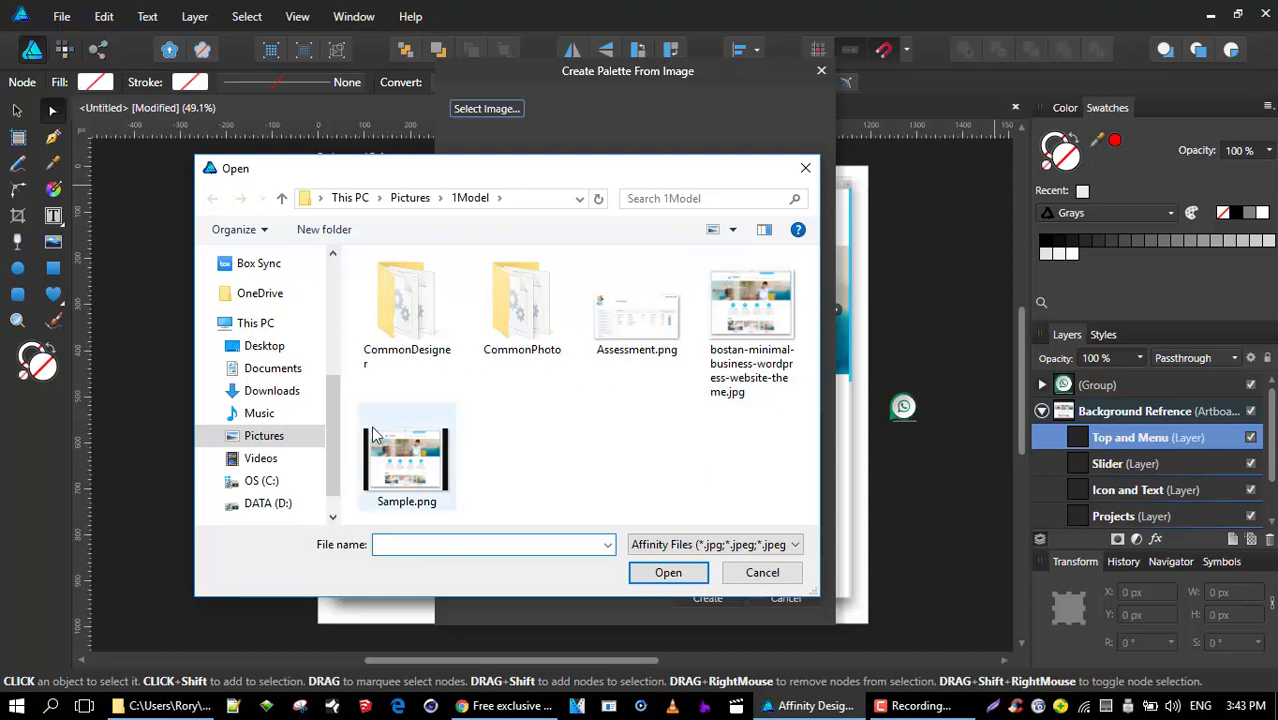
{"action": "left_click", "coordinate": [251, 440]}
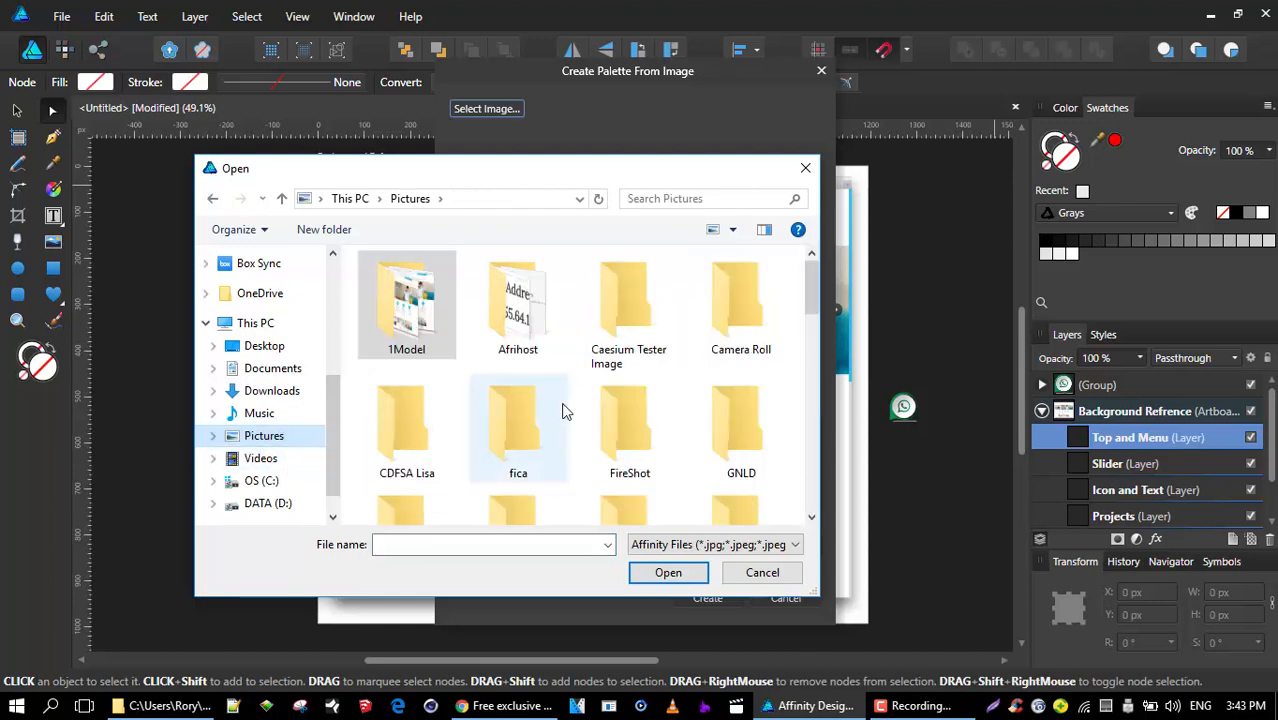
{"action": "scroll", "coordinate": [562, 408], "scroll_direction": "down", "scroll_amount": 6}
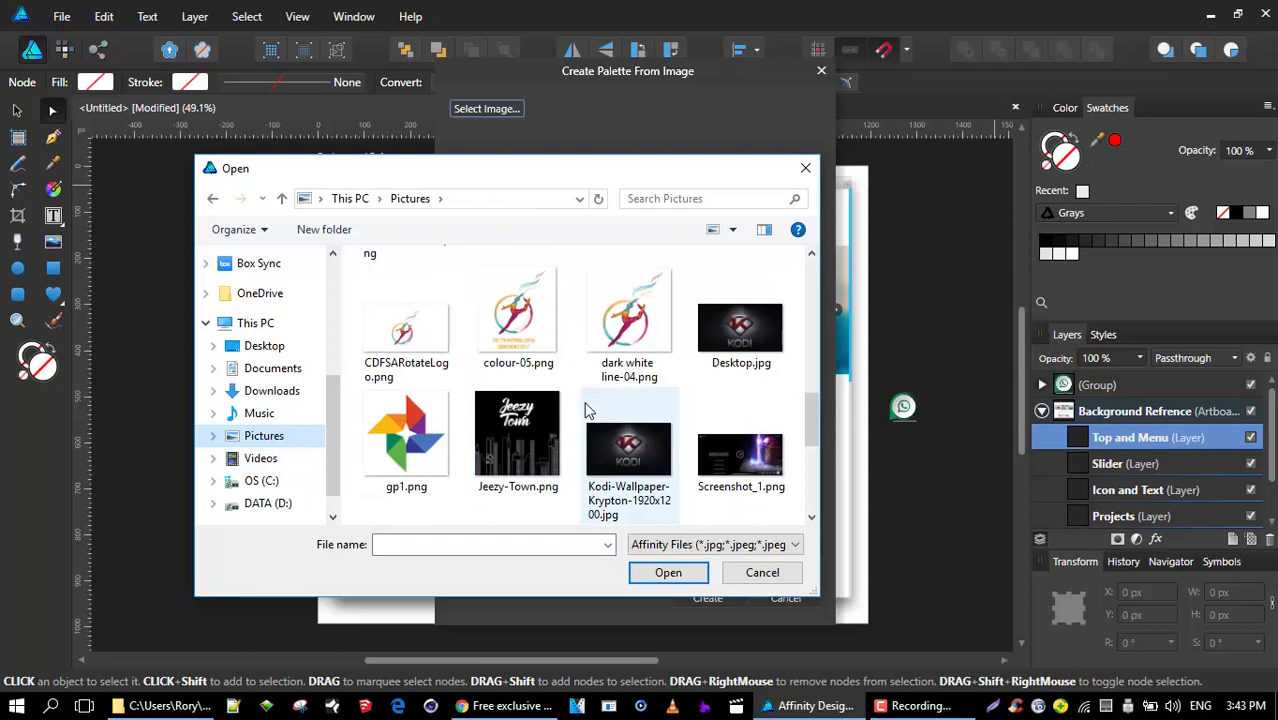
{"action": "left_click", "coordinate": [416, 428]}
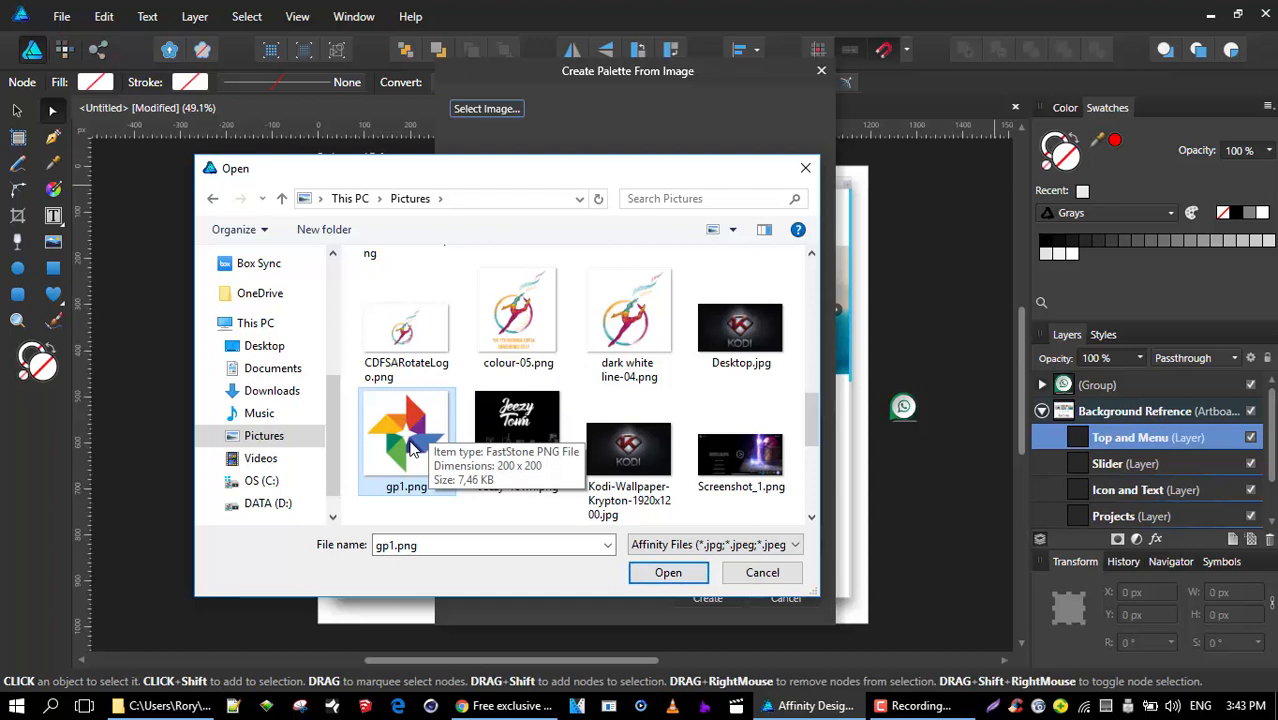
{"action": "left_click", "coordinate": [667, 572]}
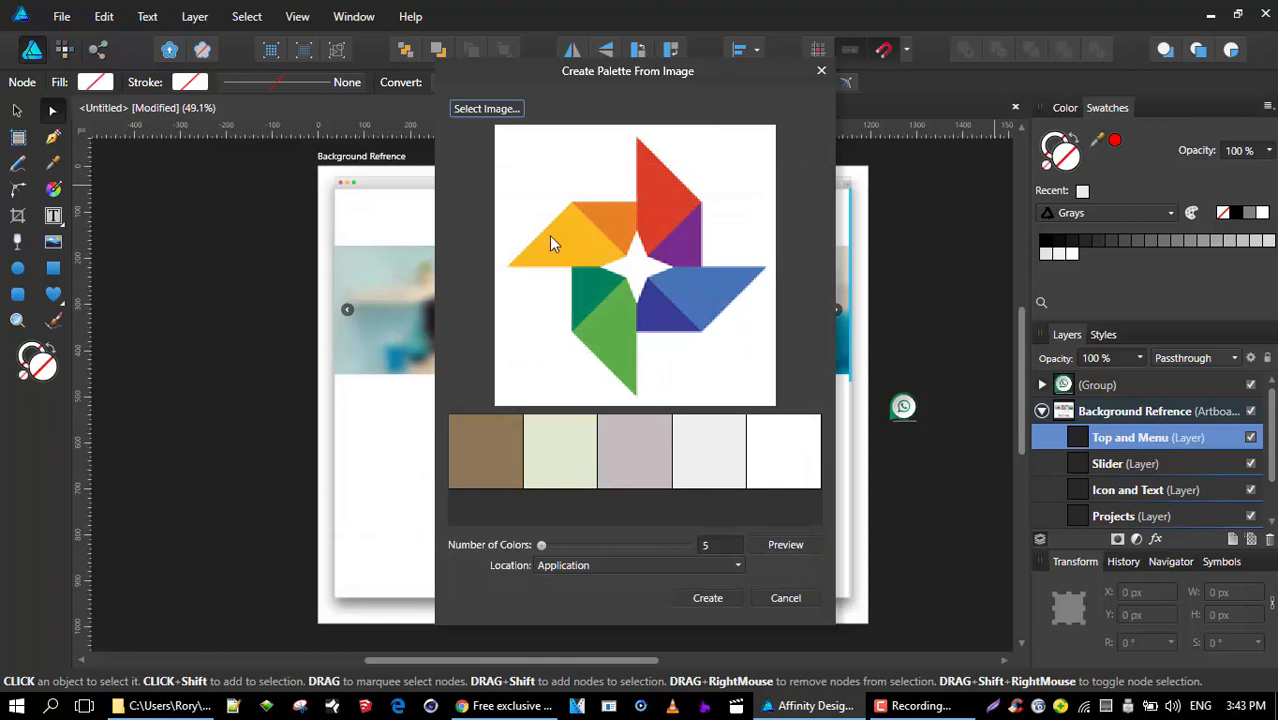
- Preview the palette generated from the image with 12 colours, with 5, and with 12 again
{"action": "left_click", "coordinate": [711, 544]}
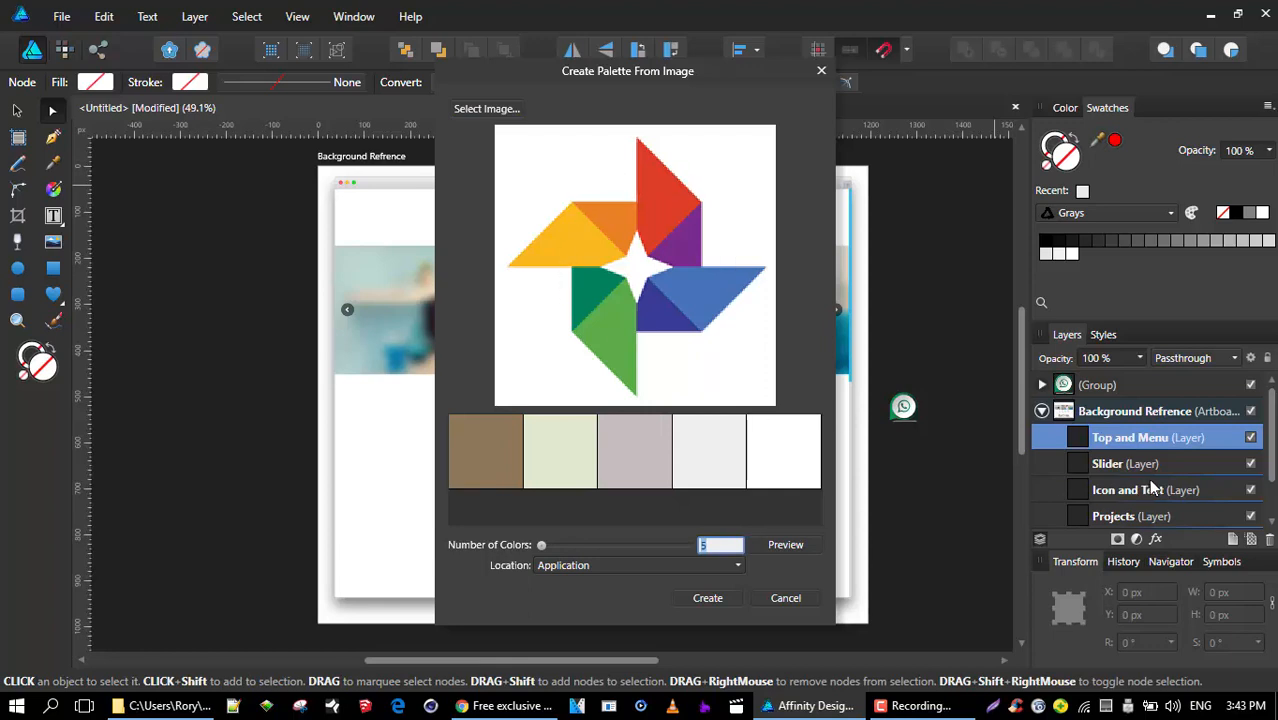
{"action": "type", "text": "12"}
{"action": "left_click", "coordinate": [812, 545]}
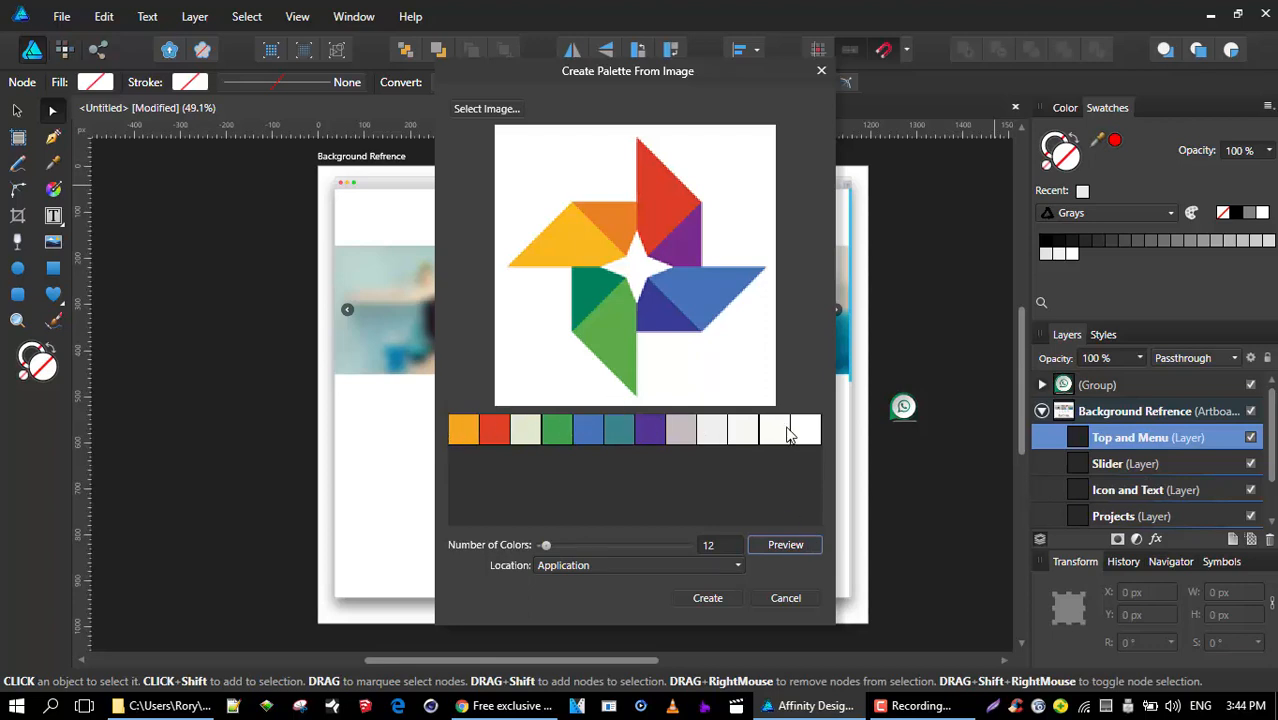
{"action": "left_click", "coordinate": [729, 543]}
{"action": "type", "text": "5"}
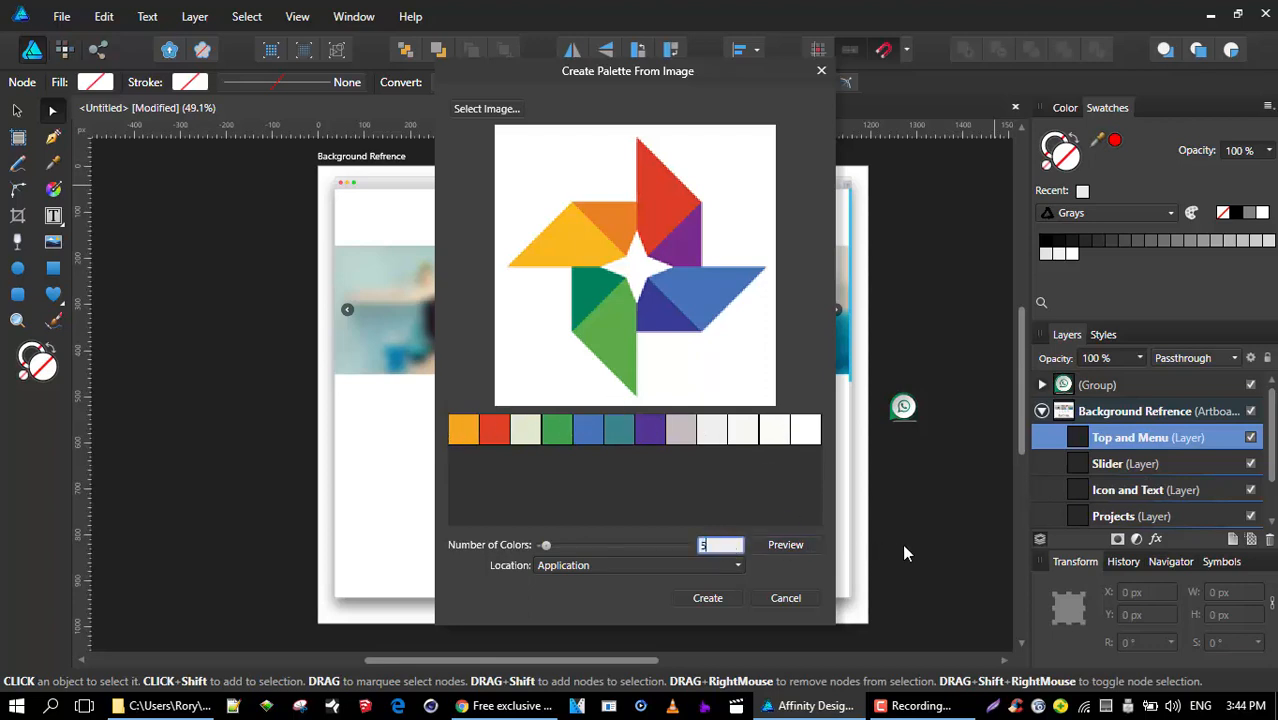
{"action": "left_click", "coordinate": [779, 546]}
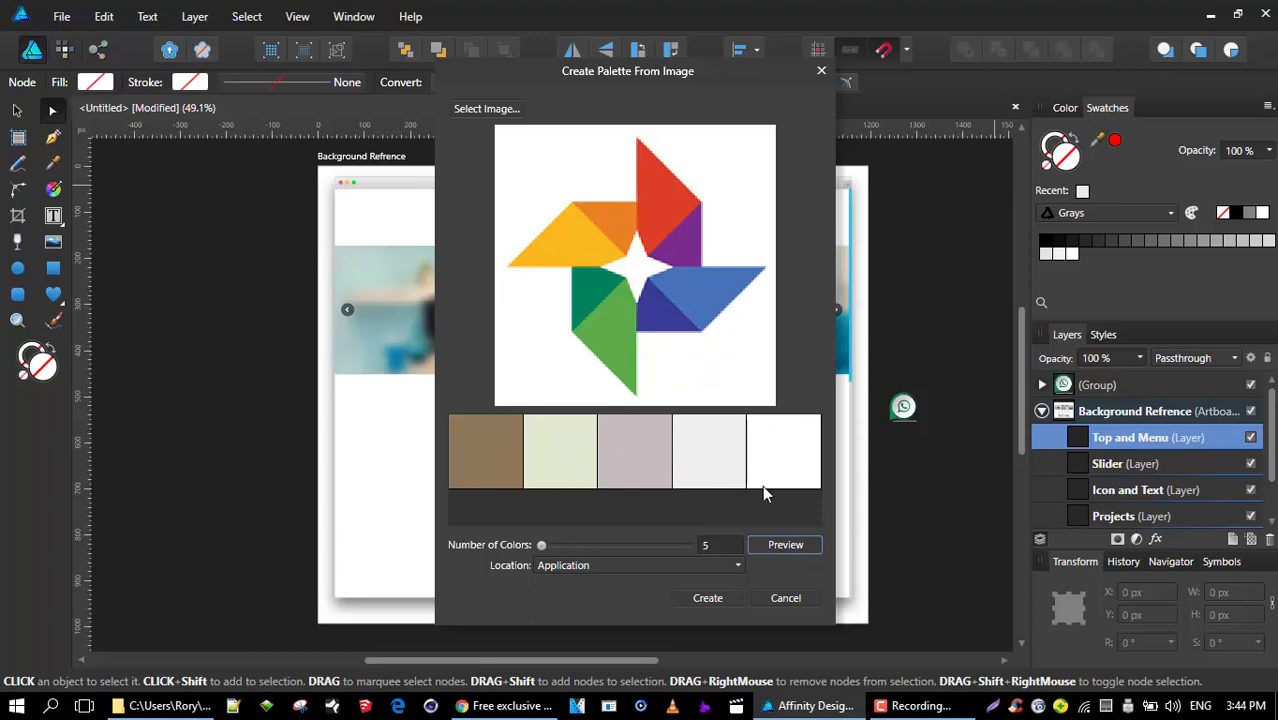
{"action": "left_click", "coordinate": [717, 548]}
{"action": "type", "text": "12"}
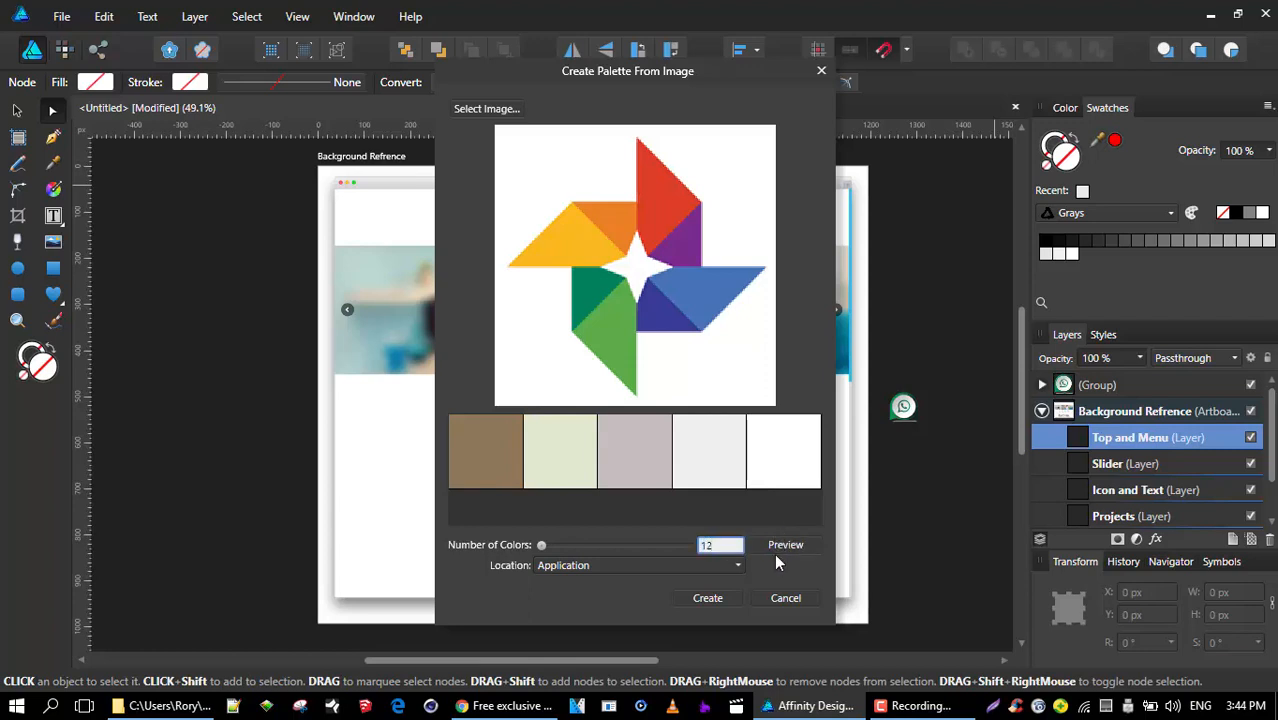
{"action": "left_click", "coordinate": [783, 547]}
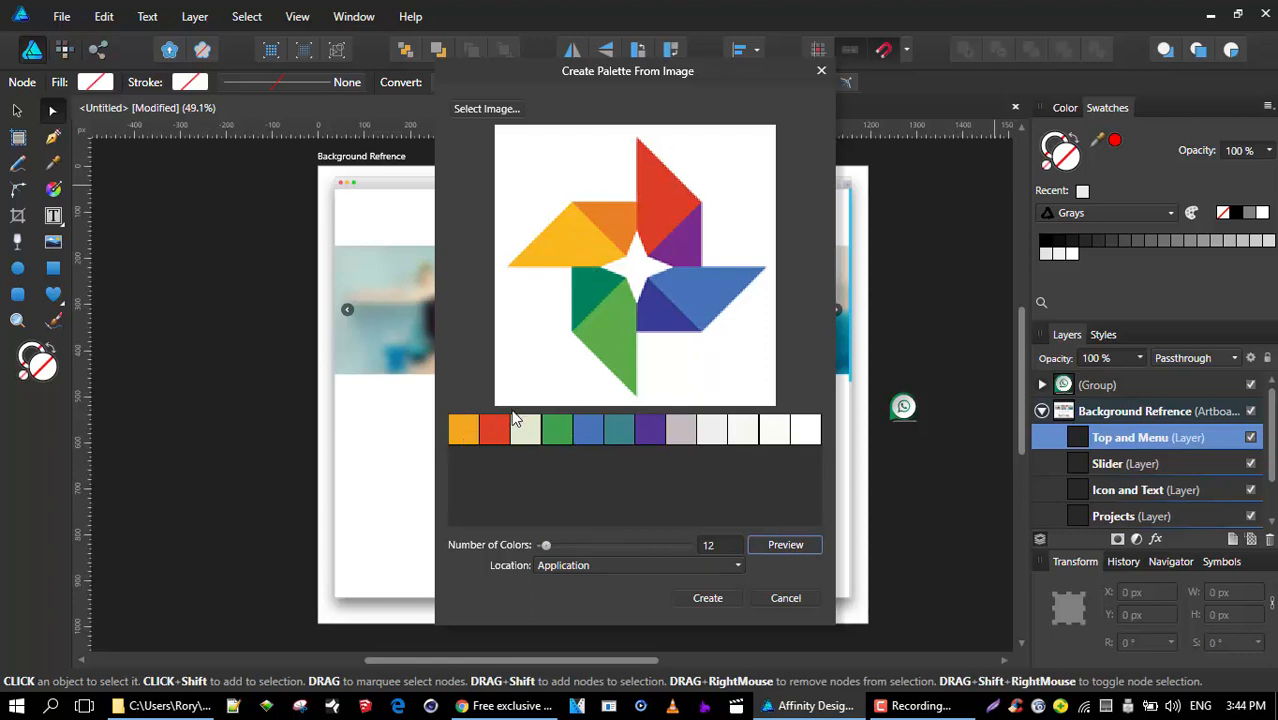
- Set the image palette to 15 colours and create it with Document as its location
{"action": "double_click", "coordinate": [721, 543]}
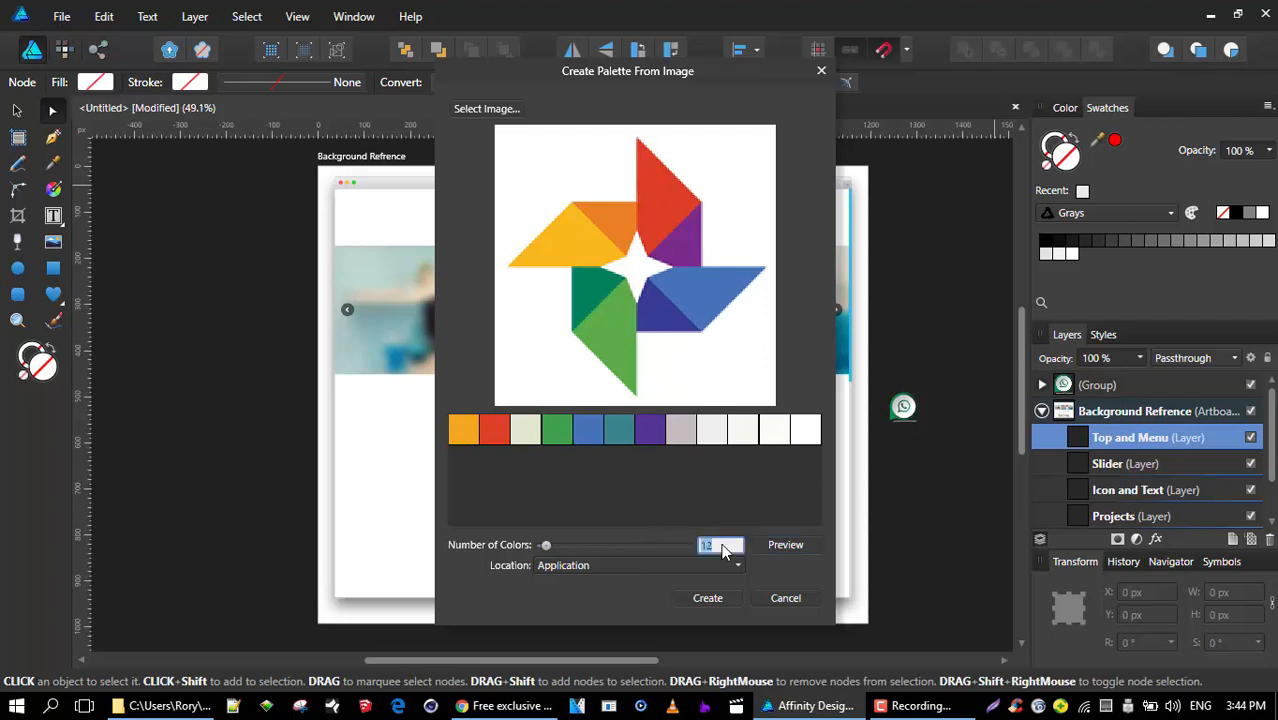
{"action": "type", "text": "15"}
{"action": "left_click", "coordinate": [786, 545]}
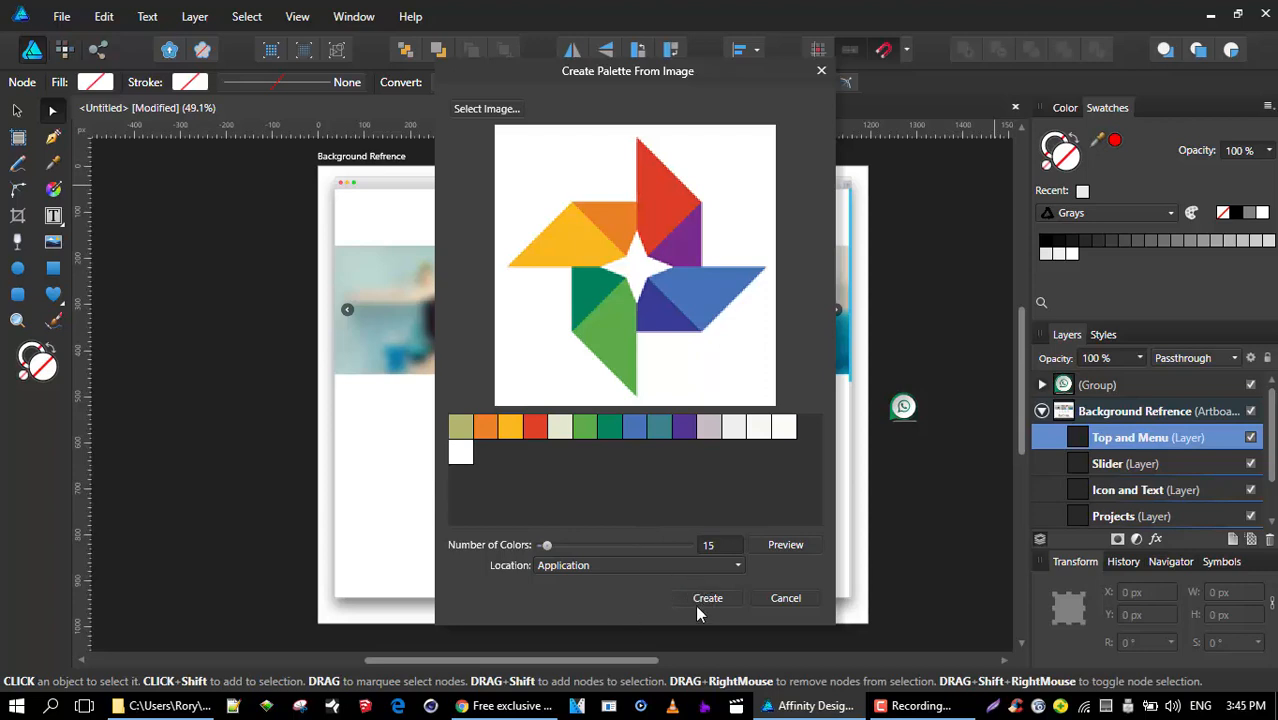
{"action": "left_click", "coordinate": [642, 566]}
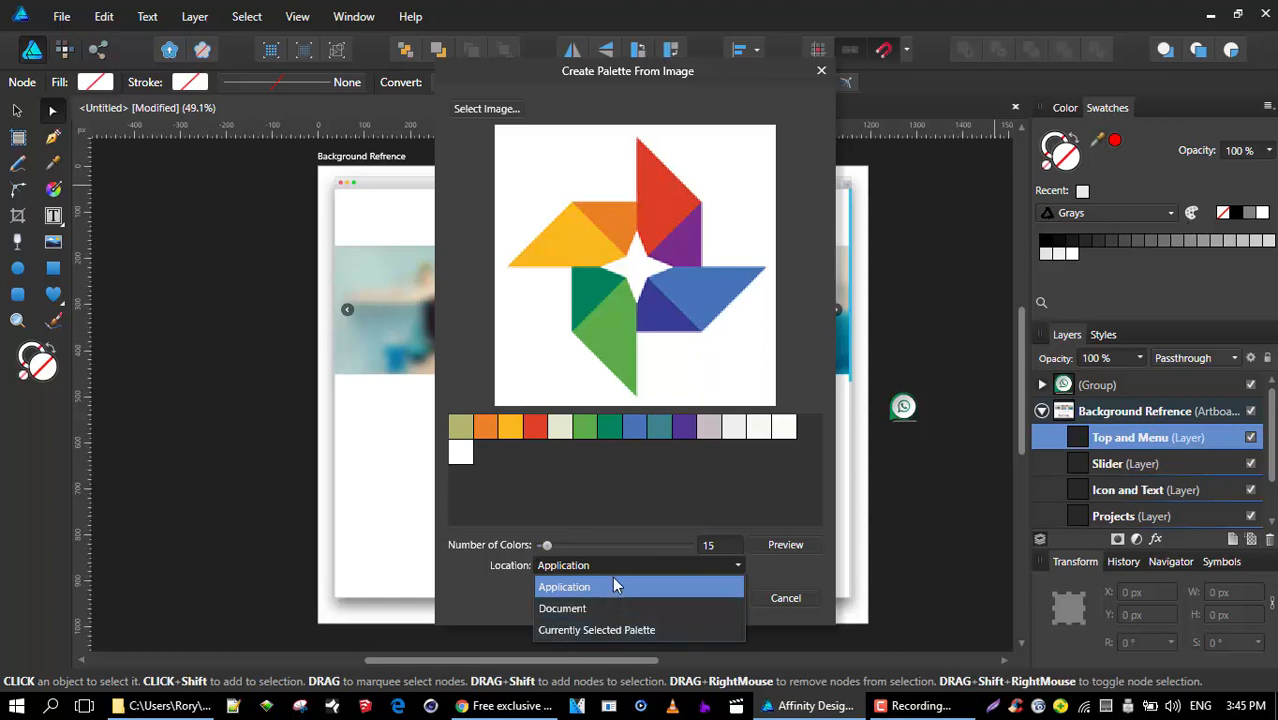
{"action": "left_click", "coordinate": [571, 610]}
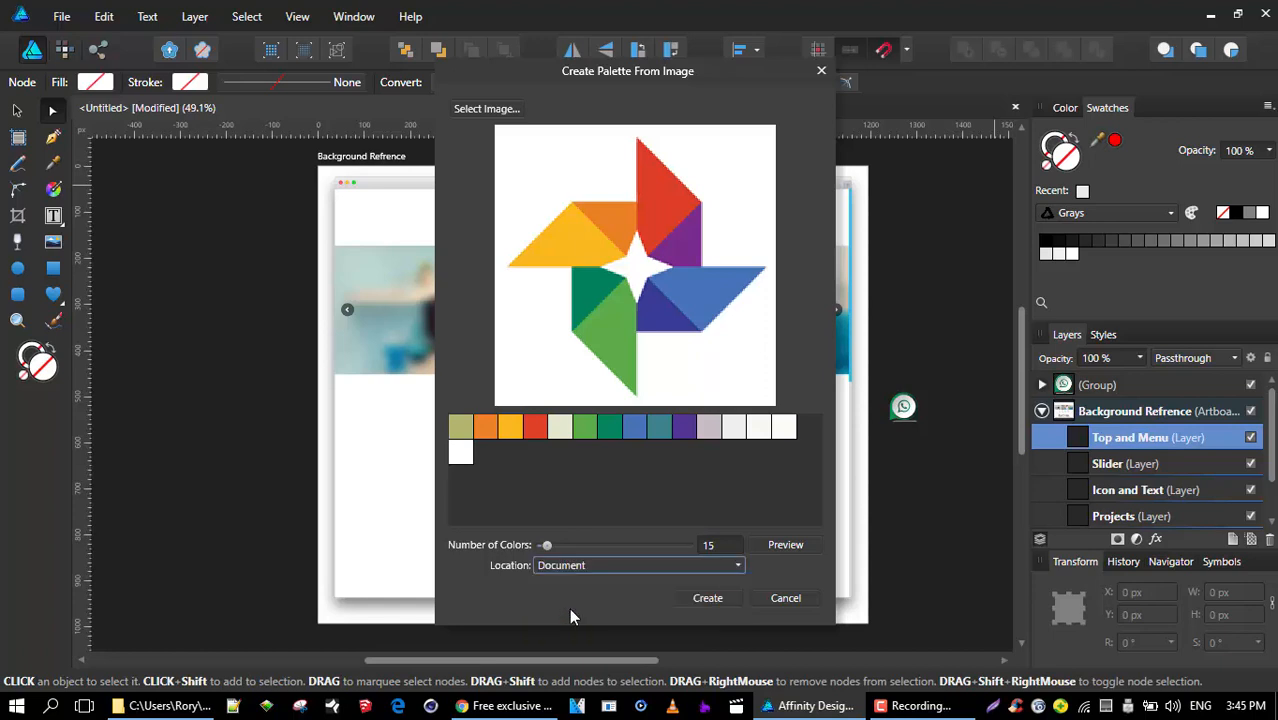
{"action": "left_click", "coordinate": [708, 597]}
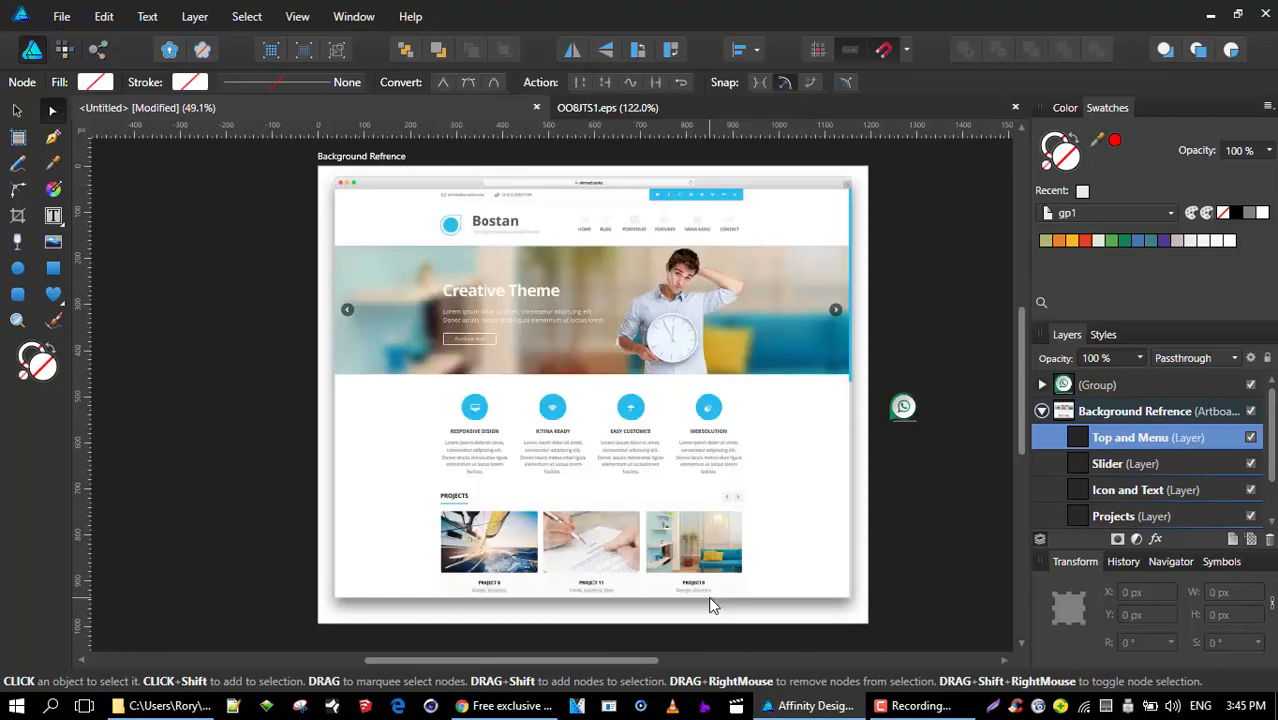
- Delete the last three near-white swatches from the gp1 palette
{"action": "left_click", "coordinate": [1230, 242]}
{"action": "right_click", "coordinate": [1230, 243]}
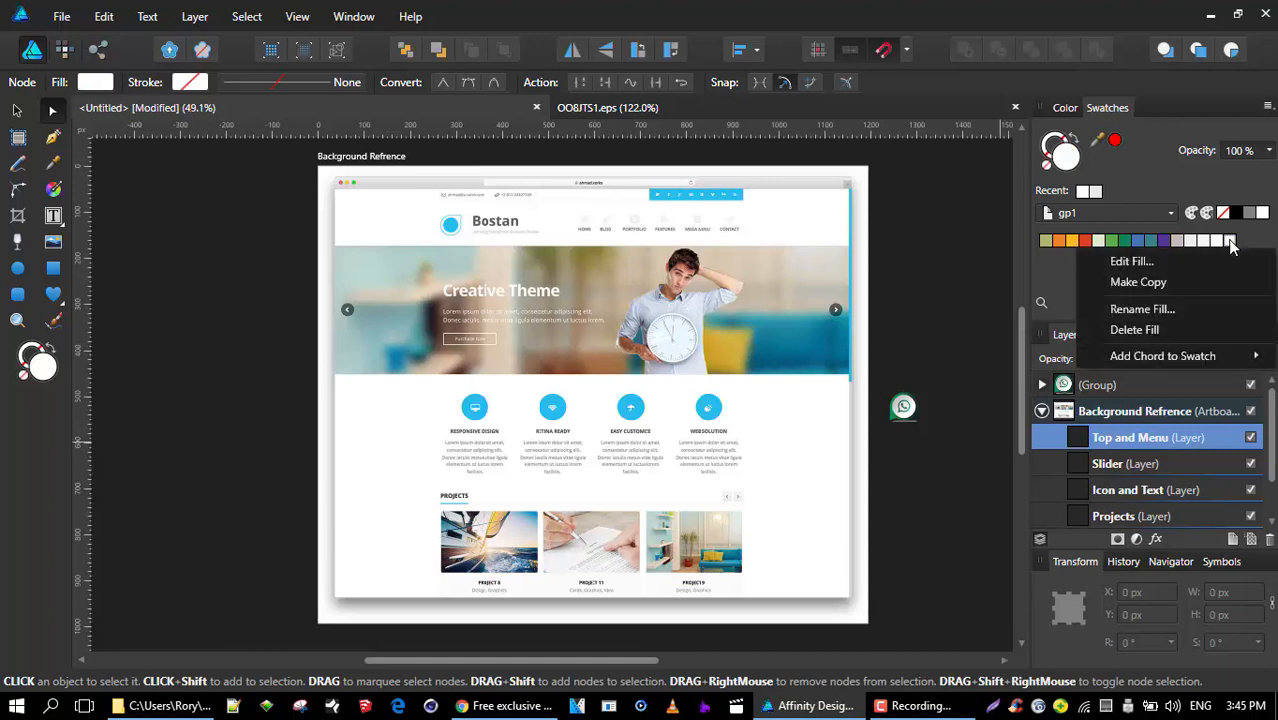
{"action": "left_click", "coordinate": [1179, 329]}
{"action": "right_click", "coordinate": [1217, 240]}
{"action": "left_click", "coordinate": [1166, 328]}
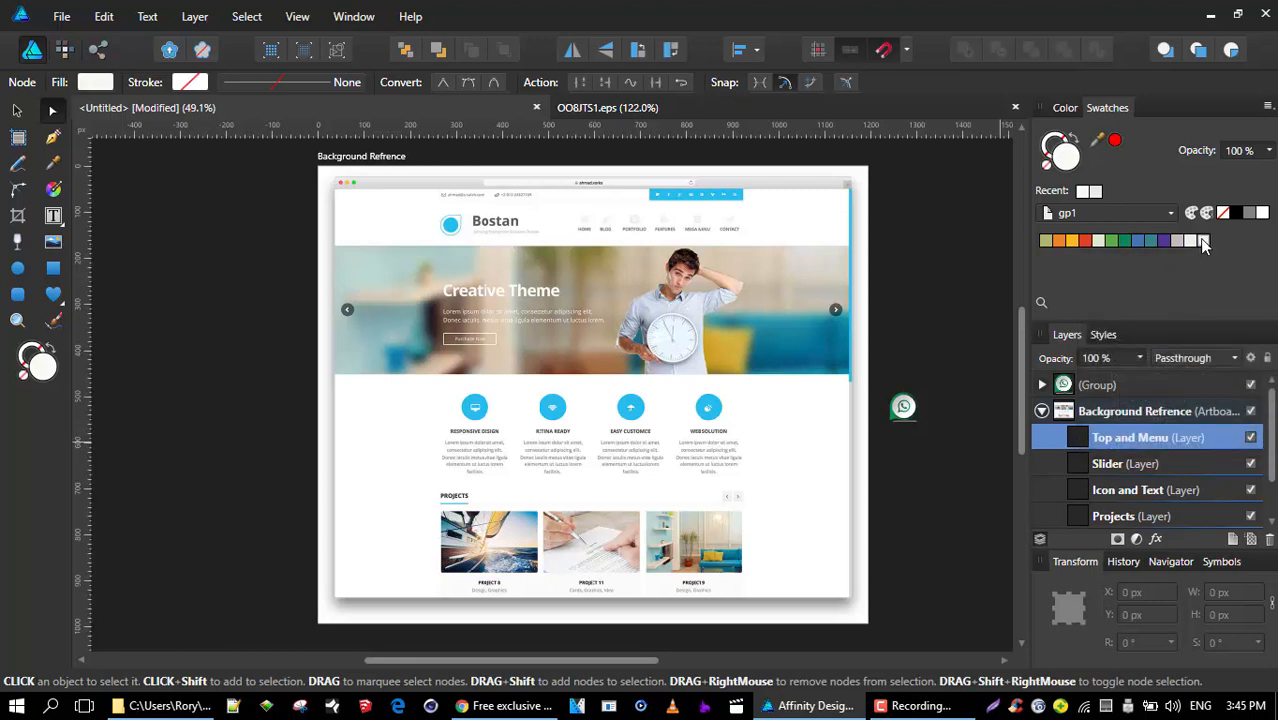
{"action": "right_click", "coordinate": [1203, 241]}
{"action": "left_click", "coordinate": [1157, 329]}
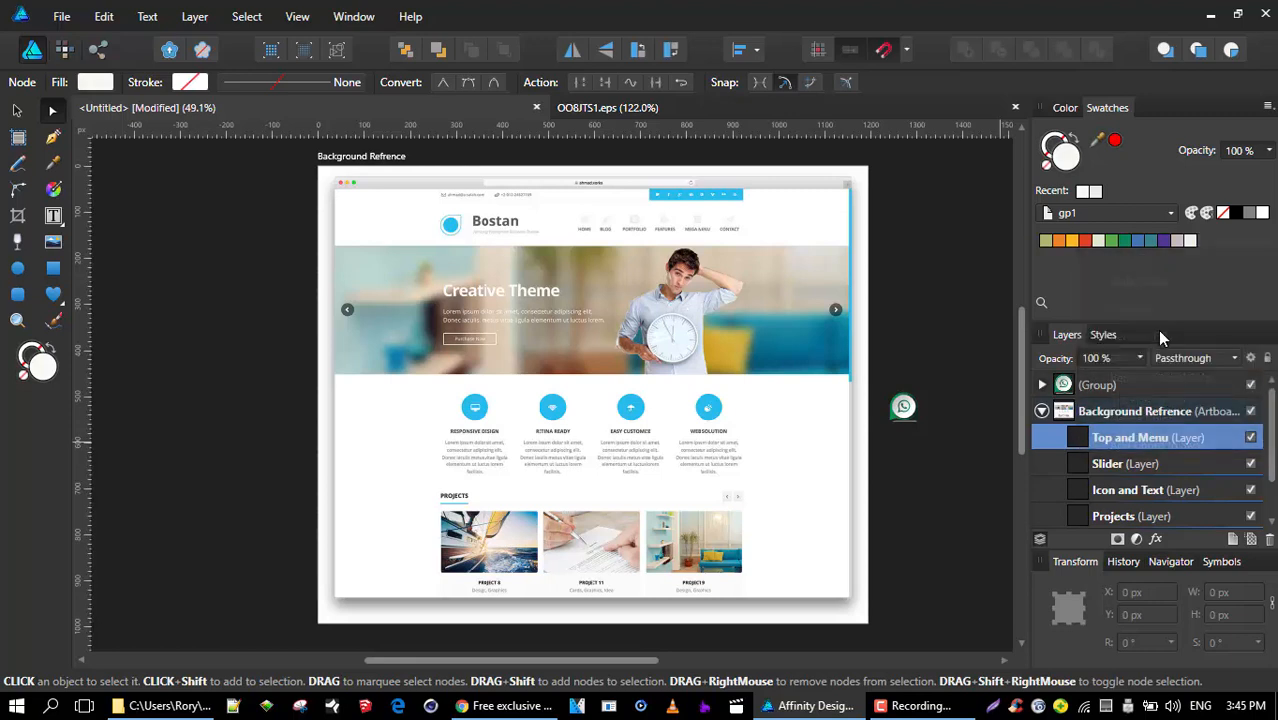
{"action": "left_click", "coordinate": [1191, 238]}
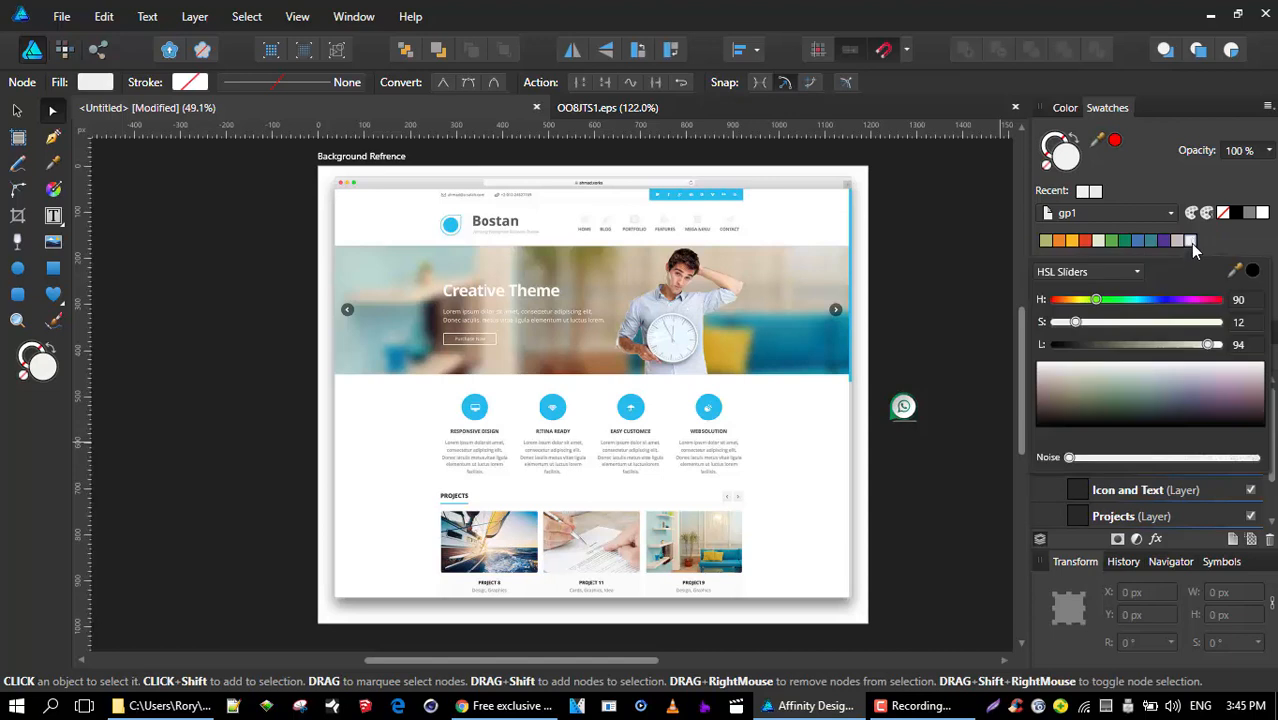
{"action": "left_click", "coordinate": [1242, 242]}
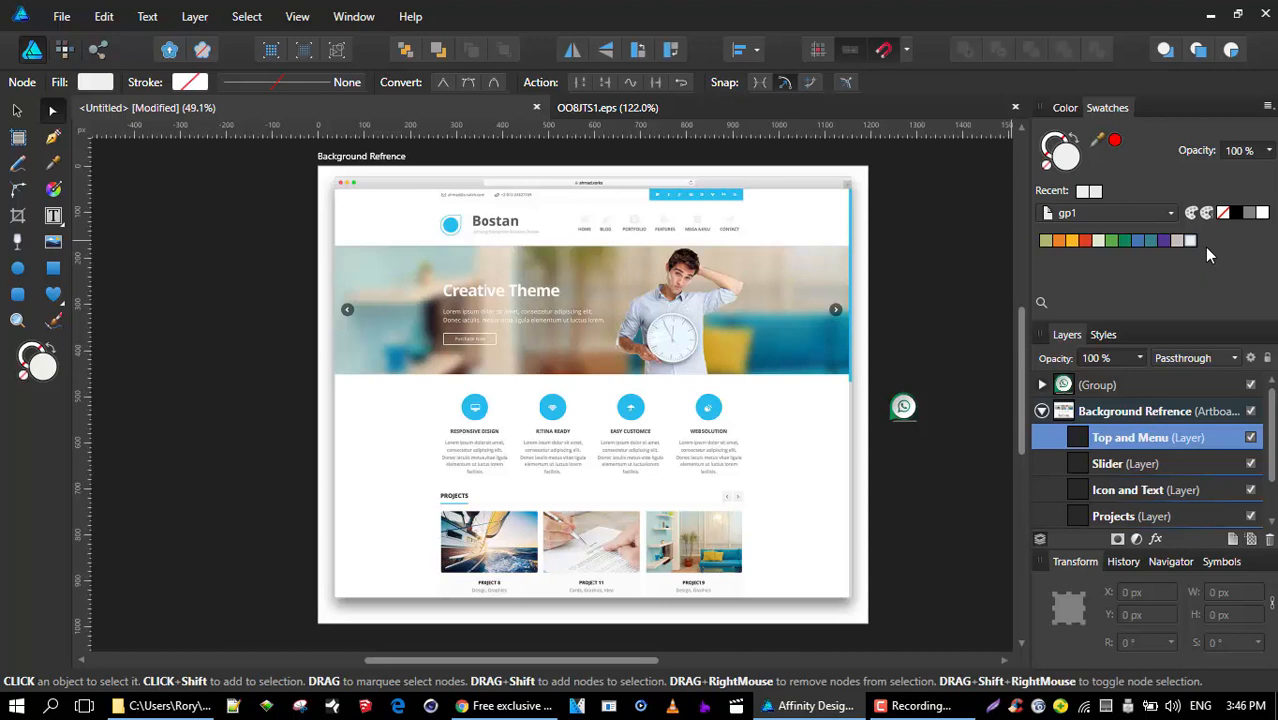
- Add the red and the yellow from the gp1 palette to it as global colours
{"action": "left_click", "coordinate": [1086, 242]}
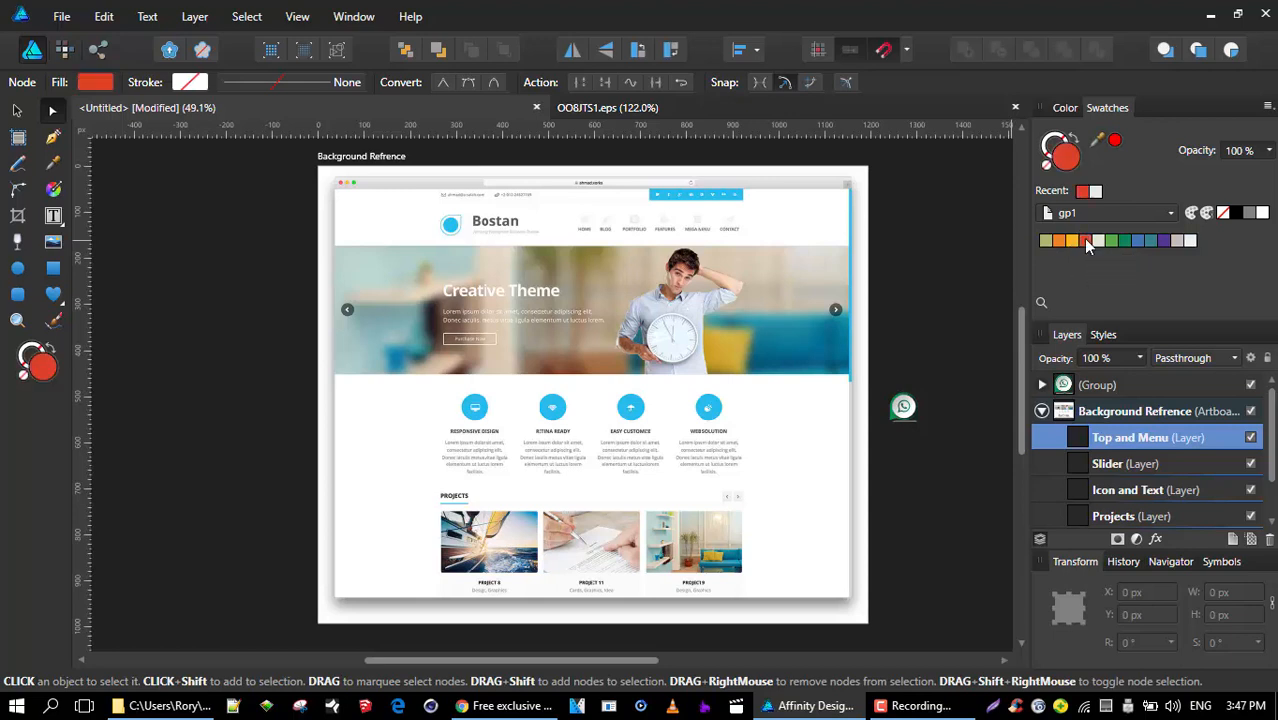
{"action": "left_click", "coordinate": [1206, 212]}
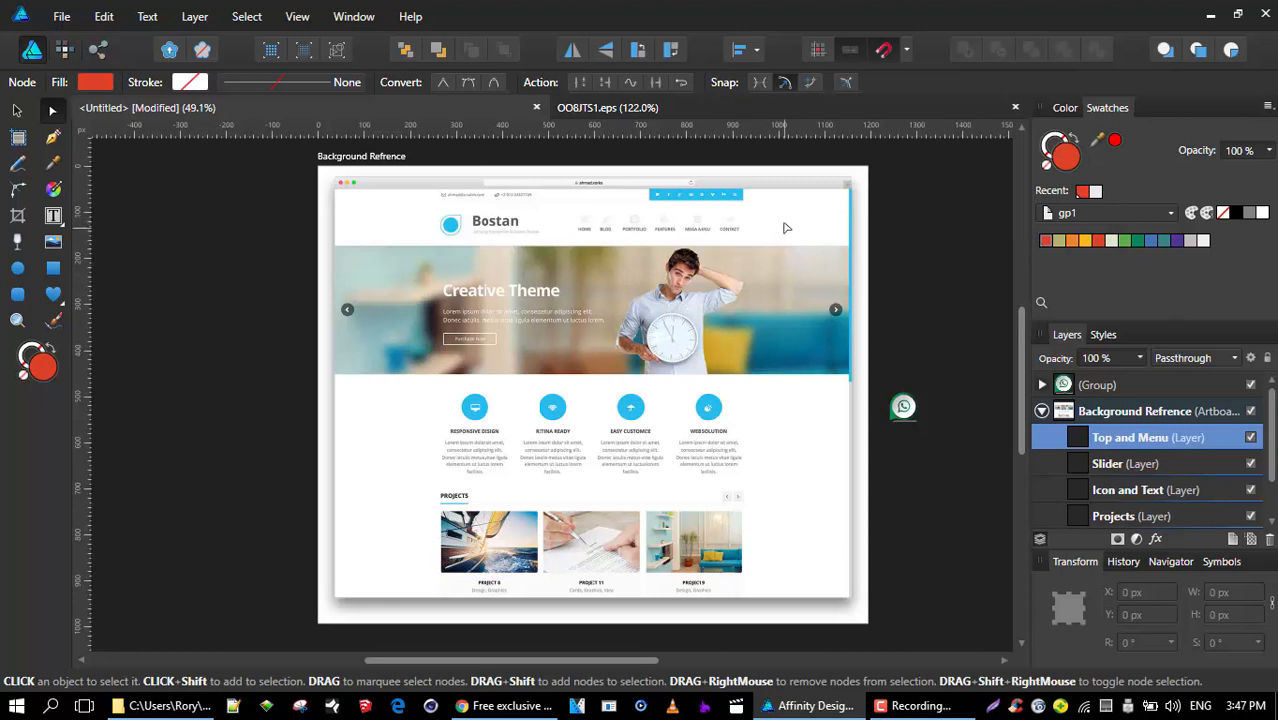
{"action": "left_click", "coordinate": [1086, 243]}
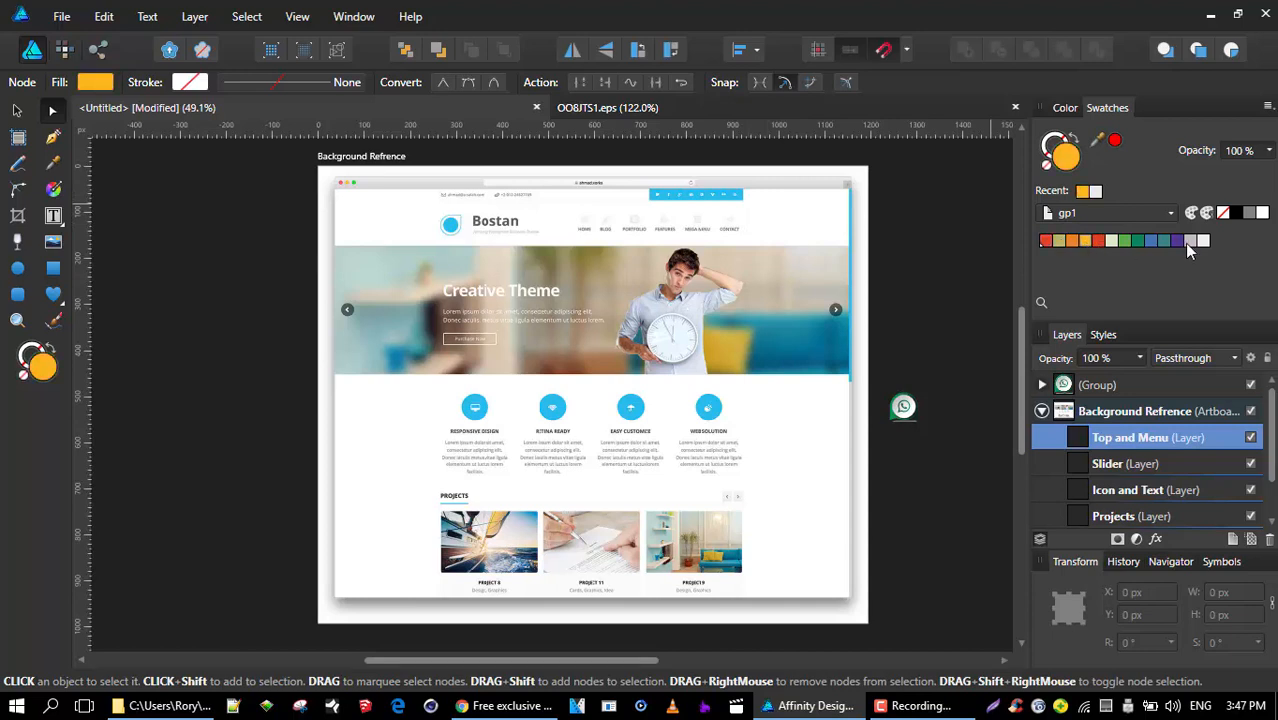
{"action": "left_click", "coordinate": [1207, 213]}
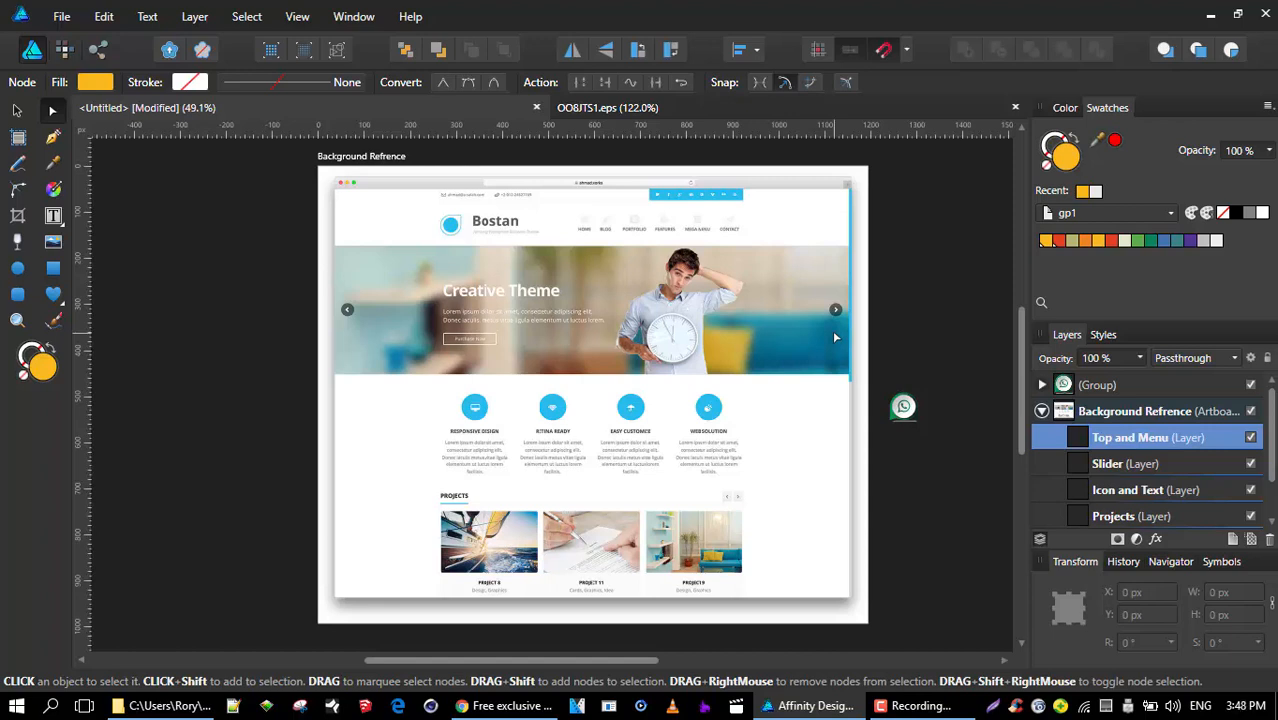
- On the Top and Menu layer, draw a yellow rectangle about 1123 by 27 px over the reference's browser title bar
{"action": "scroll", "coordinate": [745, 264], "scroll_direction": "up", "scroll_amount": 2}
{"action": "left_click_drag", "start_coordinate": [741, 252], "coordinate": [785, 281]}
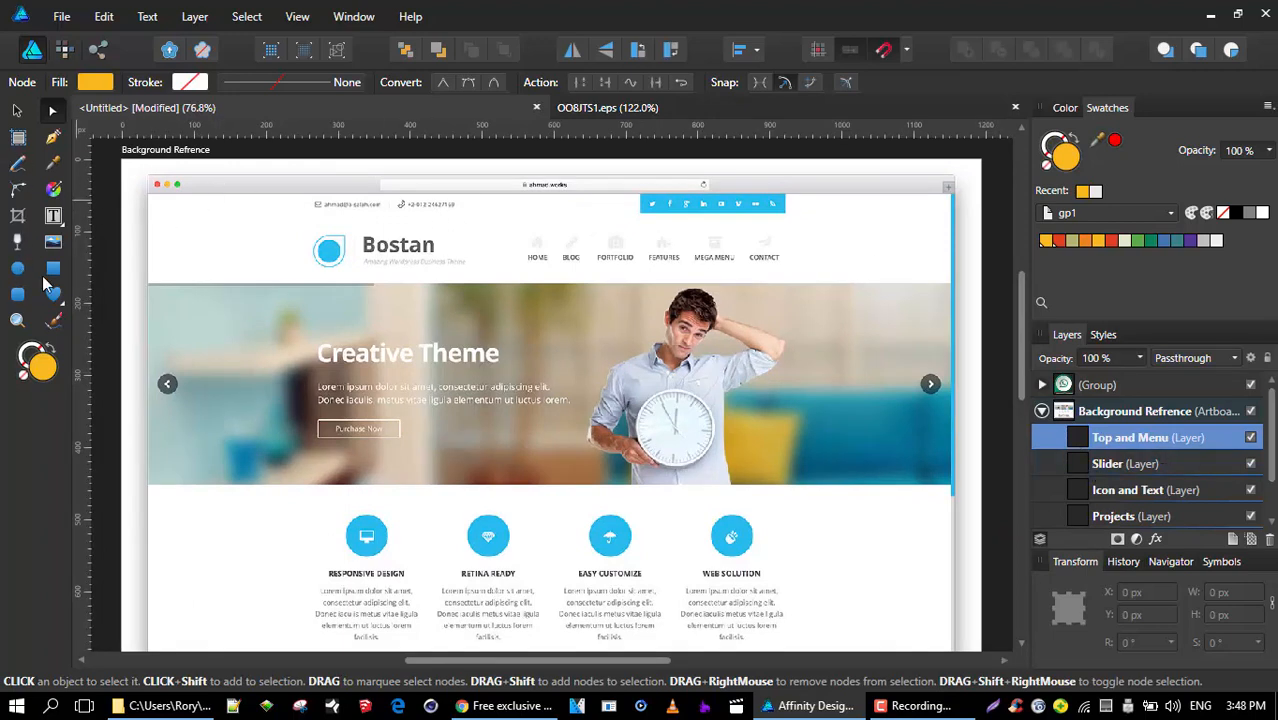
{"action": "left_click", "coordinate": [1156, 458]}
{"action": "left_click", "coordinate": [1157, 445]}
{"action": "left_click", "coordinate": [53, 268]}
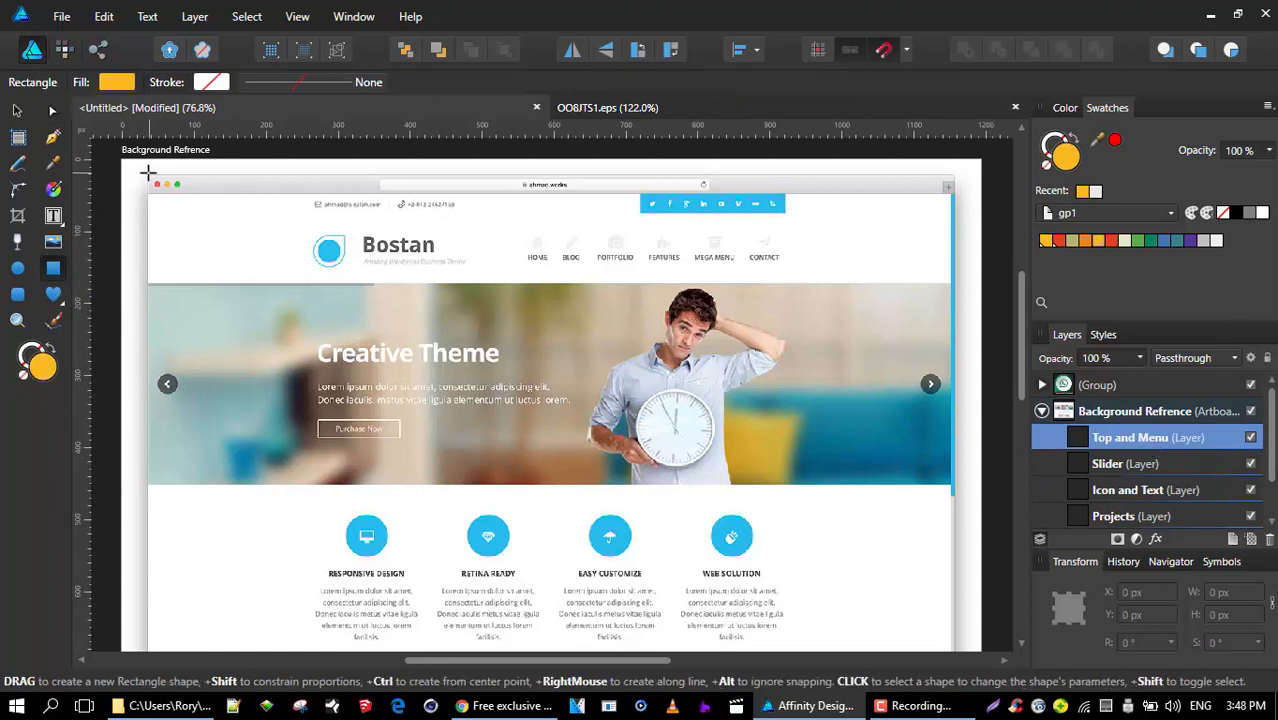
{"action": "left_click_drag", "start_coordinate": [148, 175], "coordinate": [955, 194]}
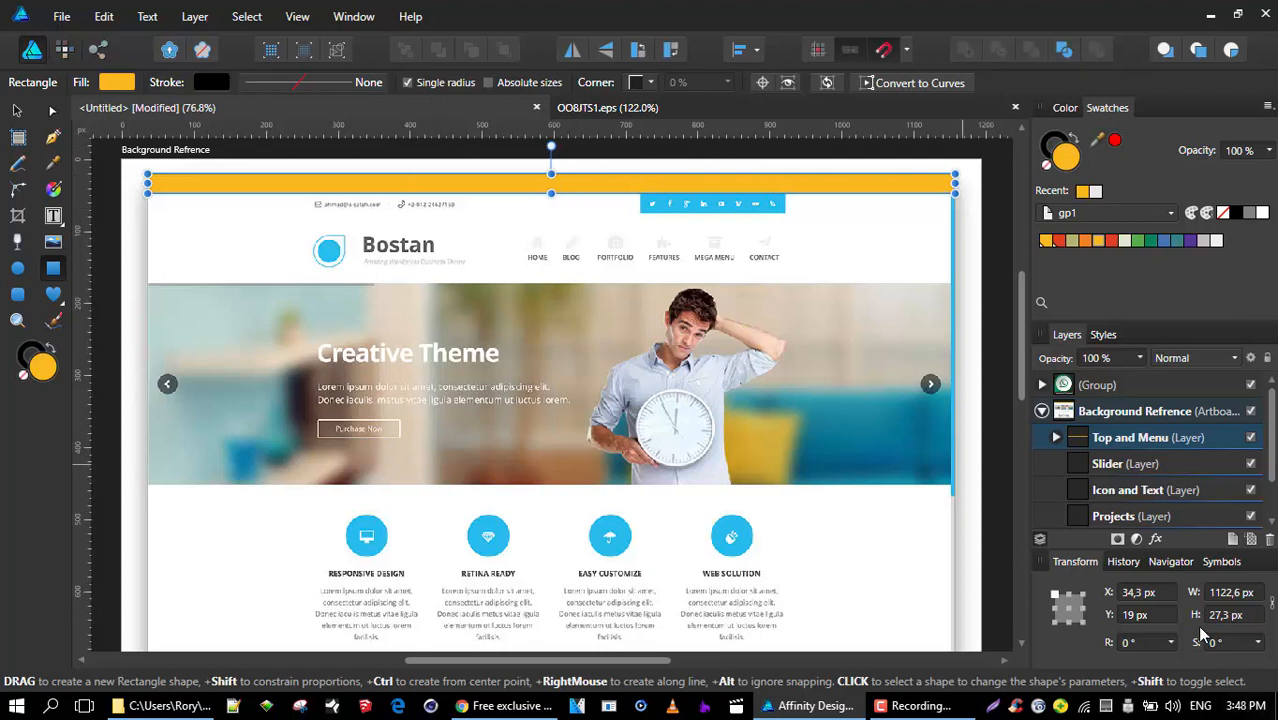
- Set the height of the title bar rectangle to 28 px
{"action": "left_click", "coordinate": [1130, 562]}
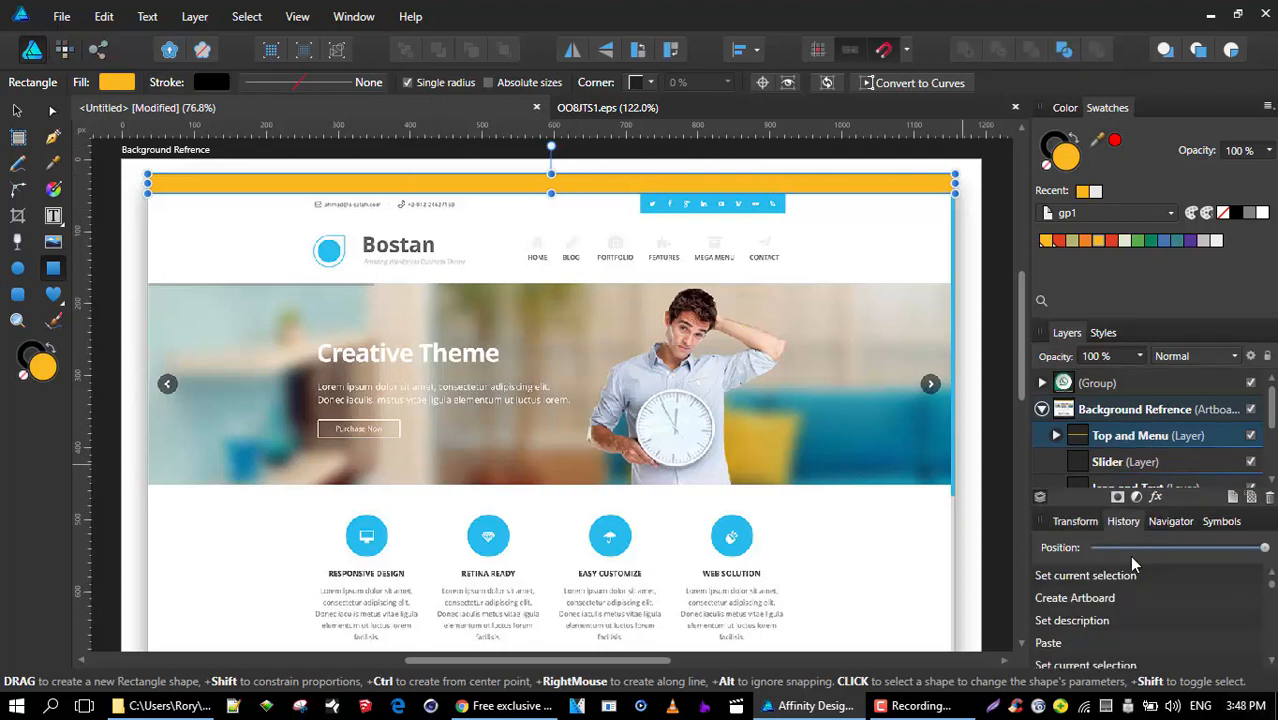
{"action": "left_click", "coordinate": [1077, 521]}
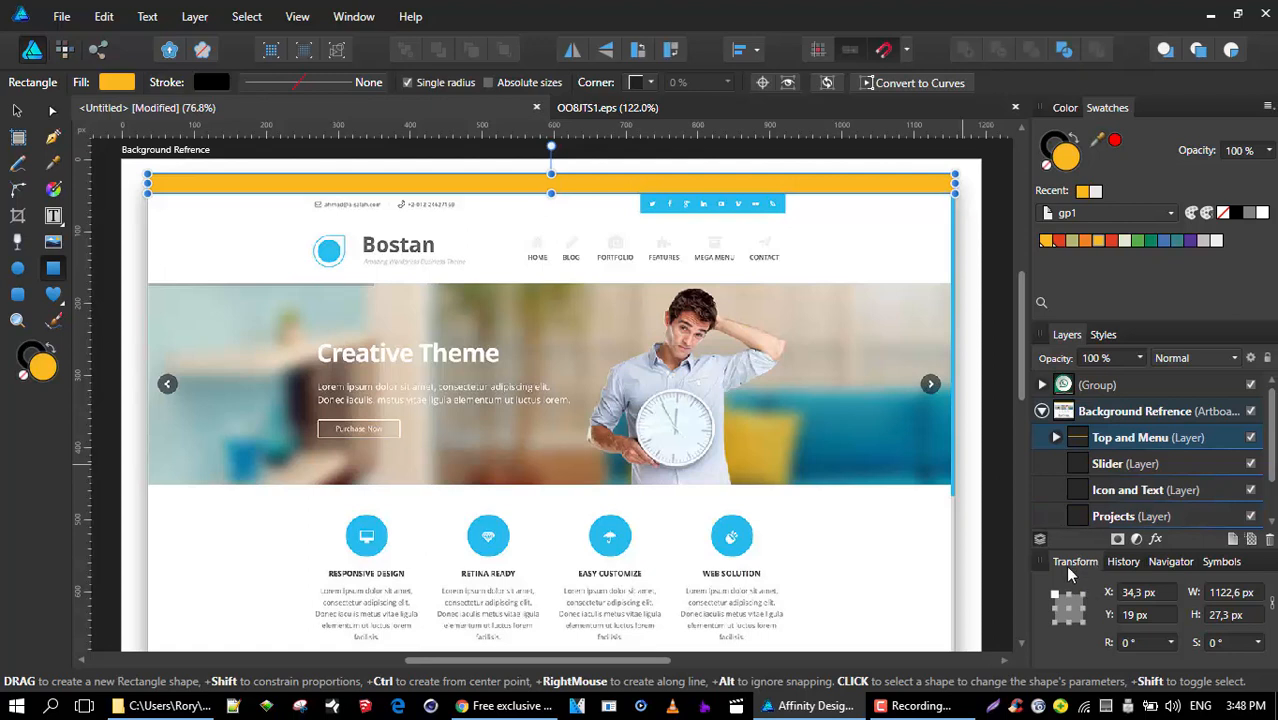
{"action": "left_click", "coordinate": [1242, 615]}
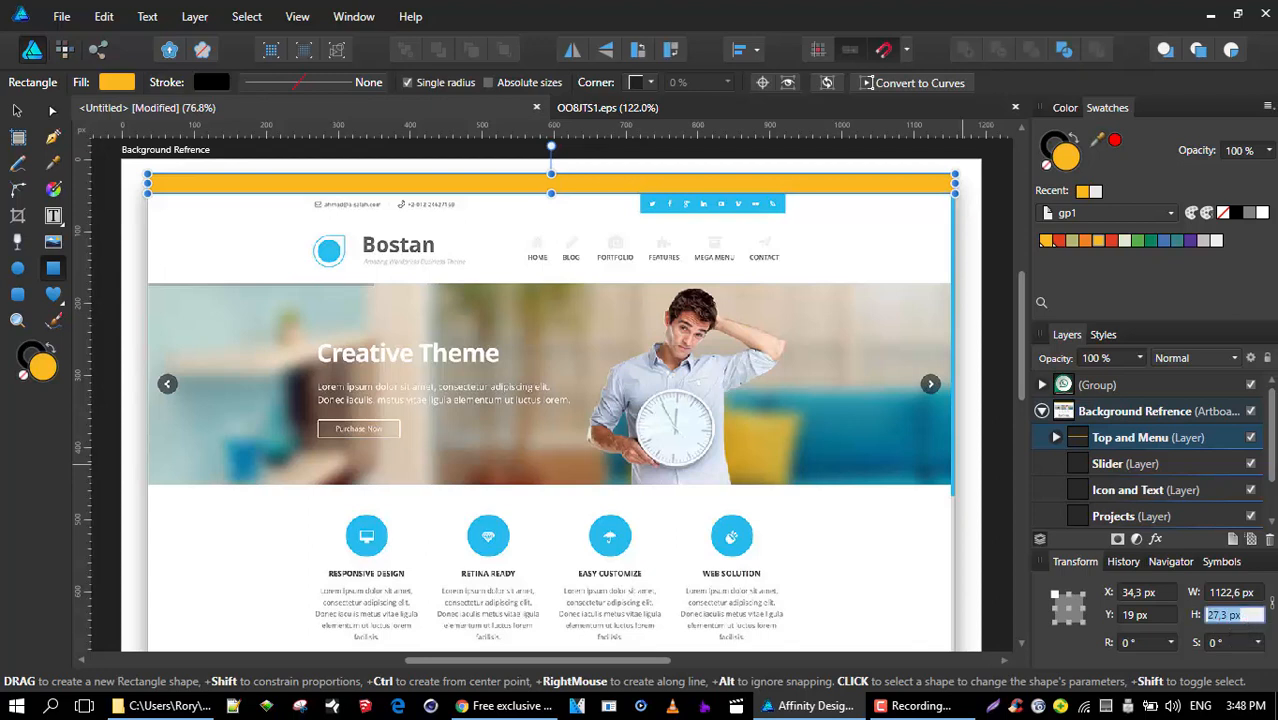
{"action": "type", "text": "28"}
{"action": "key", "text": "Return"}
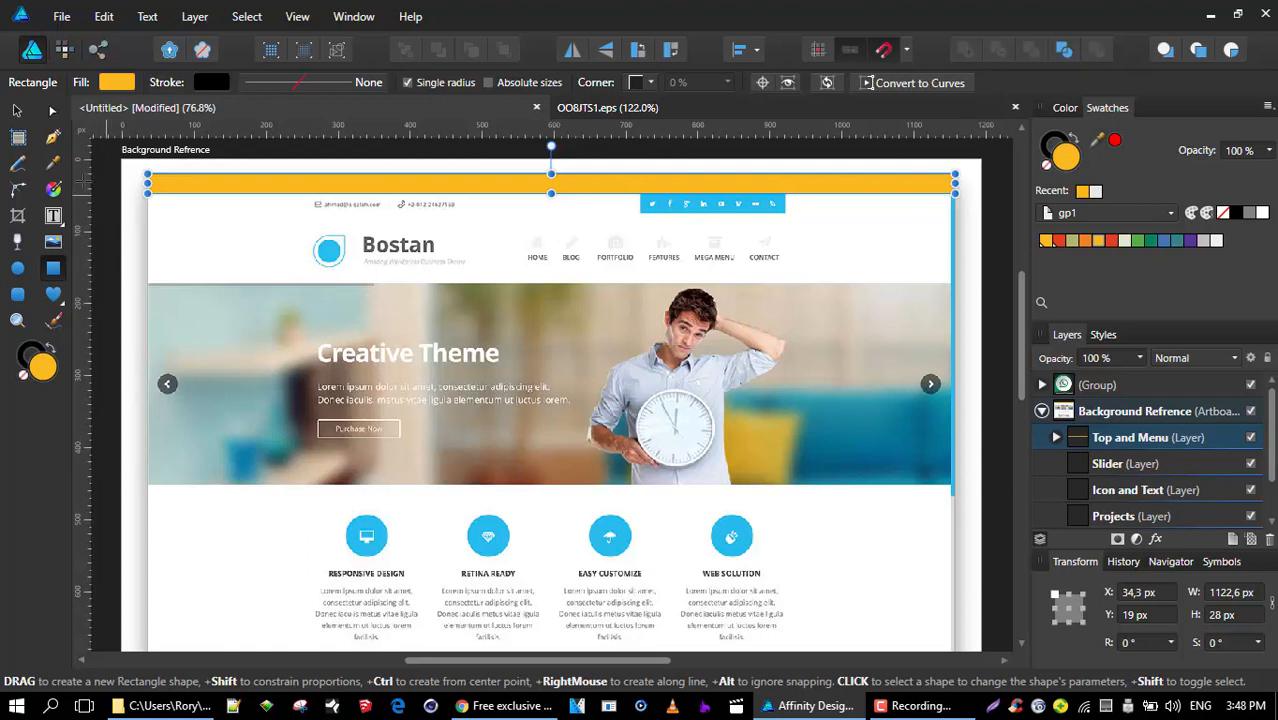
- Lower the opacity of the yellow title bar rectangle to 54%
{"action": "left_click", "coordinate": [17, 113]}
{"action": "left_click", "coordinate": [108, 186]}
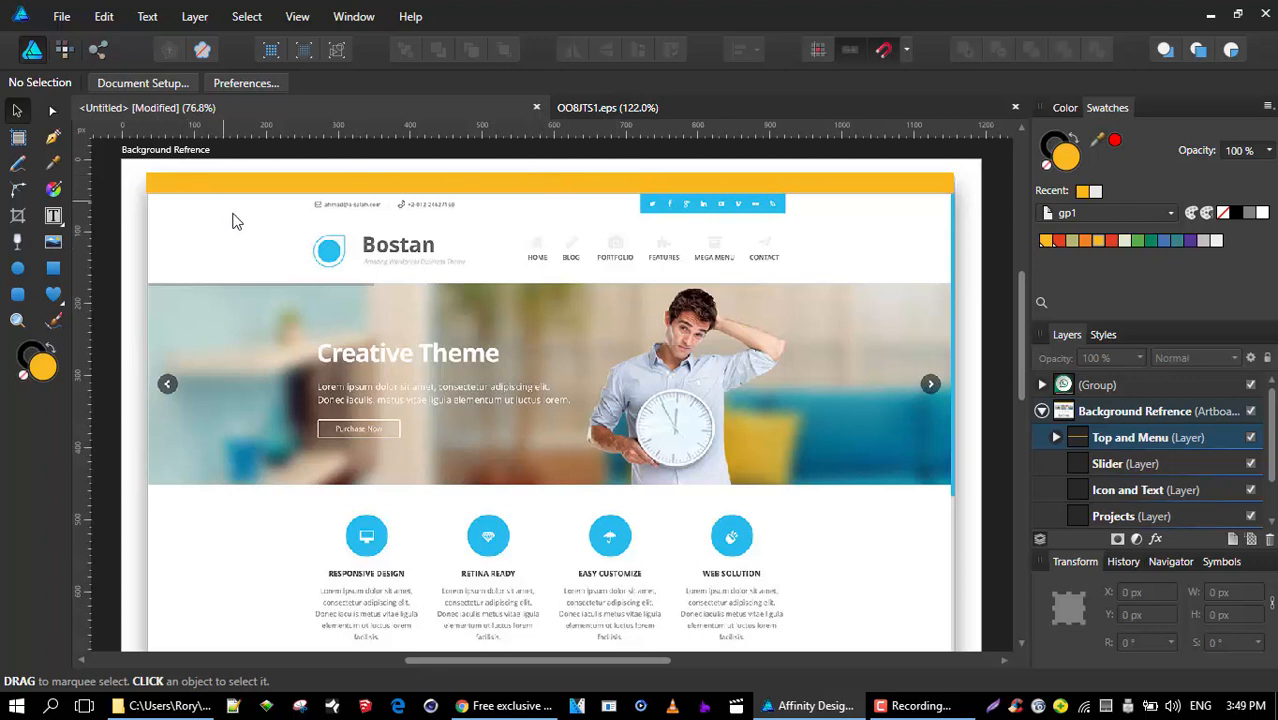
{"action": "scroll", "coordinate": [300, 277], "scroll_direction": "up", "scroll_amount": 2}
{"action": "left_click", "coordinate": [308, 246]}
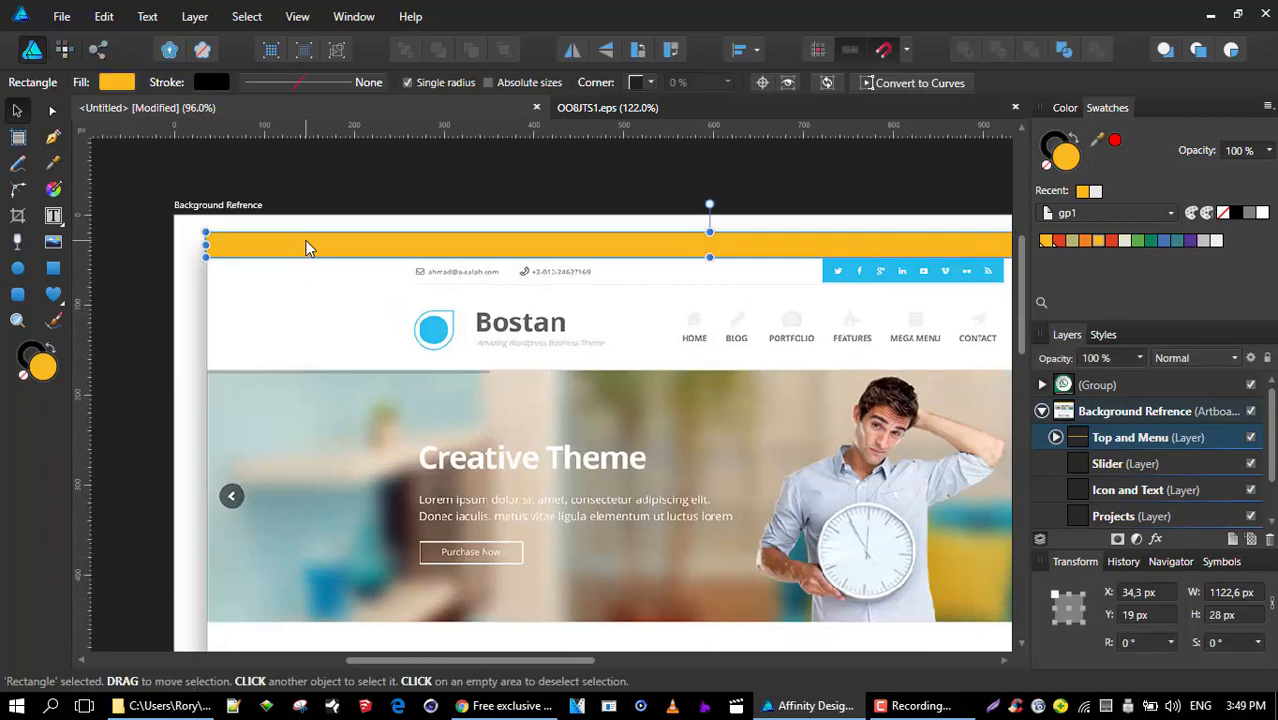
{"action": "left_click", "coordinate": [1139, 357]}
{"action": "left_click_drag", "start_coordinate": [1133, 370], "coordinate": [1078, 377]}
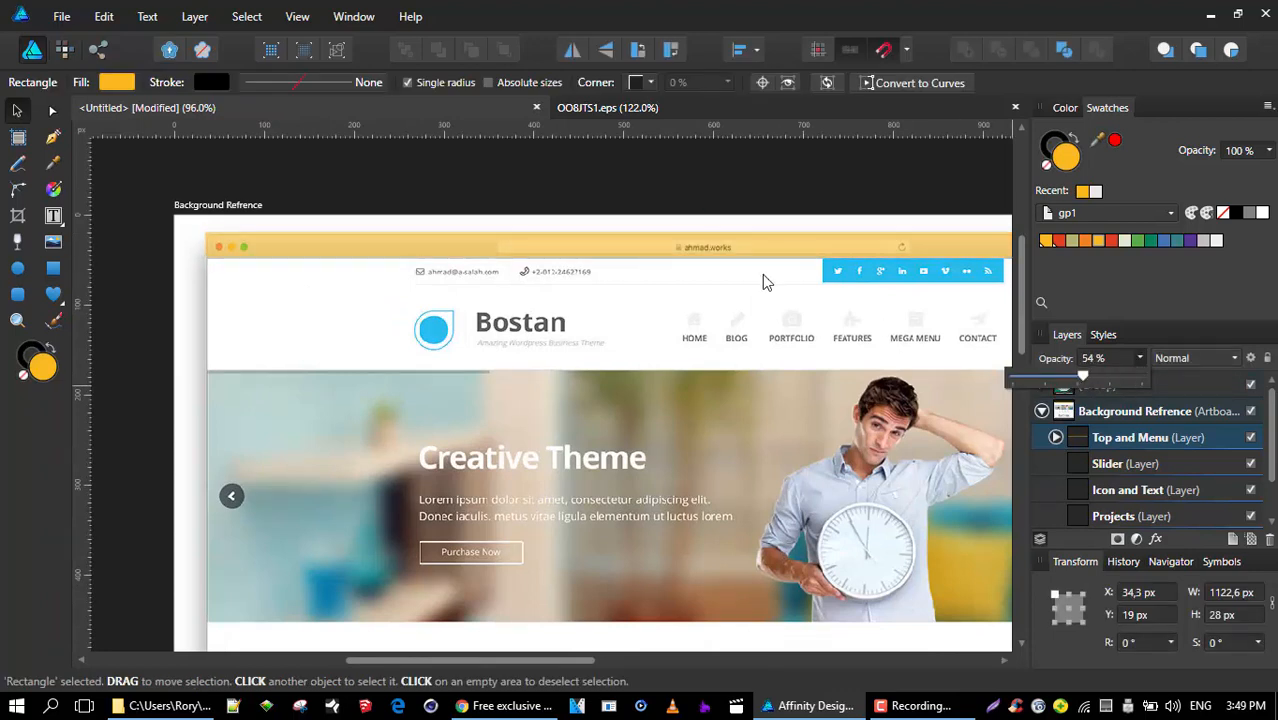
- Draw a second yellow rectangle about 458 by 13 px over the reference's address field inside the title bar
{"action": "scroll", "coordinate": [742, 240], "scroll_direction": "up", "scroll_amount": 3}
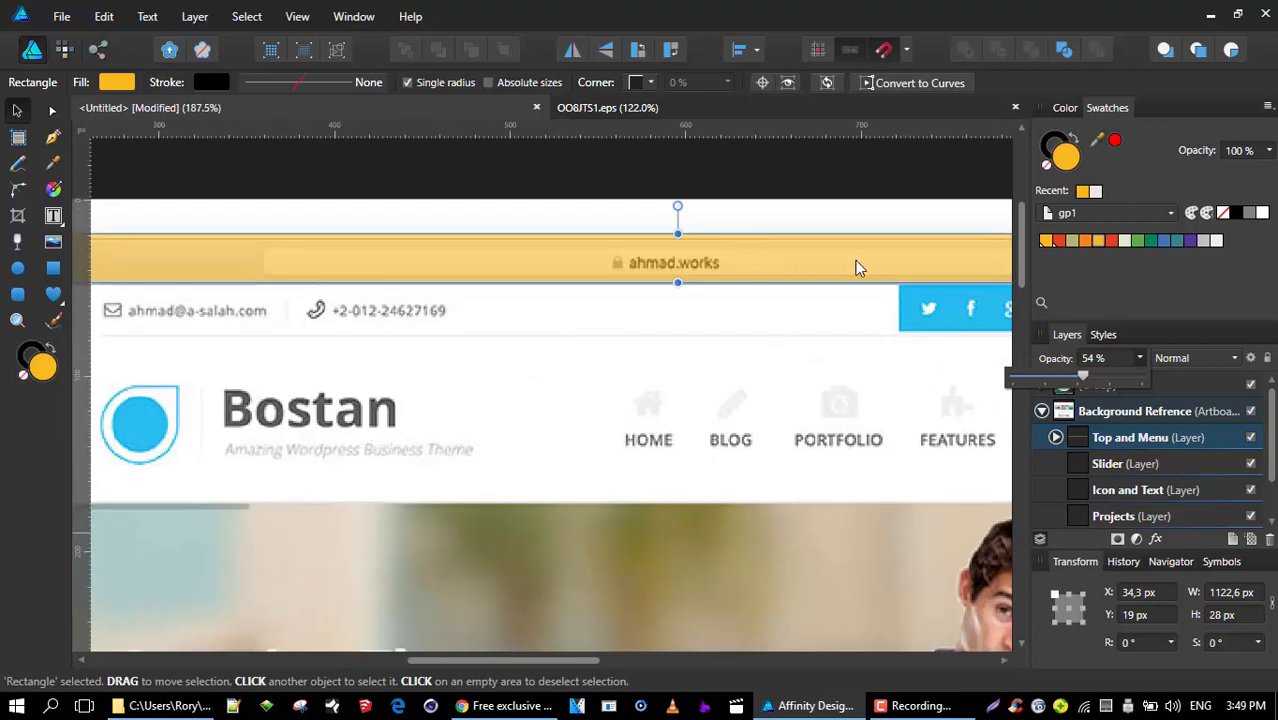
{"action": "scroll", "coordinate": [855, 266], "scroll_direction": "down", "scroll_amount": 1}
{"action": "scroll", "coordinate": [528, 265], "scroll_direction": "down", "scroll_amount": 2}
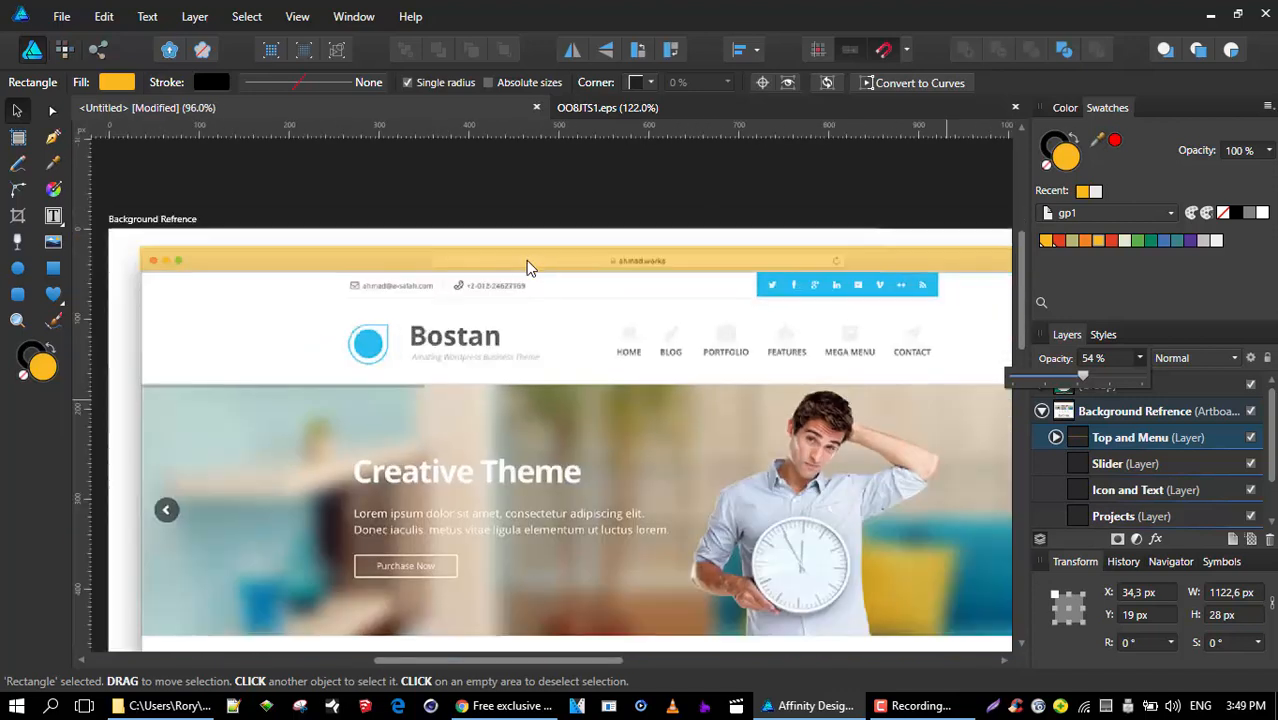
{"action": "scroll", "coordinate": [745, 290], "scroll_direction": "up", "scroll_amount": 1}
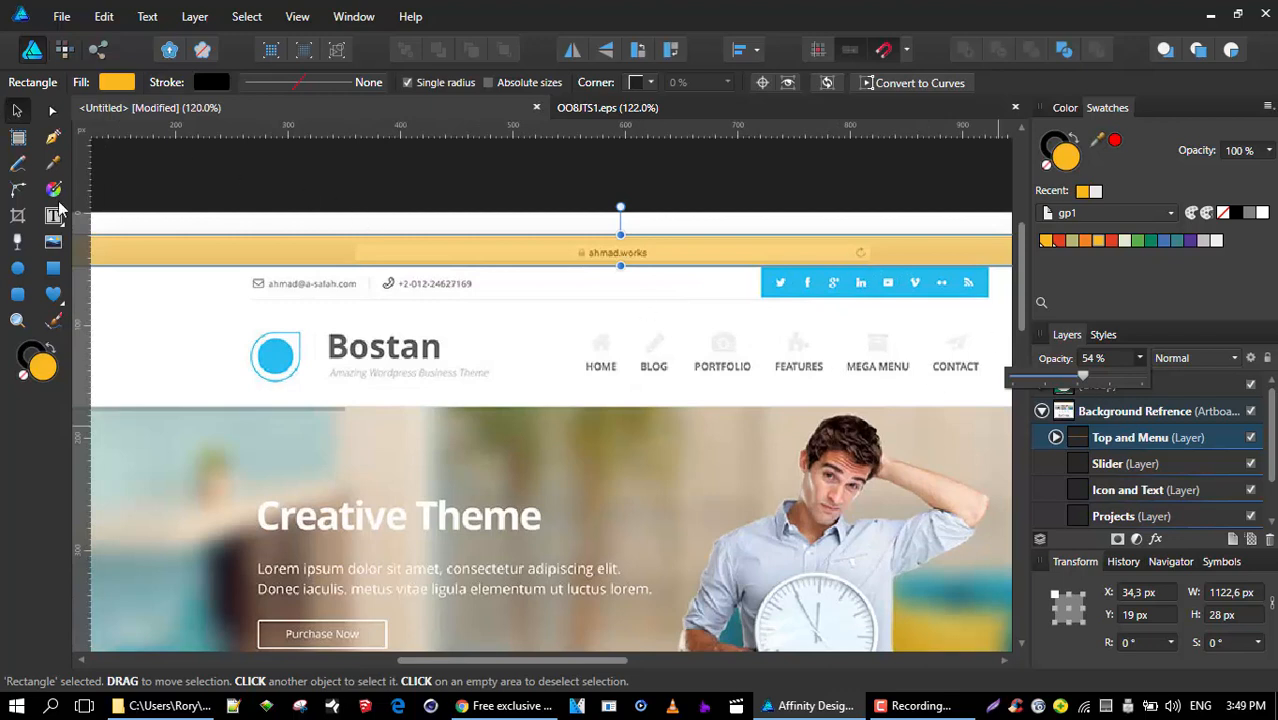
{"action": "left_click", "coordinate": [53, 268]}
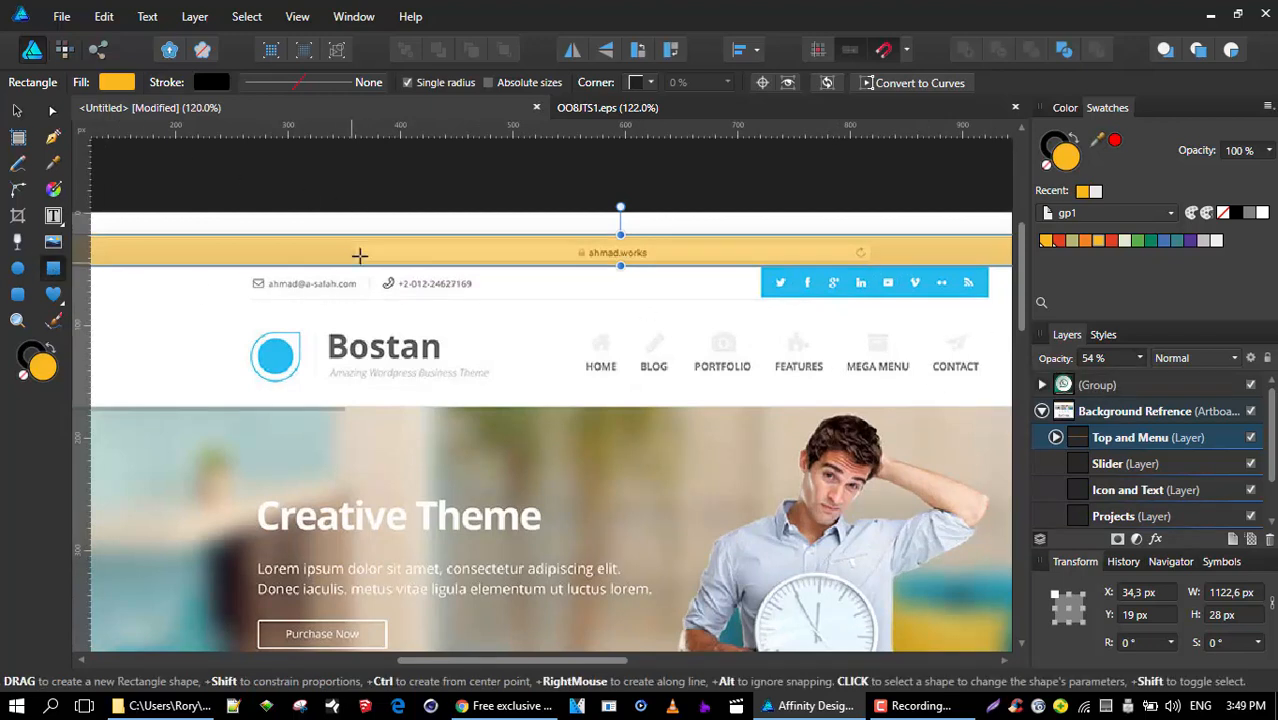
{"action": "left_click_drag", "start_coordinate": [353, 244], "coordinate": [868, 258]}
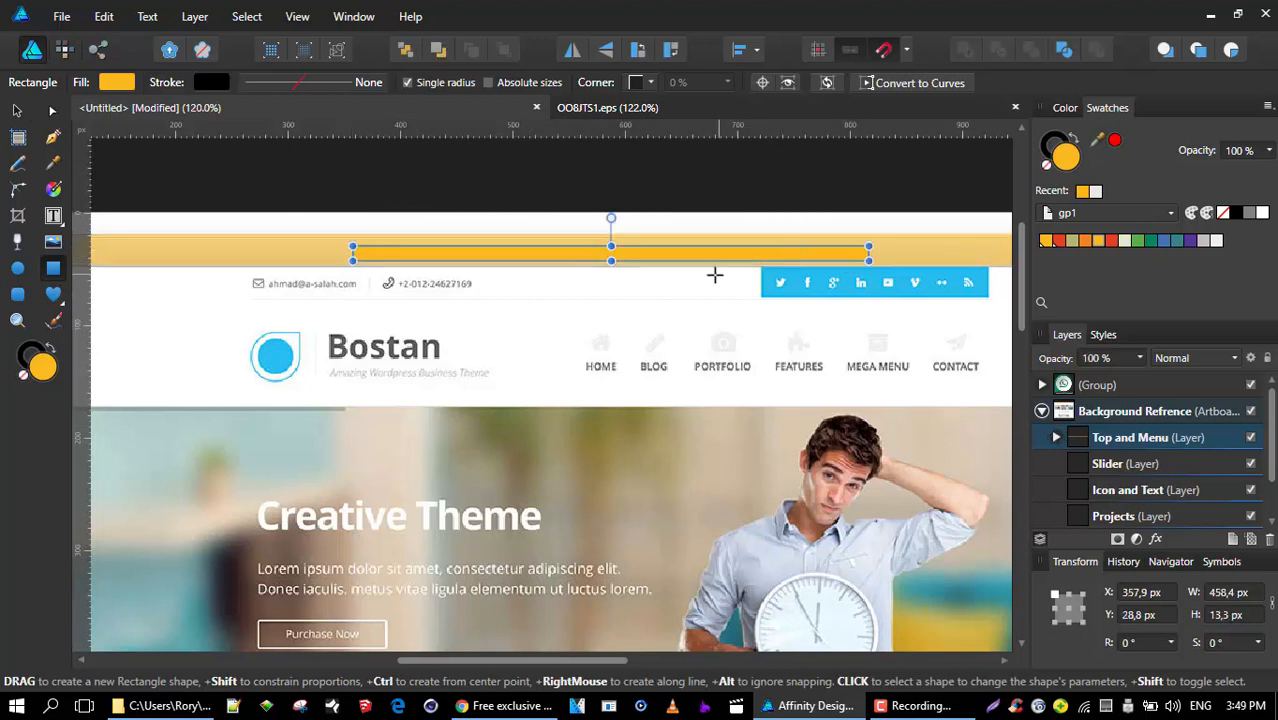
- Stretch the address field rectangle upward to a height of about 16.5 px and fill it with the palette's light grey swatch
{"action": "scroll", "coordinate": [713, 274], "scroll_direction": "up", "scroll_amount": 3}
{"action": "left_click_drag", "start_coordinate": [552, 226], "coordinate": [552, 222]}
{"action": "left_click", "coordinate": [1207, 241]}
{"action": "scroll", "coordinate": [716, 258], "scroll_direction": "down", "scroll_amount": 5}
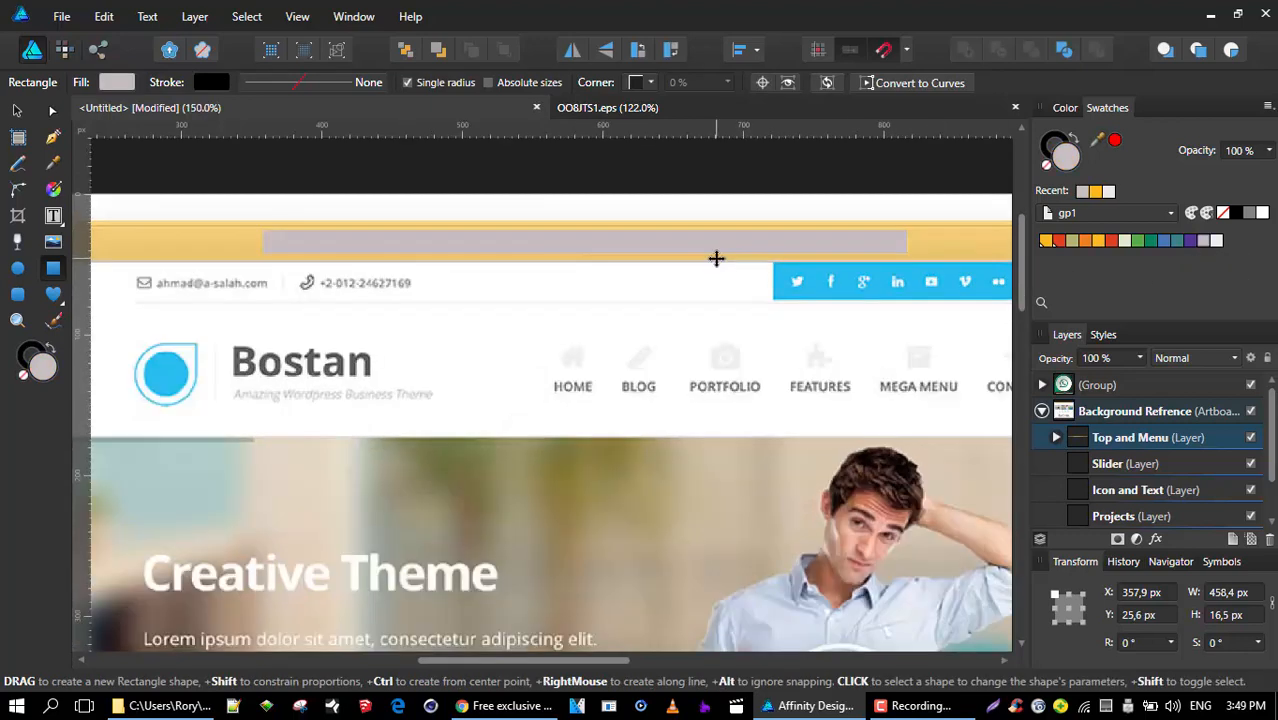
{"action": "scroll", "coordinate": [716, 258], "scroll_direction": "up", "scroll_amount": 1}
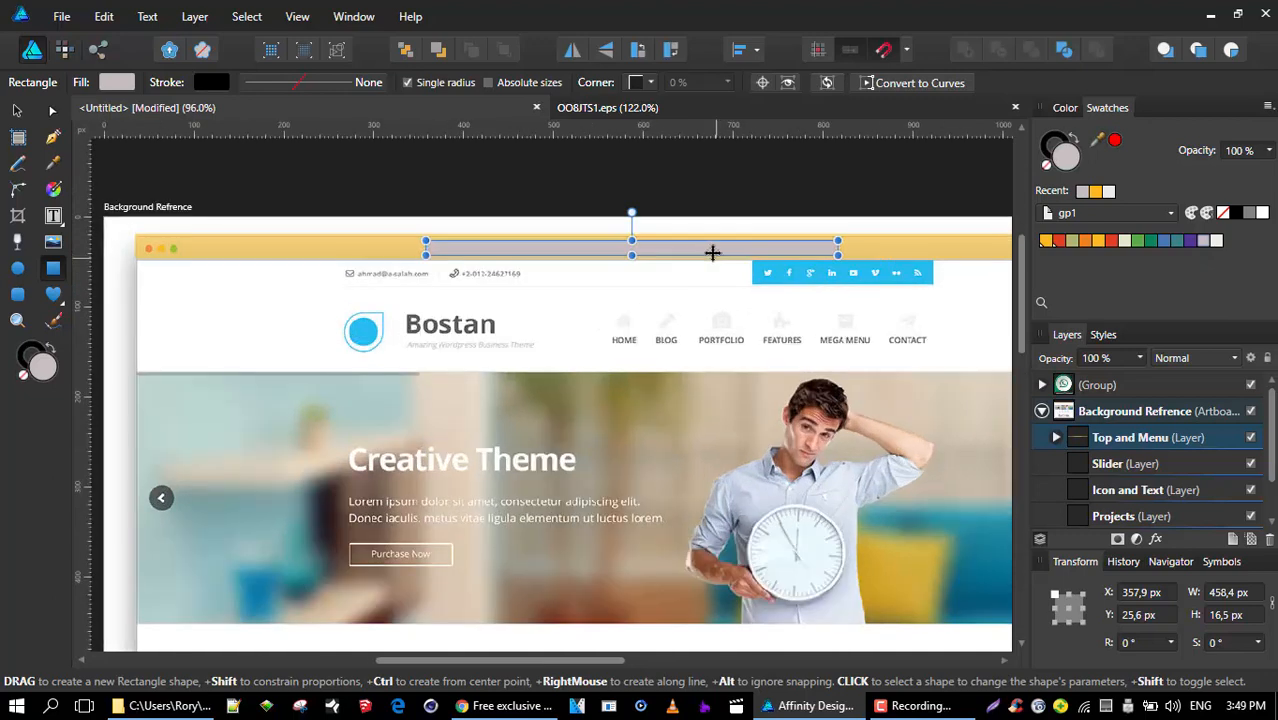
- Try the Concave and Straight corner styles on the address field rectangle and settle on Rounded corners
{"action": "left_click", "coordinate": [17, 111]}
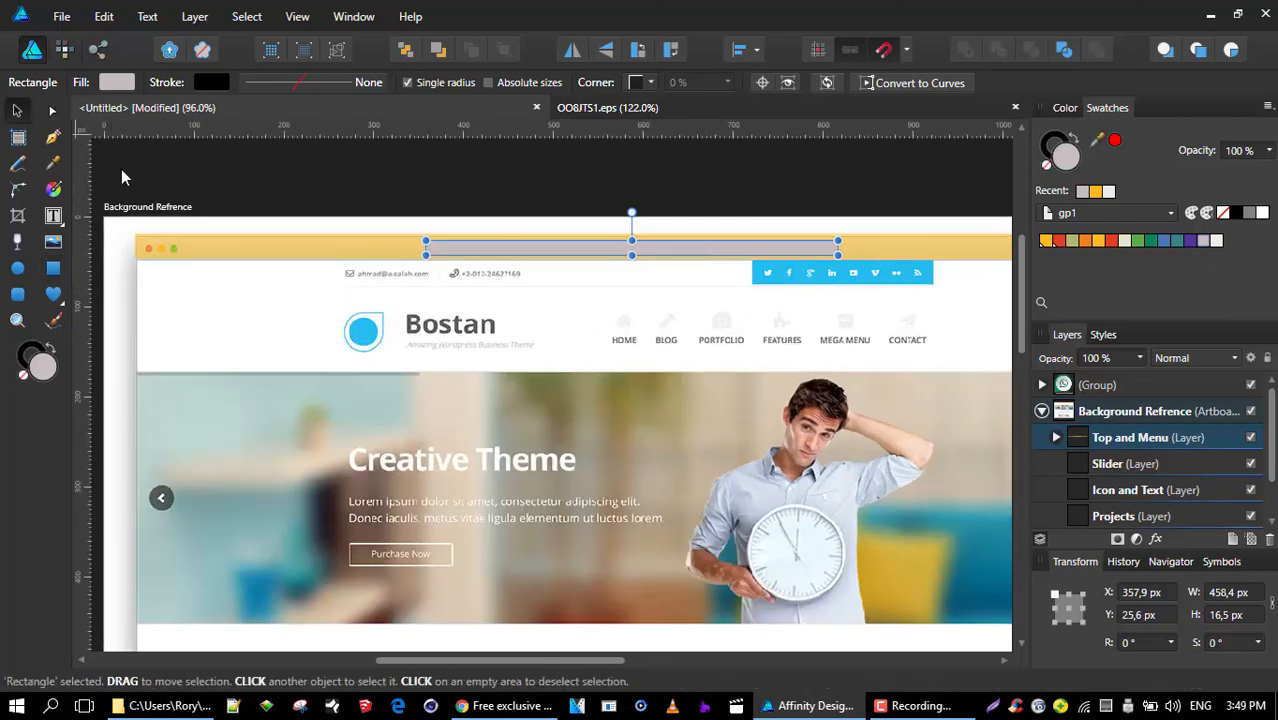
{"action": "scroll", "coordinate": [456, 260], "scroll_direction": "up", "scroll_amount": 4}
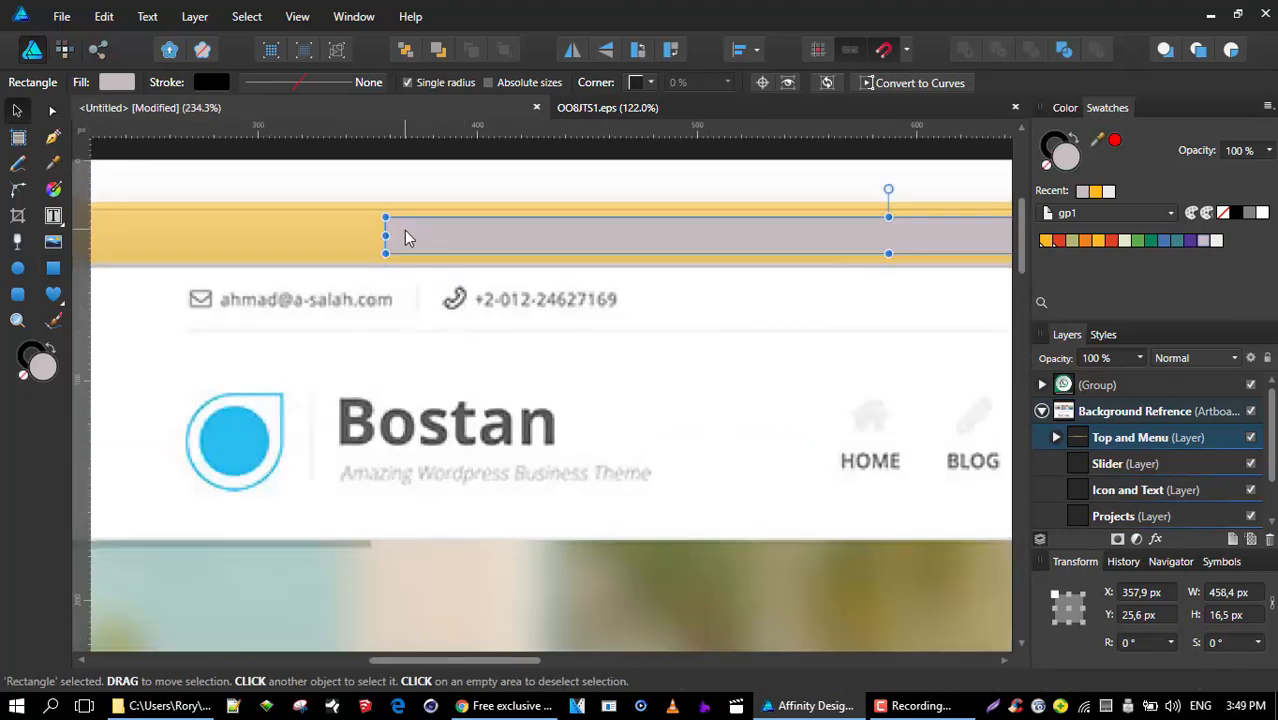
{"action": "scroll", "coordinate": [404, 230], "scroll_direction": "up", "scroll_amount": 3}
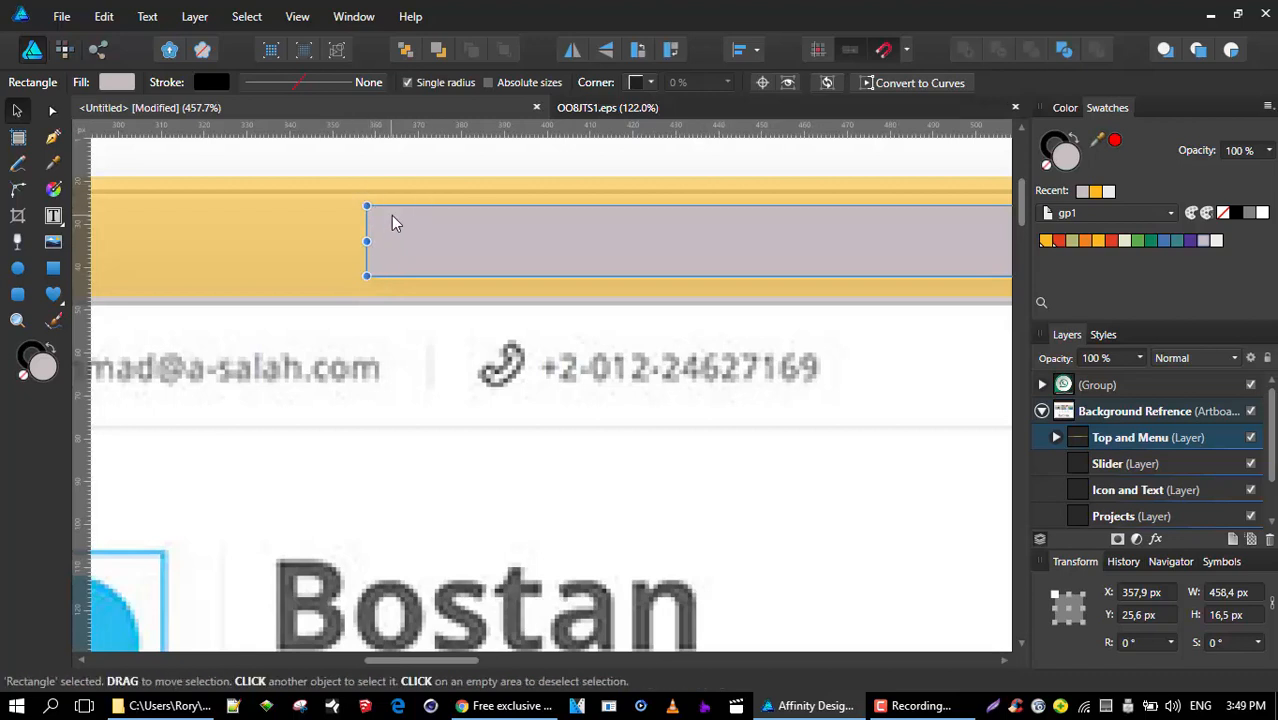
{"action": "left_click", "coordinate": [636, 84]}
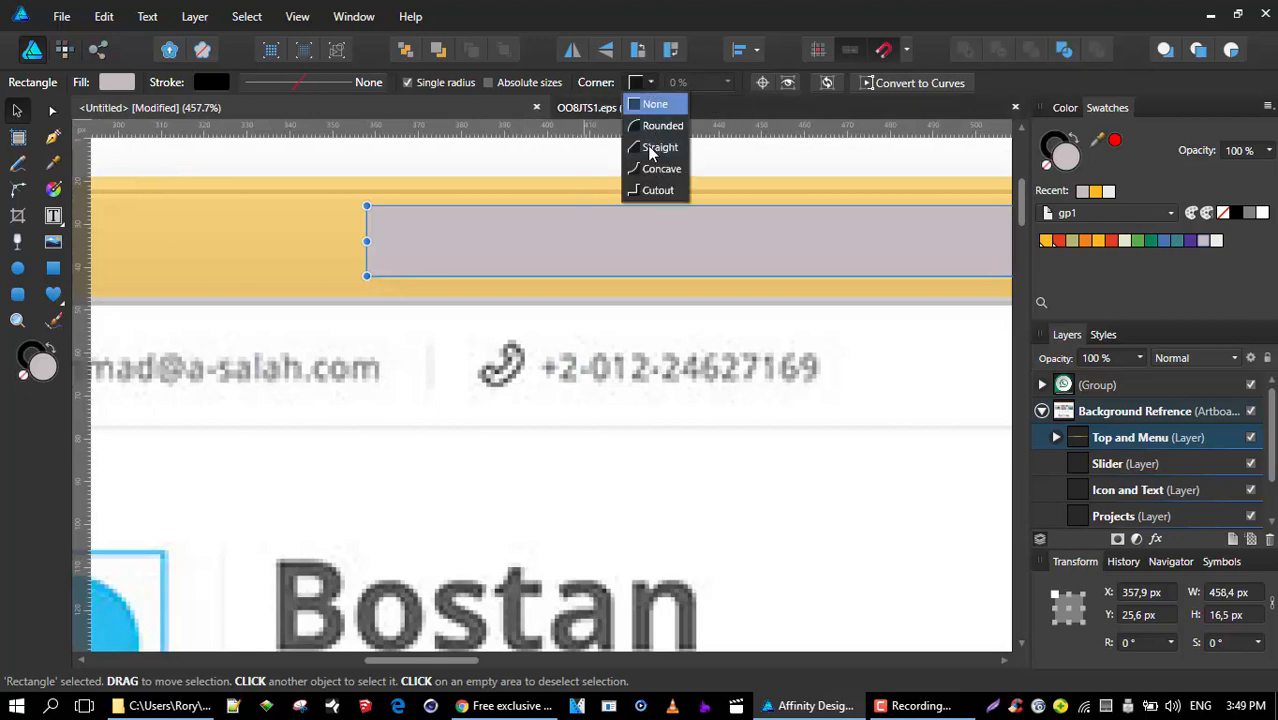
{"action": "left_click", "coordinate": [648, 164]}
{"action": "left_click", "coordinate": [651, 88]}
{"action": "left_click", "coordinate": [643, 143]}
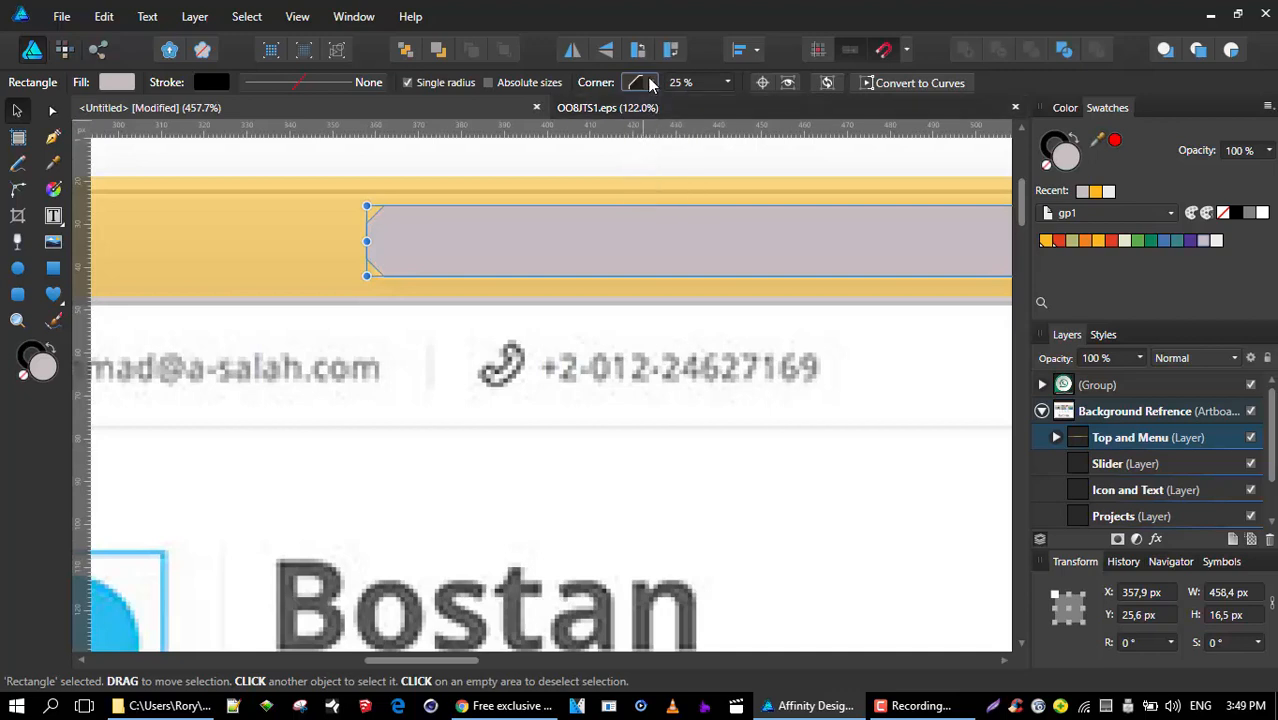
{"action": "left_click", "coordinate": [650, 84]}
{"action": "left_click", "coordinate": [643, 126]}
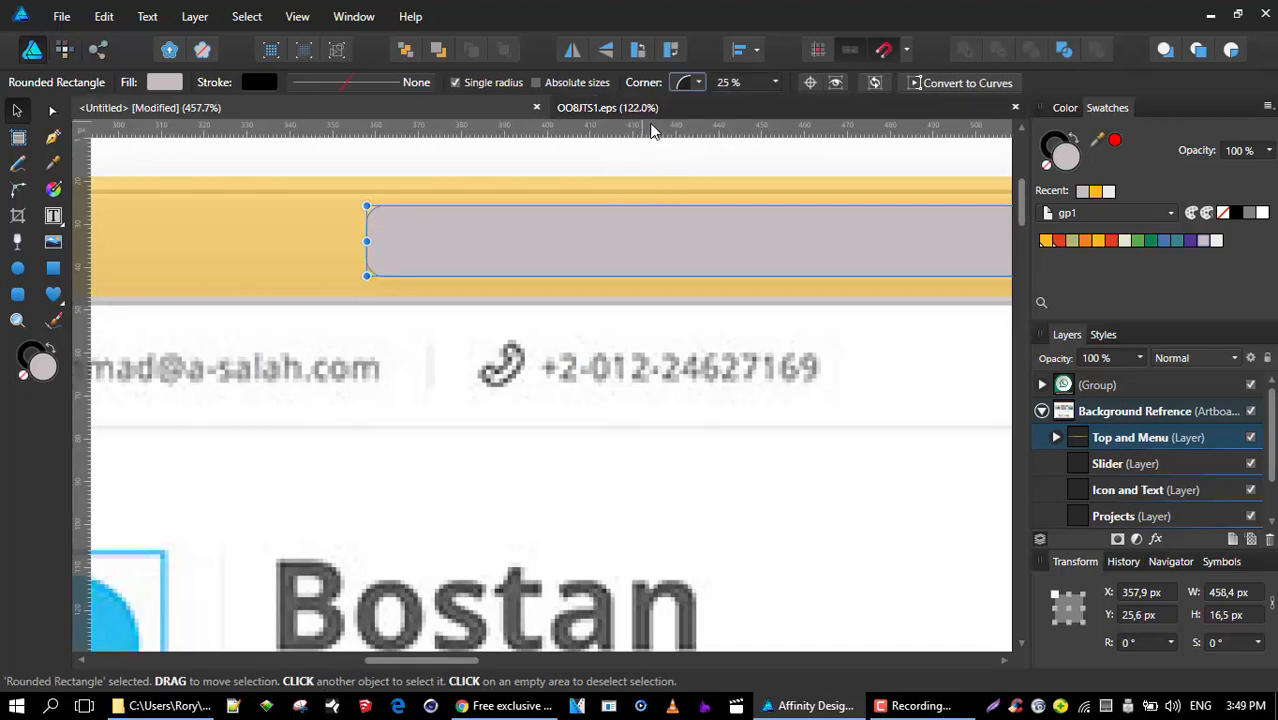
- Set the corner radius of the address field rectangle to 10% and deselect it
{"action": "left_click", "coordinate": [738, 82]}
{"action": "type", "text": "1"}
{"action": "key", "text": "Return"}
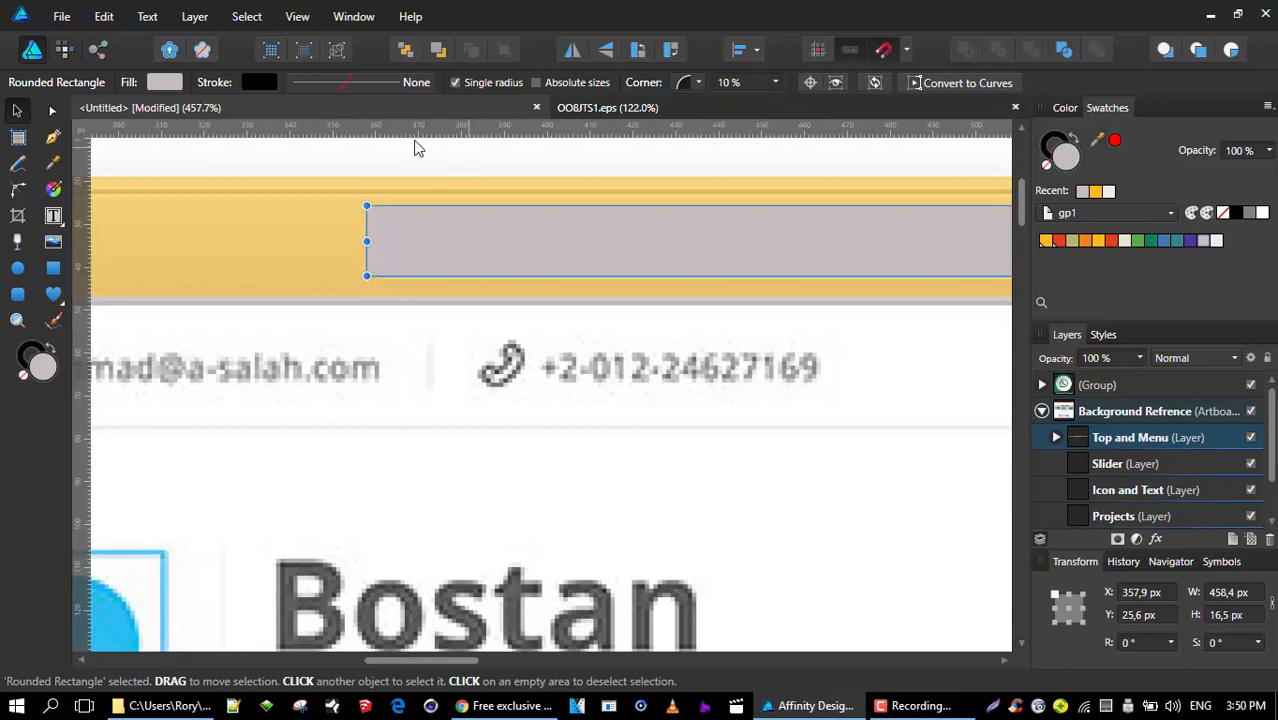
{"action": "left_click", "coordinate": [392, 200]}
{"action": "left_click", "coordinate": [395, 220]}
{"action": "left_click", "coordinate": [391, 345]}
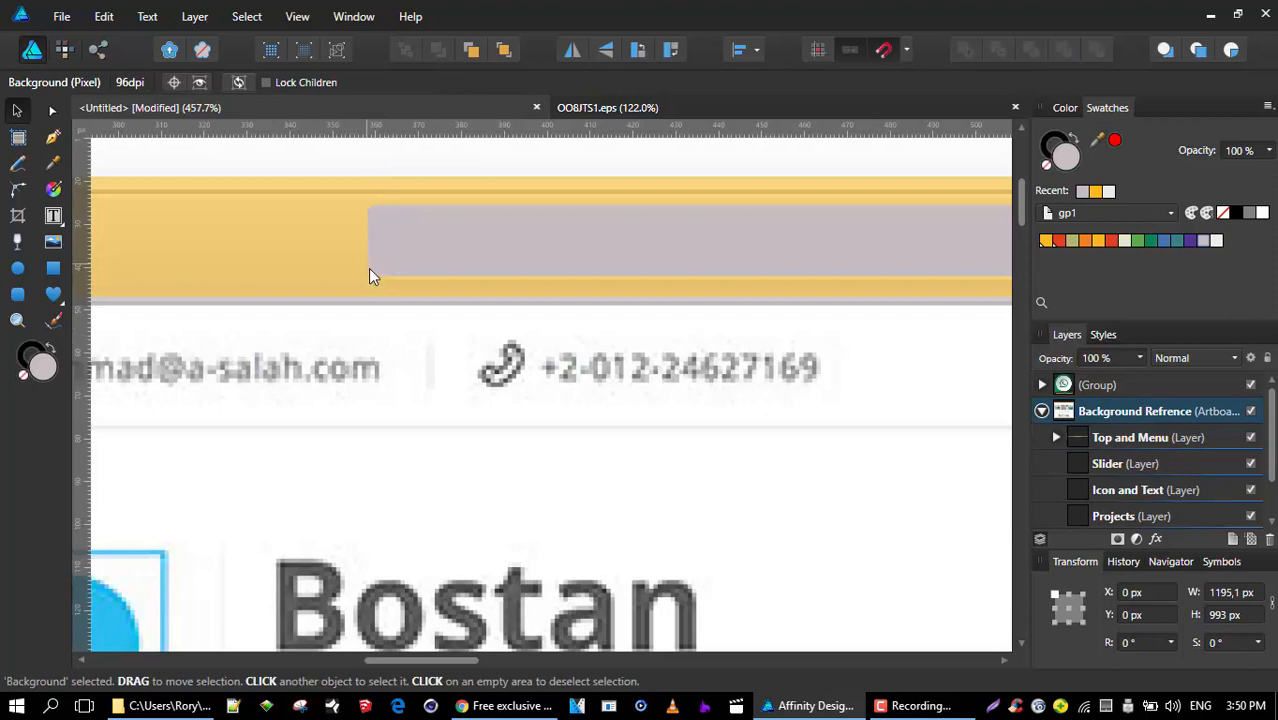
- Make Top and Menu the active layer for drawing the window buttons
{"action": "scroll", "coordinate": [368, 268], "scroll_direction": "down", "scroll_amount": 8}
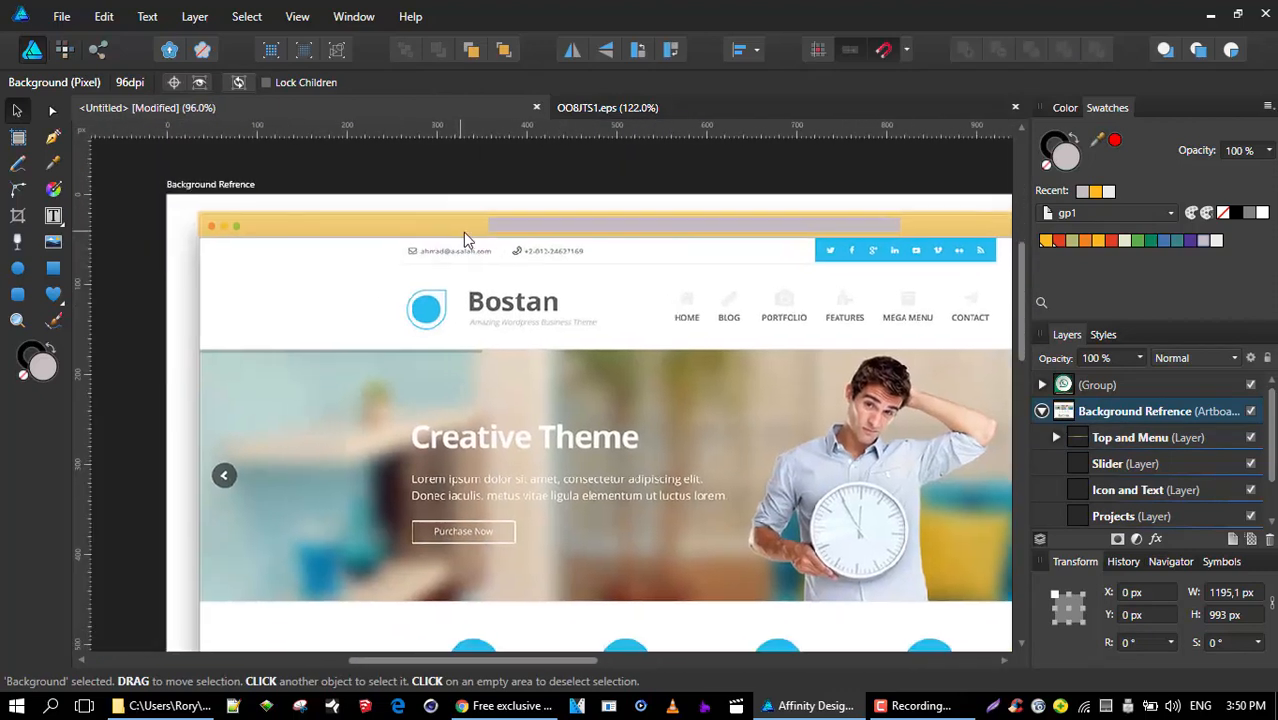
{"action": "scroll", "coordinate": [274, 221], "scroll_direction": "up", "scroll_amount": 5}
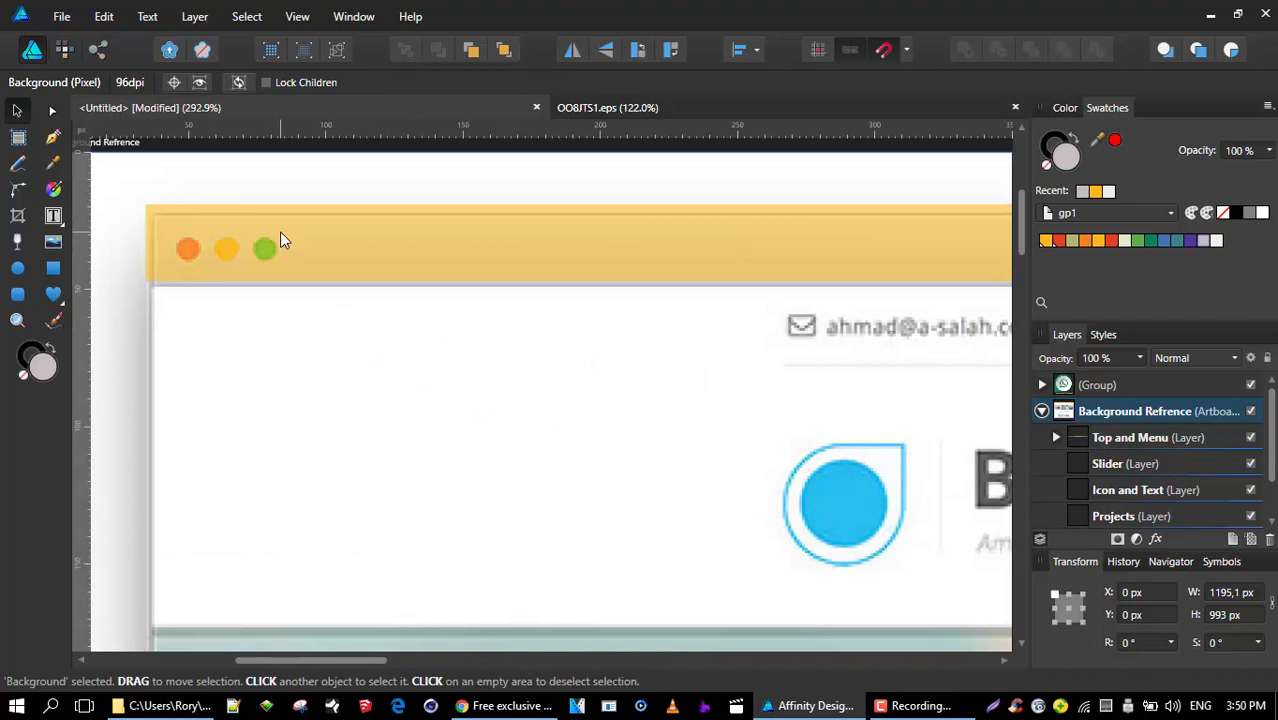
{"action": "scroll", "coordinate": [280, 235], "scroll_direction": "up", "scroll_amount": 1}
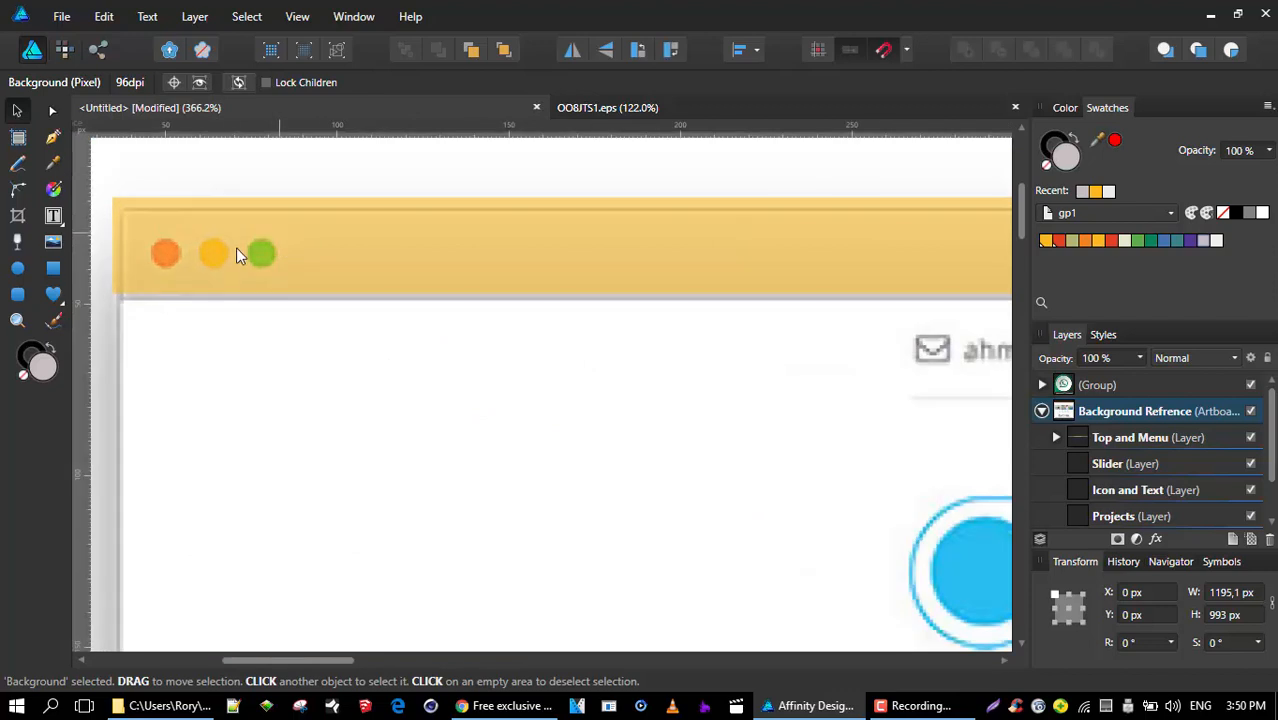
{"action": "left_click", "coordinate": [17, 268]}
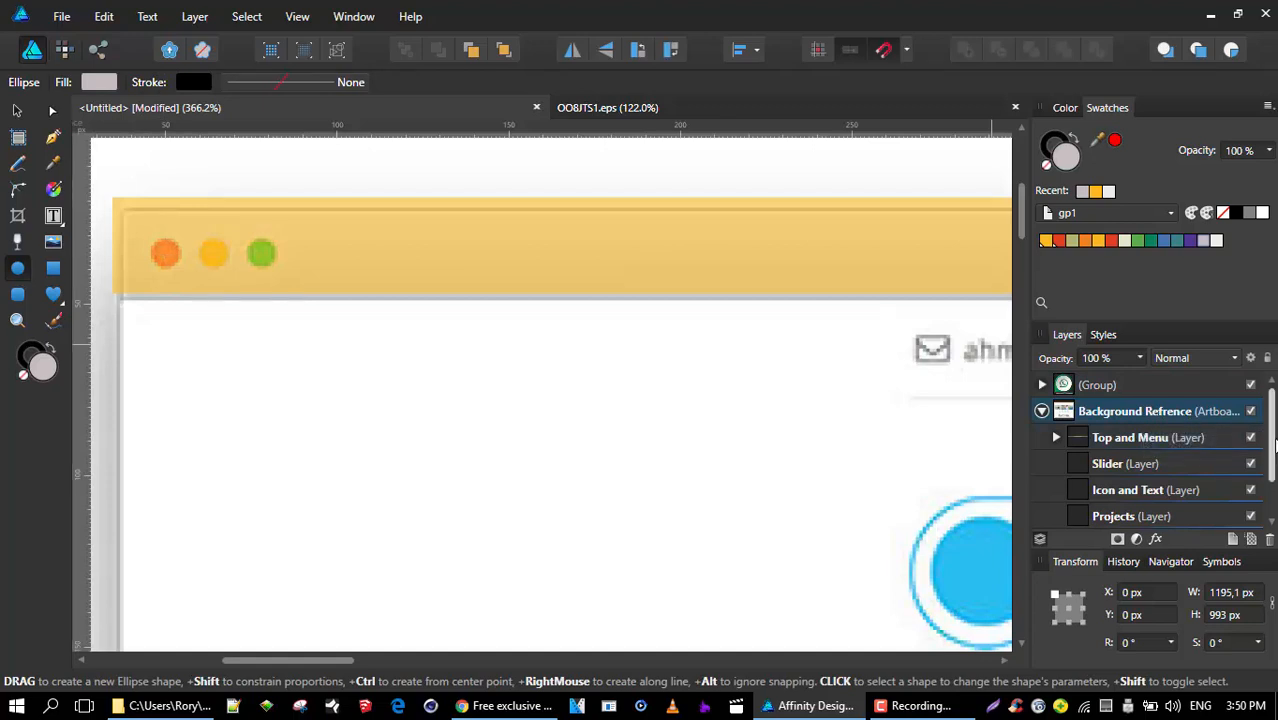
{"action": "left_click", "coordinate": [1158, 443]}
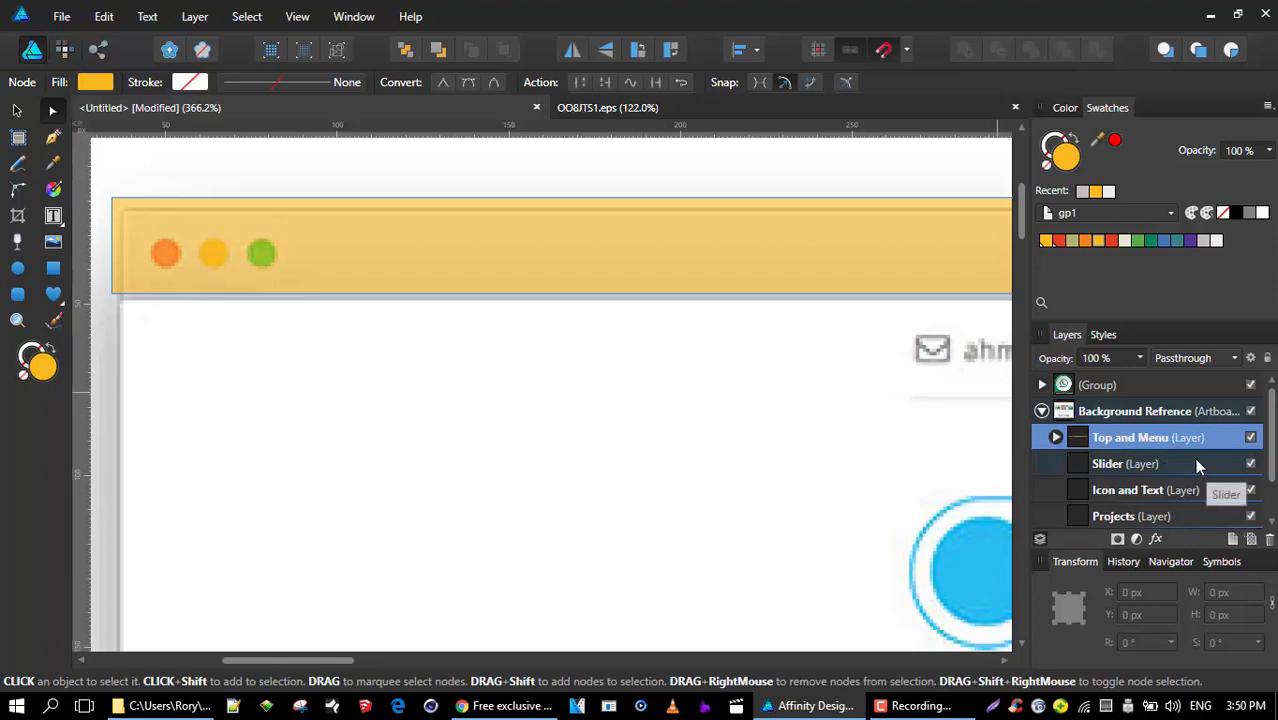
{"action": "left_click_drag", "start_coordinate": [925, 388], "coordinate": [349, 372]}
{"action": "left_click", "coordinate": [17, 110]}
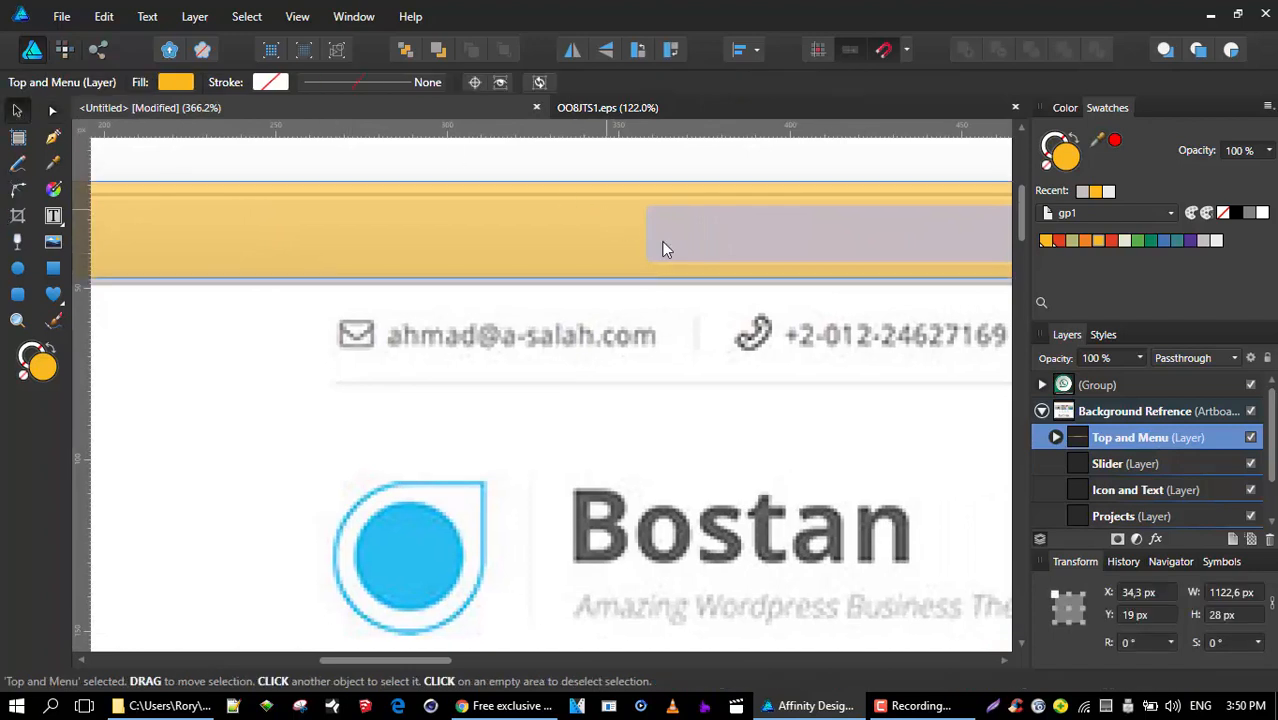
{"action": "left_click", "coordinate": [696, 237]}
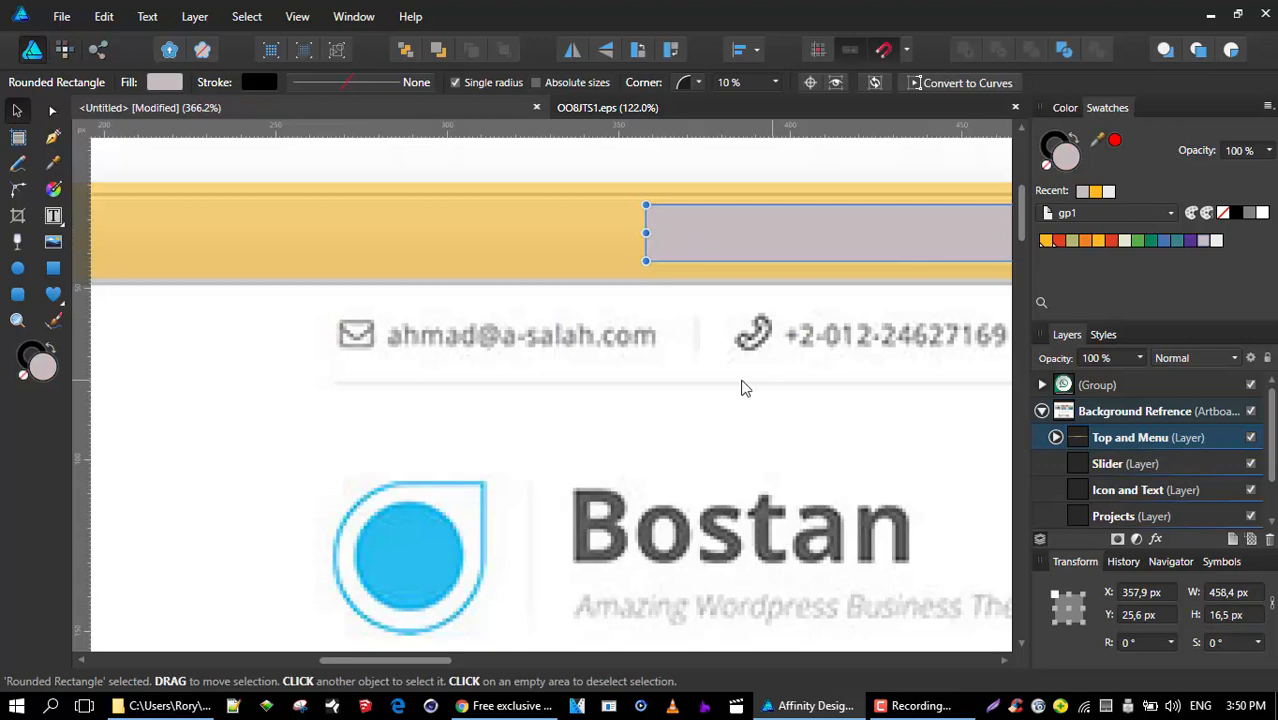
{"action": "left_click", "coordinate": [1141, 437]}
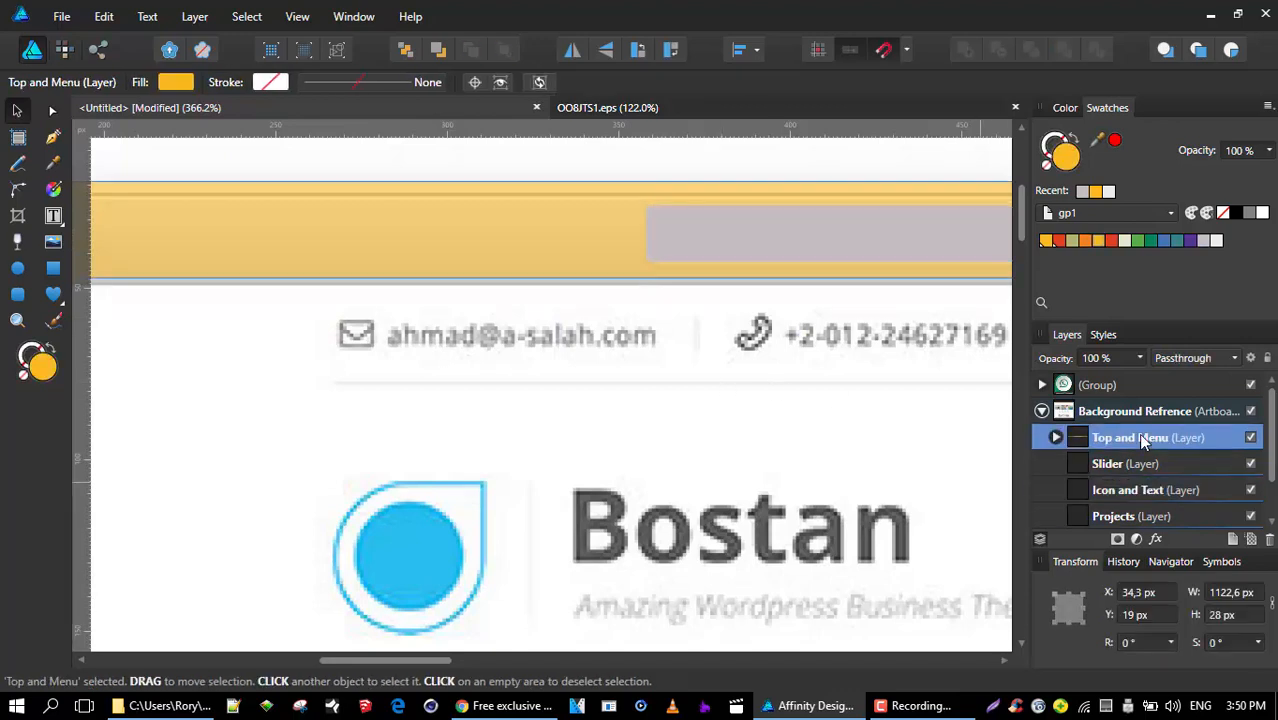
- Draw a circle about 8.9 px wide over the reference's orange window button and fill it with the red swatch
{"action": "scroll", "coordinate": [616, 420], "scroll_direction": "down", "scroll_amount": 3}
{"action": "scroll", "coordinate": [561, 286], "scroll_direction": "up", "scroll_amount": 3}
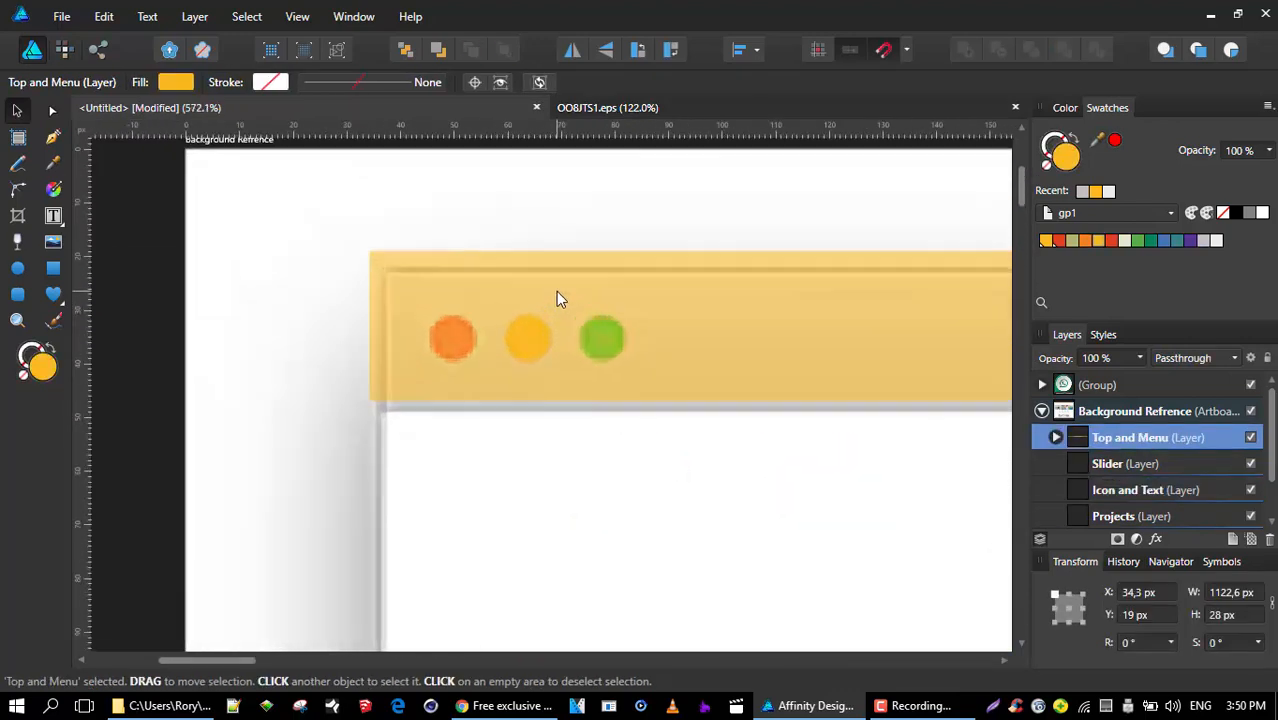
{"action": "left_click", "coordinate": [21, 268]}
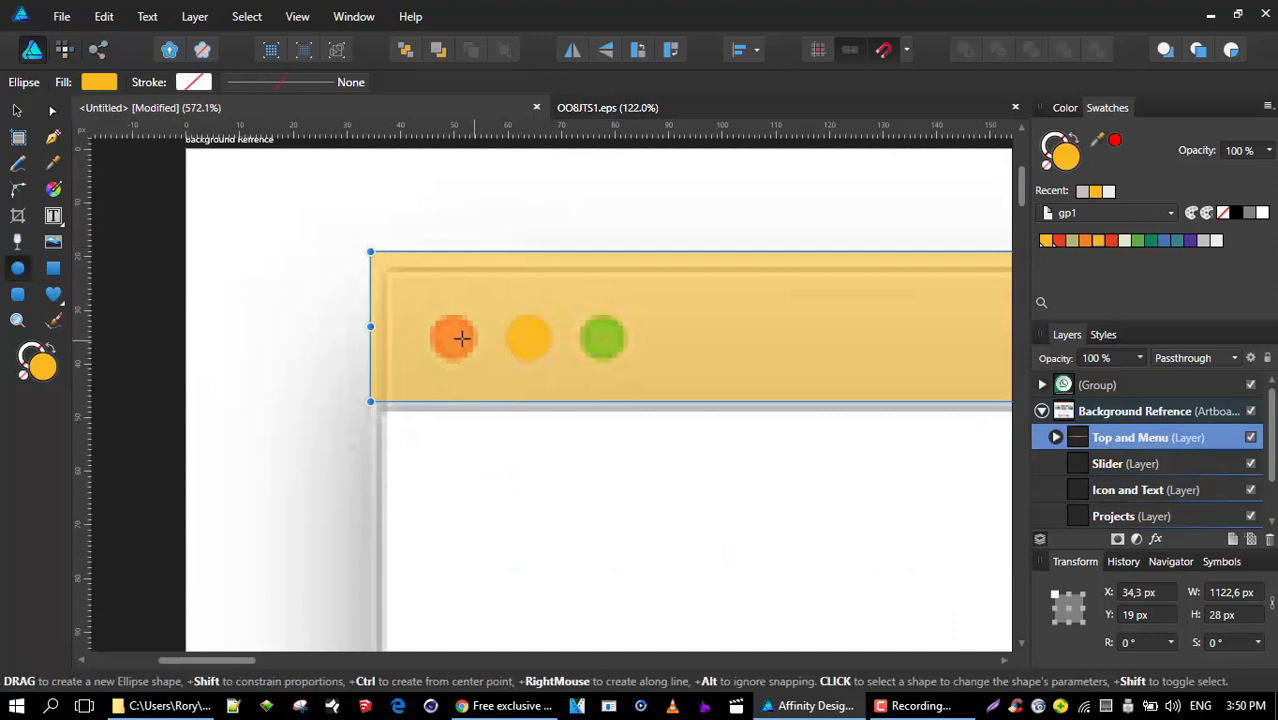
{"action": "mouse_move", "coordinate": [449, 337]}
{"action": "left_mouse_down"}
{"action": "mouse_move", "coordinate": [524, 383]}
{"action": "mouse_move", "coordinate": [439, 336]}
{"action": "mouse_move", "coordinate": [454, 340]}
{"action": "left_mouse_up"}
{"action": "key", "text": "v"}
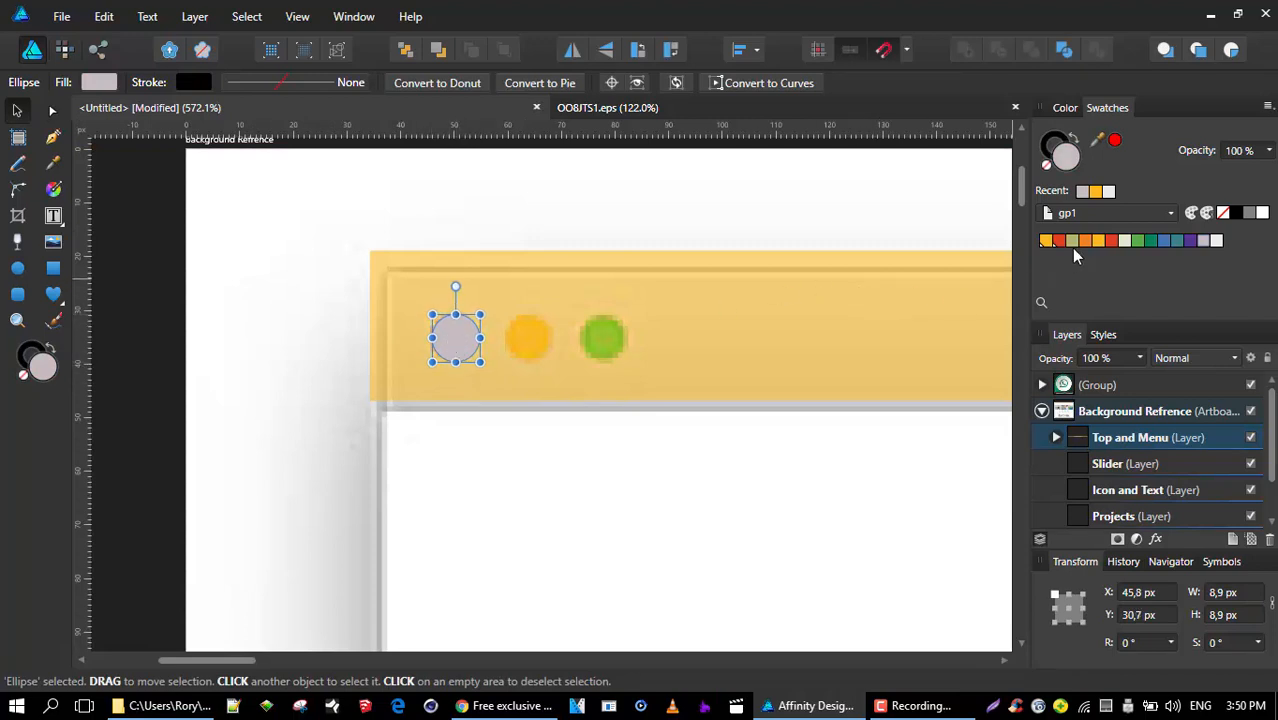
{"action": "left_click", "coordinate": [1060, 242]}
- Duplicate the red circle over the other two reference window buttons, filling the middle copy yellow and the last one green
{"action": "left_click_drag", "start_coordinate": [456, 334], "coordinate": [537, 341]}
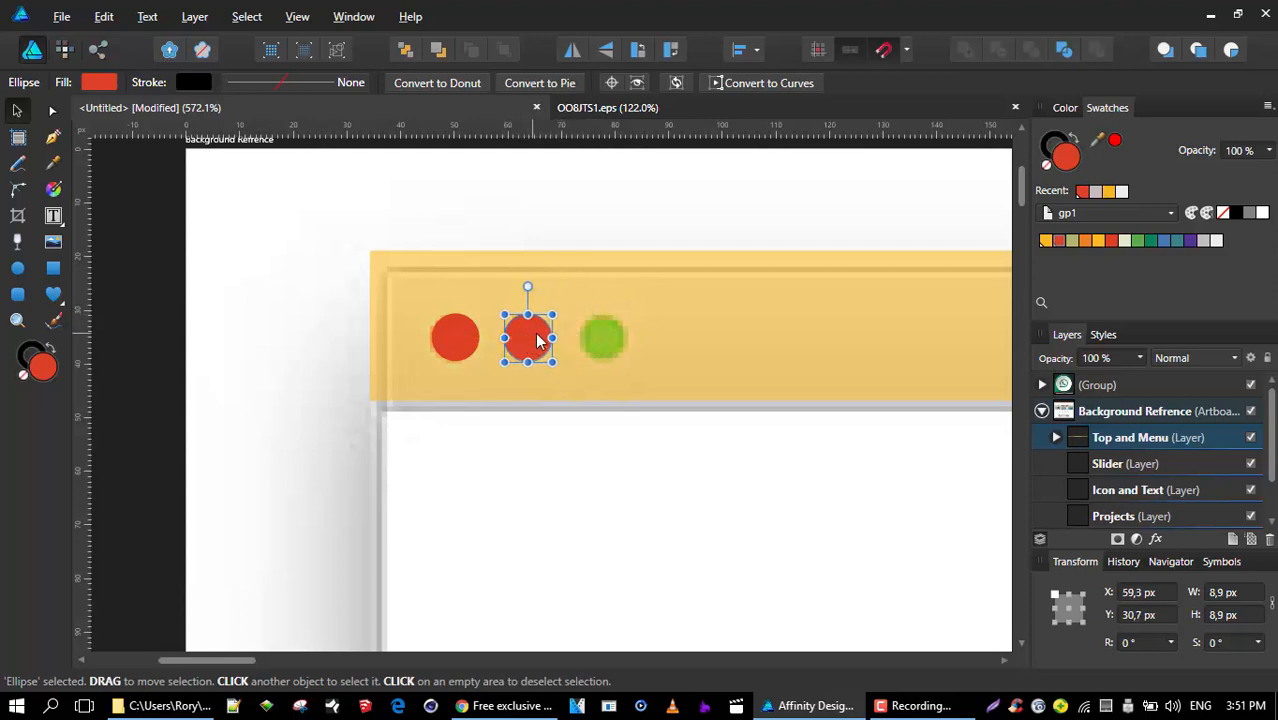
{"action": "key", "text": "alt"}
{"action": "left_click", "coordinate": [1098, 241]}
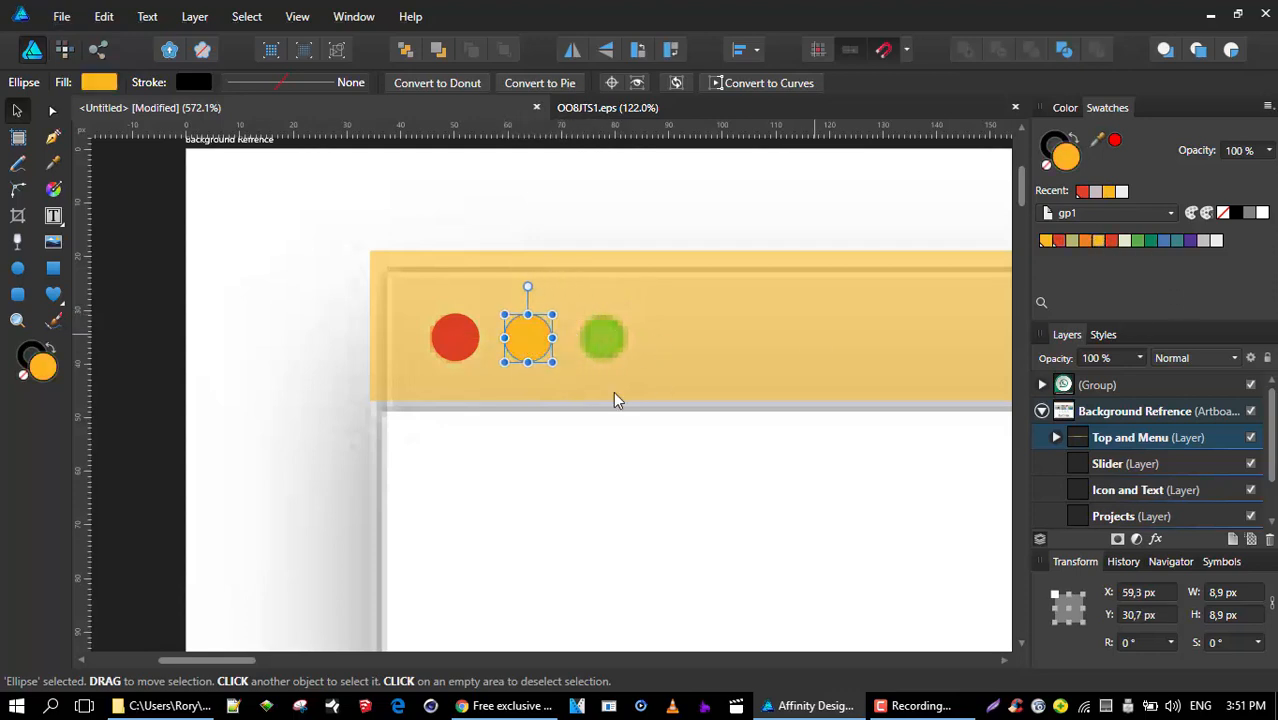
{"action": "left_click_drag", "start_coordinate": [528, 341], "coordinate": [600, 341]}
{"action": "left_click", "coordinate": [1140, 241]}
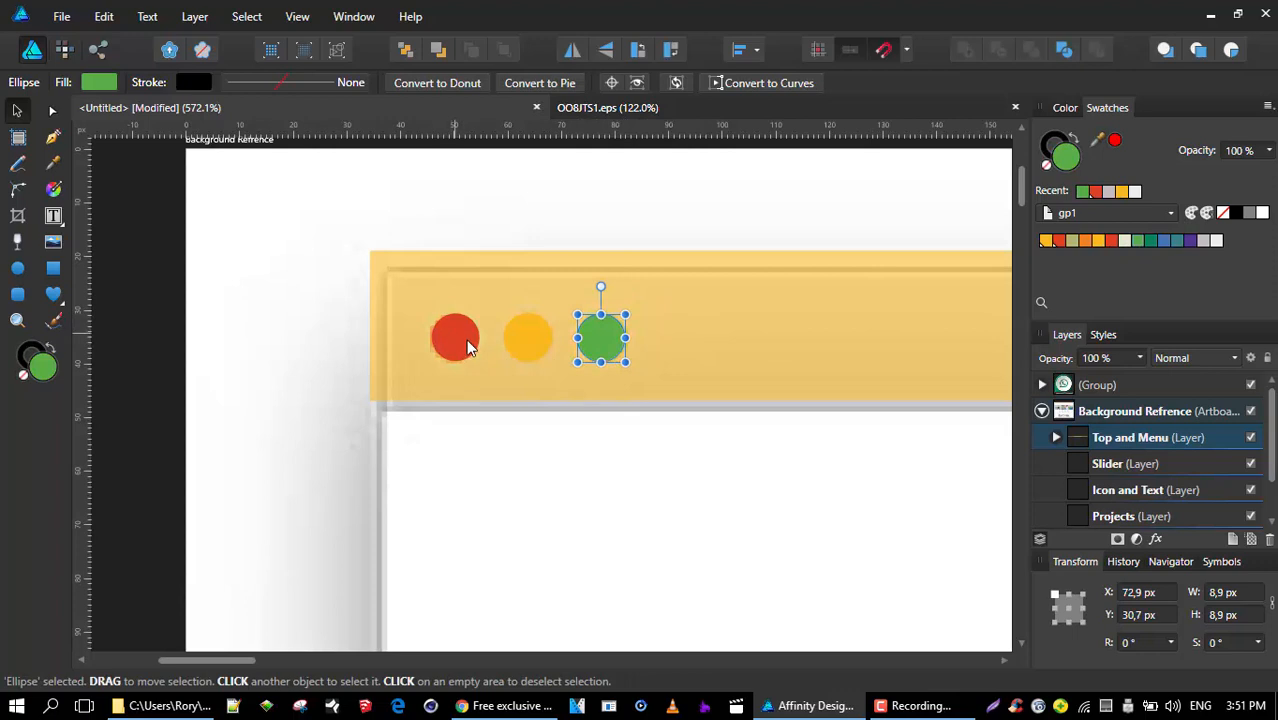
- Change the fill of the yellow title bar rectangle to the palette's light grey swatch
{"action": "scroll", "coordinate": [736, 379], "scroll_direction": "down", "scroll_amount": 5}
{"action": "left_click_drag", "start_coordinate": [762, 275], "coordinate": [457, 200]}
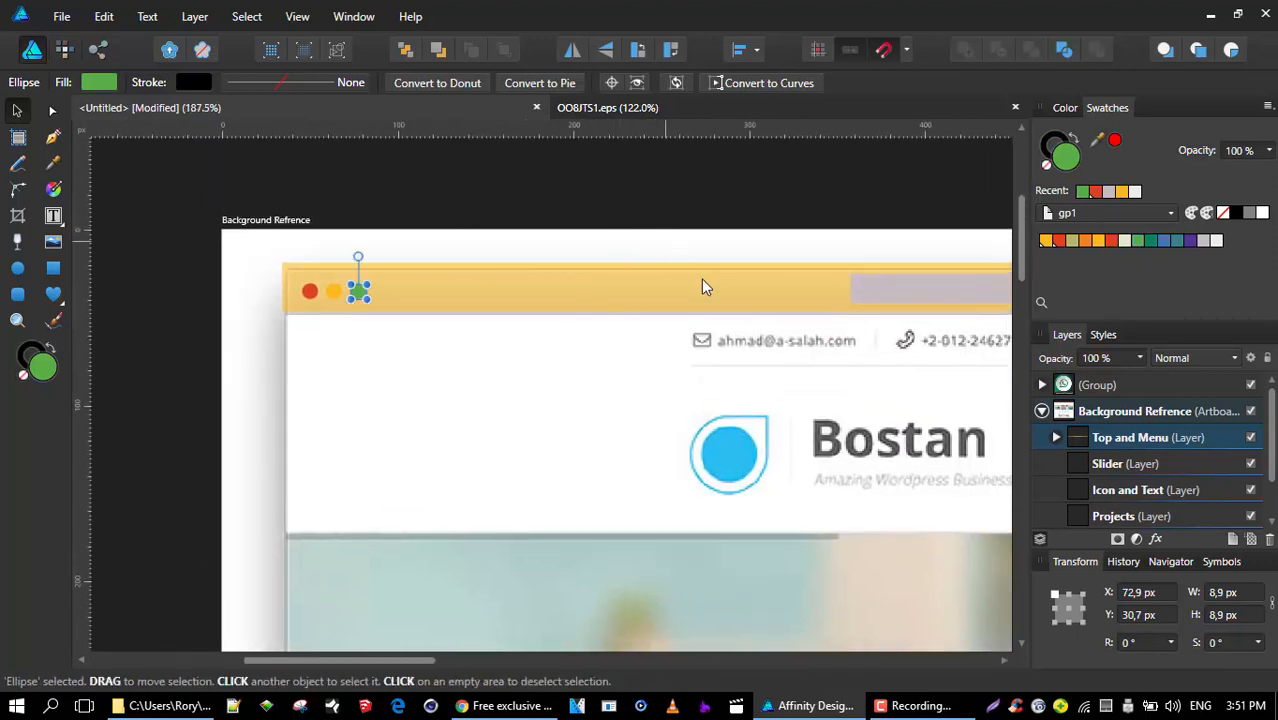
{"action": "left_click", "coordinate": [493, 290]}
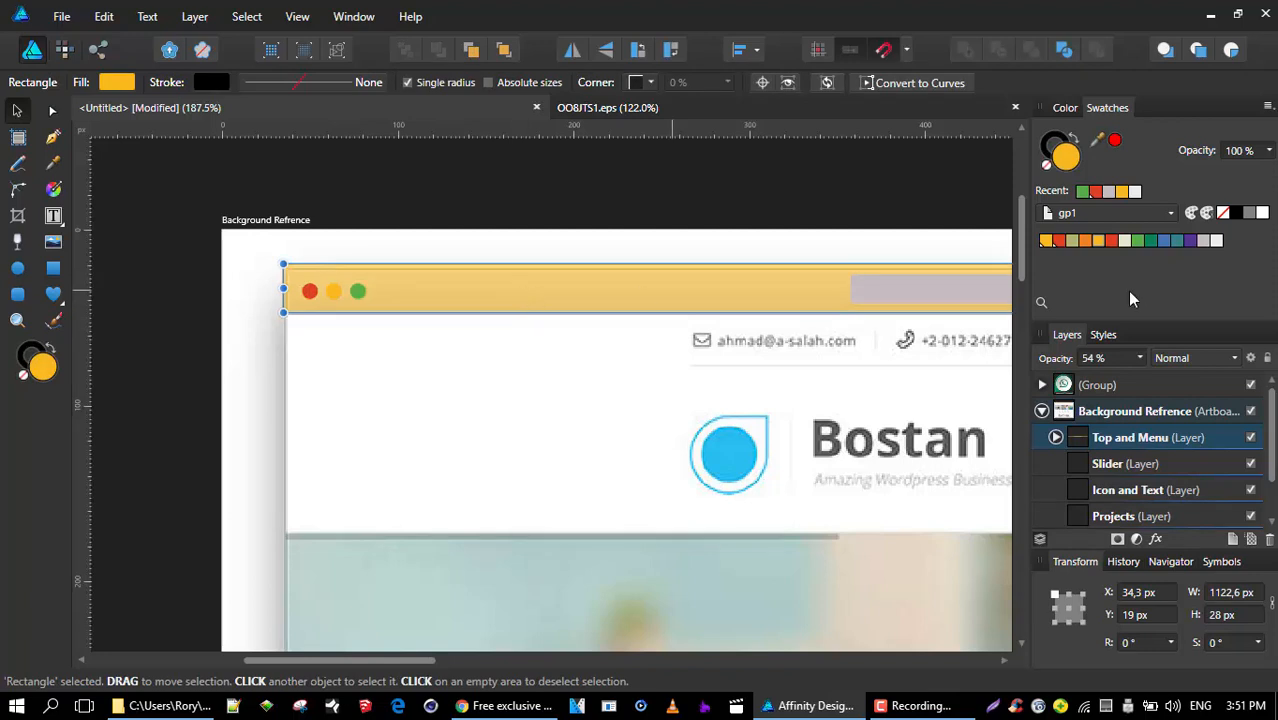
{"action": "left_click", "coordinate": [1203, 241]}
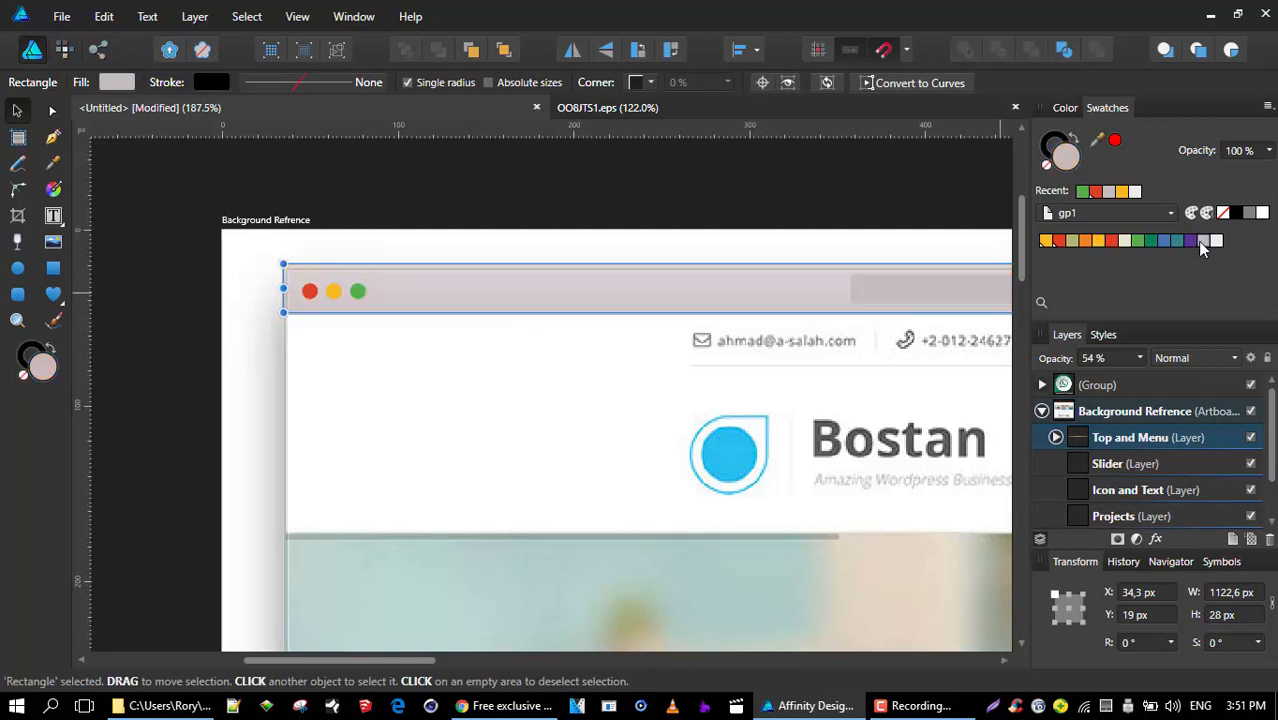
- Apply a vertical linear gradient to the title bar rectangle from its top edge to its bottom edge, and deselect it
{"action": "left_click", "coordinate": [53, 190]}
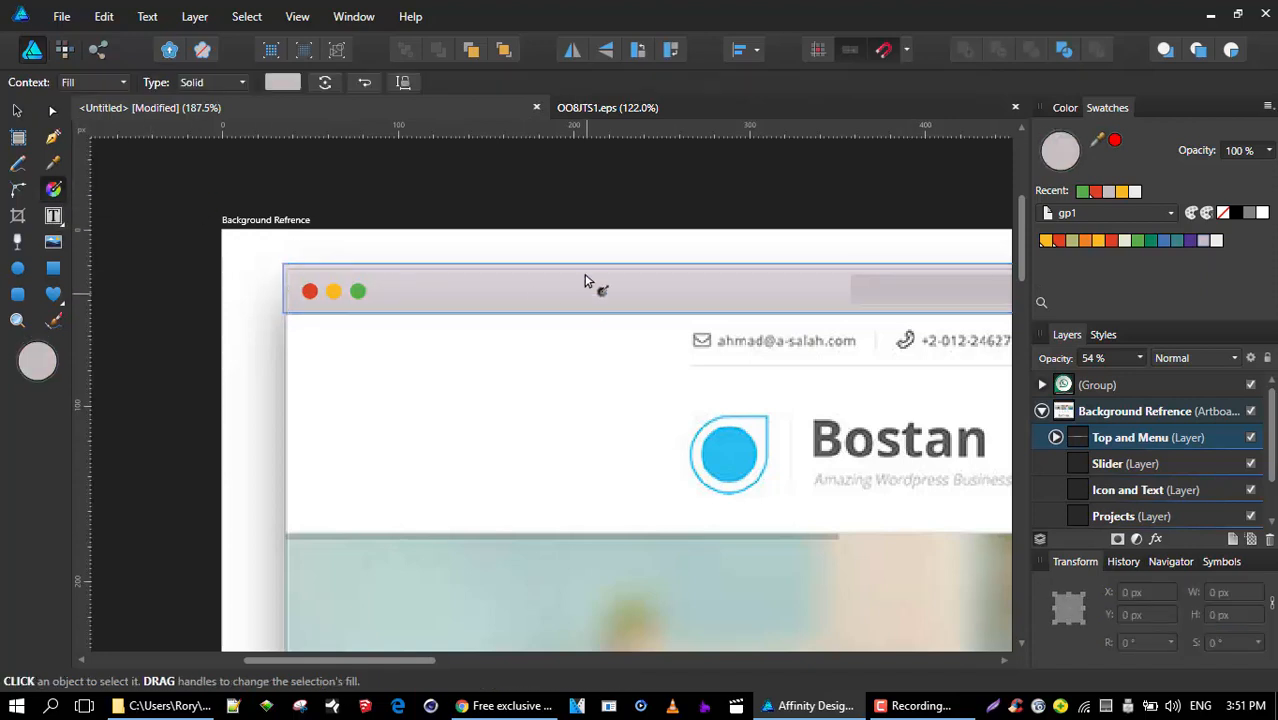
{"action": "left_click_drag", "start_coordinate": [584, 268], "coordinate": [584, 316]}
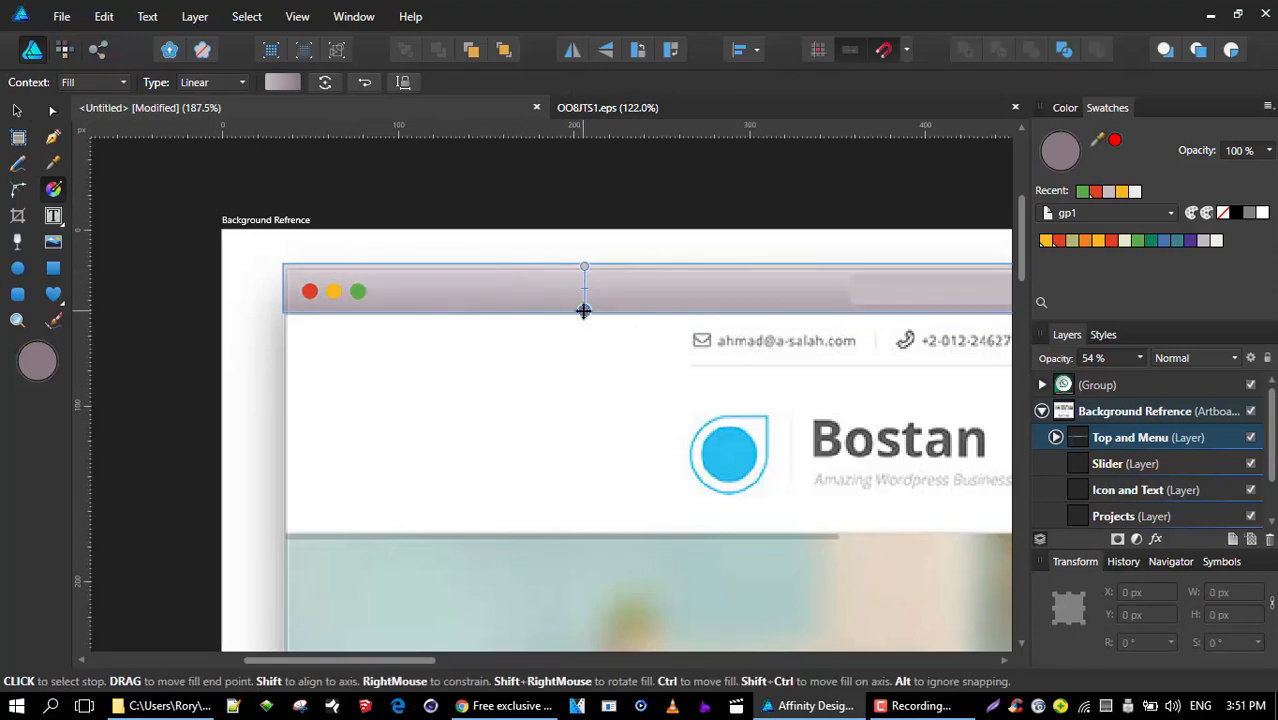
{"action": "left_click", "coordinate": [17, 110]}
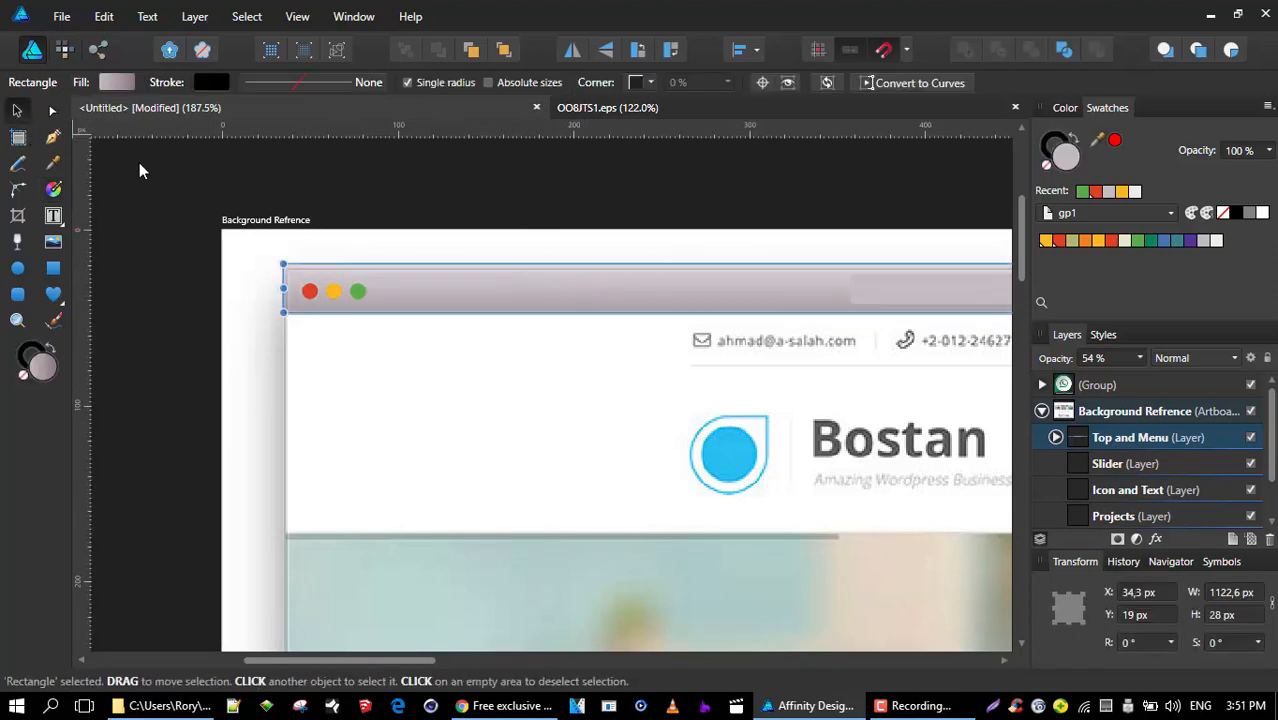
{"action": "left_click", "coordinate": [597, 233]}
- Set the opacity of the rectangle in the Blockout layer to 100% to cover the reference image
{"action": "scroll", "coordinate": [1070, 388], "scroll_direction": "down", "scroll_amount": 1}
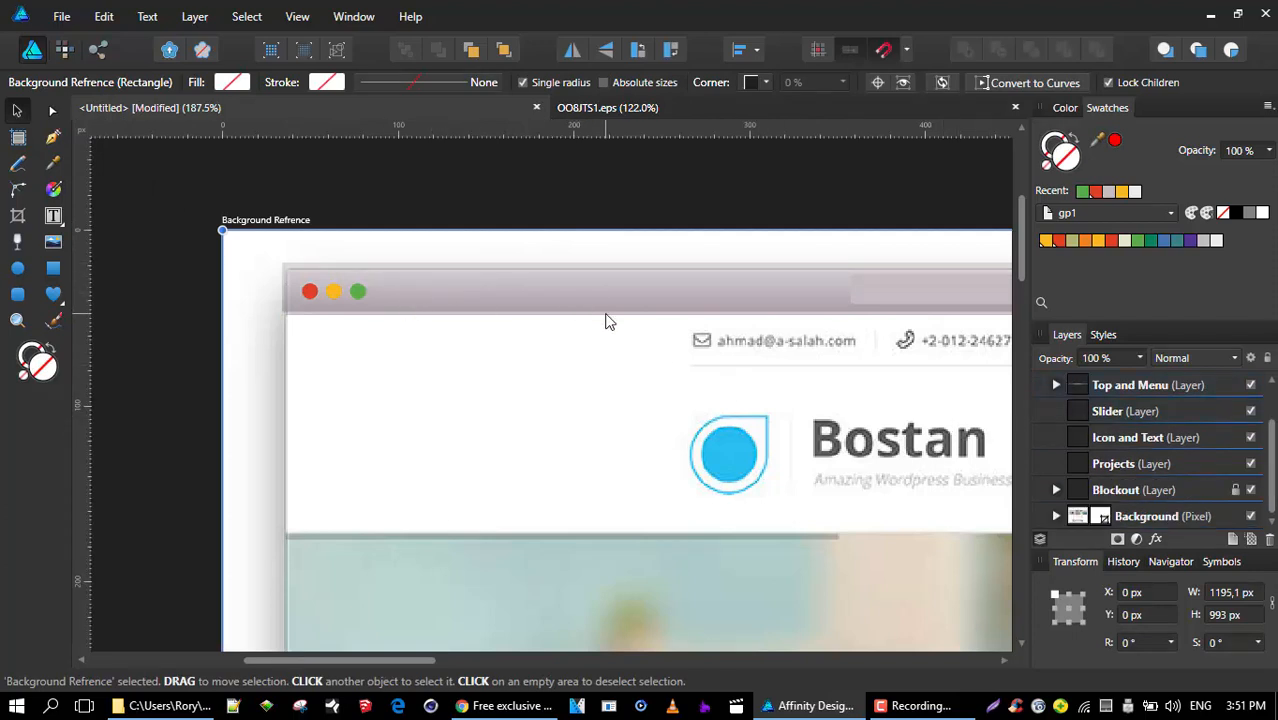
{"action": "scroll", "coordinate": [600, 310], "scroll_direction": "down", "scroll_amount": 3}
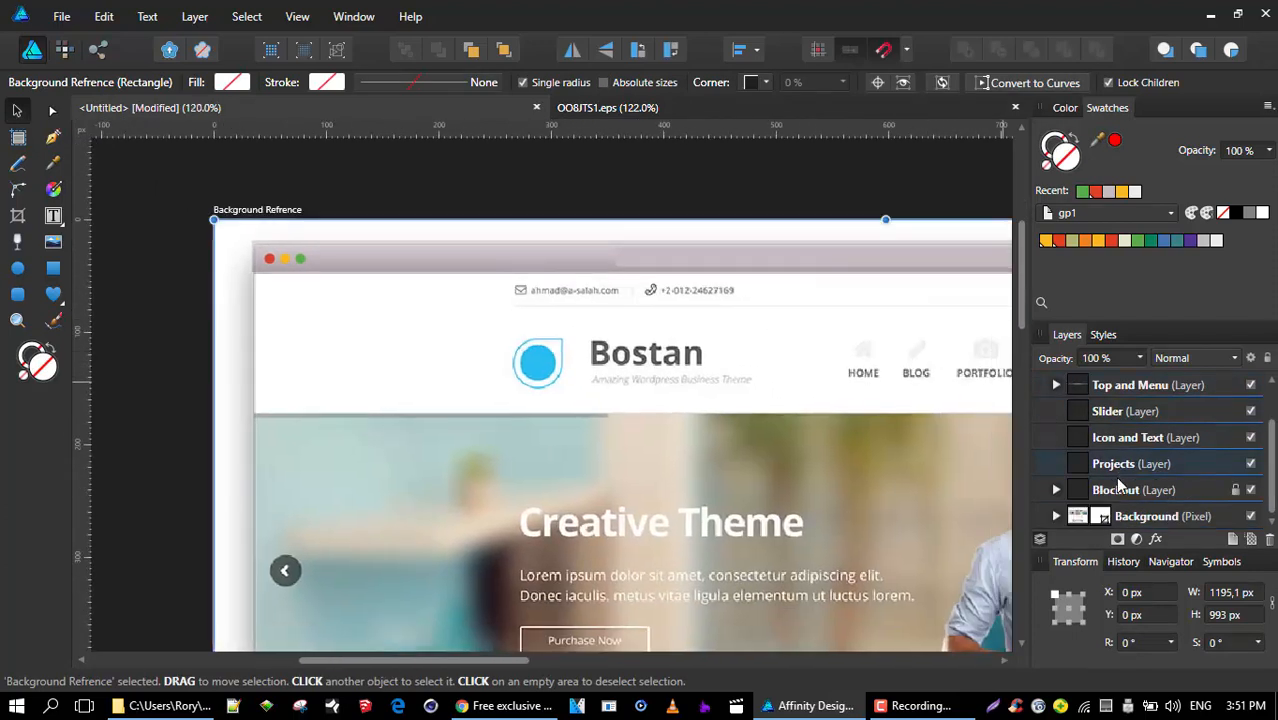
{"action": "left_click", "coordinate": [1148, 493]}
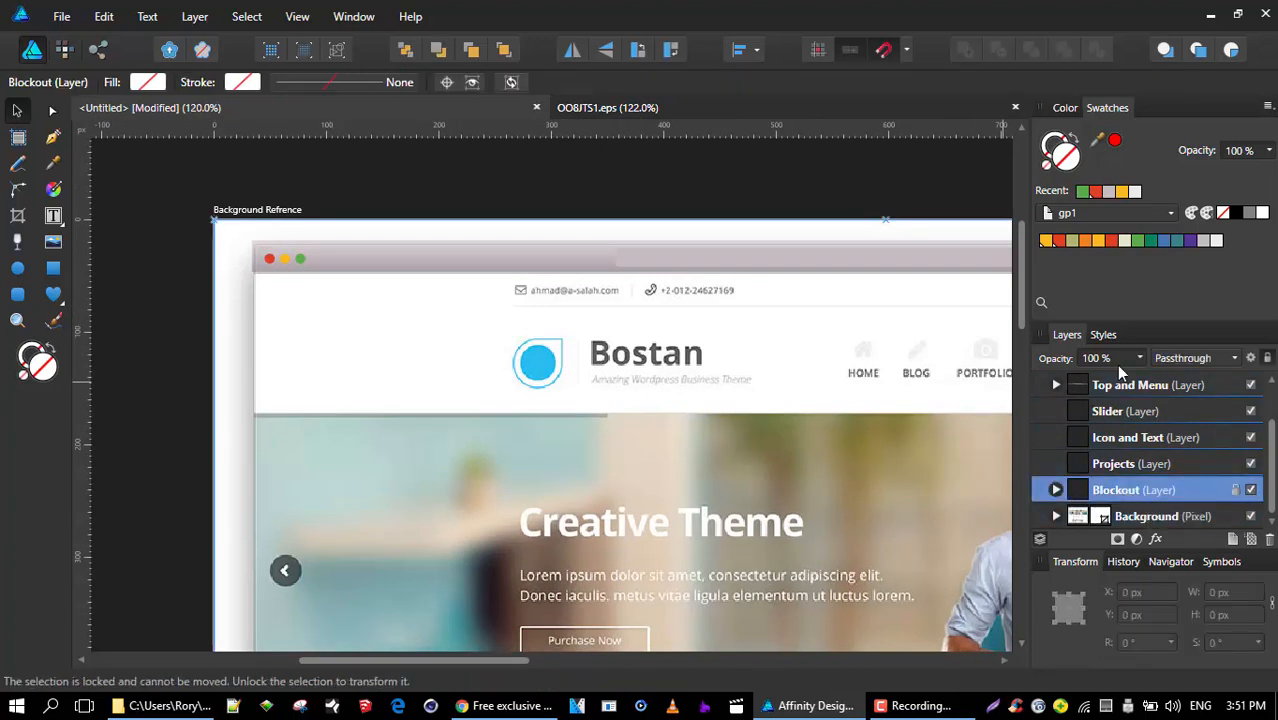
{"action": "left_click", "coordinate": [1056, 490]}
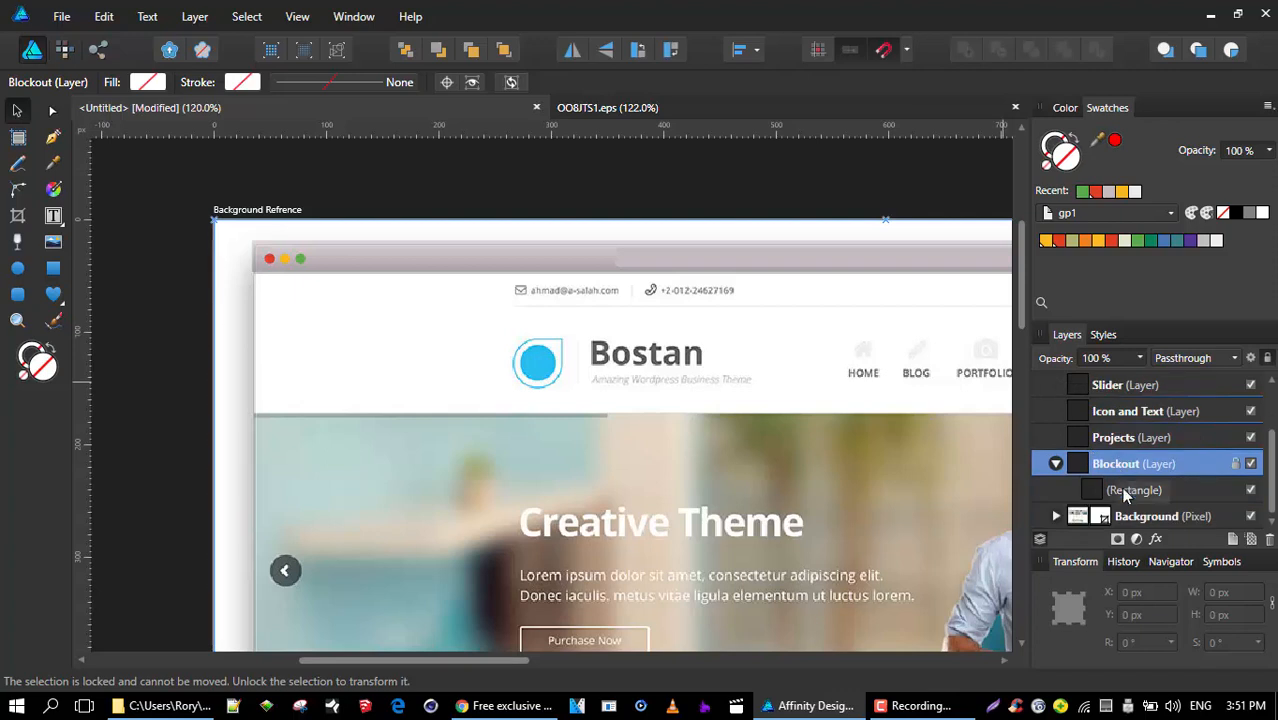
{"action": "left_click", "coordinate": [1152, 489]}
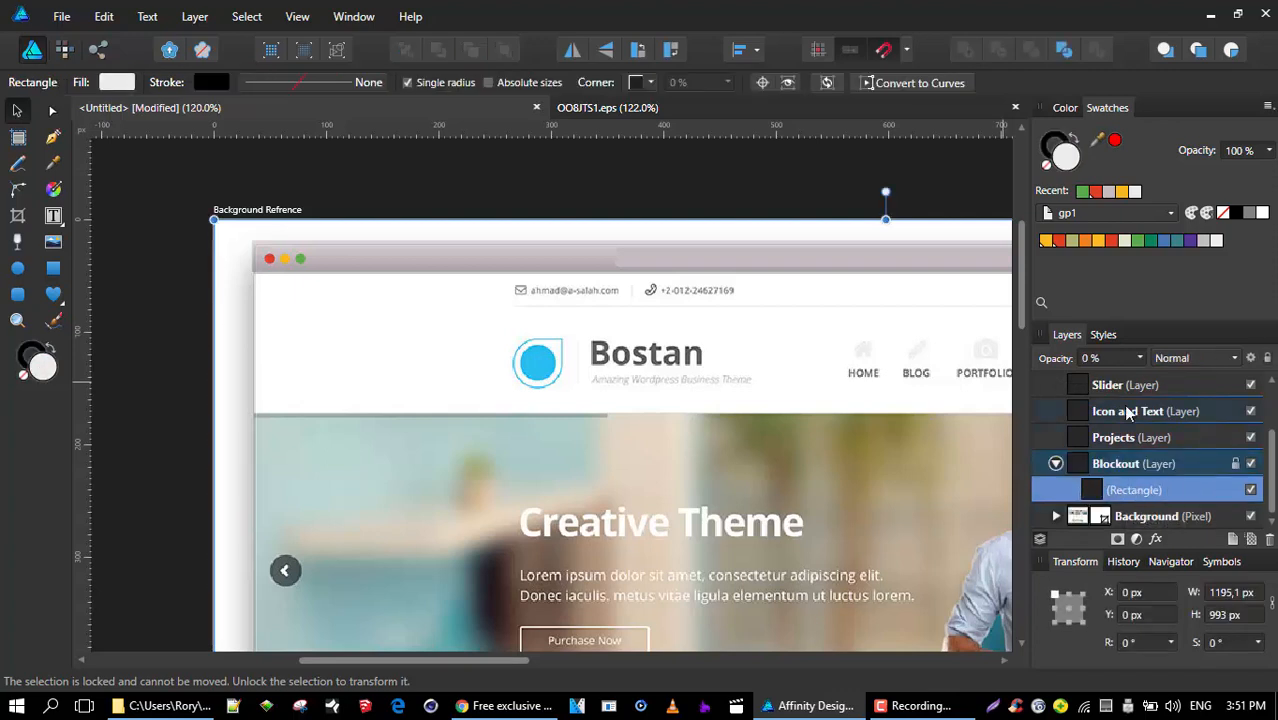
{"action": "left_click", "coordinate": [1141, 358]}
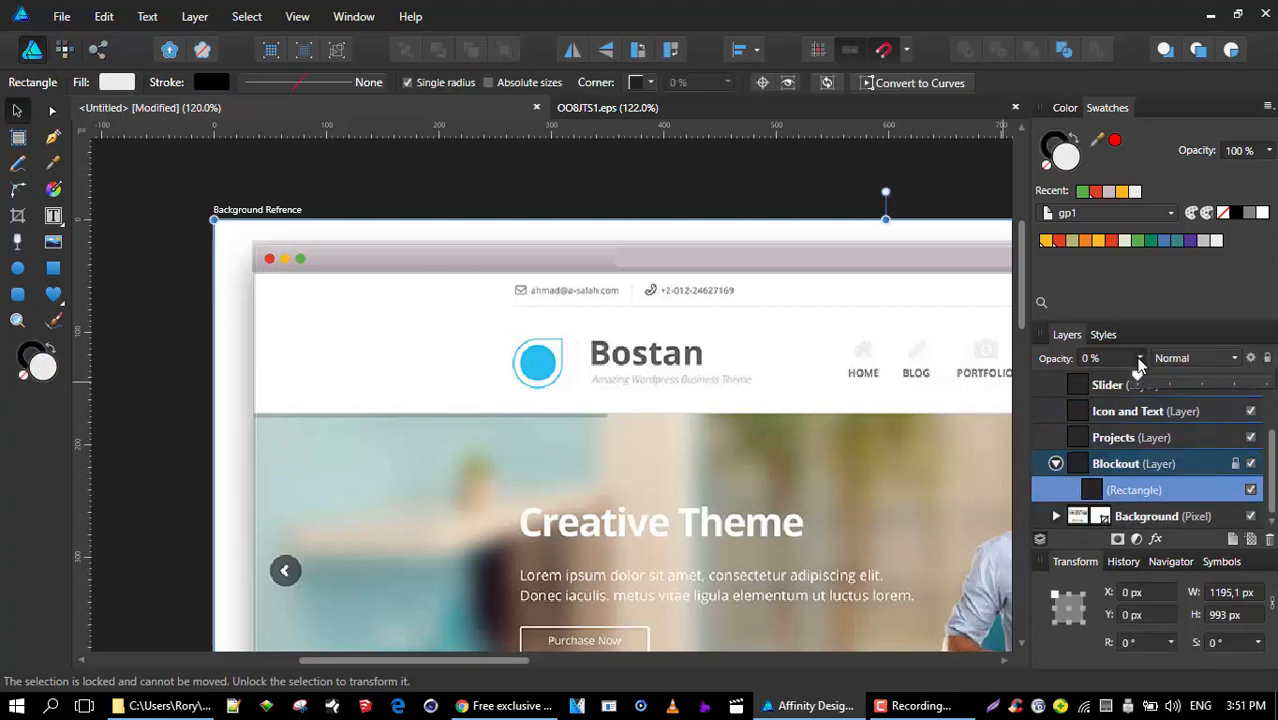
{"action": "left_click_drag", "start_coordinate": [1138, 380], "coordinate": [1266, 376]}
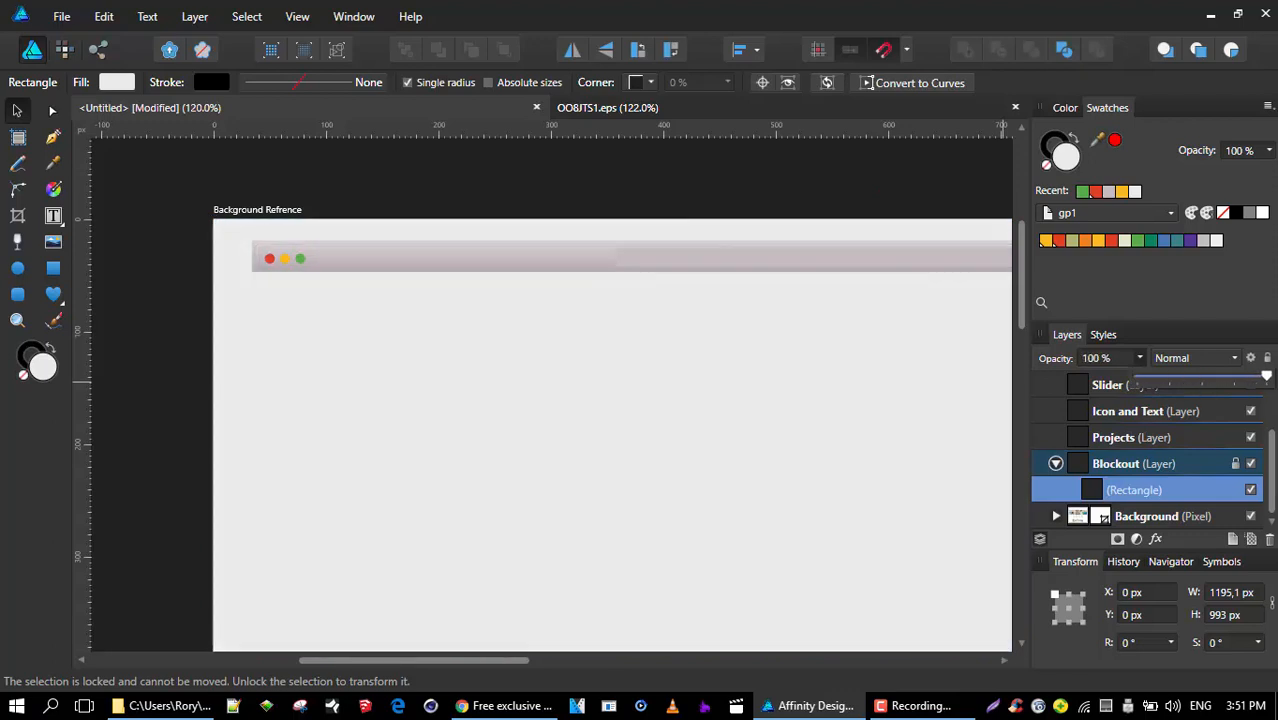
- Fill the rounded address bar rectangle in the title bar with the palette's off-white swatch and deselect it
{"action": "scroll", "coordinate": [787, 205], "scroll_direction": "up", "scroll_amount": 5}
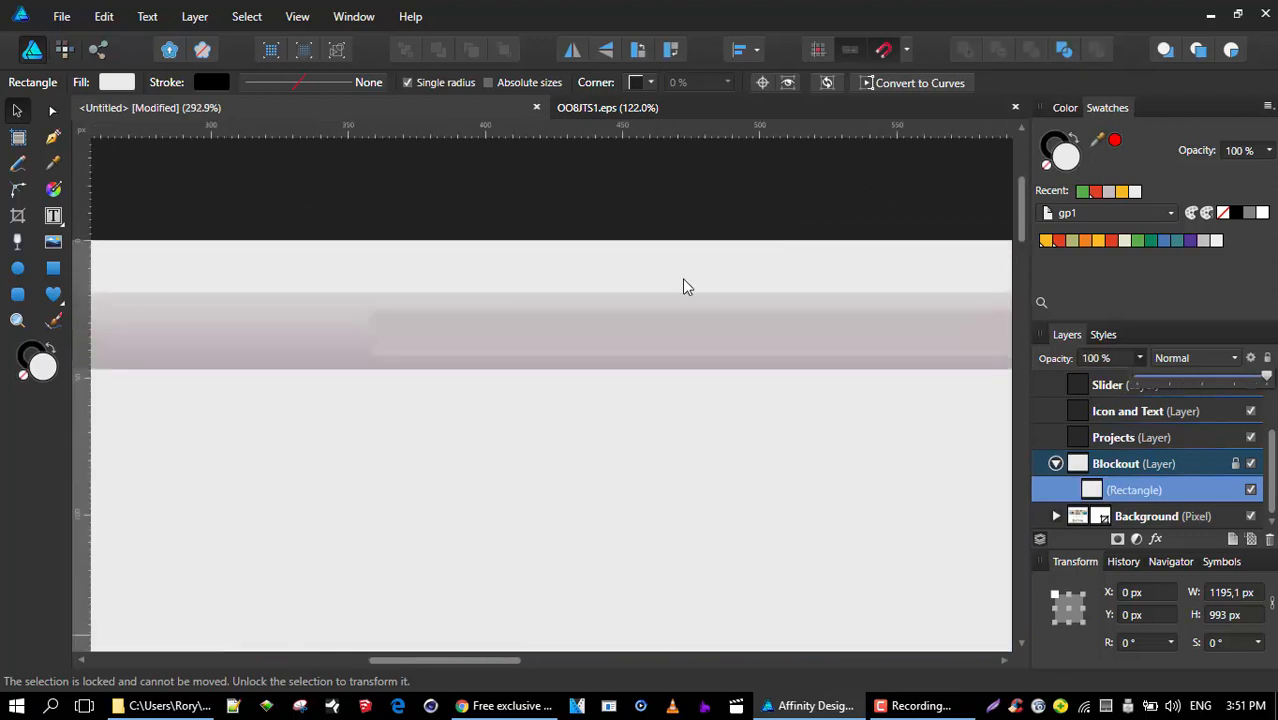
{"action": "left_click", "coordinate": [495, 332]}
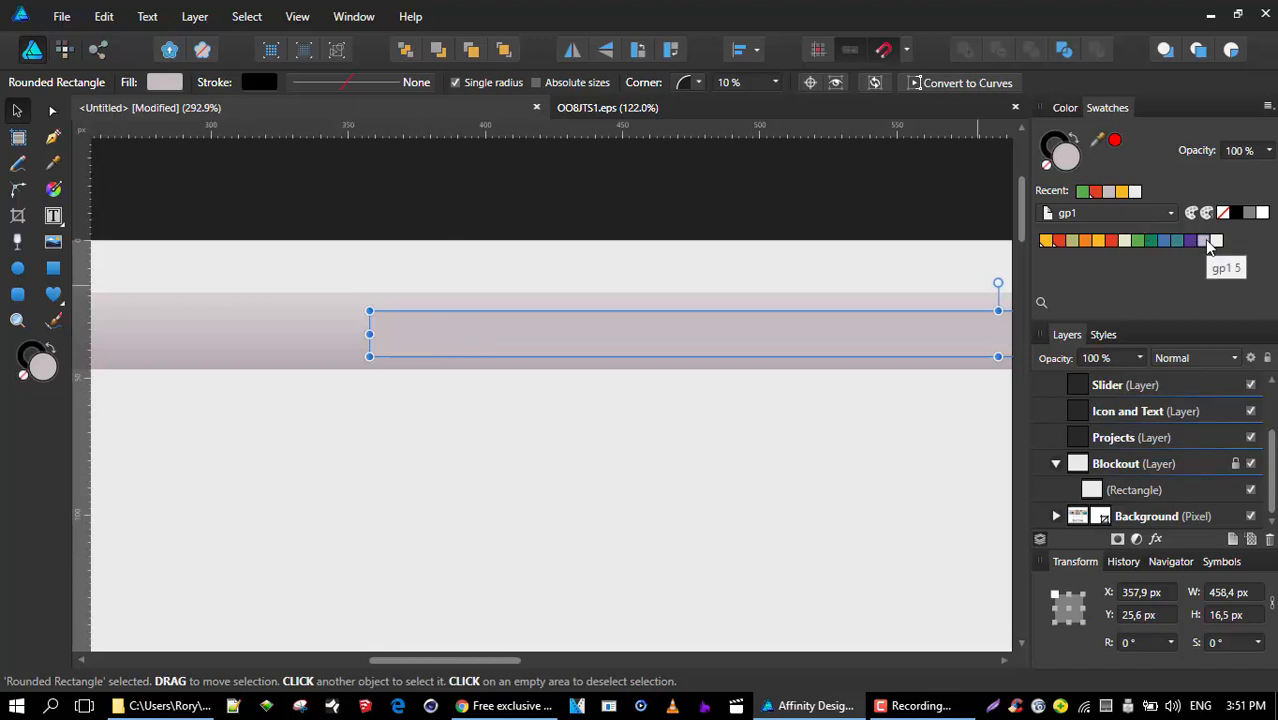
{"action": "left_click", "coordinate": [1254, 214]}
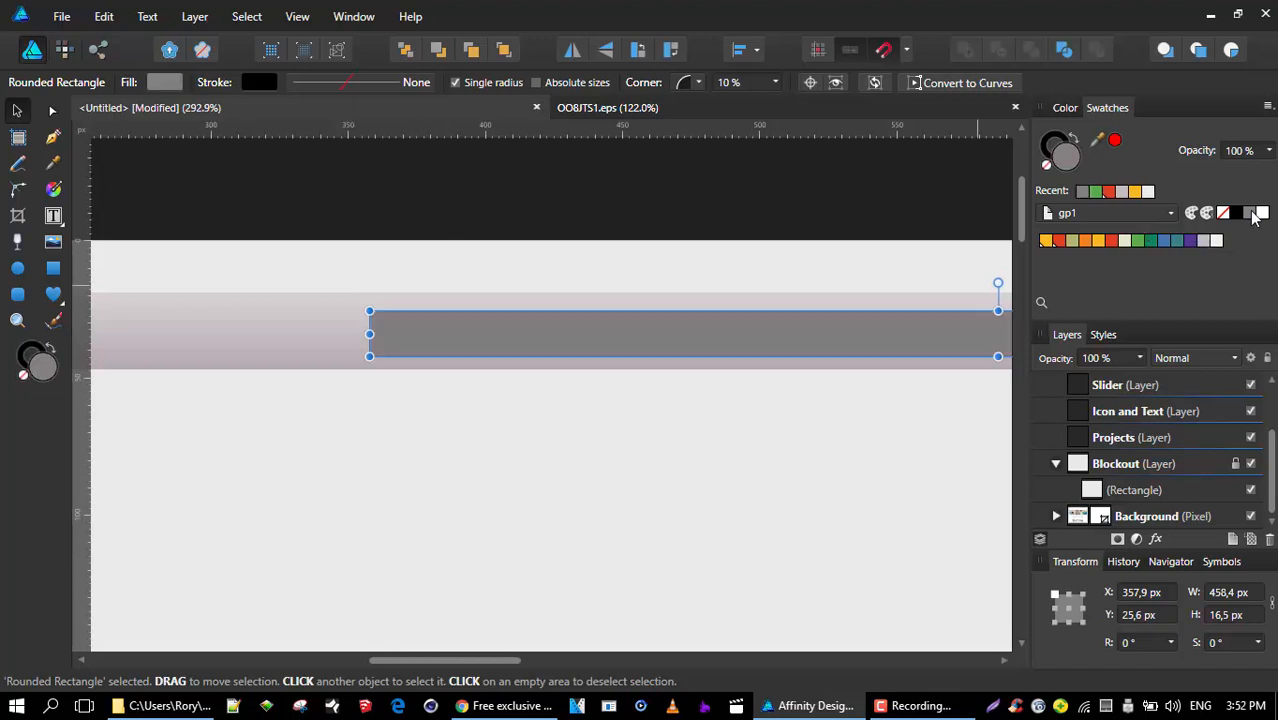
{"action": "left_click", "coordinate": [1261, 214]}
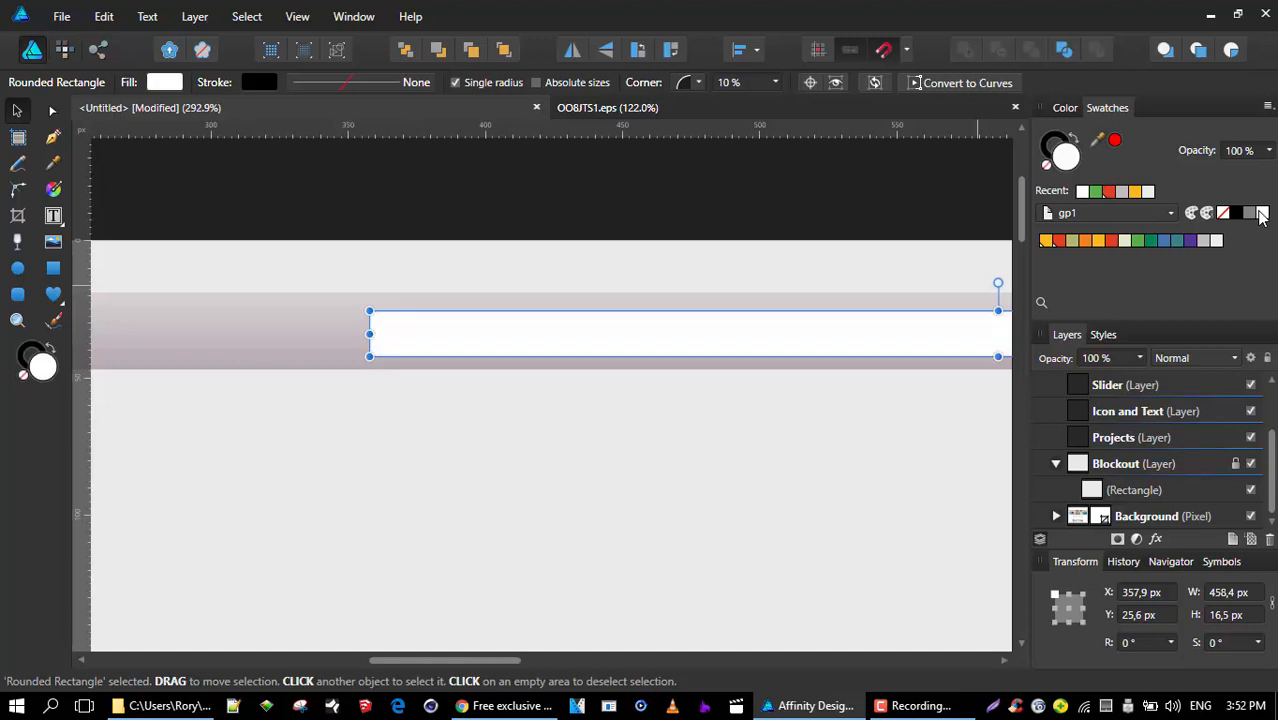
{"action": "left_click", "coordinate": [1218, 242]}
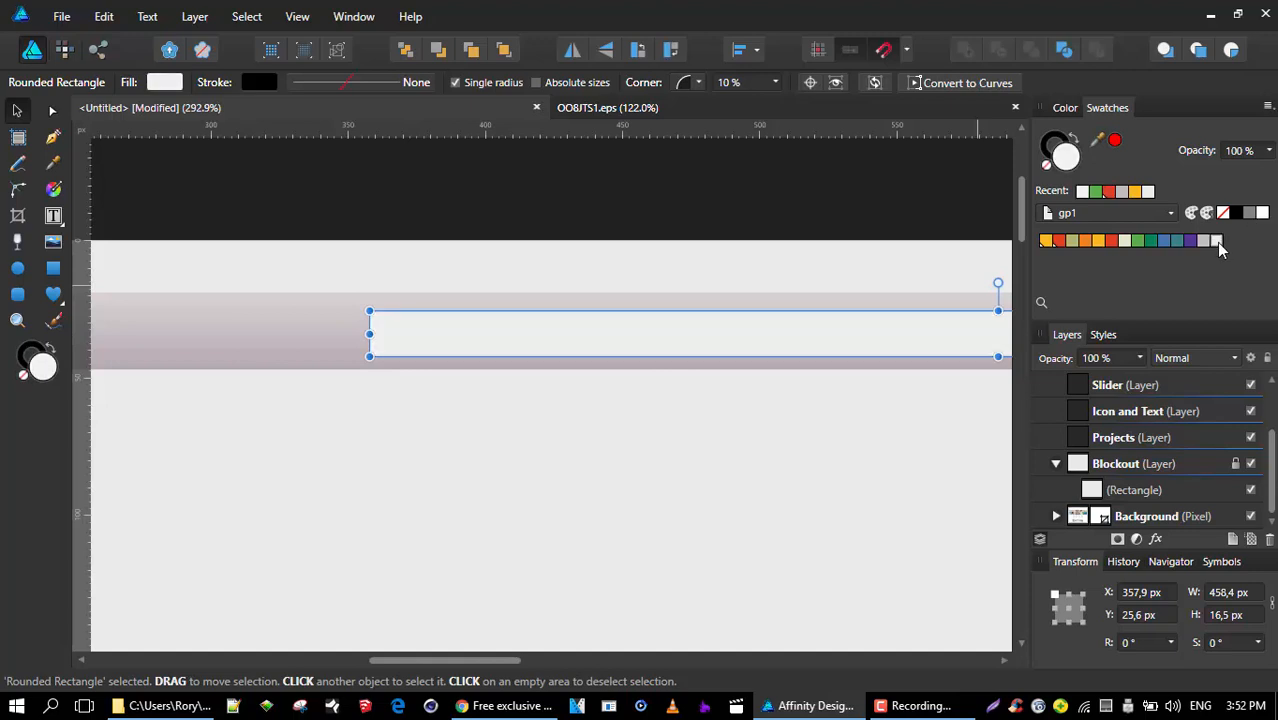
{"action": "left_click", "coordinate": [629, 206]}
- Set the address bar rectangle's corner radius to 20% and deselect it
{"action": "left_click", "coordinate": [529, 342]}
{"action": "left_click", "coordinate": [738, 82]}
{"action": "type", "text": "20"}
{"action": "key", "text": "Return"}
{"action": "left_click", "coordinate": [404, 191]}
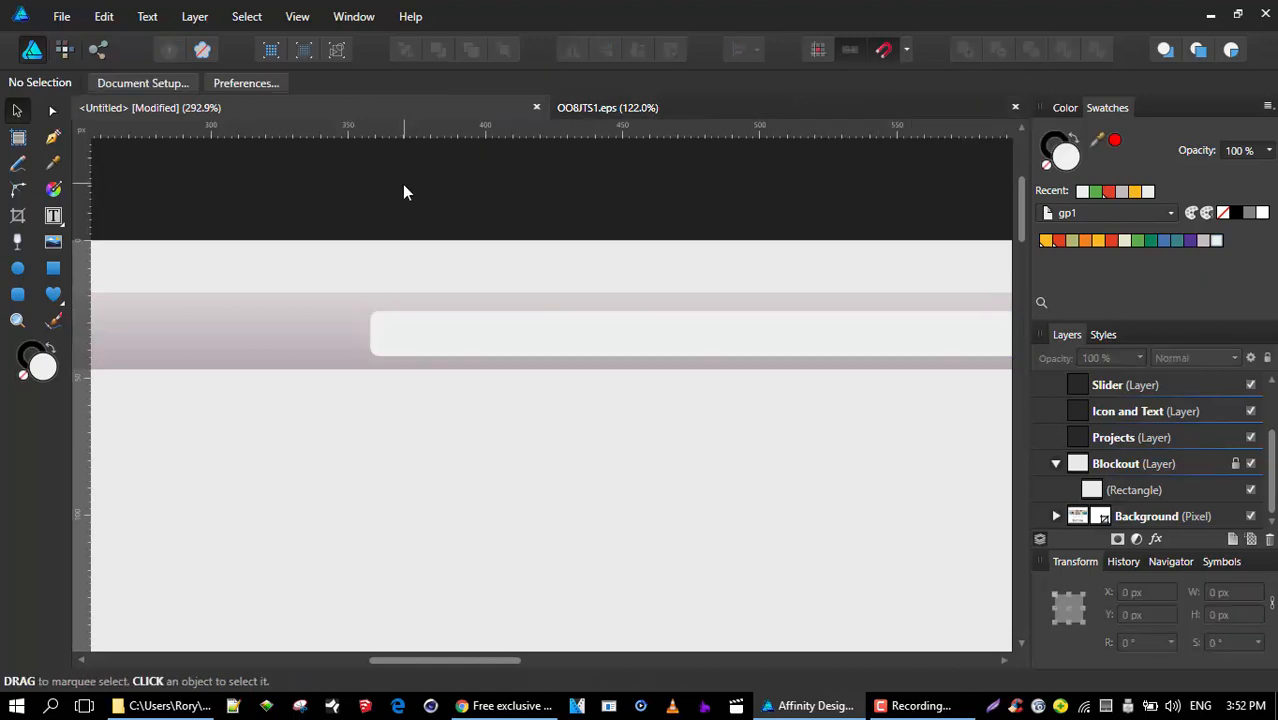
- Give the title bar rectangle rounded corners with a 15% radius
{"action": "scroll", "coordinate": [451, 277], "scroll_direction": "down", "scroll_amount": 6}
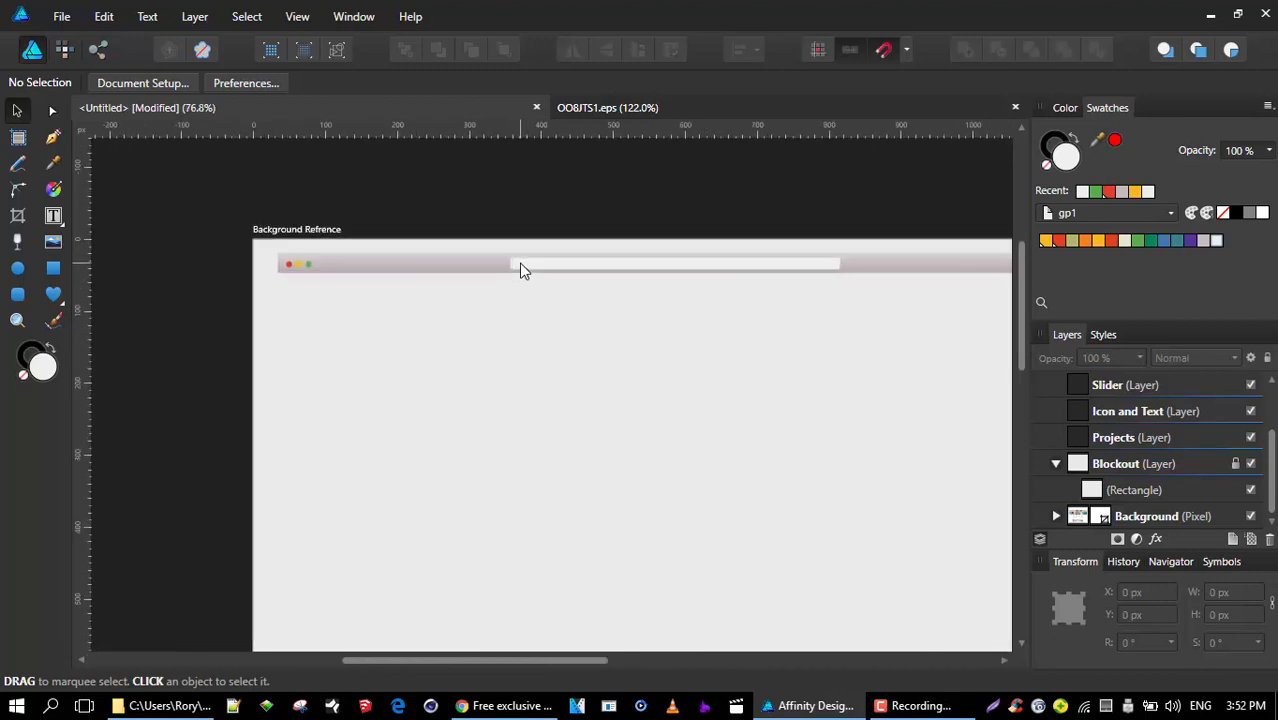
{"action": "scroll", "coordinate": [519, 265], "scroll_direction": "up", "scroll_amount": 3}
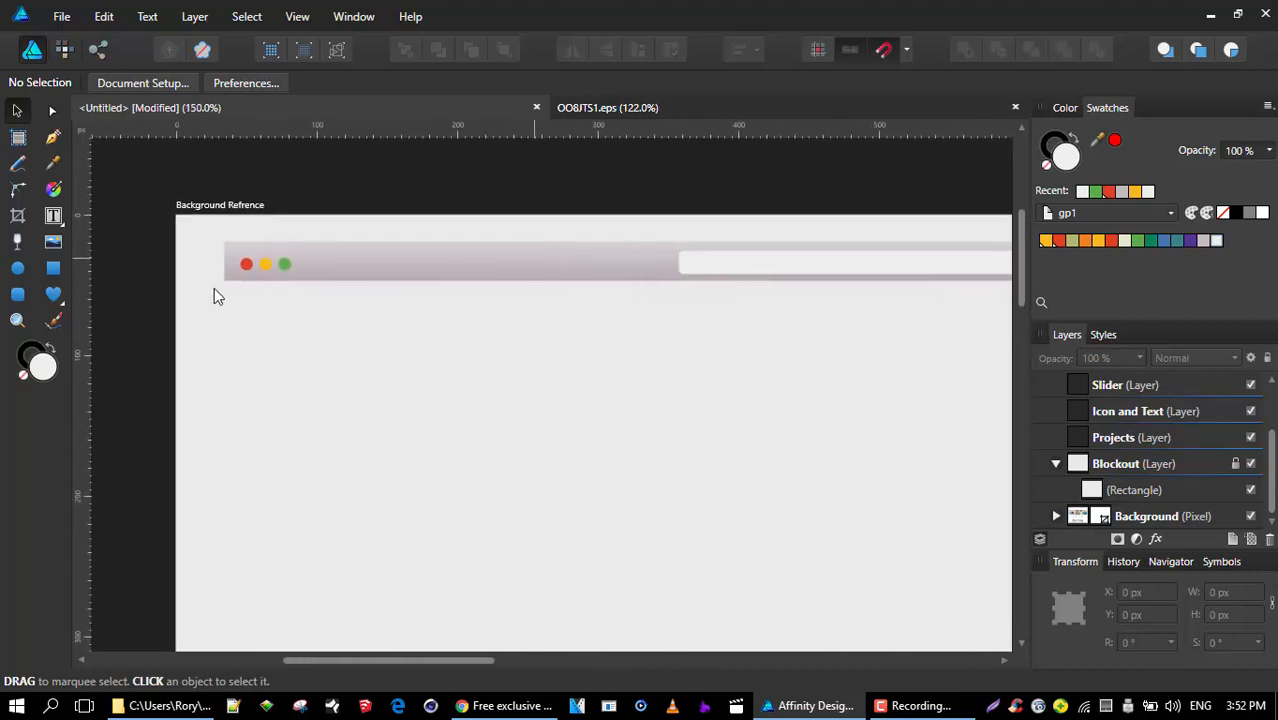
{"action": "scroll", "coordinate": [214, 288], "scroll_direction": "up", "scroll_amount": 3}
{"action": "left_click", "coordinate": [252, 212]}
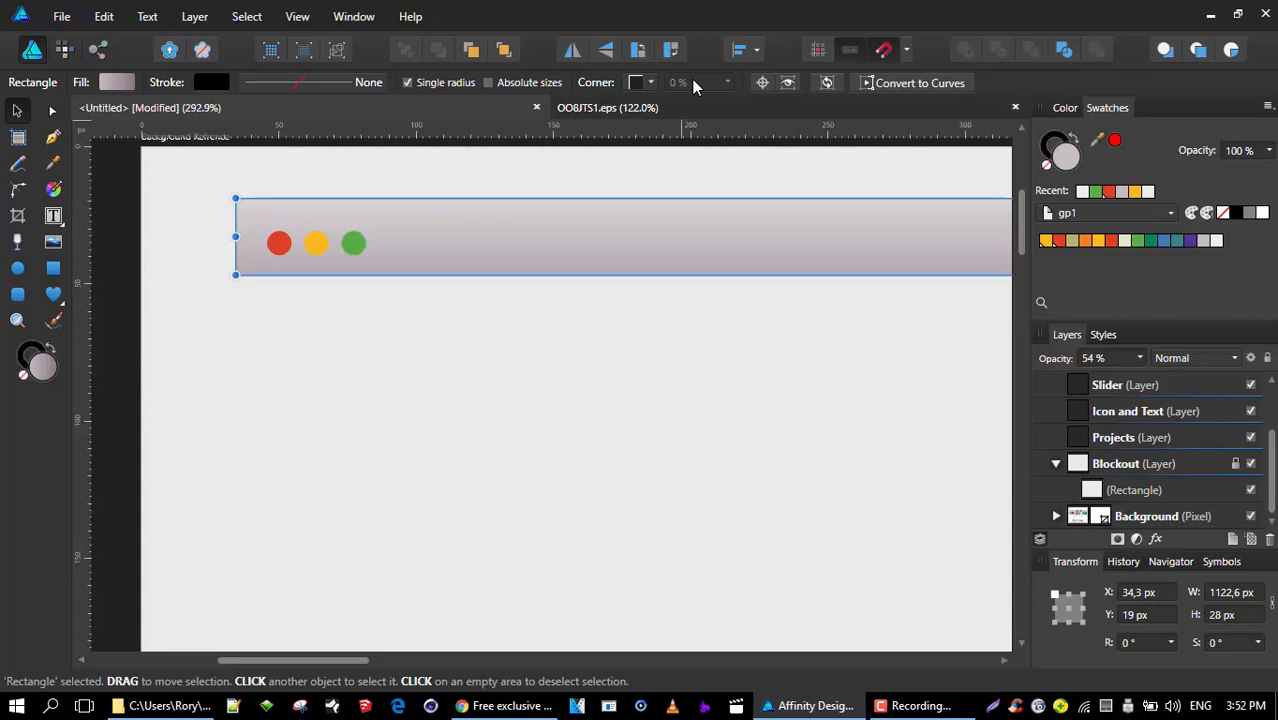
{"action": "left_click", "coordinate": [640, 82]}
{"action": "left_click", "coordinate": [638, 121]}
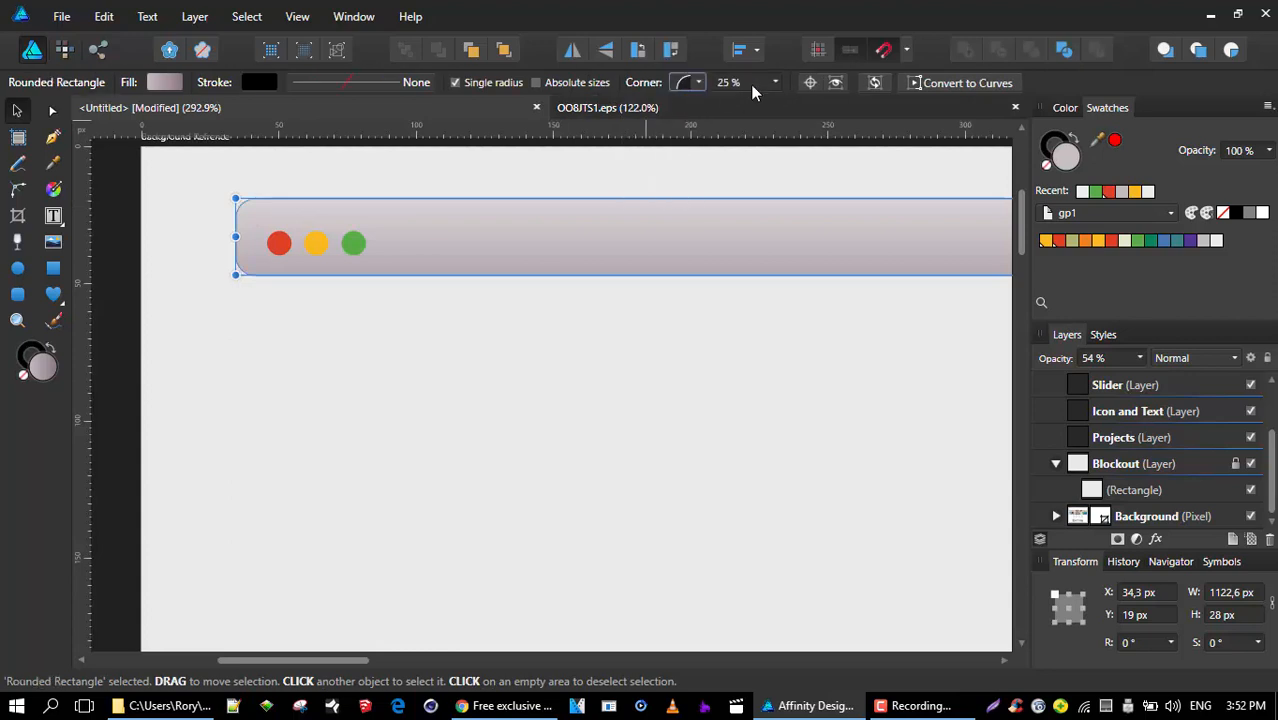
{"action": "left_click", "coordinate": [740, 83]}
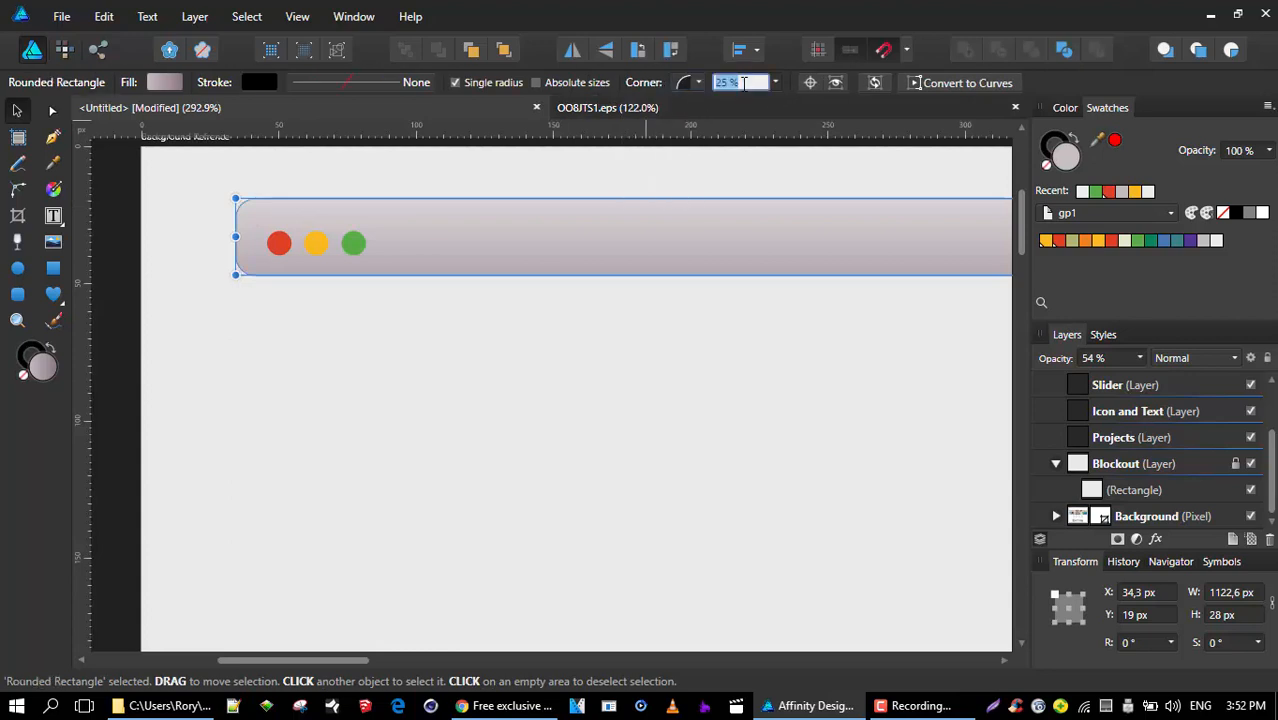
{"action": "type", "text": "15"}
{"action": "key", "text": "Return"}
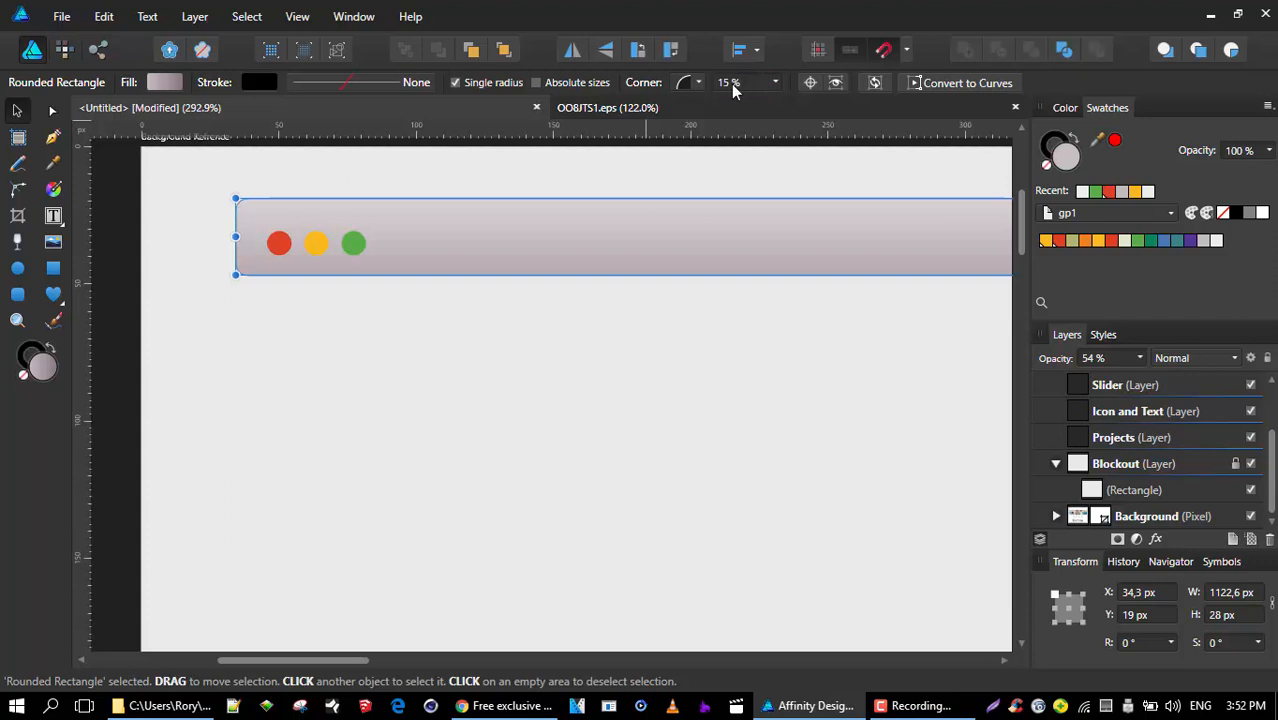
{"action": "left_click", "coordinate": [250, 365]}
- Set the opacity of the Blockout layer's rectangle to 0% to reveal the reference image
{"action": "scroll", "coordinate": [352, 322], "scroll_direction": "down", "scroll_amount": 3}
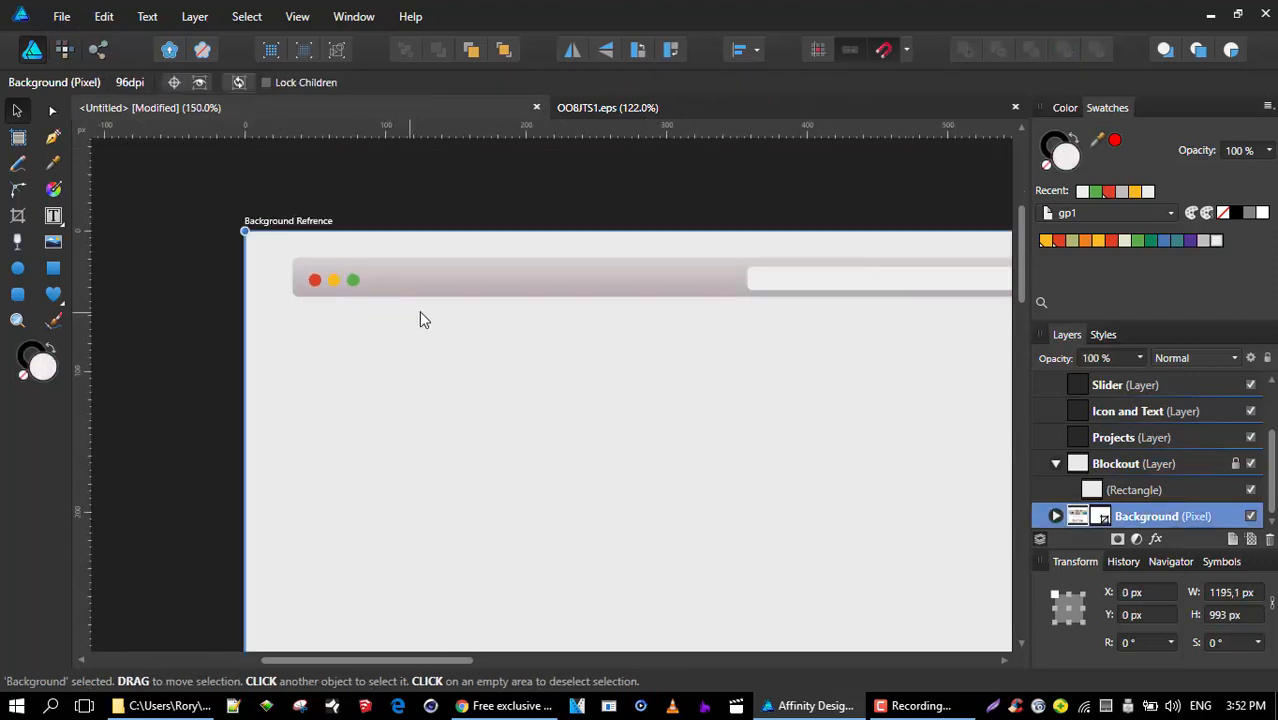
{"action": "scroll", "coordinate": [420, 319], "scroll_direction": "down", "scroll_amount": 3}
{"action": "scroll", "coordinate": [518, 304], "scroll_direction": "up", "scroll_amount": 2}
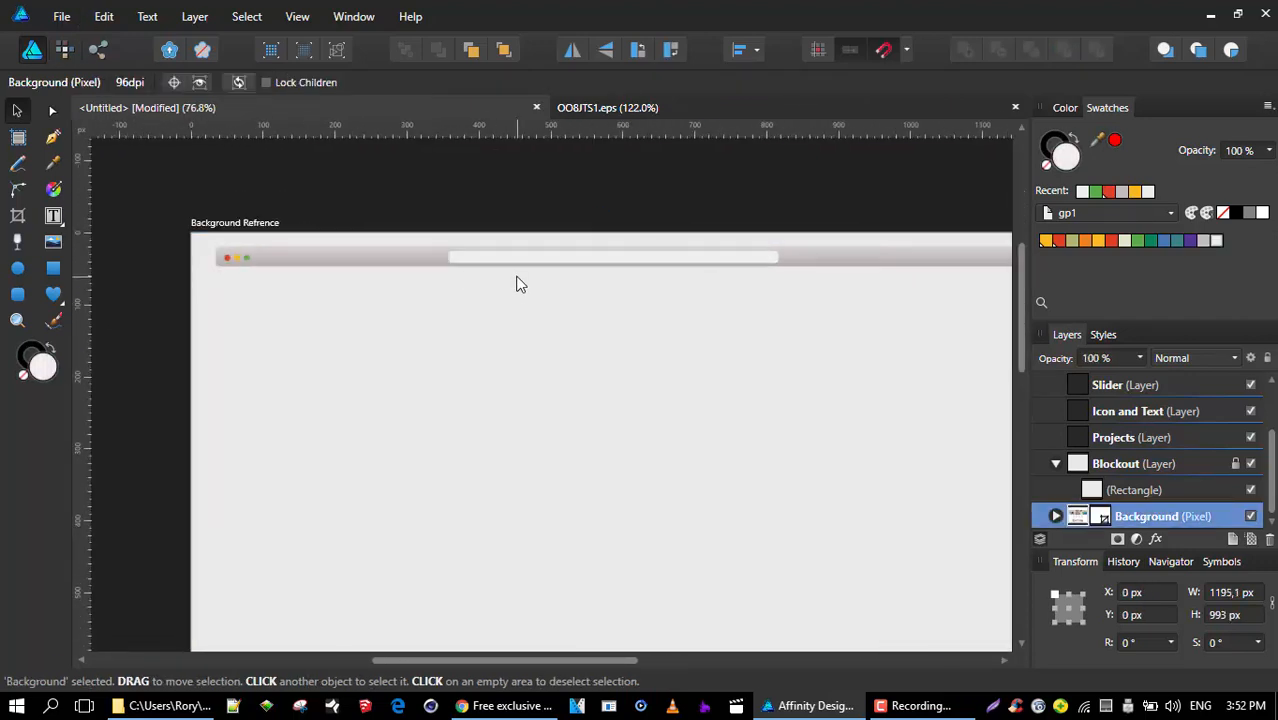
{"action": "scroll", "coordinate": [518, 284], "scroll_direction": "up", "scroll_amount": 2}
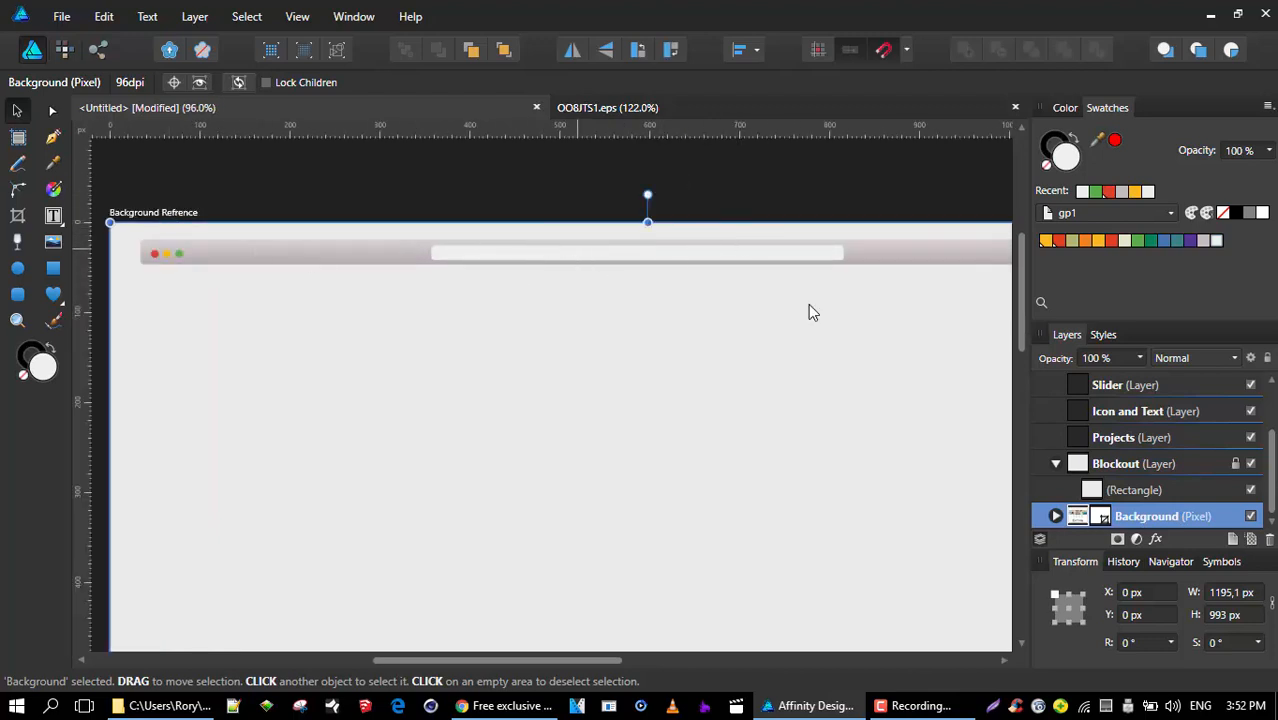
{"action": "left_click", "coordinate": [1191, 490]}
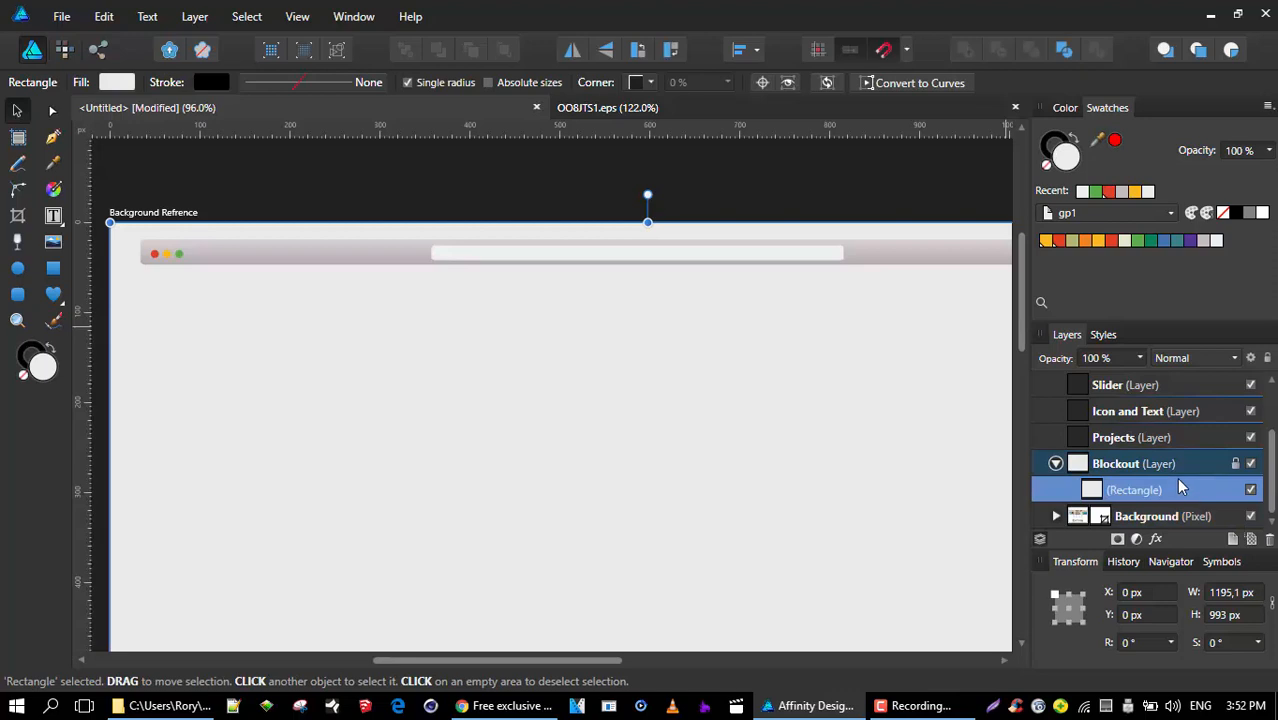
{"action": "left_click_drag", "start_coordinate": [1140, 358], "coordinate": [548, 300]}
- Make Top and Menu the active layer for tracing the reference's blue social icon bar
{"action": "scroll", "coordinate": [548, 300], "scroll_direction": "up", "scroll_amount": 3}
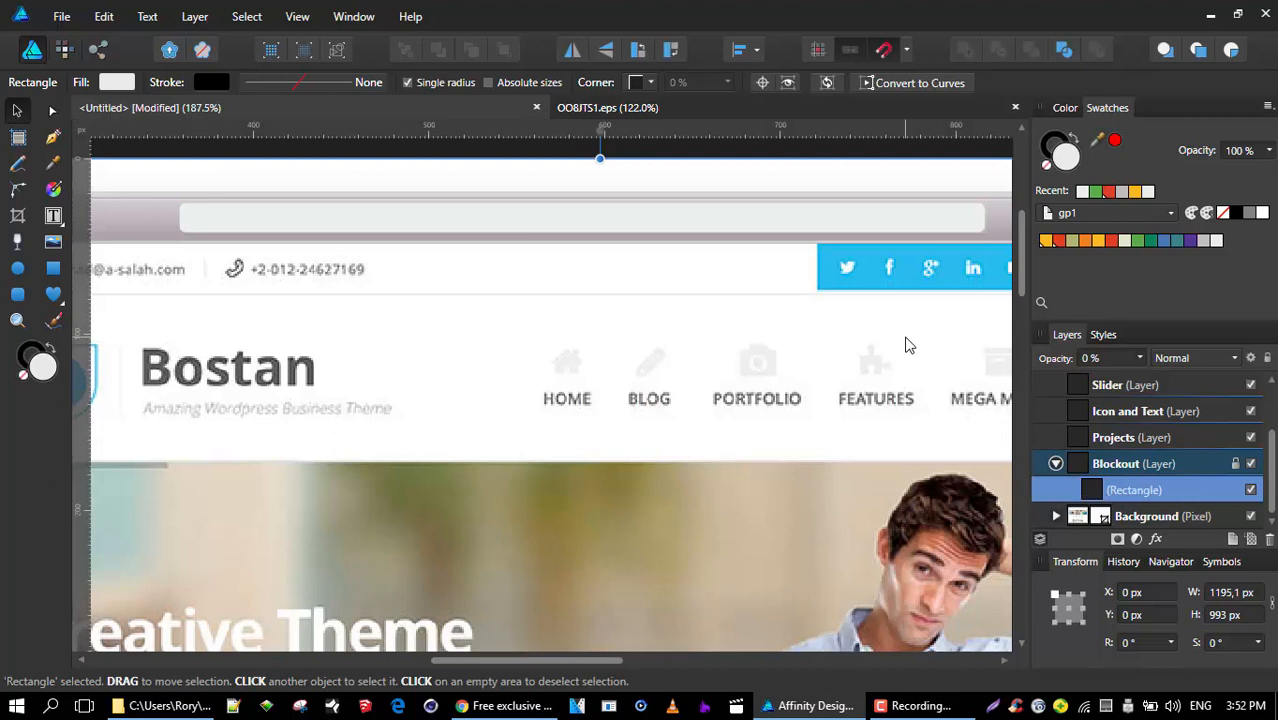
{"action": "scroll", "coordinate": [1136, 425], "scroll_direction": "up", "scroll_amount": 2}
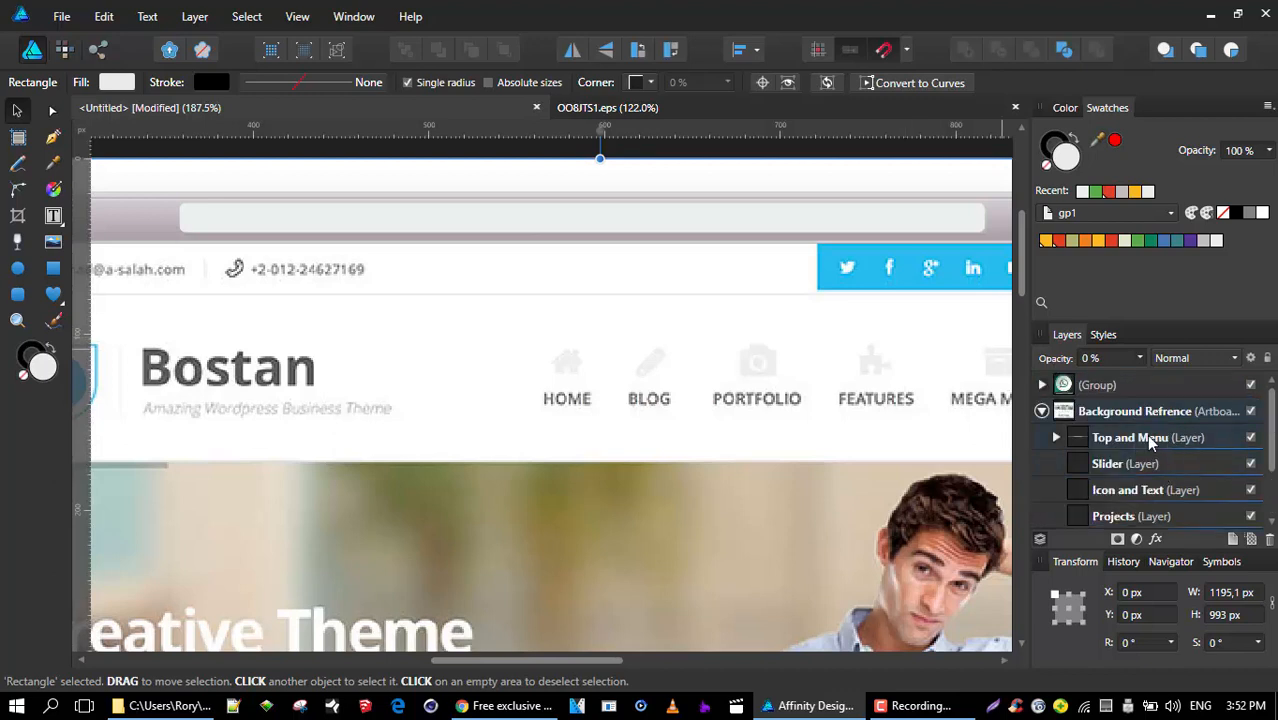
{"action": "left_click", "coordinate": [1148, 437]}
{"action": "scroll", "coordinate": [816, 372], "scroll_direction": "down", "scroll_amount": 3}
{"action": "left_click_drag", "start_coordinate": [816, 372], "coordinate": [609, 362]}
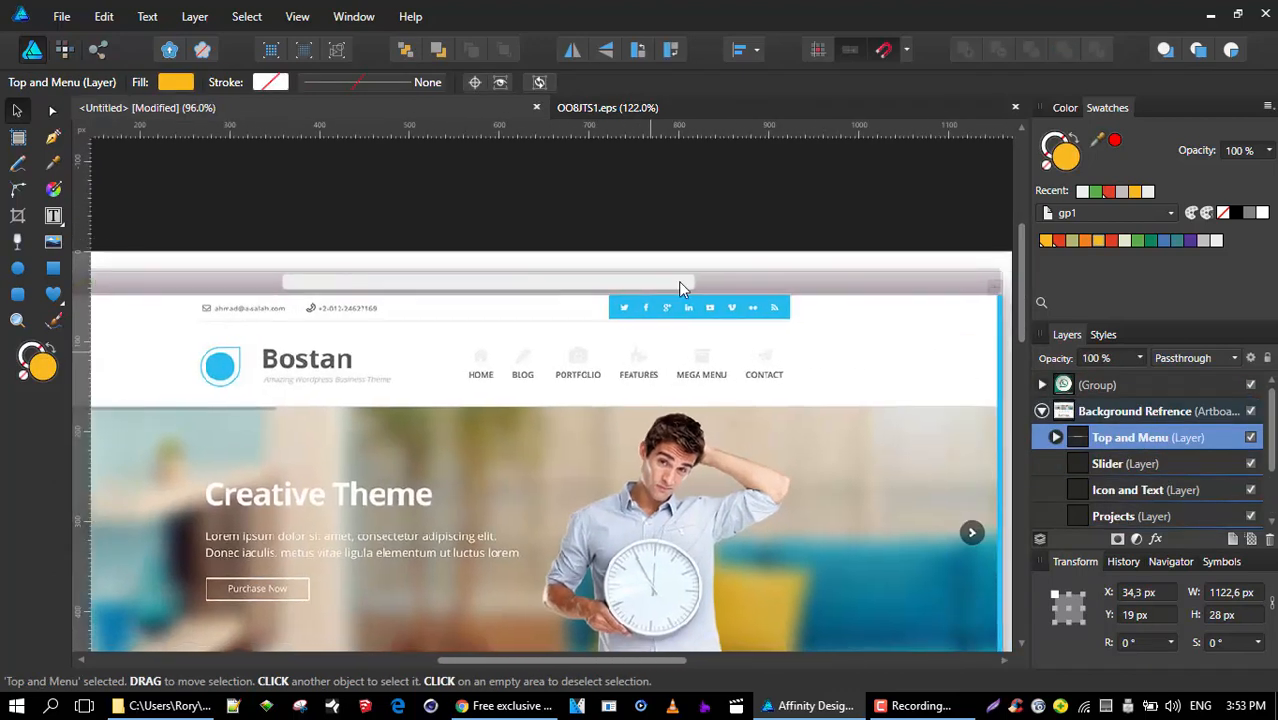
{"action": "scroll", "coordinate": [680, 288], "scroll_direction": "up", "scroll_amount": 4}
{"action": "left_click_drag", "start_coordinate": [793, 394], "coordinate": [645, 340]}
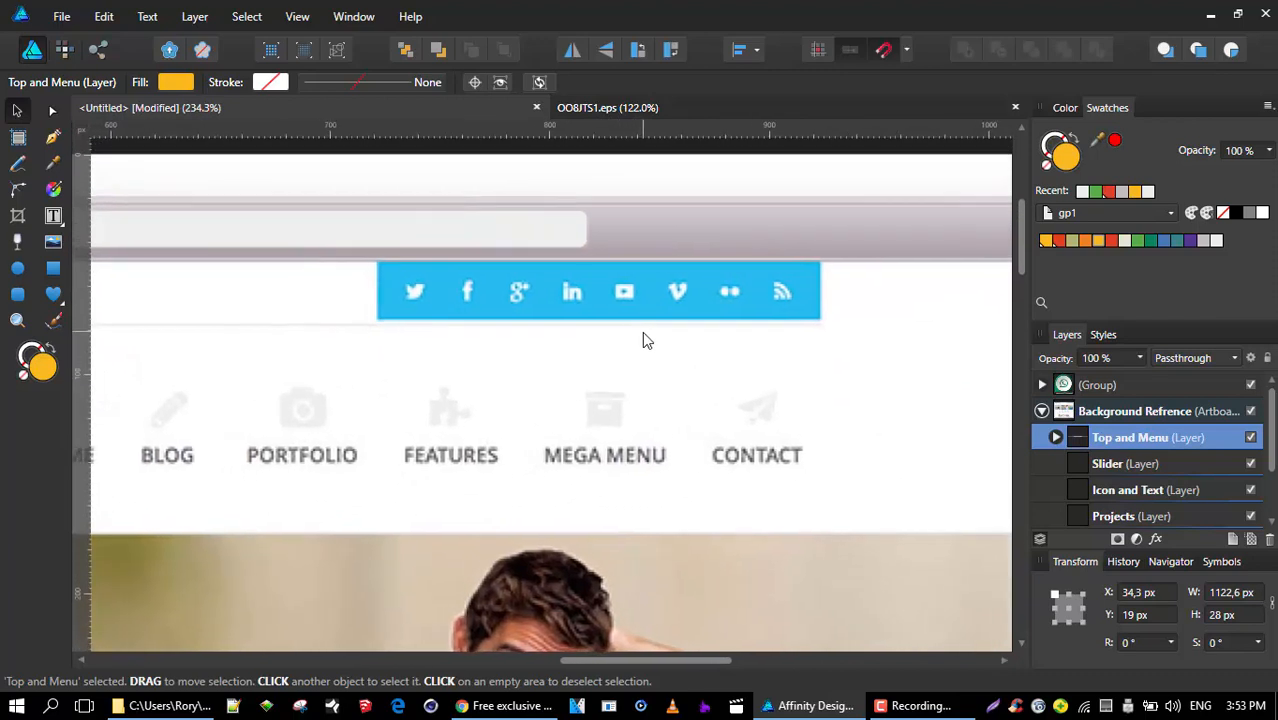
{"action": "scroll", "coordinate": [645, 340], "scroll_direction": "up", "scroll_amount": 1}
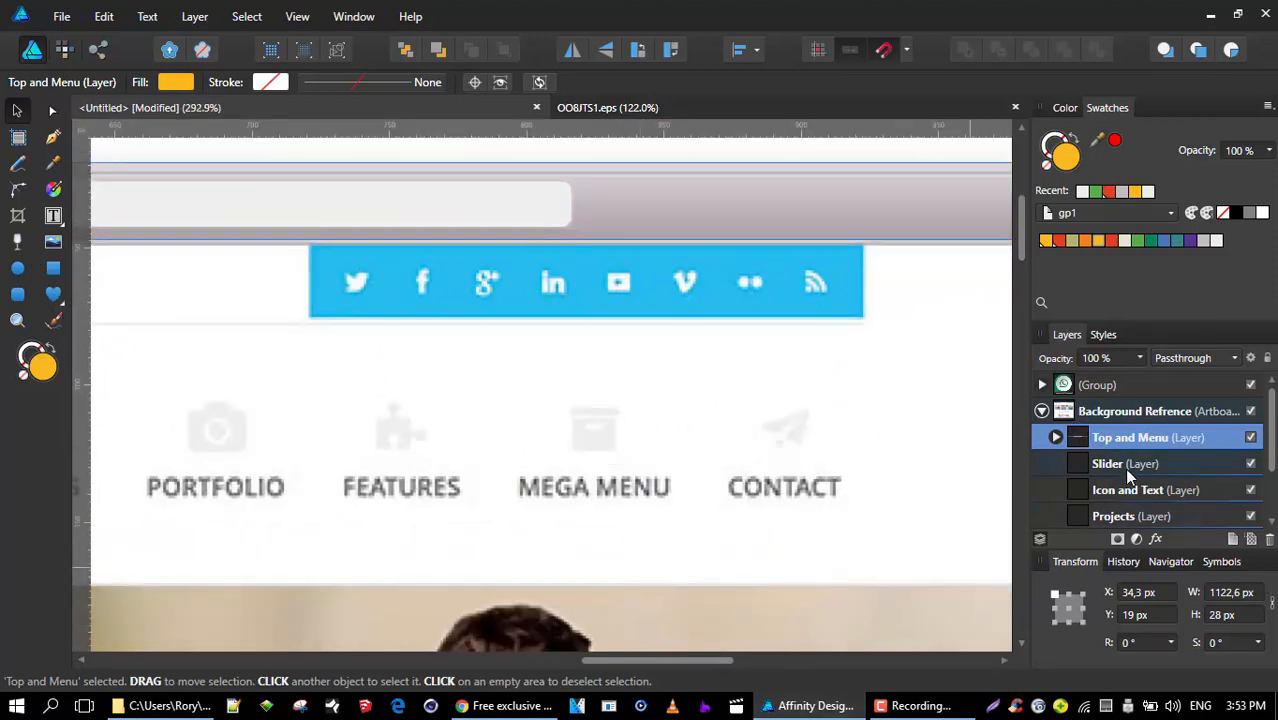
{"action": "left_click", "coordinate": [53, 268]}
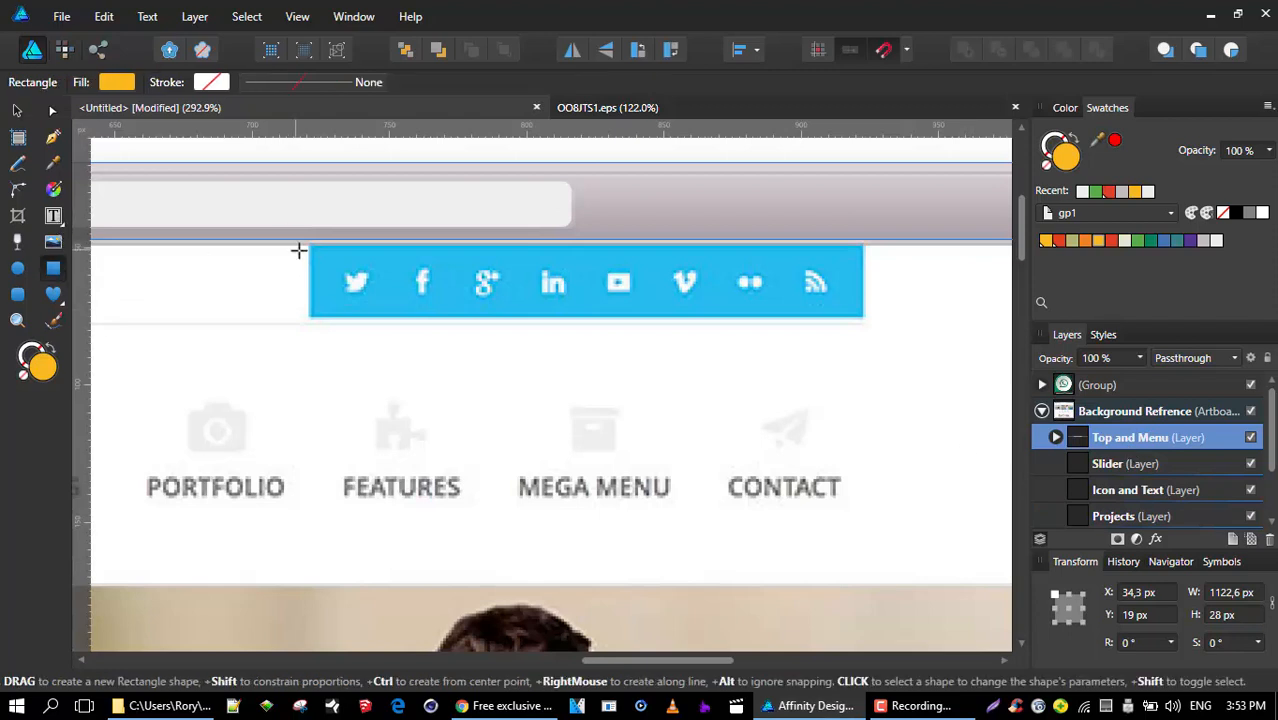
{"action": "left_click_drag", "start_coordinate": [308, 244], "coordinate": [337, 273]}
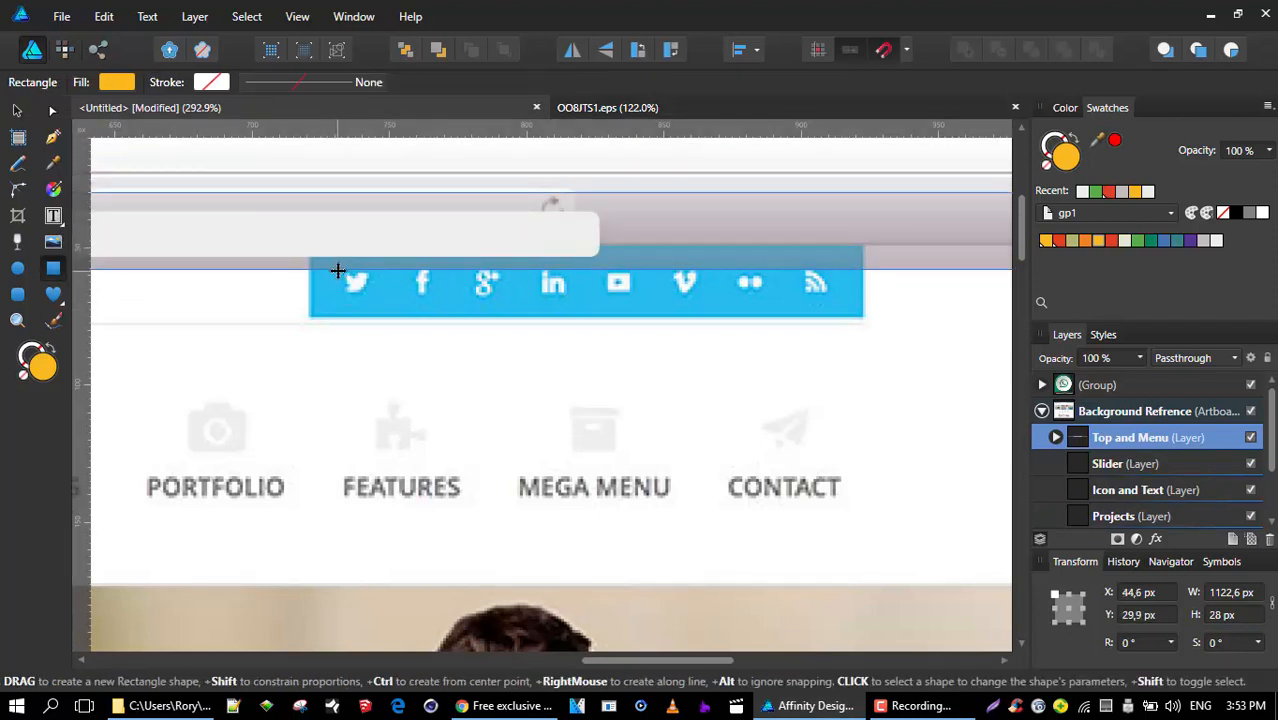
{"action": "key", "text": "ctrl+z"}
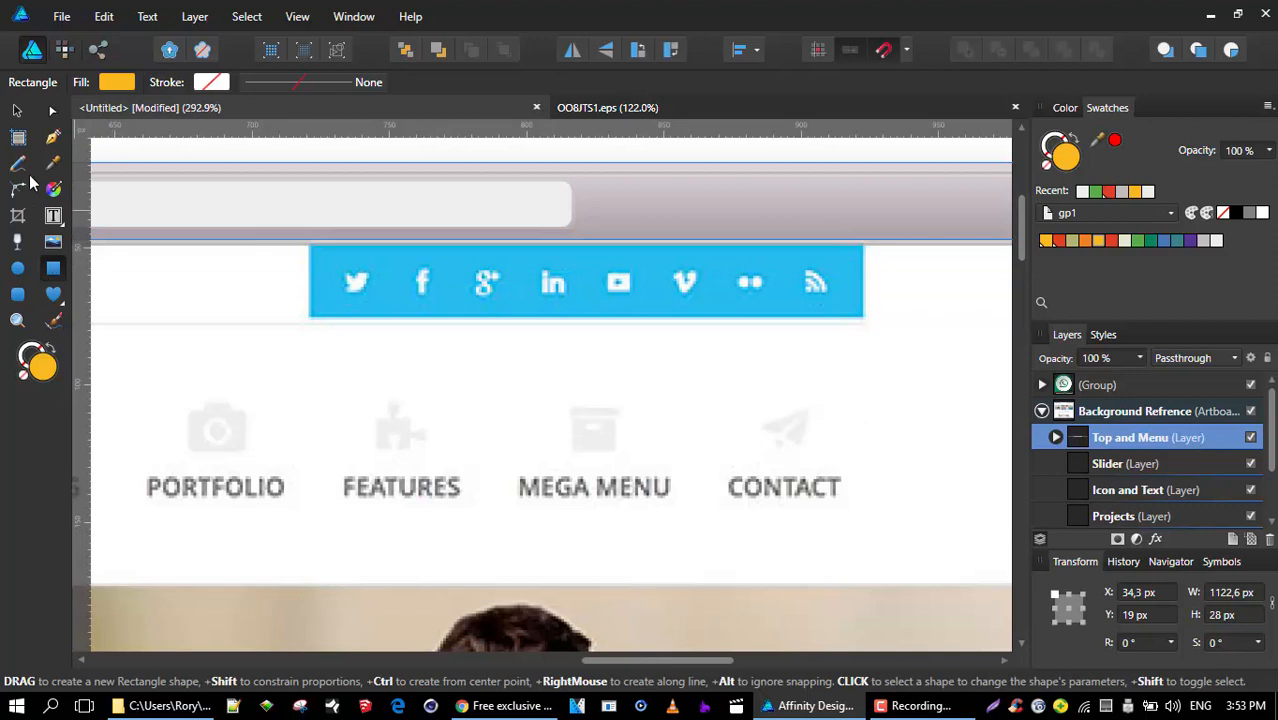
- Draw a rectangle about 203 px wide and 27 px high over the reference's blue social icon bar
{"action": "left_click", "coordinate": [15, 113]}
{"action": "left_click", "coordinate": [53, 268]}
{"action": "left_click_drag", "start_coordinate": [312, 312], "coordinate": [866, 241]}
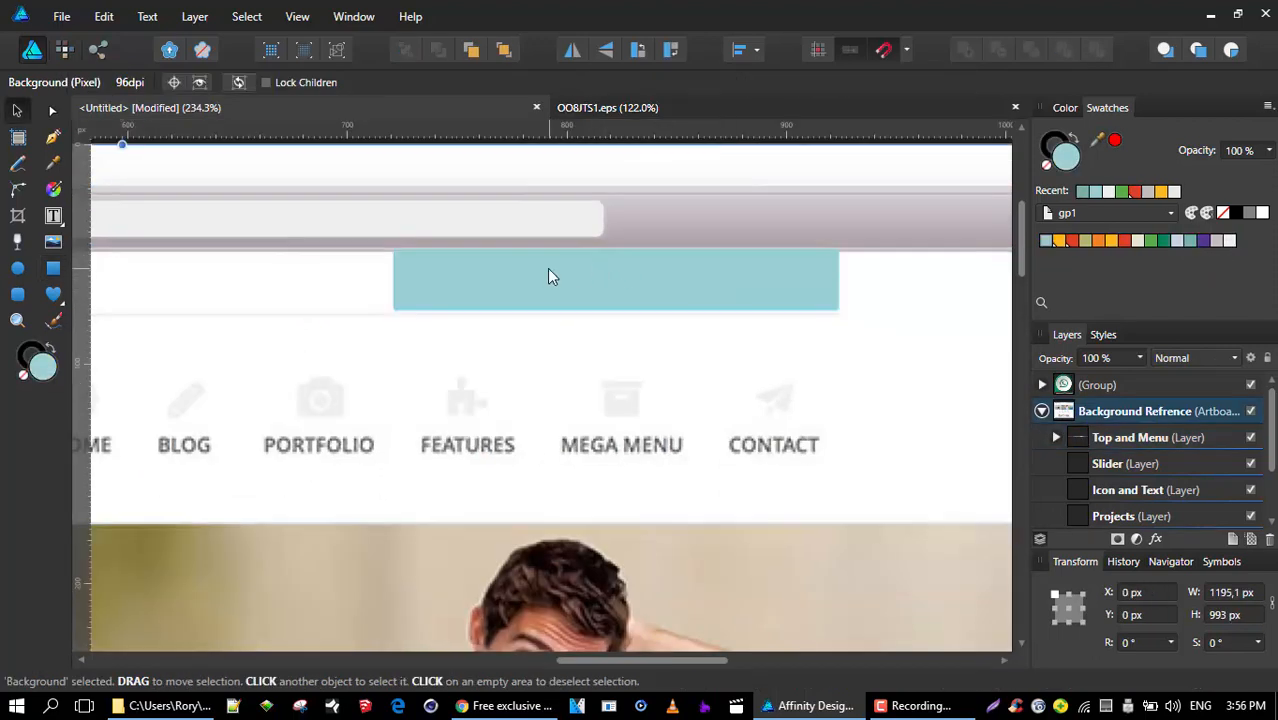
- Draw a vertical divider line about 22 px high across the blue social bar with the Pen tool, in the Top and Menu layer
{"action": "scroll", "coordinate": [510, 274], "scroll_direction": "up", "scroll_amount": 4}
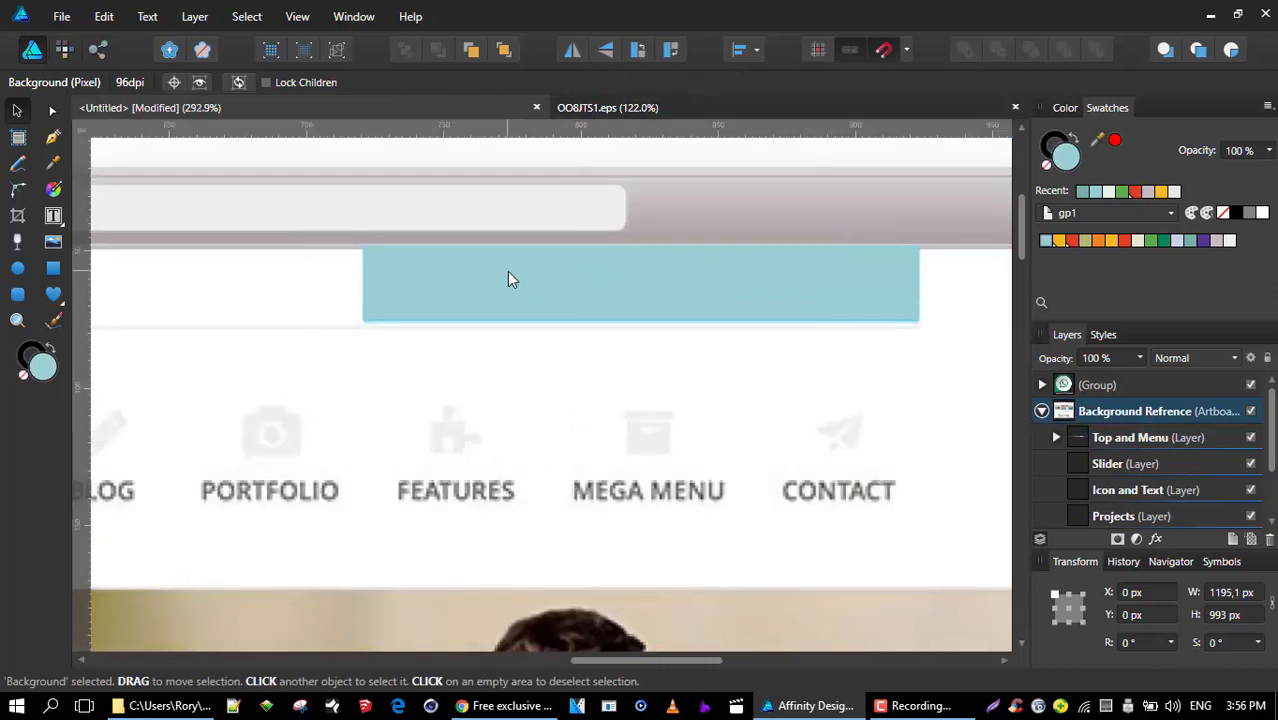
{"action": "left_click", "coordinate": [508, 272]}
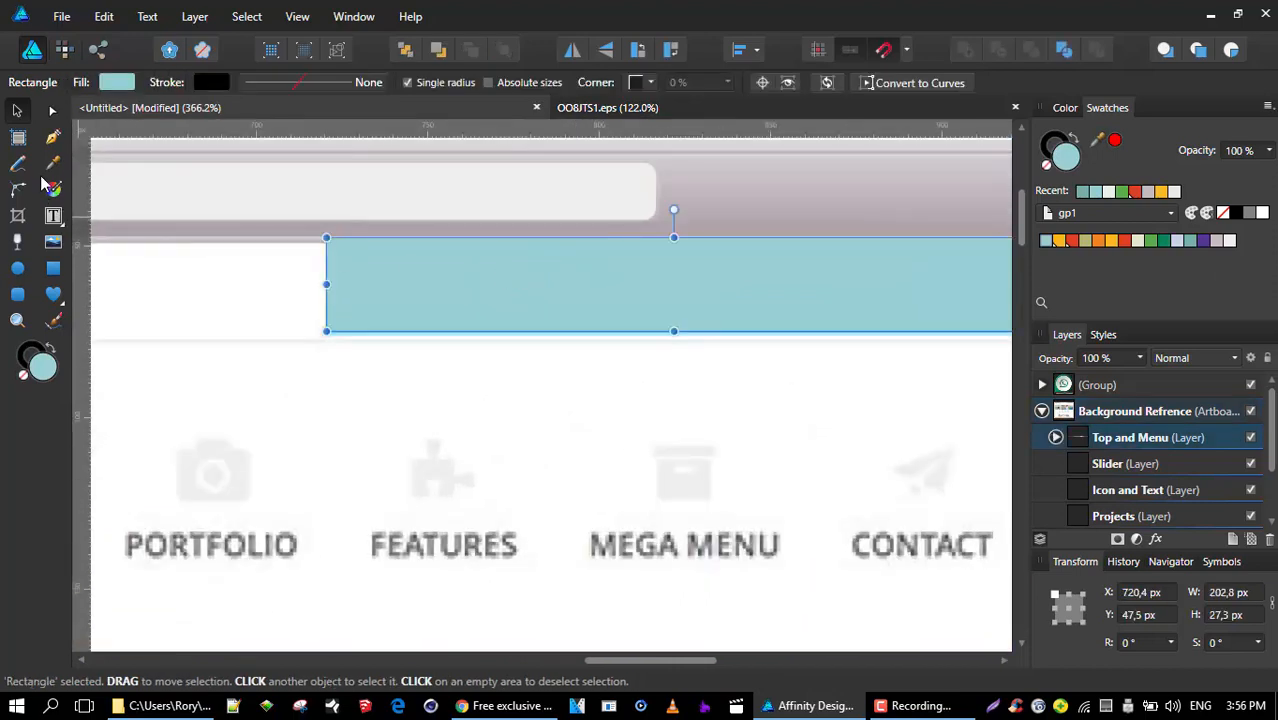
{"action": "left_click", "coordinate": [54, 138]}
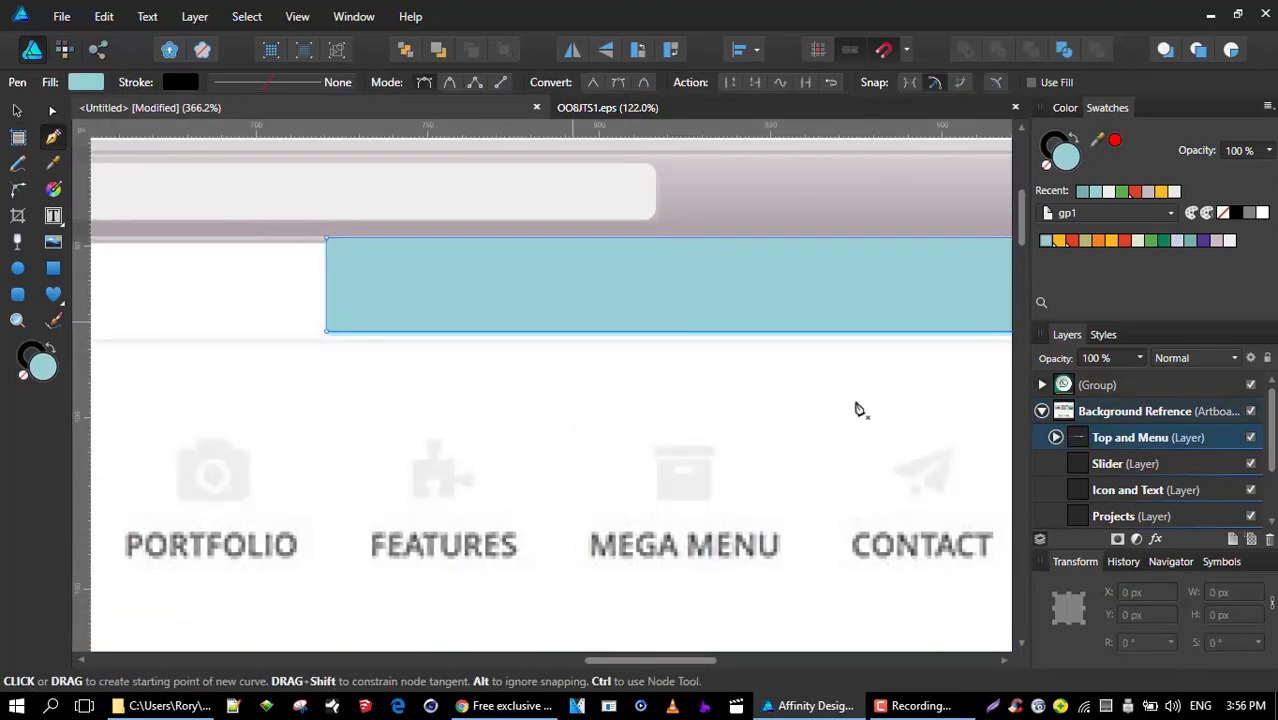
{"action": "left_click", "coordinate": [1140, 437]}
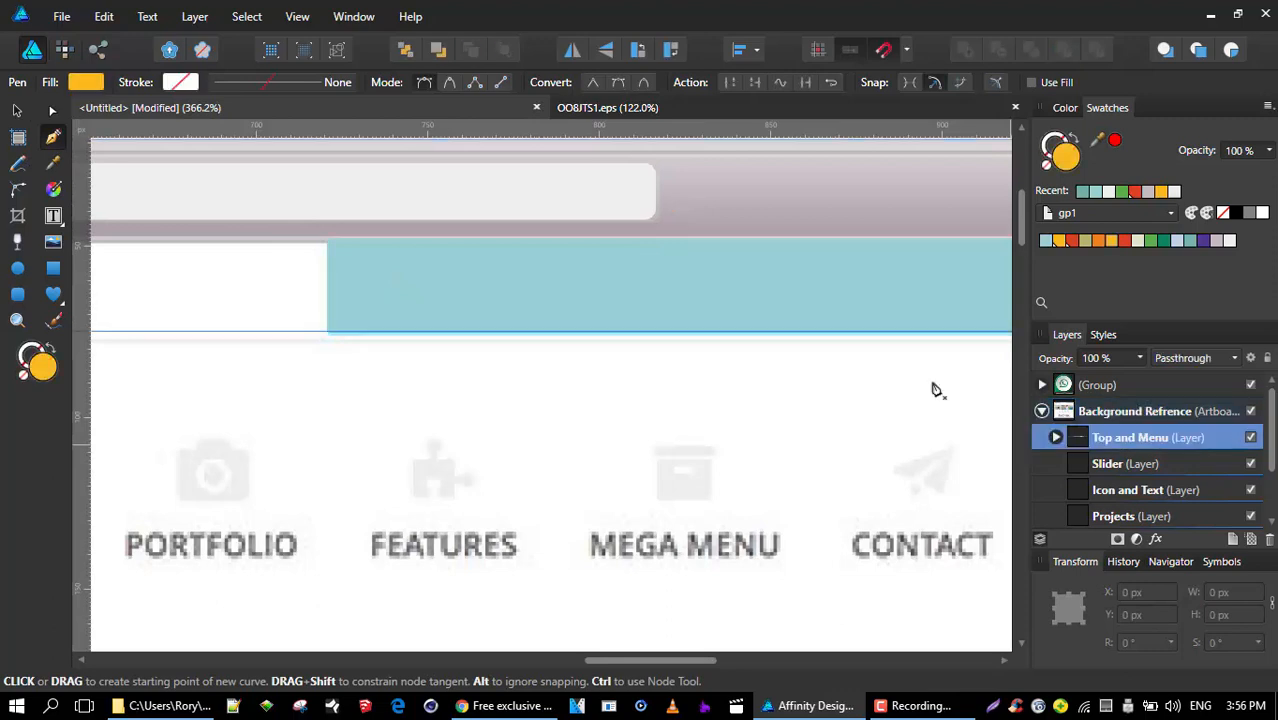
{"action": "left_click_drag", "start_coordinate": [462, 242], "coordinate": [463, 295]}
{"action": "key", "text": "ctrl+z"}
{"action": "left_click", "coordinate": [467, 244]}
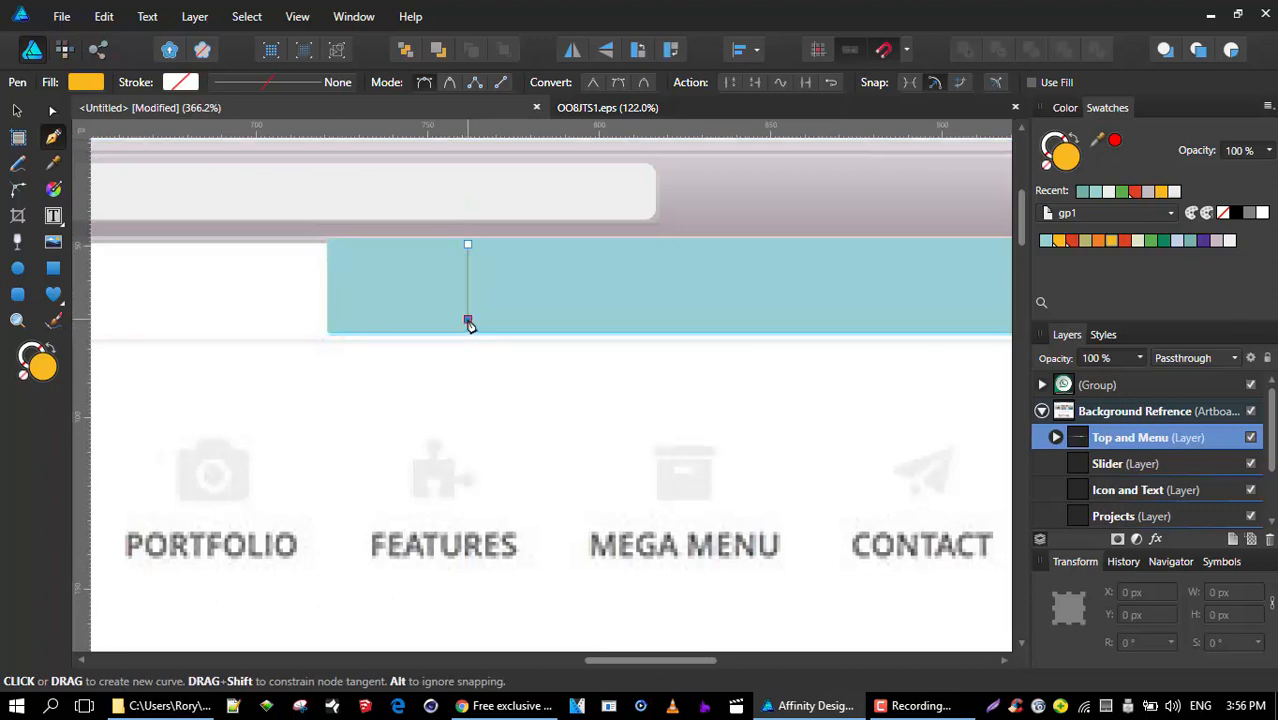
{"action": "left_click", "coordinate": [467, 319]}
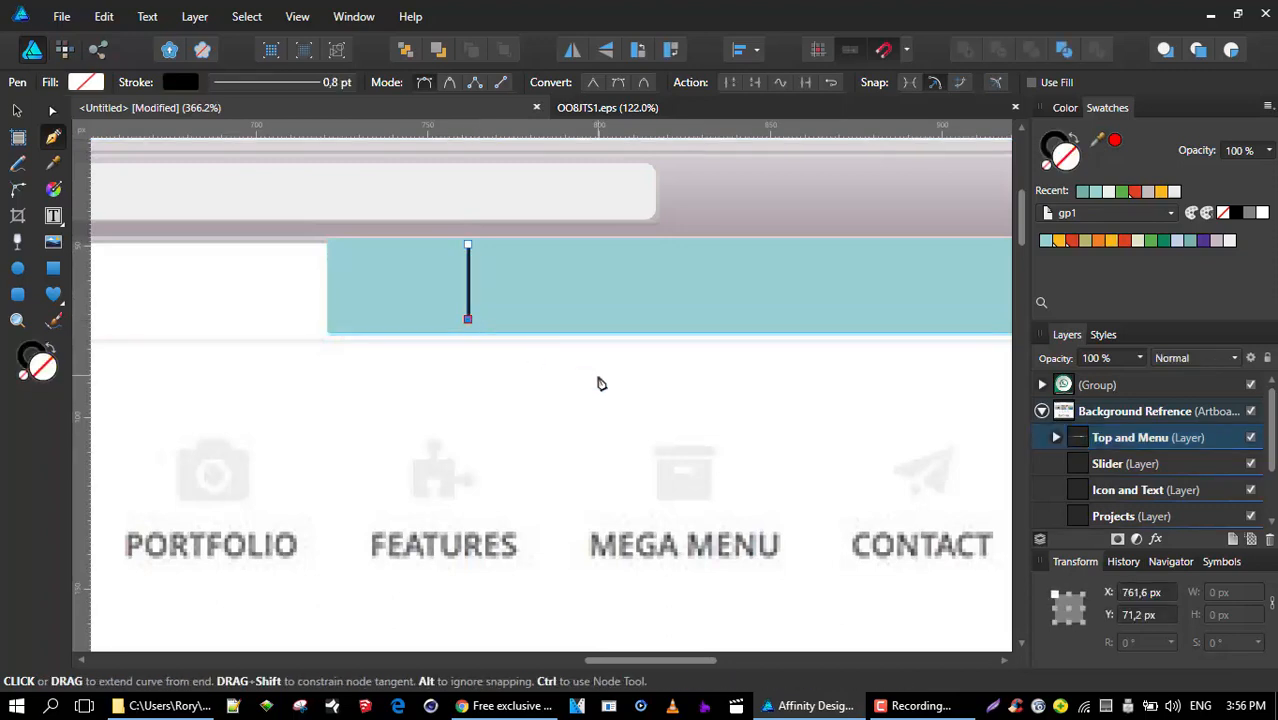
- Set the divider line's stroke width to 0,2 pt
{"action": "left_click", "coordinate": [344, 82]}
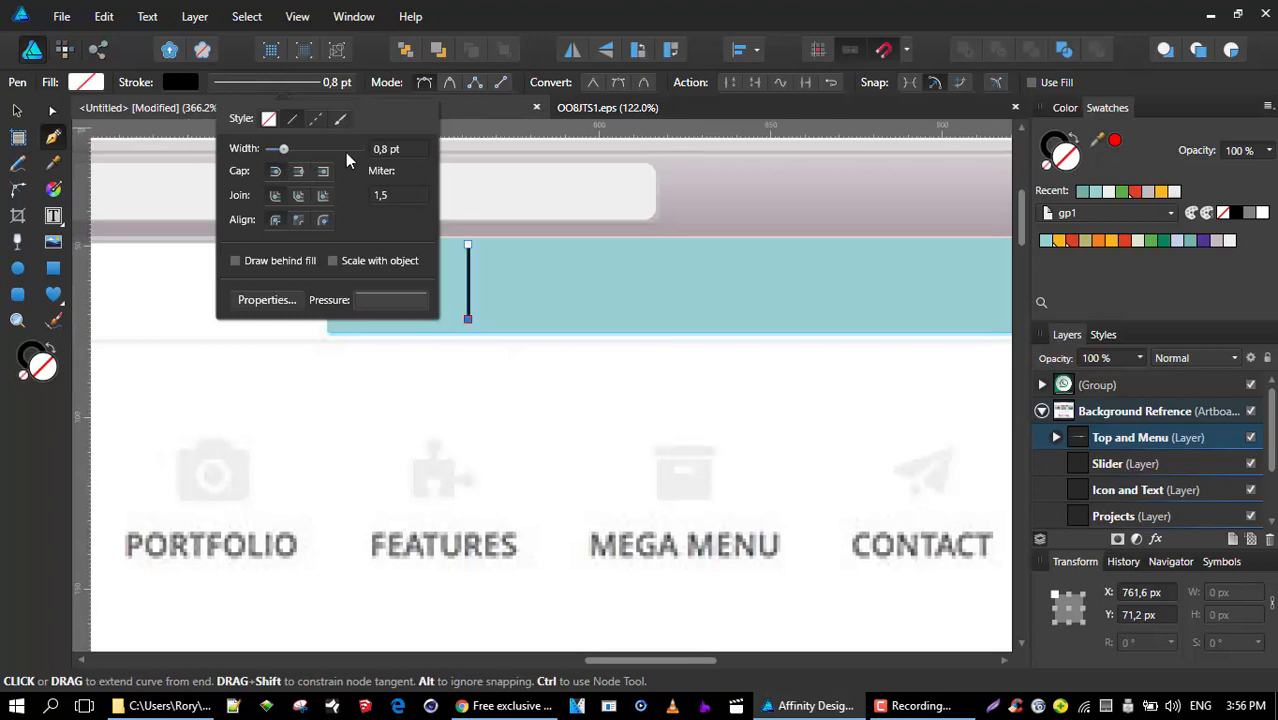
{"action": "left_click", "coordinate": [381, 149]}
{"action": "type", "text": "0,2"}
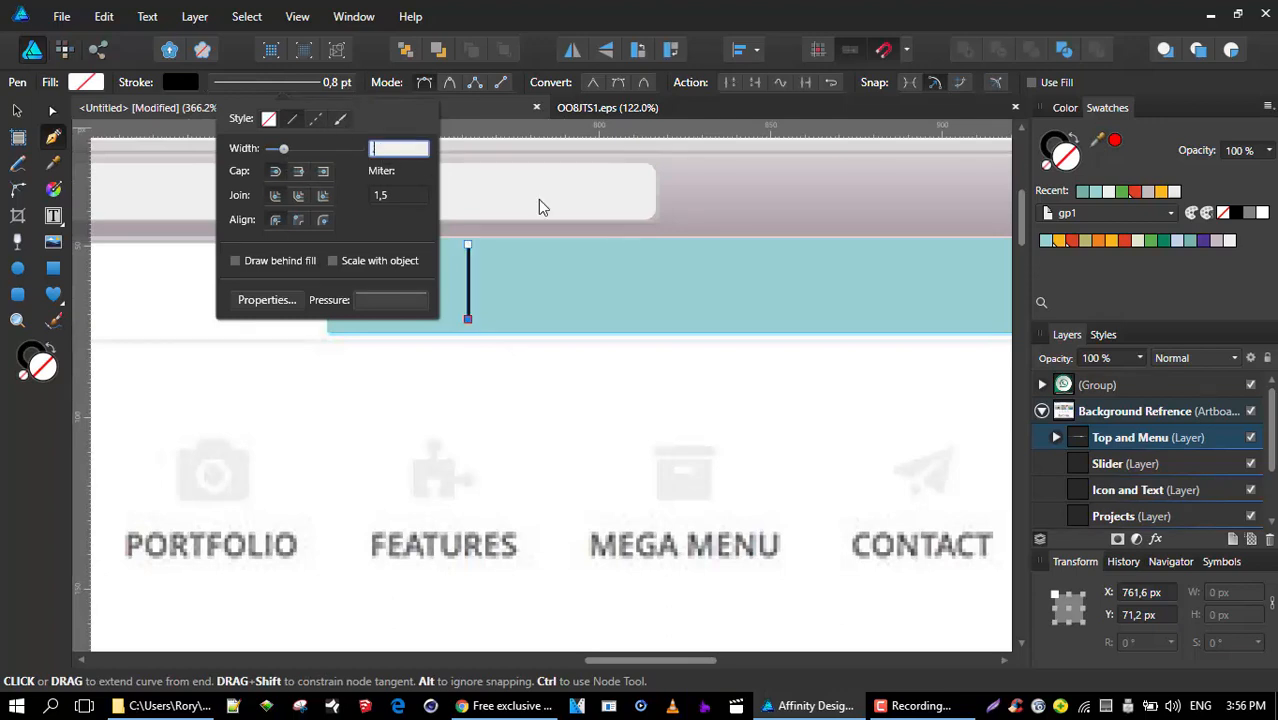
{"action": "key", "text": "Return"}
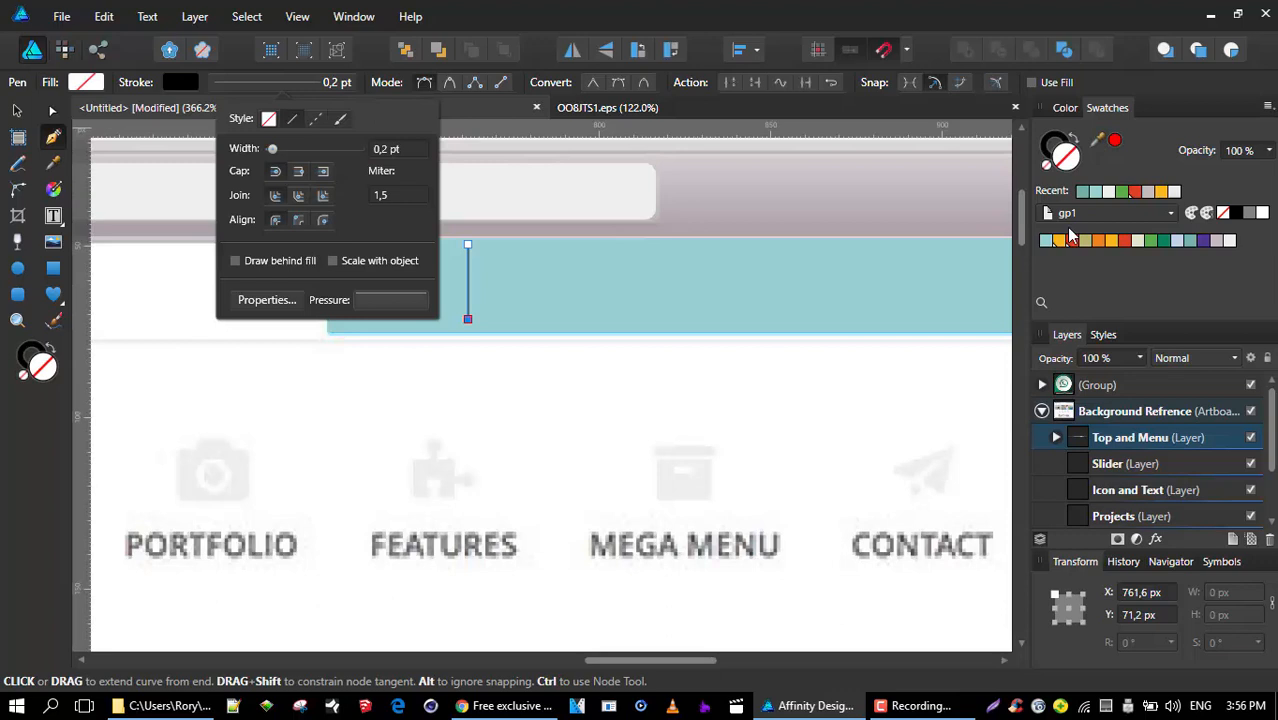
- Change the divider line's stroke colour to mid grey so it stands out against the blue bar
{"action": "left_click", "coordinate": [1055, 151]}
{"action": "left_click", "coordinate": [1050, 149]}
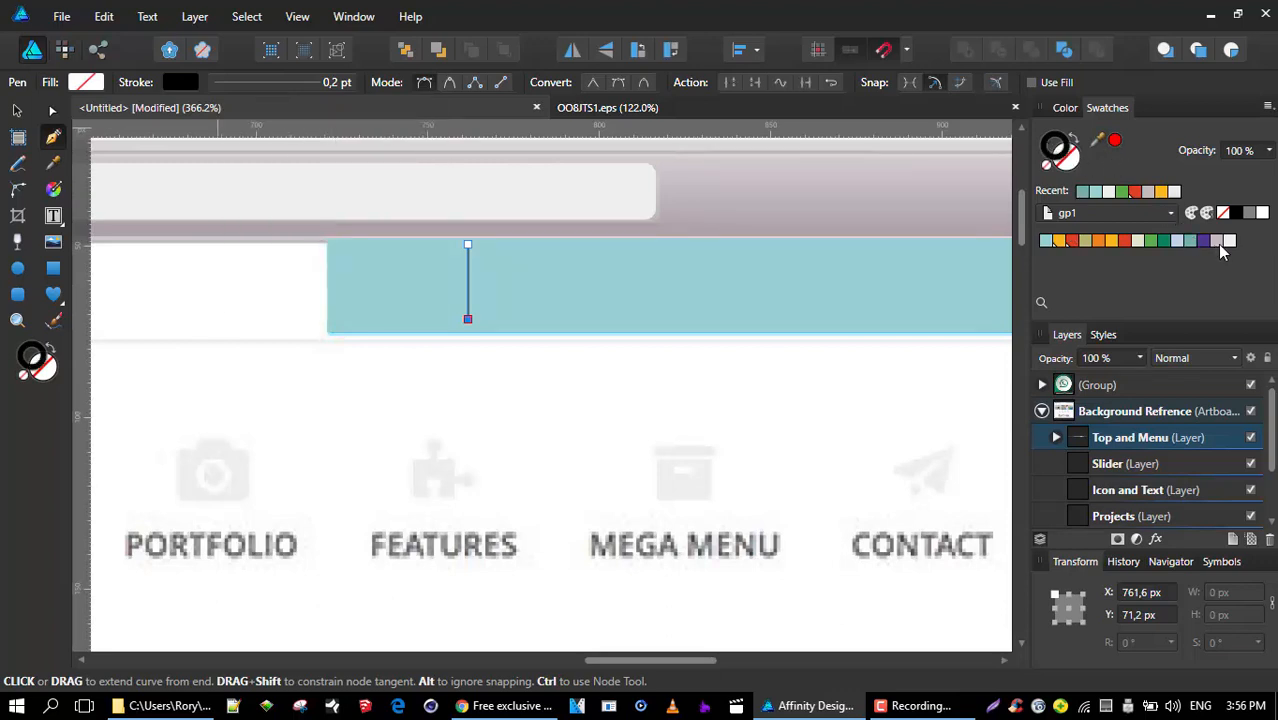
{"action": "left_click", "coordinate": [1218, 242]}
{"action": "left_click", "coordinate": [17, 110]}
{"action": "left_click", "coordinate": [288, 391]}
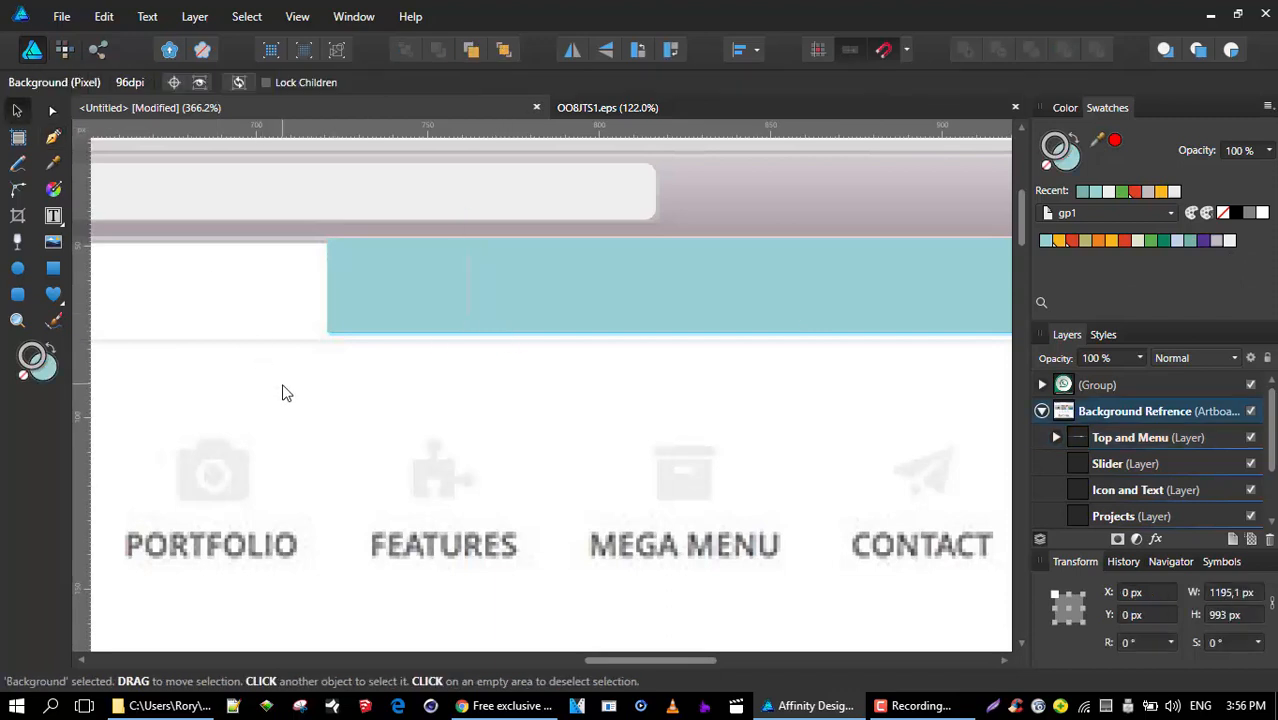
{"action": "left_click", "coordinate": [468, 291]}
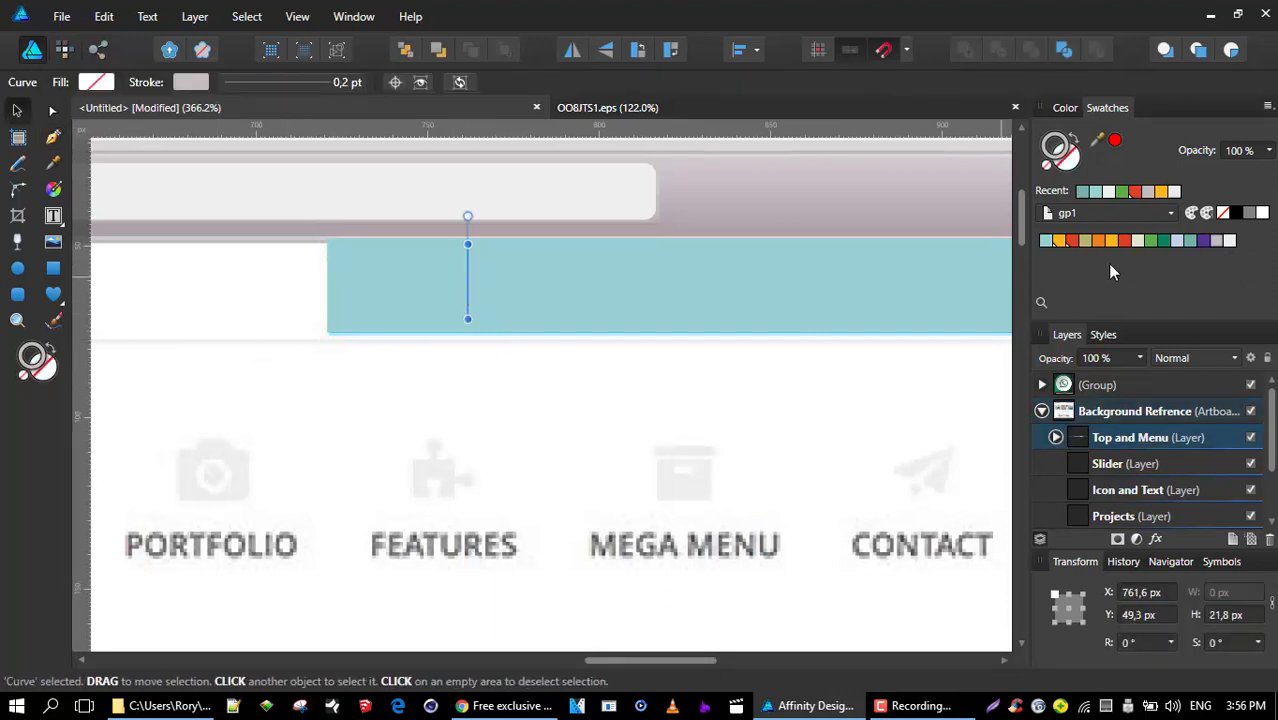
{"action": "left_click", "coordinate": [1250, 213]}
{"action": "left_click", "coordinate": [621, 401]}
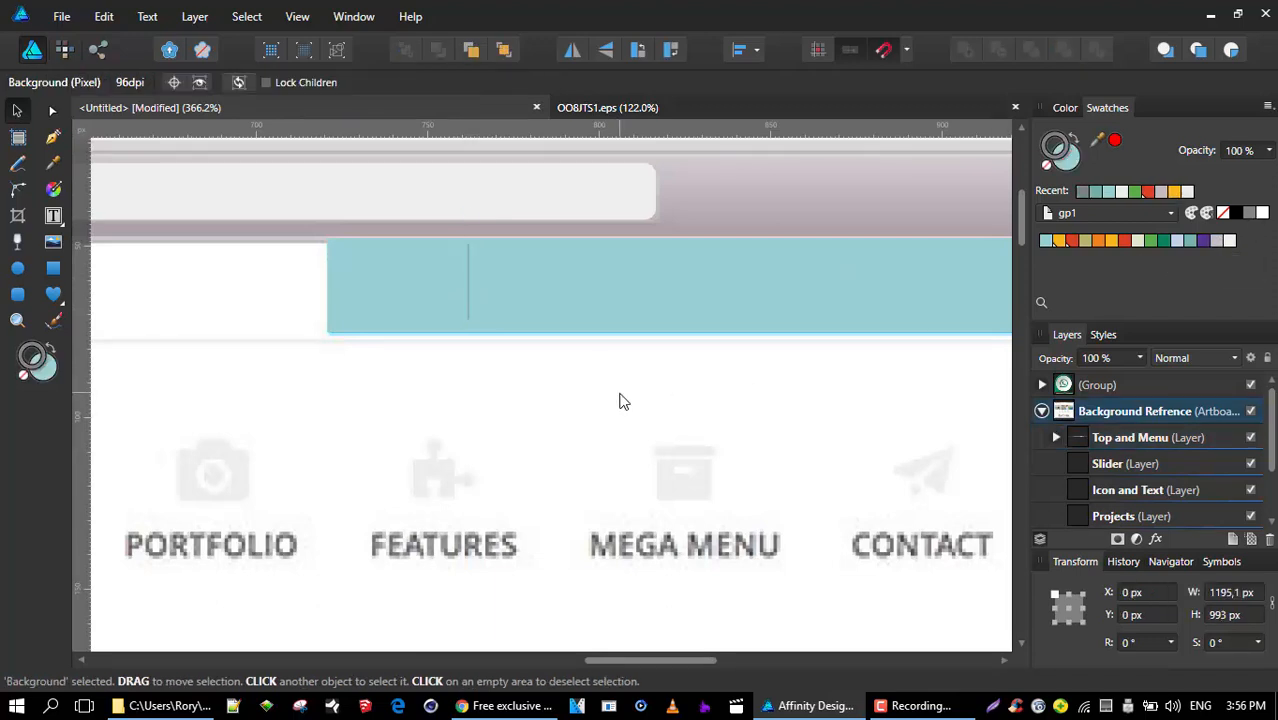
- Duplicate the grey divider line three times along the social bar, keeping all copies at the same height
{"action": "left_click", "coordinate": [468, 287]}
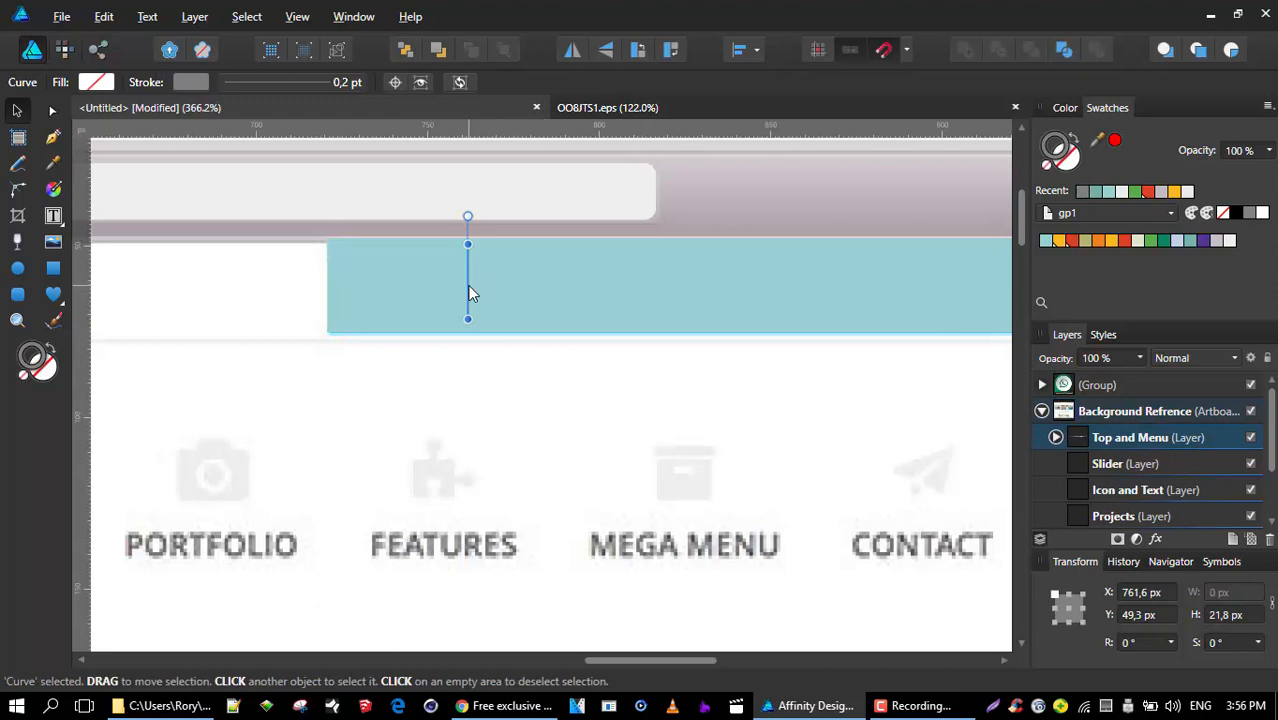
{"action": "left_click_drag", "start_coordinate": [613, 298], "coordinate": [745, 291]}
- Select all four divider lines and space them evenly in the horizontal direction with automatic distribution
{"action": "scroll", "coordinate": [639, 289], "scroll_direction": "down", "scroll_amount": 4}
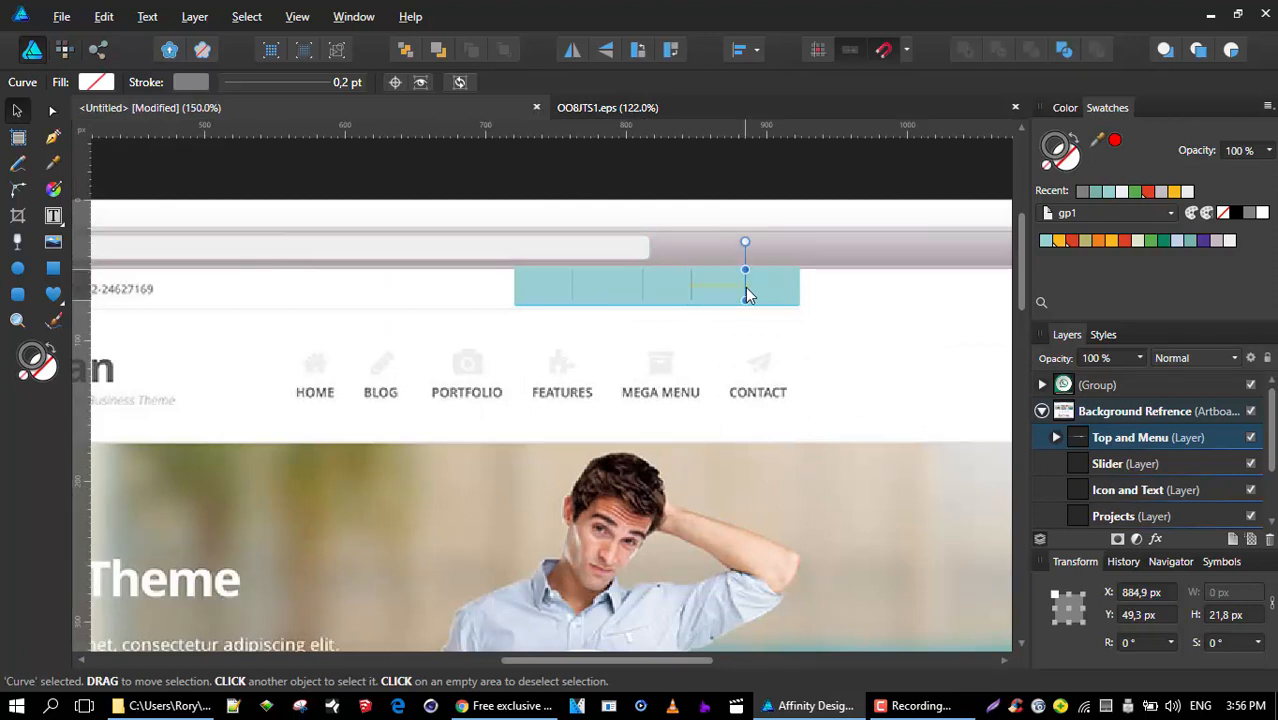
{"action": "left_click", "coordinate": [692, 292], "text": "shift"}
{"action": "left_click", "coordinate": [643, 295], "text": "shift"}
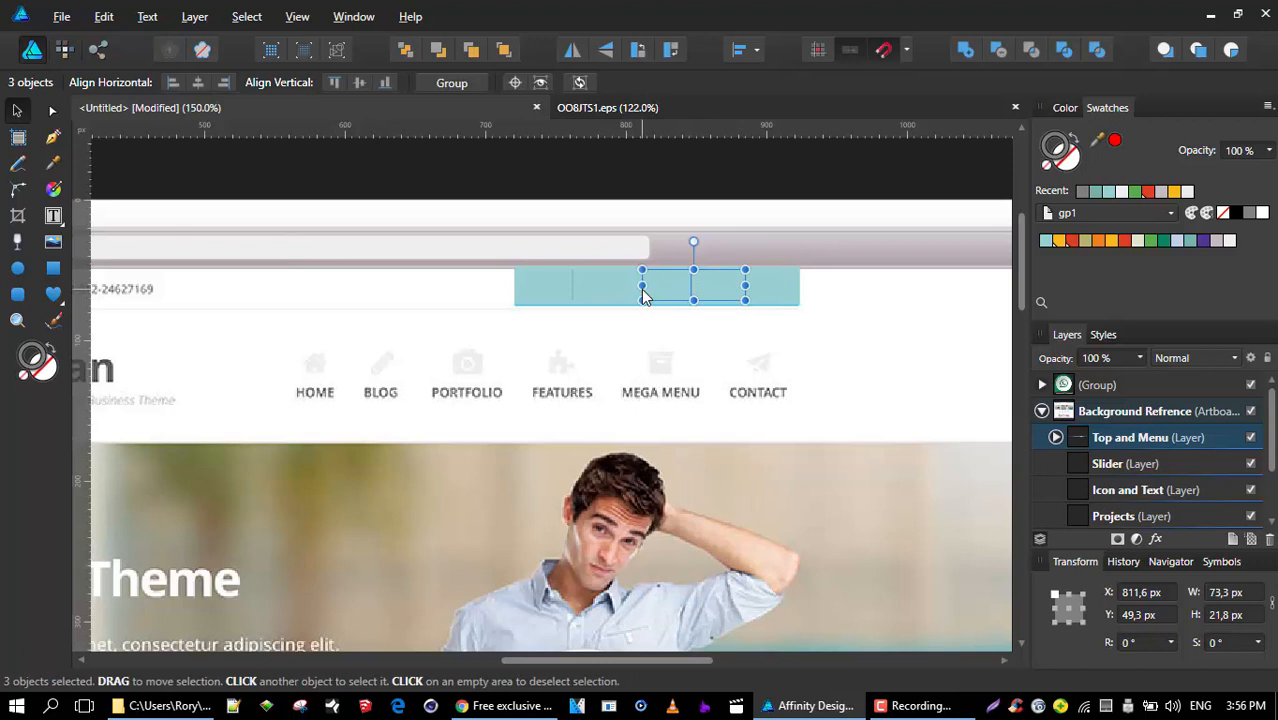
{"action": "left_click", "coordinate": [573, 290], "text": "shift"}
{"action": "scroll", "coordinate": [770, 305], "scroll_direction": "up", "scroll_amount": 2}
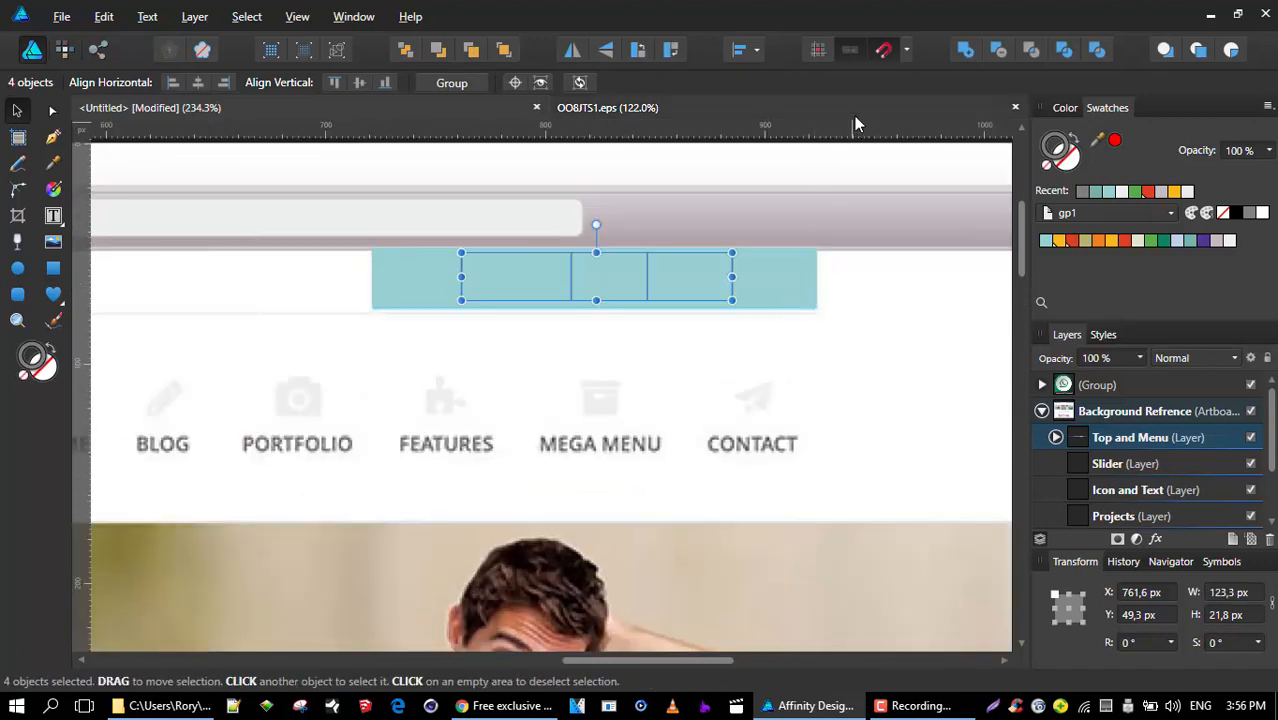
{"action": "left_click", "coordinate": [752, 50]}
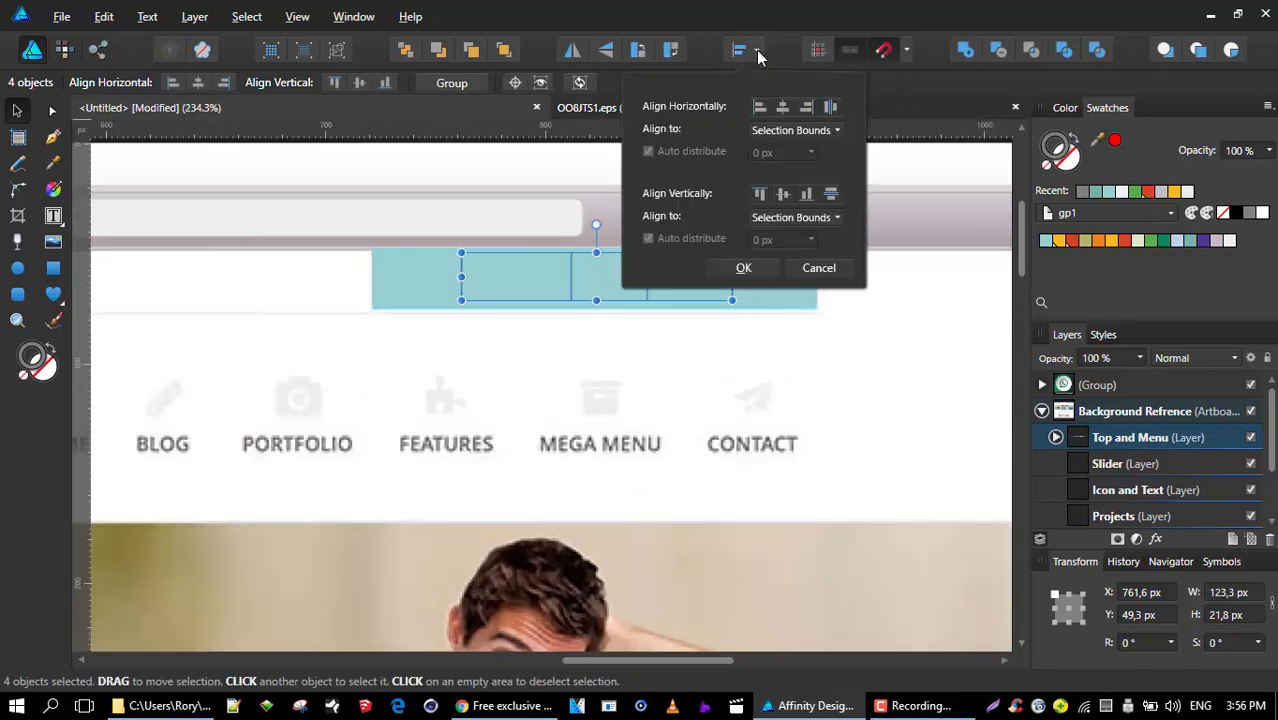
{"action": "left_click", "coordinate": [831, 108]}
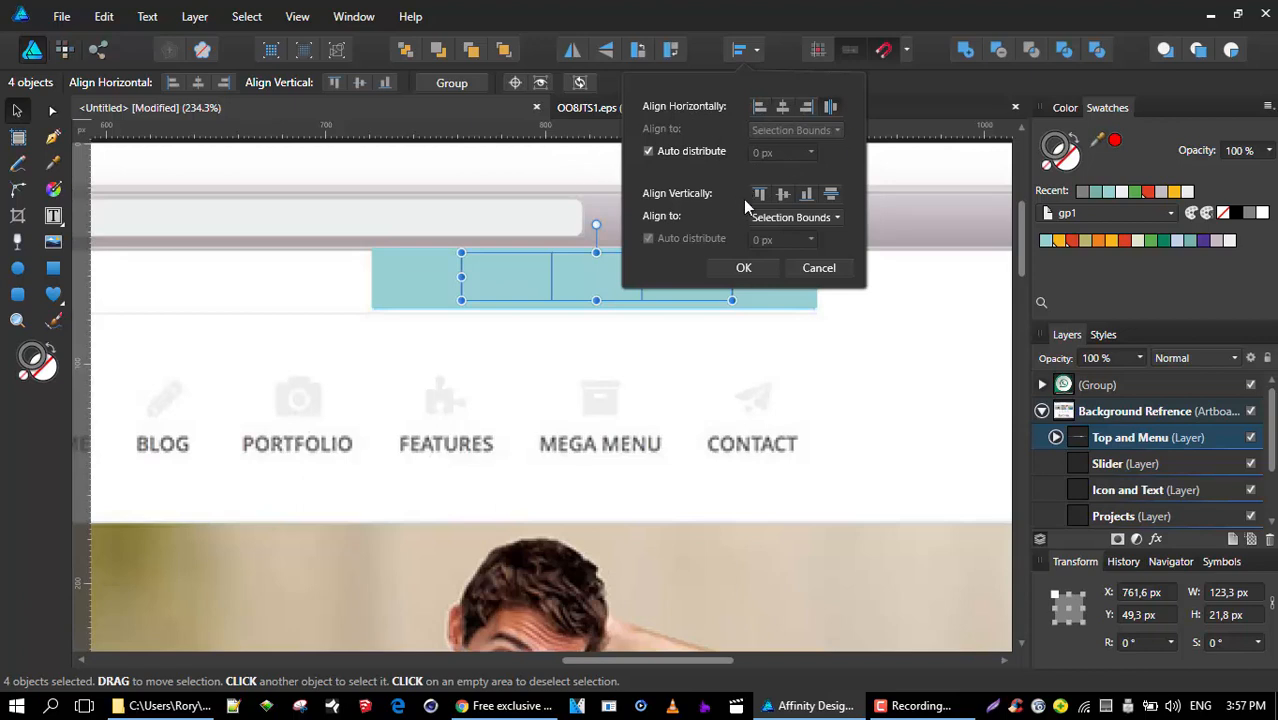
{"action": "left_click", "coordinate": [748, 268]}
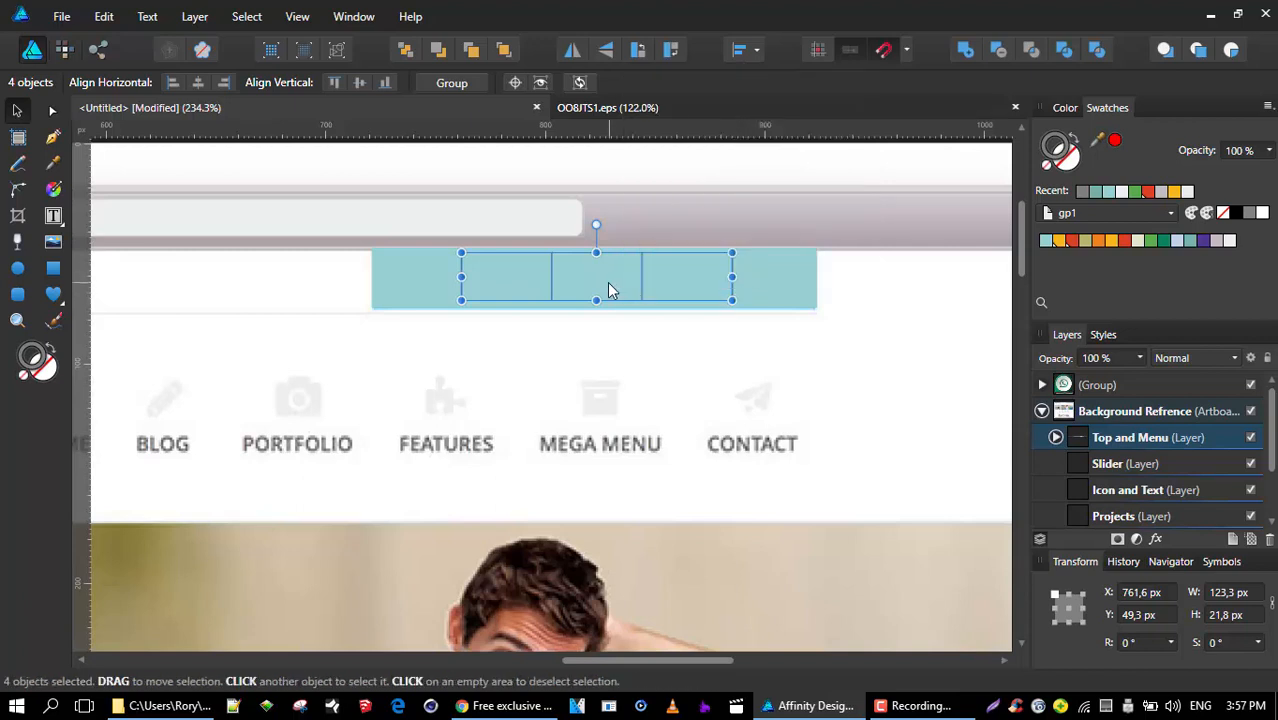
- Lower the opacity of the four divider lines to 61%
{"action": "left_click", "coordinate": [1141, 358]}
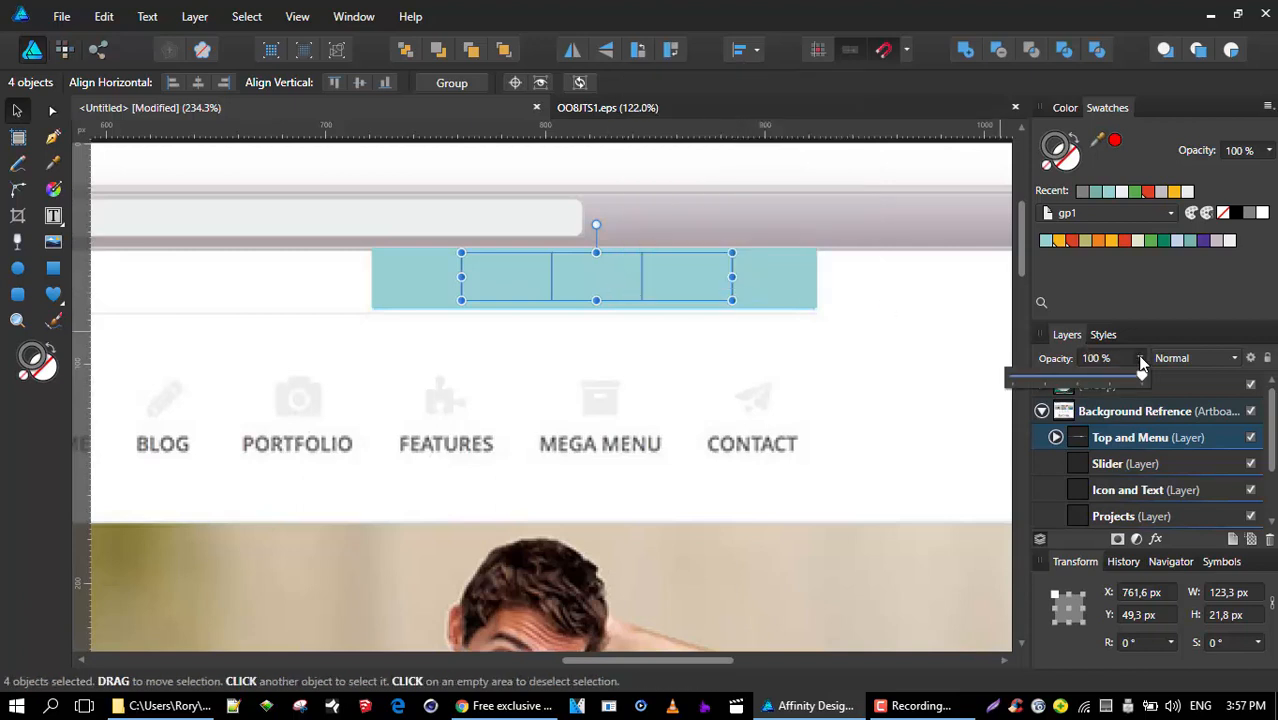
{"action": "left_click_drag", "start_coordinate": [1136, 378], "coordinate": [1086, 385]}
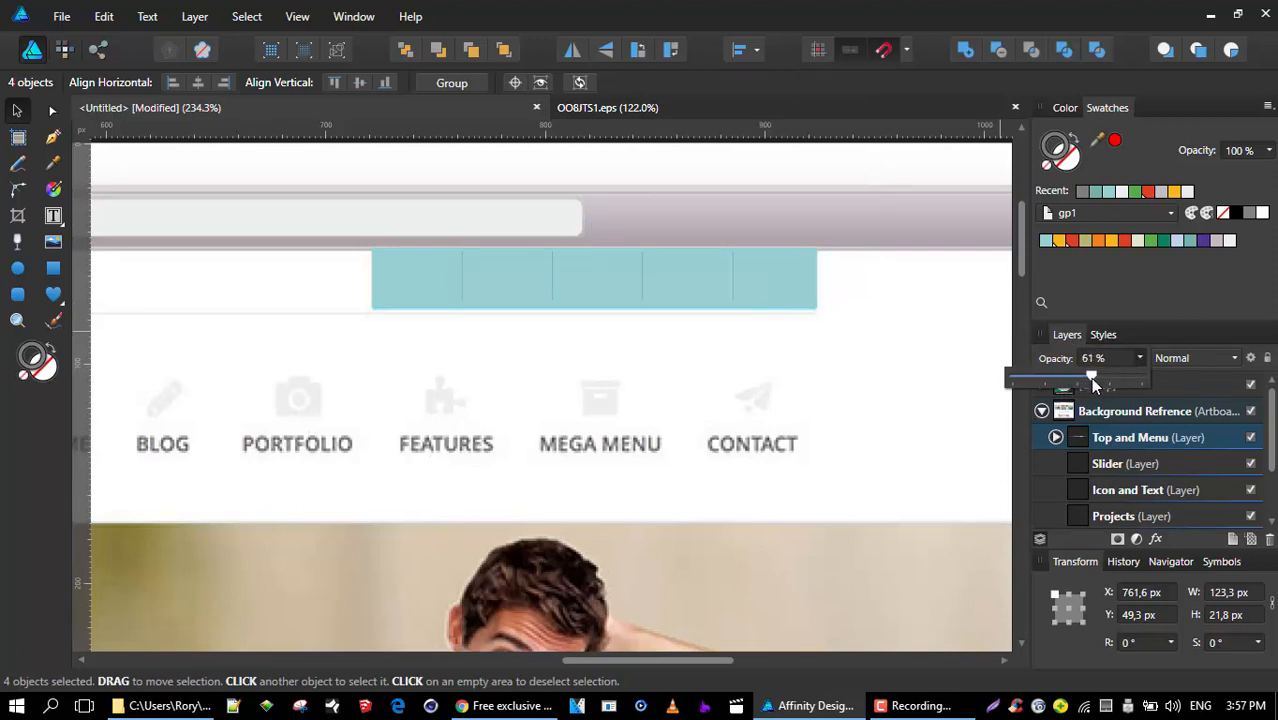
{"action": "left_click_drag", "start_coordinate": [1091, 378], "coordinate": [1091, 378]}
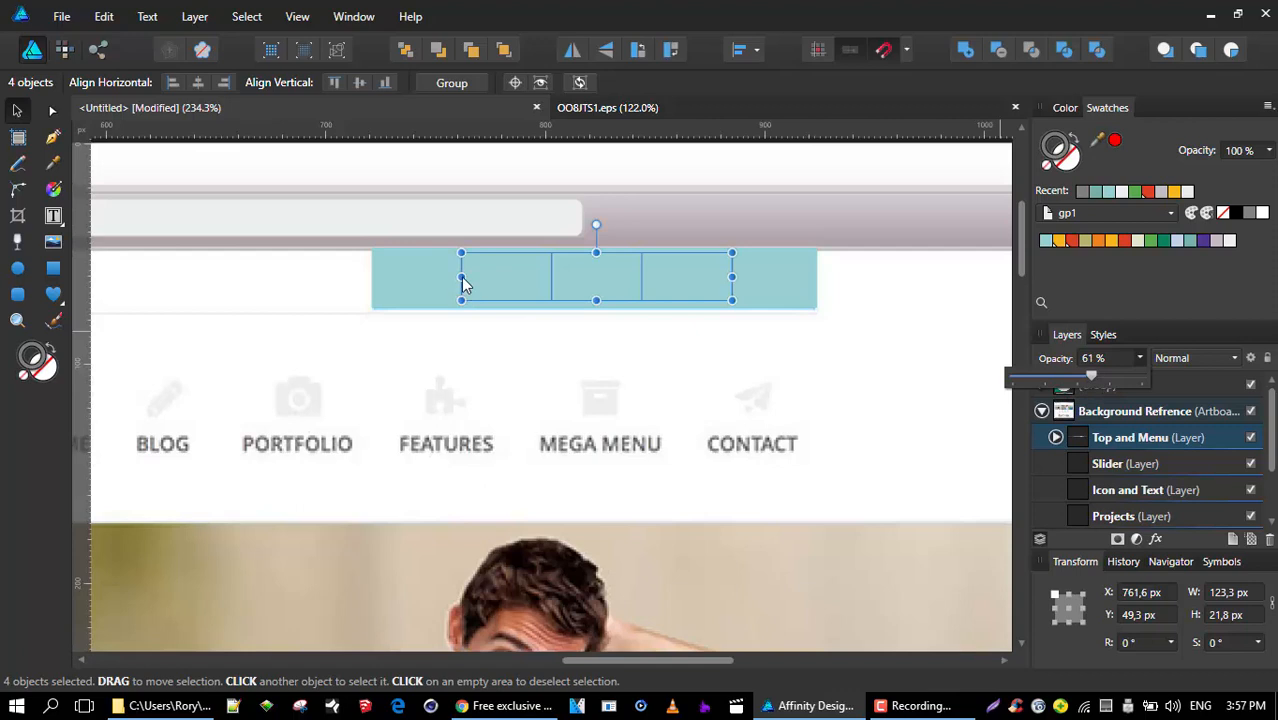
{"action": "left_click", "coordinate": [619, 351]}
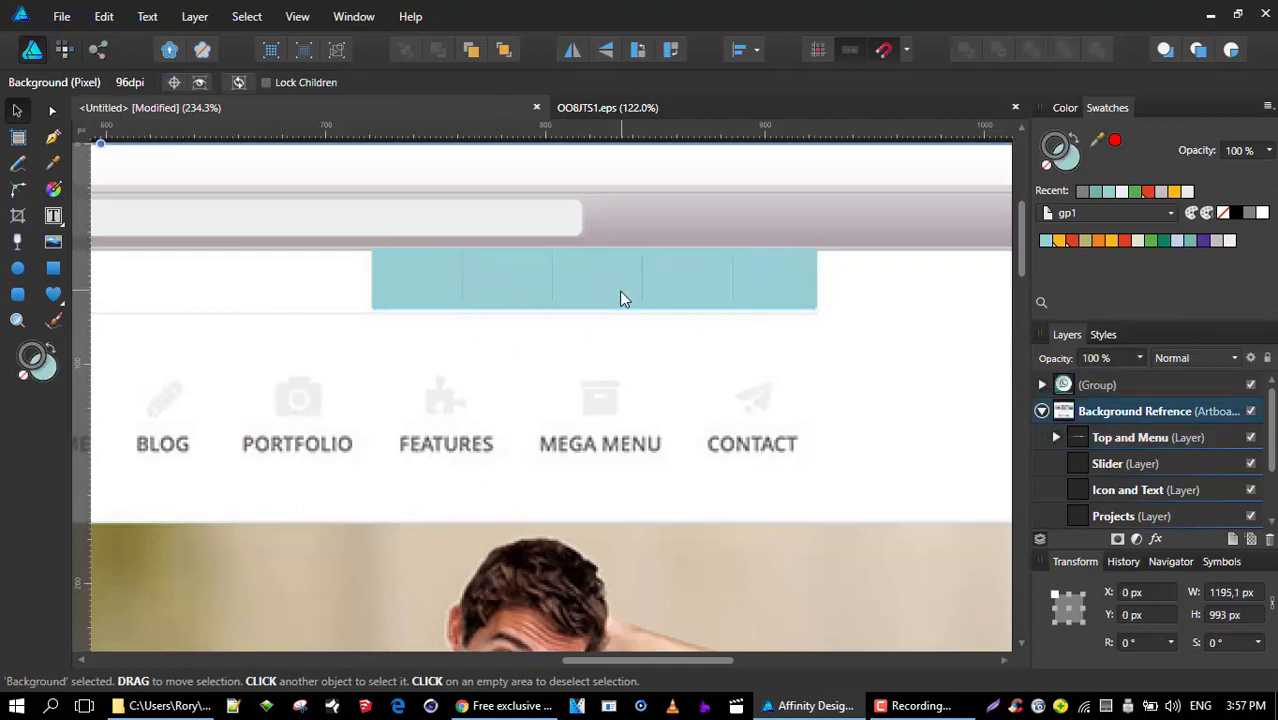
- Draw a light blue circle of 33 px in the Top and Menu layer and place it over the Bostan logo's inner disc
{"action": "scroll", "coordinate": [610, 299], "scroll_direction": "down", "scroll_amount": 3}
{"action": "scroll", "coordinate": [528, 294], "scroll_direction": "up", "scroll_amount": 5}
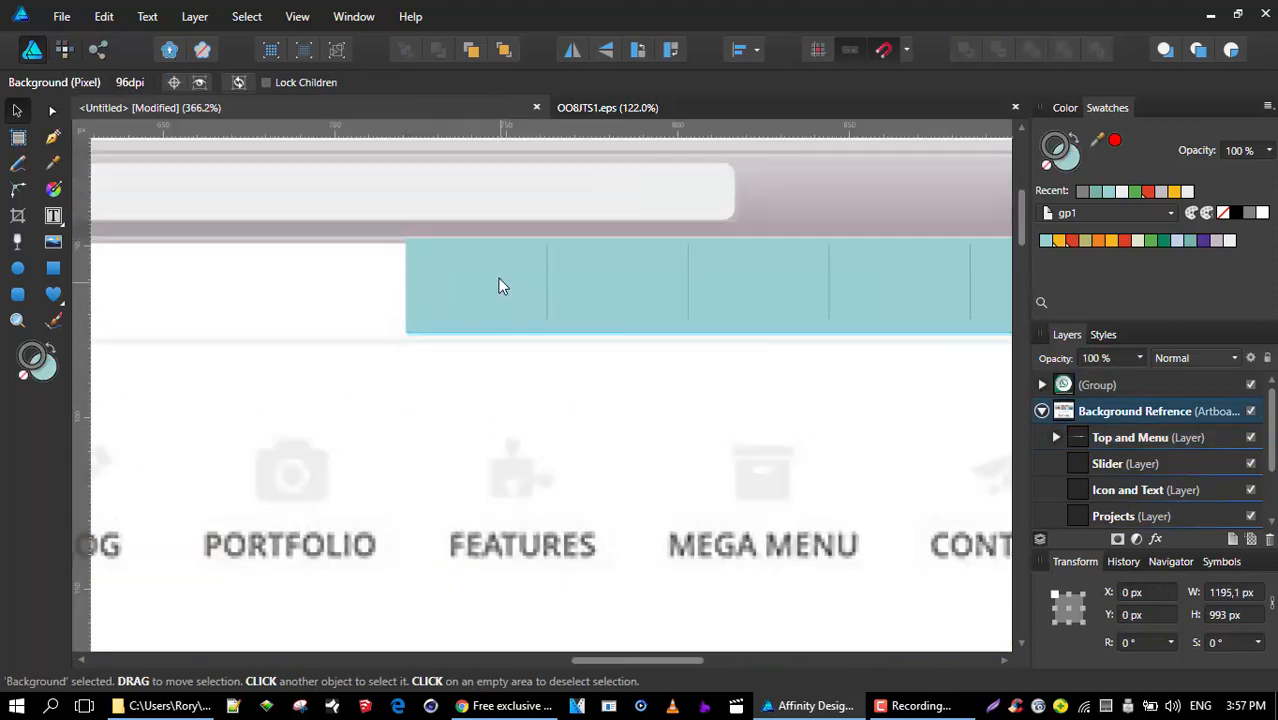
{"action": "scroll", "coordinate": [596, 260], "scroll_direction": "down", "scroll_amount": 5}
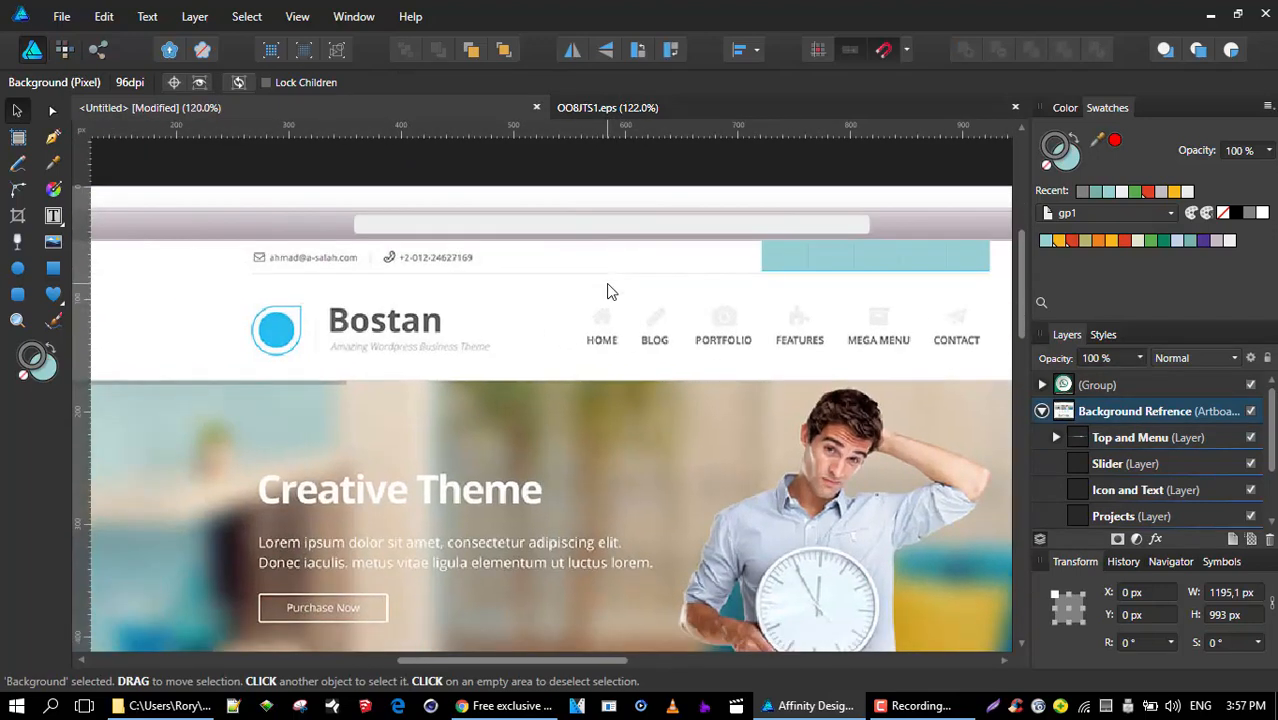
{"action": "scroll", "coordinate": [301, 273], "scroll_direction": "up", "scroll_amount": 4}
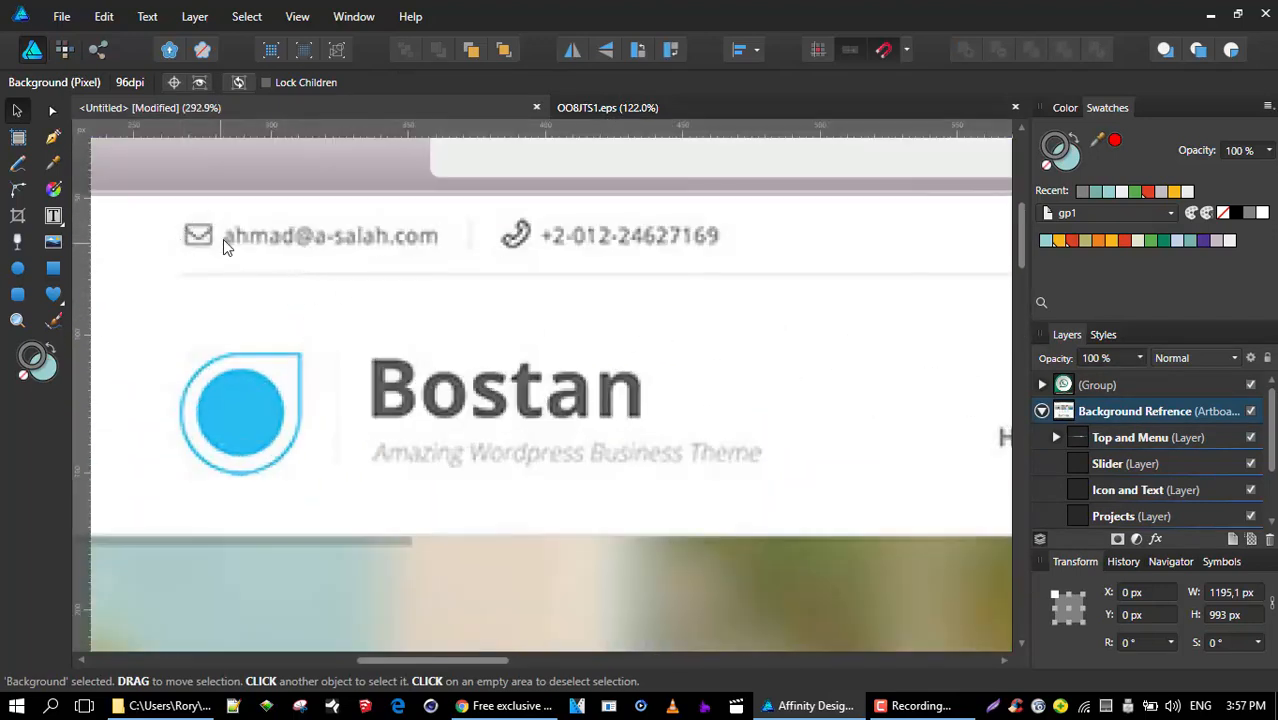
{"action": "scroll", "coordinate": [605, 255], "scroll_direction": "down", "scroll_amount": 4}
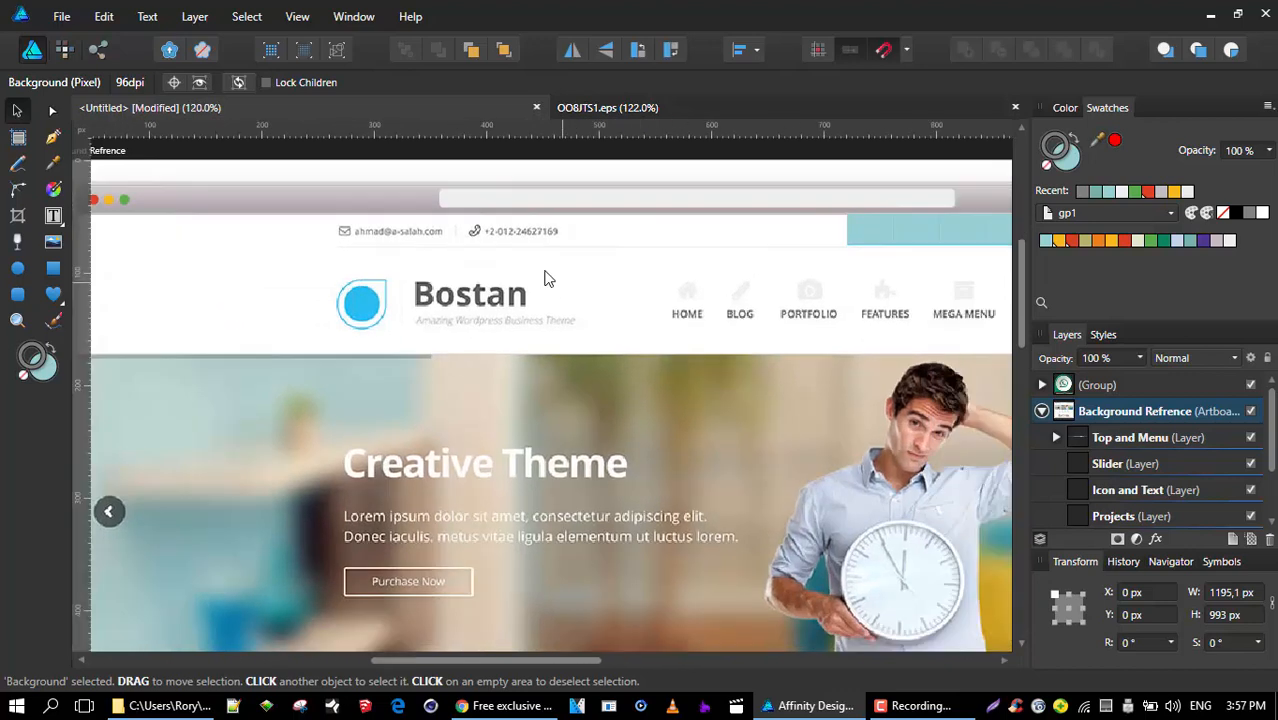
{"action": "scroll", "coordinate": [489, 272], "scroll_direction": "up", "scroll_amount": 5}
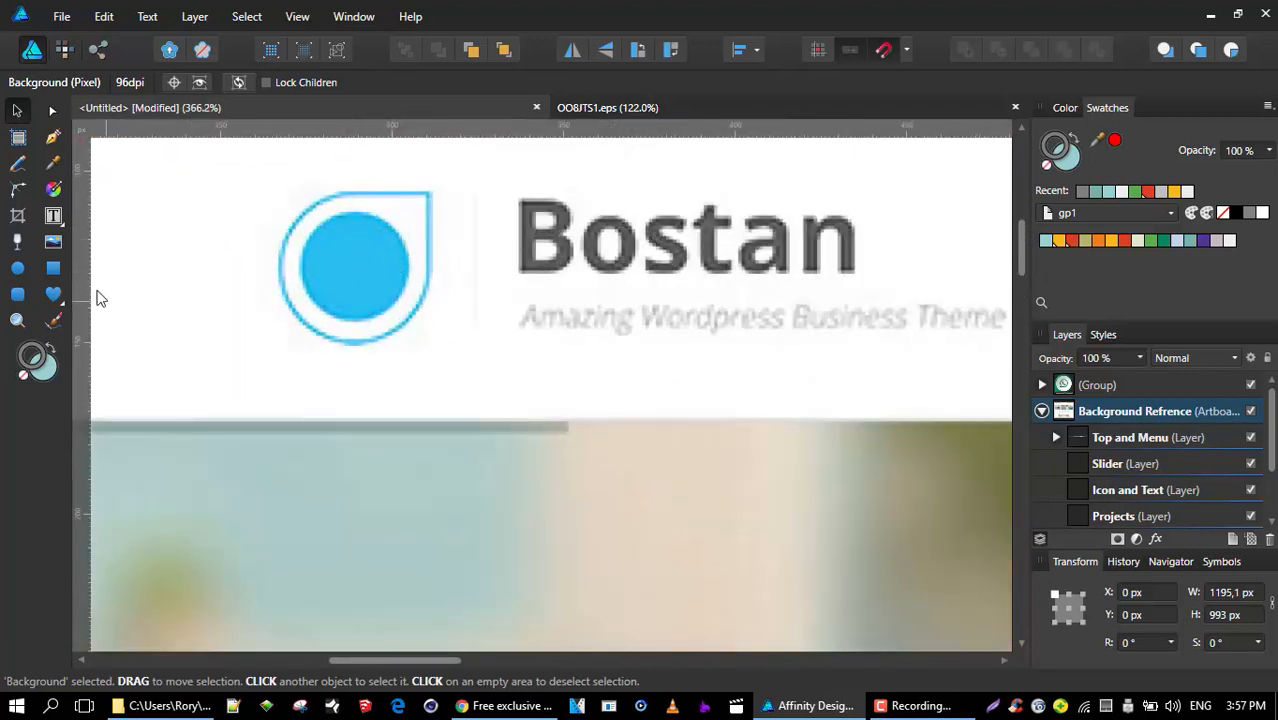
{"action": "left_click", "coordinate": [1127, 437]}
{"action": "left_click", "coordinate": [18, 268]}
{"action": "mouse_move", "coordinate": [350, 265]}
{"action": "left_mouse_down"}
{"action": "mouse_move", "coordinate": [392, 311]}
{"action": "mouse_move", "coordinate": [361, 279]}
{"action": "left_mouse_up"}
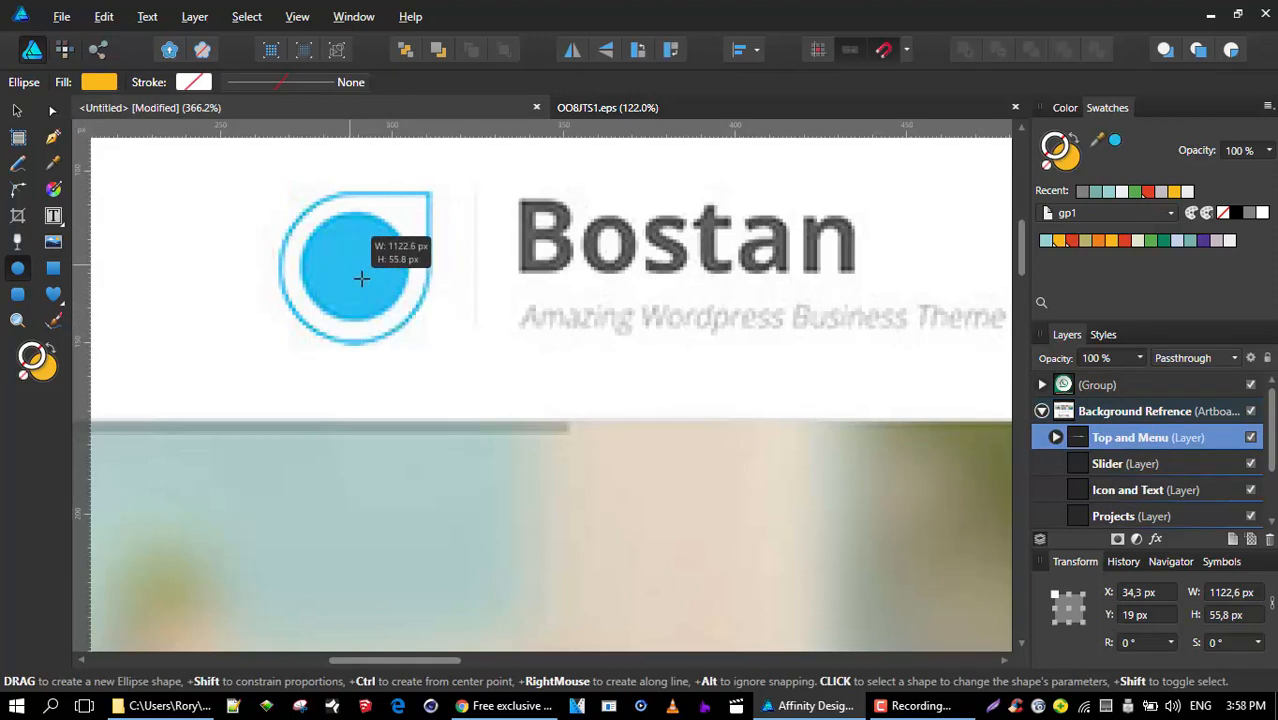
{"action": "left_click_drag", "start_coordinate": [320, 238], "coordinate": [434, 352]}
{"action": "left_click", "coordinate": [14, 112]}
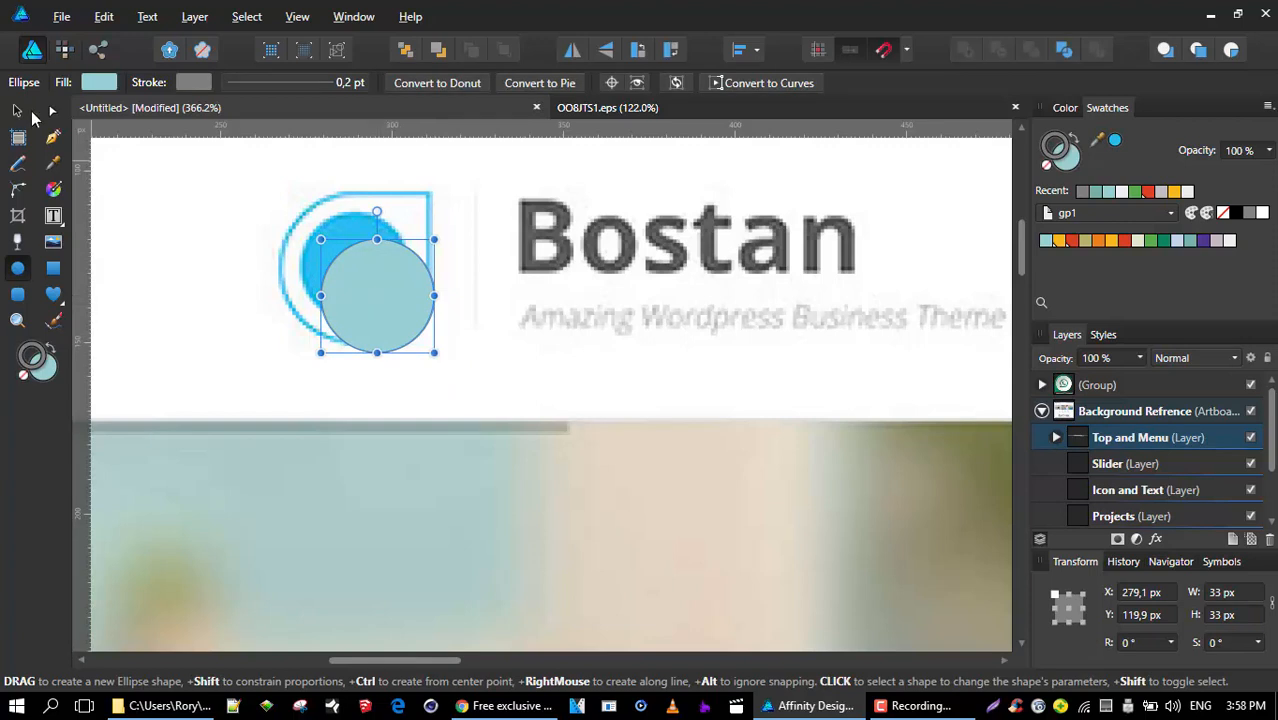
{"action": "left_click_drag", "start_coordinate": [352, 274], "coordinate": [342, 250]}
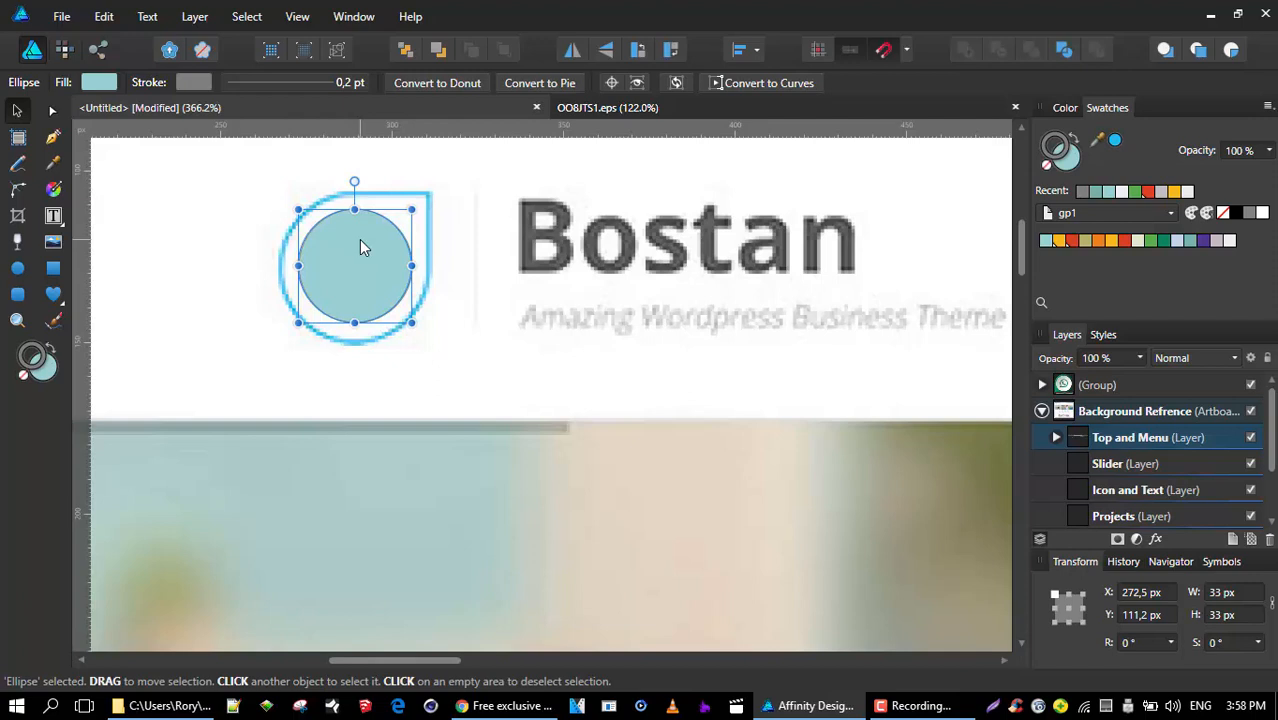
- Remove the stroke from the logo circle and keep the circle selected
{"action": "left_click", "coordinate": [1047, 166]}
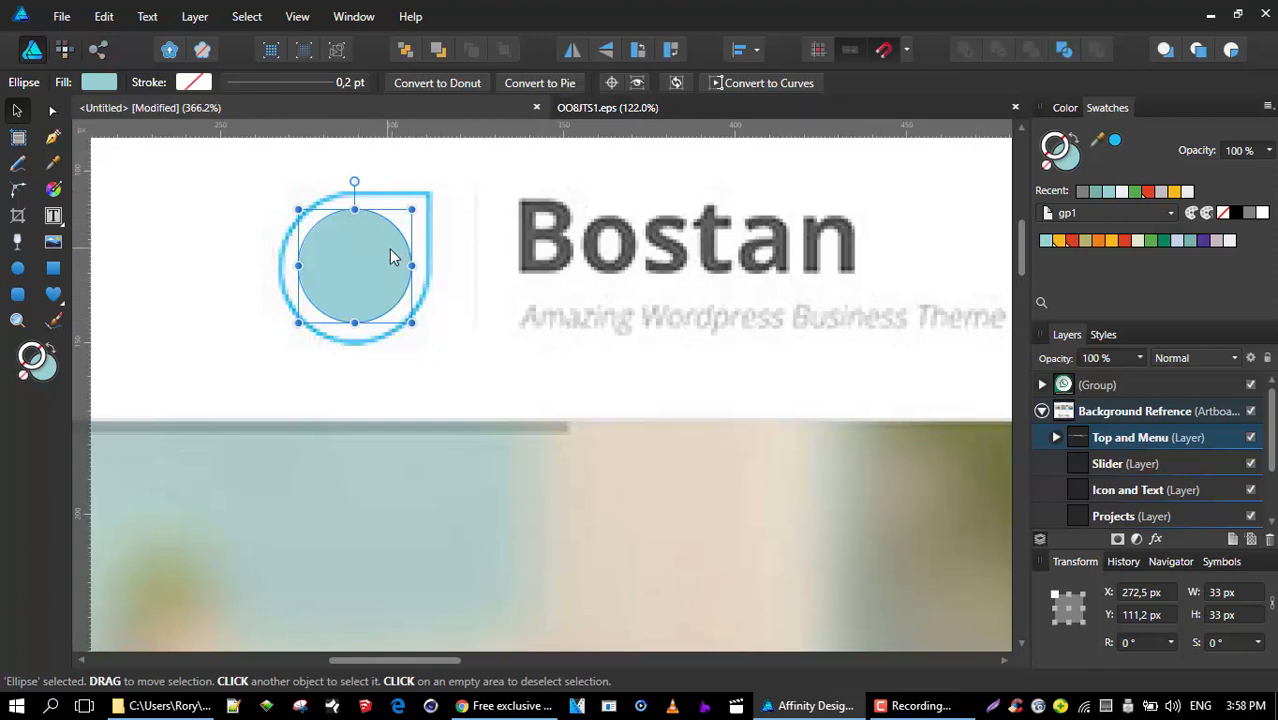
{"action": "left_click", "coordinate": [466, 281]}
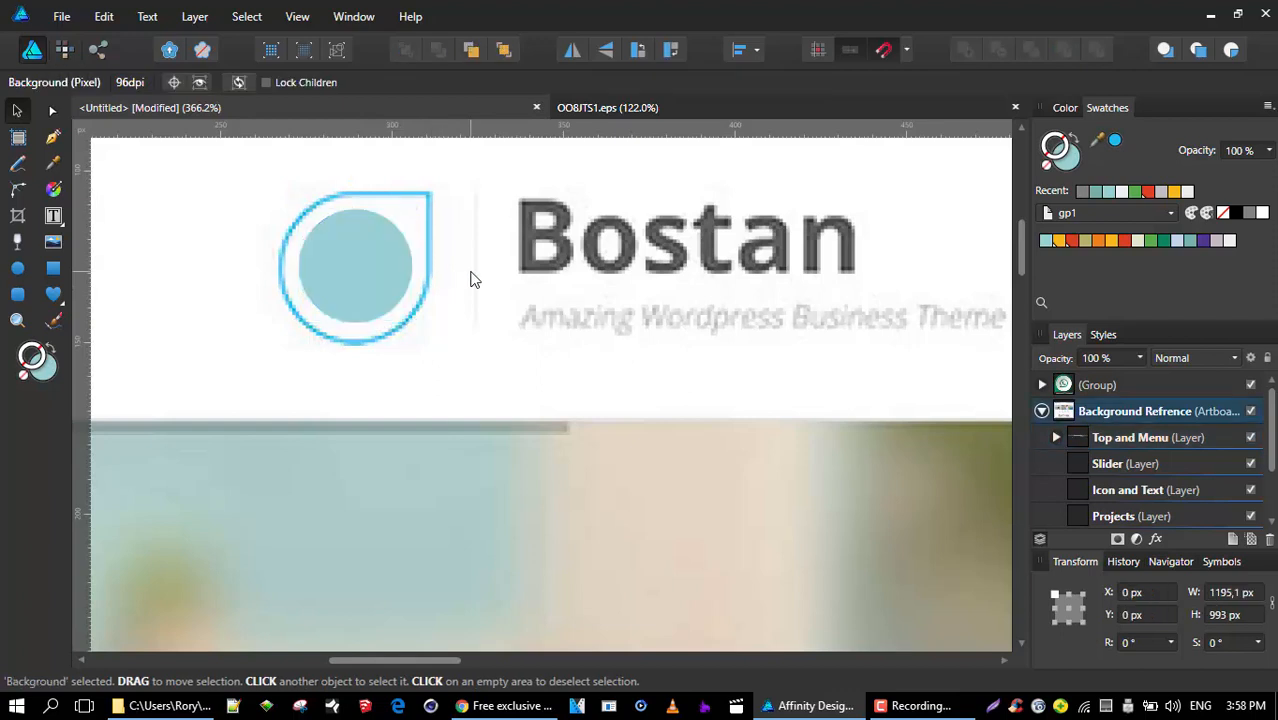
{"action": "left_click", "coordinate": [364, 266]}
{"action": "left_click", "coordinate": [458, 274]}
{"action": "left_click", "coordinate": [362, 256]}
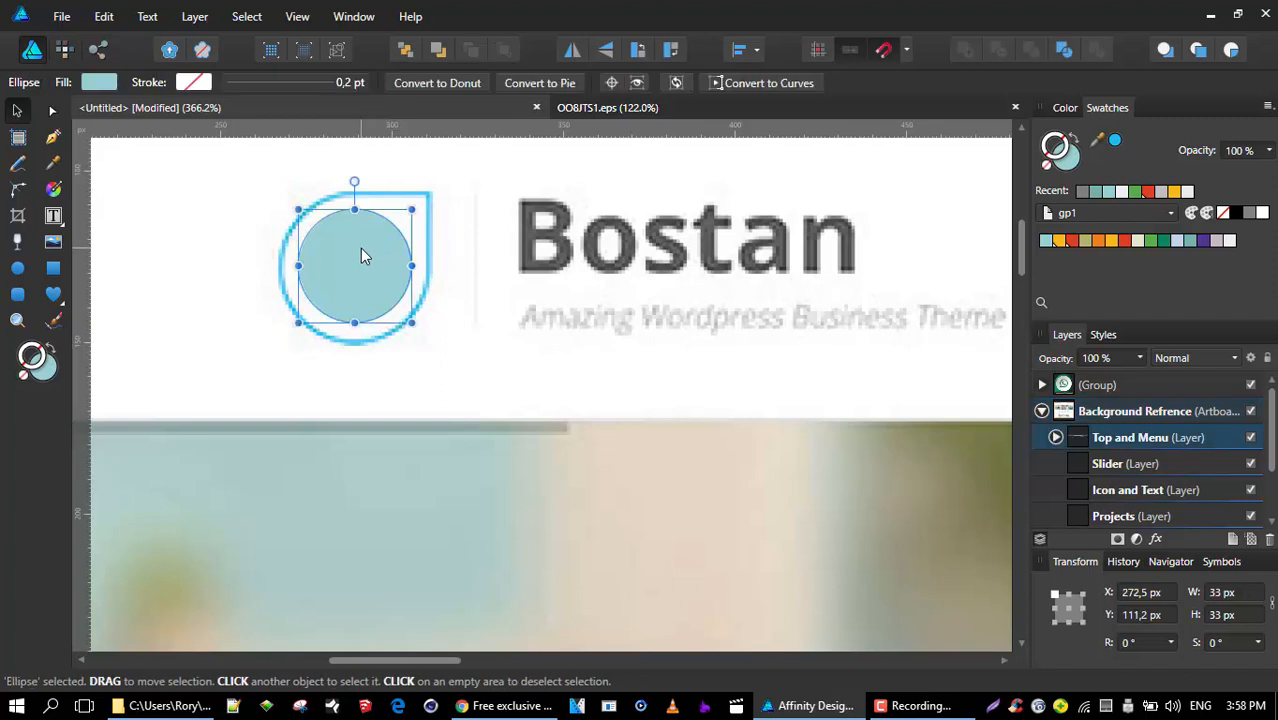
- Try the teal, dark green and lighter green swatches of the gp1 palette on the logo circle
{"action": "left_click", "coordinate": [1190, 241]}
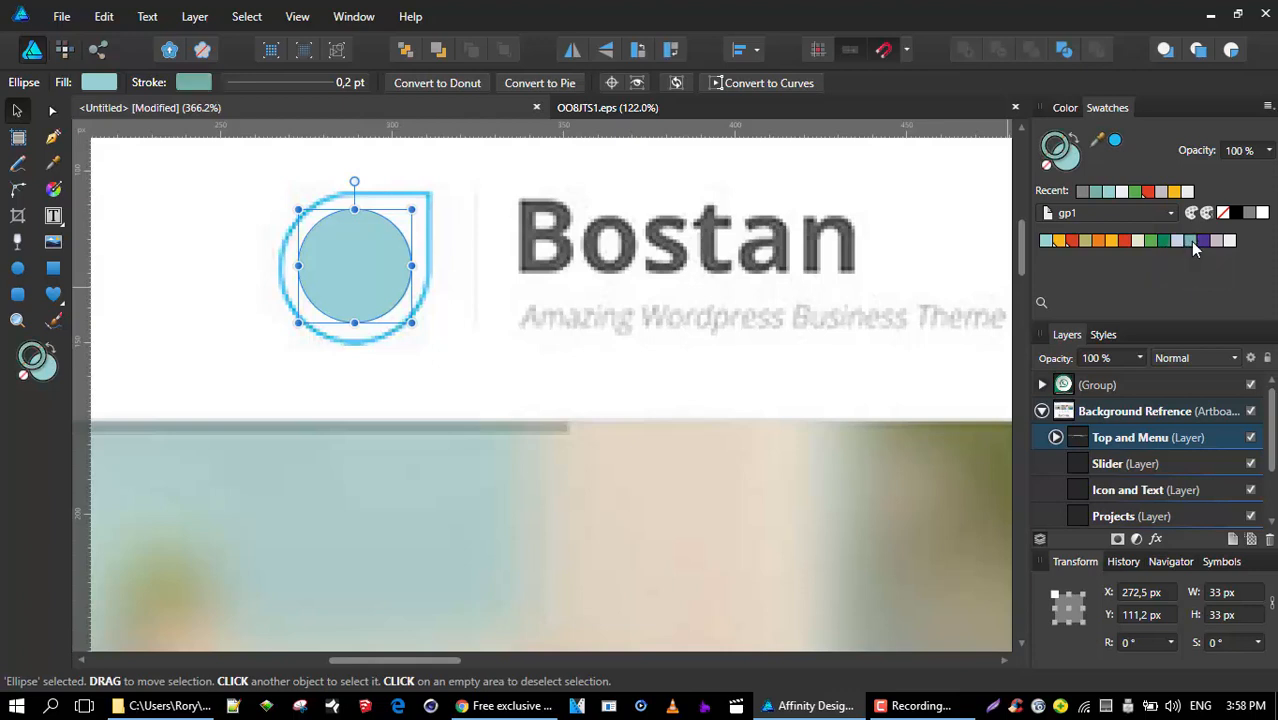
{"action": "left_click", "coordinate": [1045, 167]}
{"action": "left_click", "coordinate": [1065, 168]}
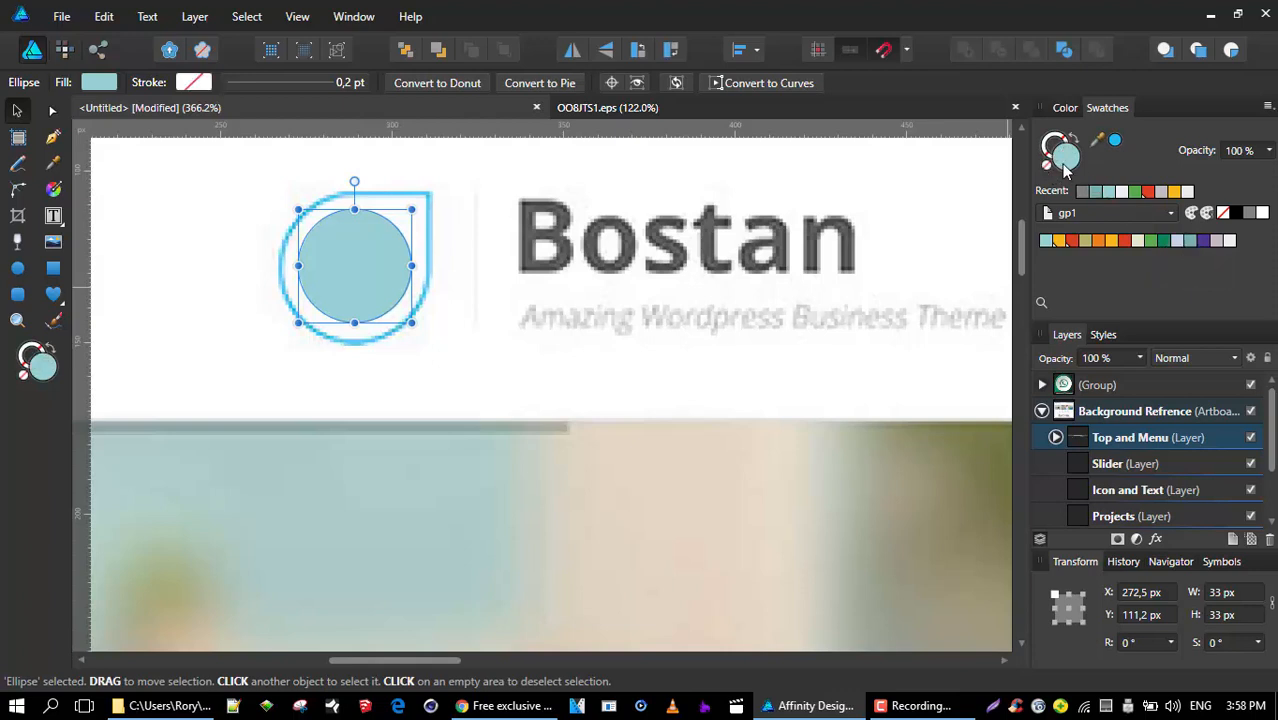
{"action": "left_click", "coordinate": [1163, 237]}
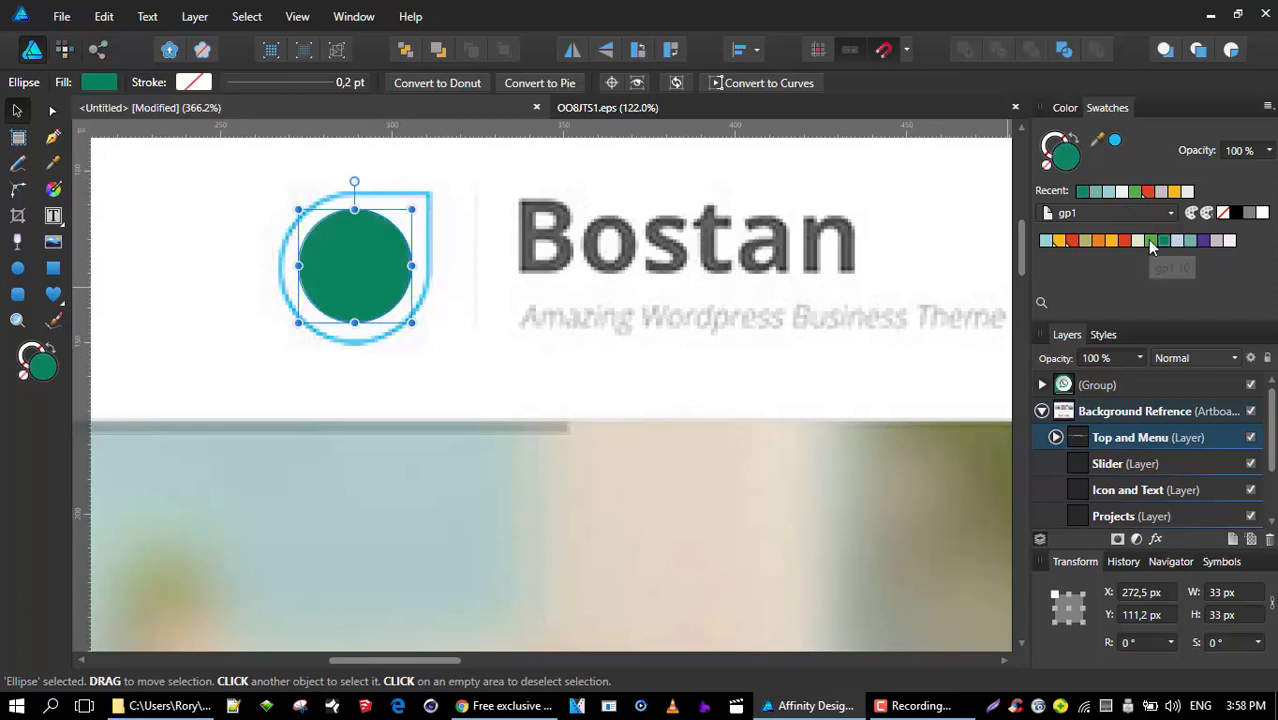
{"action": "left_click", "coordinate": [1150, 242]}
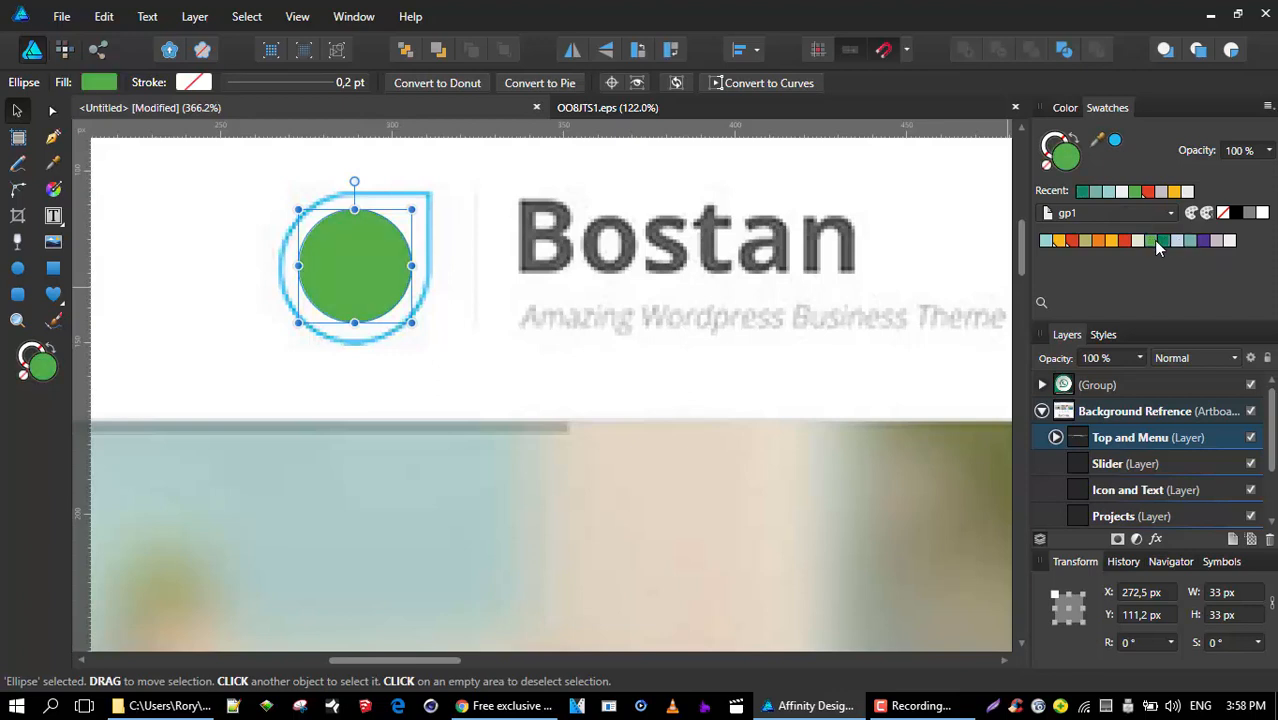
{"action": "left_click", "coordinate": [1159, 240]}
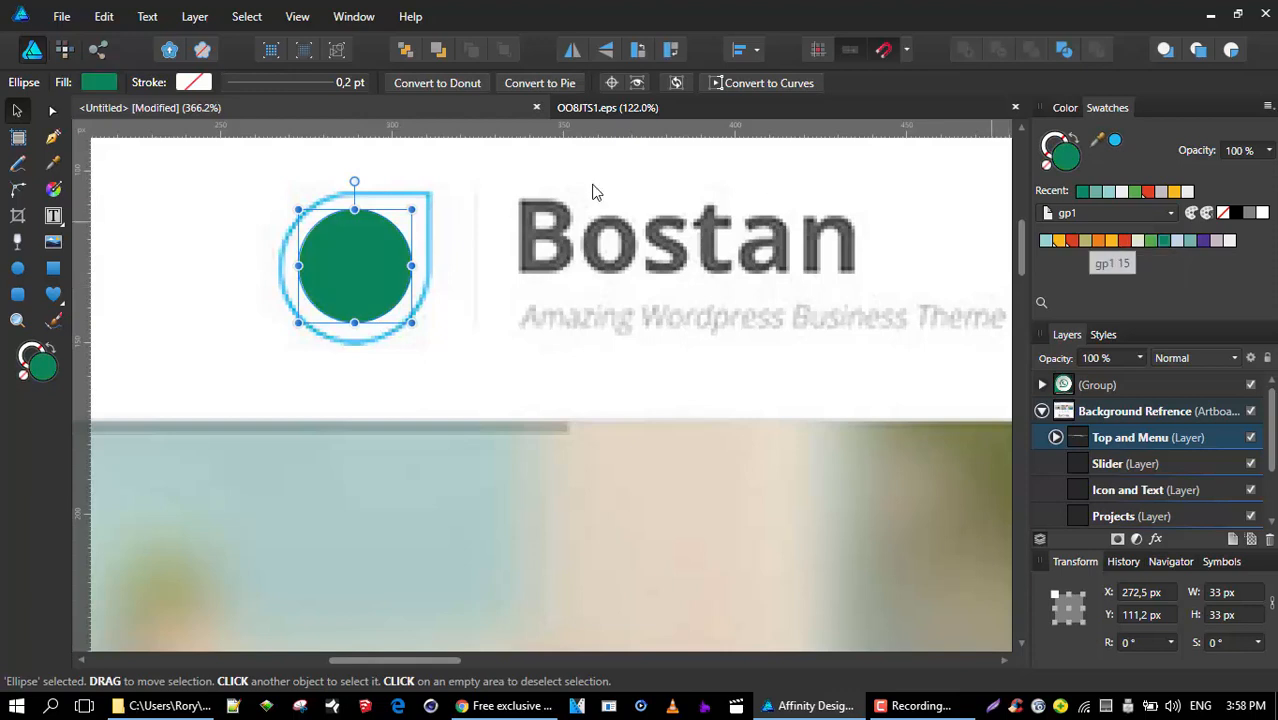
- Try to sample the blue of the reference logo's outline with the Color Picker while the background image is selected
{"action": "left_click", "coordinate": [424, 200]}
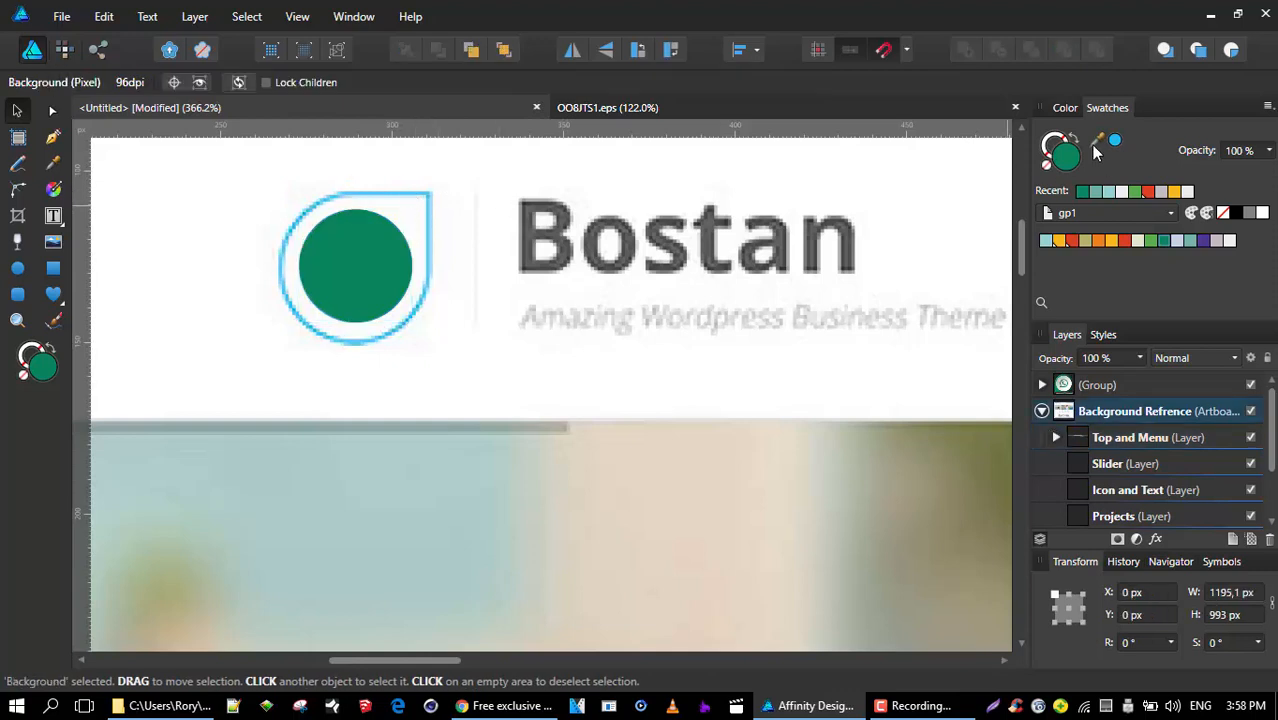
{"action": "left_click", "coordinate": [55, 167]}
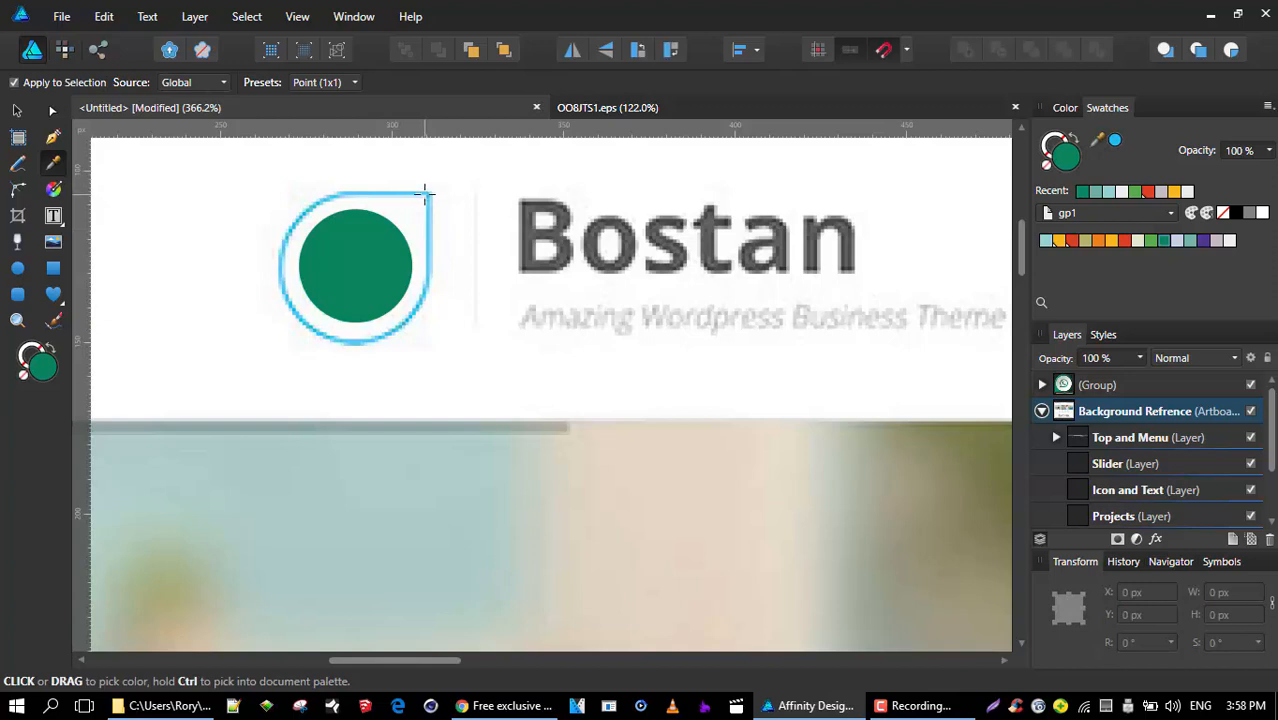
{"action": "left_click", "coordinate": [425, 192]}
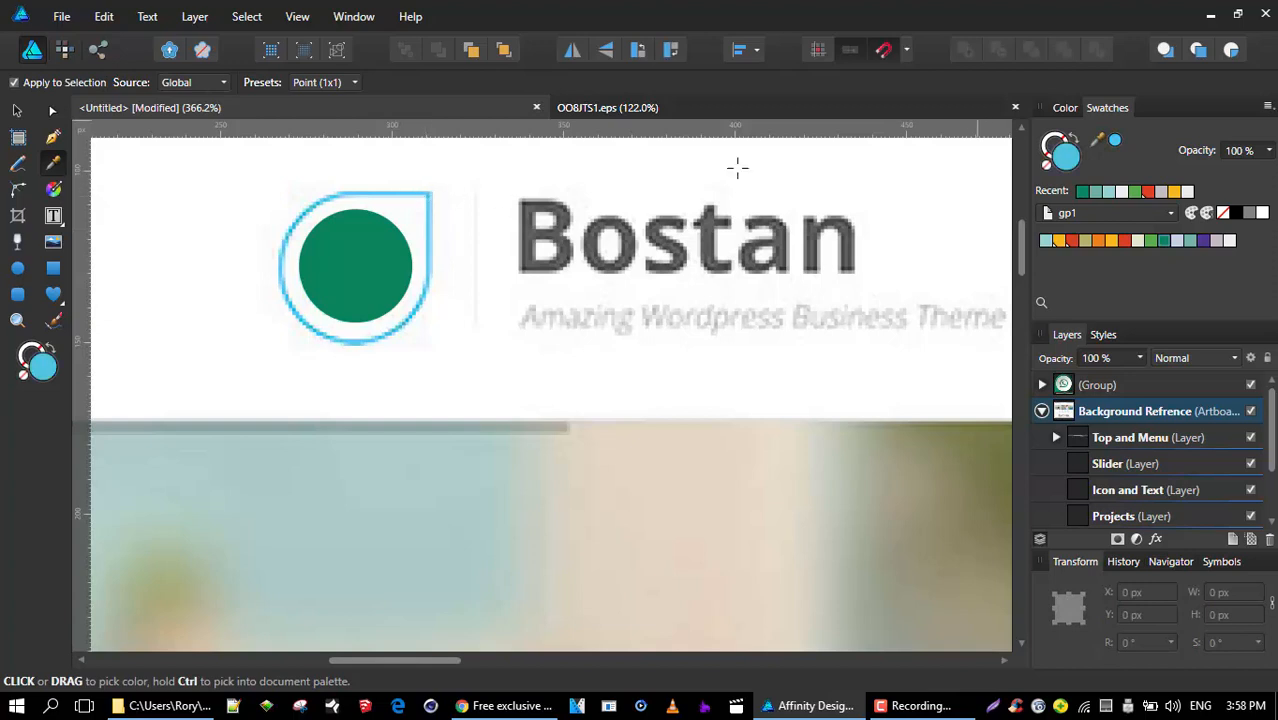
{"action": "left_click", "coordinate": [1193, 241]}
{"action": "left_click", "coordinate": [17, 111]}
- Fill the logo circle with the blue sampled from the reference logo's outline and add that colour to the gp1 palette
{"action": "left_click", "coordinate": [362, 262]}
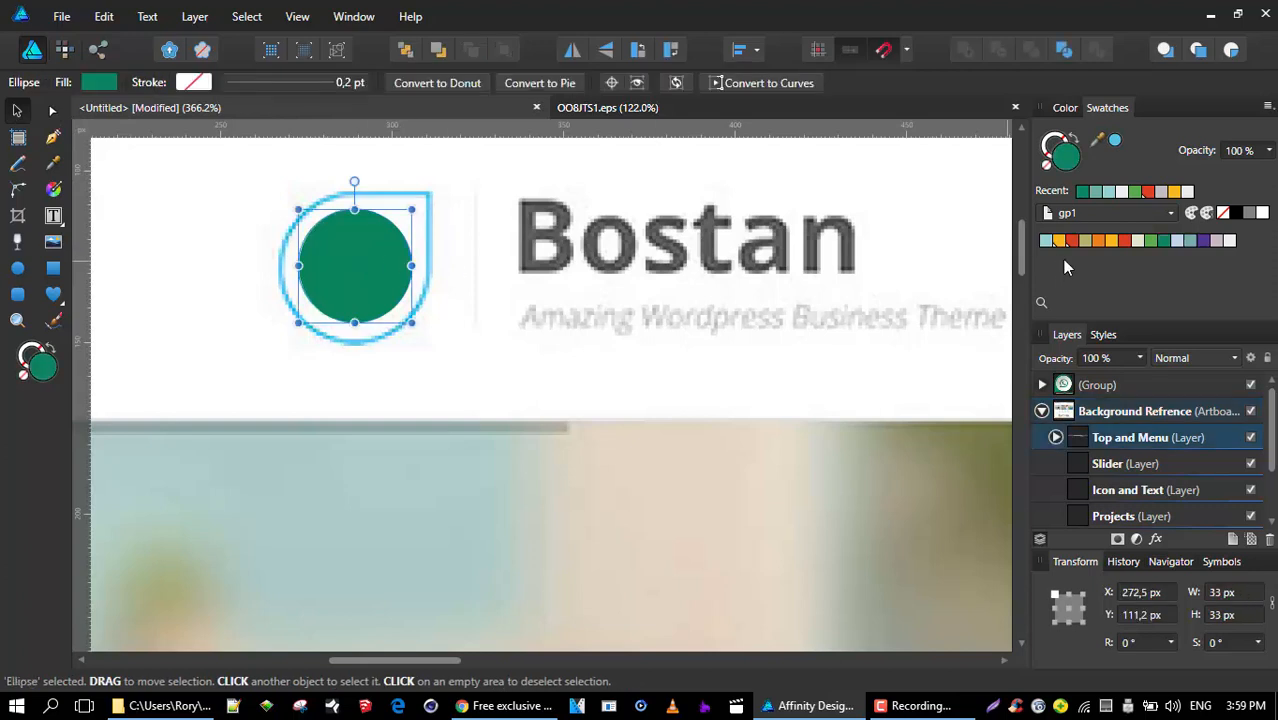
{"action": "left_click", "coordinate": [1184, 242]}
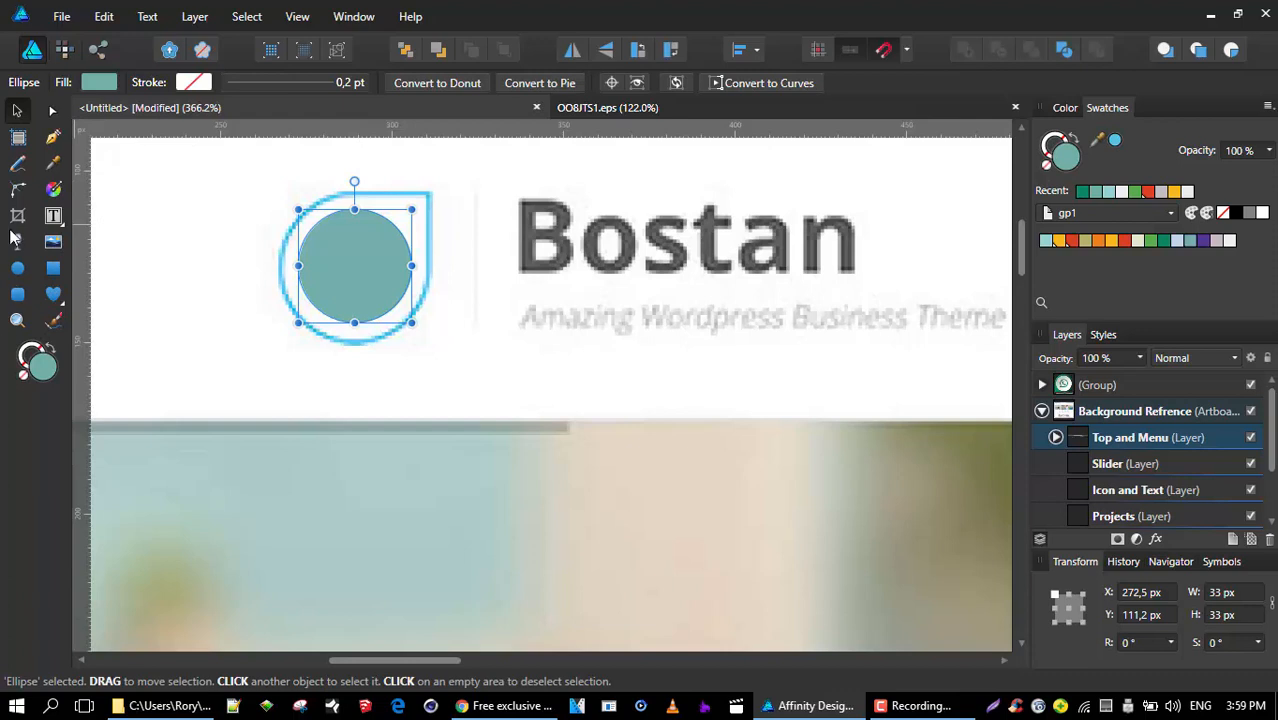
{"action": "left_click", "coordinate": [51, 165]}
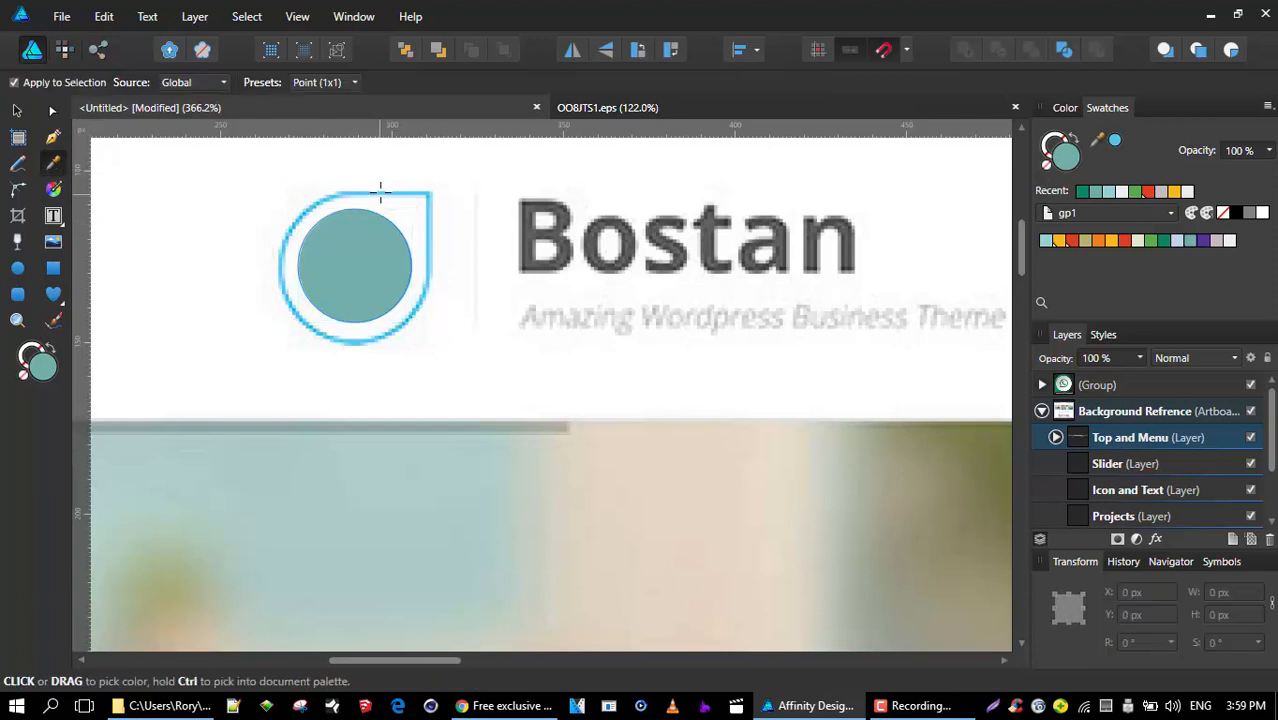
{"action": "scroll", "coordinate": [380, 190], "scroll_direction": "up", "scroll_amount": 8}
{"action": "left_click", "coordinate": [389, 201]}
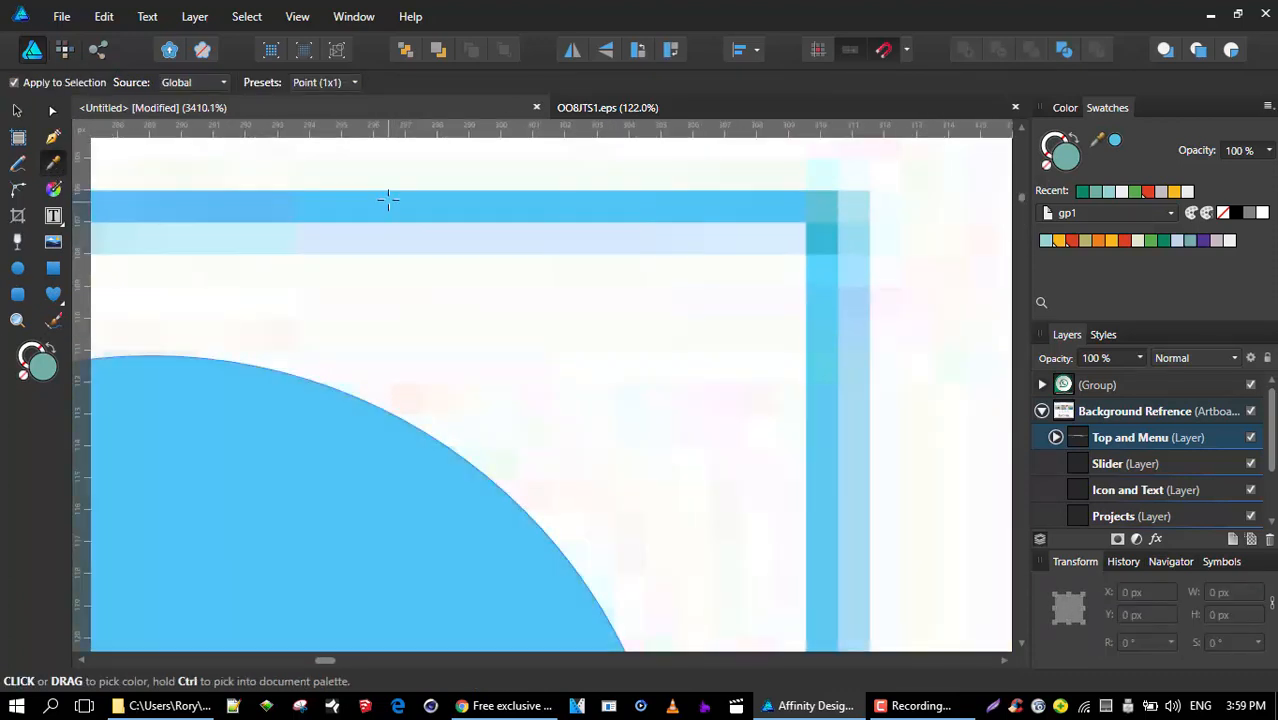
{"action": "scroll", "coordinate": [389, 201], "scroll_direction": "down", "scroll_amount": 9}
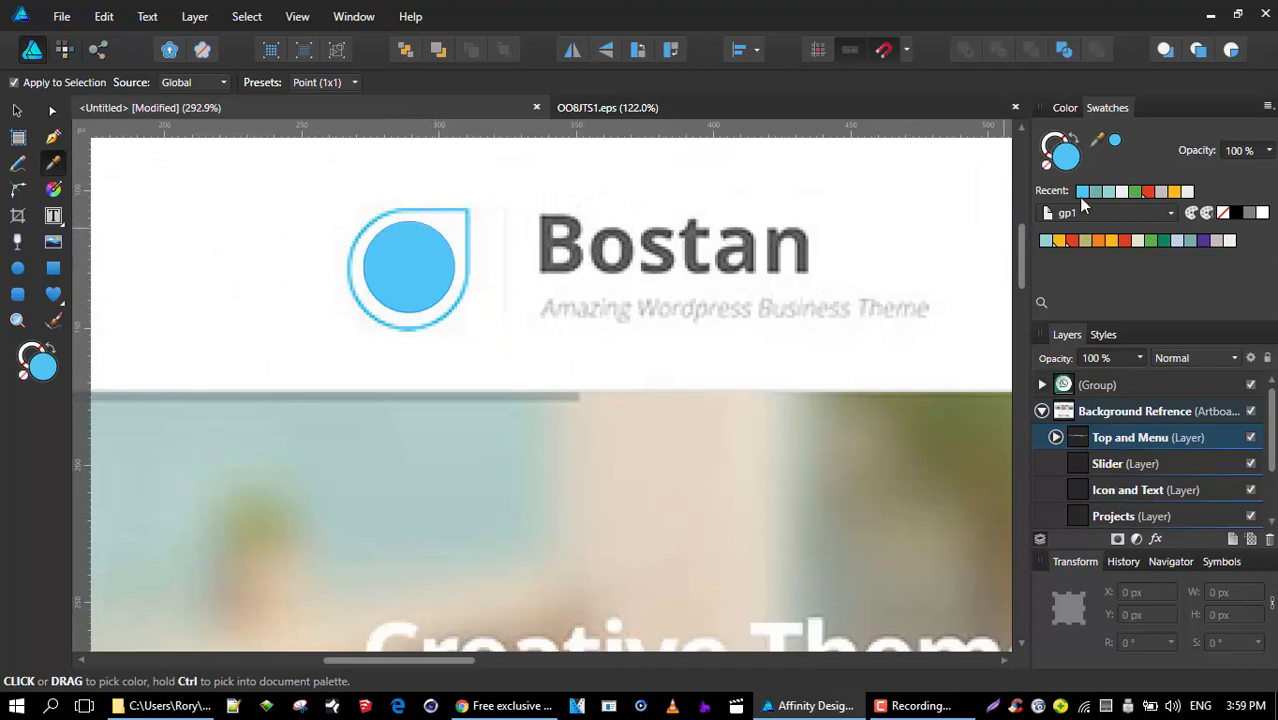
{"action": "left_click", "coordinate": [1205, 213]}
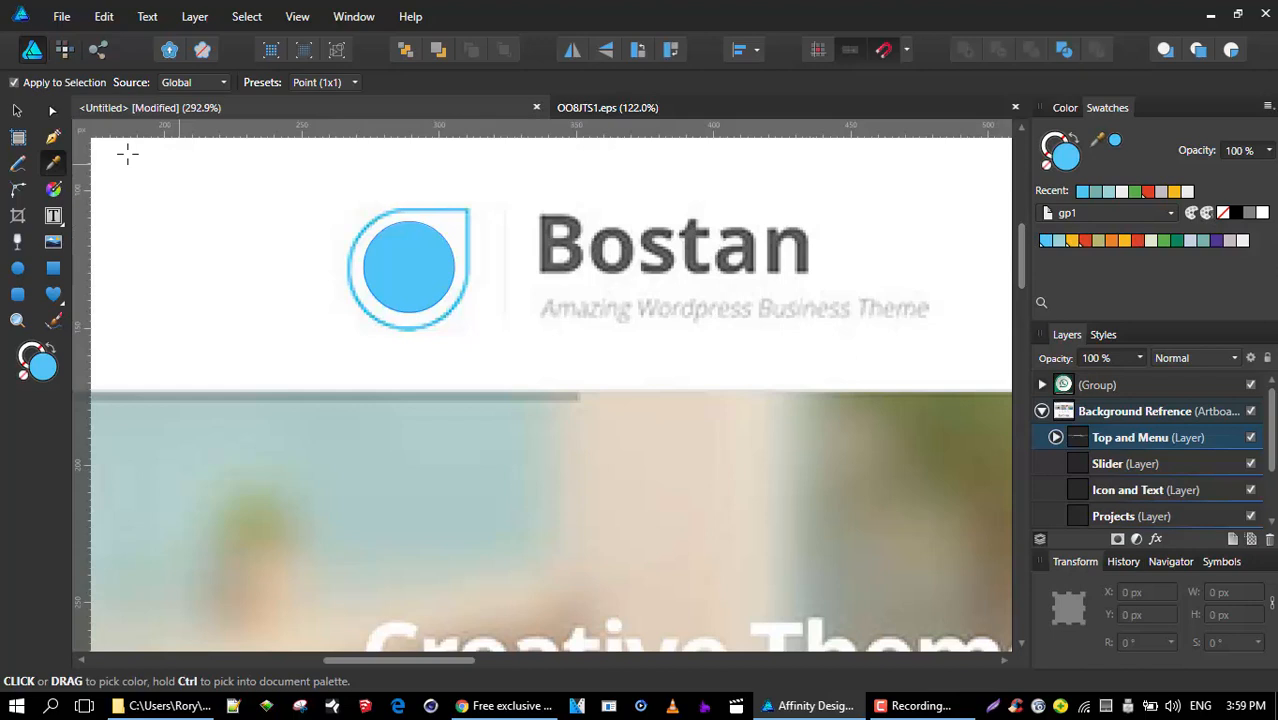
- Start tracing the logo's drop-shaped outline with the Pen tool in the Top and Menu layer, from the pointed corner along the upper edge
{"action": "left_click", "coordinate": [17, 111]}
{"action": "left_click", "coordinate": [308, 184]}
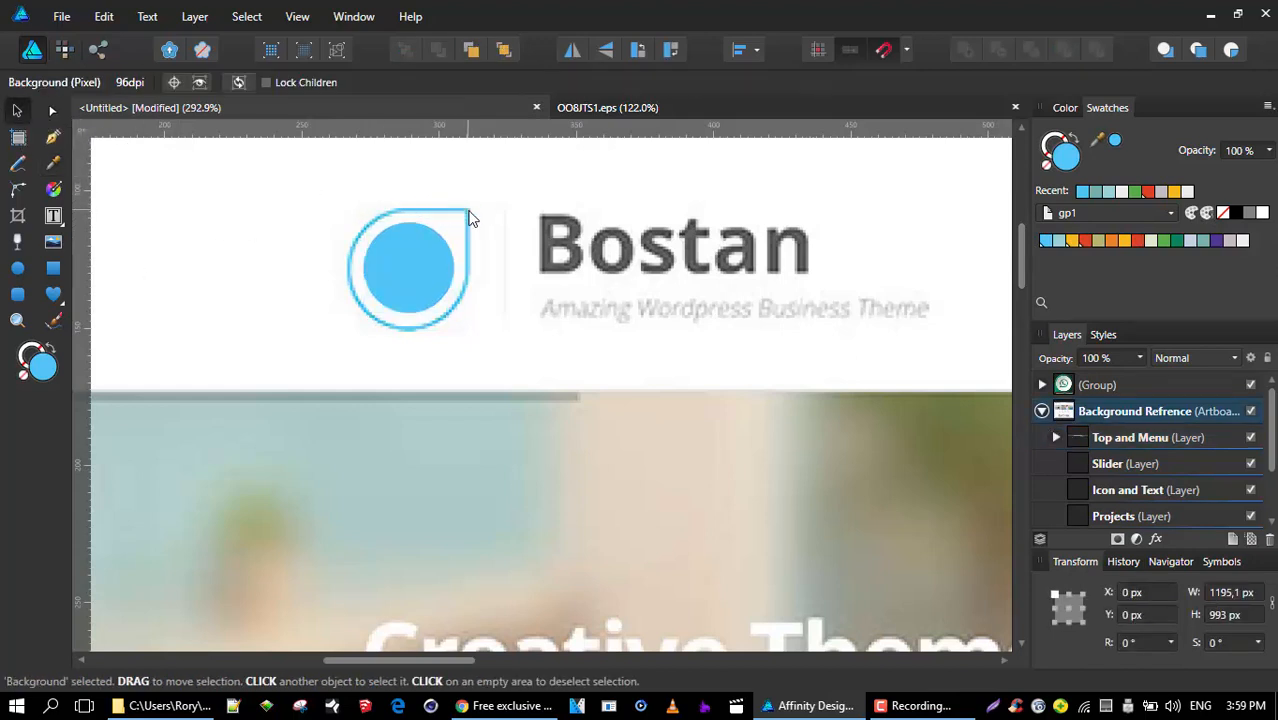
{"action": "left_click", "coordinate": [1115, 436]}
{"action": "left_click", "coordinate": [53, 138]}
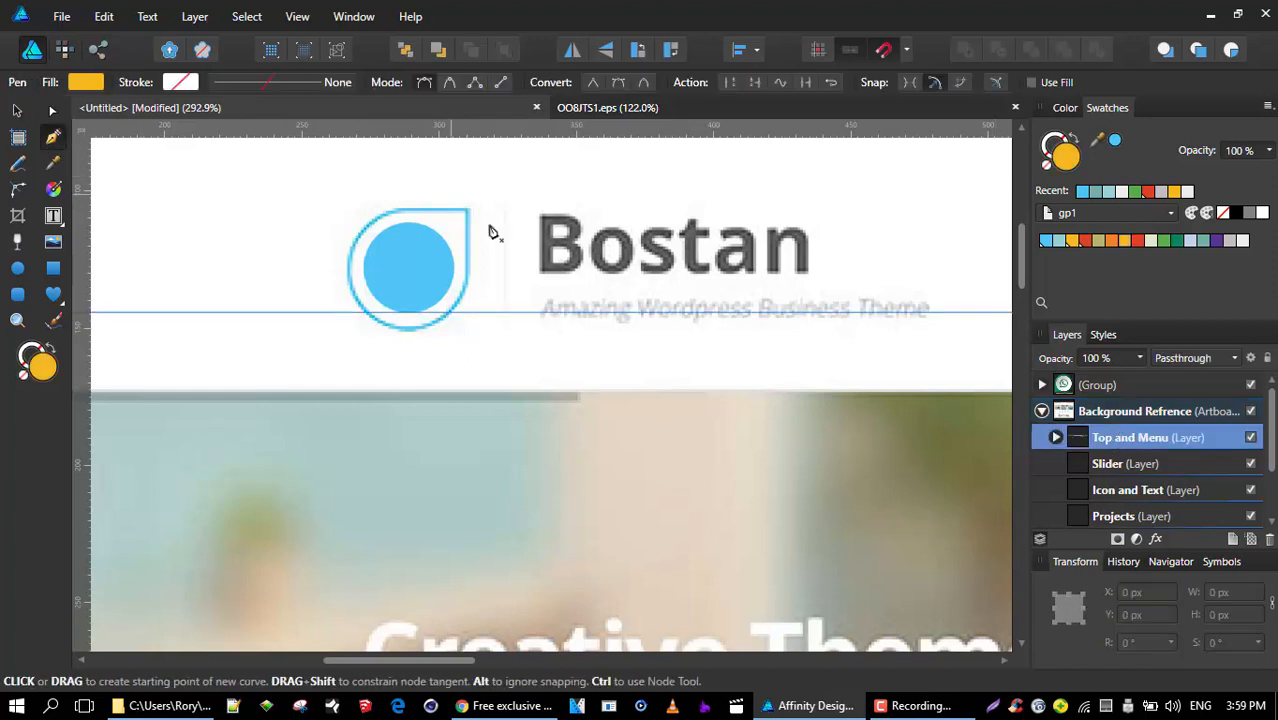
{"action": "left_click", "coordinate": [466, 208]}
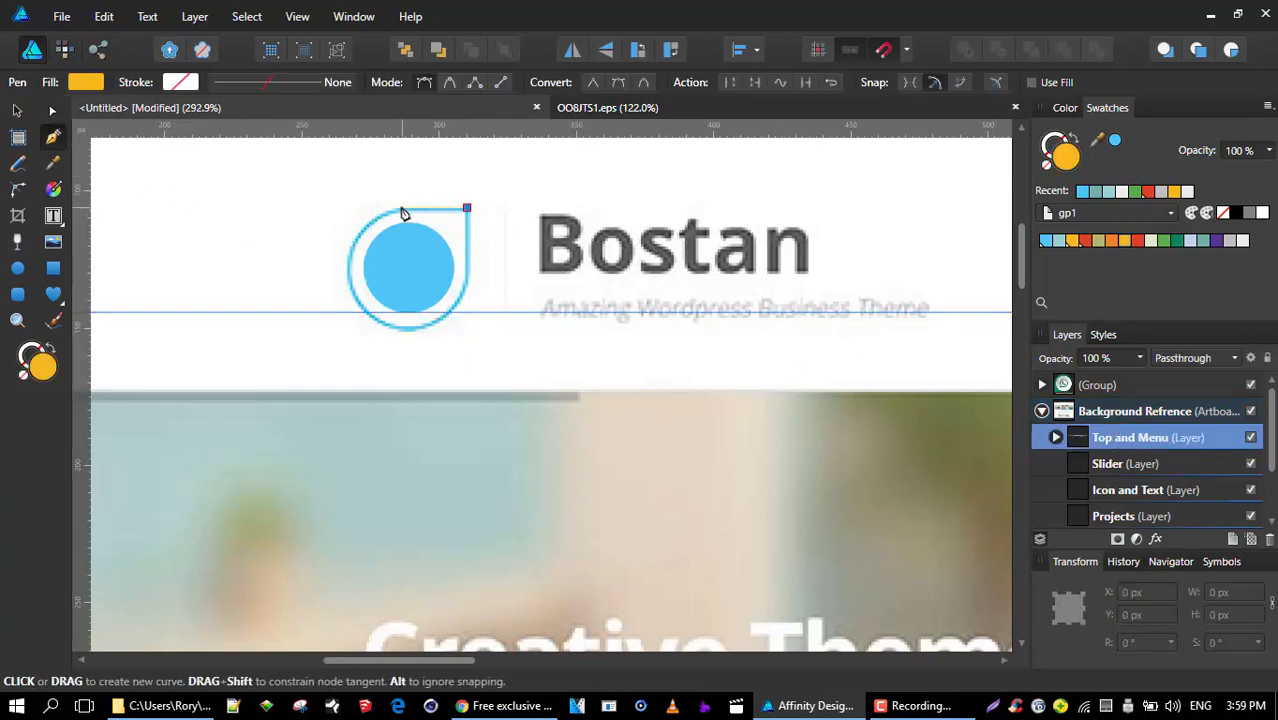
{"action": "left_click", "coordinate": [399, 208]}
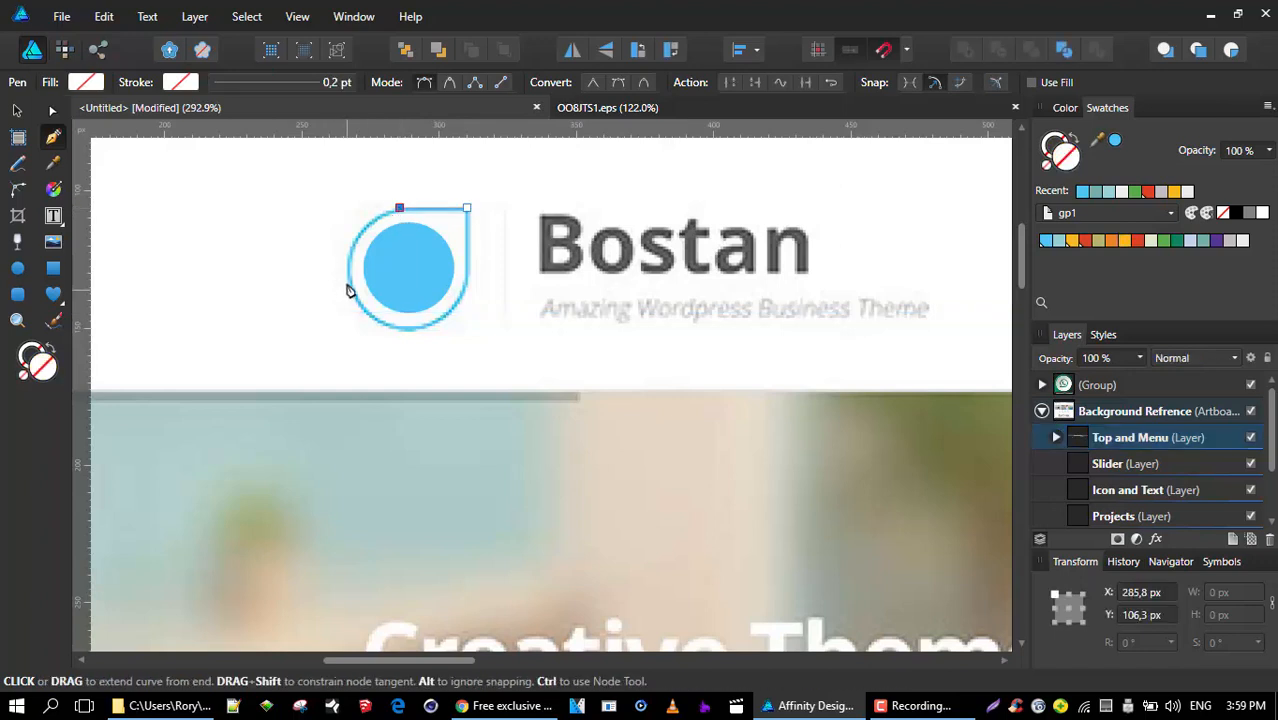
- Set the stroke width to 1.1 pt and delete the unfinished pen curve on the logo outline
{"action": "left_click", "coordinate": [341, 85]}
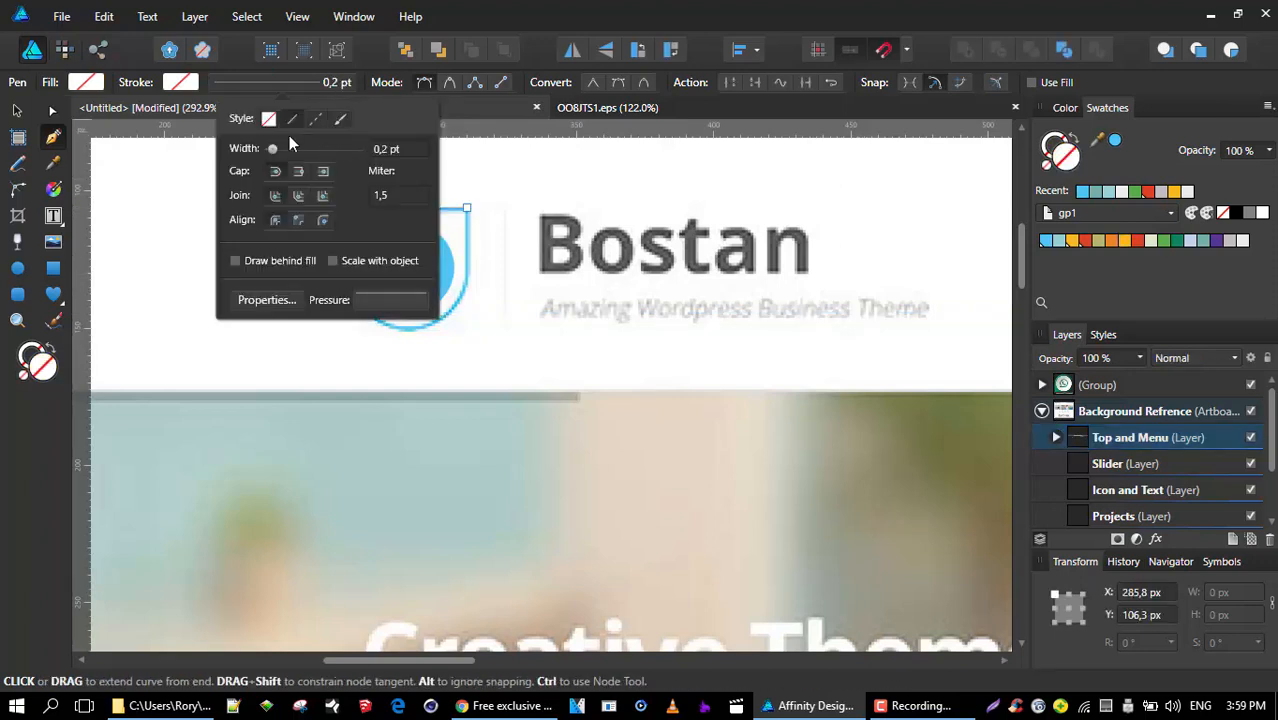
{"action": "left_click_drag", "start_coordinate": [276, 151], "coordinate": [289, 149]}
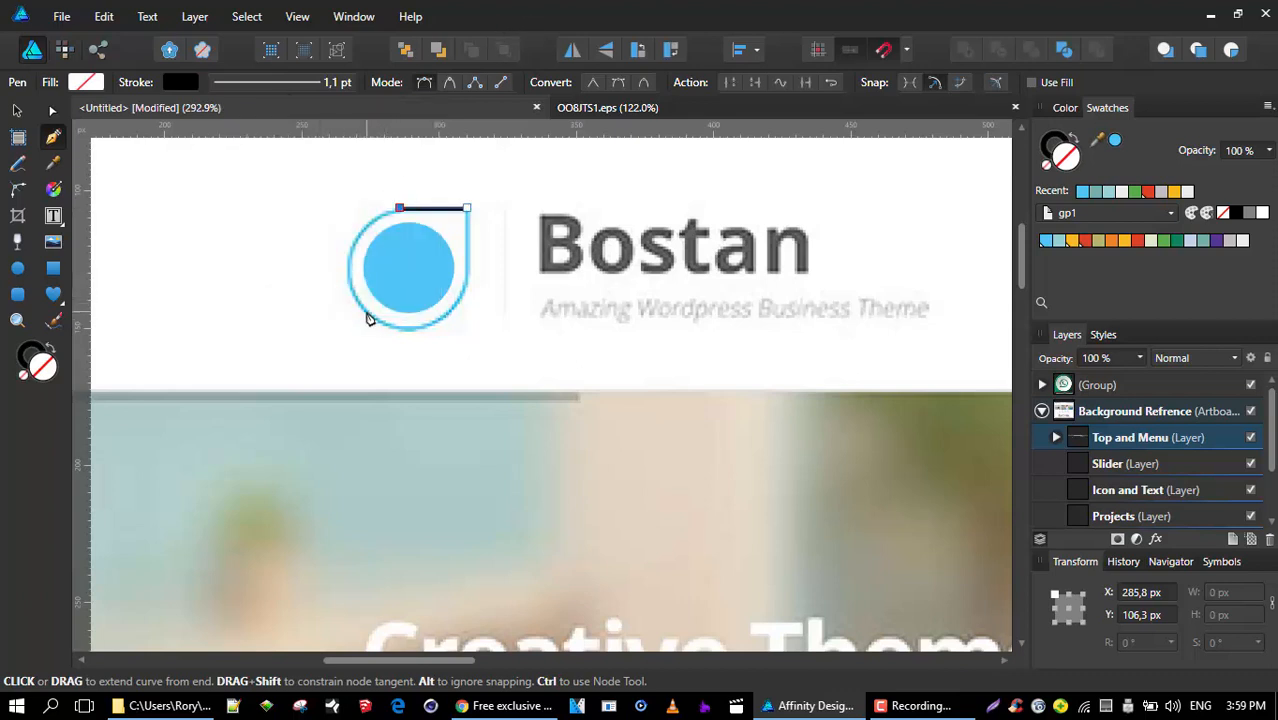
{"action": "left_click_drag", "start_coordinate": [367, 312], "coordinate": [417, 386]}
{"action": "key", "text": "Delete"}
{"action": "key", "text": "Delete"}
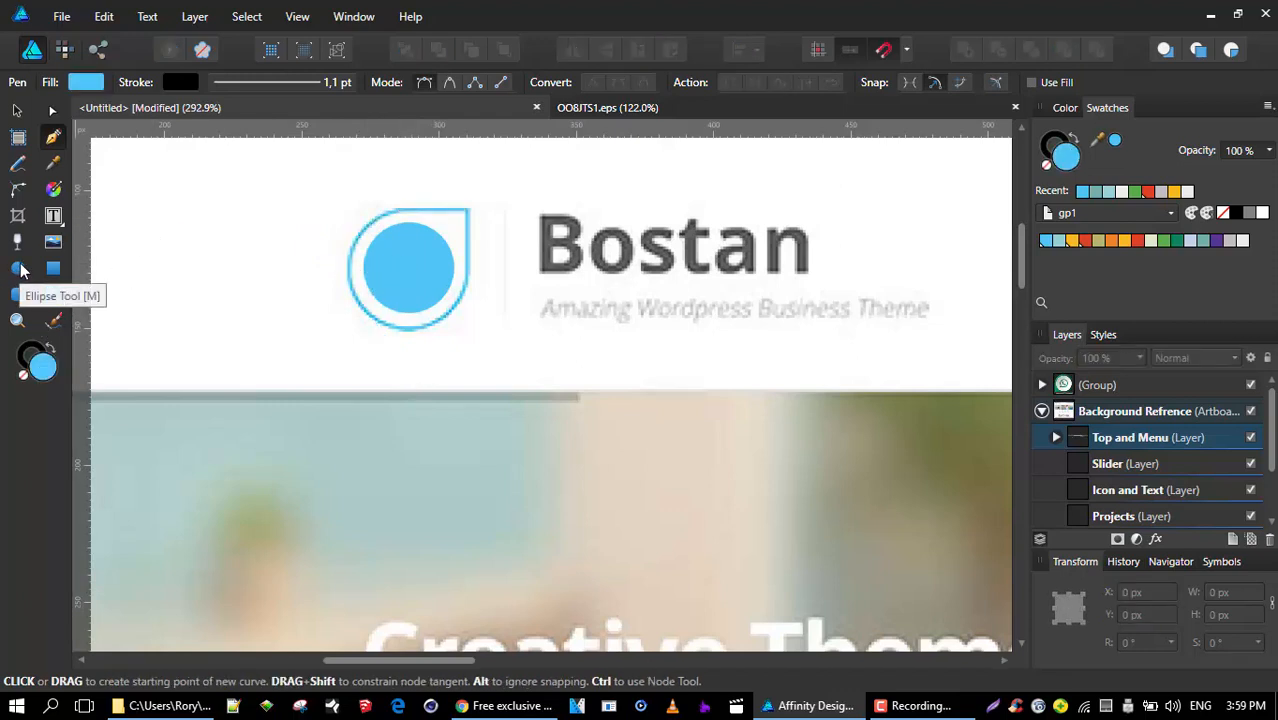
- Draw a pie shape about 47.5 px wide and place it beside the reference logo at about X 210, Y 105.9 px
{"action": "left_click", "coordinate": [22, 270]}
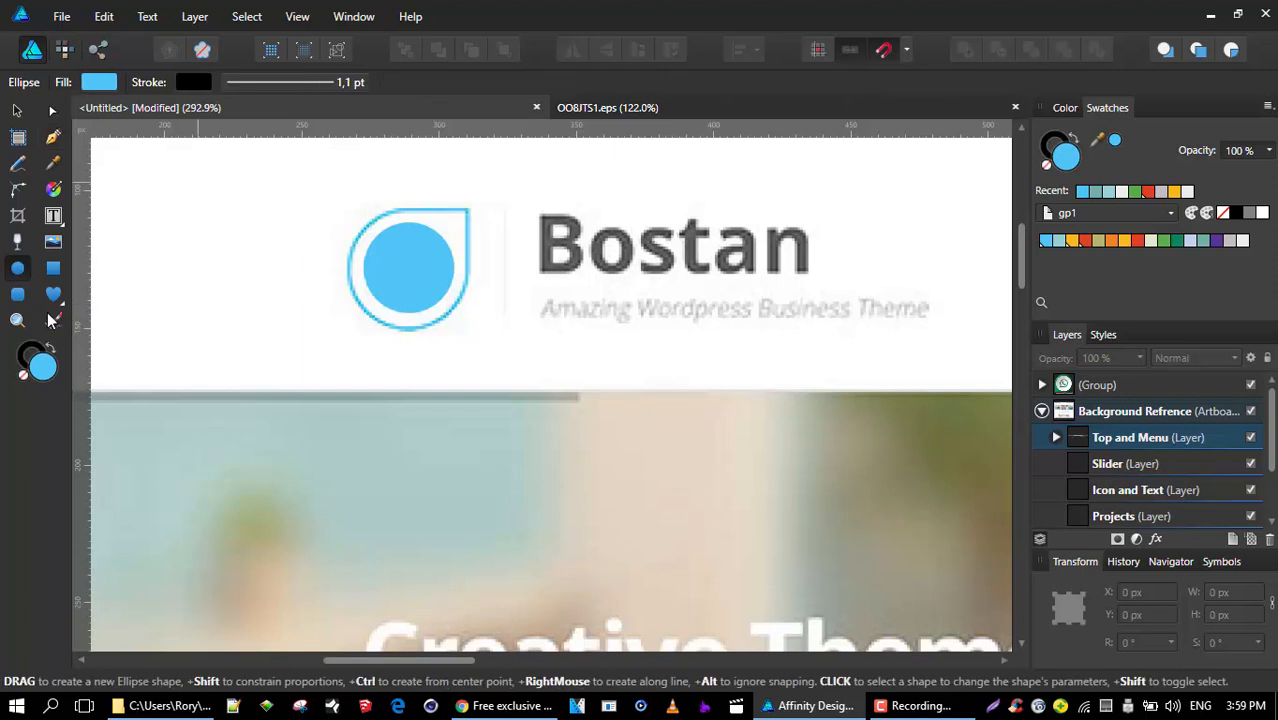
{"action": "left_click", "coordinate": [62, 300]}
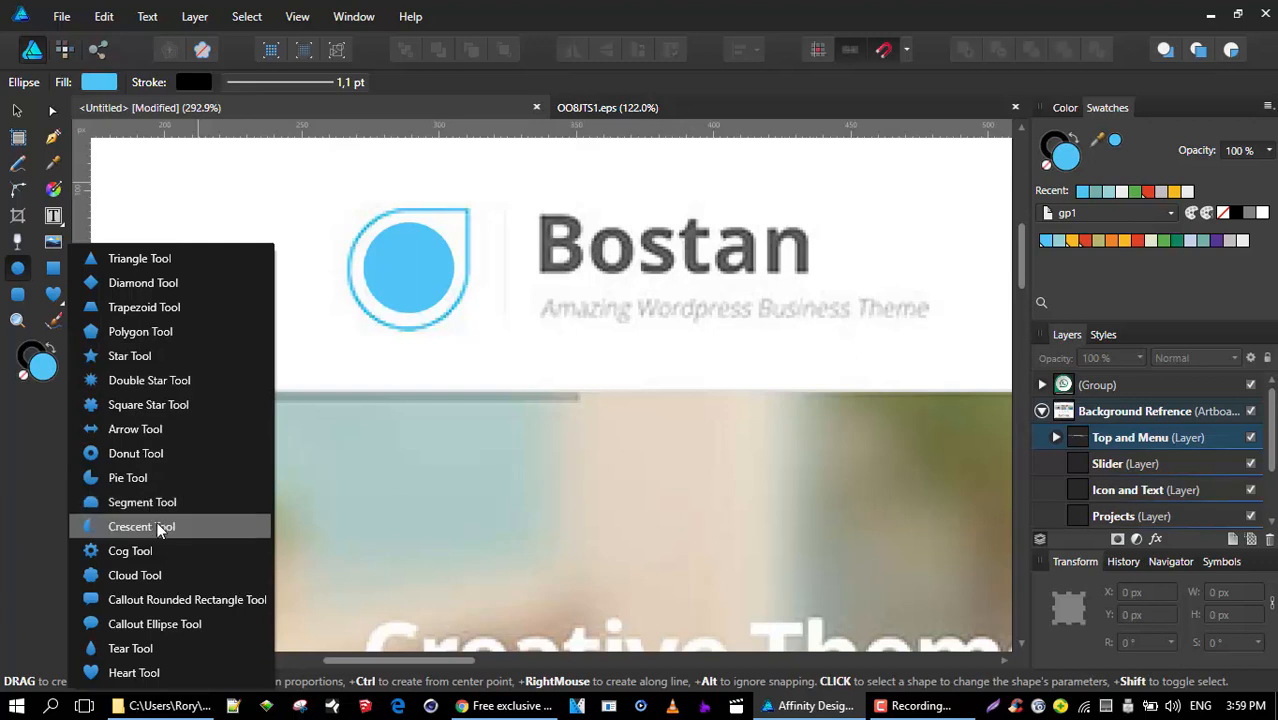
{"action": "left_click", "coordinate": [137, 480]}
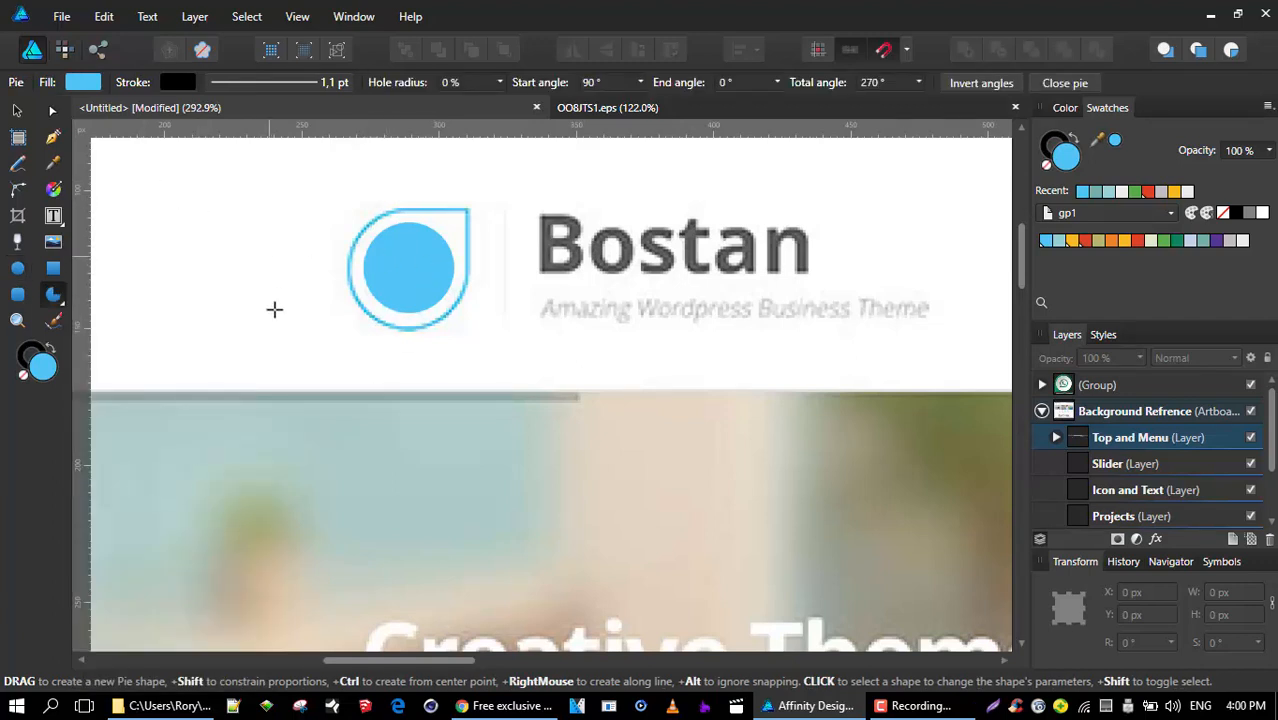
{"action": "left_click_drag", "start_coordinate": [137, 240], "coordinate": [269, 371]}
{"action": "left_click_drag", "start_coordinate": [206, 297], "coordinate": [257, 263]}
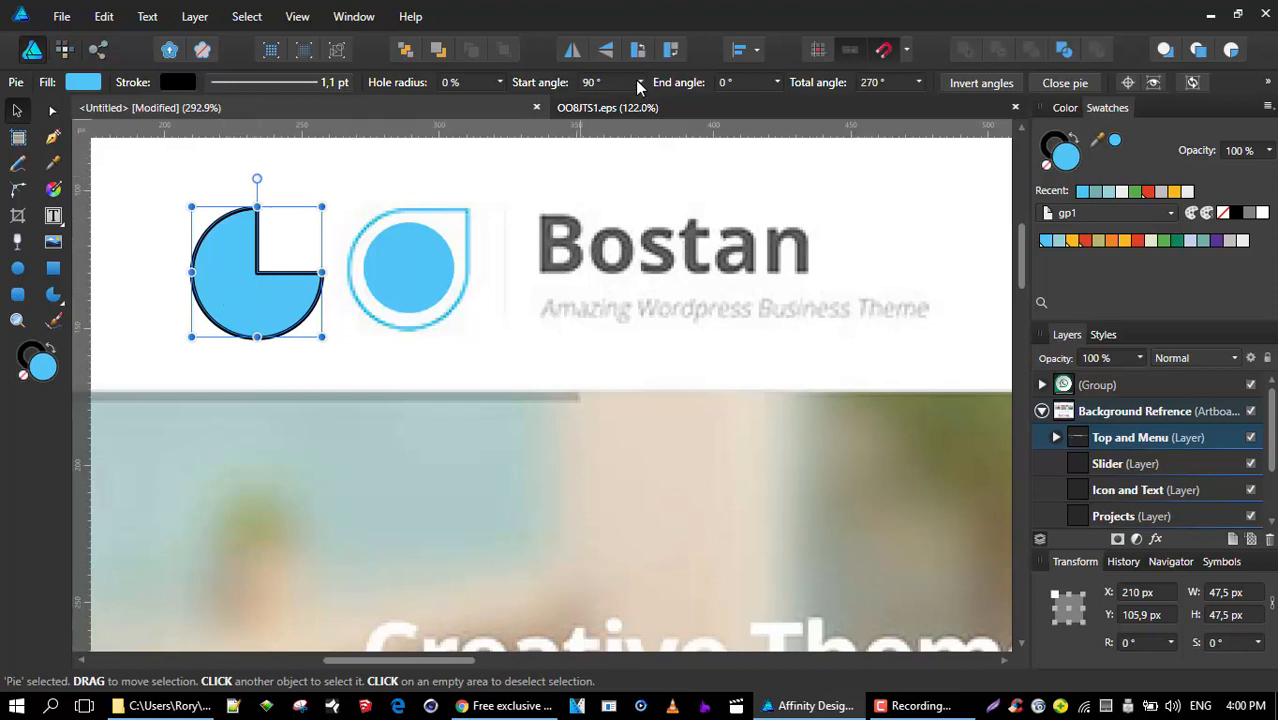
- Try hole radii of 50% and 69% on the pie shape and reset it to 0%
{"action": "left_click", "coordinate": [55, 297]}
{"action": "left_click_drag", "start_coordinate": [257, 272], "coordinate": [234, 295]}
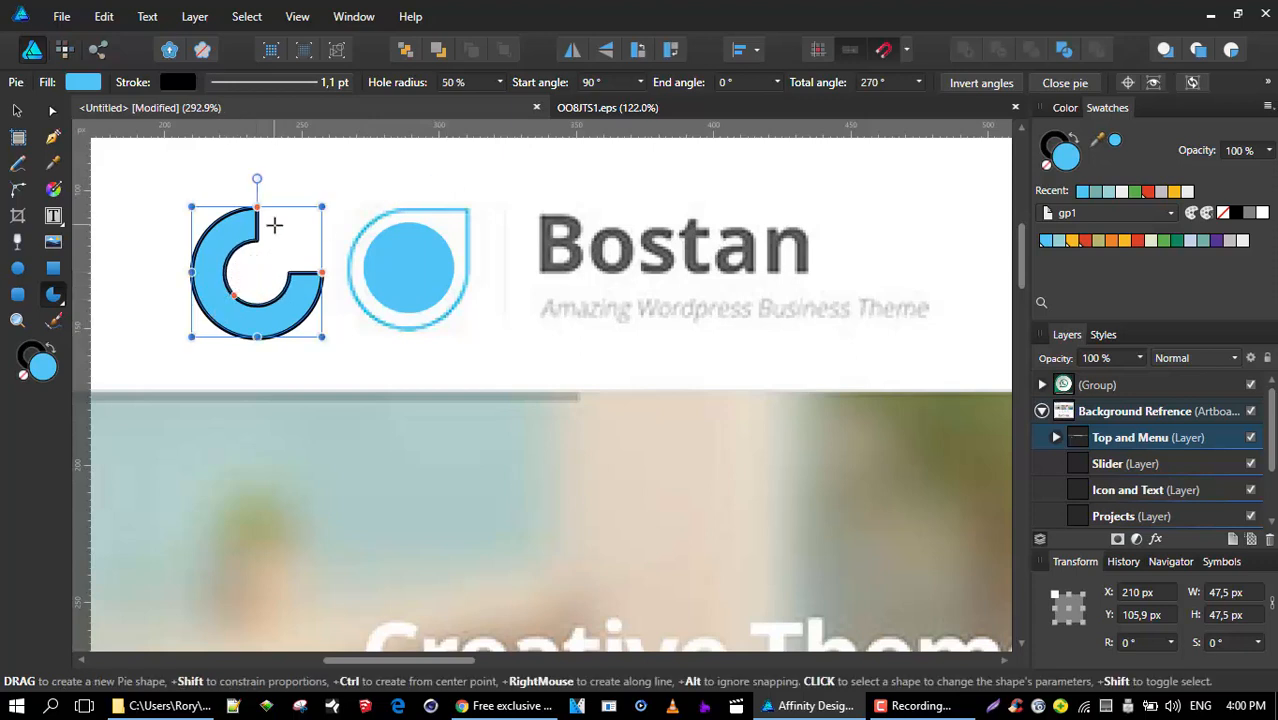
{"action": "left_click", "coordinate": [499, 82]}
{"action": "left_click_drag", "start_coordinate": [499, 106], "coordinate": [527, 106]}
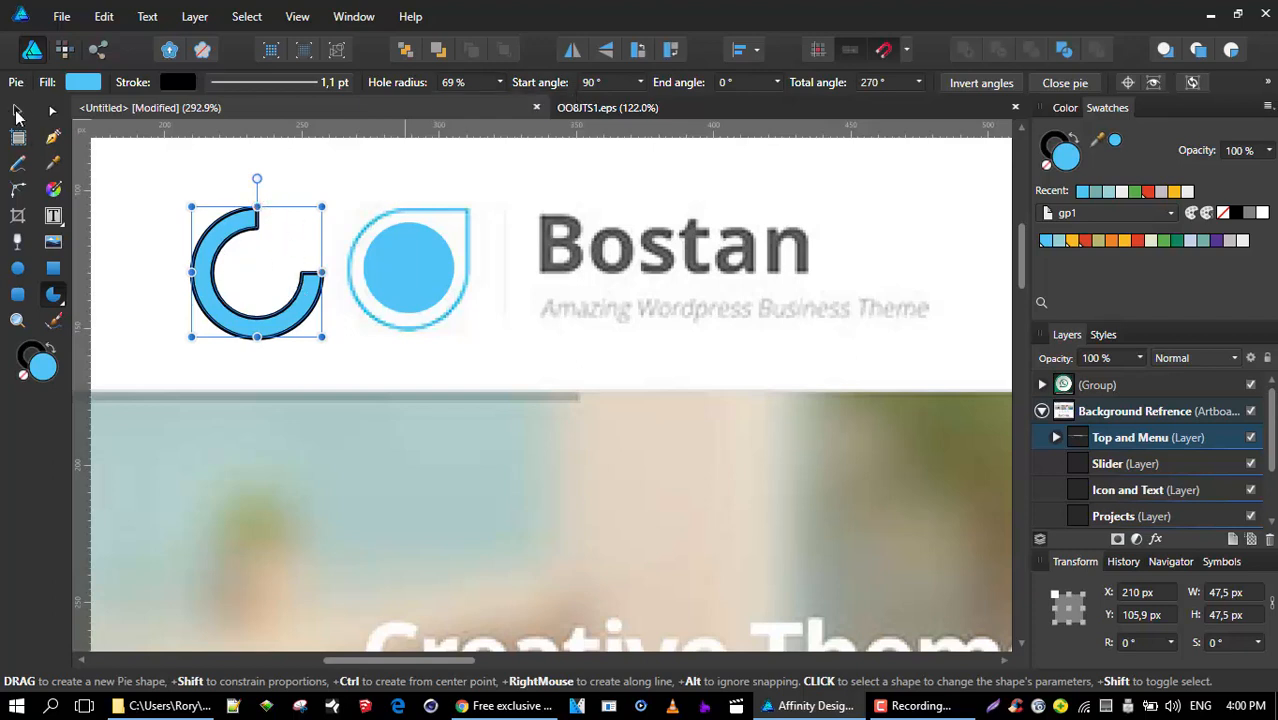
{"action": "left_click", "coordinate": [17, 112]}
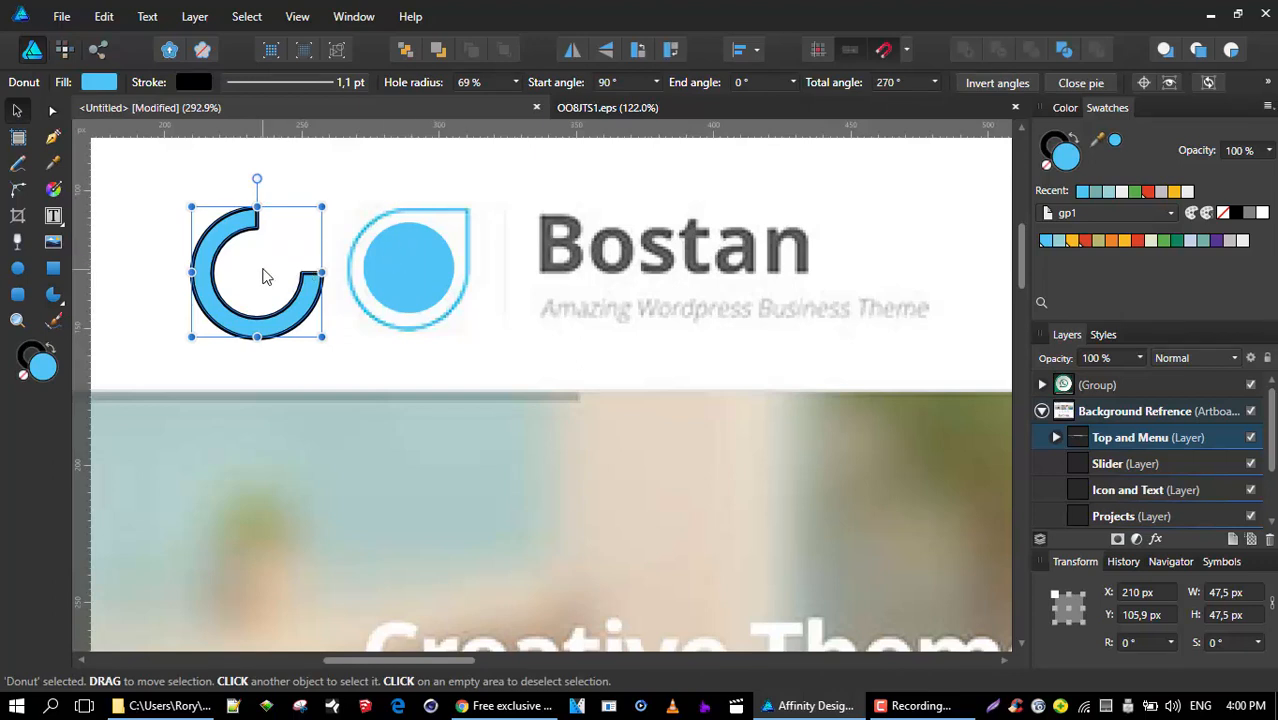
{"action": "left_click", "coordinate": [54, 295]}
{"action": "left_click_drag", "start_coordinate": [224, 307], "coordinate": [226, 257]}
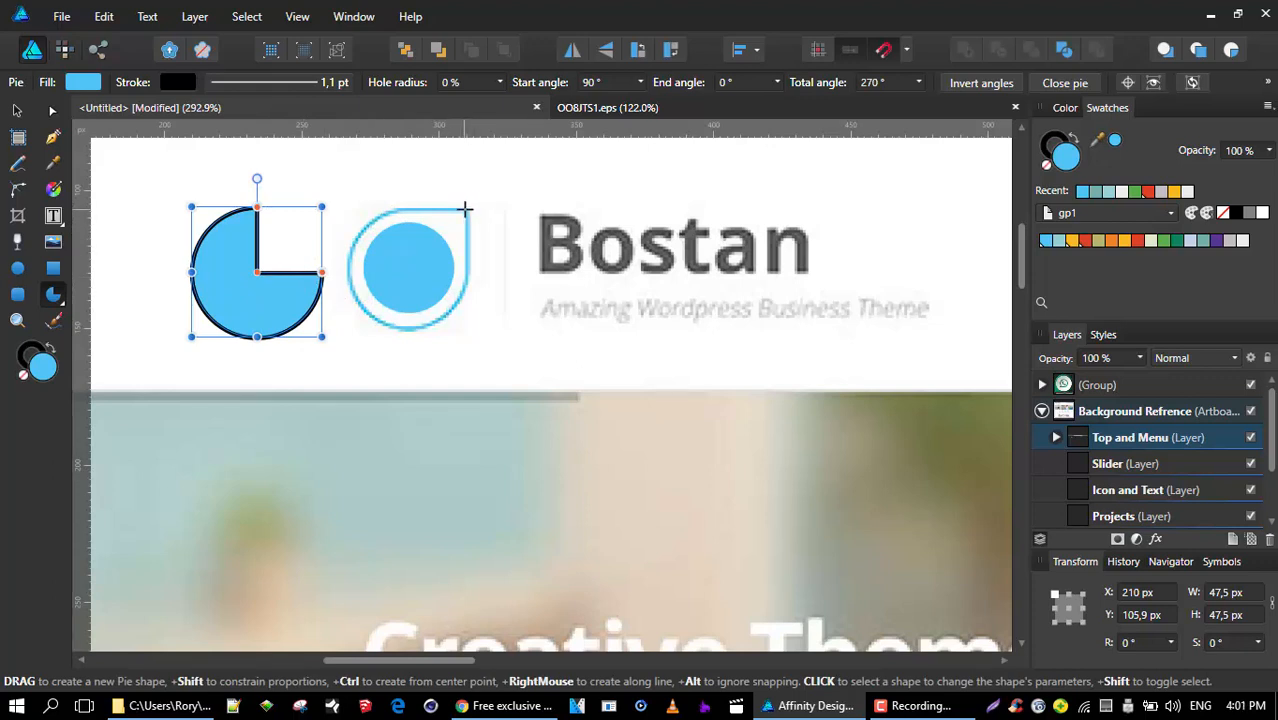
- Move the pie over the reference logo and resize it to about 43.5 px so its arc matches the logo outline
{"action": "left_click", "coordinate": [17, 110]}
{"action": "left_click_drag", "start_coordinate": [220, 284], "coordinate": [374, 278]}
{"action": "left_click_drag", "start_coordinate": [340, 197], "coordinate": [351, 211]}
{"action": "left_click_drag", "start_coordinate": [388, 273], "coordinate": [389, 272]}
{"action": "left_click_drag", "start_coordinate": [463, 323], "coordinate": [468, 328]}
{"action": "mouse_move", "coordinate": [418, 291]}
{"action": "left_mouse_down"}
{"action": "mouse_move", "coordinate": [402, 305]}
{"action": "mouse_move", "coordinate": [413, 289]}
{"action": "left_mouse_up"}
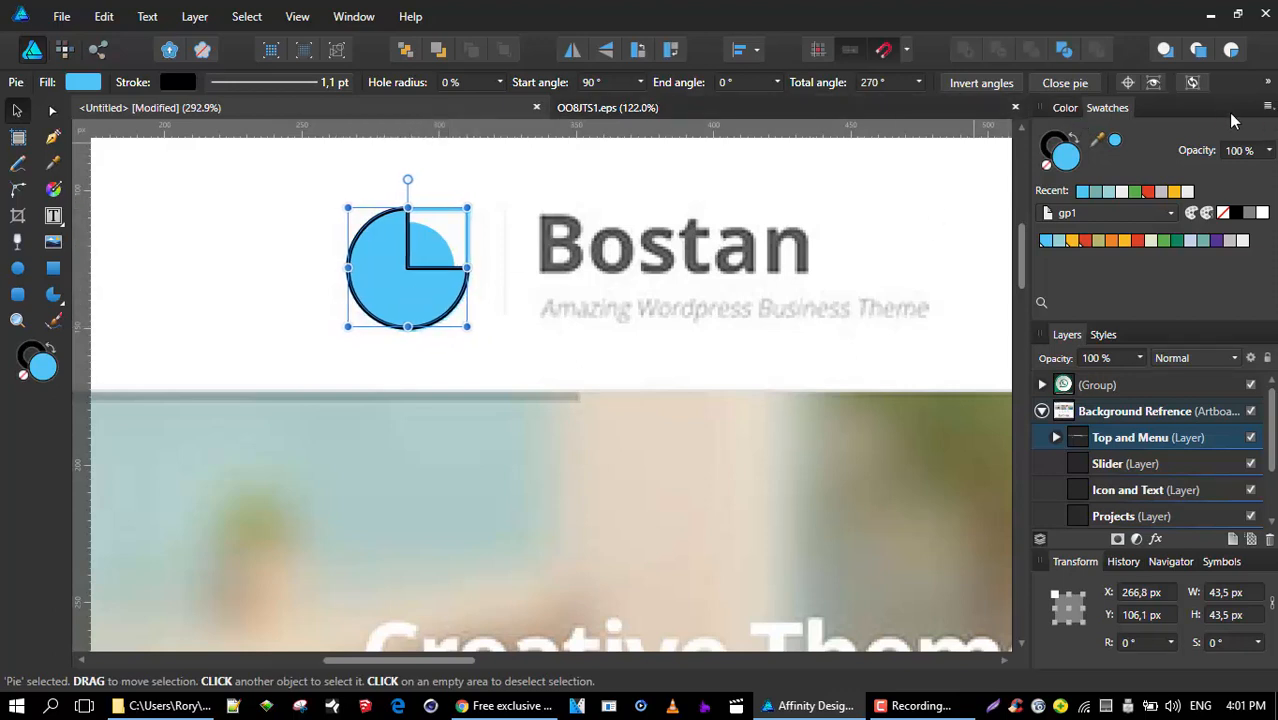
- Convert the pie to curves and move its centre node out to the logo's upper-right corner to form a teardrop
{"action": "left_click", "coordinate": [1267, 84]}
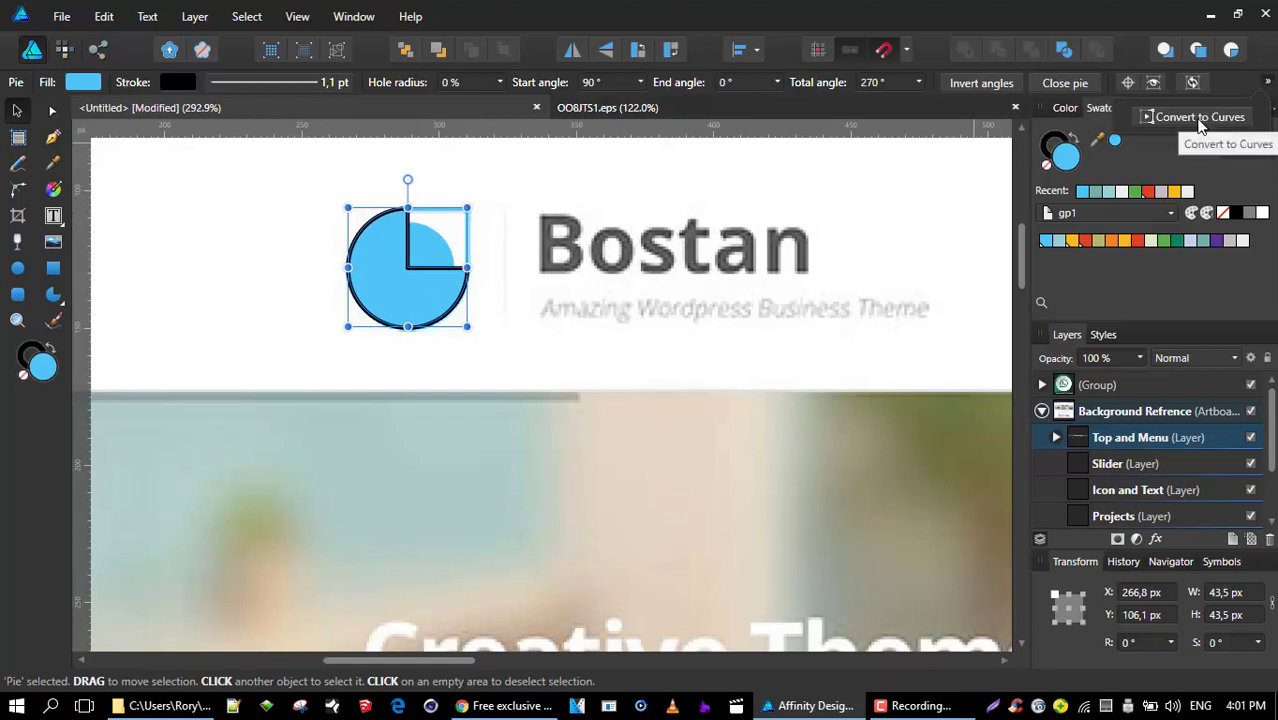
{"action": "left_click", "coordinate": [1200, 118]}
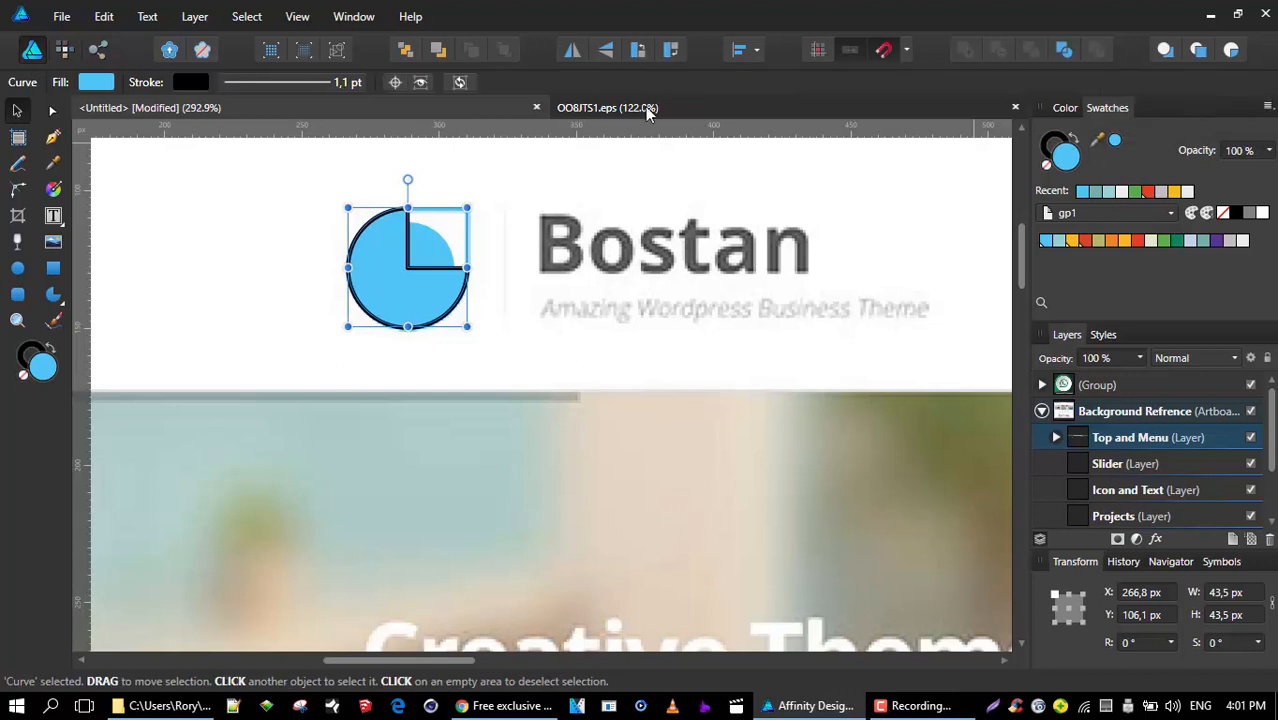
{"action": "left_click", "coordinate": [52, 111]}
{"action": "left_click", "coordinate": [409, 269]}
{"action": "left_click_drag", "start_coordinate": [409, 269], "coordinate": [472, 213]}
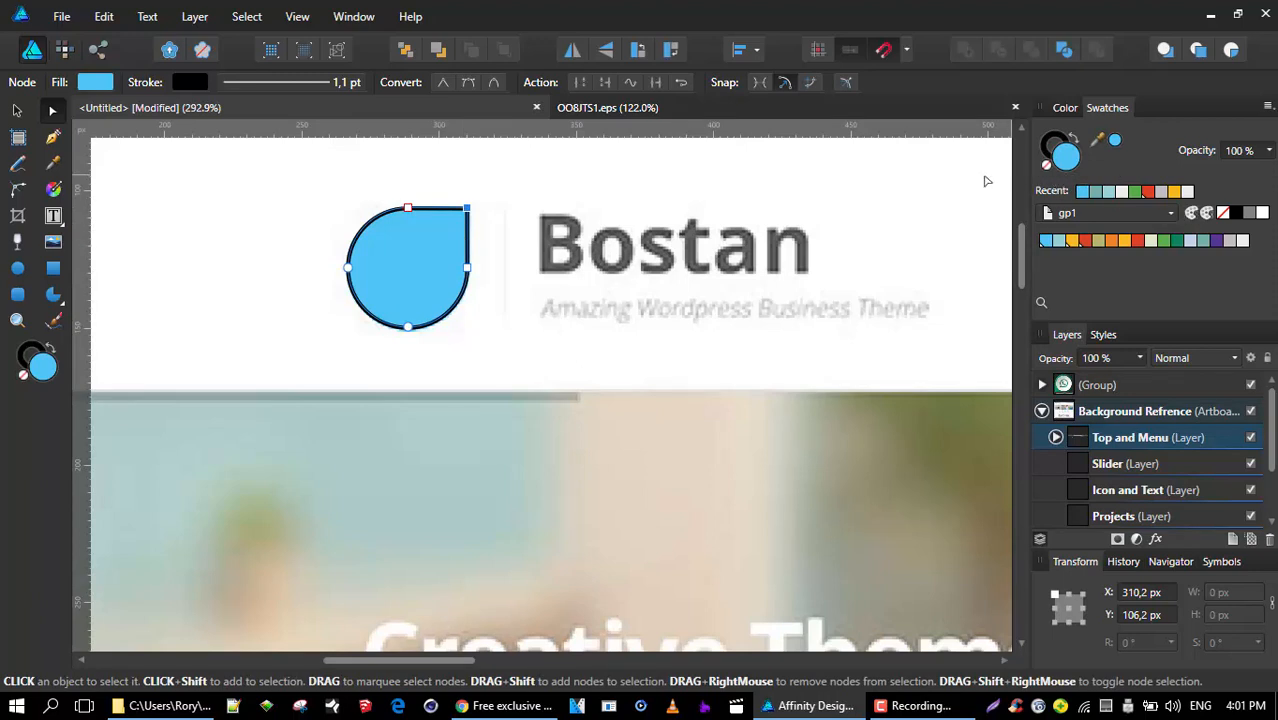
- Remove the teardrop's fill and colour its stroke with the recent light blue swatch
{"action": "left_click", "coordinate": [1222, 216]}
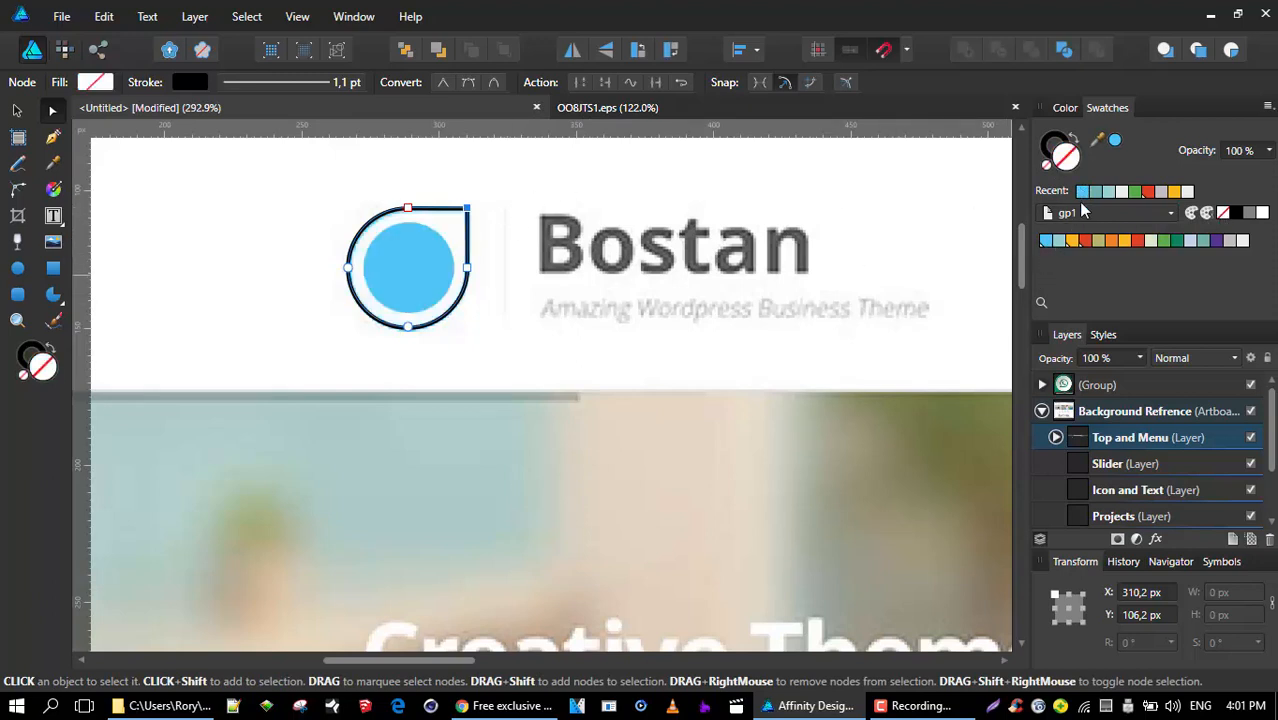
{"action": "left_click", "coordinate": [1083, 193]}
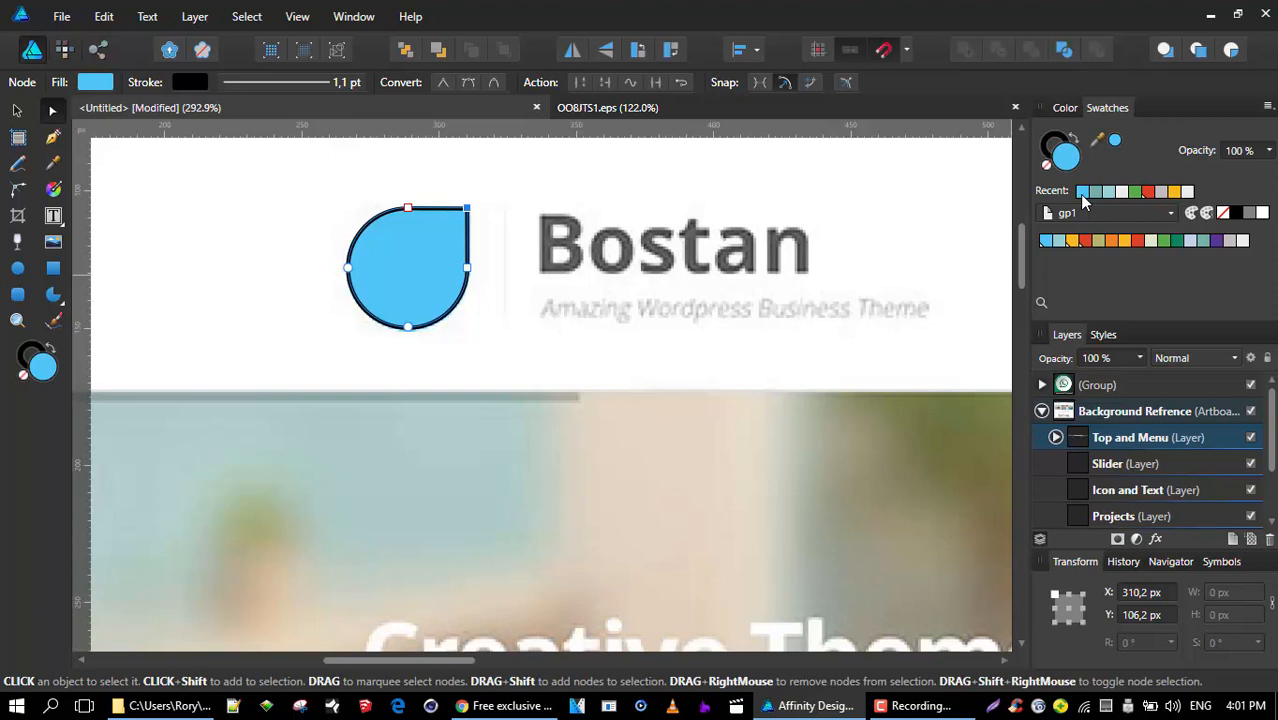
{"action": "key", "text": "ctrl+z"}
{"action": "left_click", "coordinate": [1052, 145]}
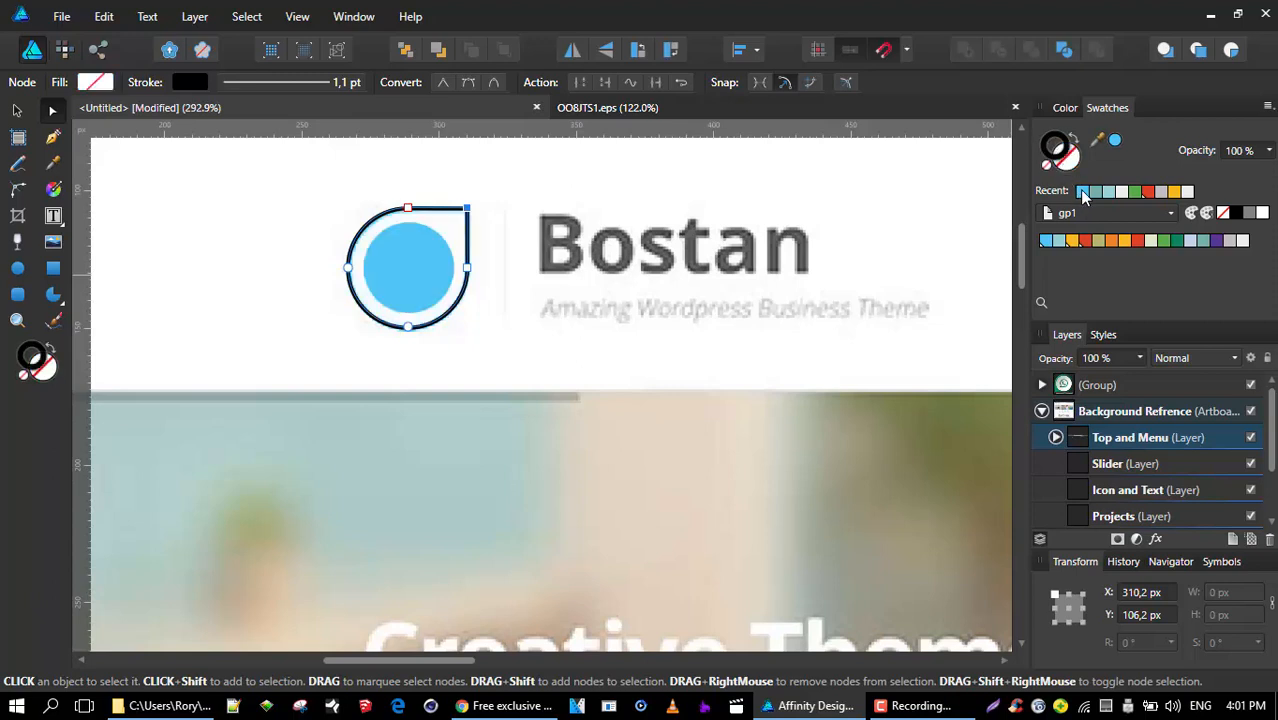
{"action": "left_click", "coordinate": [1083, 192]}
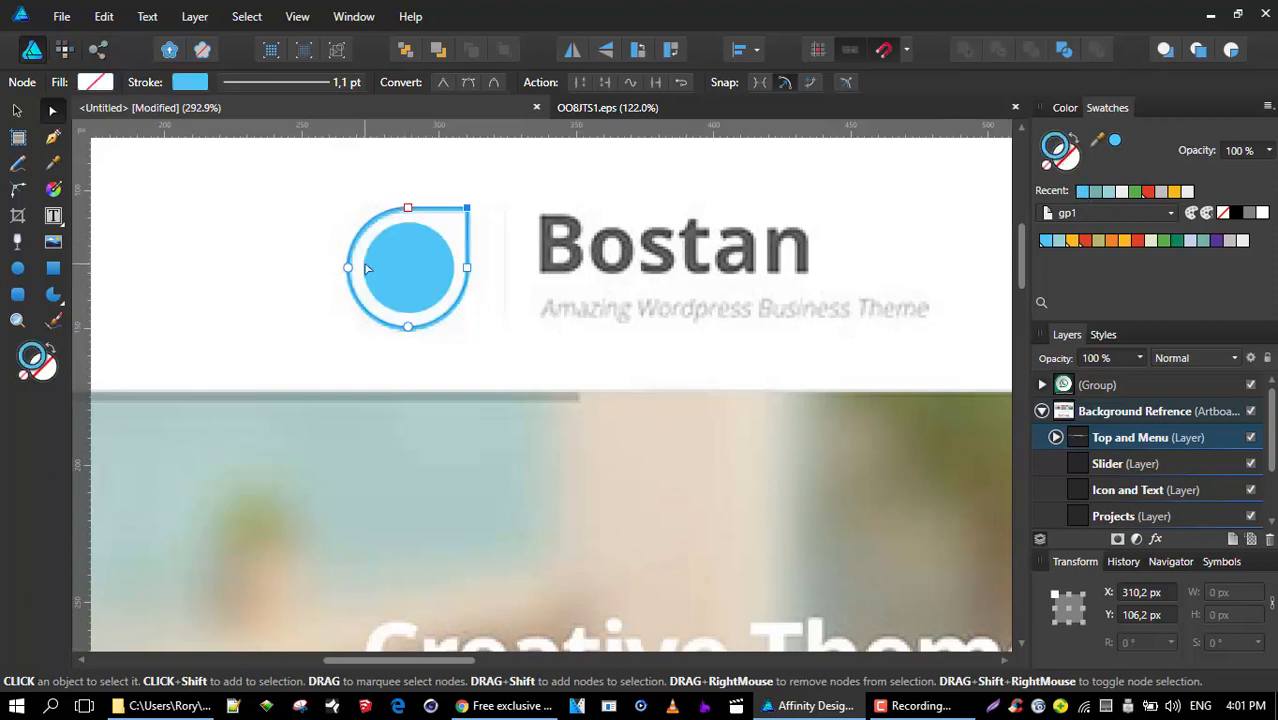
- Move the teardrop outline and the blue circle together off the reference logo to compare them side by side
{"action": "left_click", "coordinate": [17, 110]}
{"action": "left_click", "coordinate": [227, 193]}
{"action": "left_click", "coordinate": [391, 211]}
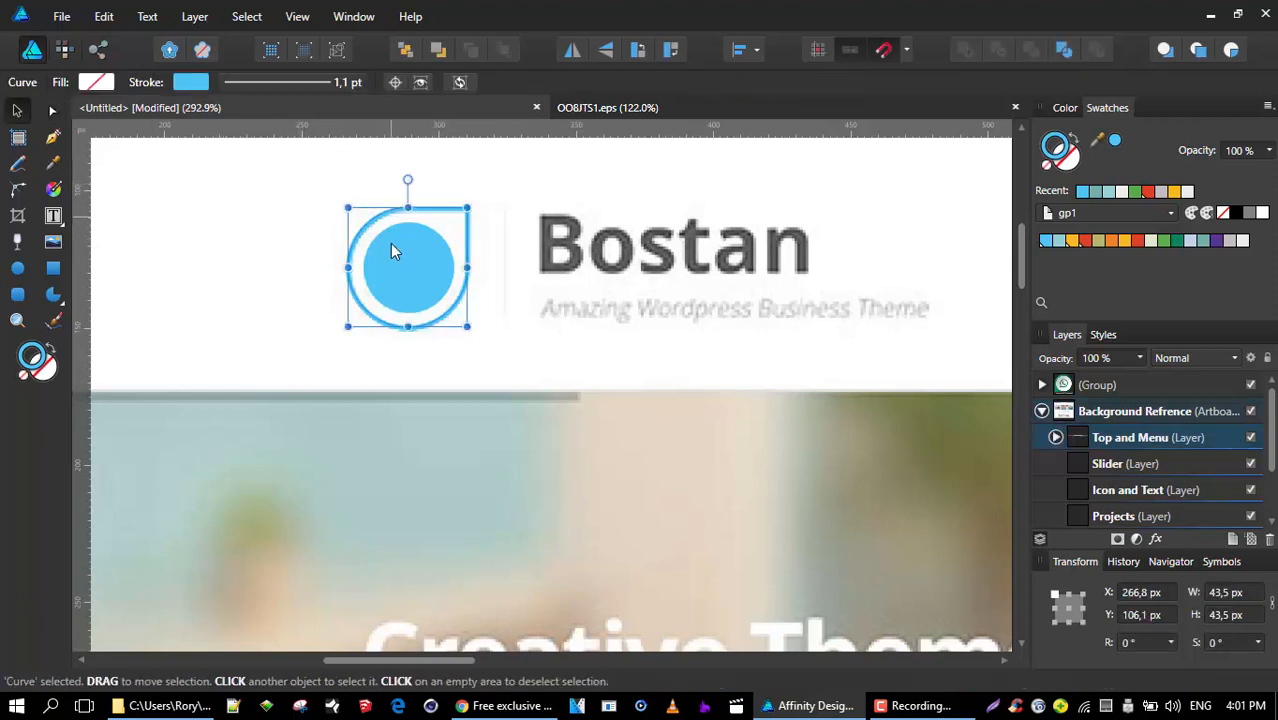
{"action": "left_click", "coordinate": [395, 253], "text": "shift"}
{"action": "left_click_drag", "start_coordinate": [405, 255], "coordinate": [199, 250]}
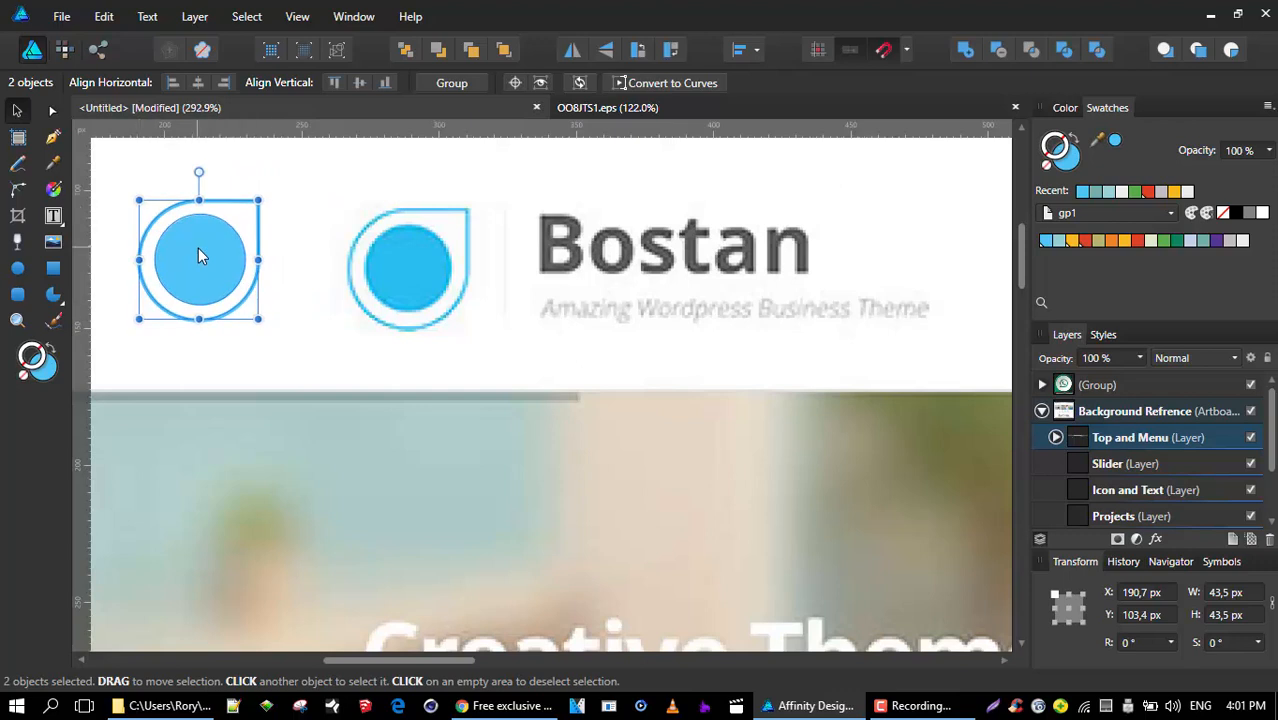
{"action": "left_click", "coordinate": [240, 343]}
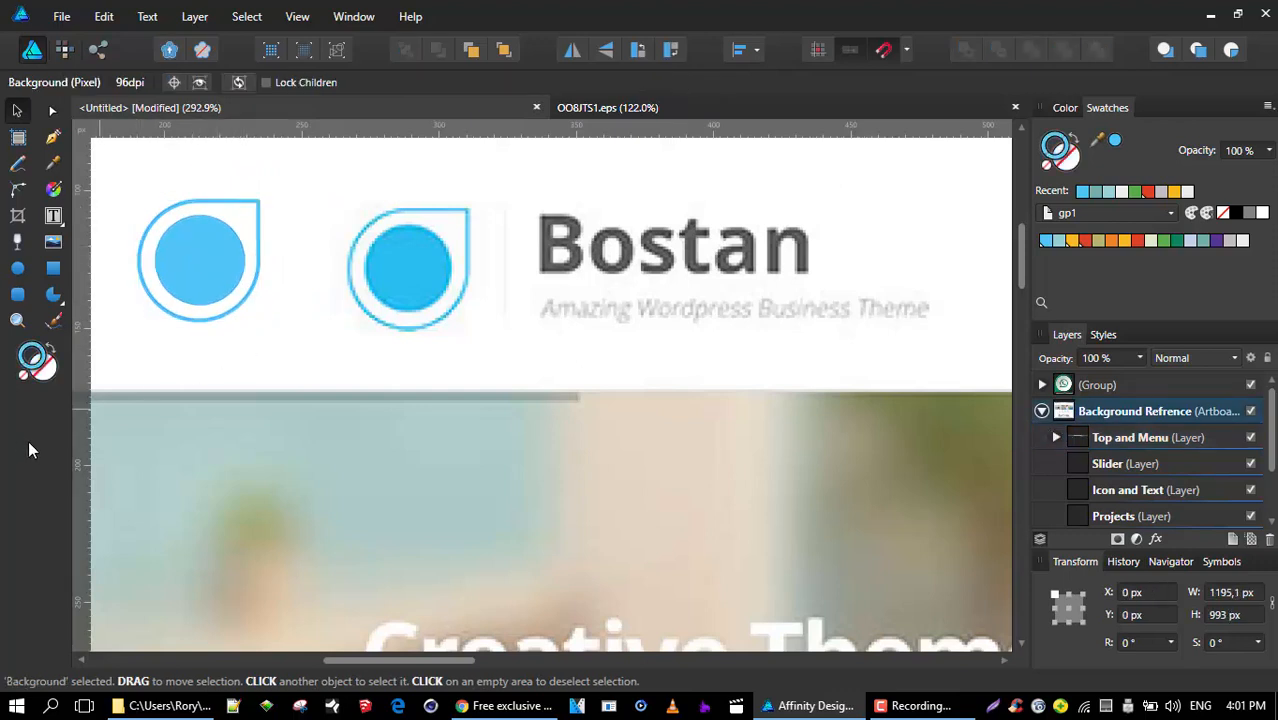
- Group the teardrop outline with the blue circle and place the group over the reference logo at about X 267.5, Y 106.5 px
{"action": "left_click", "coordinate": [240, 208]}
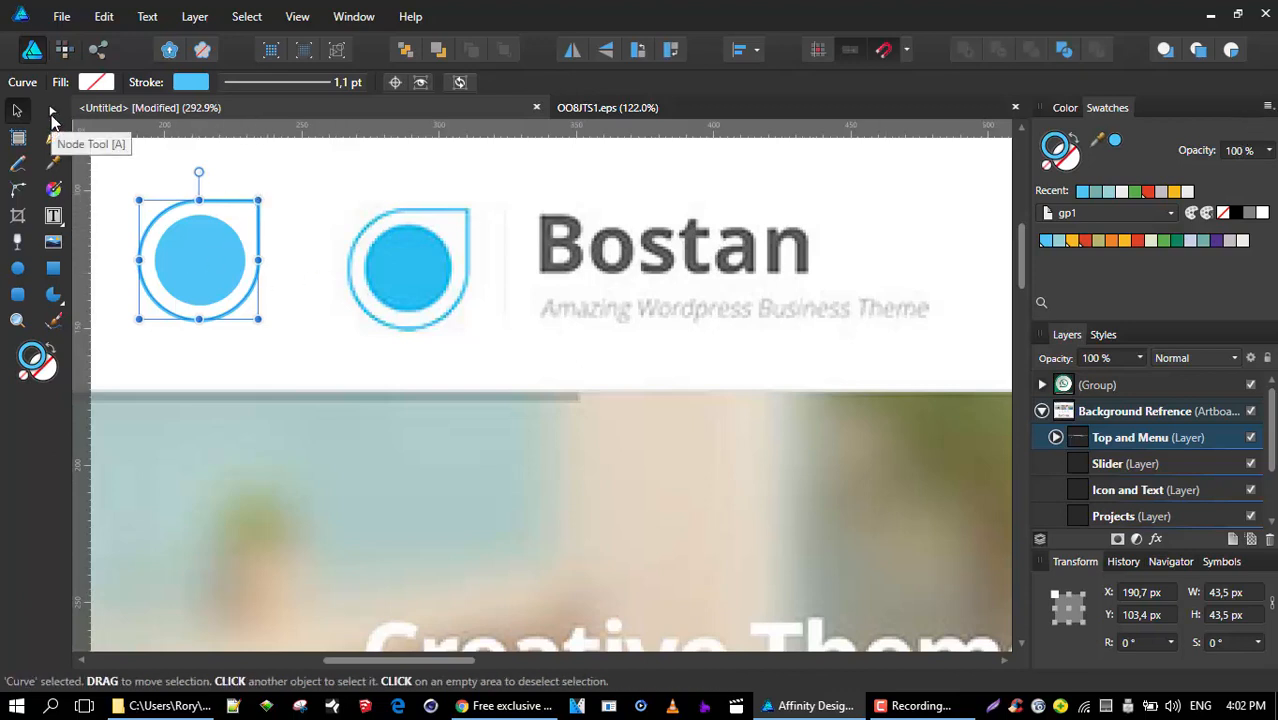
{"action": "left_click", "coordinate": [215, 260], "text": "shift"}
{"action": "right_click", "coordinate": [214, 260]}
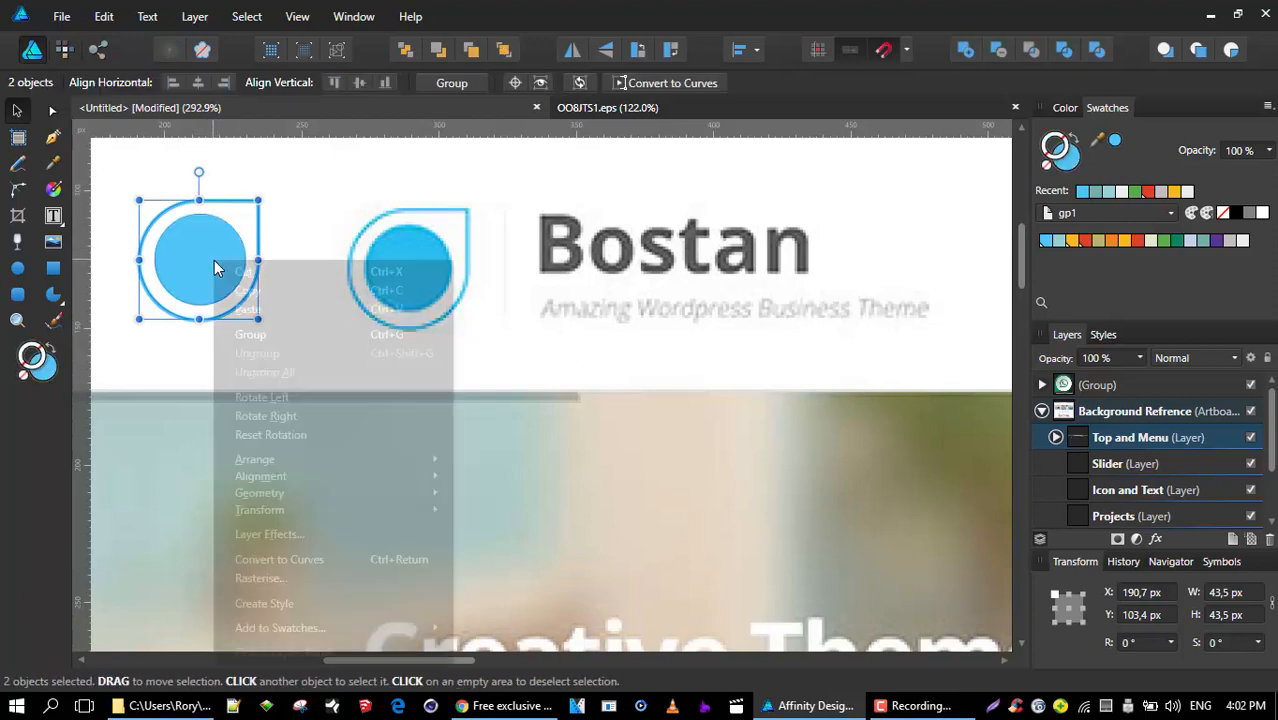
{"action": "left_click", "coordinate": [291, 334]}
{"action": "left_click_drag", "start_coordinate": [228, 263], "coordinate": [406, 261]}
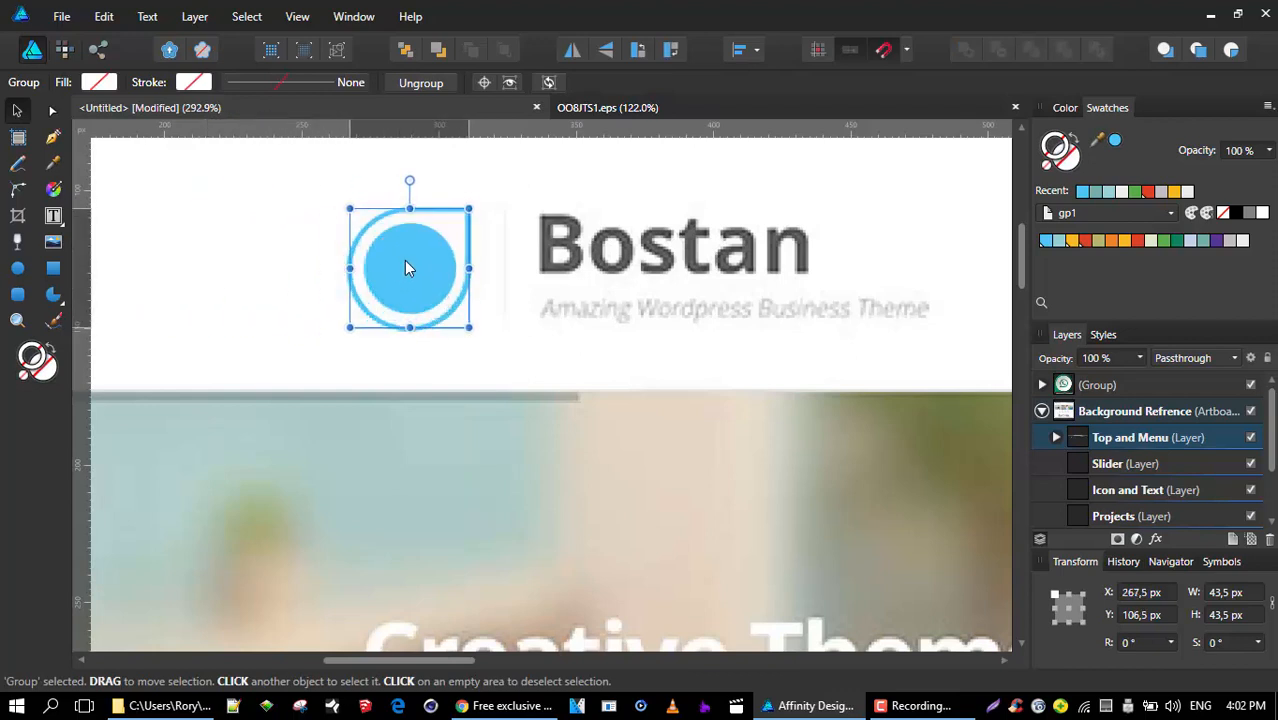
- Add artistic text of about 21.4 pt reading "Medical Suppliers" over the Bostan title beside the logo
{"action": "scroll", "coordinate": [404, 260], "scroll_direction": "down", "scroll_amount": 3}
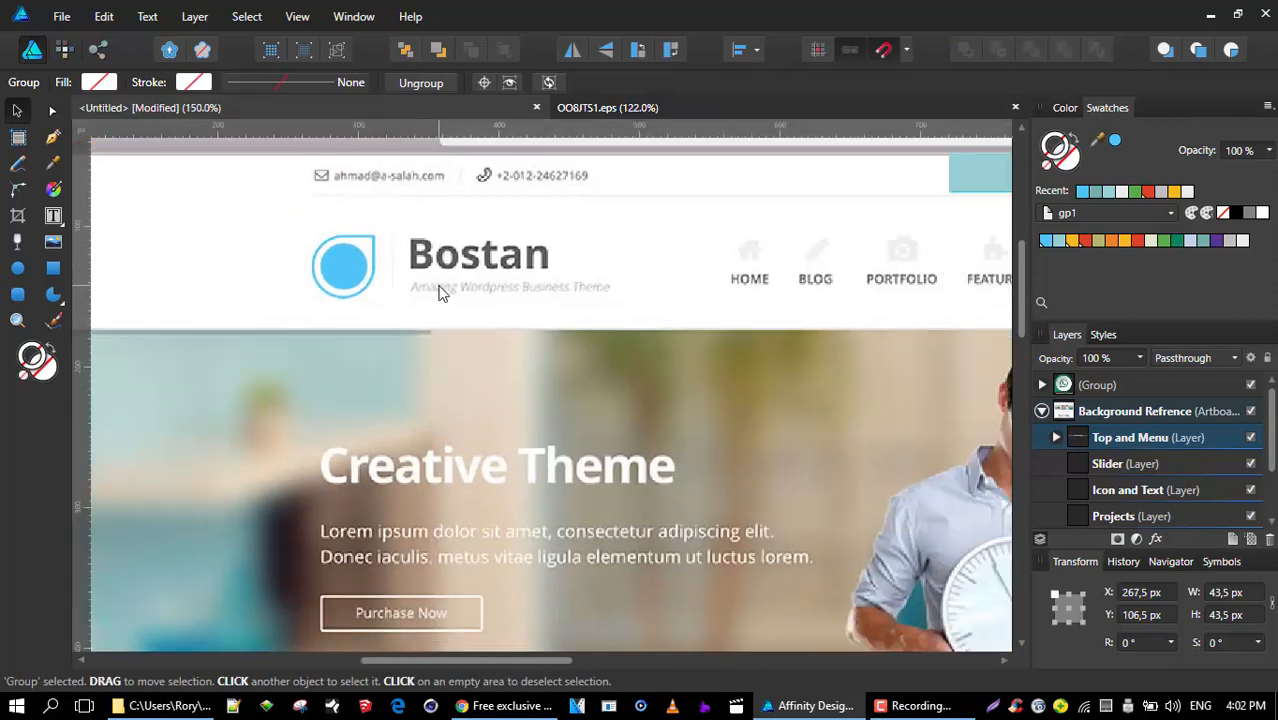
{"action": "scroll", "coordinate": [422, 293], "scroll_direction": "up", "scroll_amount": 2}
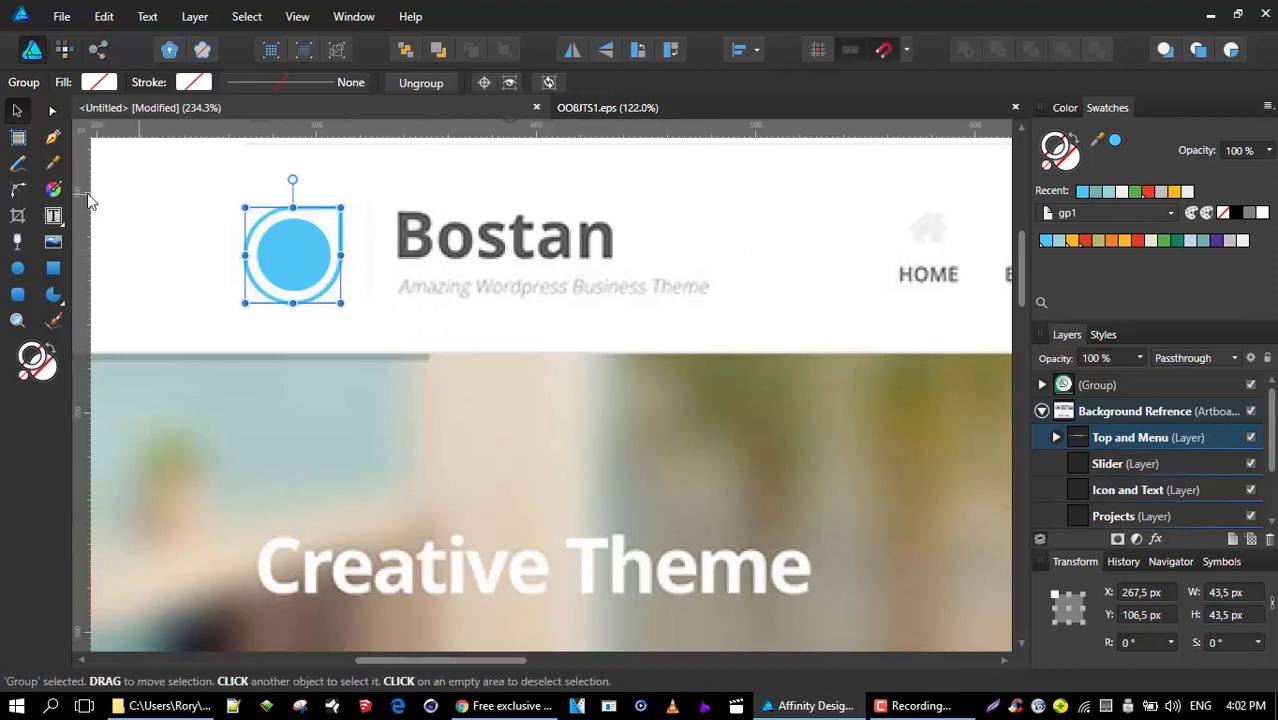
{"action": "left_click", "coordinate": [55, 220]}
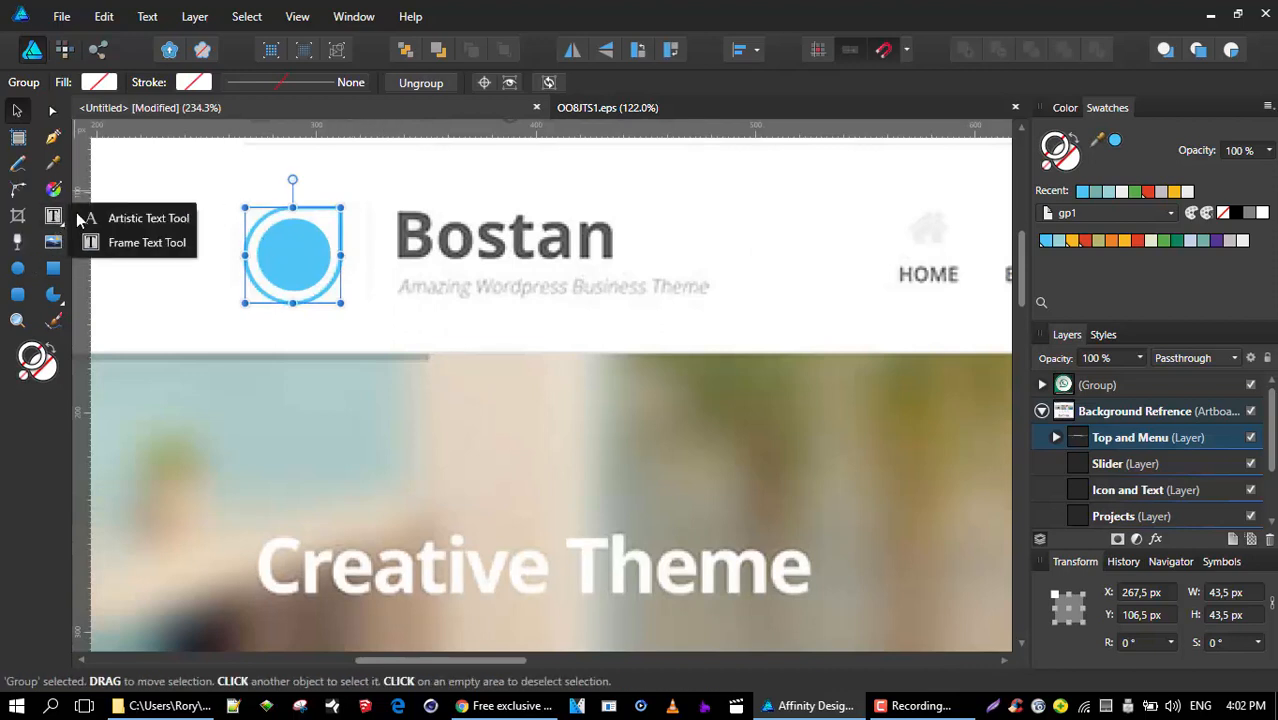
{"action": "left_click", "coordinate": [135, 218]}
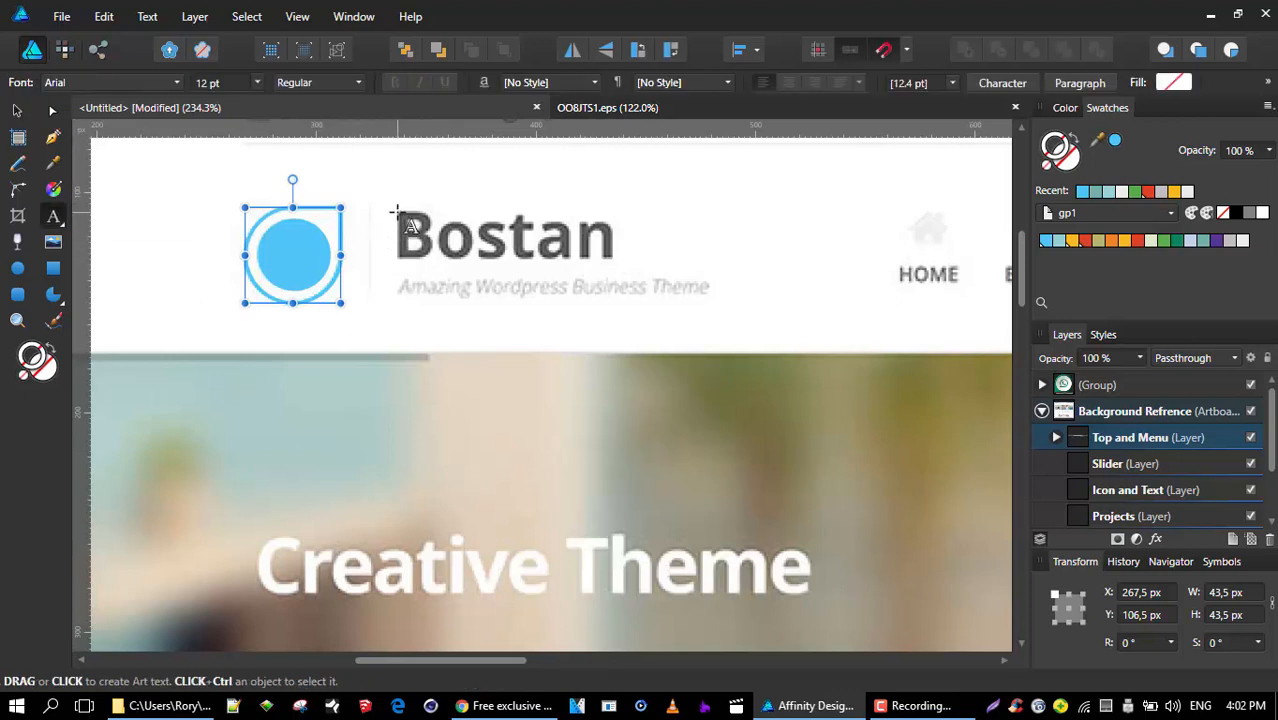
{"action": "left_click_drag", "start_coordinate": [396, 211], "coordinate": [414, 259]}
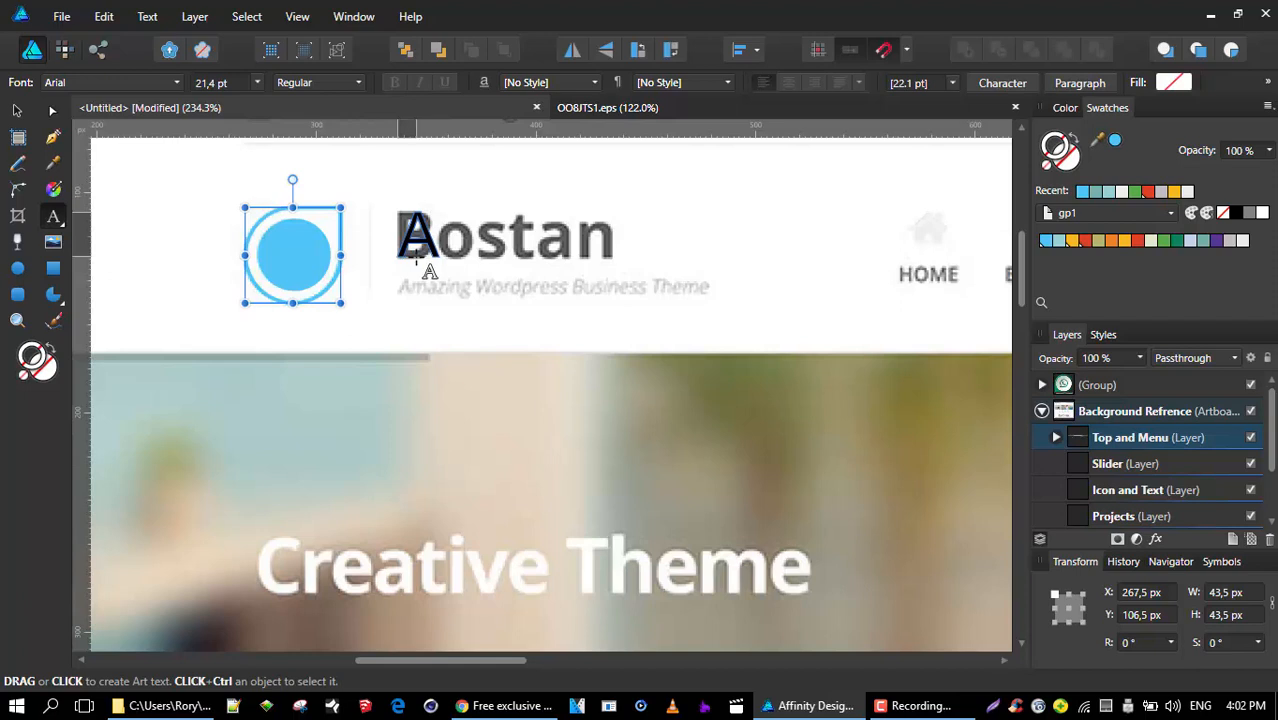
{"action": "left_click_drag", "start_coordinate": [414, 259], "coordinate": [416, 259]}
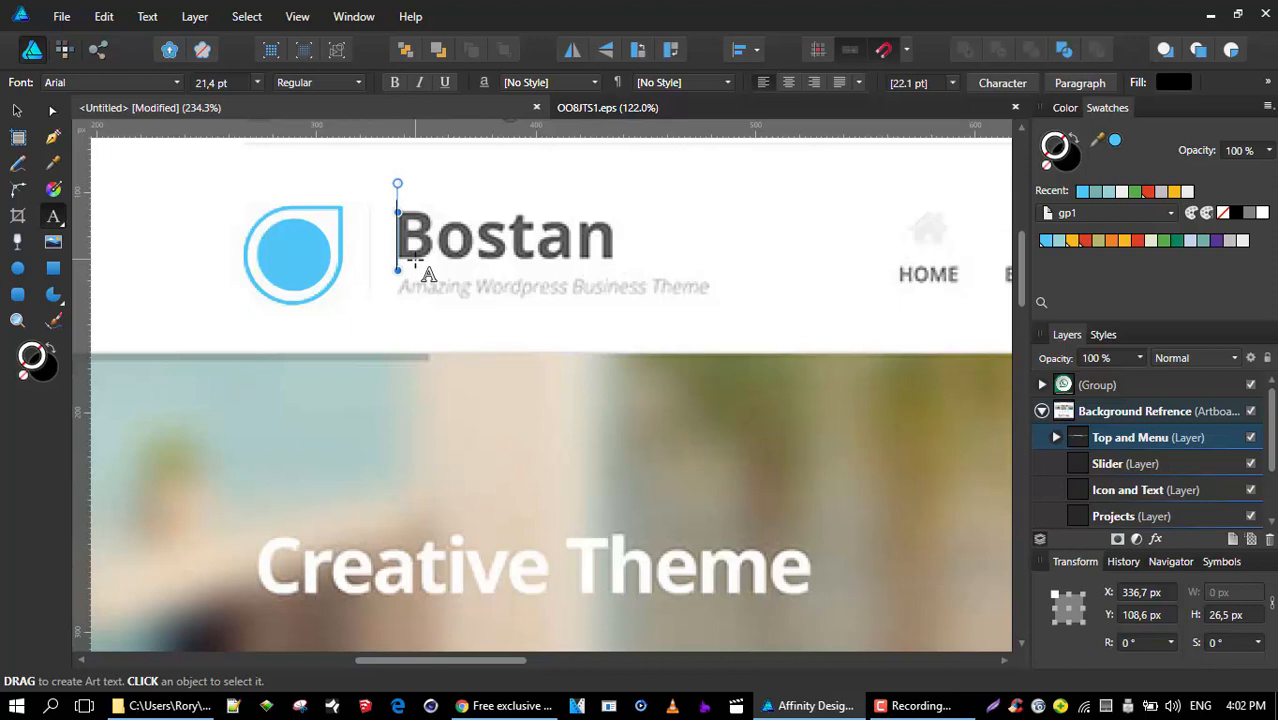
{"action": "type", "text": "Medi"}
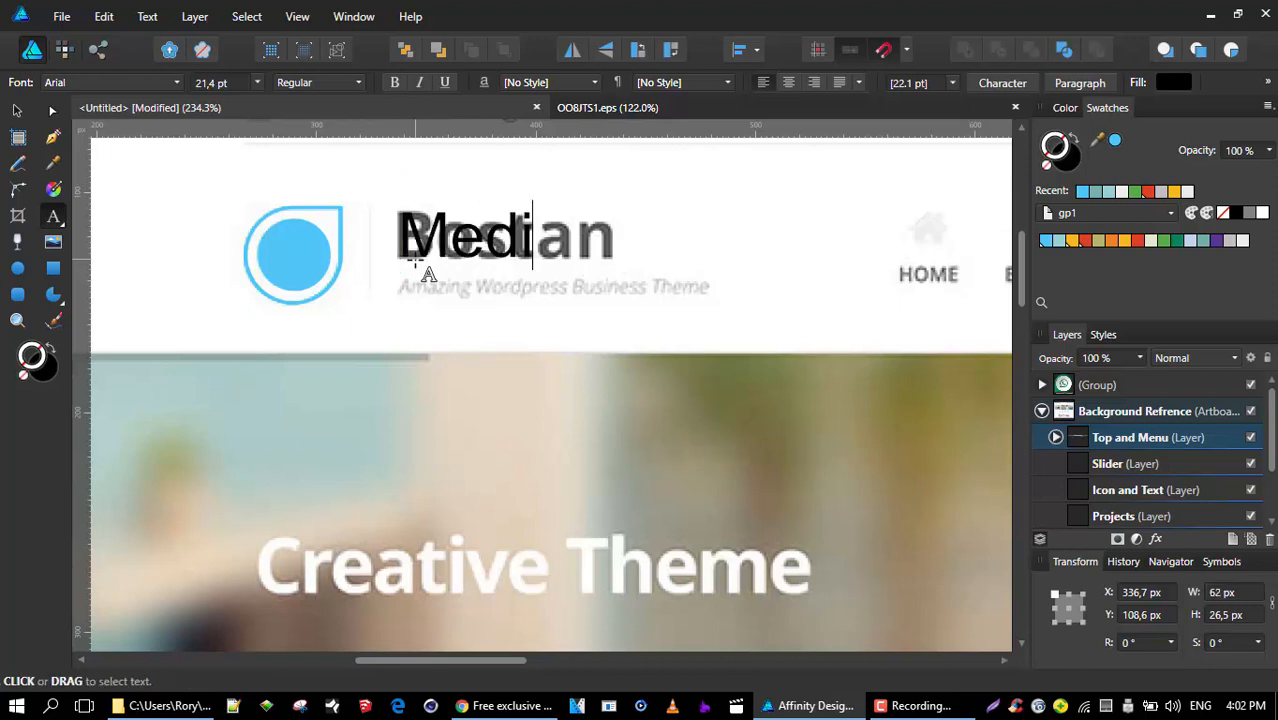
{"action": "type", "text": "cal Suppliers"}
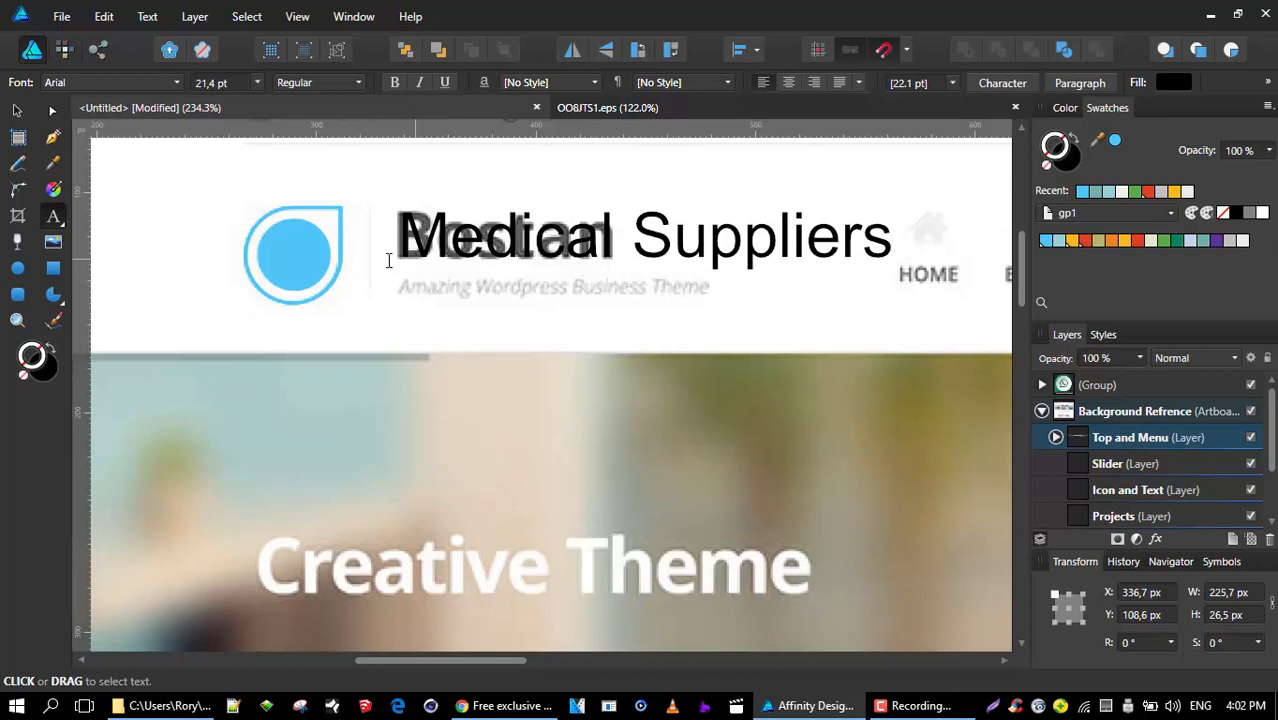
{"action": "key", "text": "Escape"}
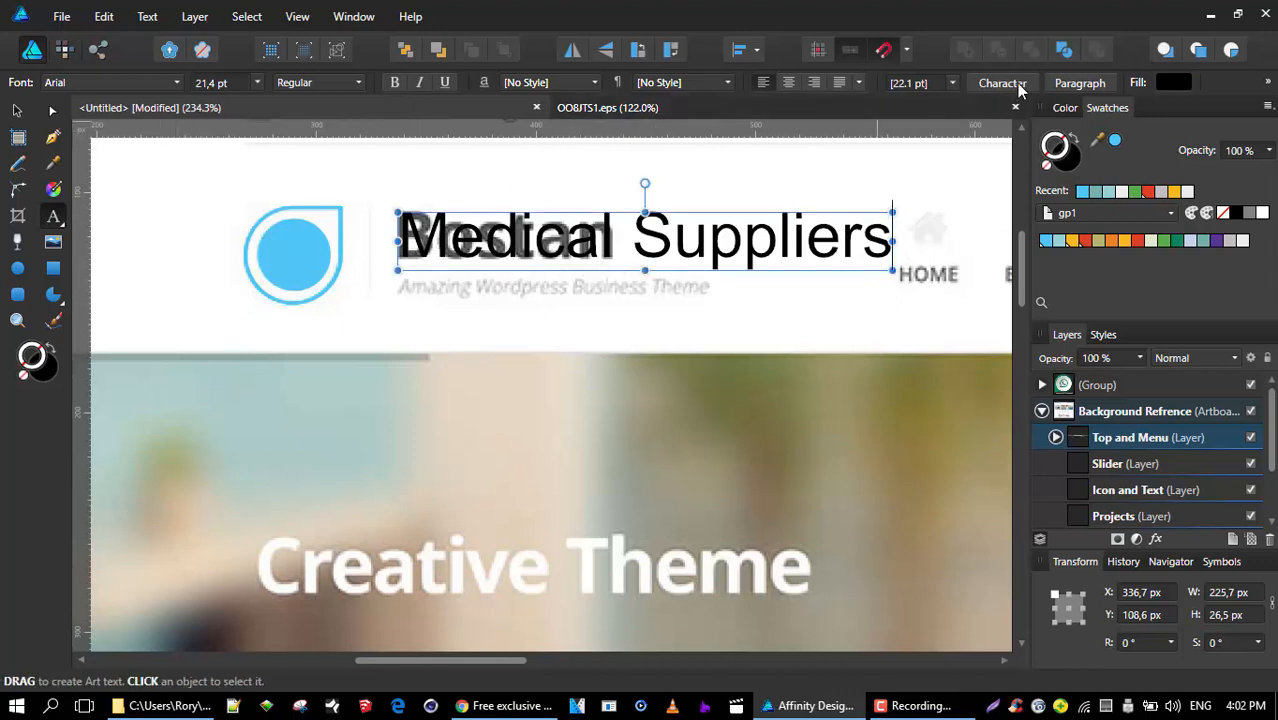
- Set the font style of the entire "Medical Suppliers" title to Bold
{"action": "left_click", "coordinate": [318, 82]}
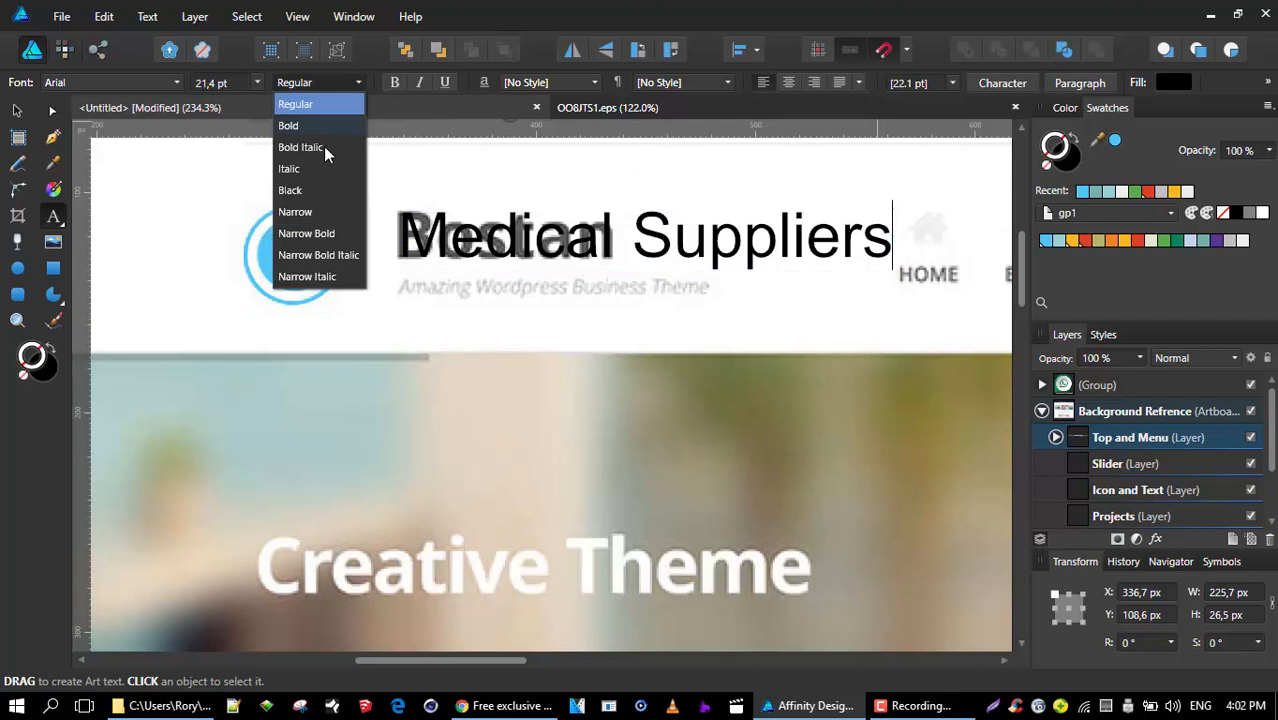
{"action": "left_click", "coordinate": [312, 128]}
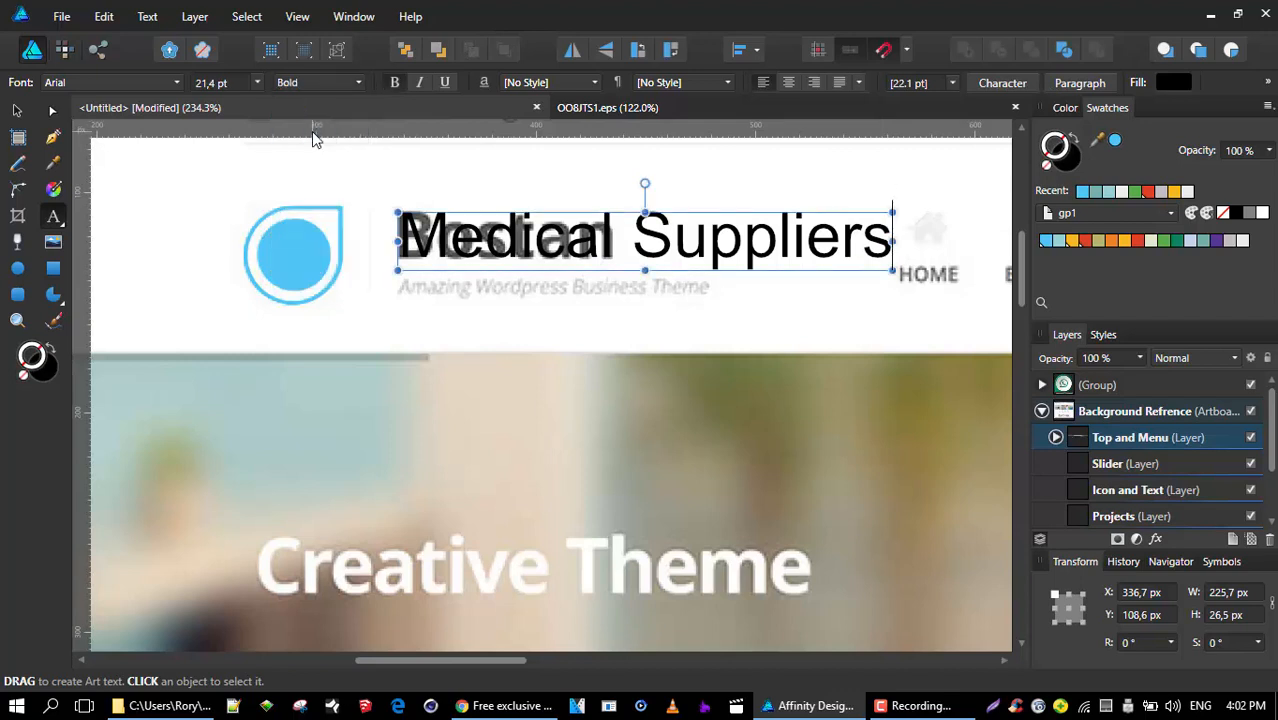
{"action": "double_click", "coordinate": [530, 248]}
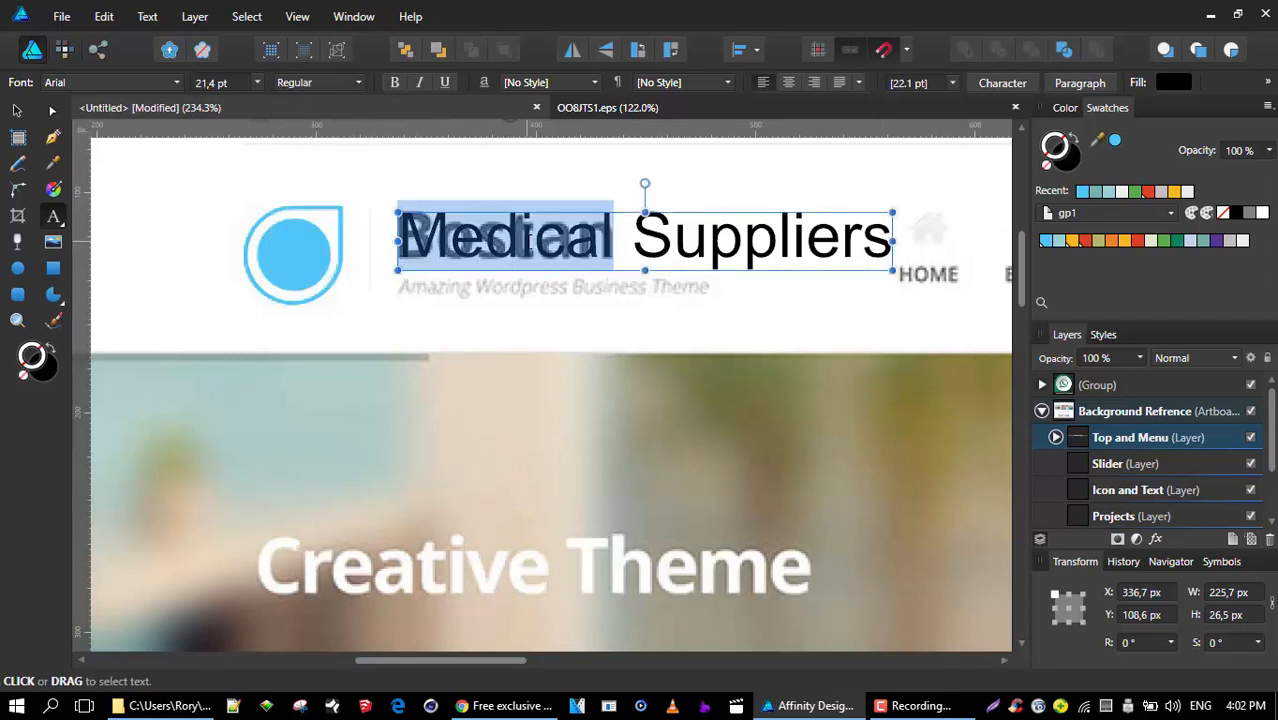
{"action": "key", "text": "ctrl+a"}
{"action": "left_click", "coordinate": [347, 83]}
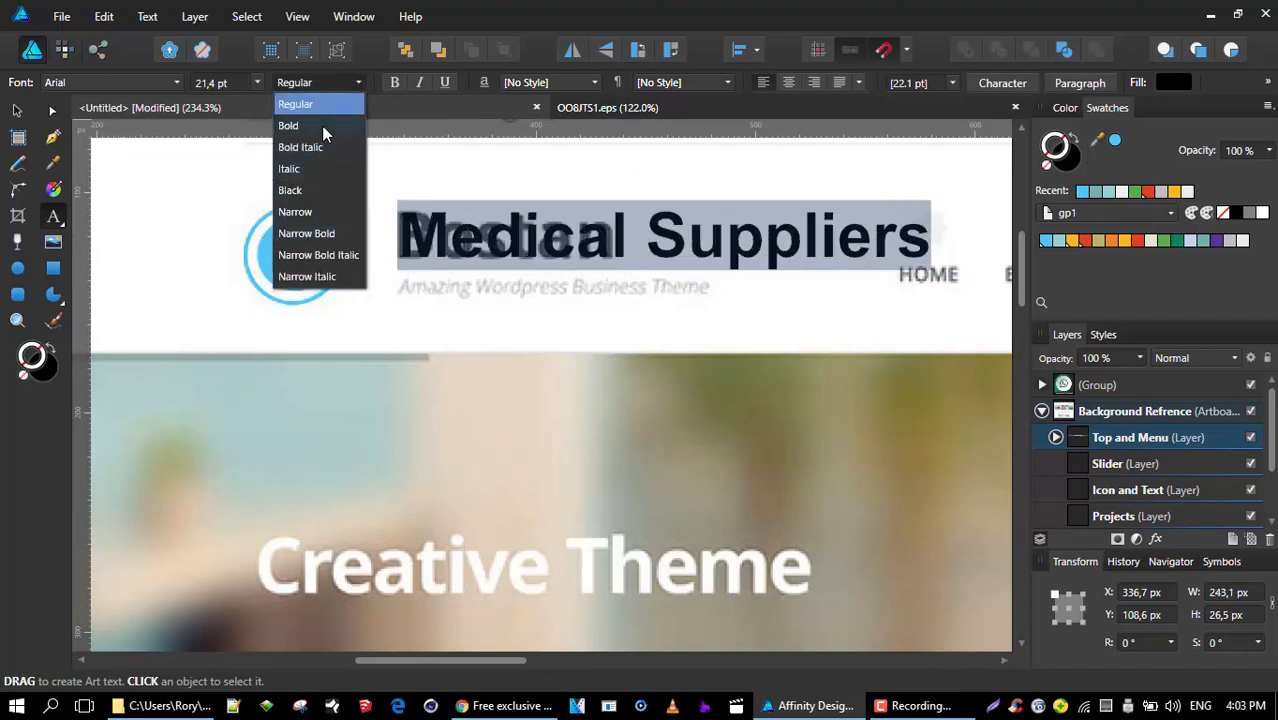
{"action": "left_click", "coordinate": [321, 125]}
- Scale the "Medical Suppliers" title down to about 18.7 pt and move it to about X 323.5, Y 117.6 px
{"action": "left_click_drag", "start_coordinate": [929, 269], "coordinate": [862, 262]}
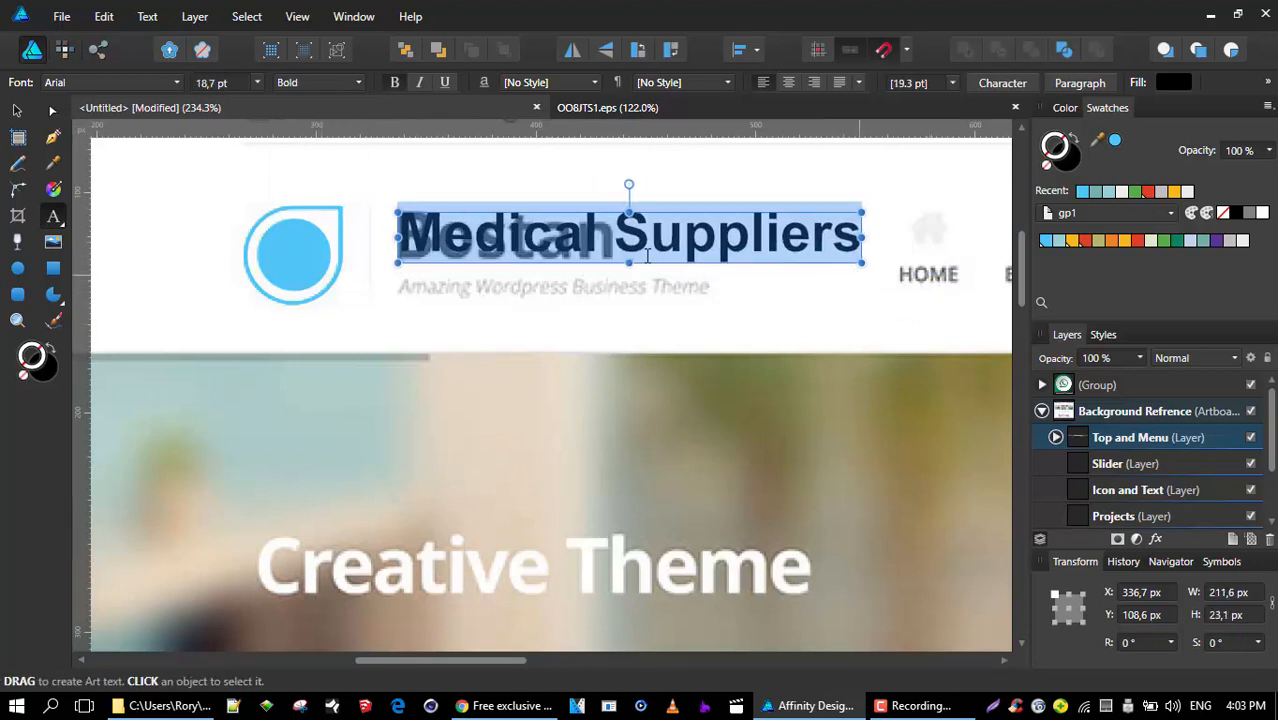
{"action": "left_click", "coordinate": [18, 112]}
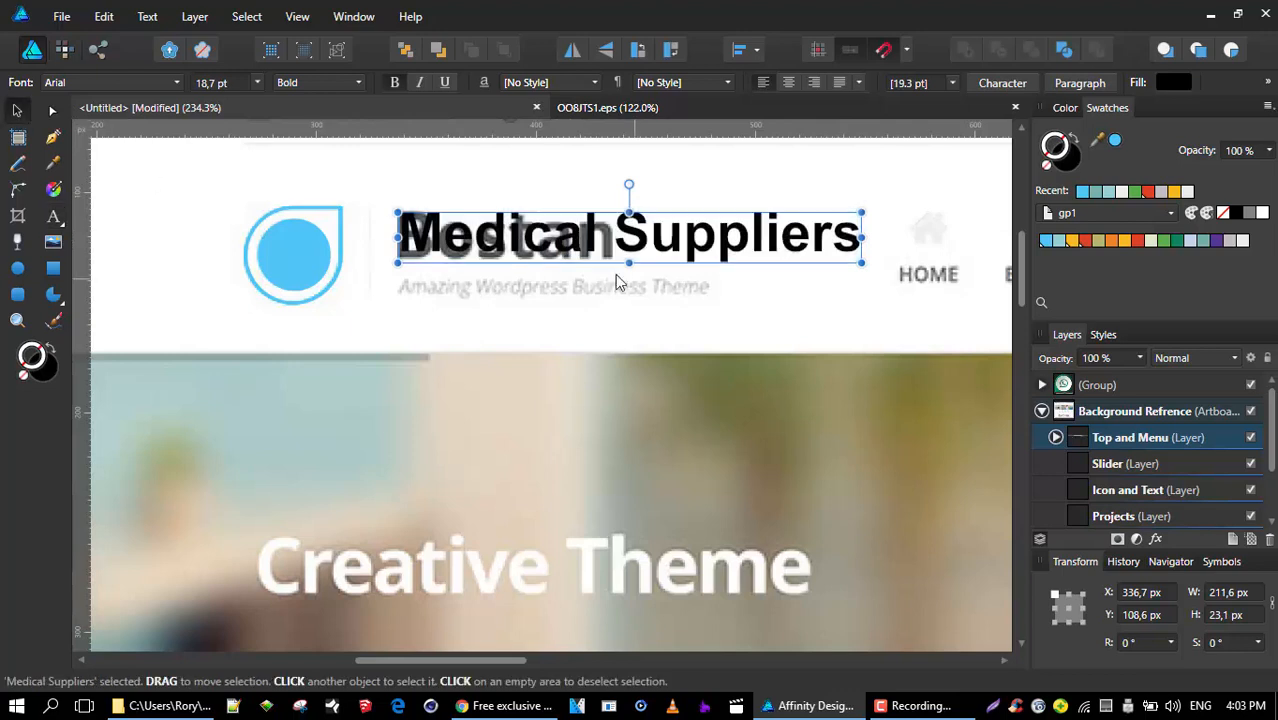
{"action": "left_click_drag", "start_coordinate": [534, 253], "coordinate": [499, 265]}
{"action": "scroll", "coordinate": [706, 288], "scroll_direction": "down", "scroll_amount": 3}
{"action": "left_click_drag", "start_coordinate": [879, 292], "coordinate": [637, 260]}
{"action": "scroll", "coordinate": [637, 266], "scroll_direction": "up", "scroll_amount": 3}
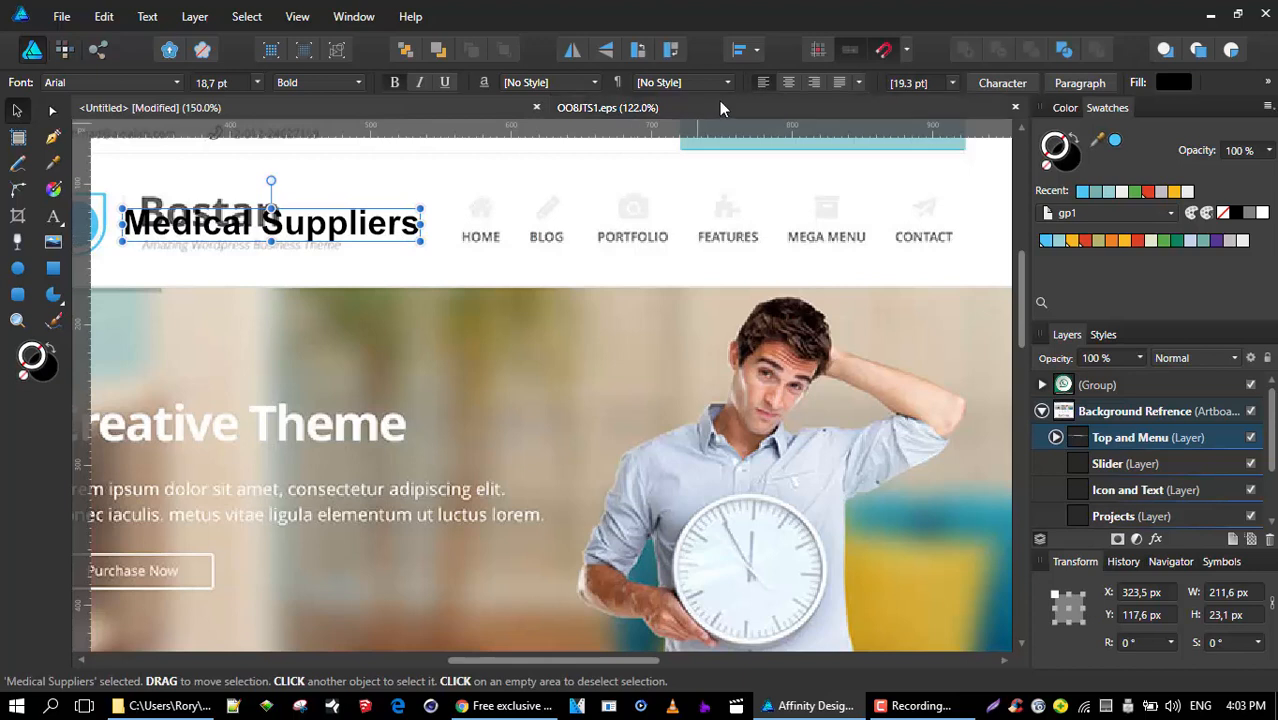
{"action": "left_click", "coordinate": [757, 50]}
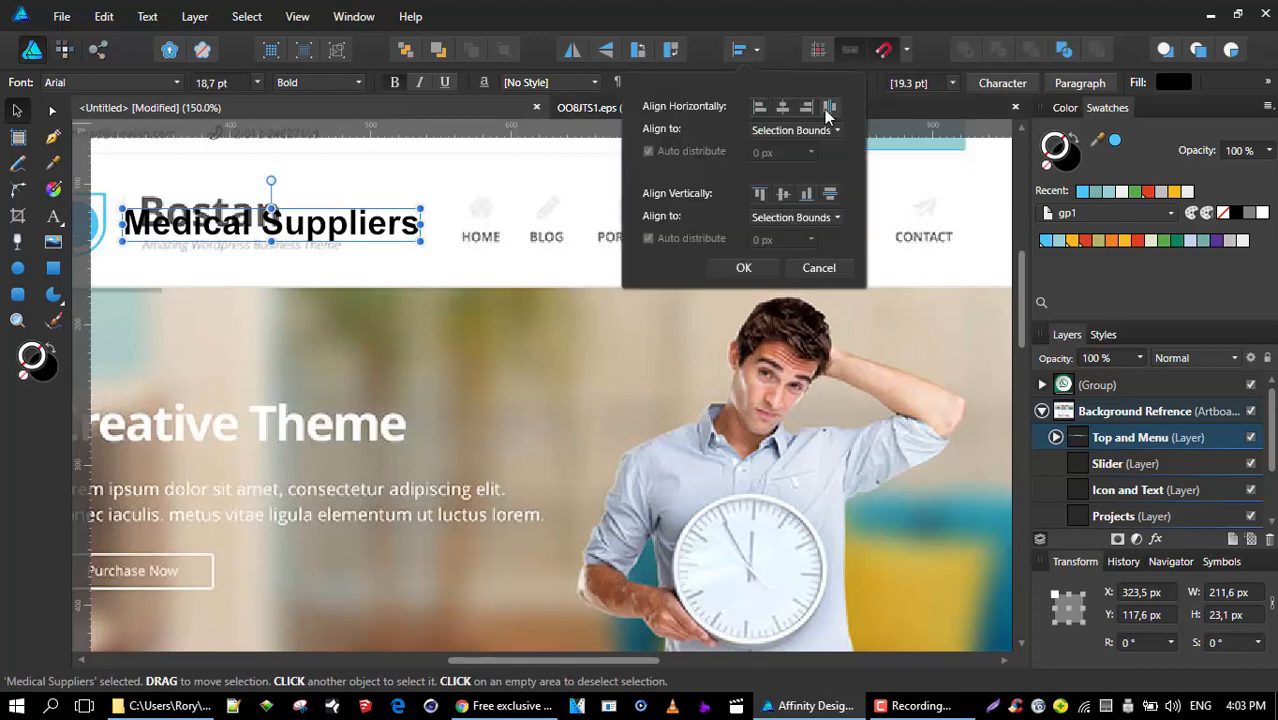
{"action": "left_click", "coordinate": [786, 11]}
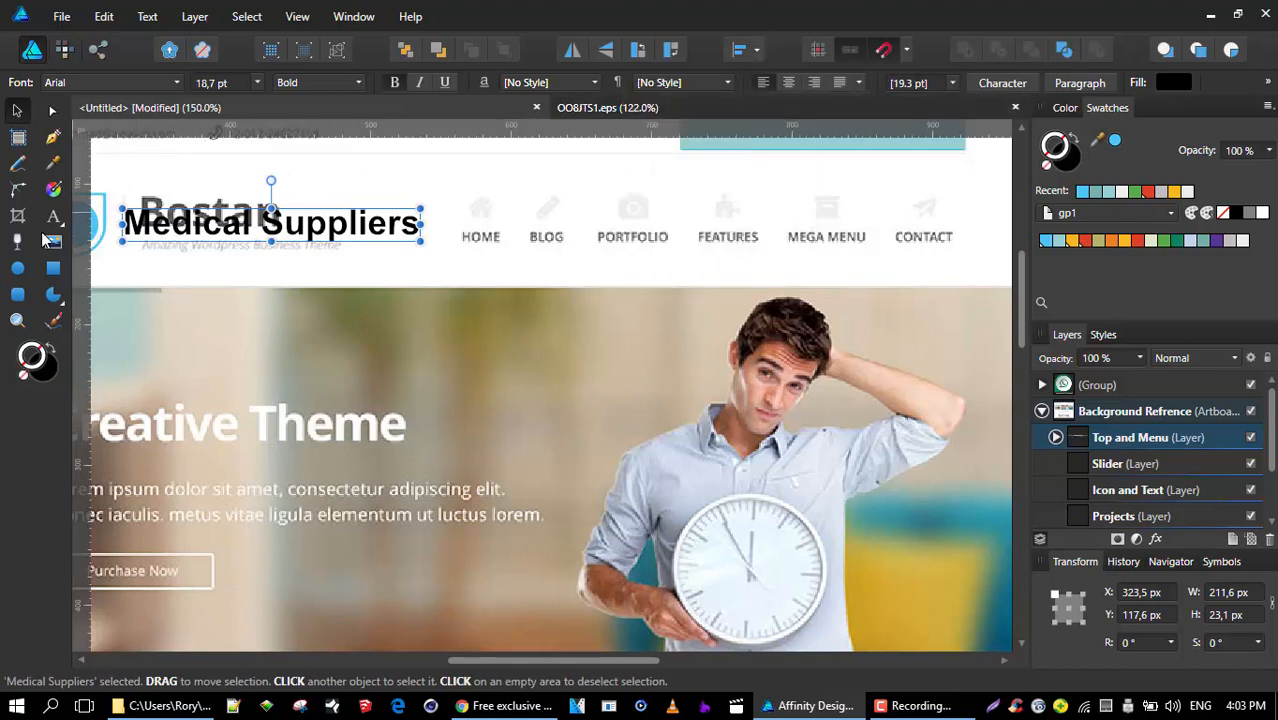
- Add bold artistic text of about 7.8 pt reading "HOME" over the reference image's HOME menu item
{"action": "left_click", "coordinate": [52, 222]}
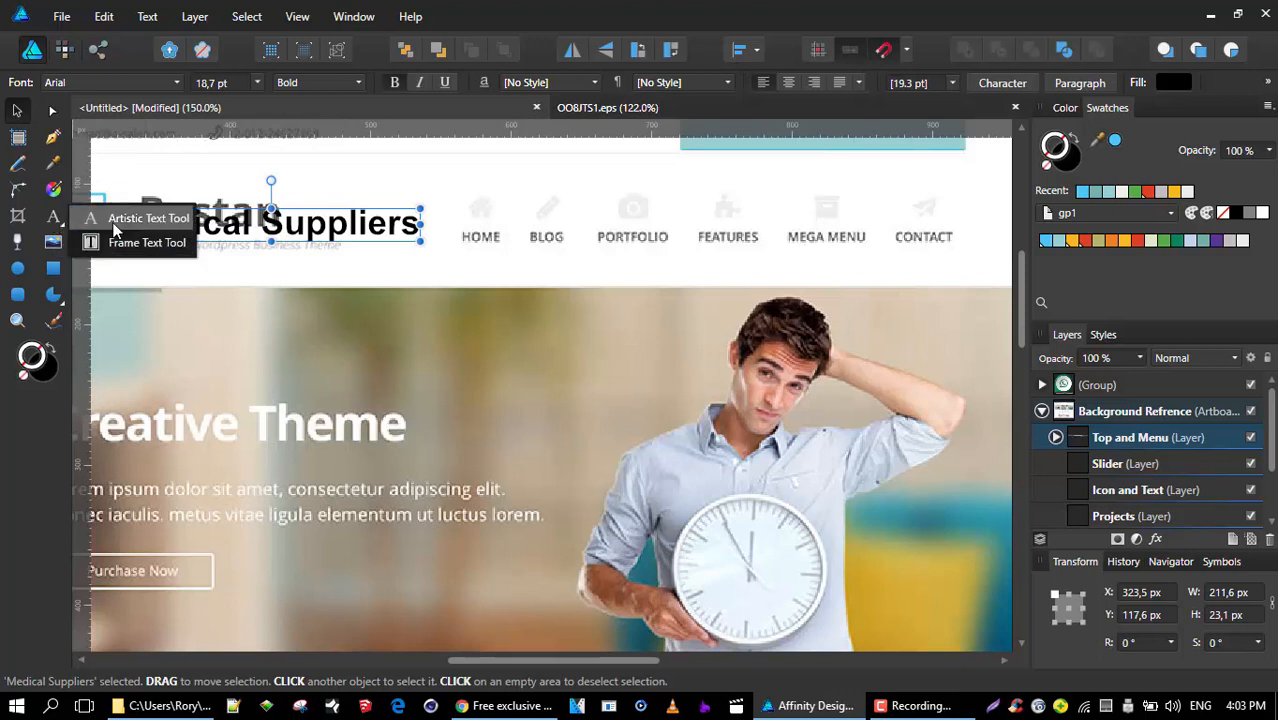
{"action": "left_click", "coordinate": [143, 214]}
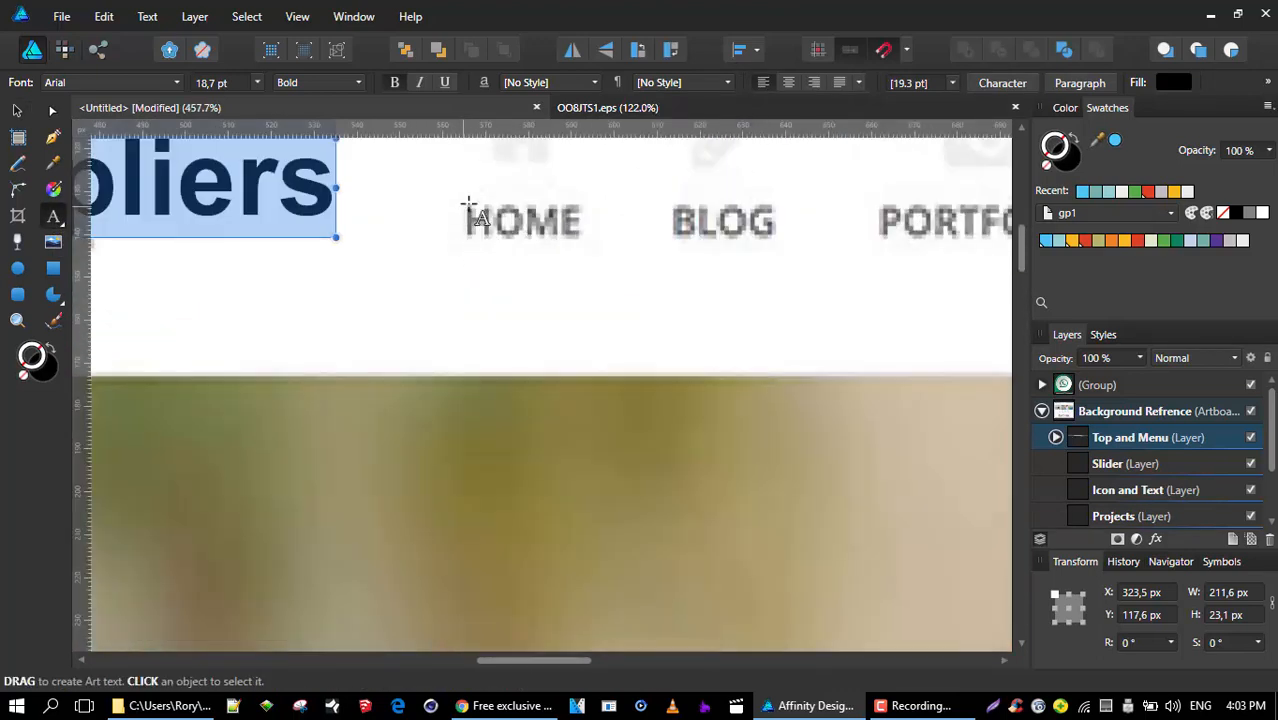
{"action": "left_click_drag", "start_coordinate": [468, 206], "coordinate": [489, 240]}
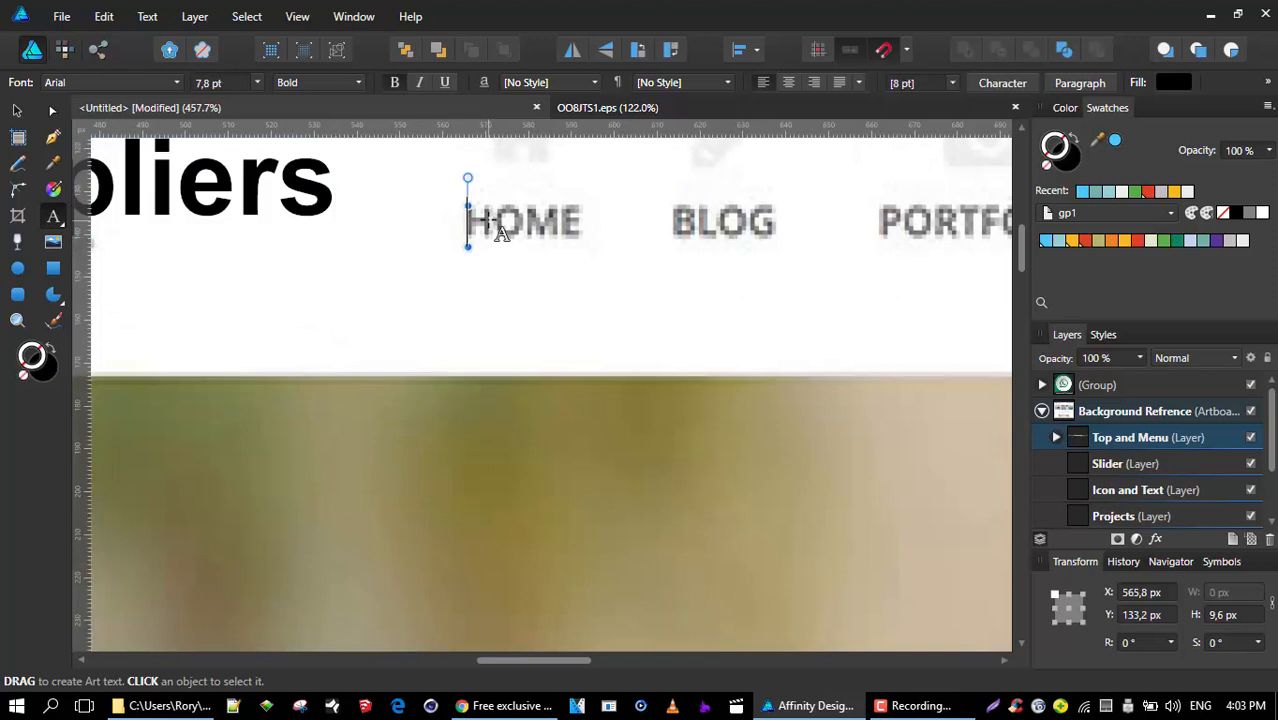
{"action": "type", "text": "HOME"}
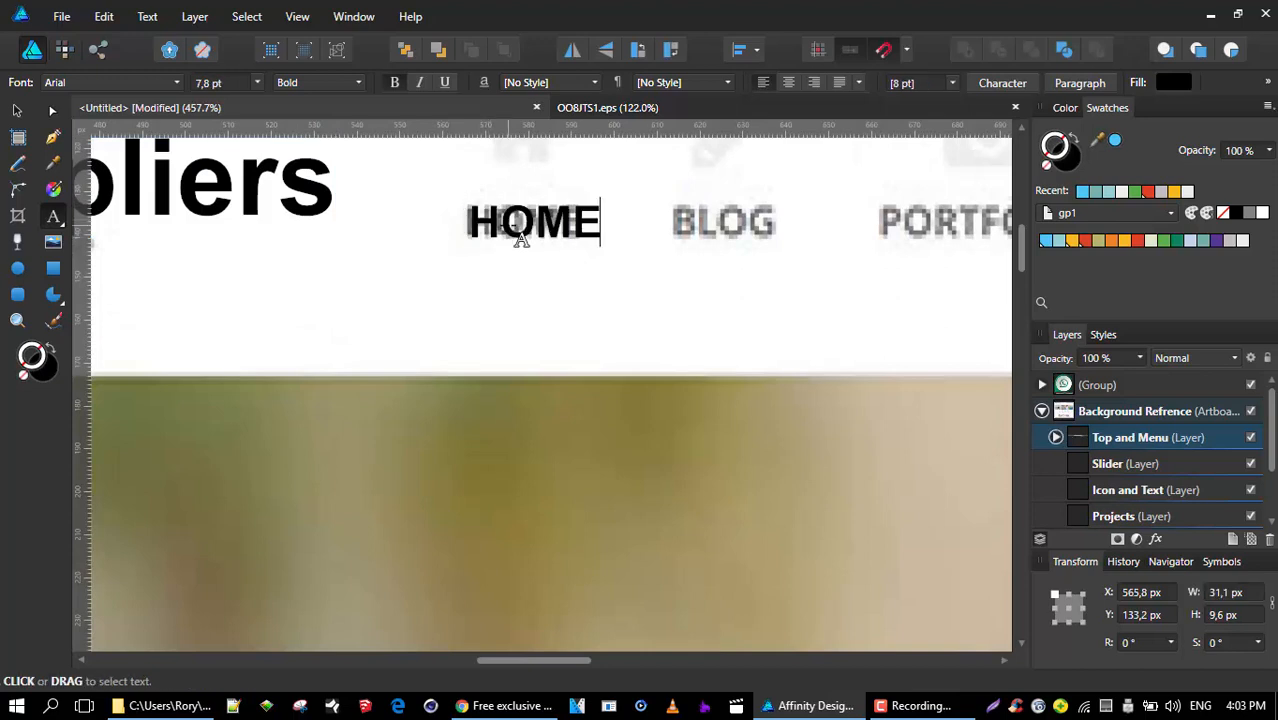
{"action": "scroll", "coordinate": [452, 270], "scroll_direction": "down", "scroll_amount": 5}
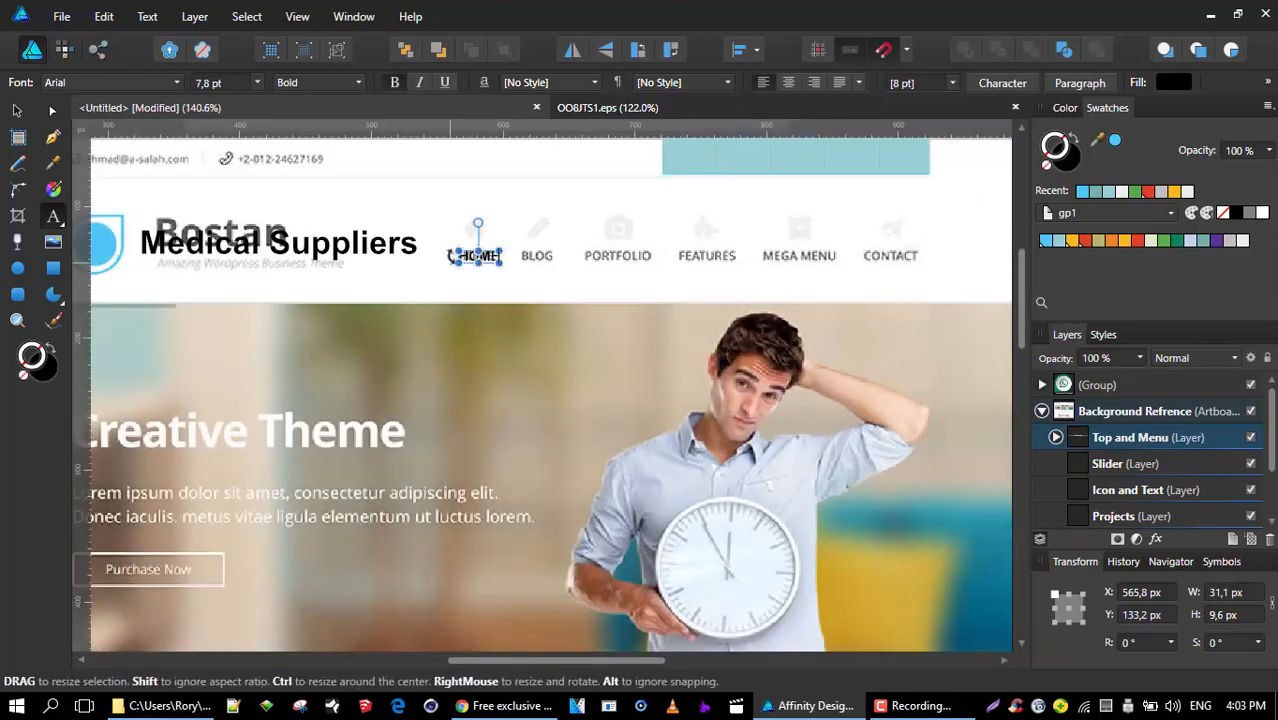
- Duplicate the HOME label along the same line over the reference items BLOG, PORTFOLIO, FEATURES, MEGA MENU and CONTACT
{"action": "left_click", "coordinate": [16, 111]}
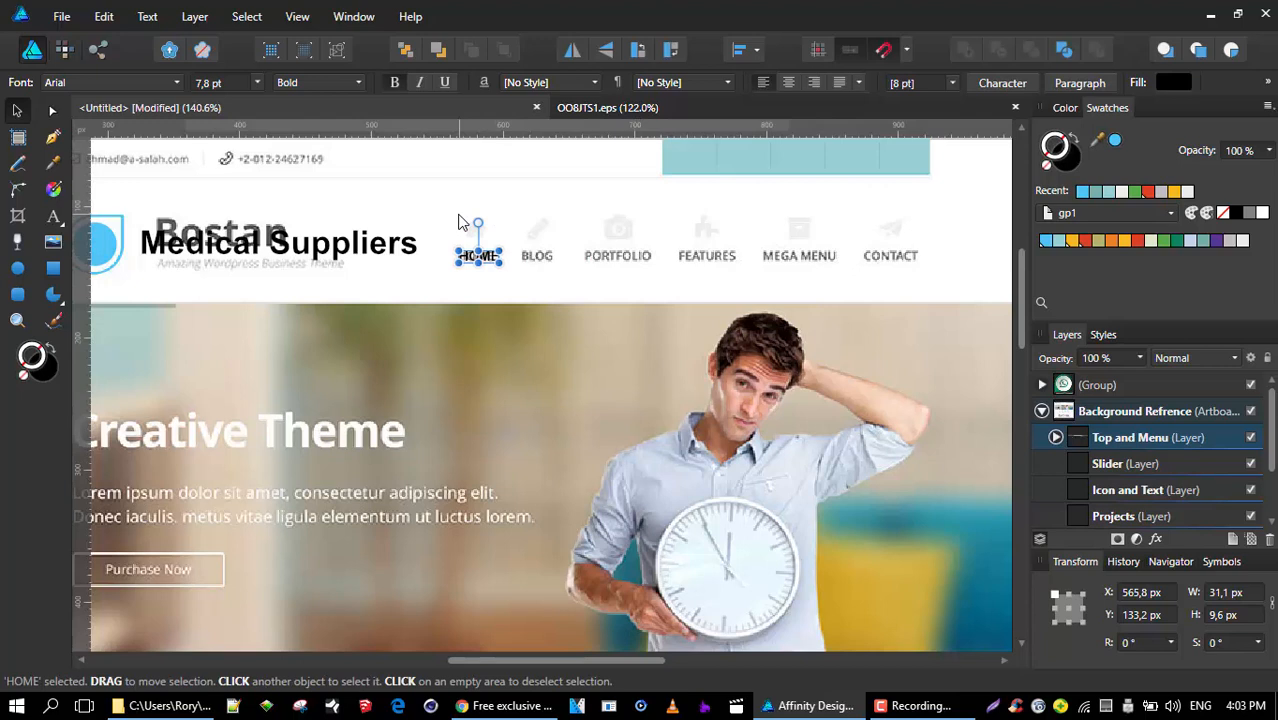
{"action": "scroll", "coordinate": [522, 230], "scroll_direction": "up", "scroll_amount": 3}
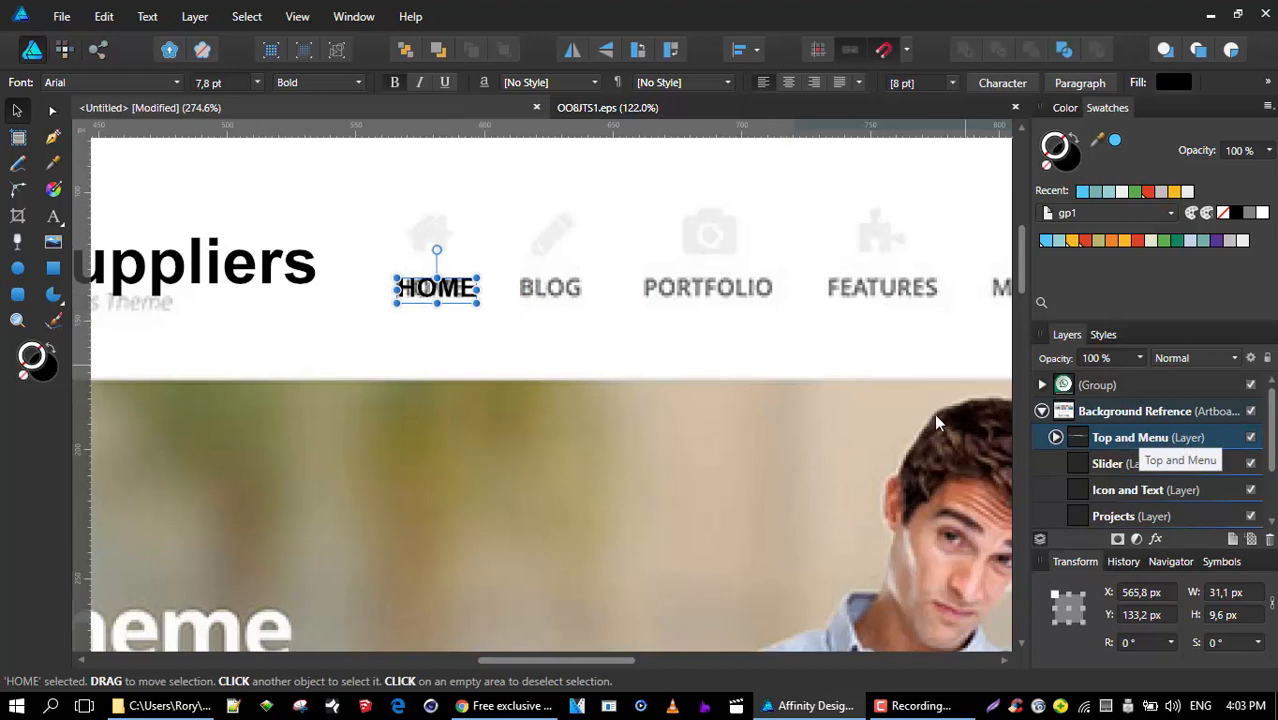
{"action": "left_click_drag", "start_coordinate": [455, 290], "coordinate": [706, 289]}
{"action": "left_click_drag", "start_coordinate": [863, 307], "coordinate": [478, 301]}
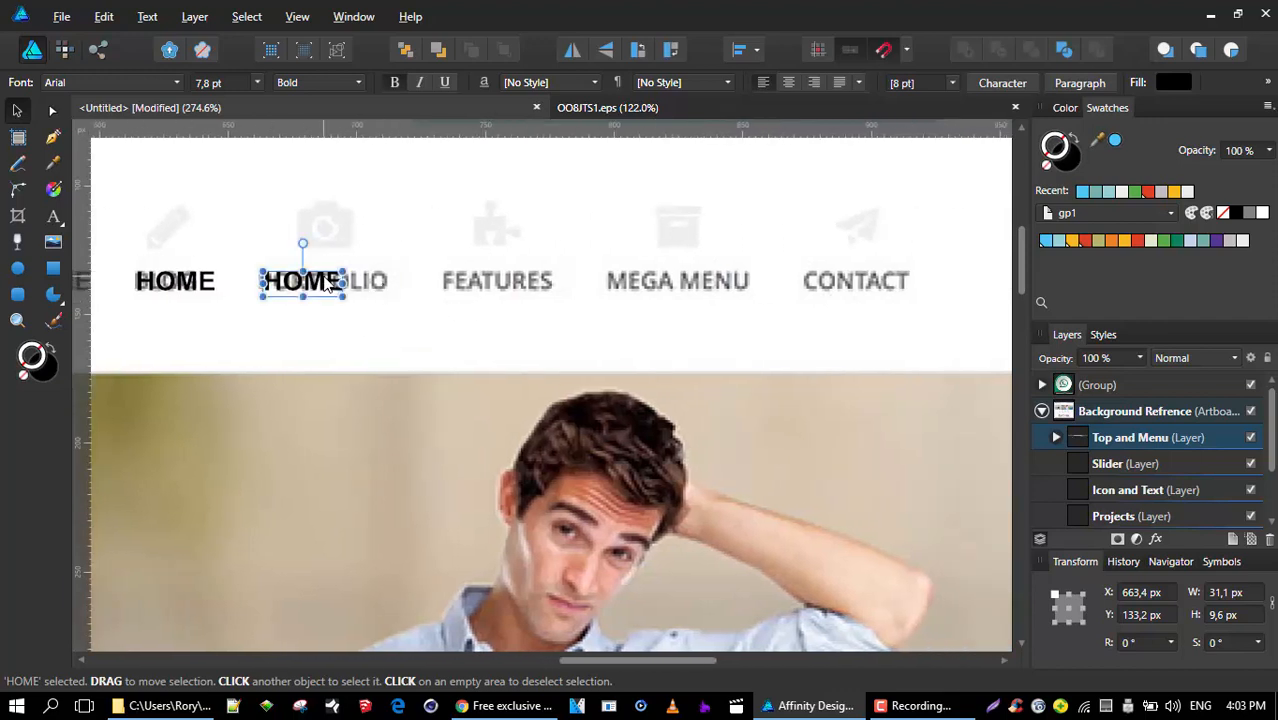
{"action": "left_click_drag", "start_coordinate": [326, 279], "coordinate": [502, 277]}
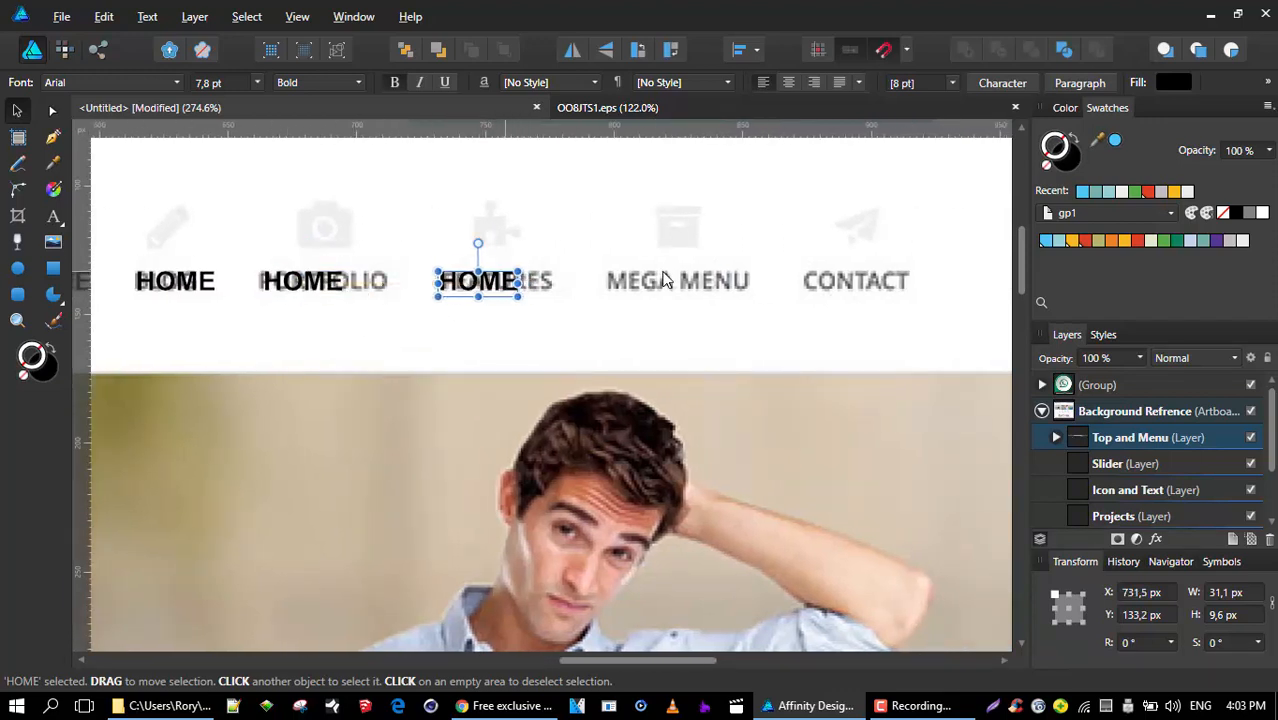
{"action": "left_click_drag", "start_coordinate": [754, 299], "coordinate": [571, 308]}
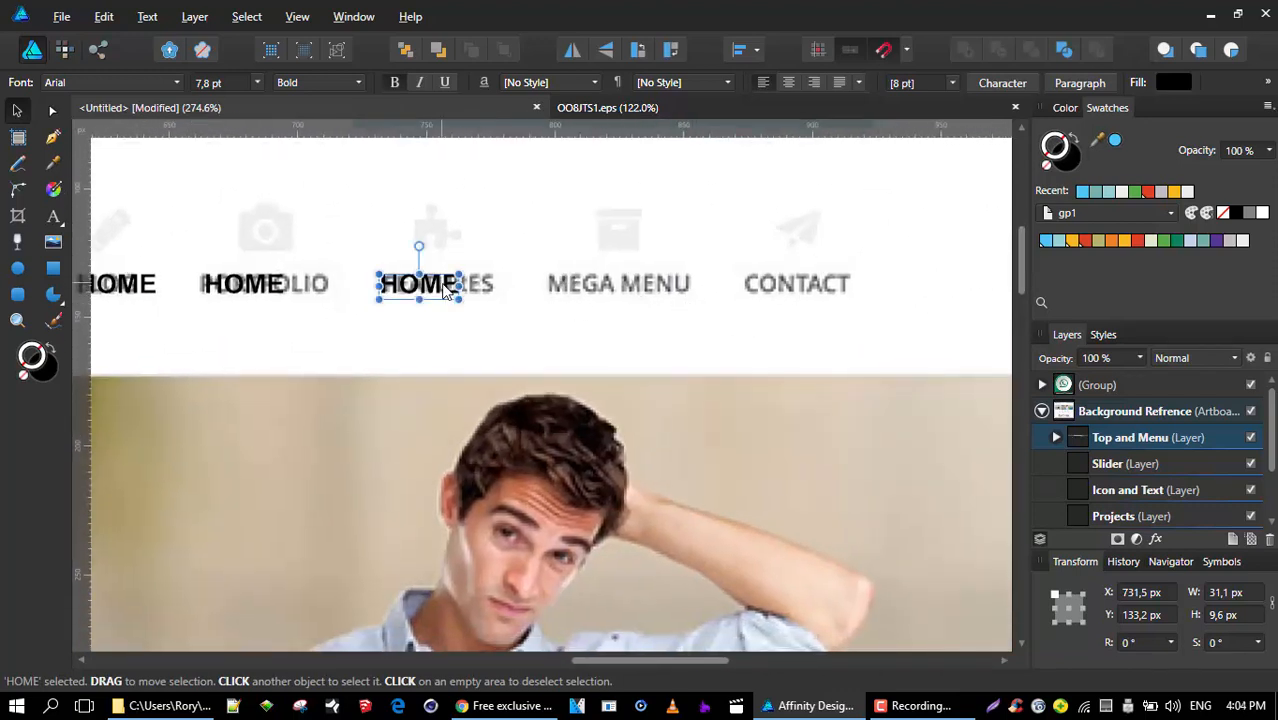
{"action": "left_click_drag", "start_coordinate": [435, 292], "coordinate": [797, 289]}
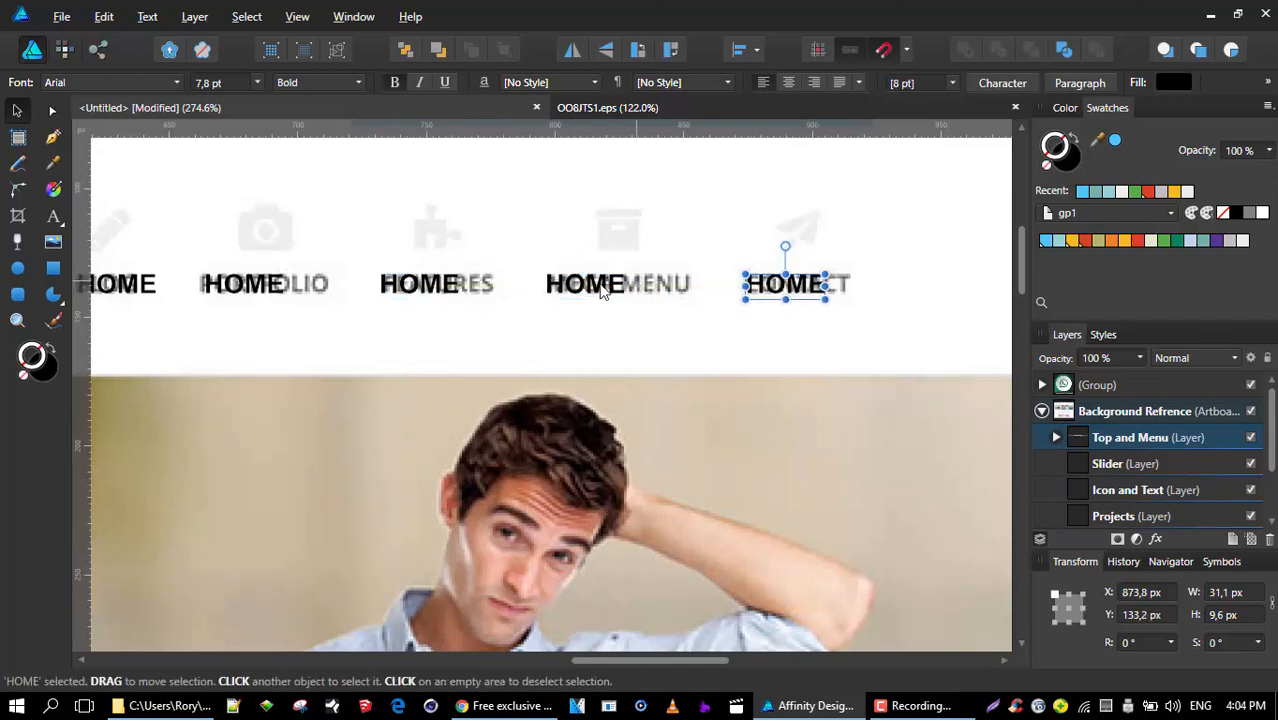
- Replace the text of the second, third and fourth menu labels with "CONTACT", "PORTFOLIO" and "BLOG"
{"action": "scroll", "coordinate": [600, 294], "scroll_direction": "down", "scroll_amount": 2}
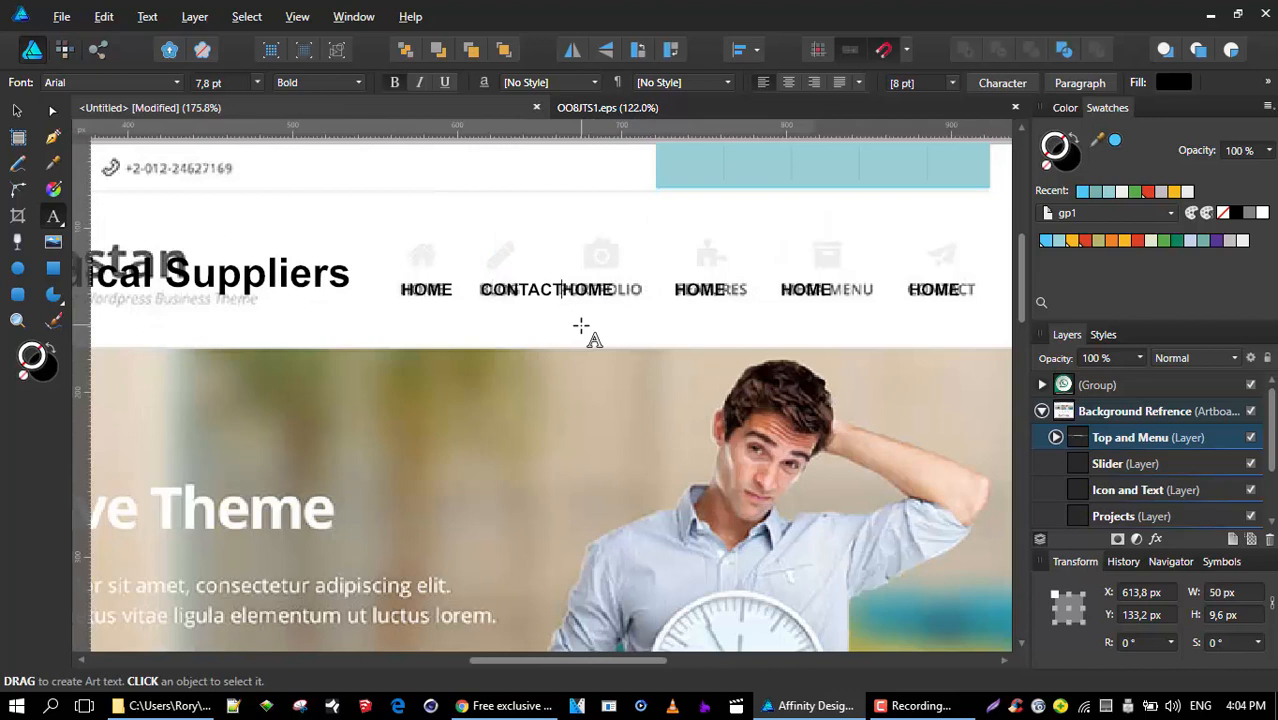
{"action": "left_click", "coordinate": [17, 111]}
{"action": "left_click", "coordinate": [593, 290]}
{"action": "type", "text": "tPORTFOLIO"}
{"action": "left_click", "coordinate": [17, 111]}
{"action": "left_click", "coordinate": [697, 290]}
{"action": "left_click", "coordinate": [53, 216]}
{"action": "left_click_drag", "start_coordinate": [677, 291], "coordinate": [722, 301]}
{"action": "type", "text": "BLOG"}
{"action": "left_click", "coordinate": [17, 111]}
- Replace the text of the last two menu labels with "APPOINTMENT" and "JOIN"
{"action": "left_click", "coordinate": [812, 291]}
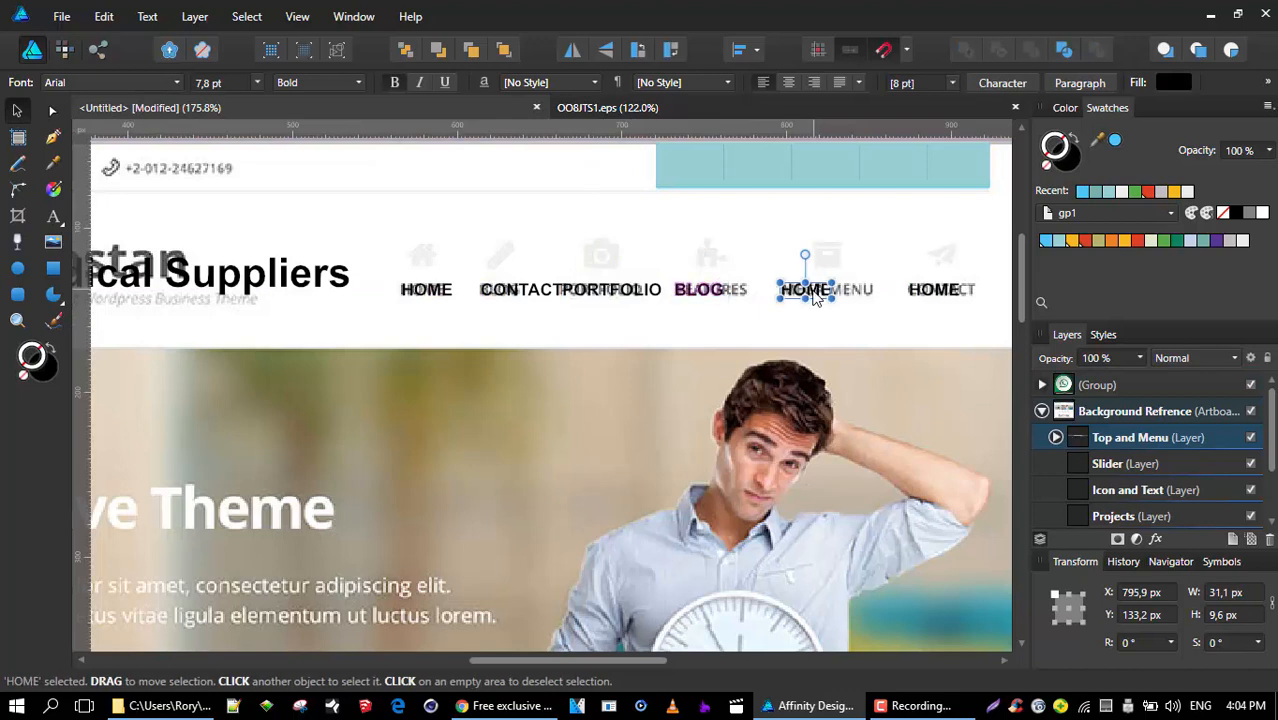
{"action": "scroll", "coordinate": [828, 290], "scroll_direction": "up", "scroll_amount": 5}
{"action": "key", "text": "t"}
{"action": "double_click", "coordinate": [786, 286]}
{"action": "type", "text": "APPOINTMENT"}
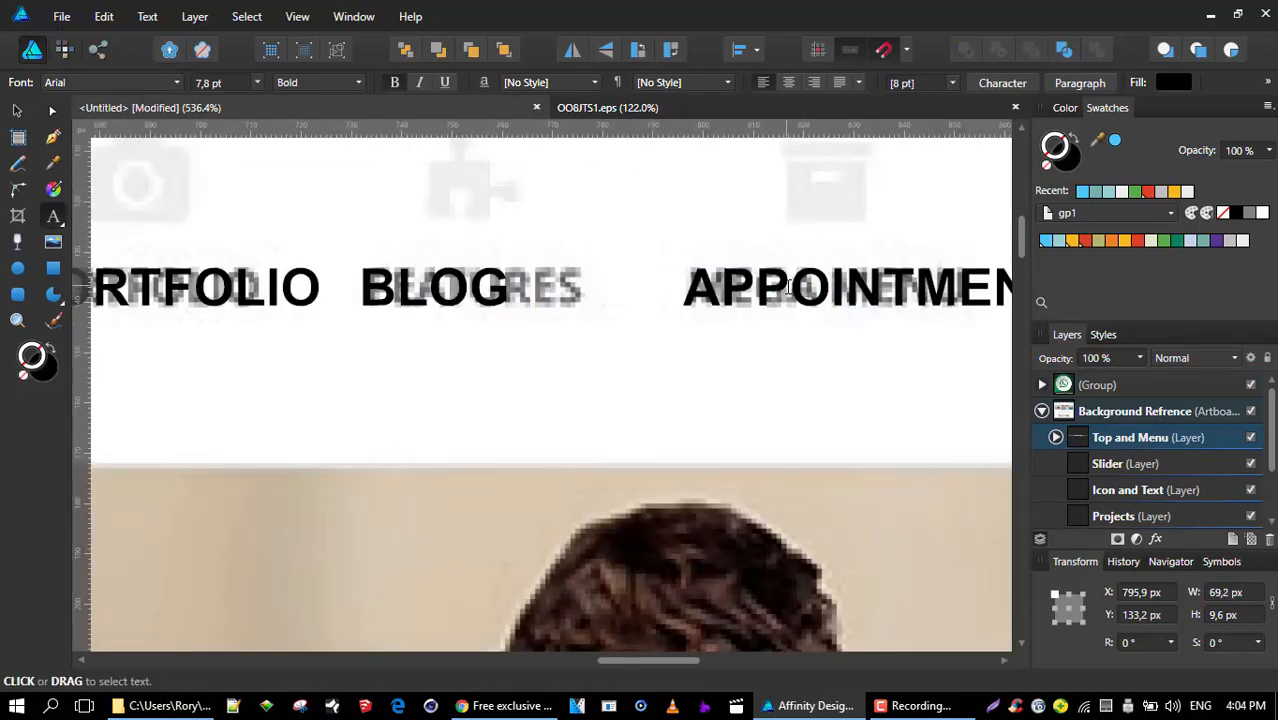
{"action": "scroll", "coordinate": [786, 286], "scroll_direction": "down", "scroll_amount": 5}
{"action": "left_click", "coordinate": [17, 111]}
{"action": "left_click", "coordinate": [665, 279]}
{"action": "key", "text": "t"}
{"action": "double_click", "coordinate": [655, 279]}
{"action": "type", "text": "JOIN"}
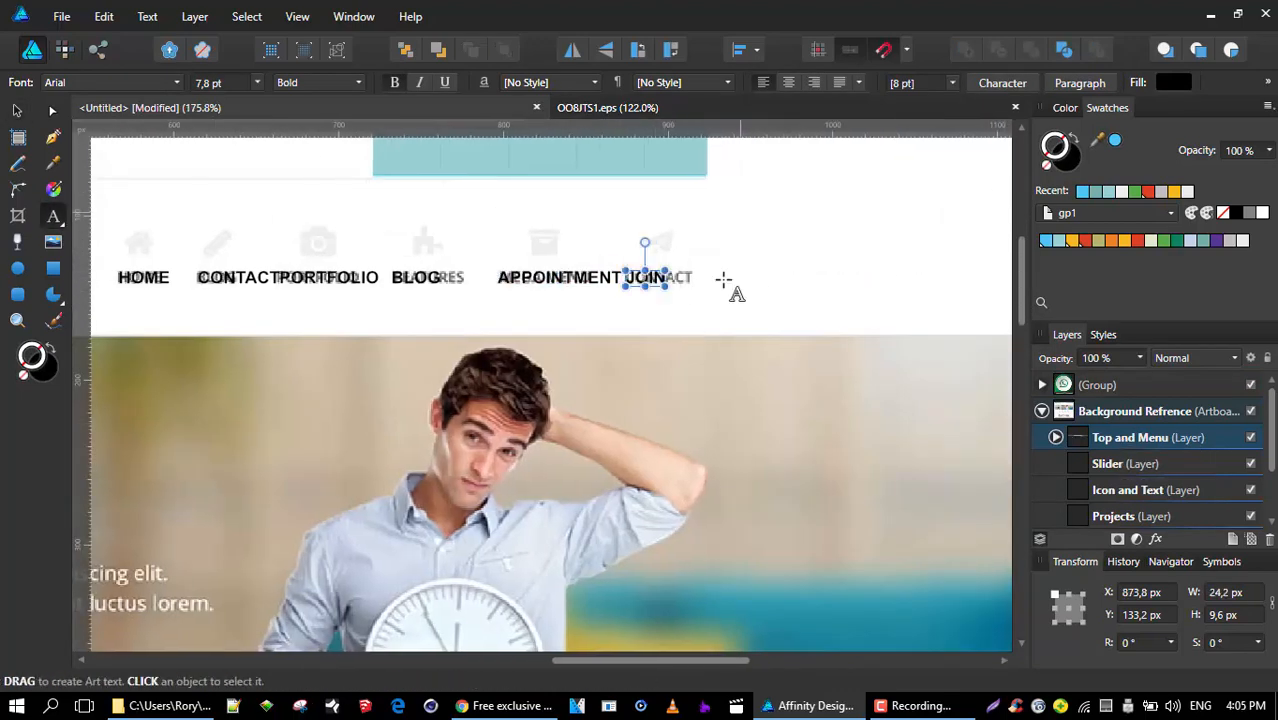
{"action": "scroll", "coordinate": [722, 280], "scroll_direction": "down", "scroll_amount": 3}
{"action": "key", "text": "Escape"}
{"action": "left_click_drag", "start_coordinate": [378, 275], "coordinate": [443, 304]}
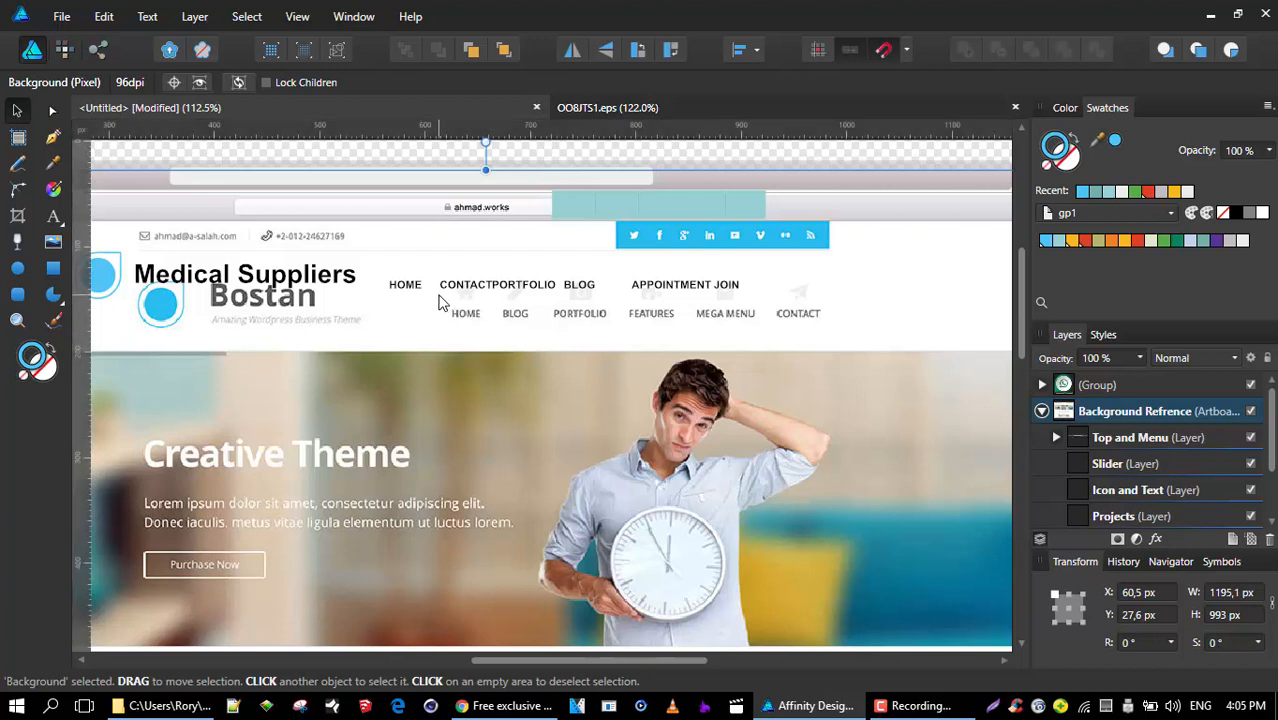
{"action": "key", "text": "ctrl+z"}
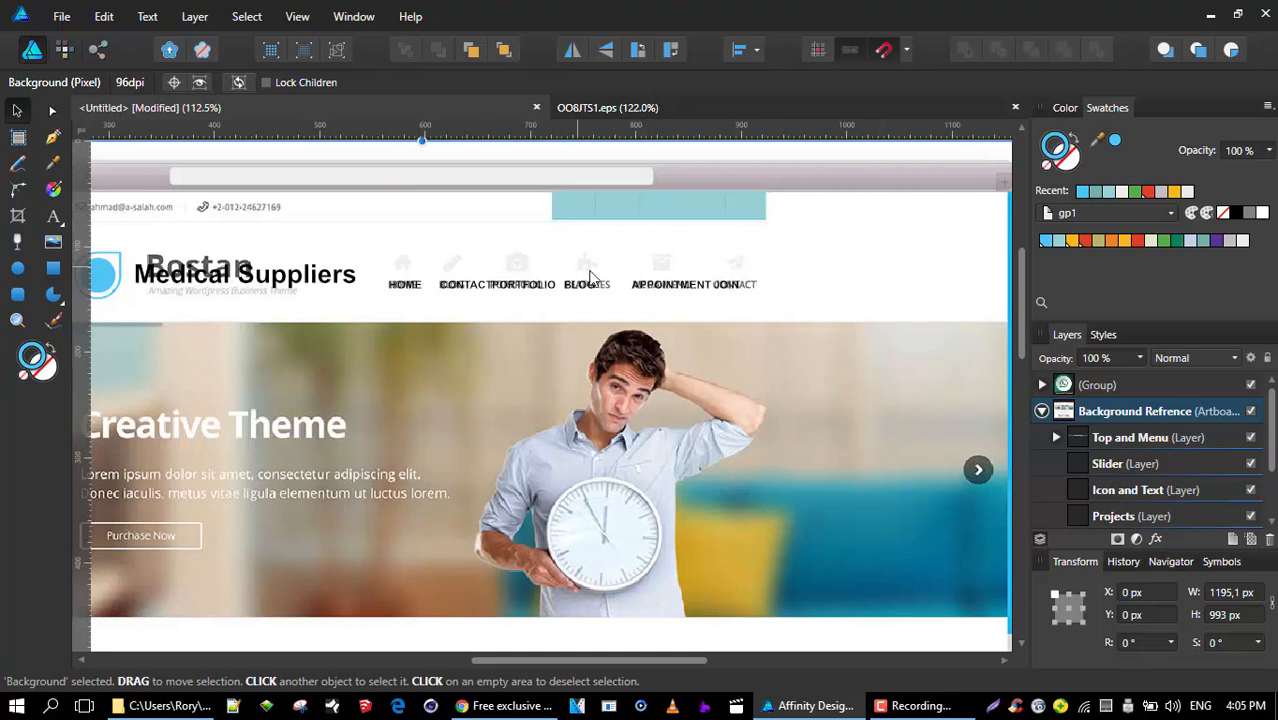
- Locate the Background reference image in the layer list and lock it
{"action": "right_click", "coordinate": [813, 252]}
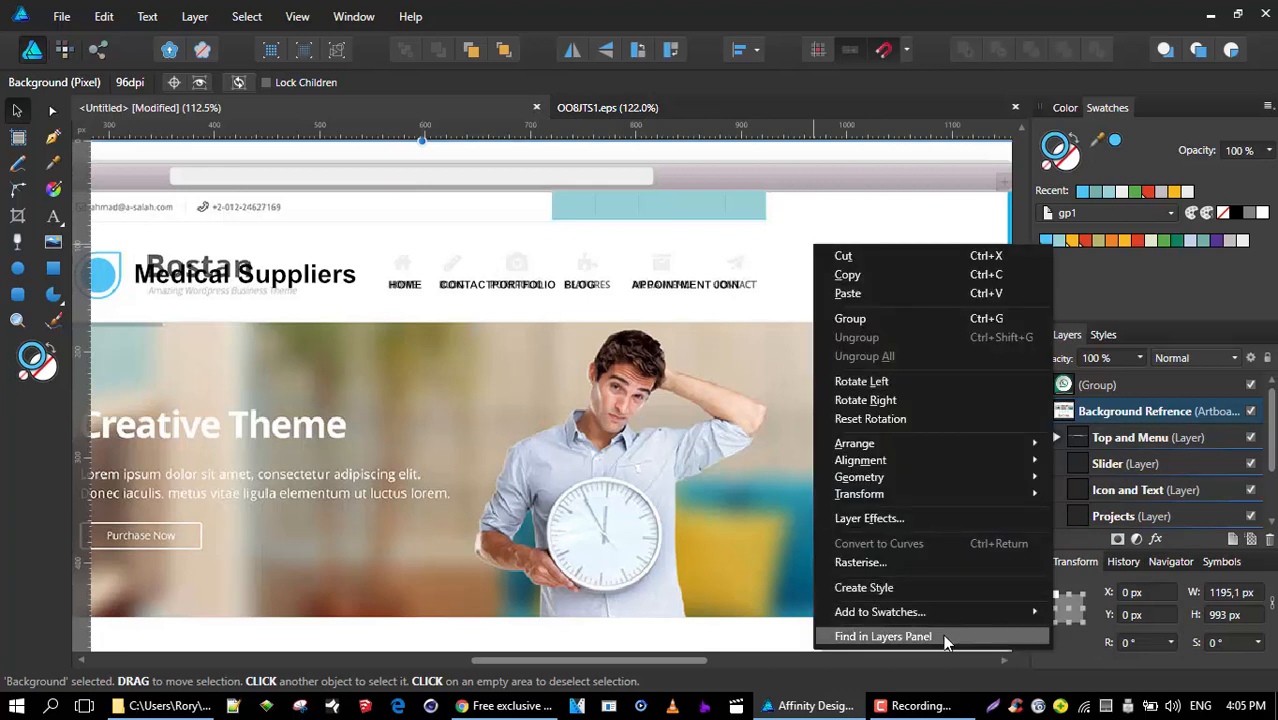
{"action": "left_click", "coordinate": [943, 635]}
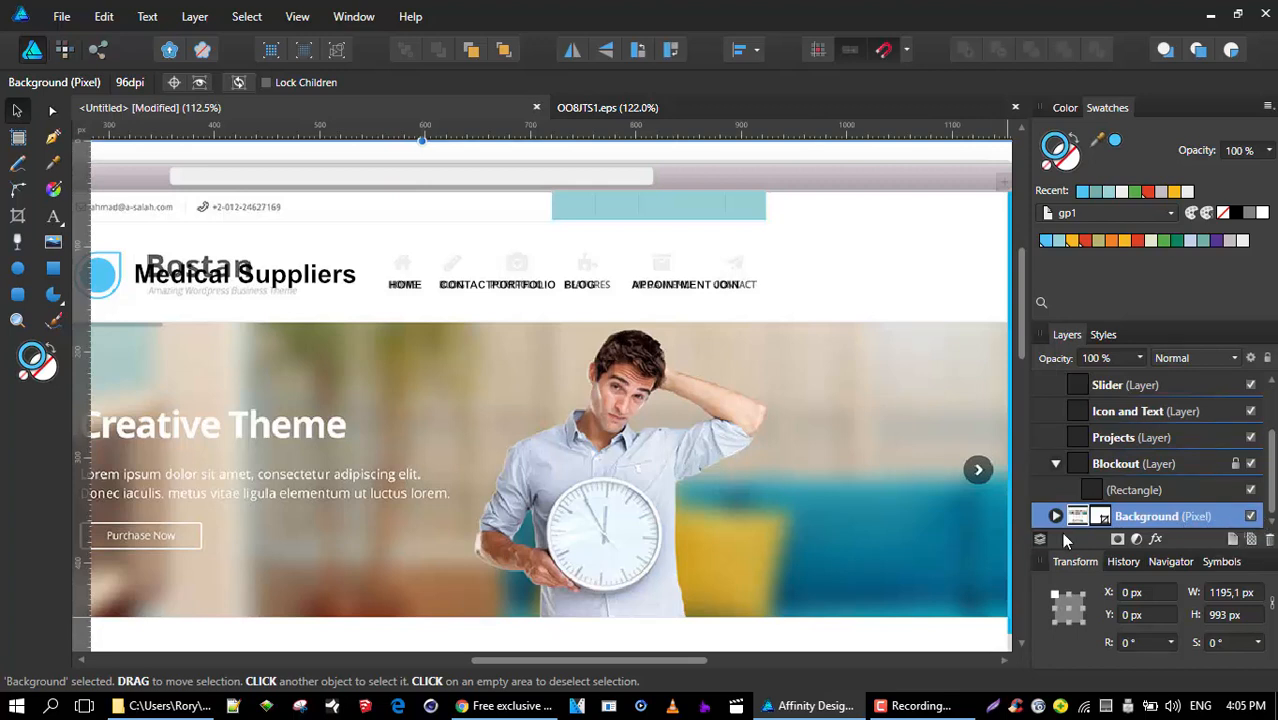
{"action": "left_click", "coordinate": [1268, 358]}
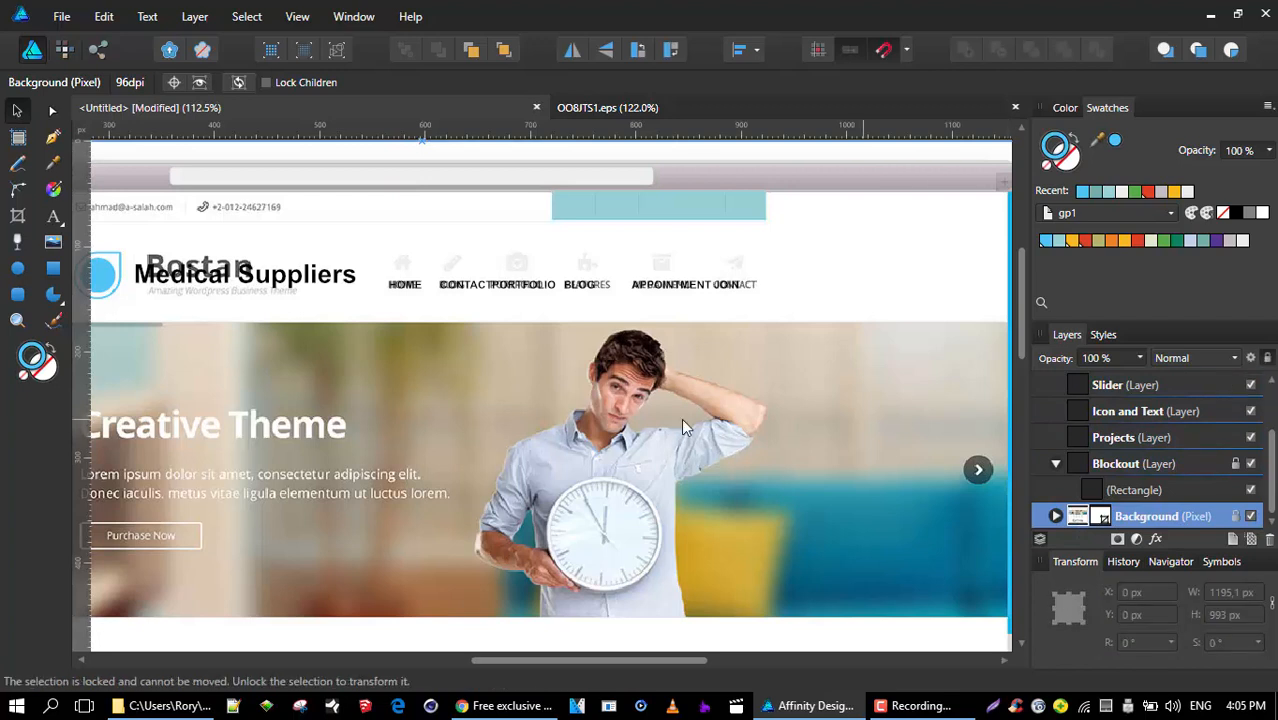
- Select the six menu labels from HOME to JOIN and try spacing them horizontally with automatic distribution
{"action": "scroll", "coordinate": [396, 338], "scroll_direction": "up", "scroll_amount": 2}
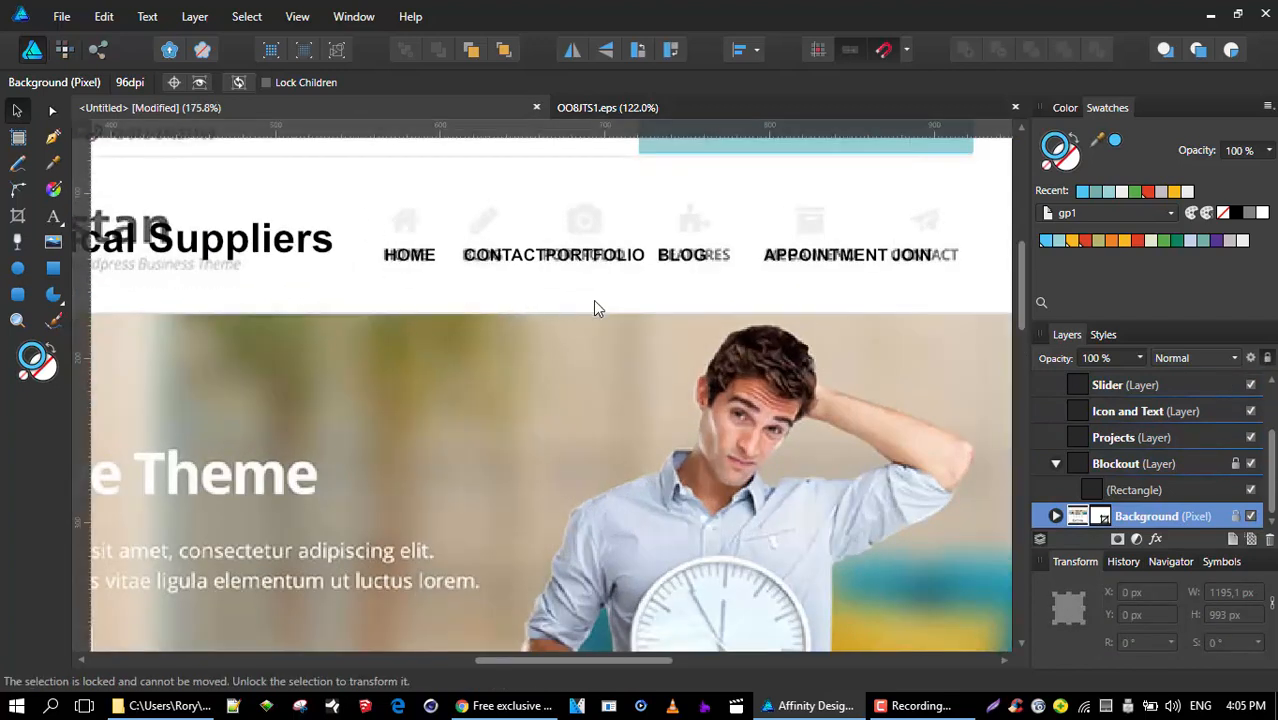
{"action": "left_click", "coordinate": [390, 240]}
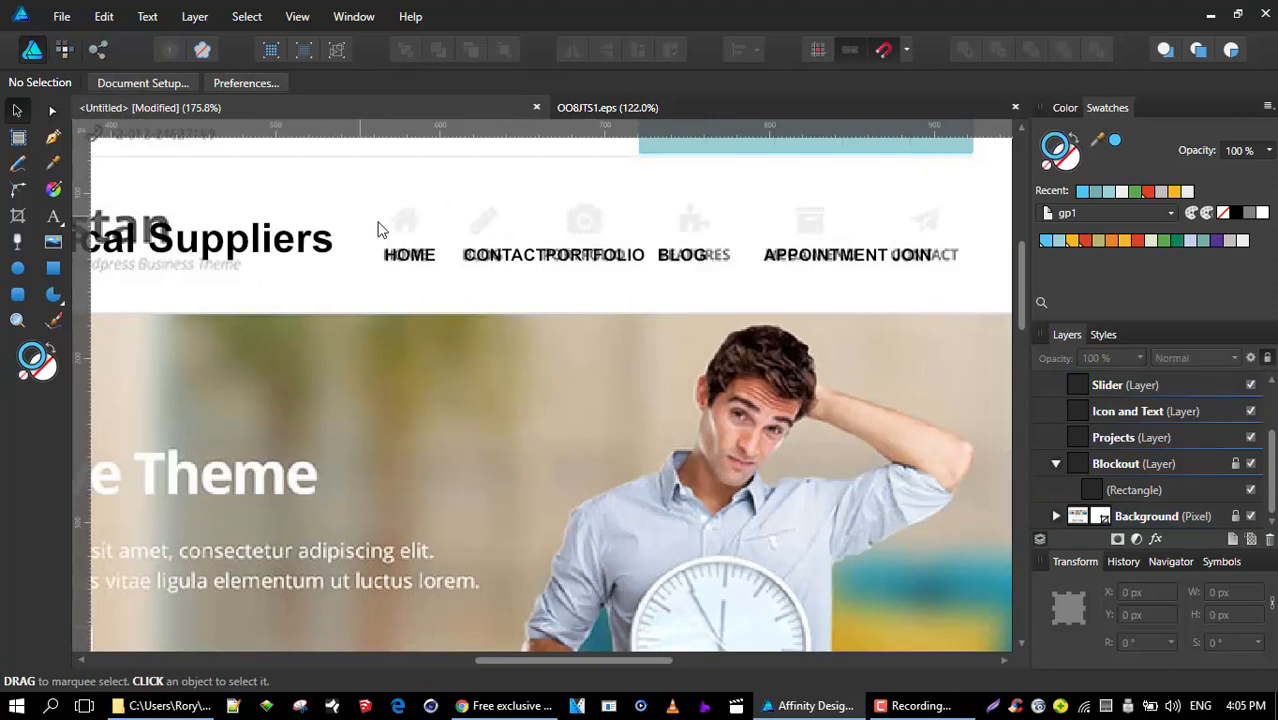
{"action": "left_click_drag", "start_coordinate": [366, 216], "coordinate": [975, 310]}
{"action": "scroll", "coordinate": [830, 236], "scroll_direction": "down", "scroll_amount": 3}
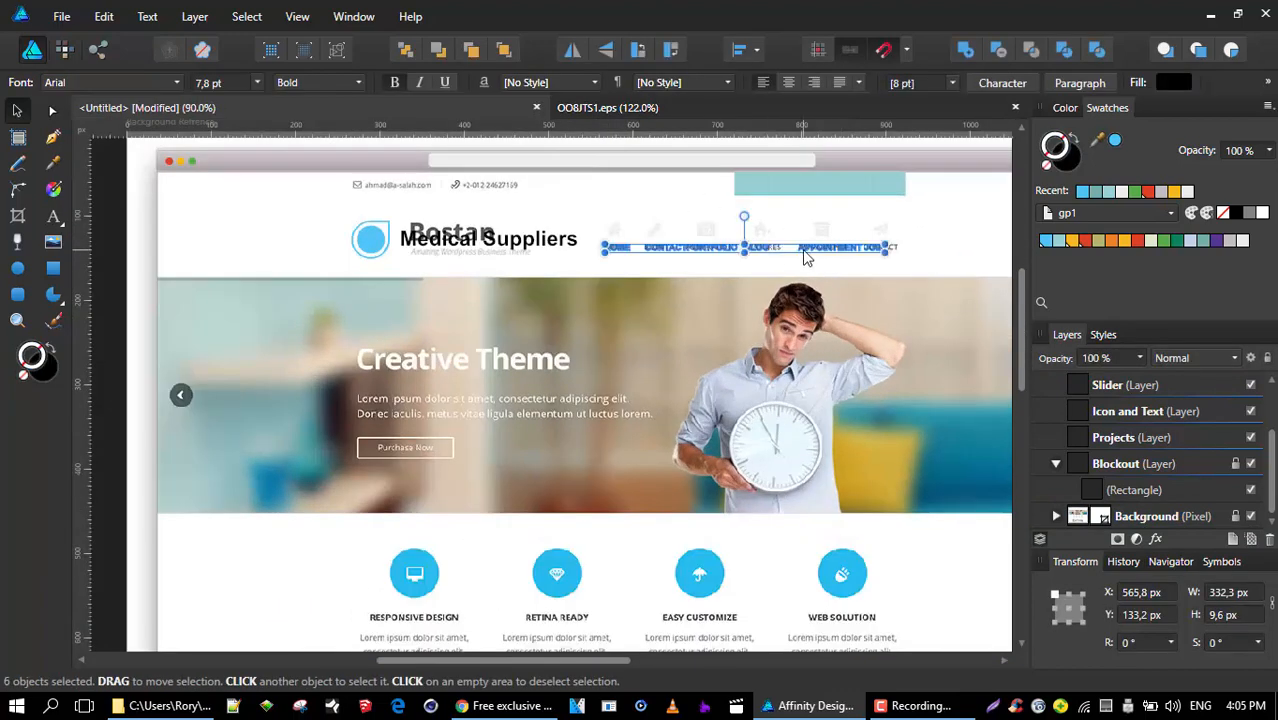
{"action": "scroll", "coordinate": [800, 274], "scroll_direction": "up", "scroll_amount": 3}
{"action": "left_click_drag", "start_coordinate": [627, 331], "coordinate": [618, 347]}
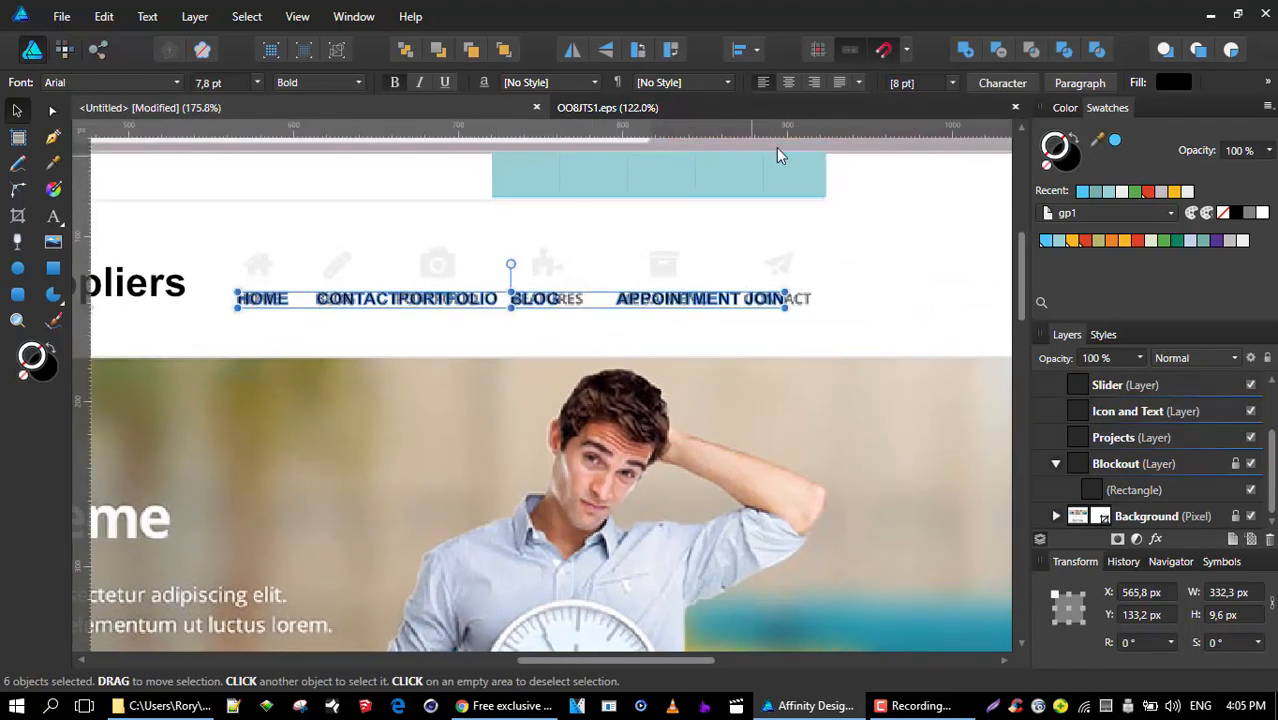
{"action": "left_click", "coordinate": [757, 49]}
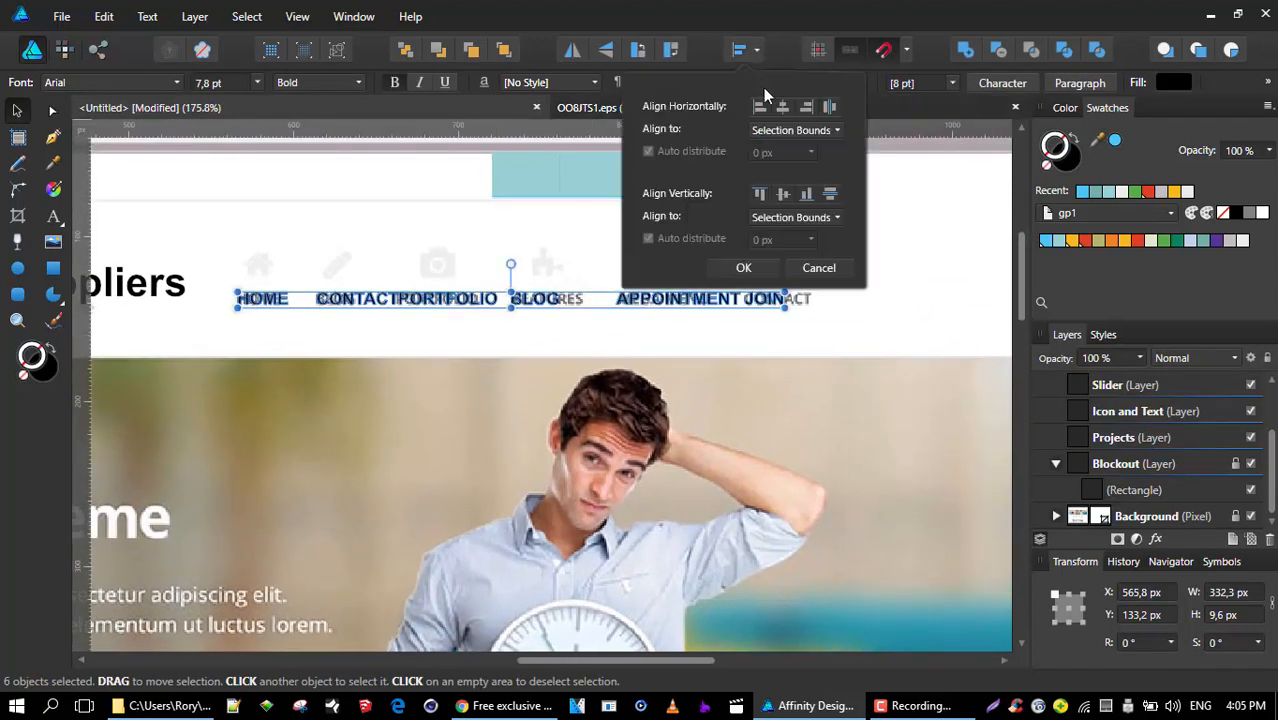
{"action": "left_click", "coordinate": [830, 107]}
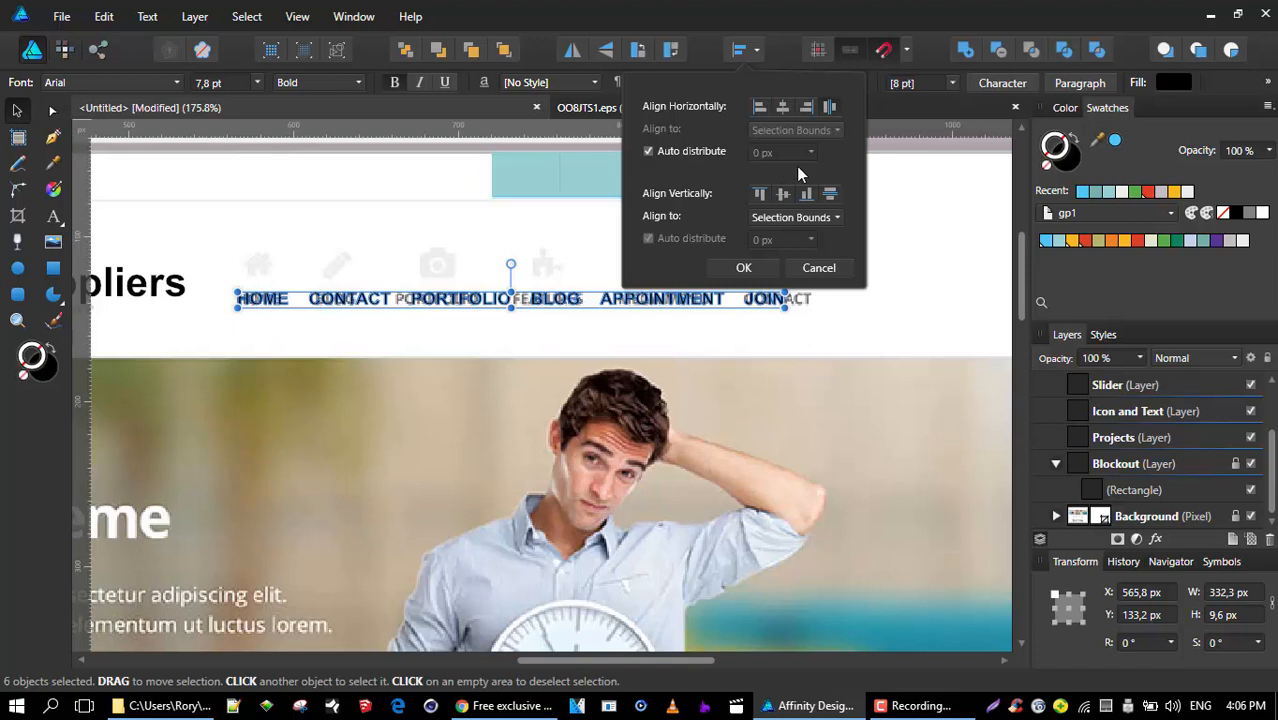
- Try fixed horizontal gaps of 100 px and 30 px between the menu labels, and return to automatic distribution
{"action": "left_click", "coordinate": [650, 152]}
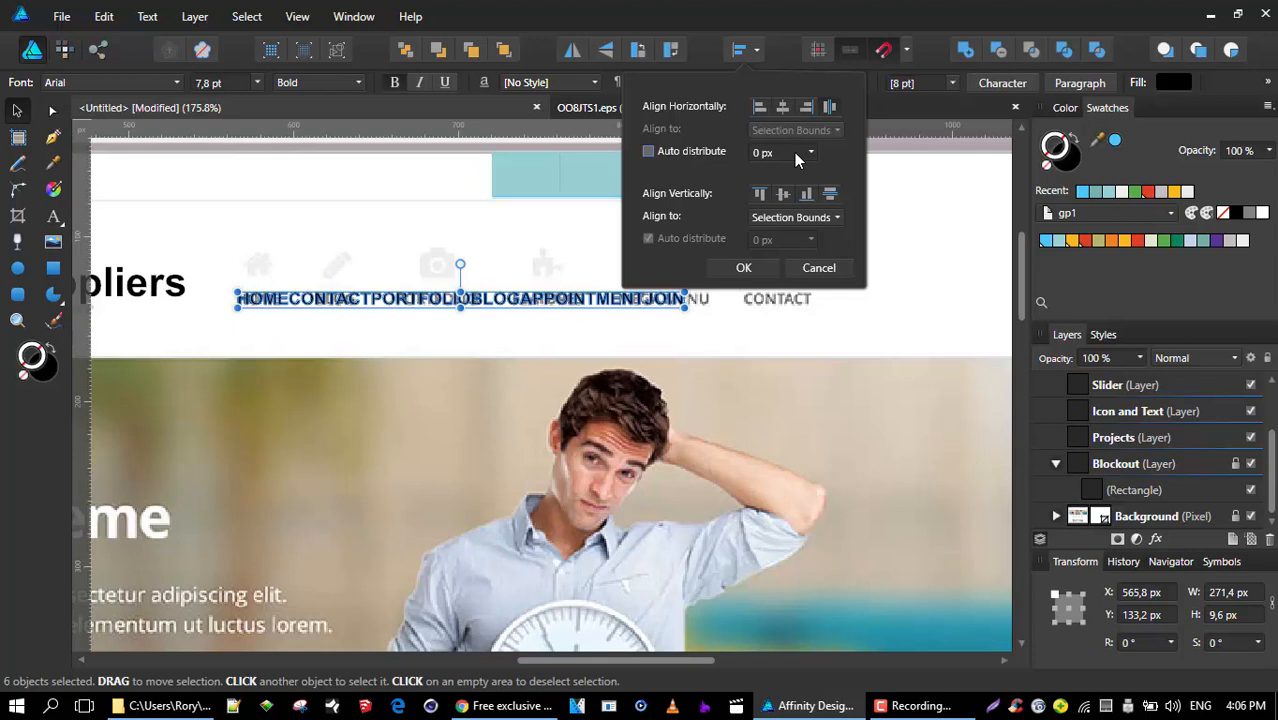
{"action": "left_click", "coordinate": [794, 152]}
{"action": "type", "text": "100"}
{"action": "key", "text": "Return"}
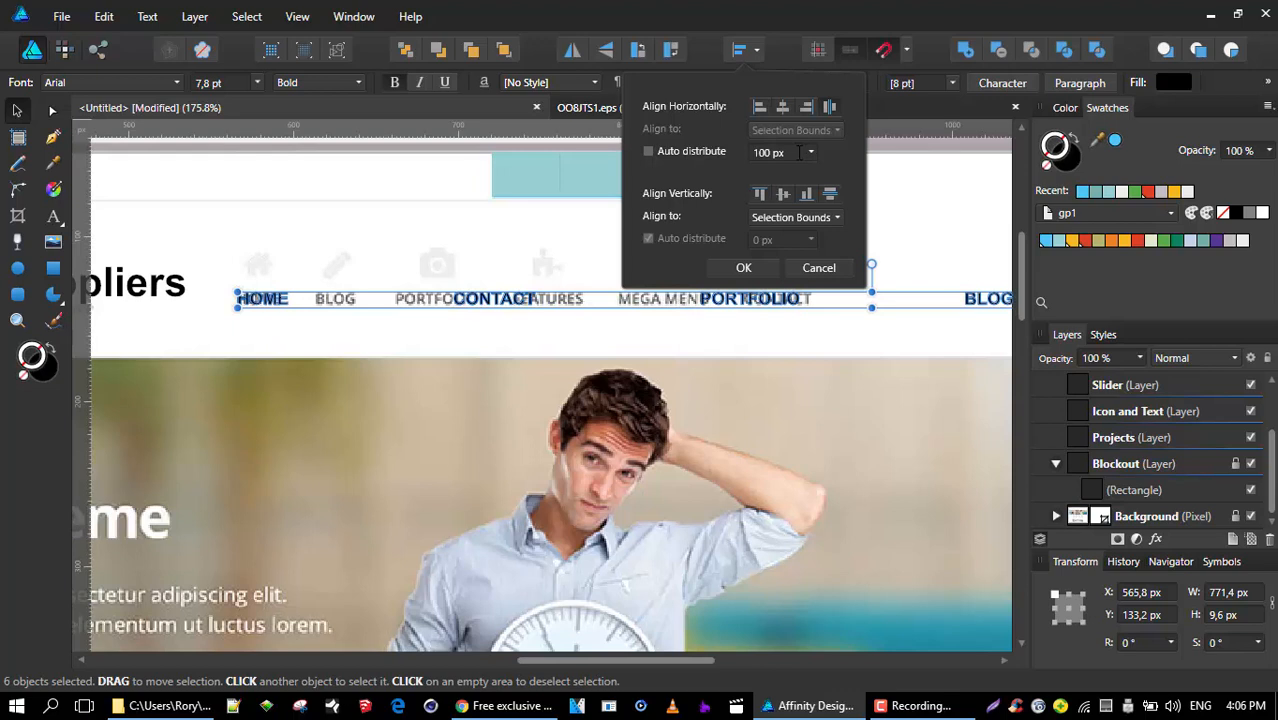
{"action": "left_click", "coordinate": [799, 154]}
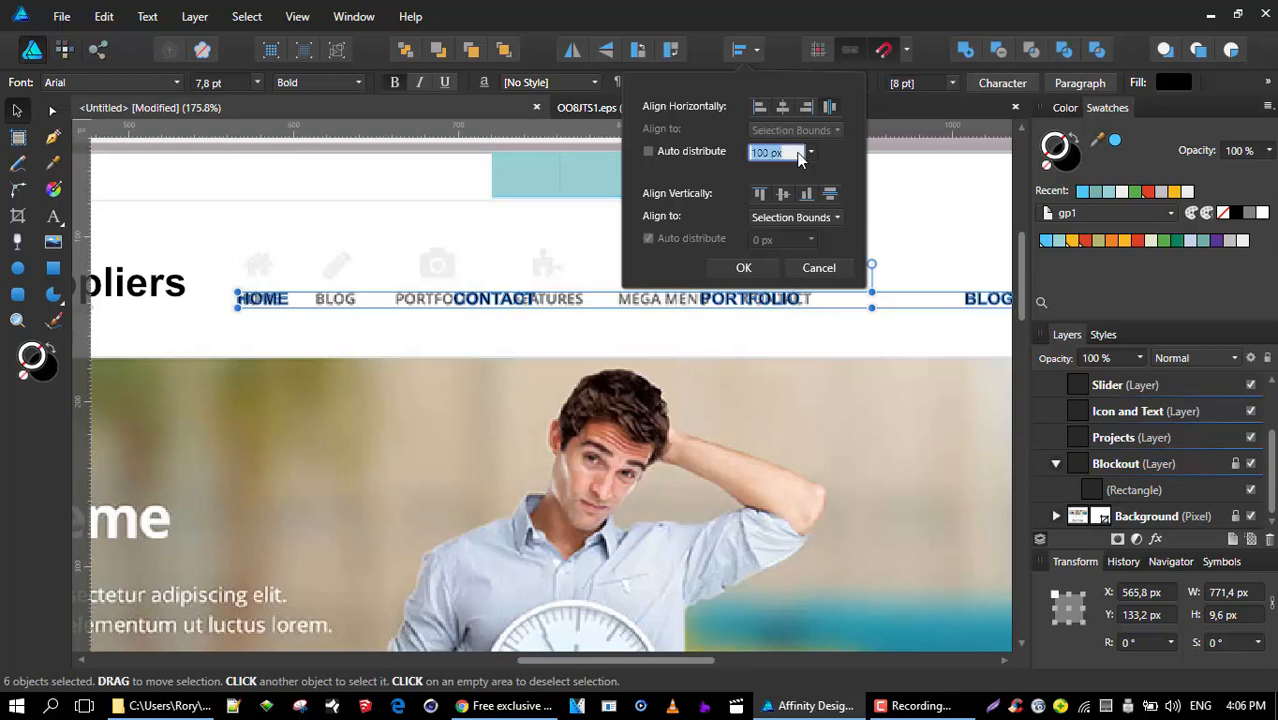
{"action": "type", "text": "30"}
{"action": "key", "text": "Return"}
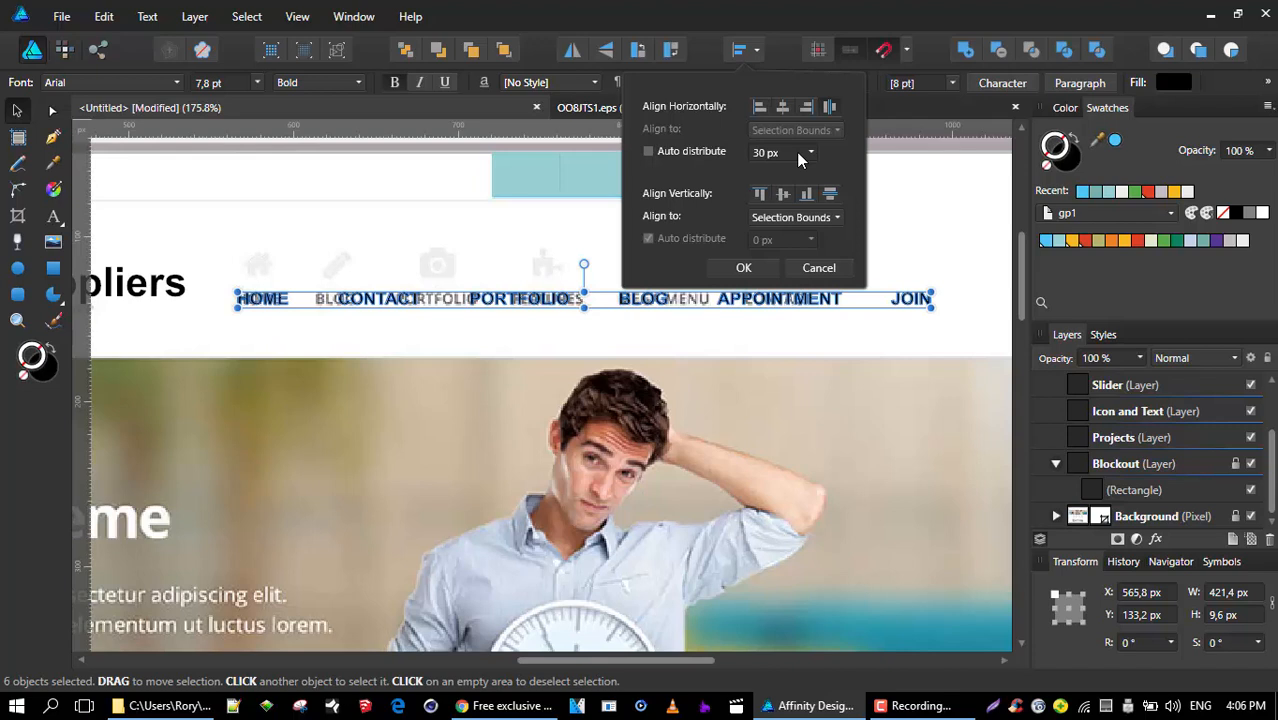
{"action": "left_click", "coordinate": [647, 150]}
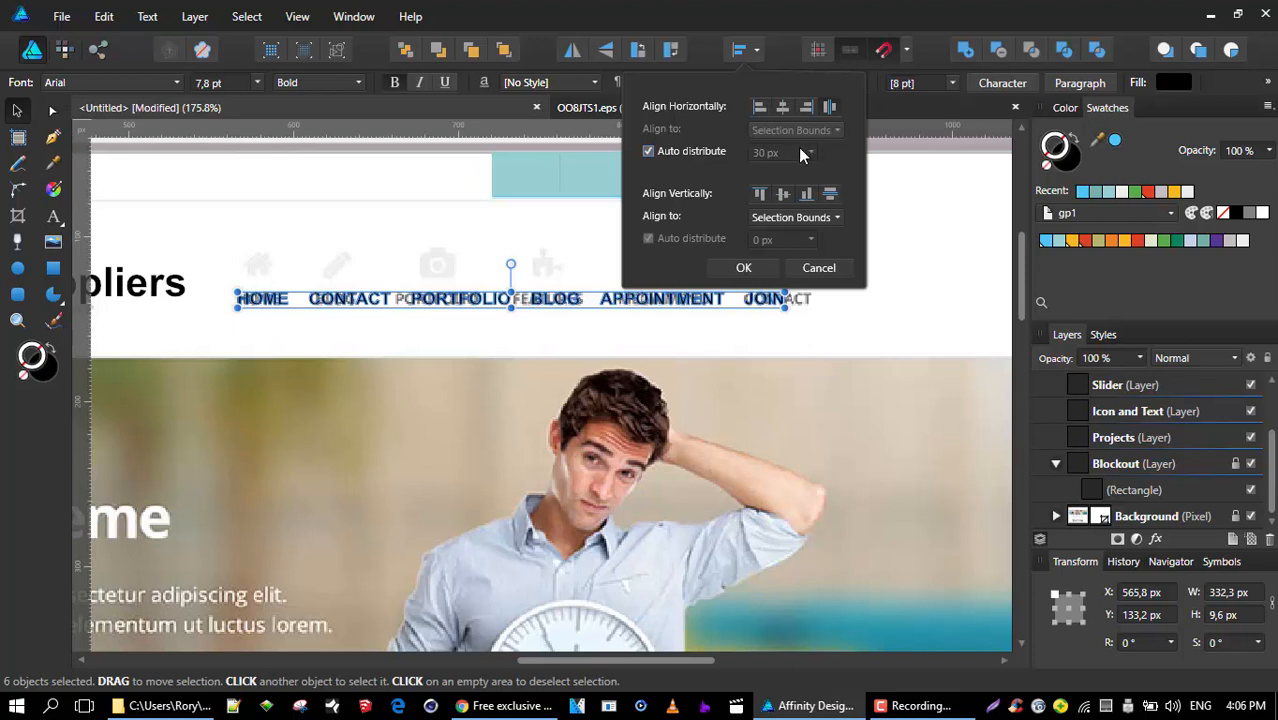
{"action": "left_click", "coordinate": [947, 295]}
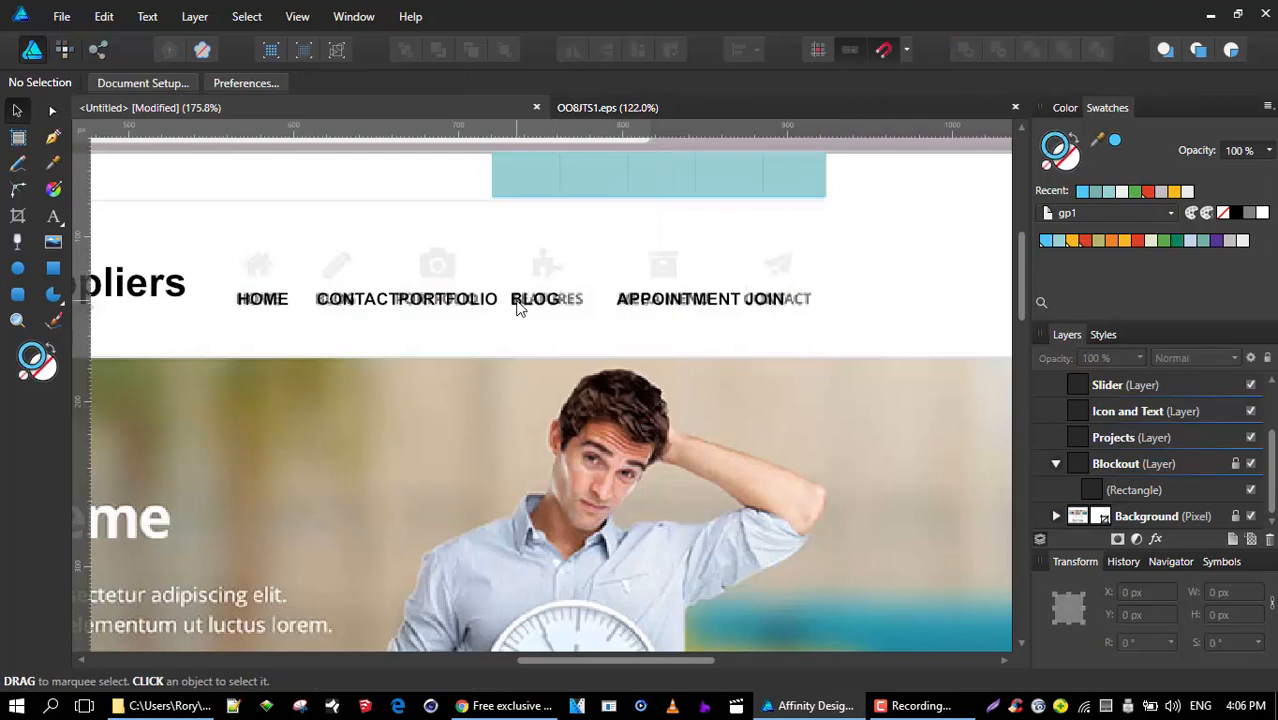
- Space the six menu labels evenly in the horizontal direction using automatic distribution and deselect them
{"action": "left_click_drag", "start_coordinate": [223, 248], "coordinate": [860, 343]}
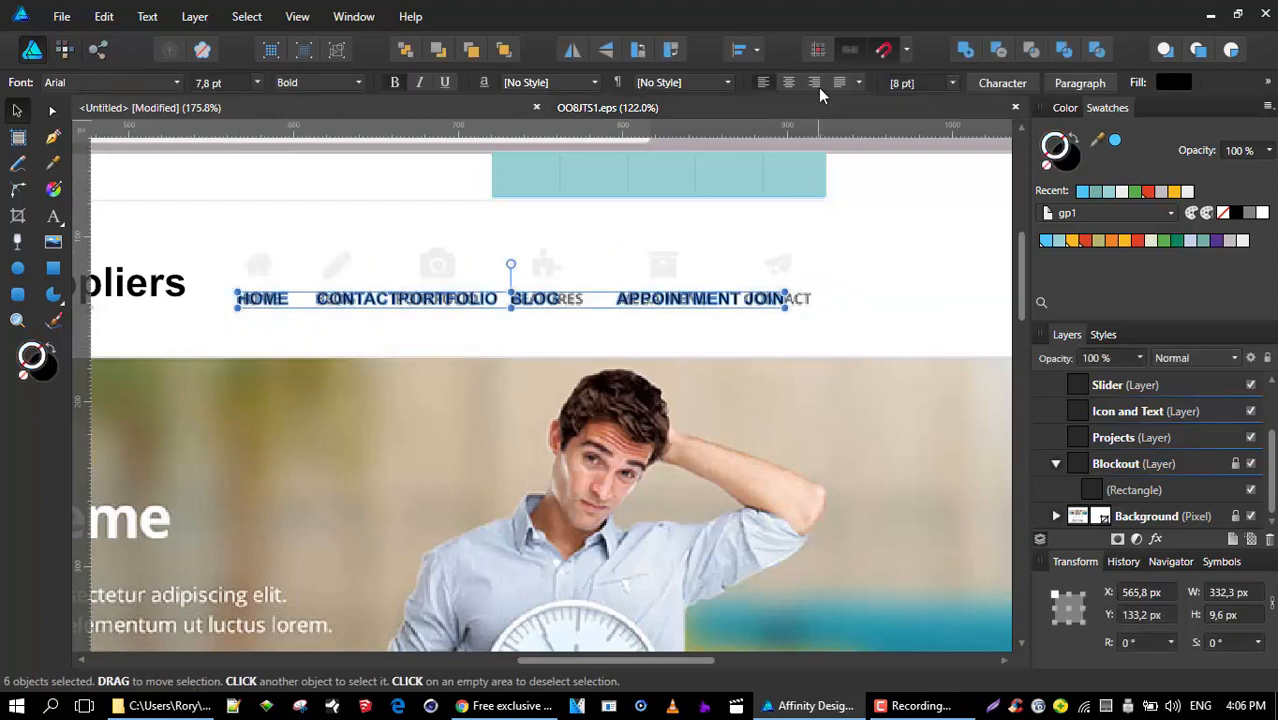
{"action": "left_click", "coordinate": [758, 50]}
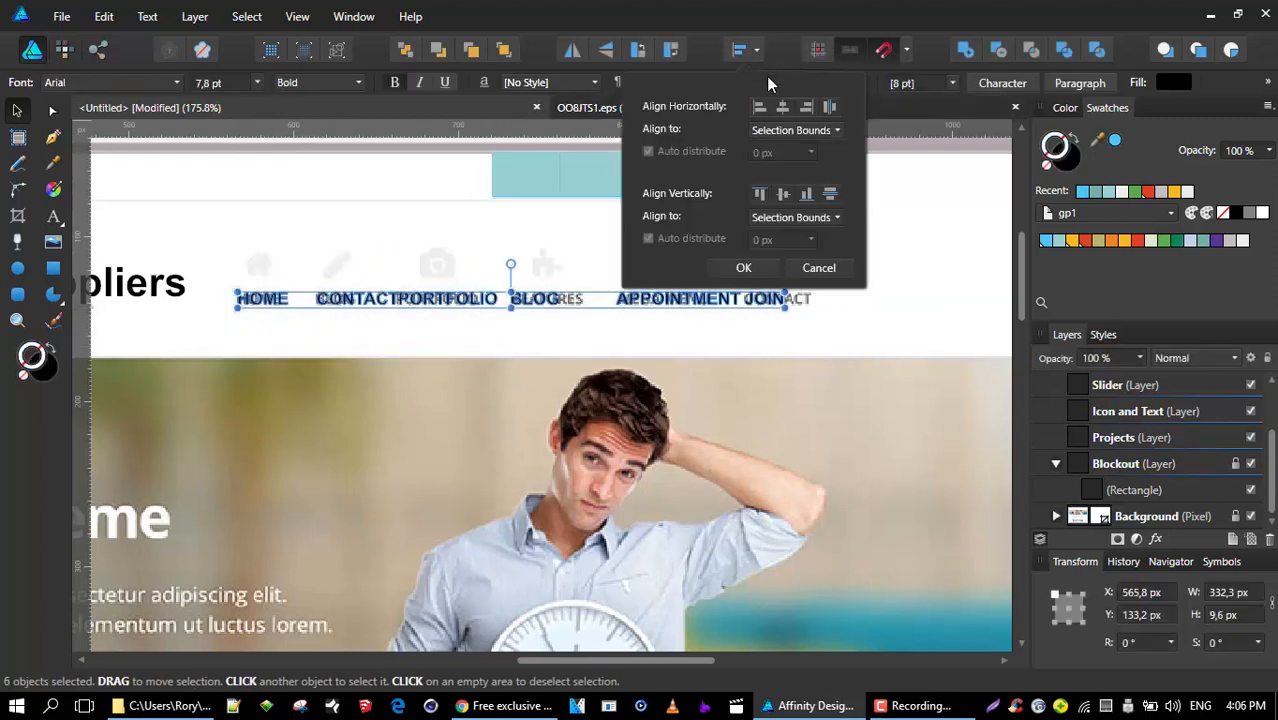
{"action": "left_click", "coordinate": [829, 106]}
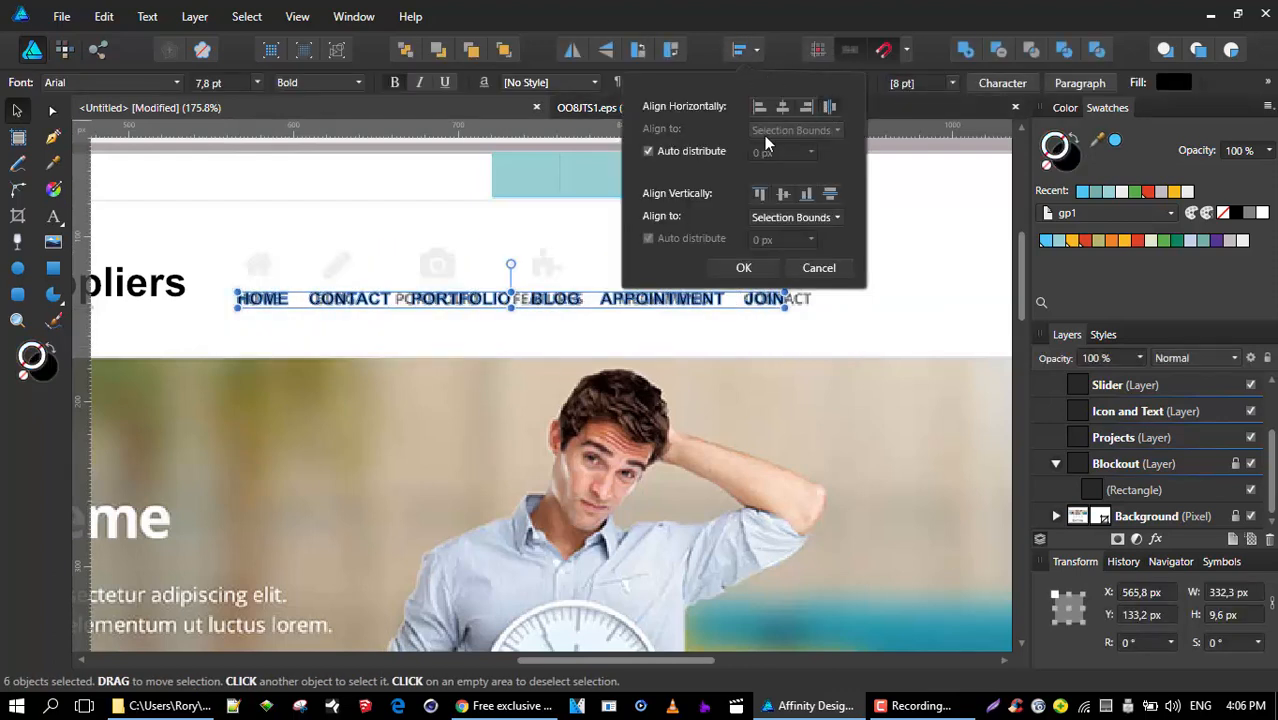
{"action": "left_click", "coordinate": [744, 268]}
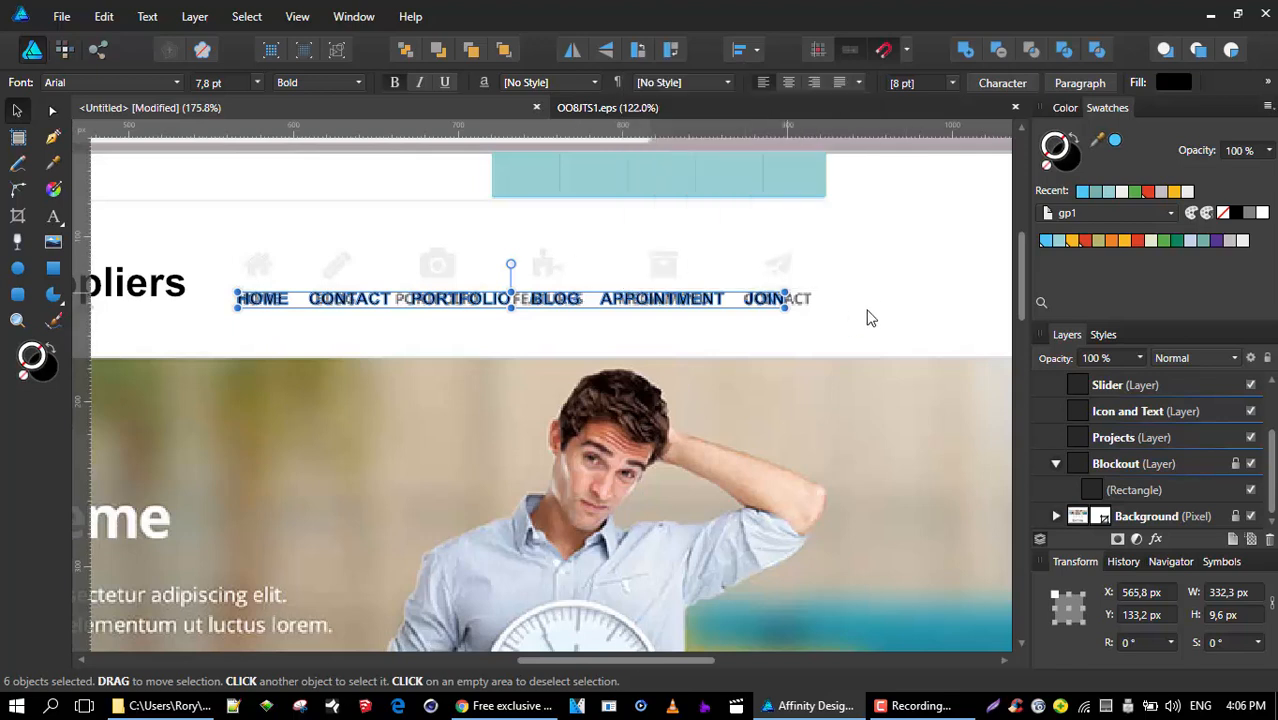
{"action": "left_click", "coordinate": [870, 300]}
- Collapse the Blockout layer and make the Slider layer active
{"action": "scroll", "coordinate": [685, 310], "scroll_direction": "down", "scroll_amount": 2}
{"action": "scroll", "coordinate": [685, 310], "scroll_direction": "down", "scroll_amount": 3}
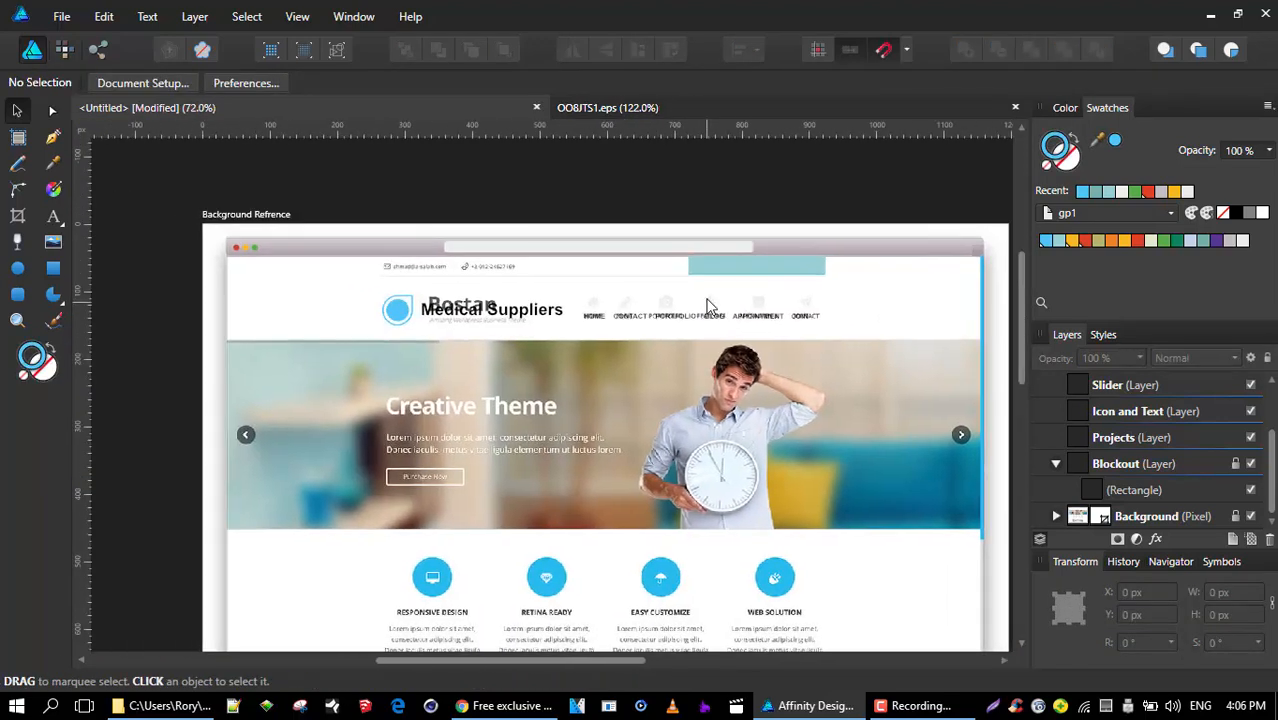
{"action": "scroll", "coordinate": [707, 296], "scroll_direction": "up", "scroll_amount": 3}
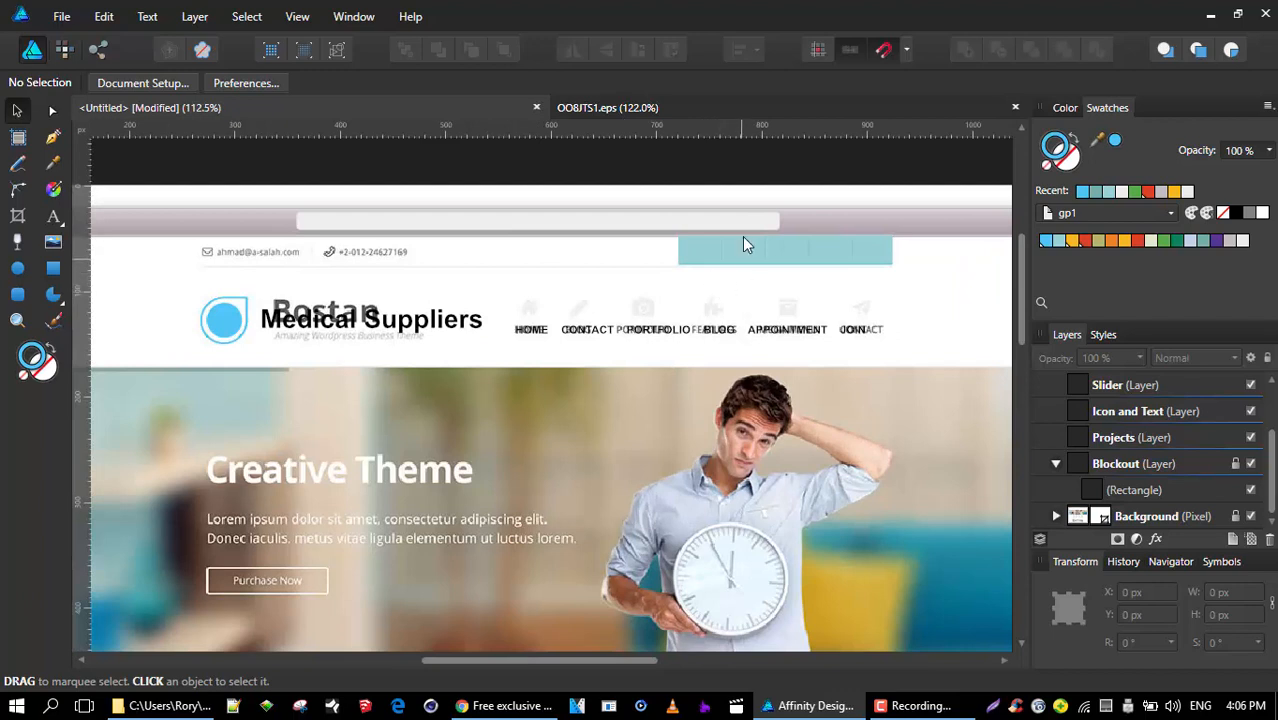
{"action": "scroll", "coordinate": [700, 265], "scroll_direction": "down", "scroll_amount": 2}
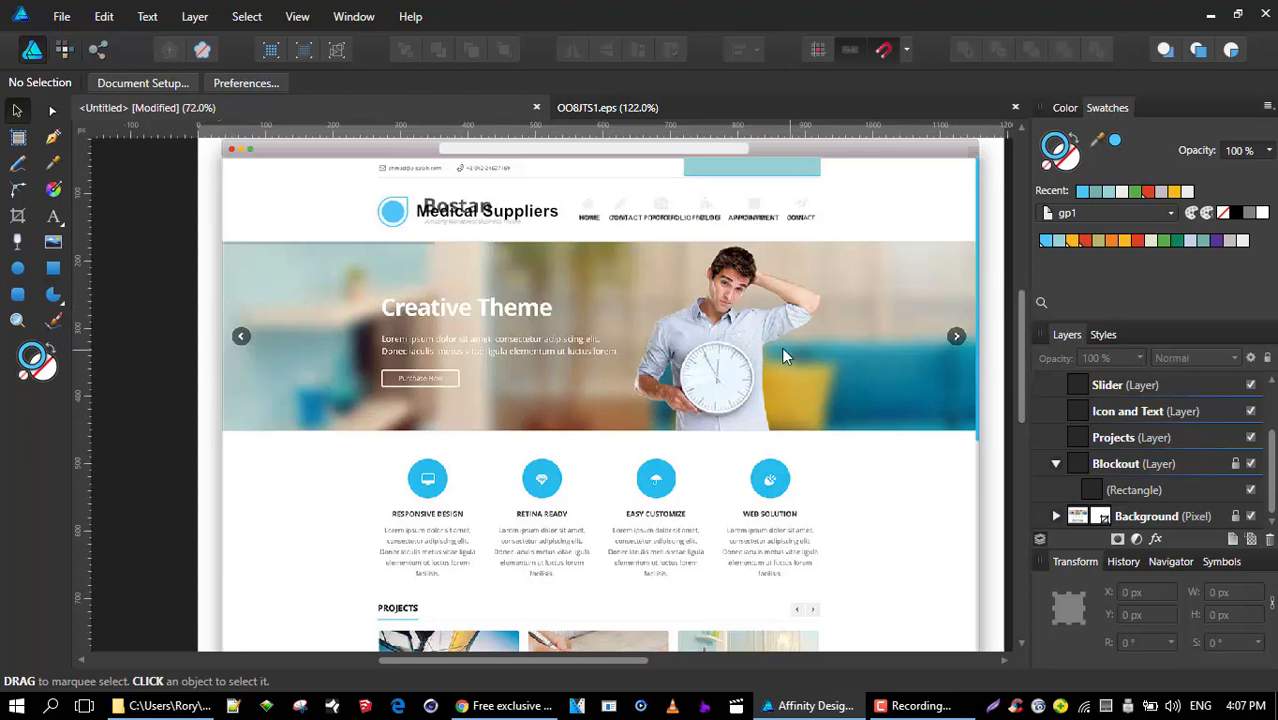
{"action": "left_click", "coordinate": [1055, 465]}
{"action": "scroll", "coordinate": [1198, 483], "scroll_direction": "up", "scroll_amount": 2}
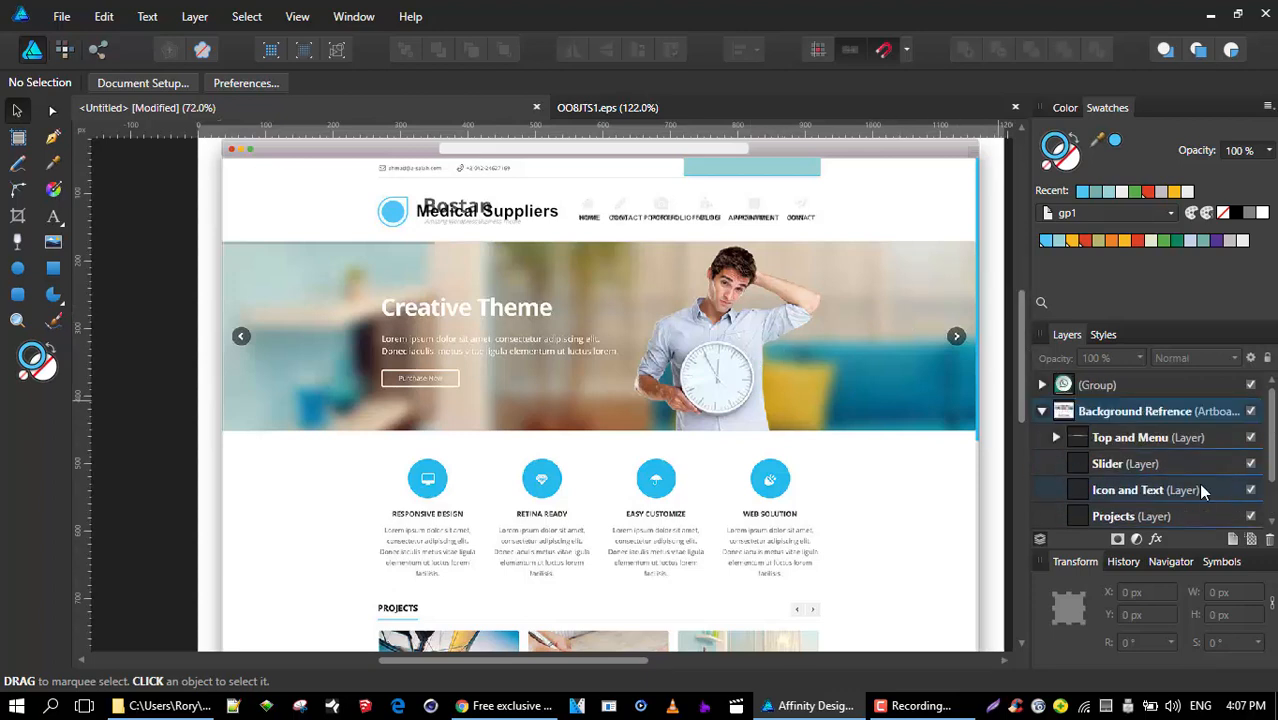
{"action": "left_click", "coordinate": [1141, 463]}
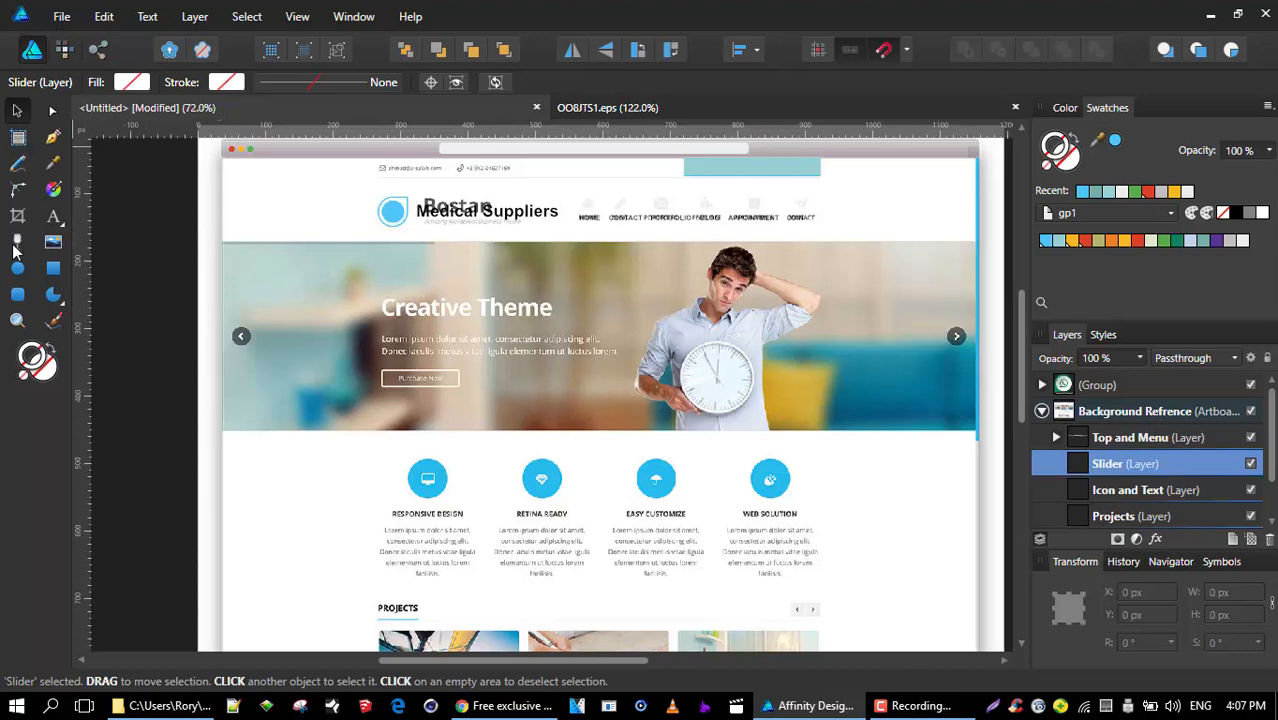
- Draw a rectangle about 1117 by 280 px in the Slider layer, covering the reference banner image from edge to edge
{"action": "left_click", "coordinate": [53, 268]}
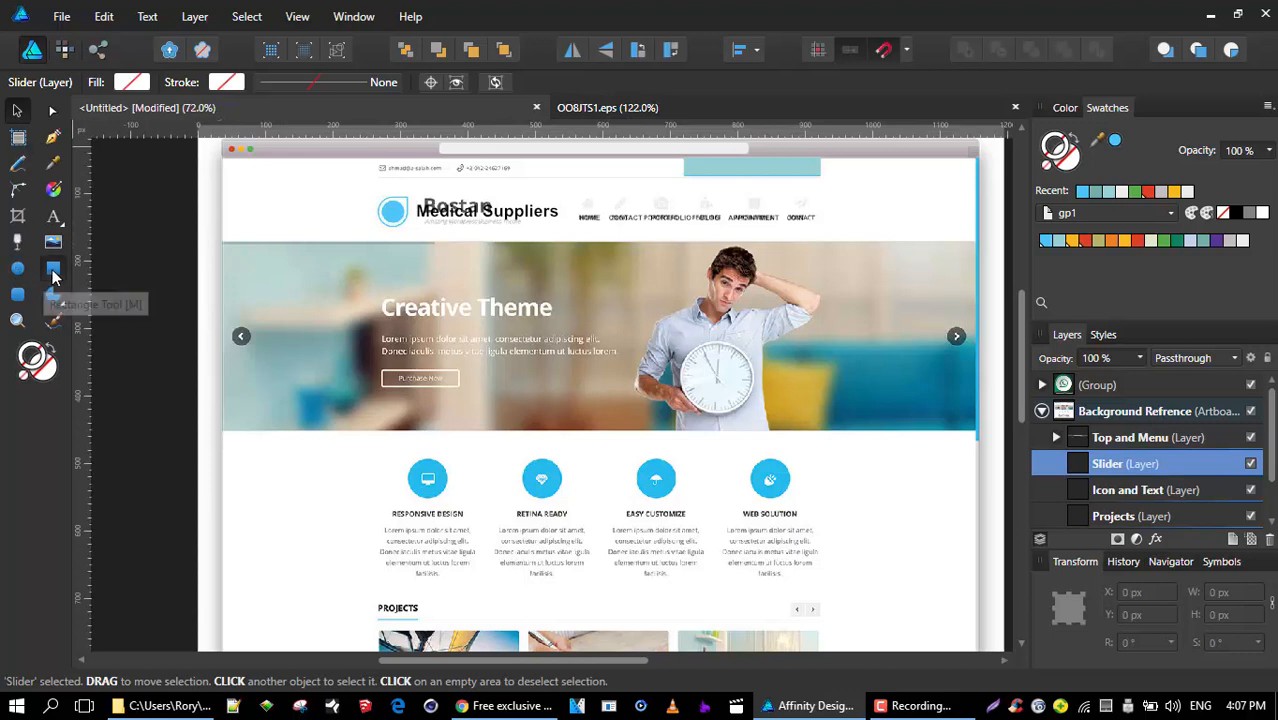
{"action": "scroll", "coordinate": [214, 245], "scroll_direction": "up", "scroll_amount": 5}
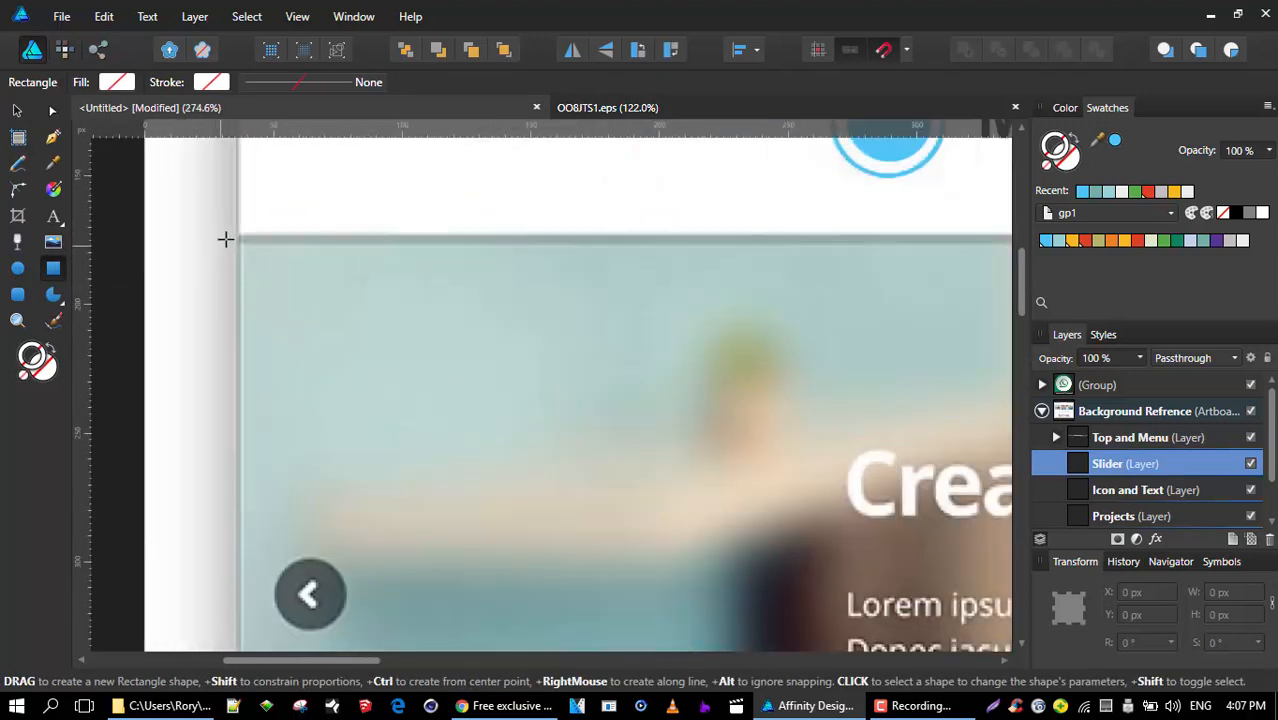
{"action": "left_click_drag", "start_coordinate": [234, 234], "coordinate": [342, 369]}
{"action": "scroll", "coordinate": [431, 625], "scroll_direction": "down", "scroll_amount": 2}
{"action": "mouse_move", "coordinate": [440, 658]}
{"action": "left_mouse_down"}
{"action": "mouse_move", "coordinate": [431, 625]}
{"action": "mouse_move", "coordinate": [440, 672]}
{"action": "mouse_move", "coordinate": [479, 435]}
{"action": "mouse_move", "coordinate": [480, 473]}
{"action": "left_mouse_up"}
{"action": "scroll", "coordinate": [295, 365], "scroll_direction": "down", "scroll_amount": 6}
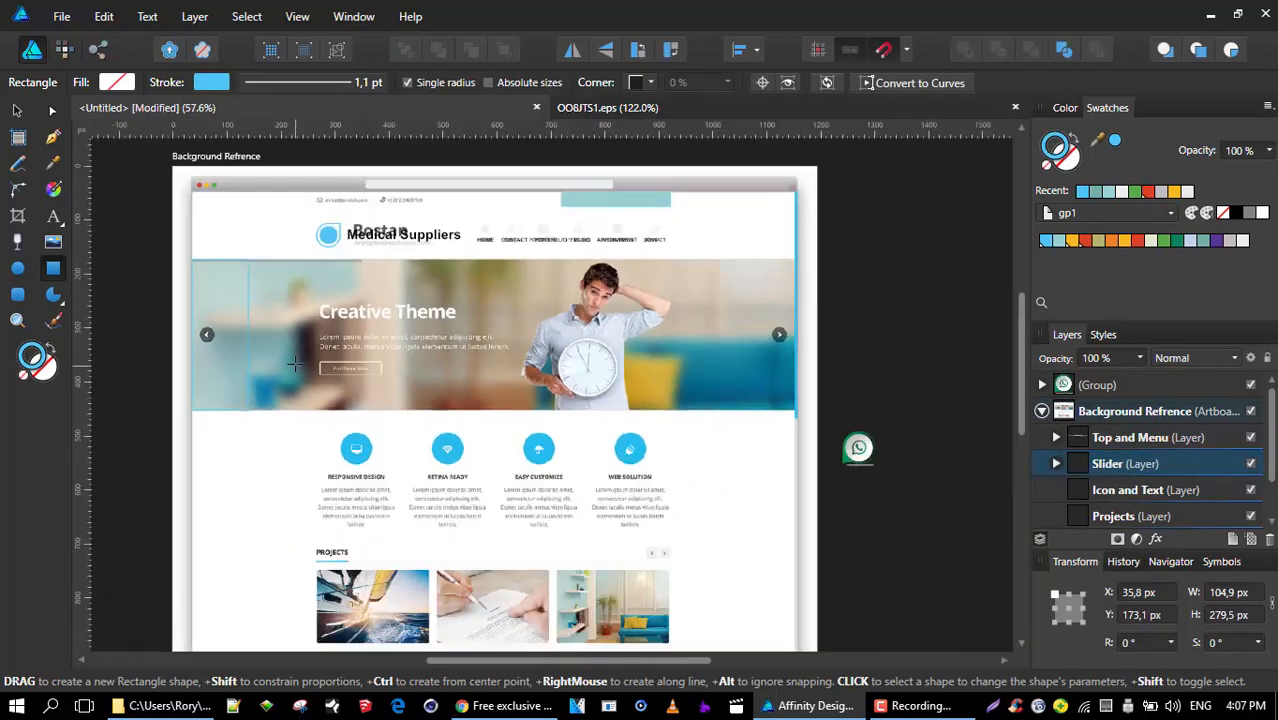
{"action": "left_click_drag", "start_coordinate": [249, 336], "coordinate": [794, 345]}
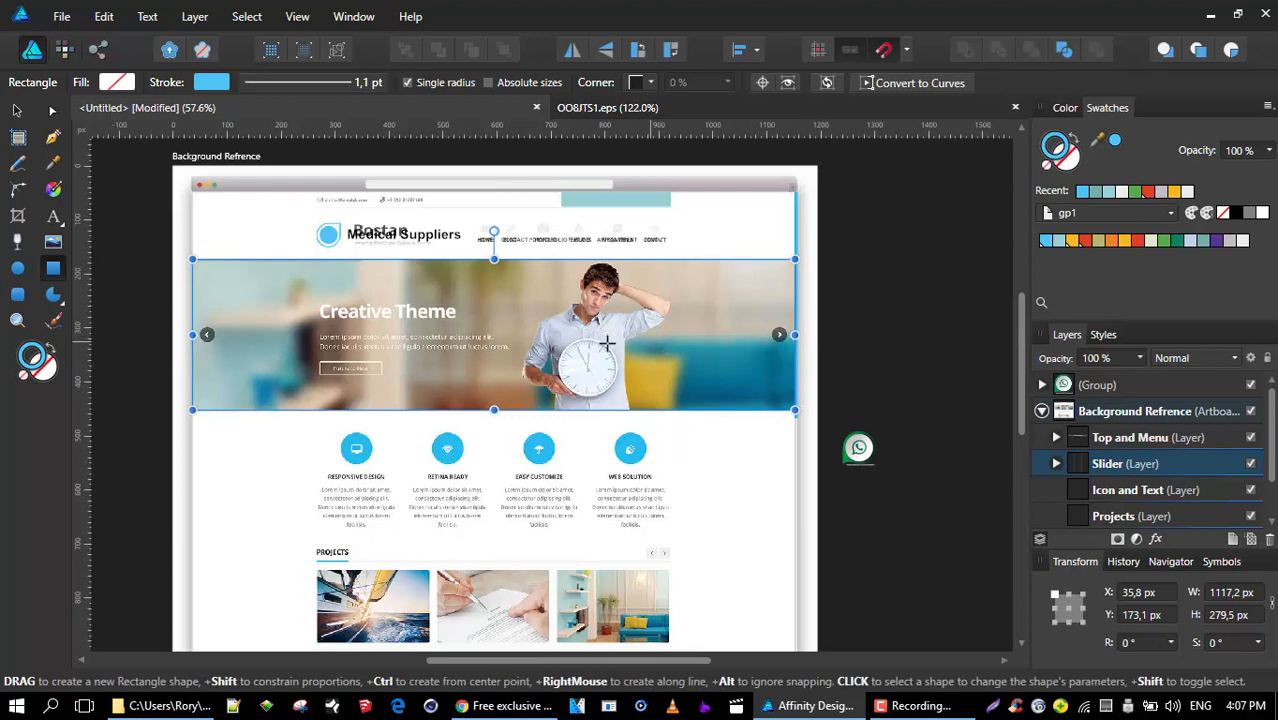
- Give the banner rectangle a solid orange fill and no stroke
{"action": "left_click", "coordinate": [1115, 241]}
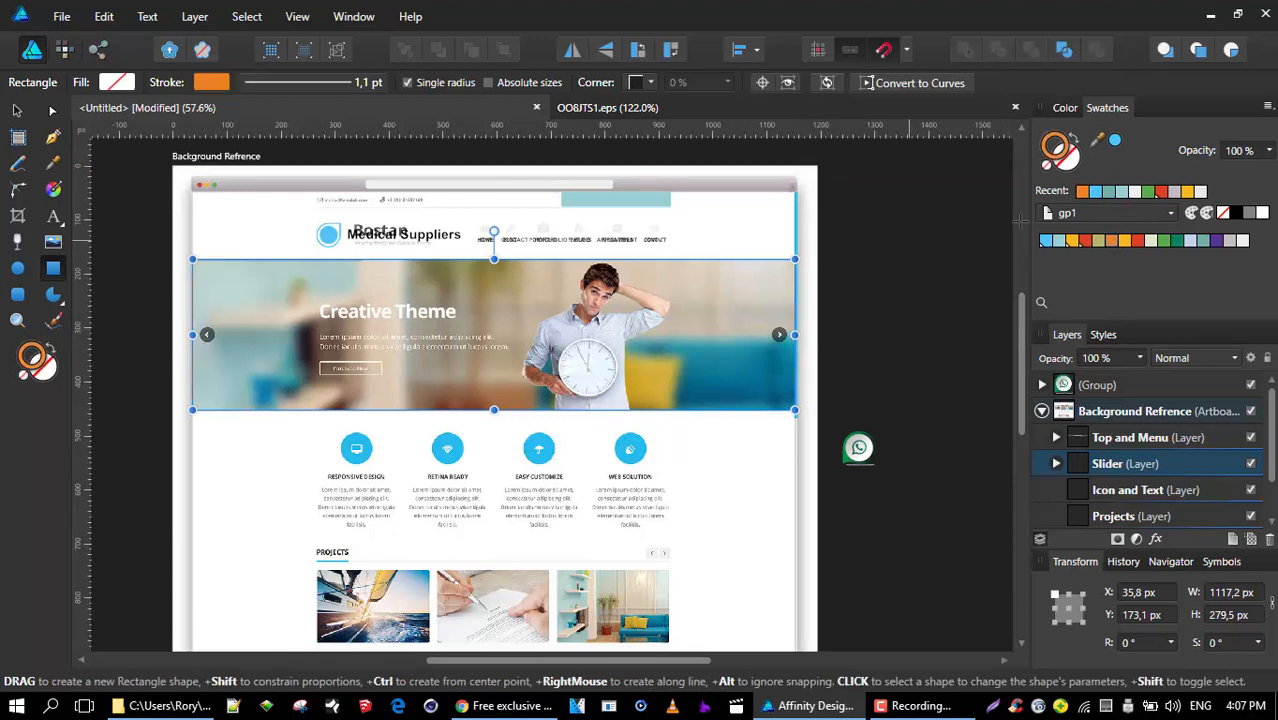
{"action": "left_click", "coordinate": [1073, 145]}
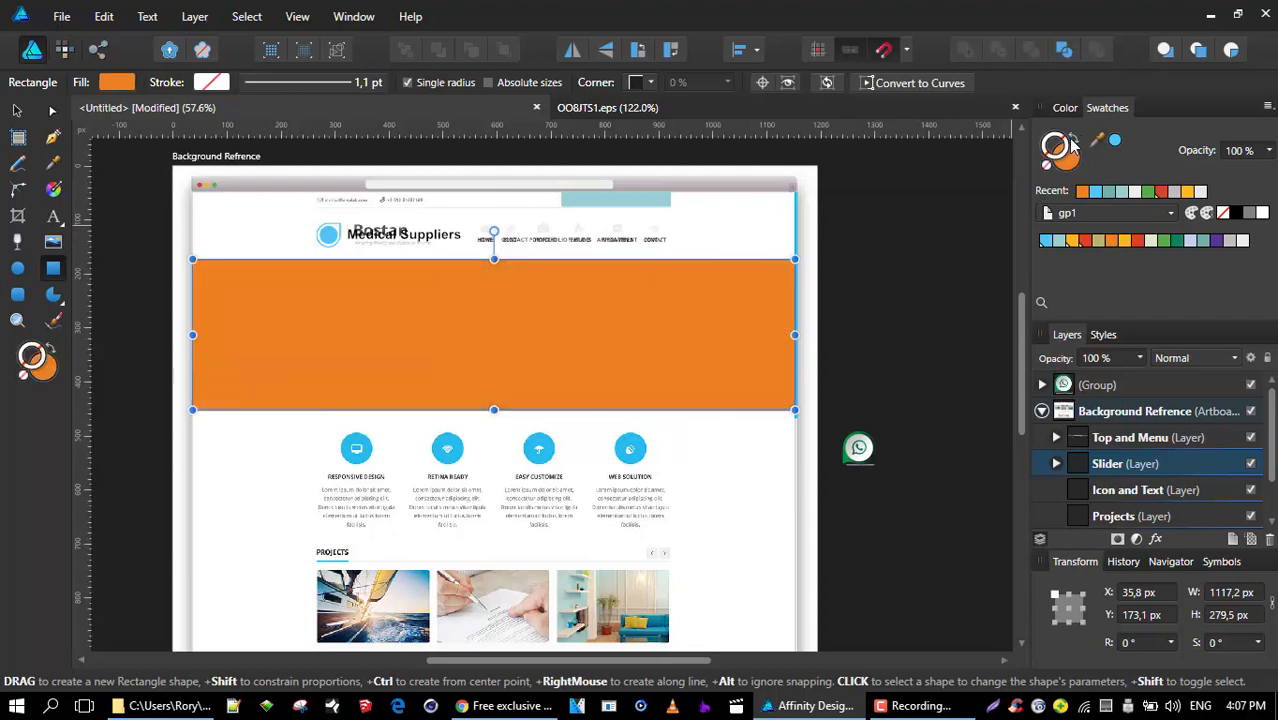
{"action": "scroll", "coordinate": [479, 320], "scroll_direction": "up", "scroll_amount": 2}
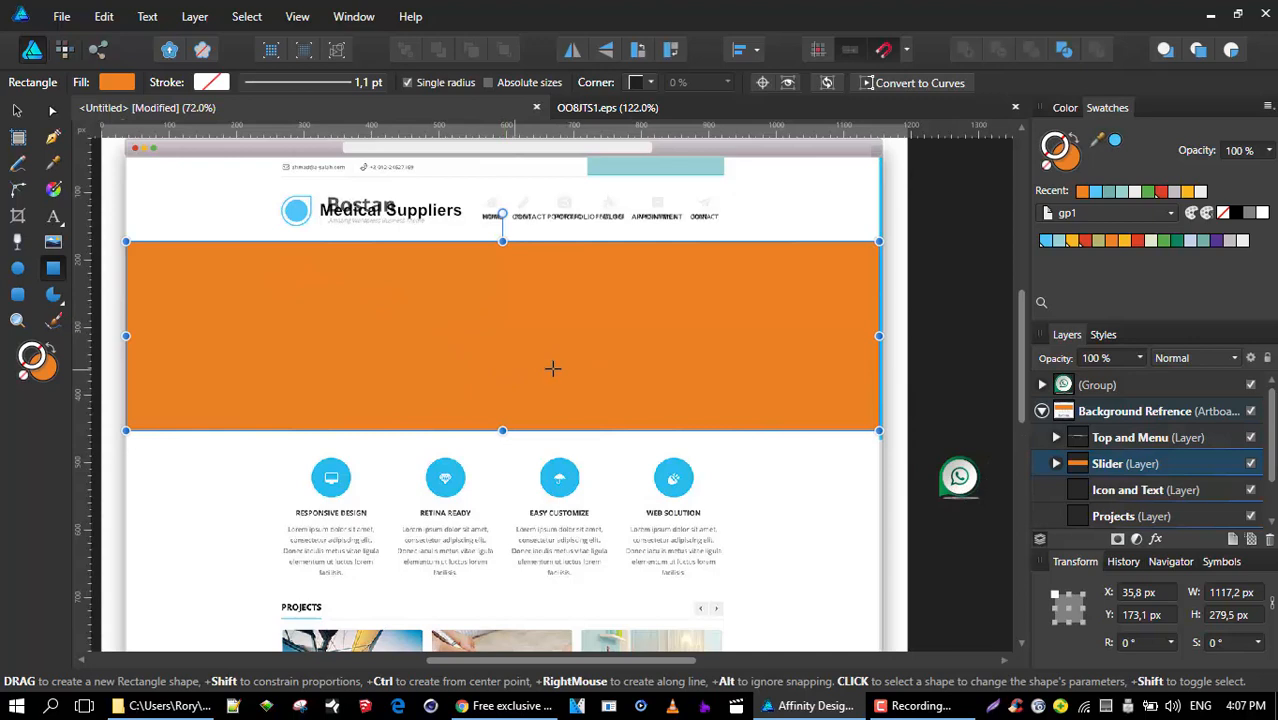
- Expand the Slider layer to show its rectangle and make the Slider layer the active one
{"action": "left_click", "coordinate": [62, 20]}
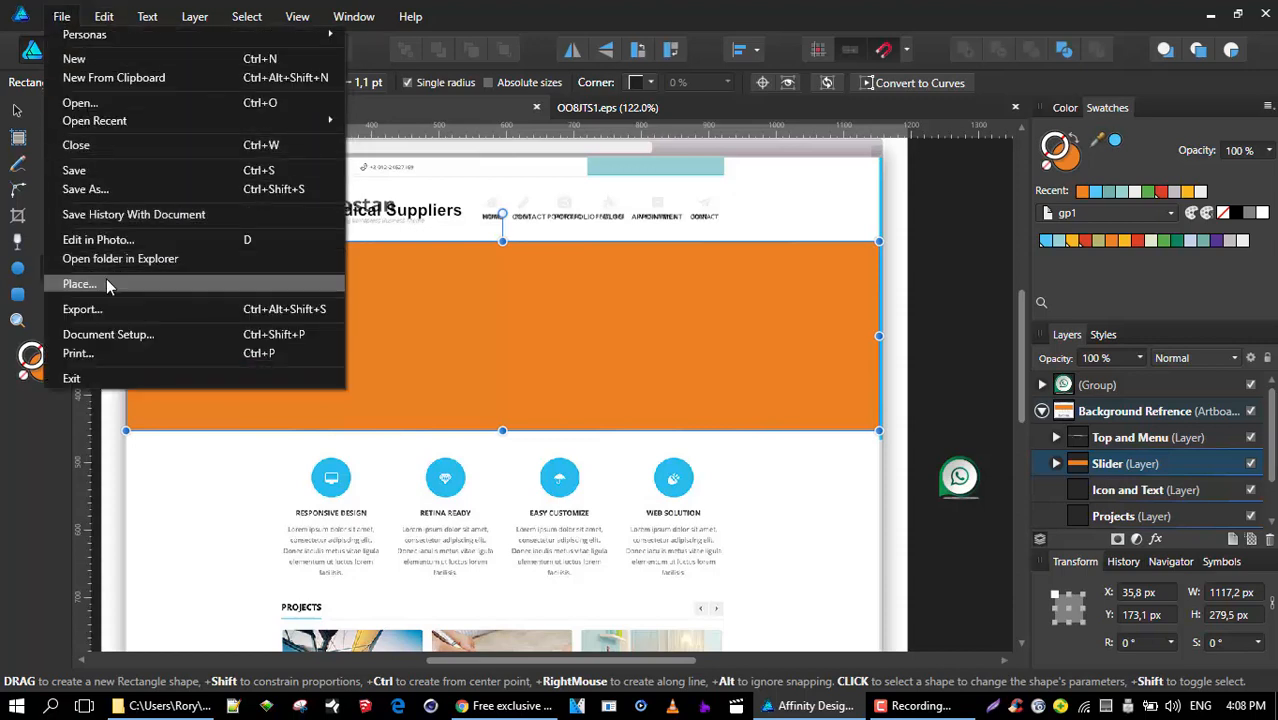
{"action": "left_click", "coordinate": [612, 8]}
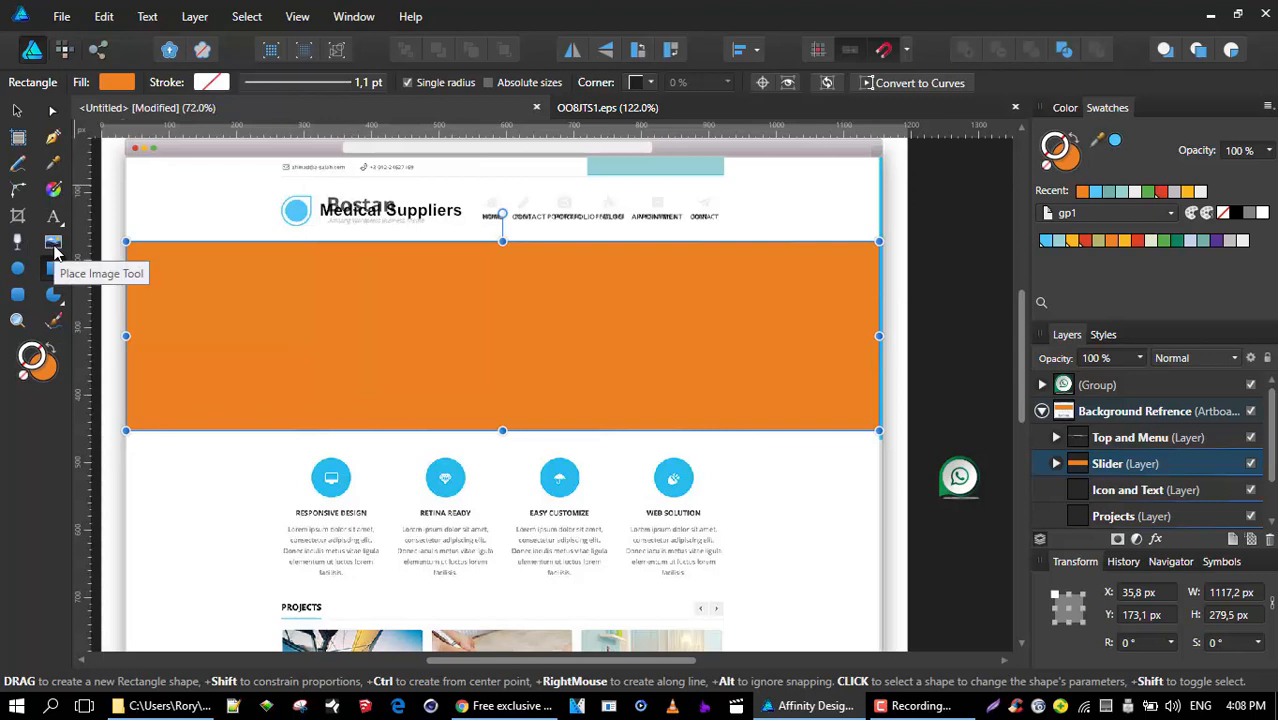
{"action": "left_click", "coordinate": [1057, 464]}
{"action": "double_click", "coordinate": [1118, 489]}
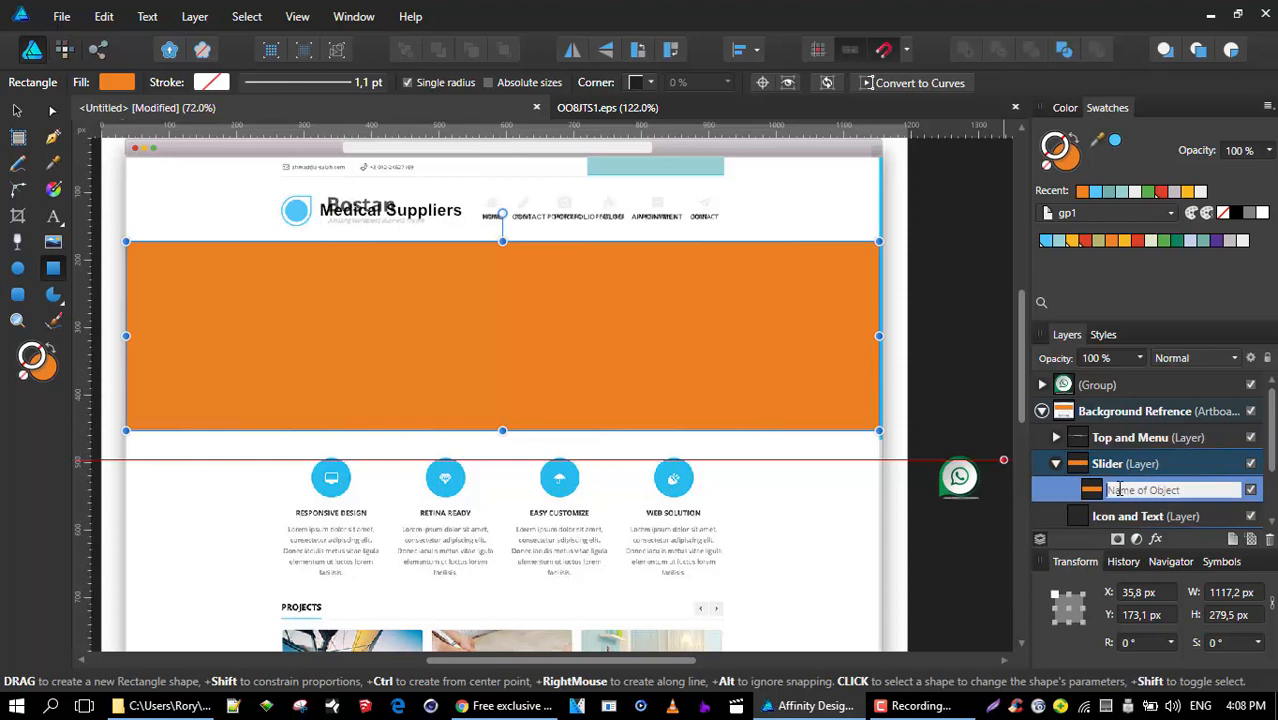
{"action": "left_click", "coordinate": [1138, 462]}
{"action": "left_click", "coordinate": [1127, 484]}
{"action": "left_click", "coordinate": [1122, 466]}
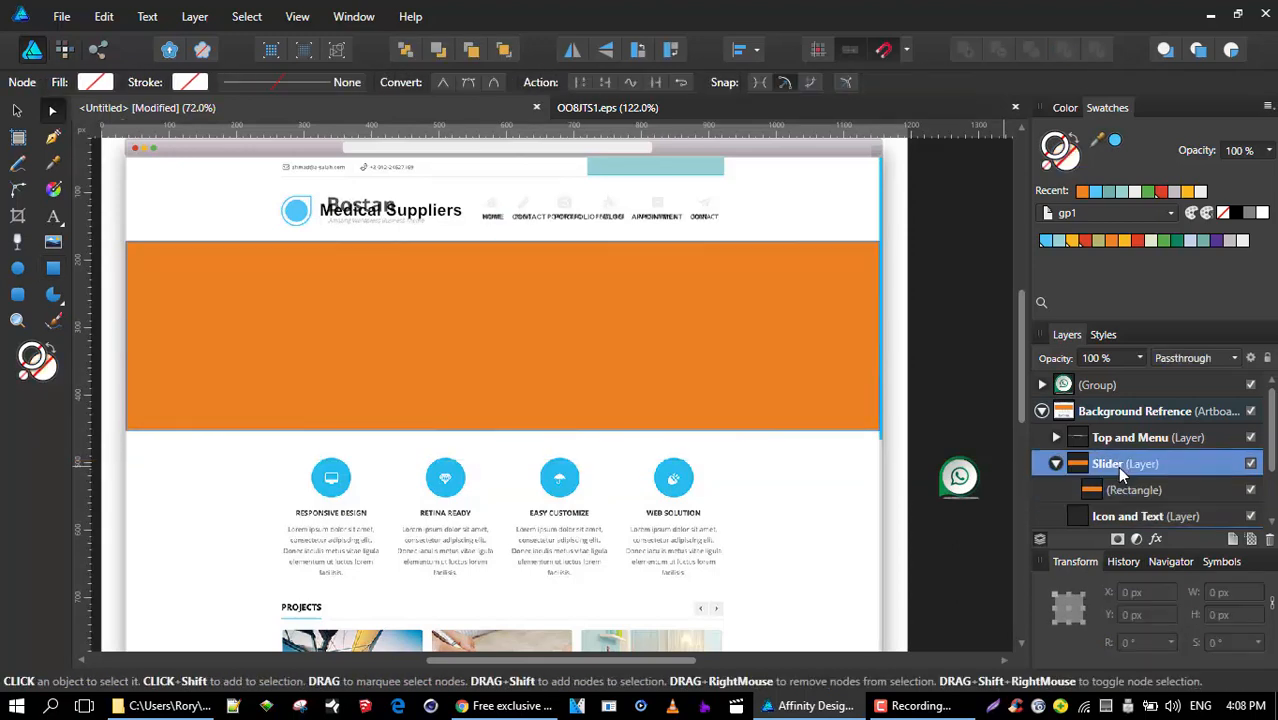
- Place the image Web-Design-Johannesburg.png in the Slider layer at about 1338 by 753 px, covering the banner rectangle
{"action": "left_click", "coordinate": [54, 242]}
{"action": "scroll", "coordinate": [400, 330], "scroll_direction": "down", "scroll_amount": 5}
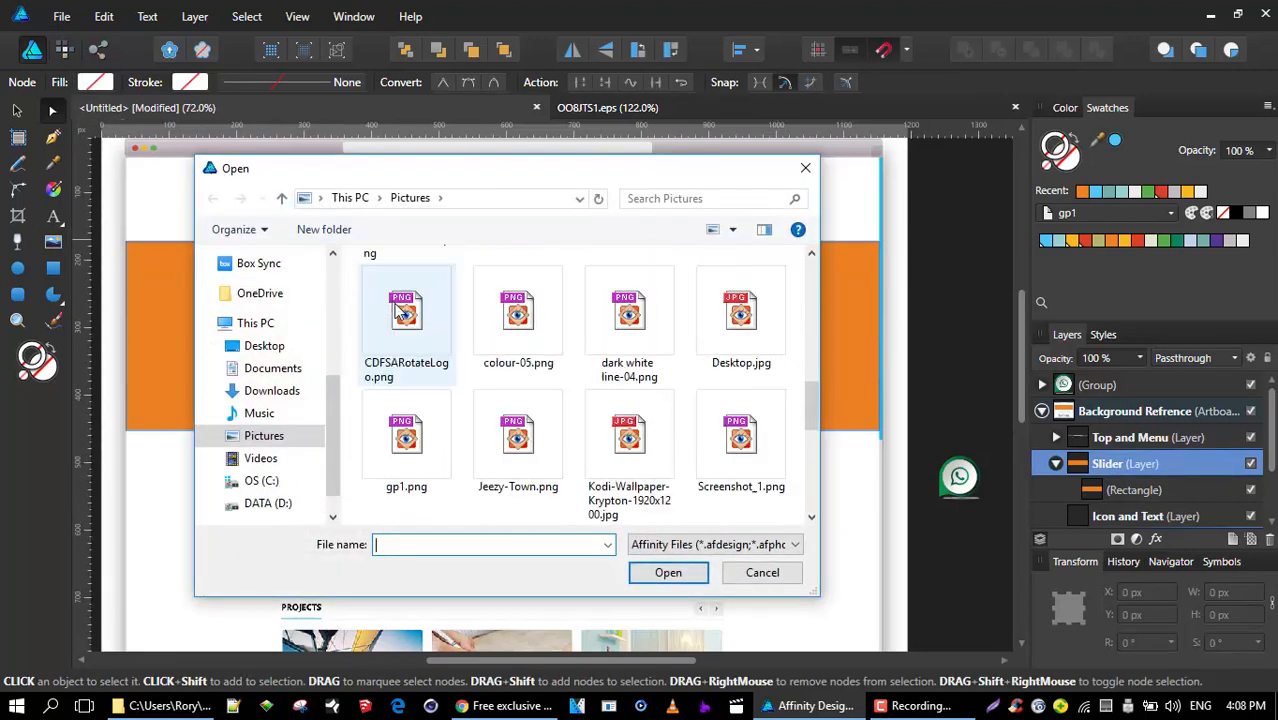
{"action": "scroll", "coordinate": [450, 348], "scroll_direction": "down", "scroll_amount": 1}
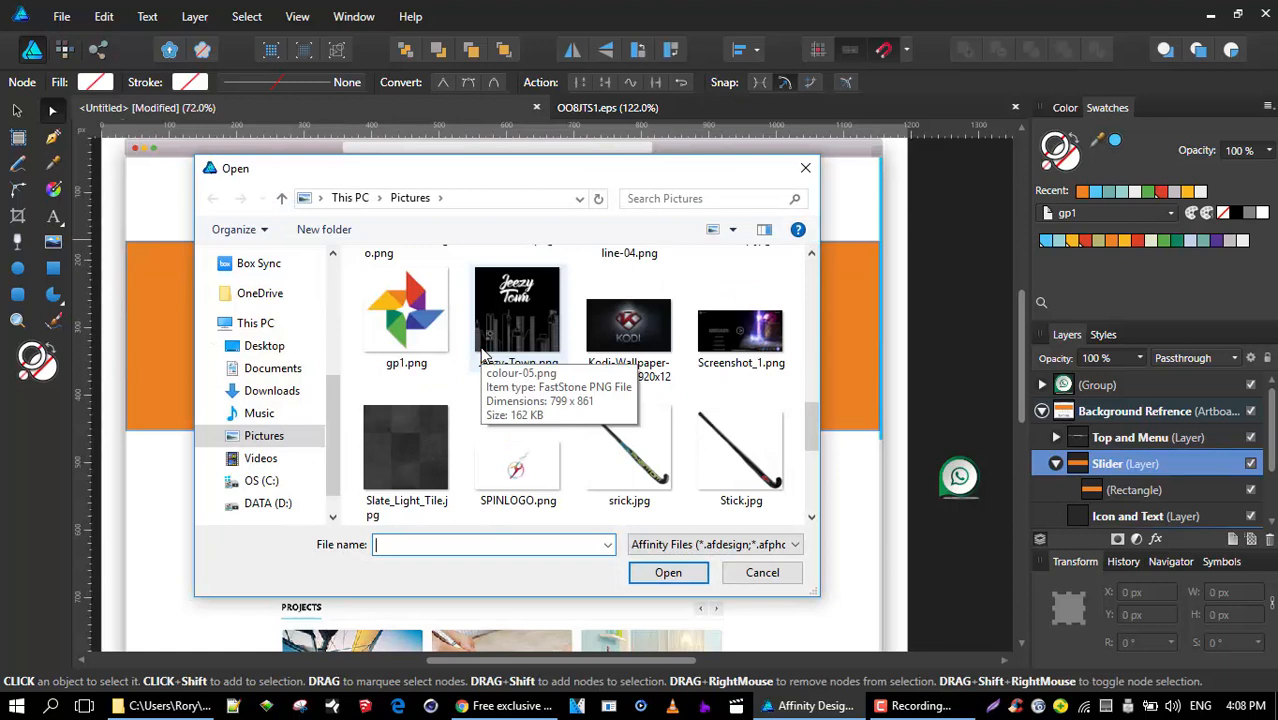
{"action": "scroll", "coordinate": [490, 355], "scroll_direction": "down", "scroll_amount": 3}
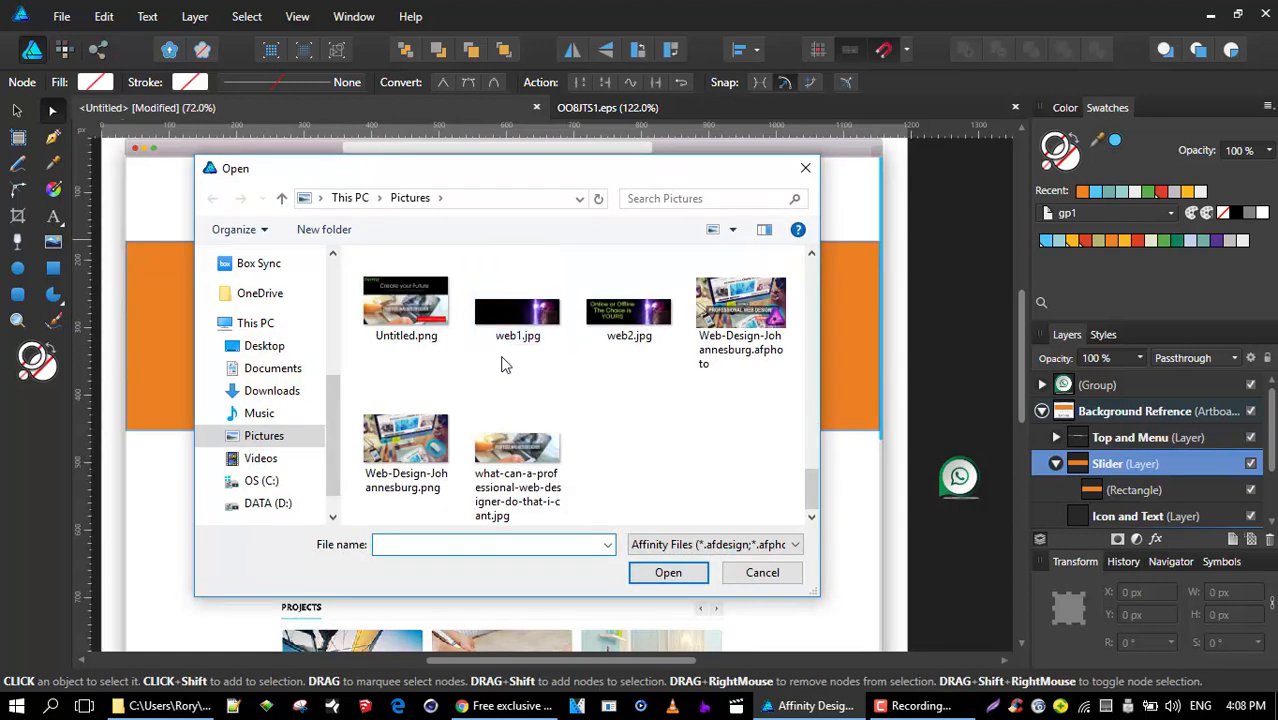
{"action": "left_click", "coordinate": [422, 447]}
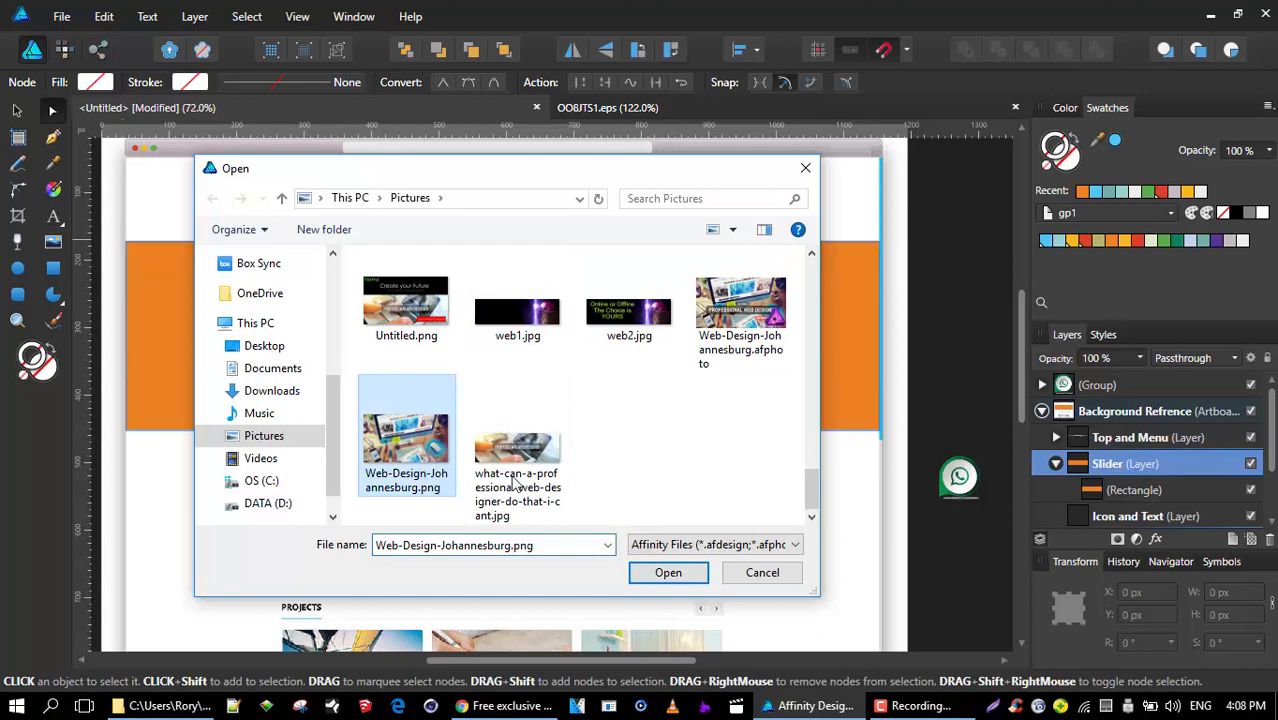
{"action": "left_click", "coordinate": [668, 573]}
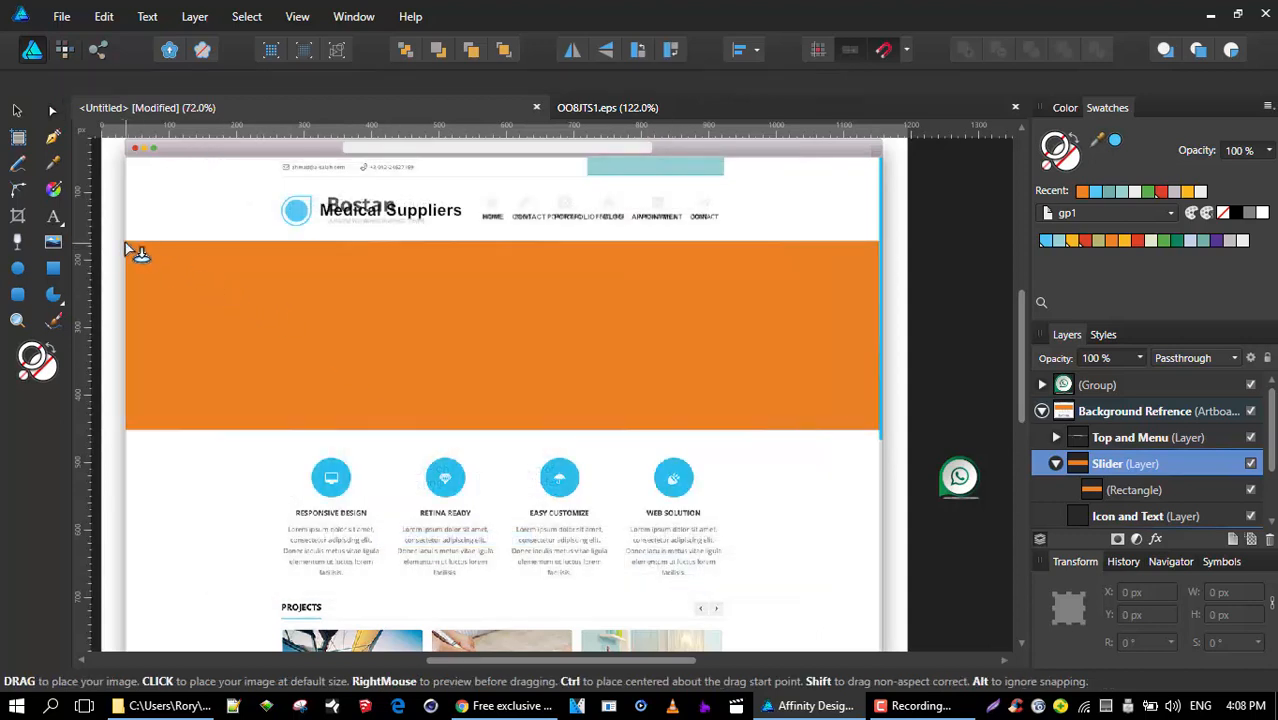
{"action": "scroll", "coordinate": [147, 245], "scroll_direction": "down", "scroll_amount": 2}
{"action": "left_click_drag", "start_coordinate": [150, 248], "coordinate": [314, 243]}
{"action": "scroll", "coordinate": [312, 246], "scroll_direction": "up", "scroll_amount": 2}
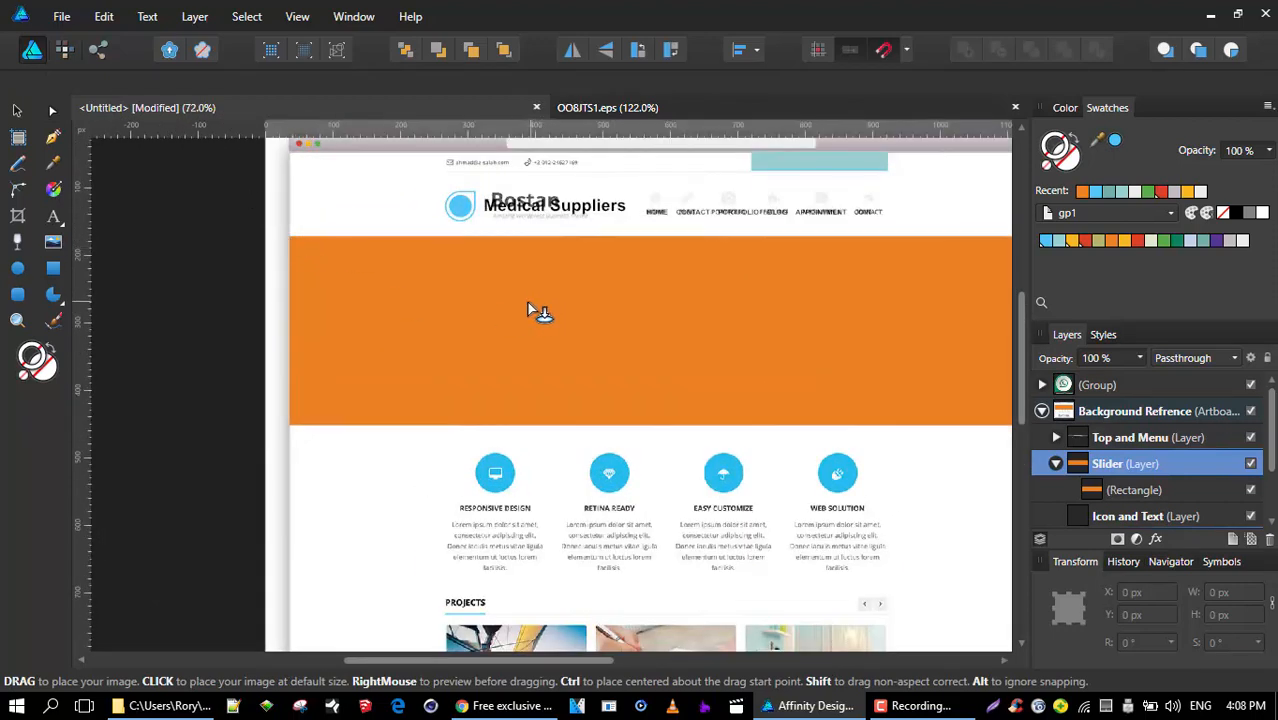
{"action": "scroll", "coordinate": [530, 298], "scroll_direction": "down", "scroll_amount": 3}
{"action": "left_click_drag", "start_coordinate": [519, 286], "coordinate": [501, 281]}
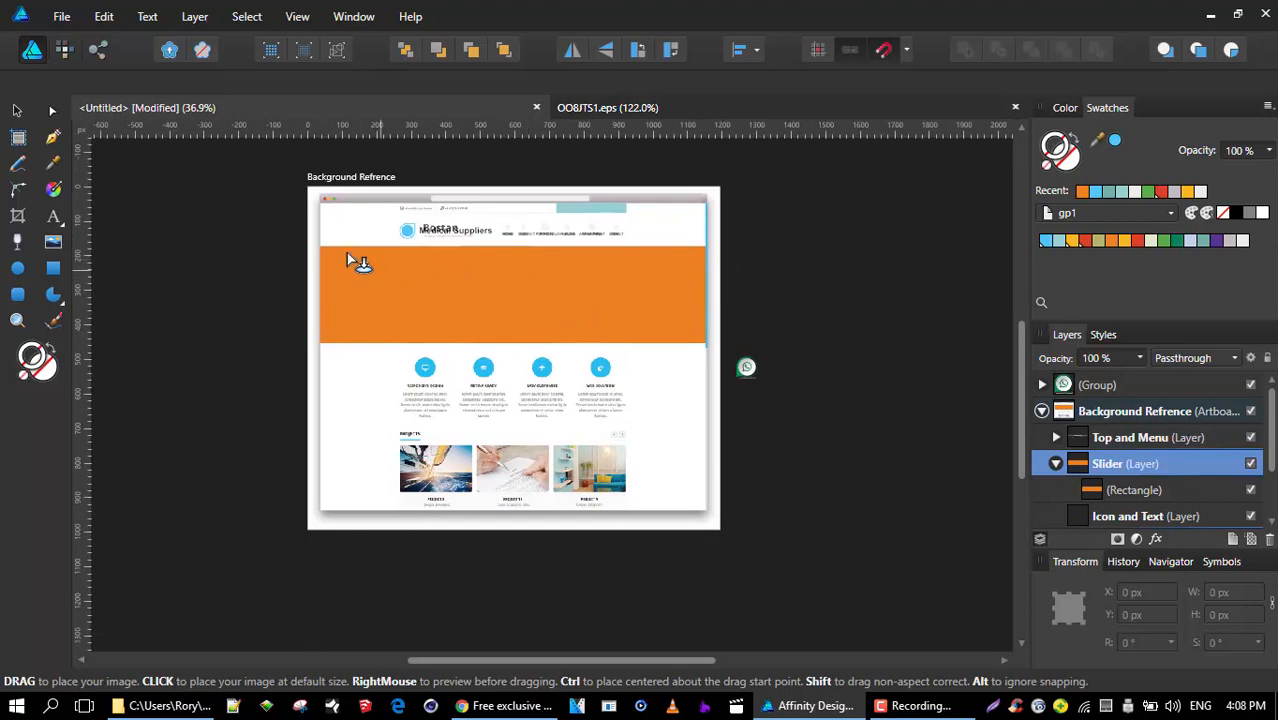
{"action": "left_click_drag", "start_coordinate": [287, 236], "coordinate": [778, 438]}
{"action": "left_click_drag", "start_coordinate": [608, 327], "coordinate": [606, 307]}
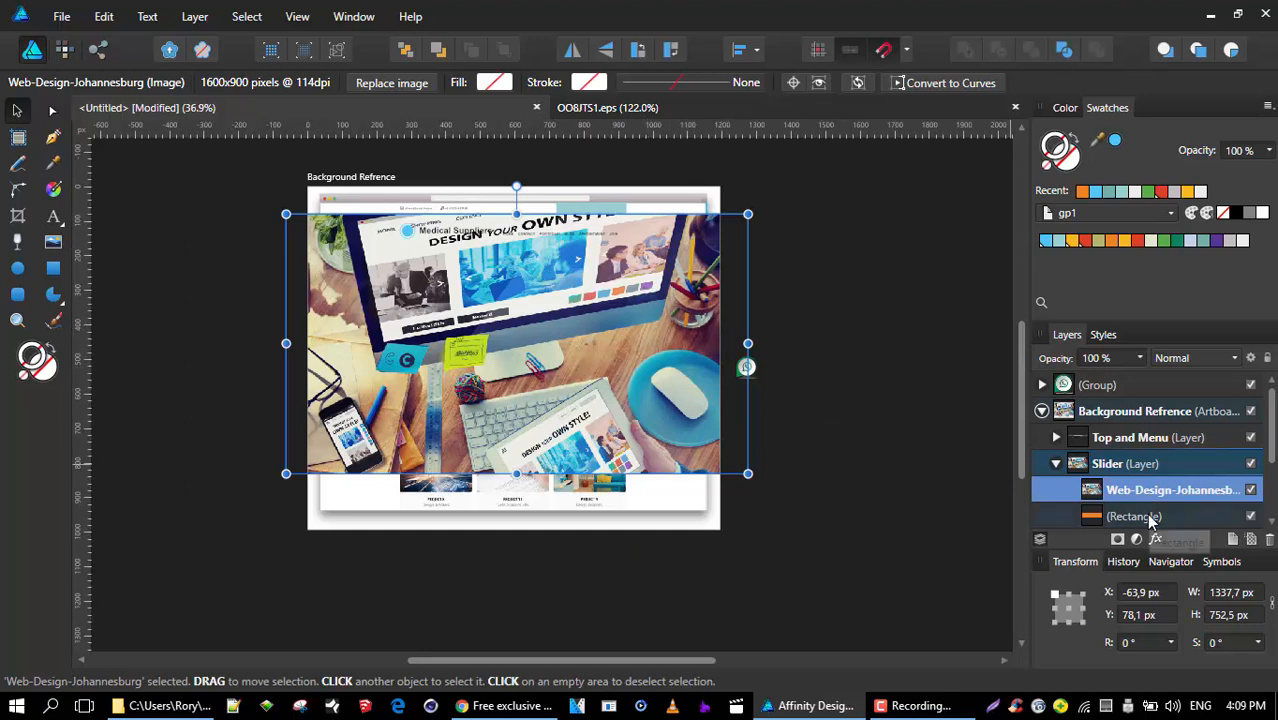
- Try masking the placed image with the banner rectangle through the layer stack, and delete the image
{"action": "scroll", "coordinate": [1120, 513], "scroll_direction": "down", "scroll_amount": 3}
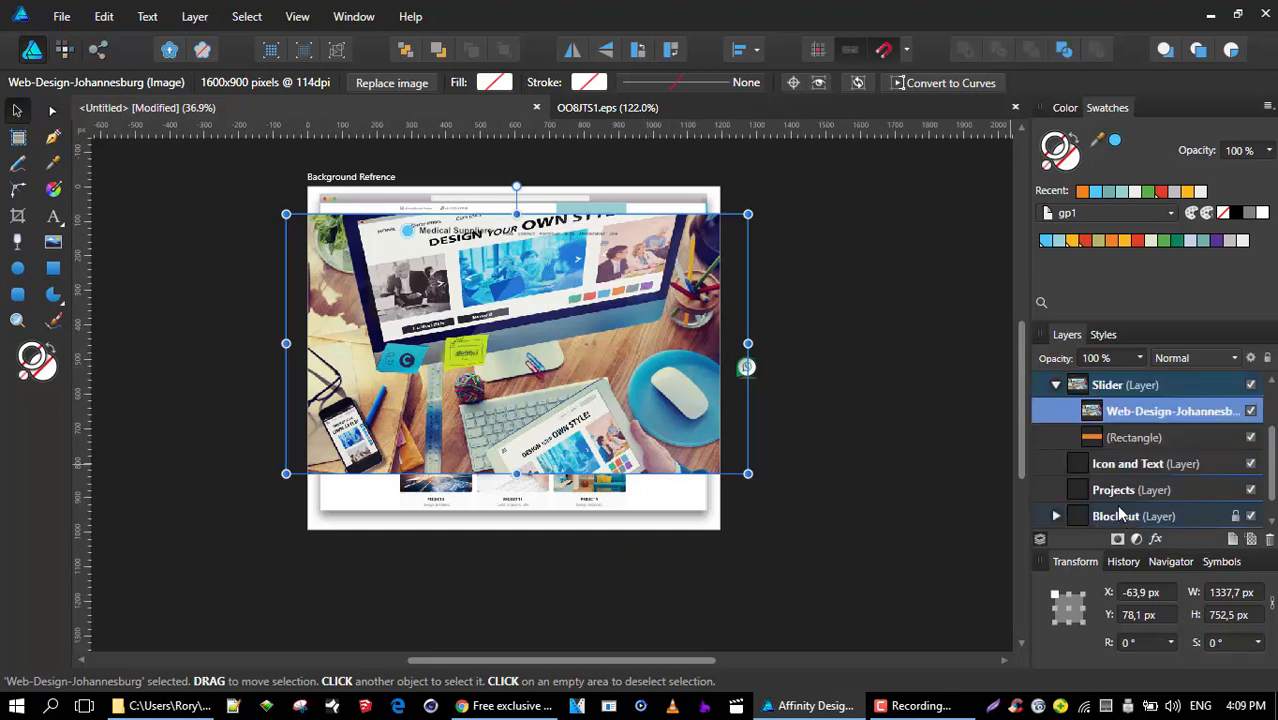
{"action": "left_click", "coordinate": [1093, 444]}
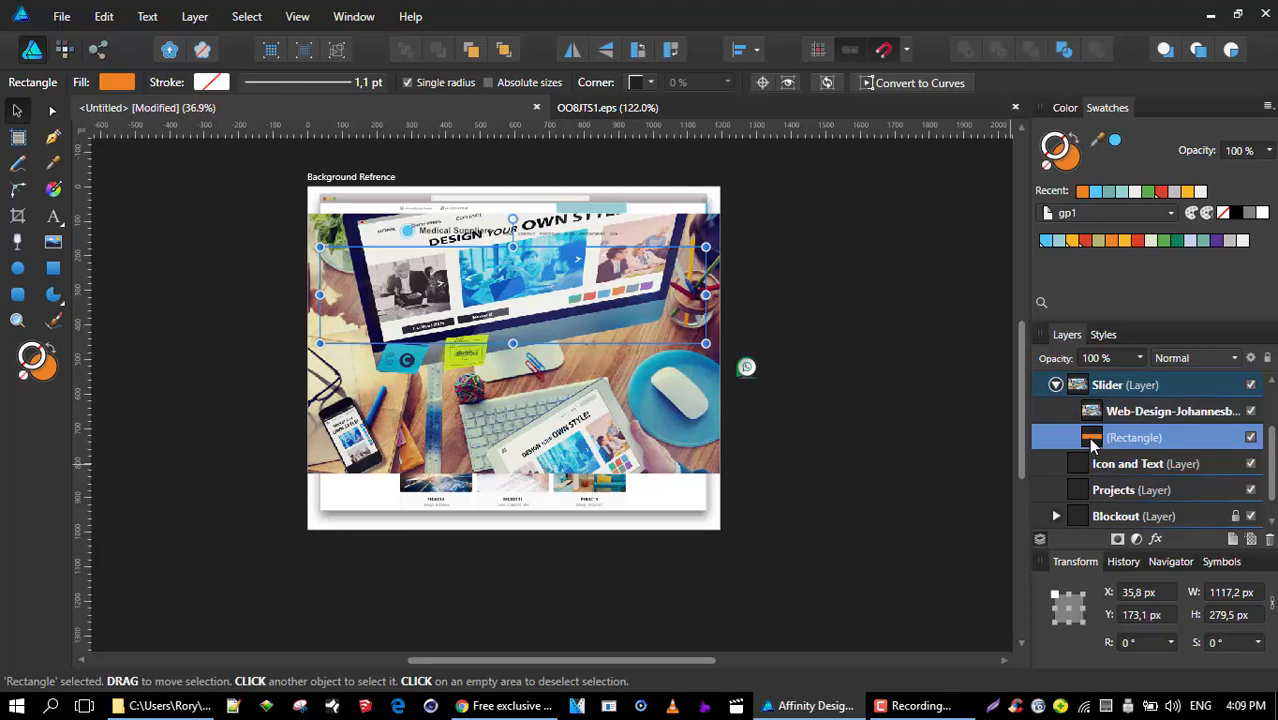
{"action": "left_click_drag", "start_coordinate": [1091, 435], "coordinate": [1101, 410]}
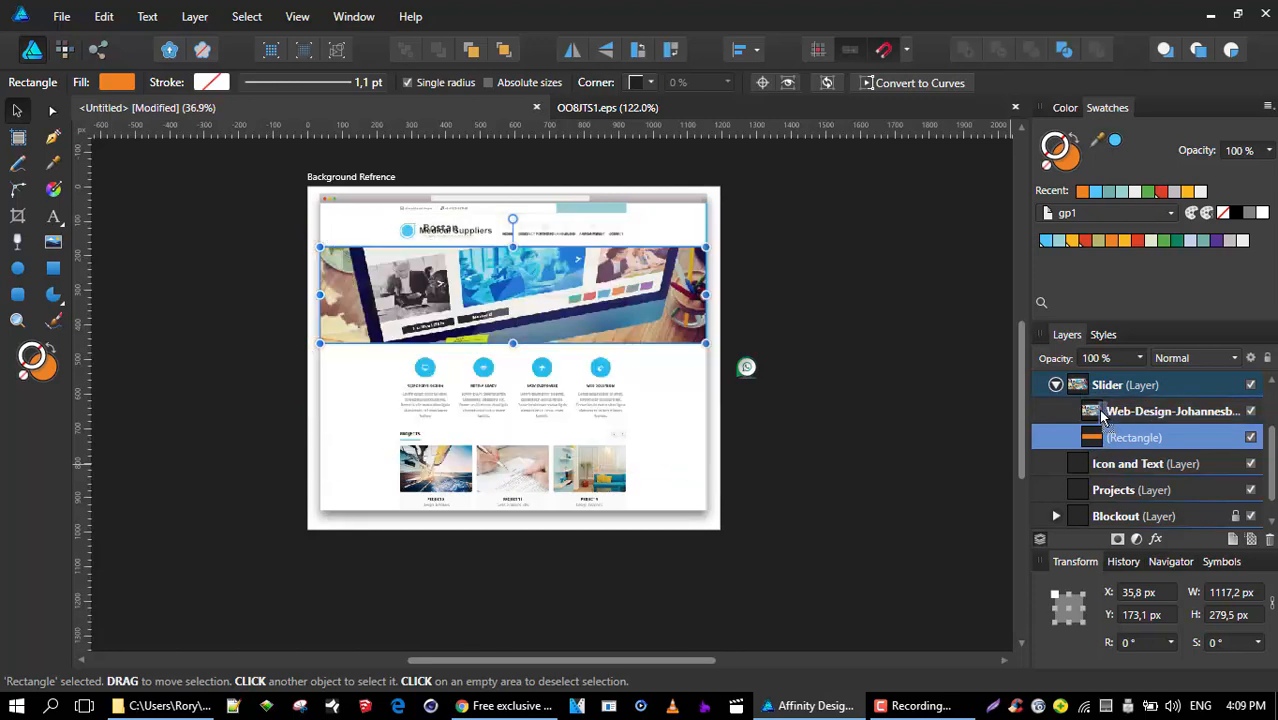
{"action": "left_click_drag", "start_coordinate": [1103, 416], "coordinate": [1097, 440]}
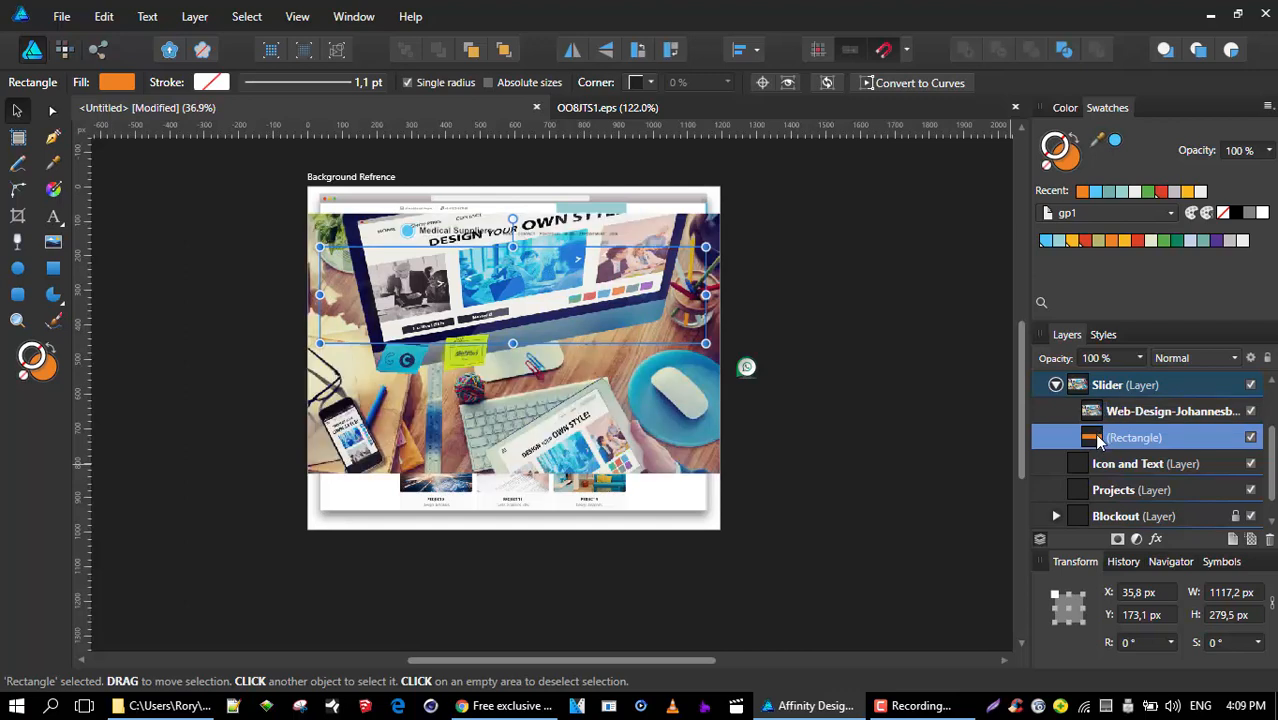
{"action": "left_click", "coordinate": [636, 424]}
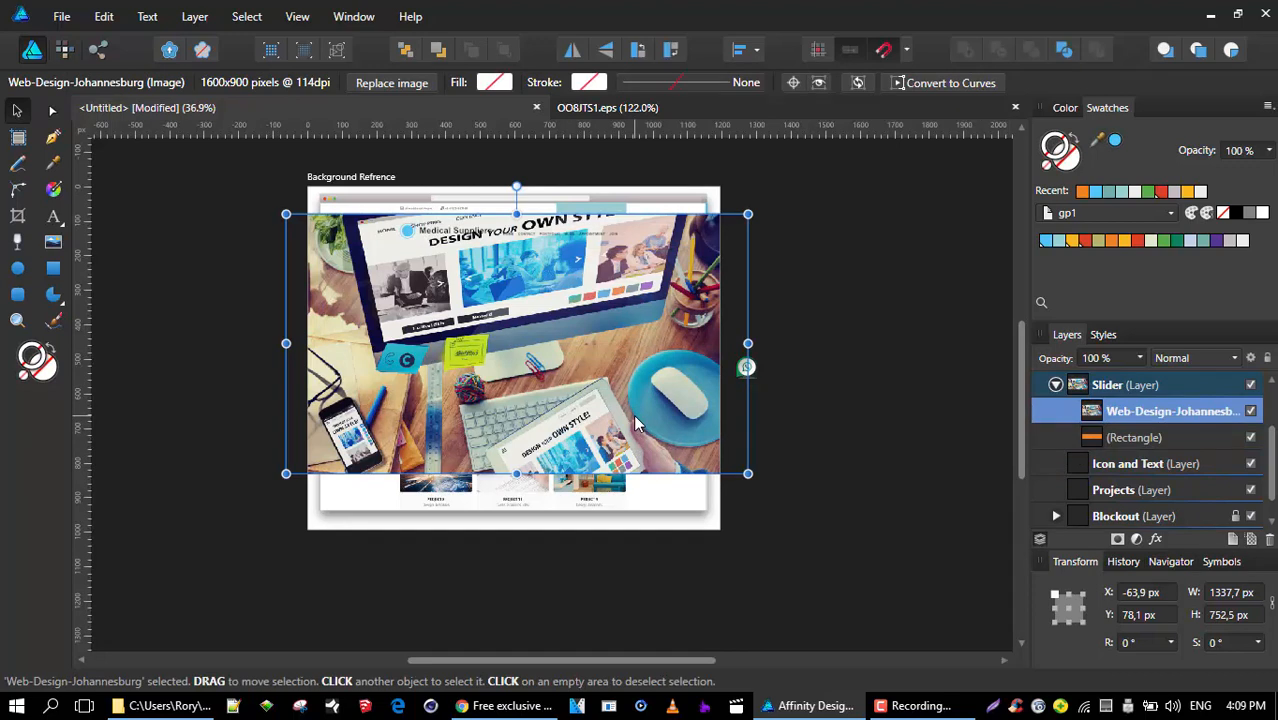
{"action": "key", "text": "Delete"}
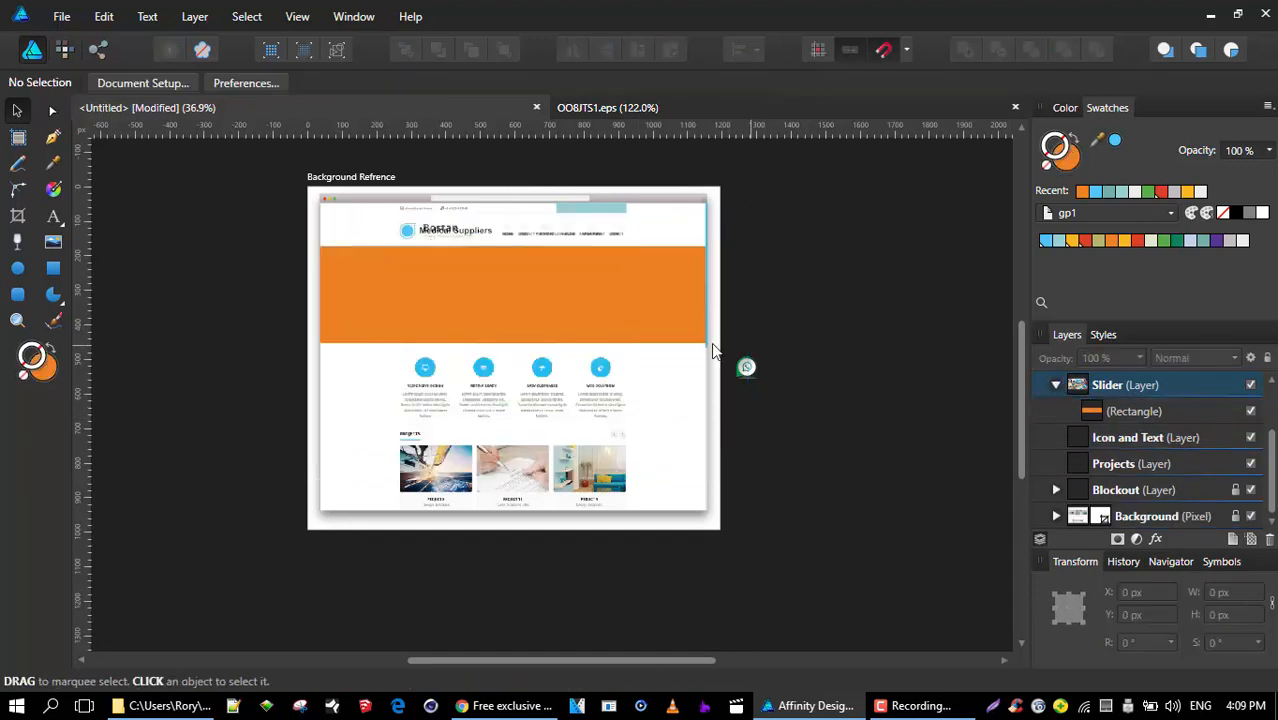
- With insertion set to inside the selection, place Web-Design-Johannesburg.png inside the orange banner rectangle at about 1448 by 814 px
{"action": "left_click", "coordinate": [610, 300]}
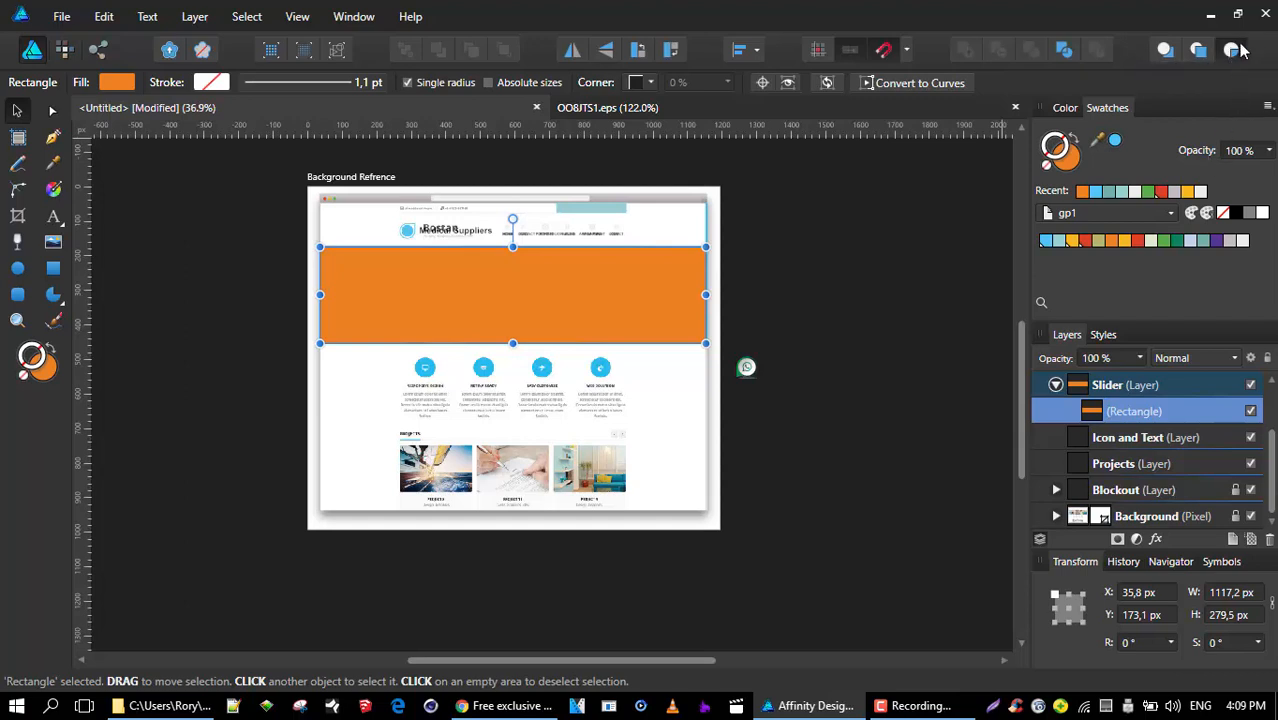
{"action": "left_click", "coordinate": [53, 245]}
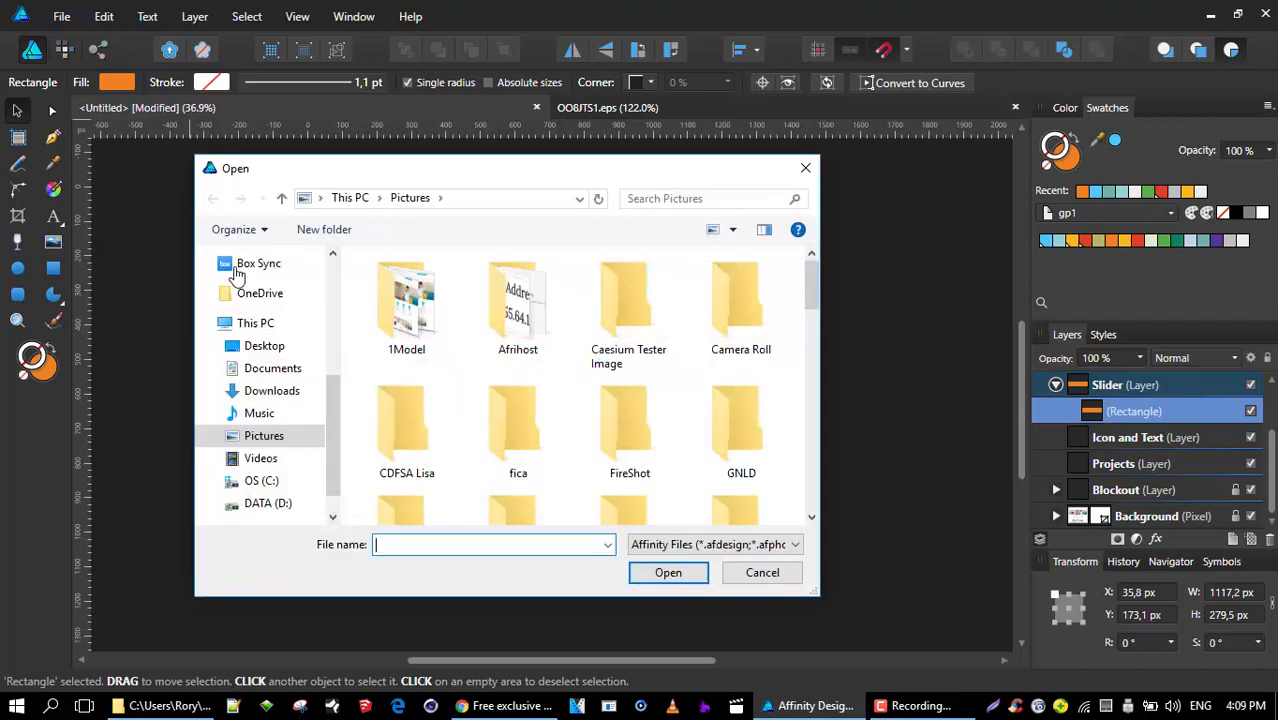
{"action": "scroll", "coordinate": [478, 378], "scroll_direction": "down", "scroll_amount": 8}
{"action": "scroll", "coordinate": [478, 378], "scroll_direction": "down", "scroll_amount": 5}
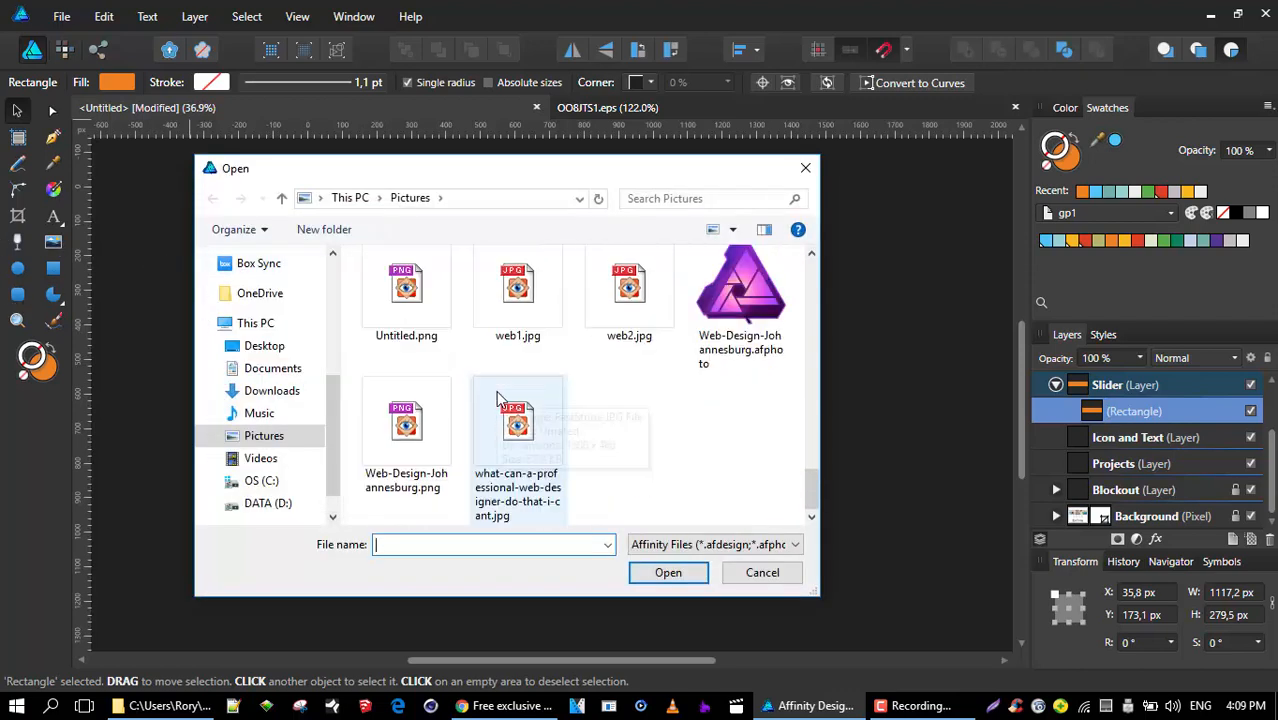
{"action": "left_click", "coordinate": [406, 435]}
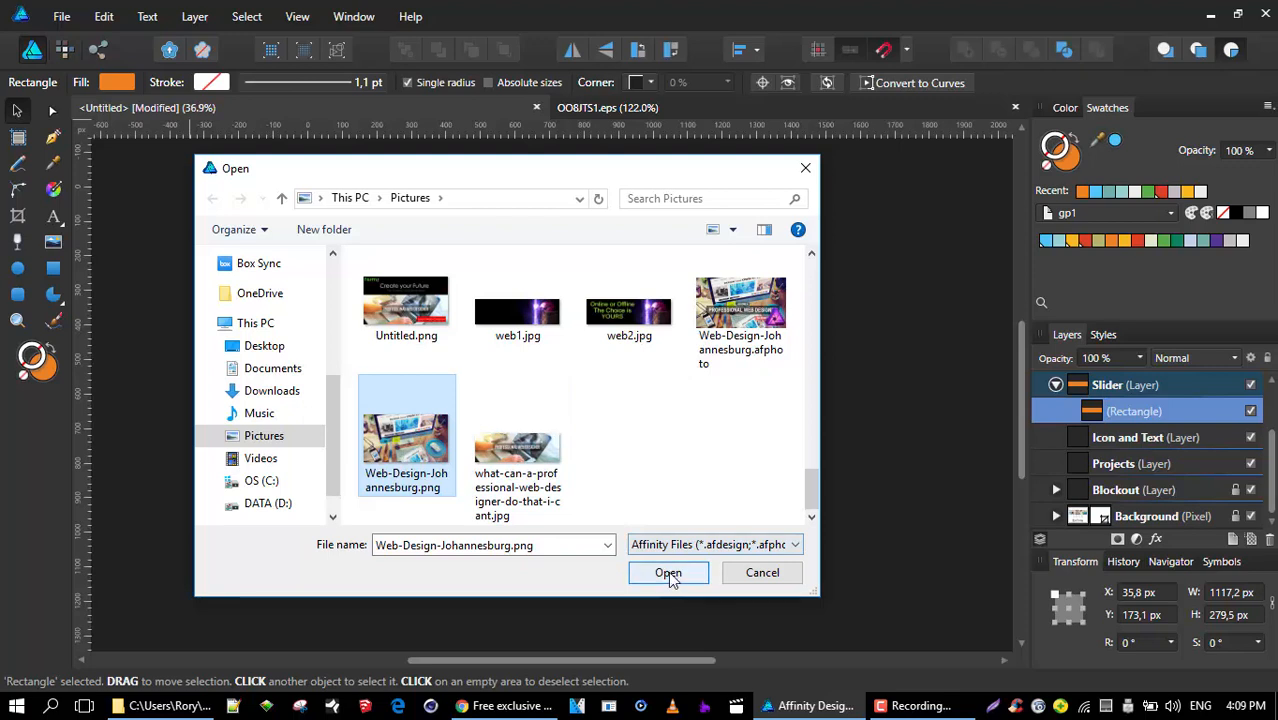
{"action": "left_click", "coordinate": [668, 572]}
{"action": "left_click_drag", "start_coordinate": [241, 197], "coordinate": [799, 376]}
- Reposition the clipped image within the banner rectangle so it fills the whole banner, and deselect it
{"action": "left_click_drag", "start_coordinate": [505, 292], "coordinate": [521, 342]}
{"action": "scroll", "coordinate": [505, 312], "scroll_direction": "up", "scroll_amount": 3}
{"action": "scroll", "coordinate": [509, 311], "scroll_direction": "down", "scroll_amount": 1}
{"action": "mouse_move", "coordinate": [508, 278]}
{"action": "left_mouse_down"}
{"action": "mouse_move", "coordinate": [507, 301]}
{"action": "mouse_move", "coordinate": [508, 278]}
{"action": "left_mouse_up"}
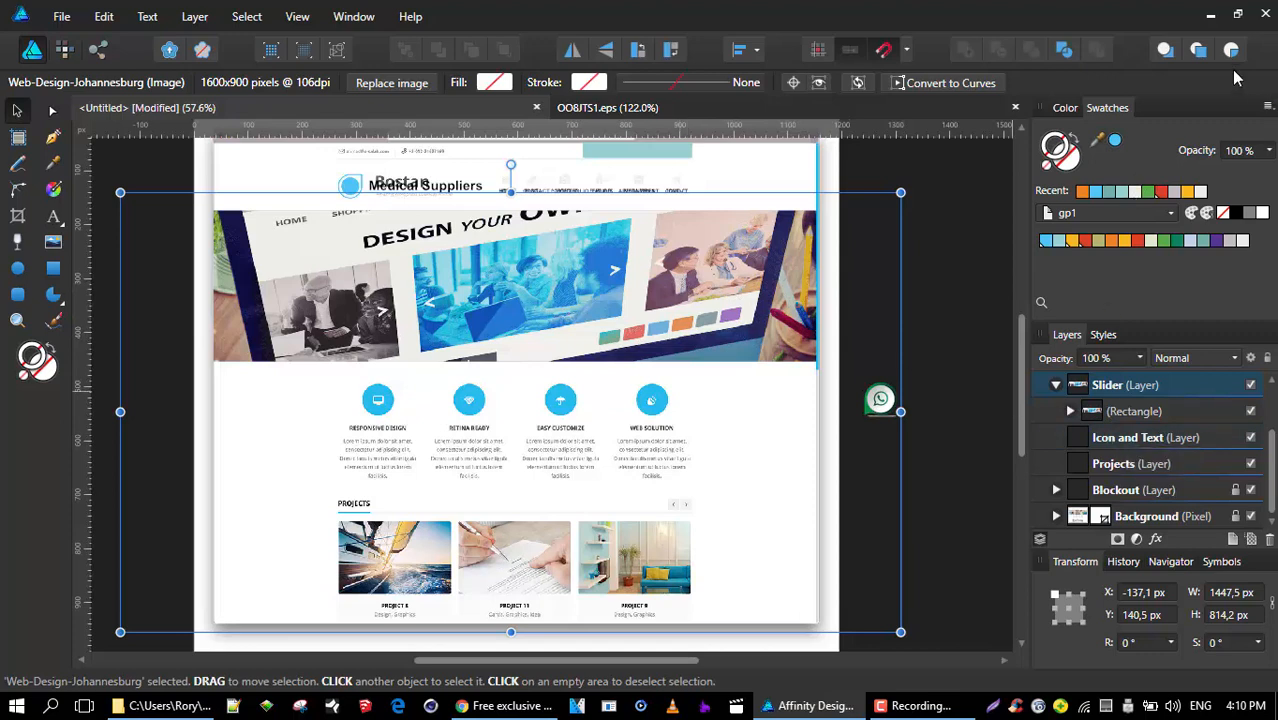
{"action": "left_click", "coordinate": [949, 300]}
{"action": "scroll", "coordinate": [590, 320], "scroll_direction": "down", "scroll_amount": 1}
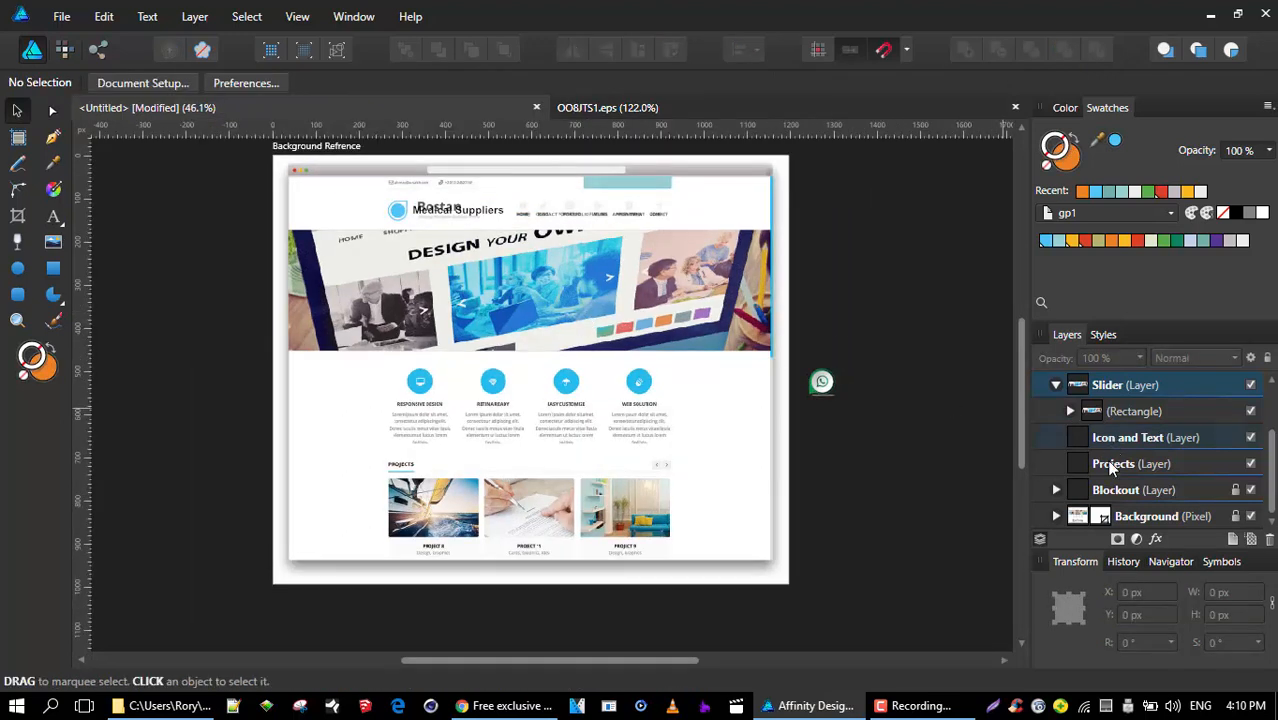
- Expand the Blockout layer and set its rectangle's opacity to 100% to hide the reference image
{"action": "left_click", "coordinate": [1119, 492]}
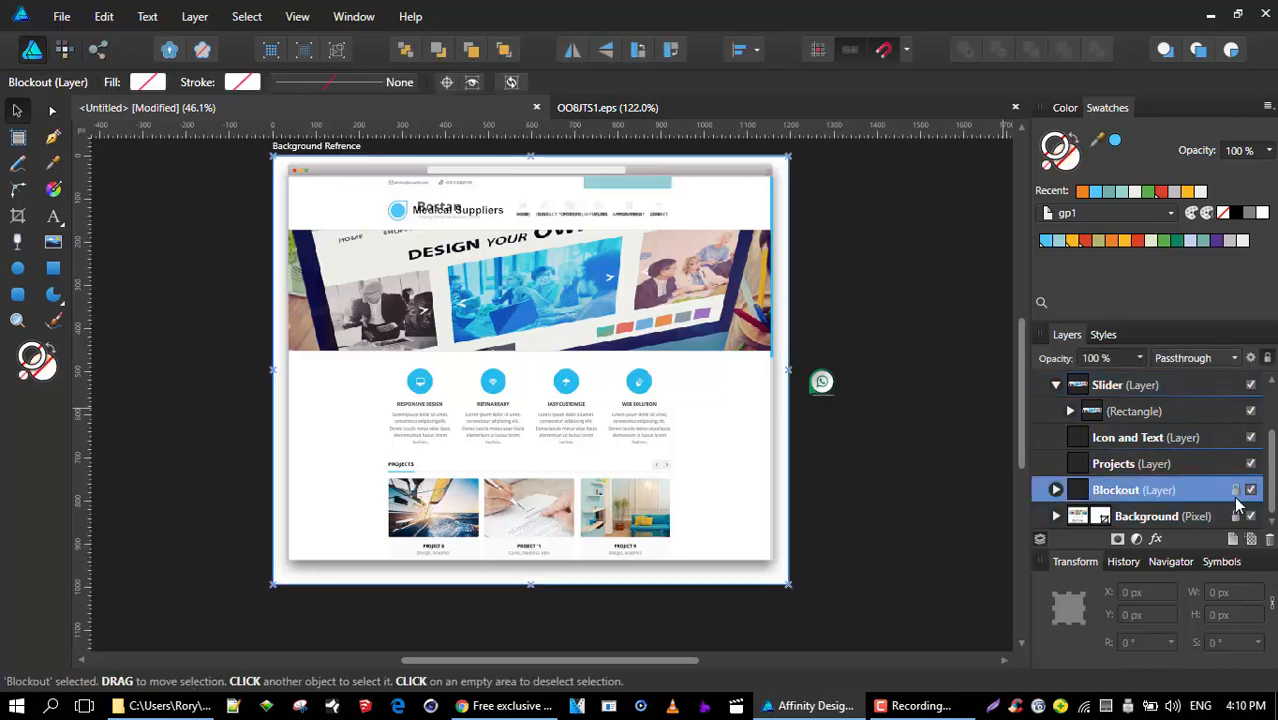
{"action": "left_click", "coordinate": [1055, 490]}
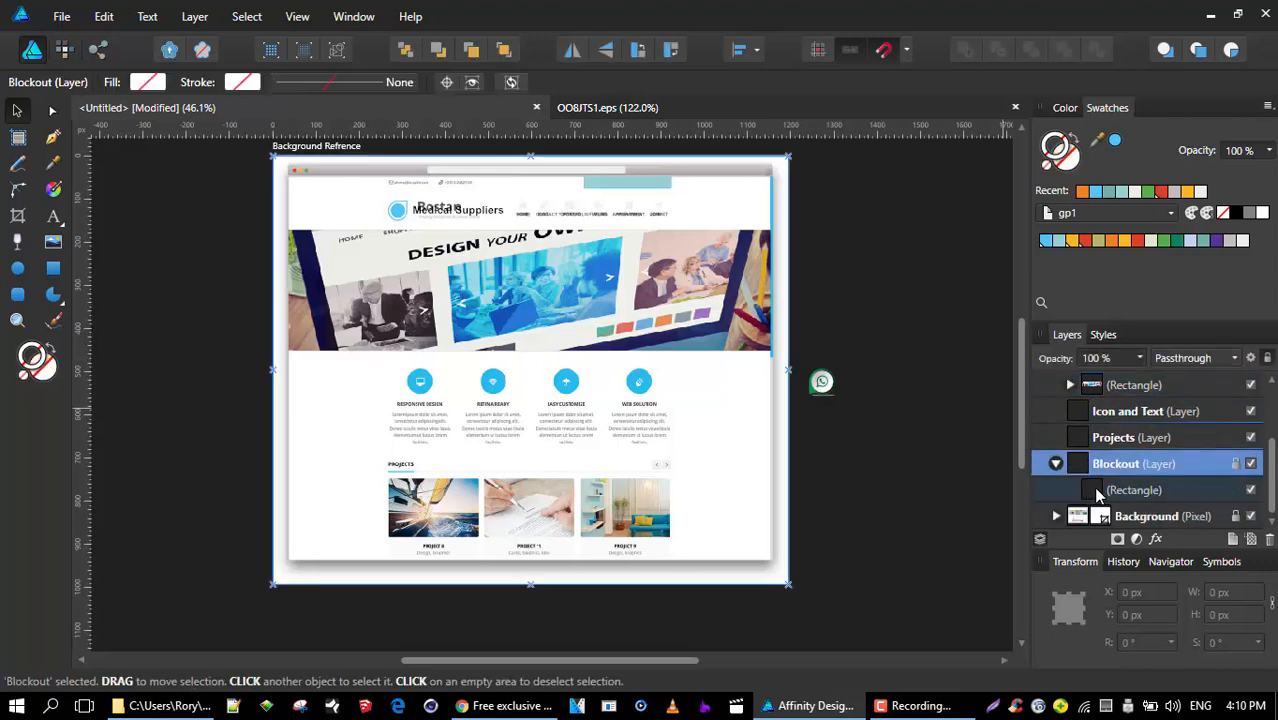
{"action": "left_click", "coordinate": [1110, 493]}
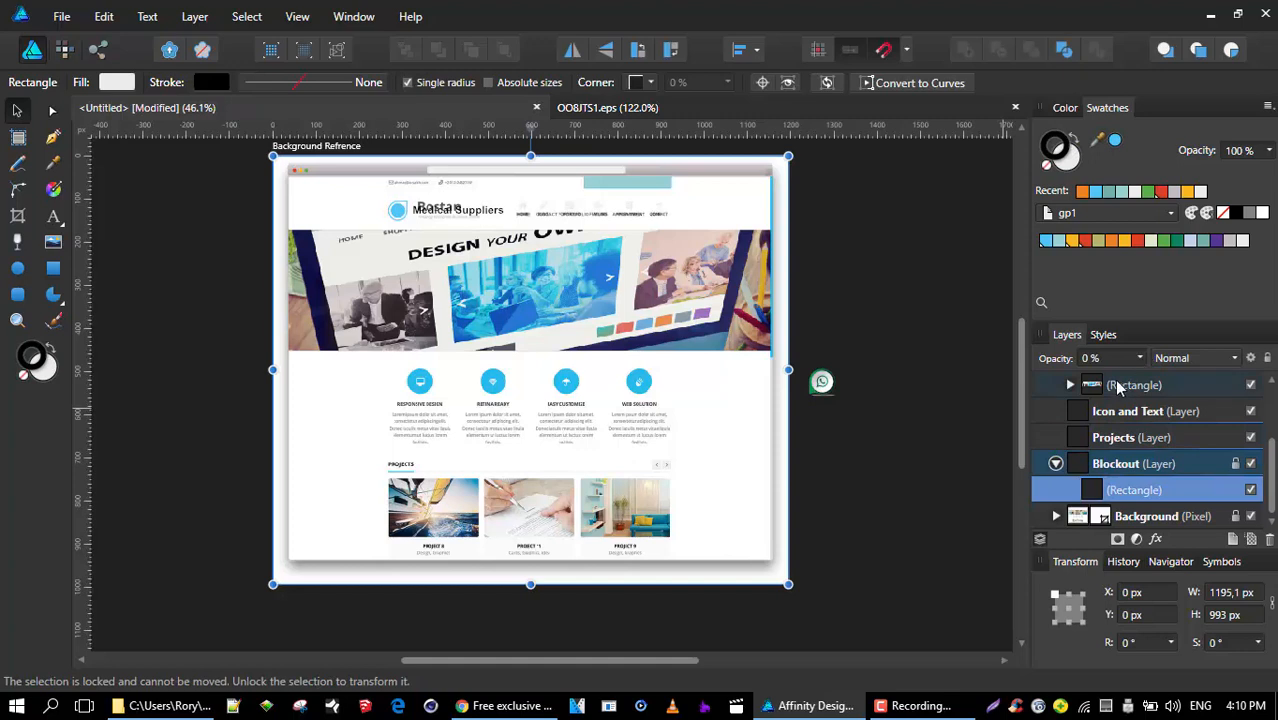
{"action": "left_click", "coordinate": [1140, 358]}
{"action": "left_click_drag", "start_coordinate": [1140, 377], "coordinate": [1266, 377]}
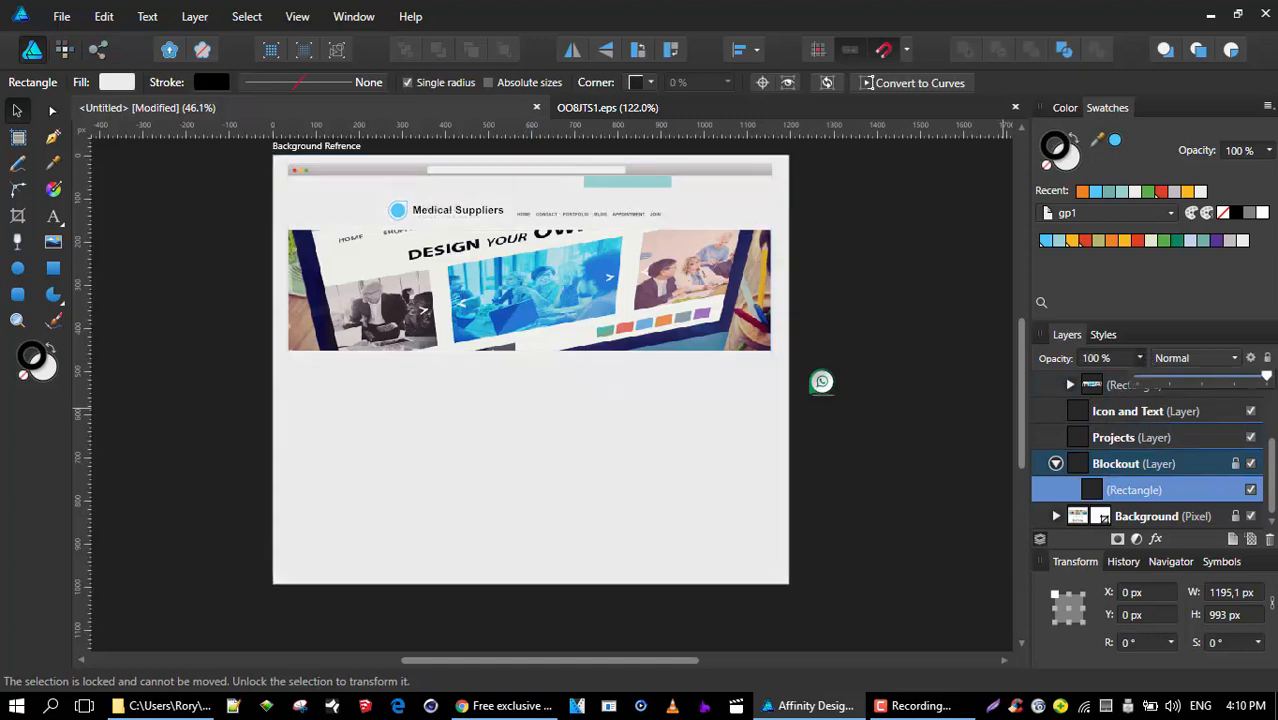
- Examine the recreated header, navigation menu and banner image against the blocked-out background
{"action": "scroll", "coordinate": [491, 214], "scroll_direction": "up", "scroll_amount": 3}
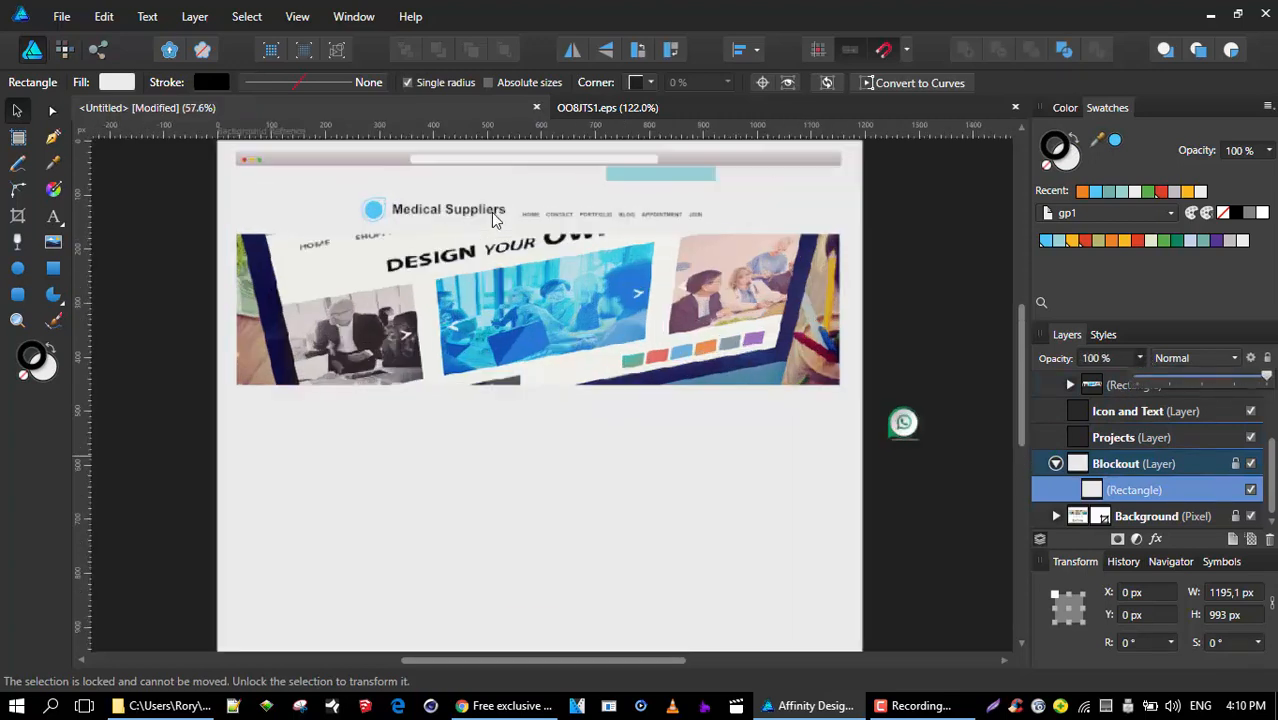
{"action": "scroll", "coordinate": [500, 222], "scroll_direction": "down", "scroll_amount": 3}
{"action": "scroll", "coordinate": [518, 277], "scroll_direction": "up", "scroll_amount": 3}
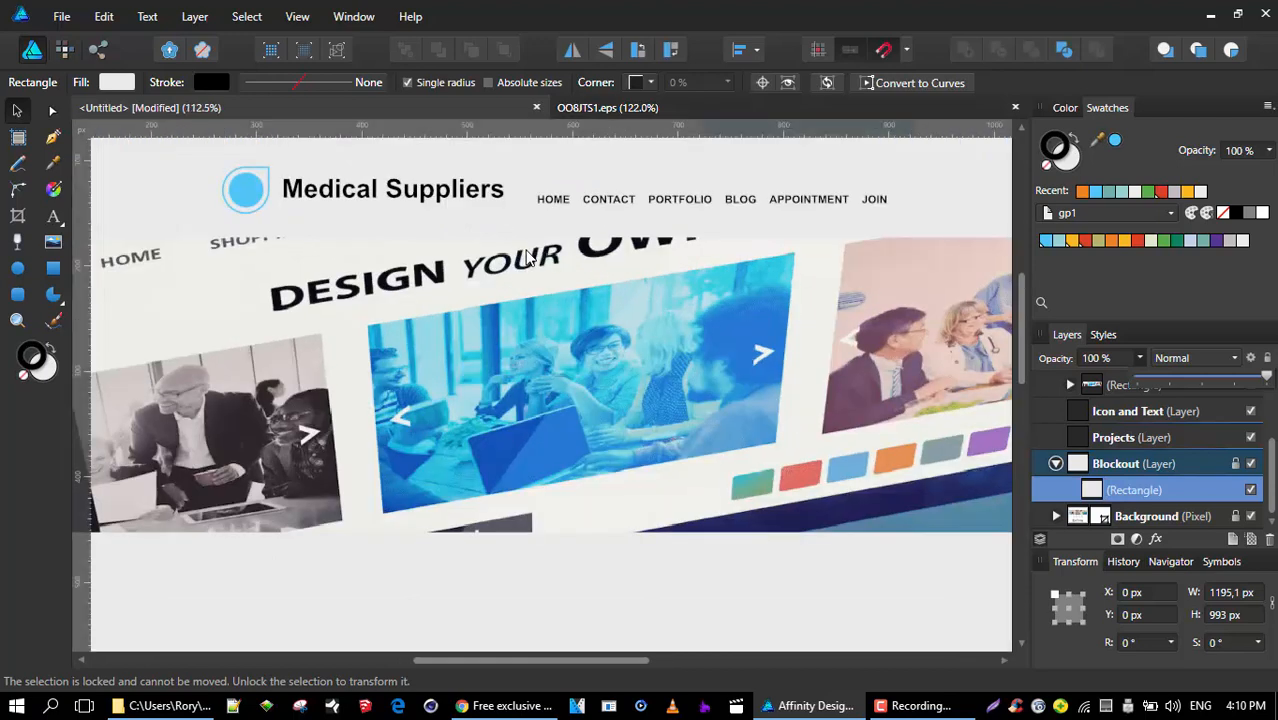
{"action": "scroll", "coordinate": [525, 252], "scroll_direction": "down", "scroll_amount": 3}
{"action": "scroll", "coordinate": [470, 255], "scroll_direction": "up", "scroll_amount": 1}
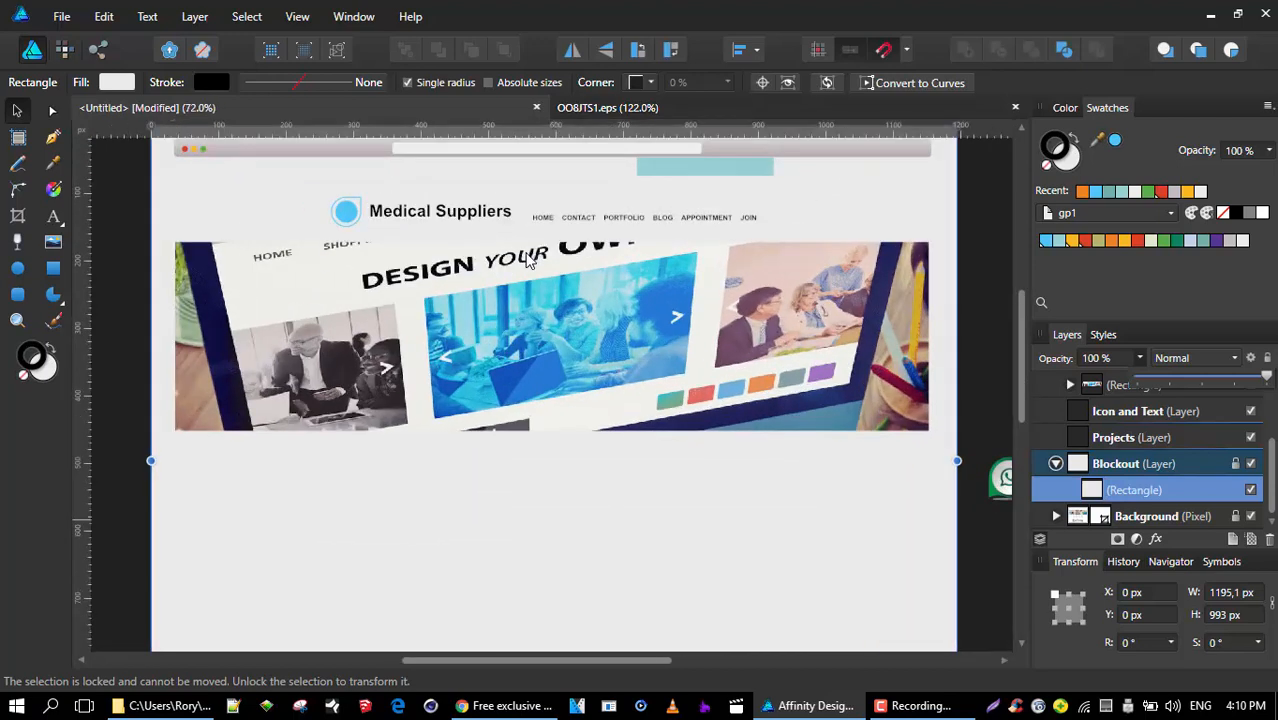
{"action": "scroll", "coordinate": [470, 255], "scroll_direction": "down", "scroll_amount": 1}
{"action": "scroll", "coordinate": [537, 165], "scroll_direction": "up", "scroll_amount": 1}
{"action": "scroll", "coordinate": [537, 171], "scroll_direction": "down", "scroll_amount": 2}
{"action": "scroll", "coordinate": [537, 171], "scroll_direction": "up", "scroll_amount": 1}
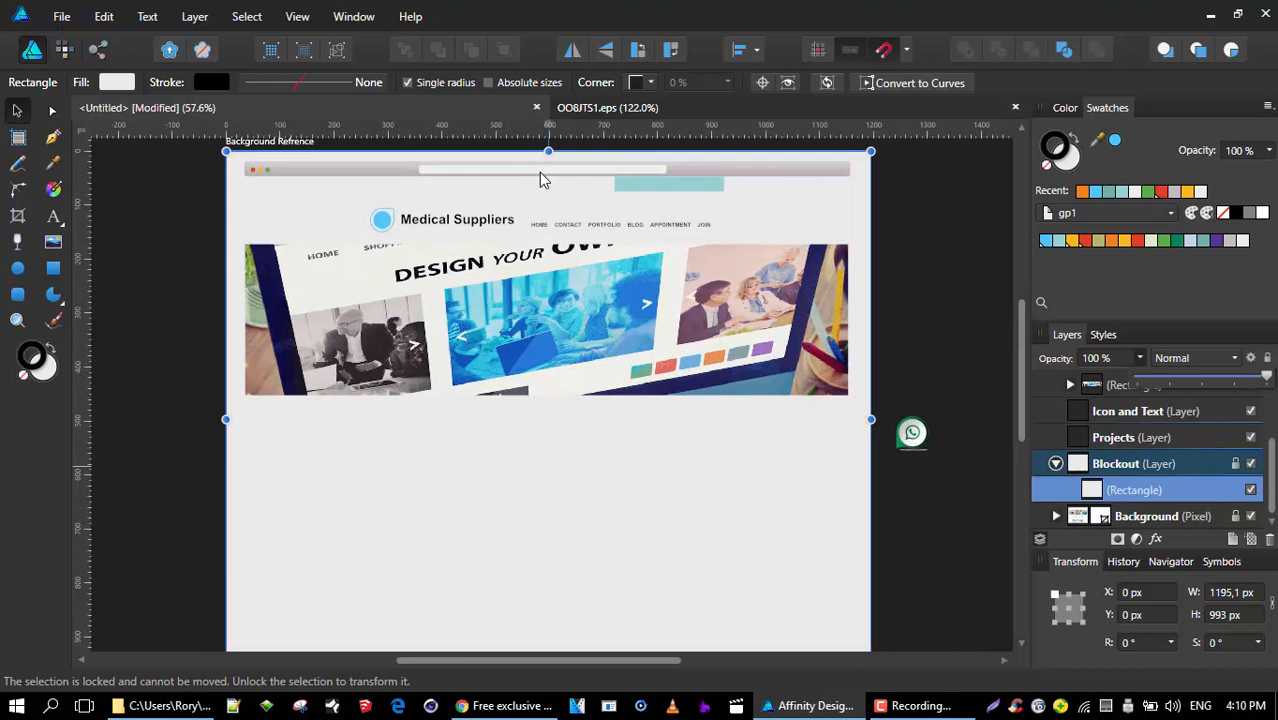
{"action": "left_click", "coordinate": [942, 264]}
{"action": "scroll", "coordinate": [717, 260], "scroll_direction": "up", "scroll_amount": 1}
{"action": "scroll", "coordinate": [717, 260], "scroll_direction": "down", "scroll_amount": 1}
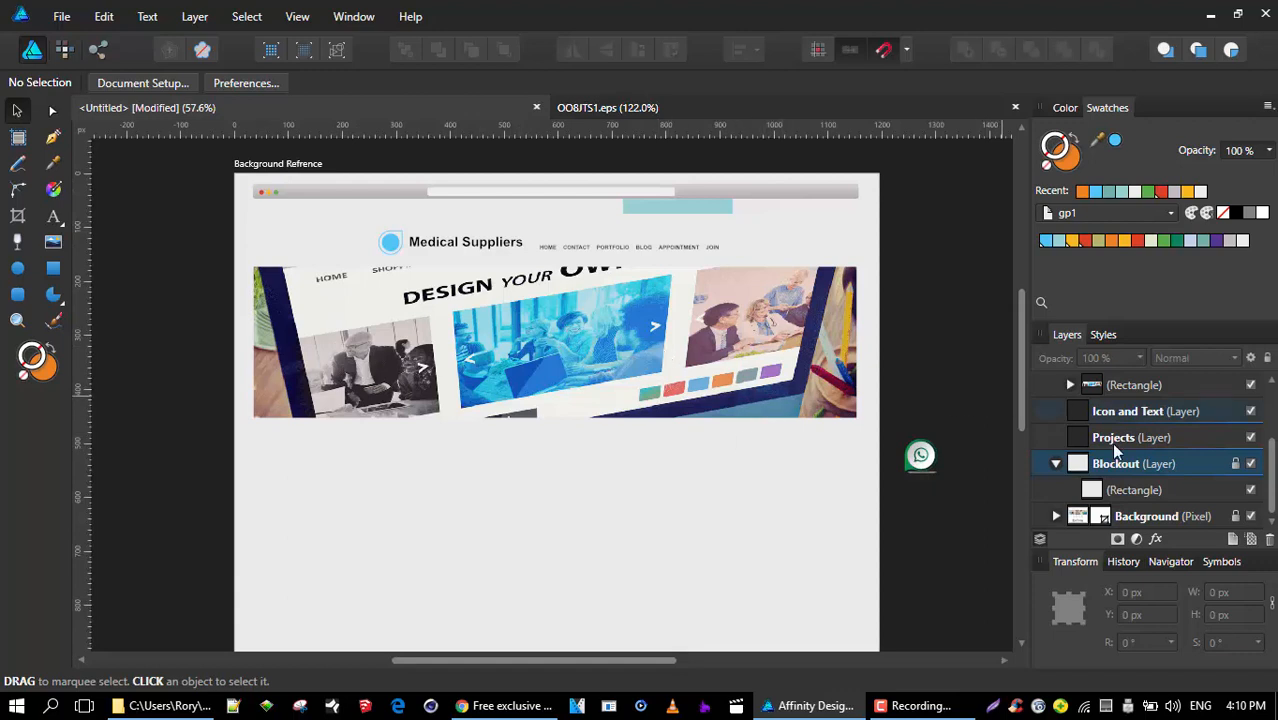
- Set the opacity of the Blockout layer's rectangle to 0% to reveal the reference image
{"action": "left_click", "coordinate": [1147, 489]}
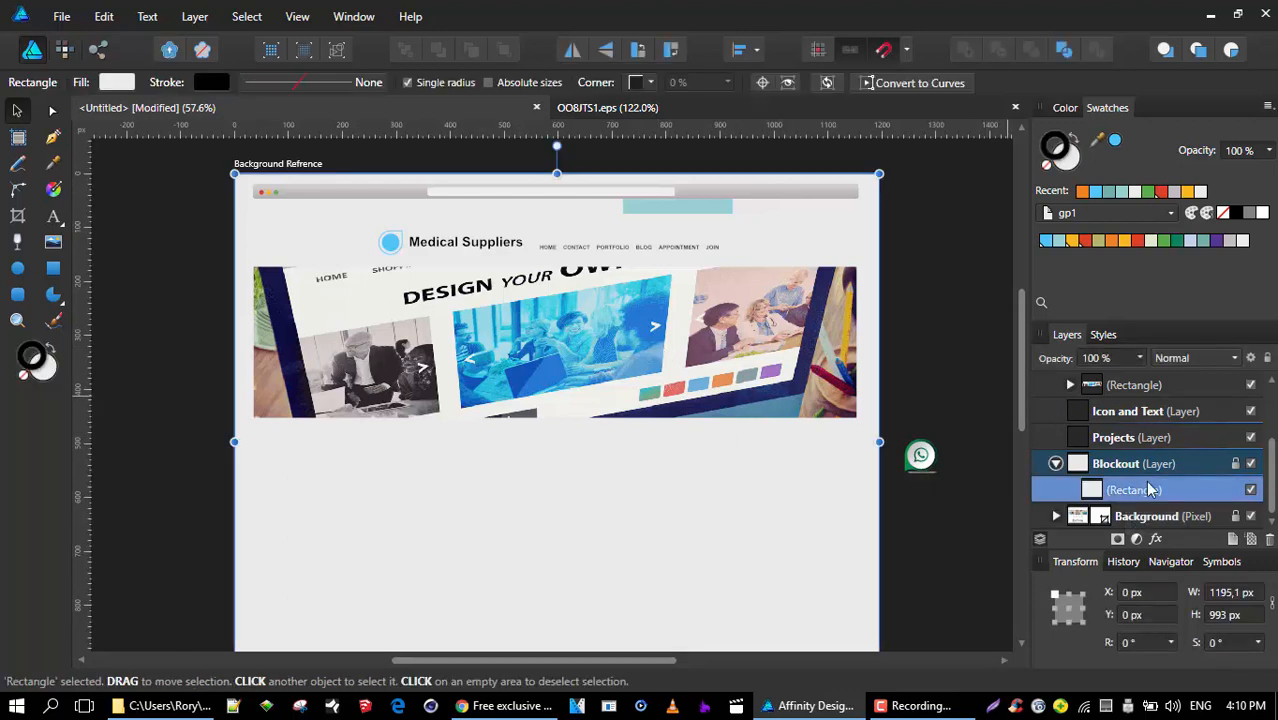
{"action": "left_click", "coordinate": [1140, 360]}
{"action": "left_click_drag", "start_coordinate": [1141, 366], "coordinate": [961, 391]}
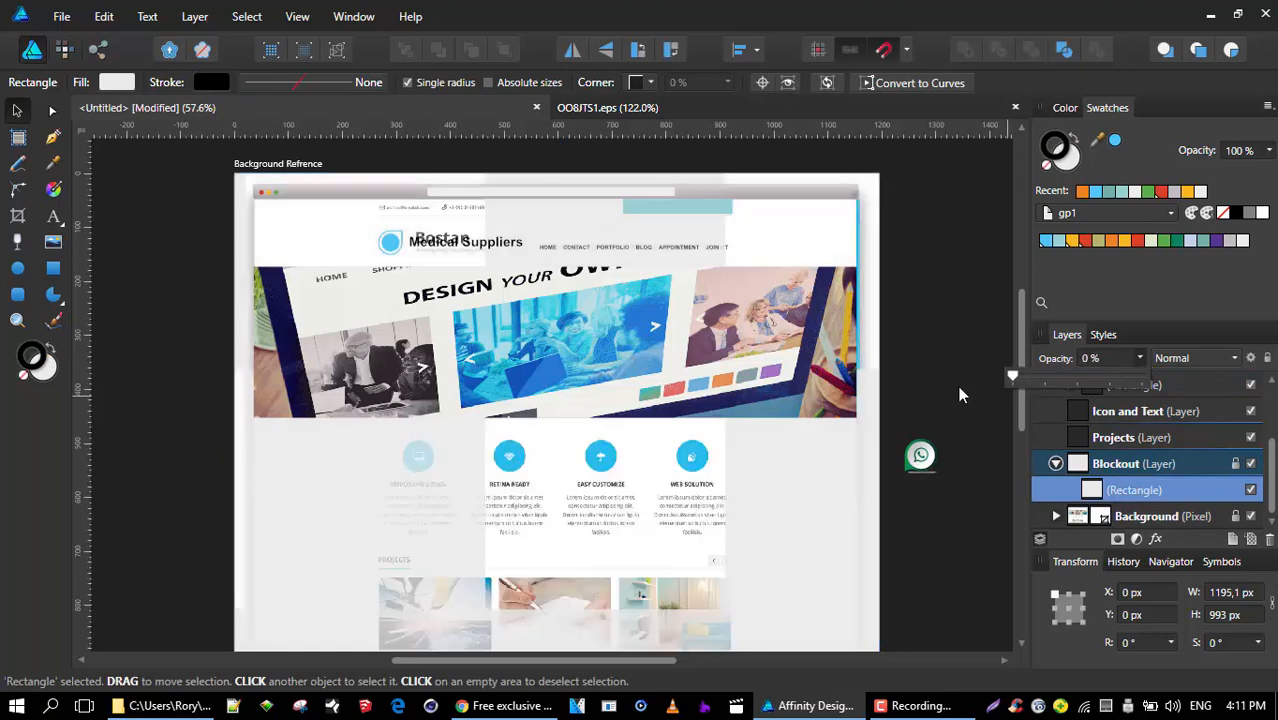
- Examine the reference's row of blue icons with text and the Projects section below the banner
{"action": "scroll", "coordinate": [640, 422], "scroll_direction": "down", "scroll_amount": 2}
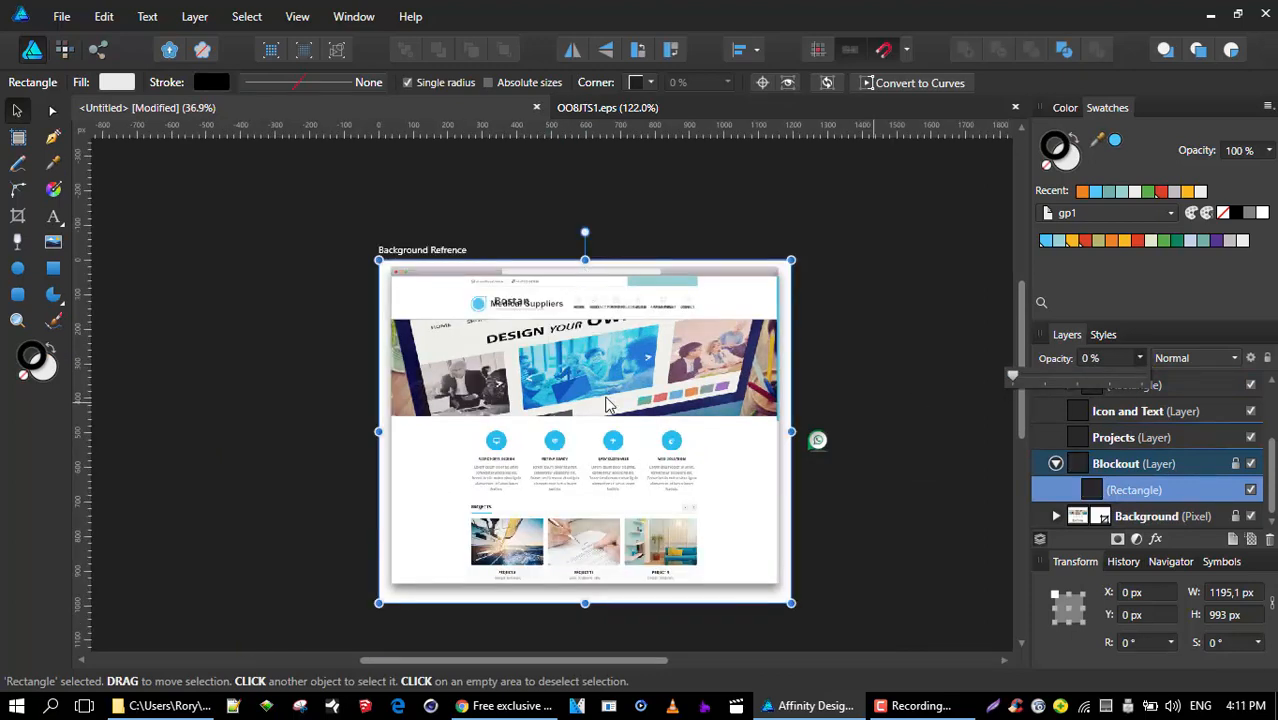
{"action": "scroll", "coordinate": [641, 593], "scroll_direction": "up", "scroll_amount": 4}
{"action": "scroll", "coordinate": [642, 556], "scroll_direction": "down", "scroll_amount": 1}
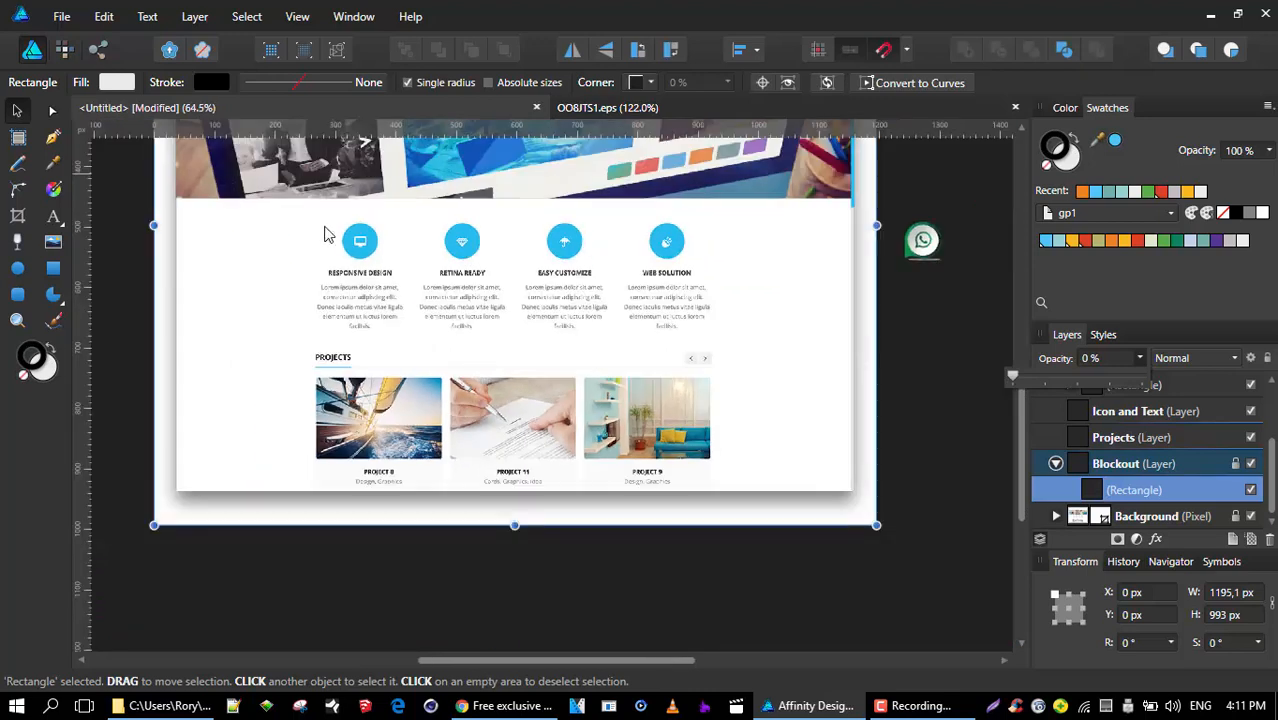
{"action": "scroll", "coordinate": [337, 239], "scroll_direction": "up", "scroll_amount": 1}
{"action": "scroll", "coordinate": [470, 295], "scroll_direction": "down", "scroll_amount": 5}
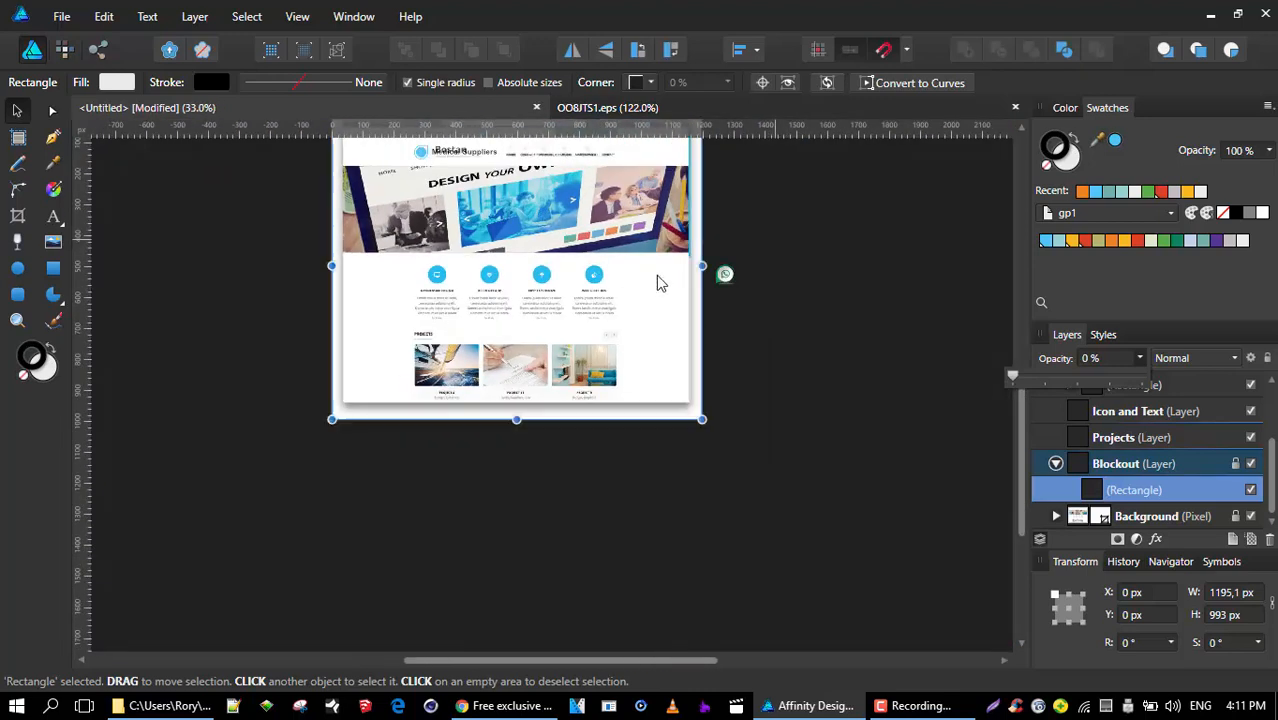
{"action": "scroll", "coordinate": [445, 278], "scroll_direction": "up", "scroll_amount": 3}
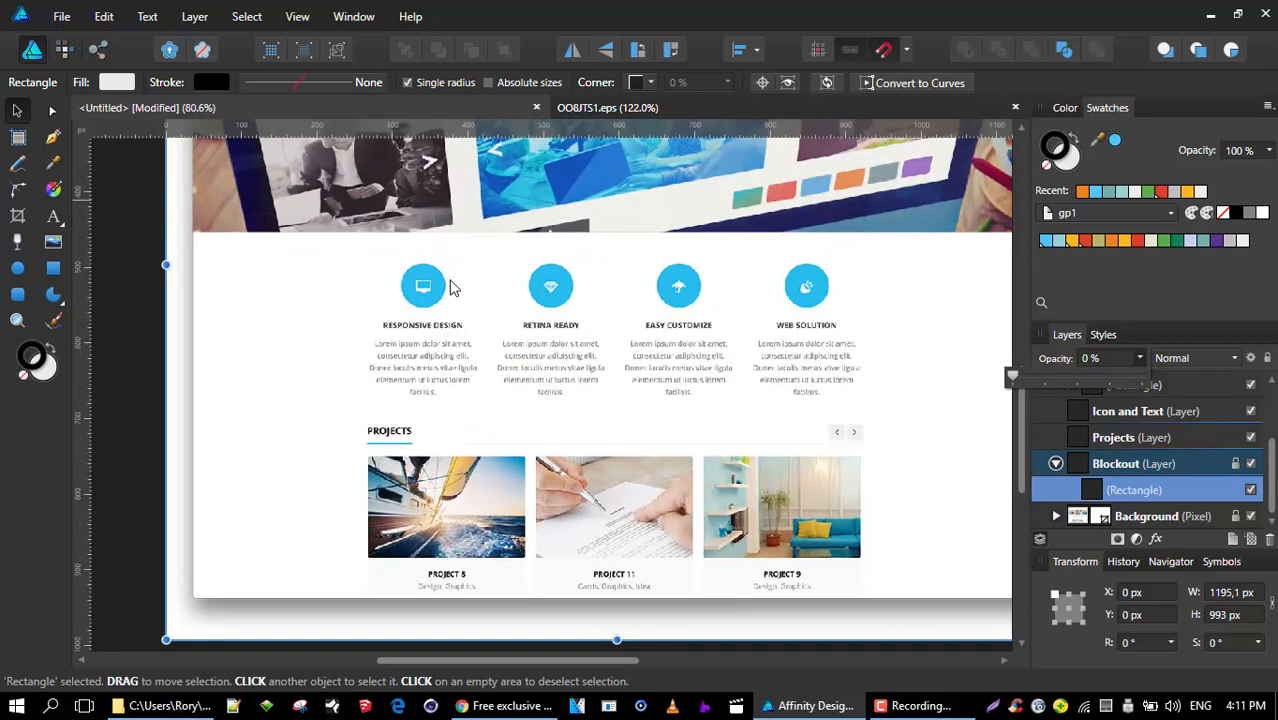
- On the Icon and Text layer, create an orange circle about 63 px wide over the blue Responsive Design icon
{"action": "scroll", "coordinate": [430, 300], "scroll_direction": "up", "scroll_amount": 1}
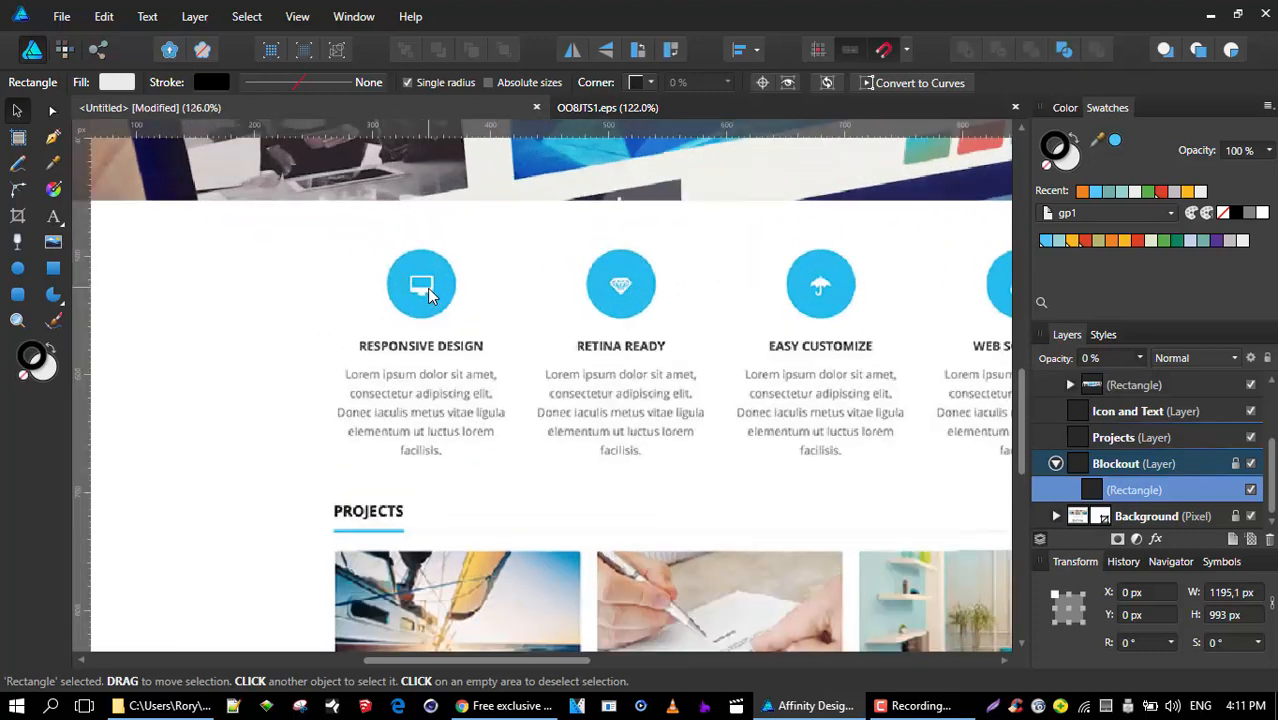
{"action": "left_click", "coordinate": [1144, 410]}
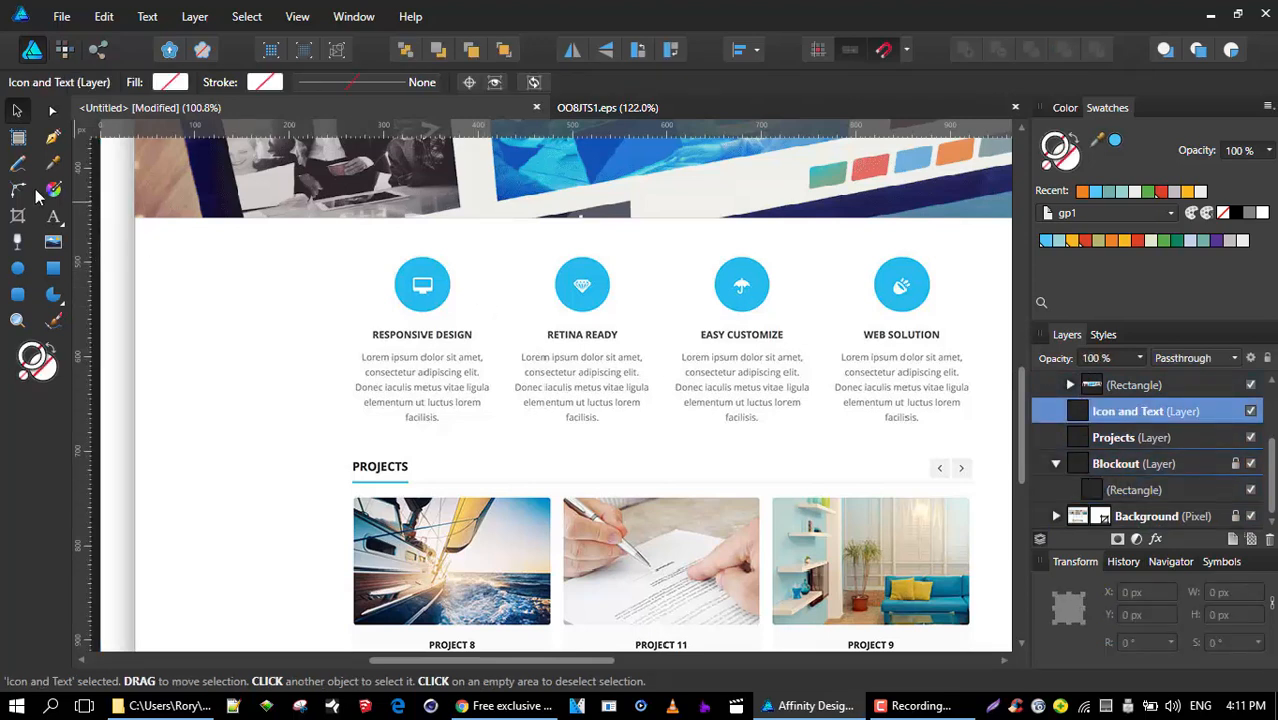
{"action": "left_click", "coordinate": [17, 267]}
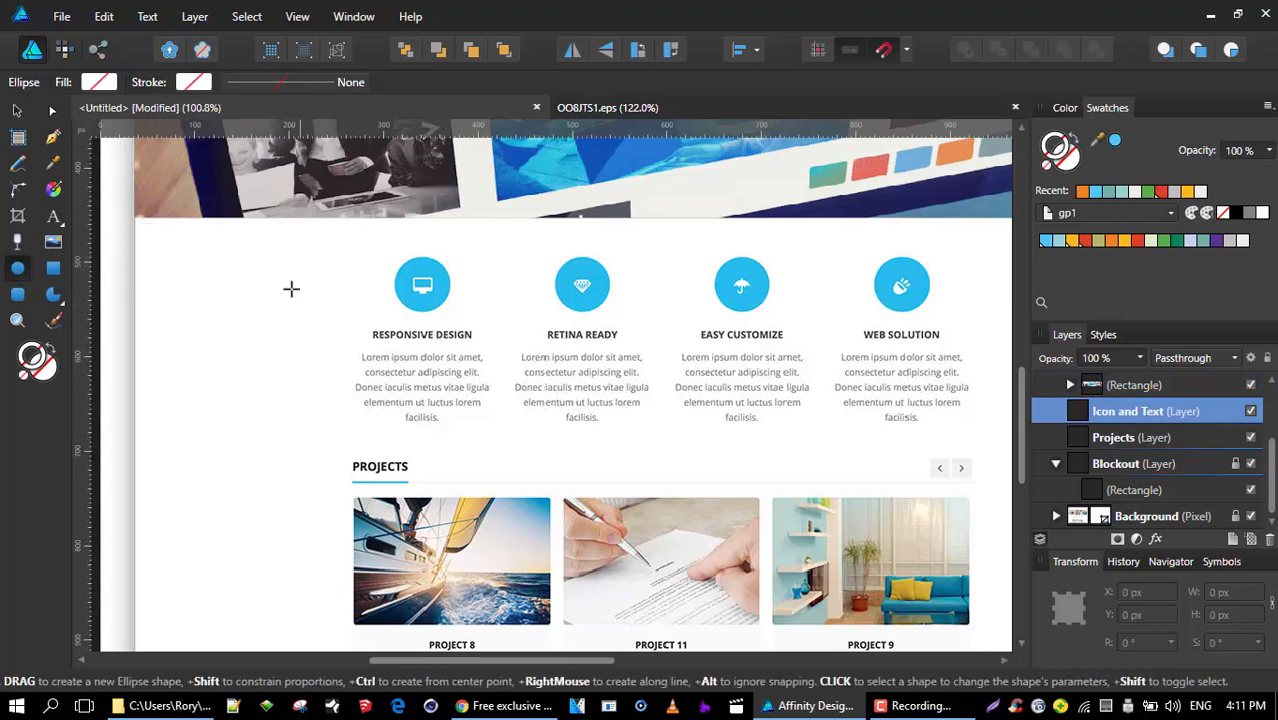
{"action": "left_click_drag", "start_coordinate": [384, 265], "coordinate": [419, 290]}
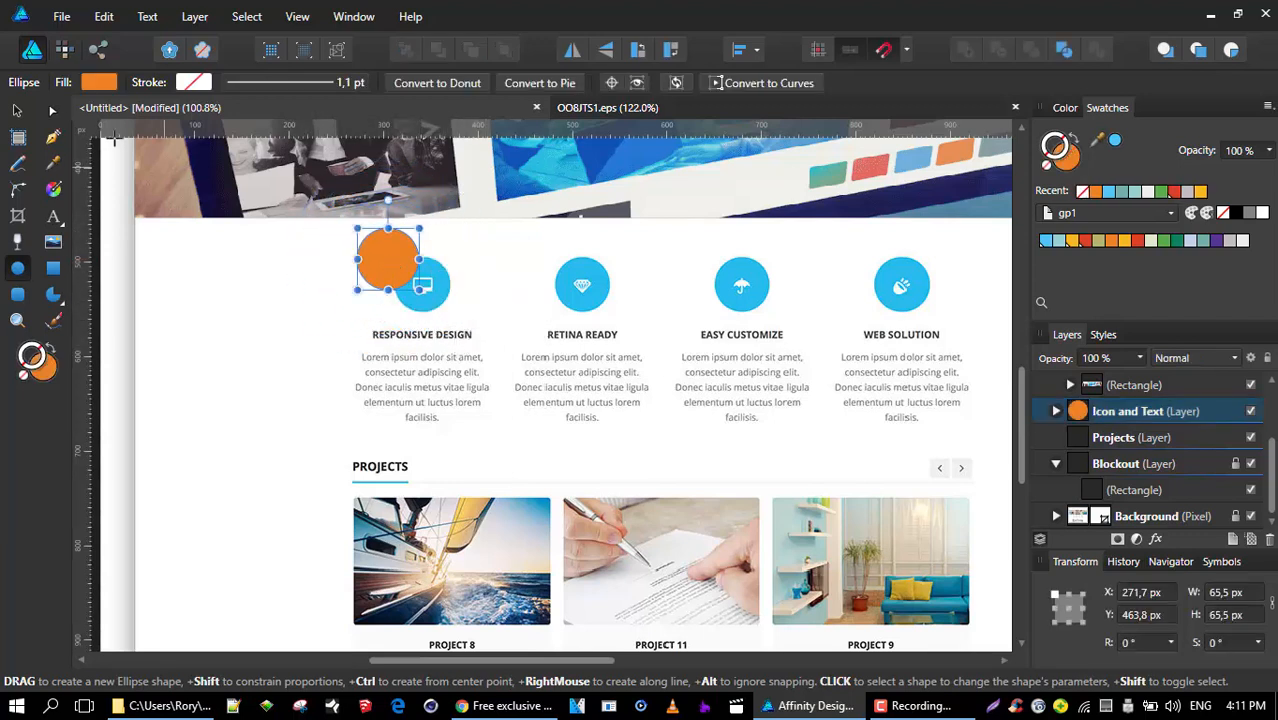
{"action": "left_click", "coordinate": [18, 111]}
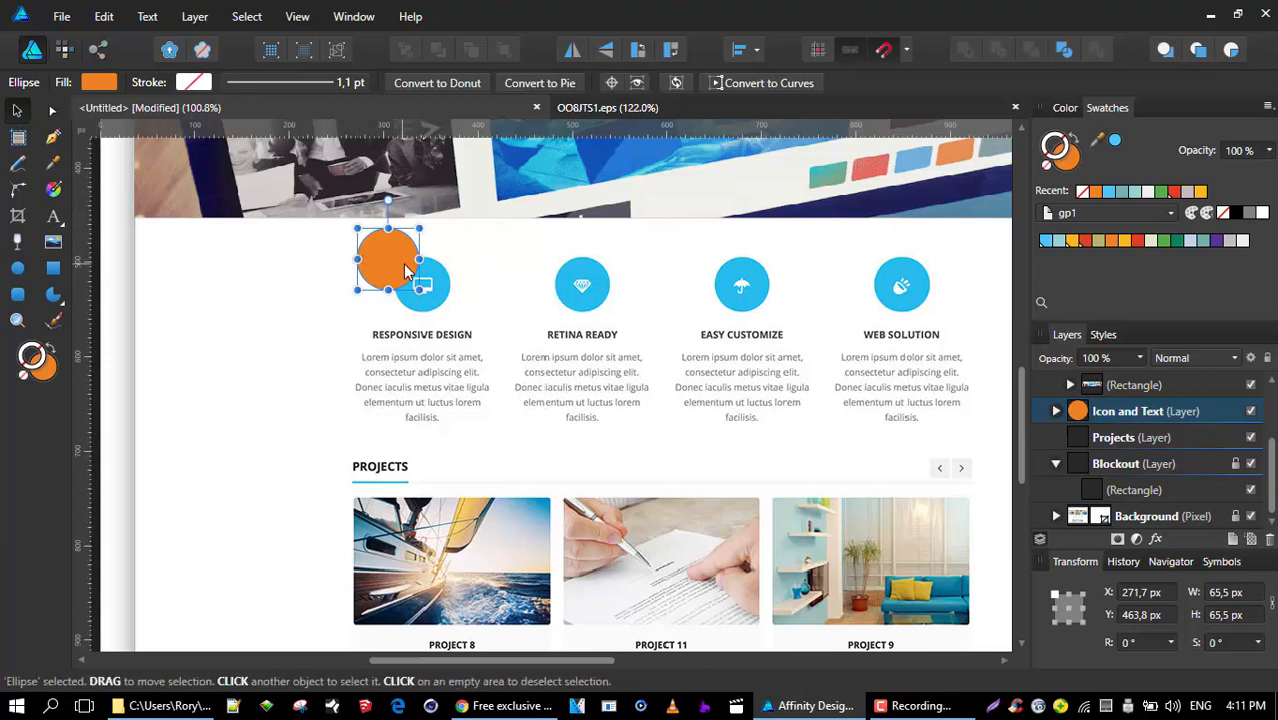
{"action": "left_click_drag", "start_coordinate": [393, 272], "coordinate": [453, 255]}
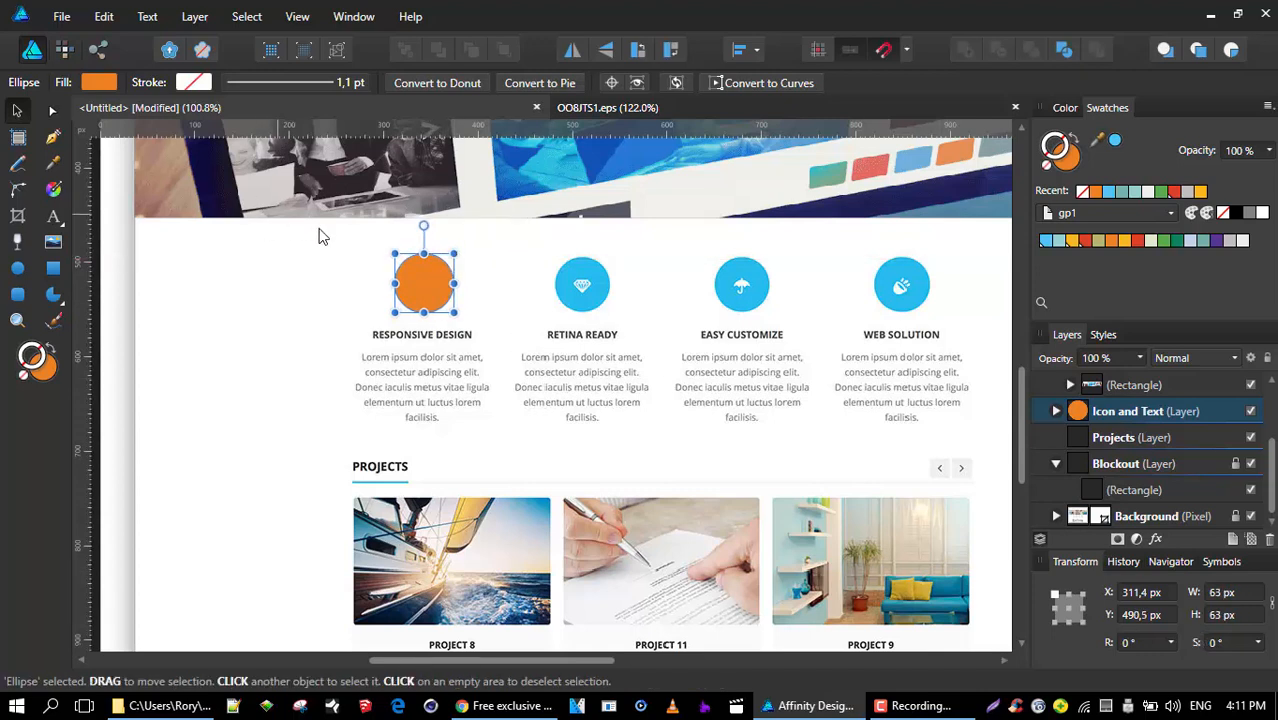
- Set the orange circle's width and height to 60 px and place it just beside the Responsive Design icon
{"action": "left_click", "coordinate": [1243, 597]}
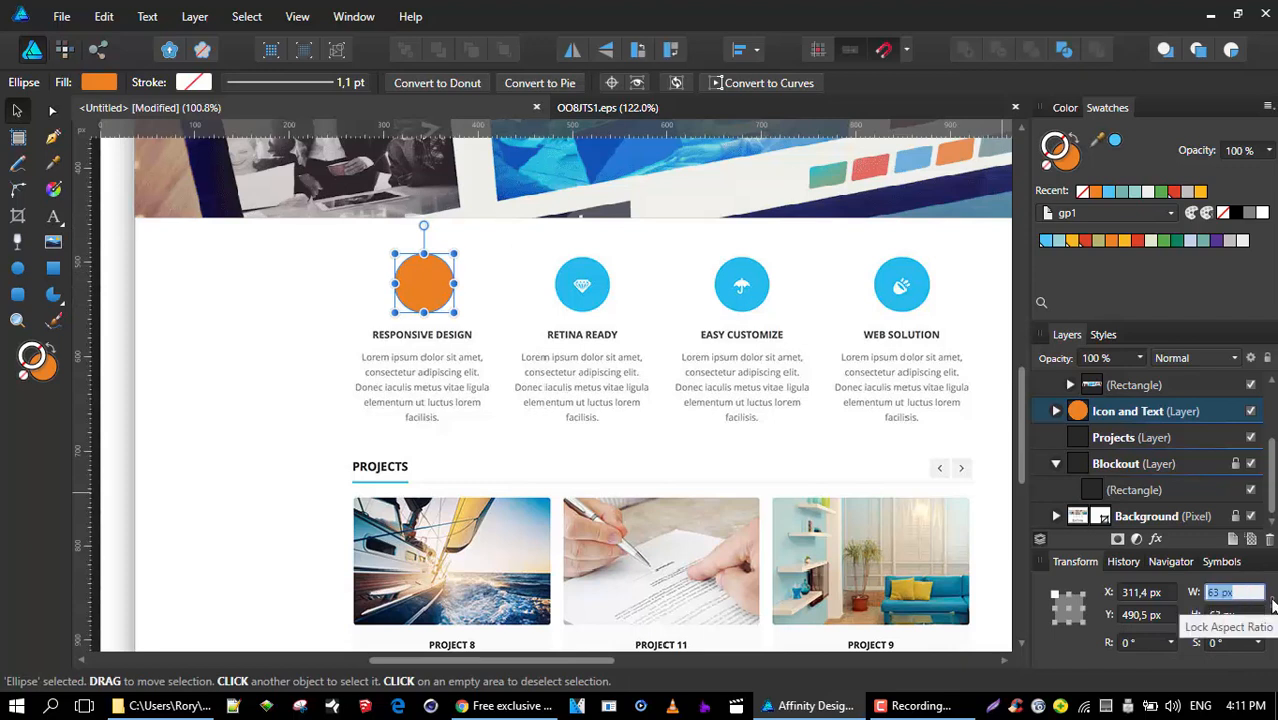
{"action": "type", "text": "60"}
{"action": "key", "text": "Return"}
{"action": "type", "text": "60"}
{"action": "key", "text": "Tab"}
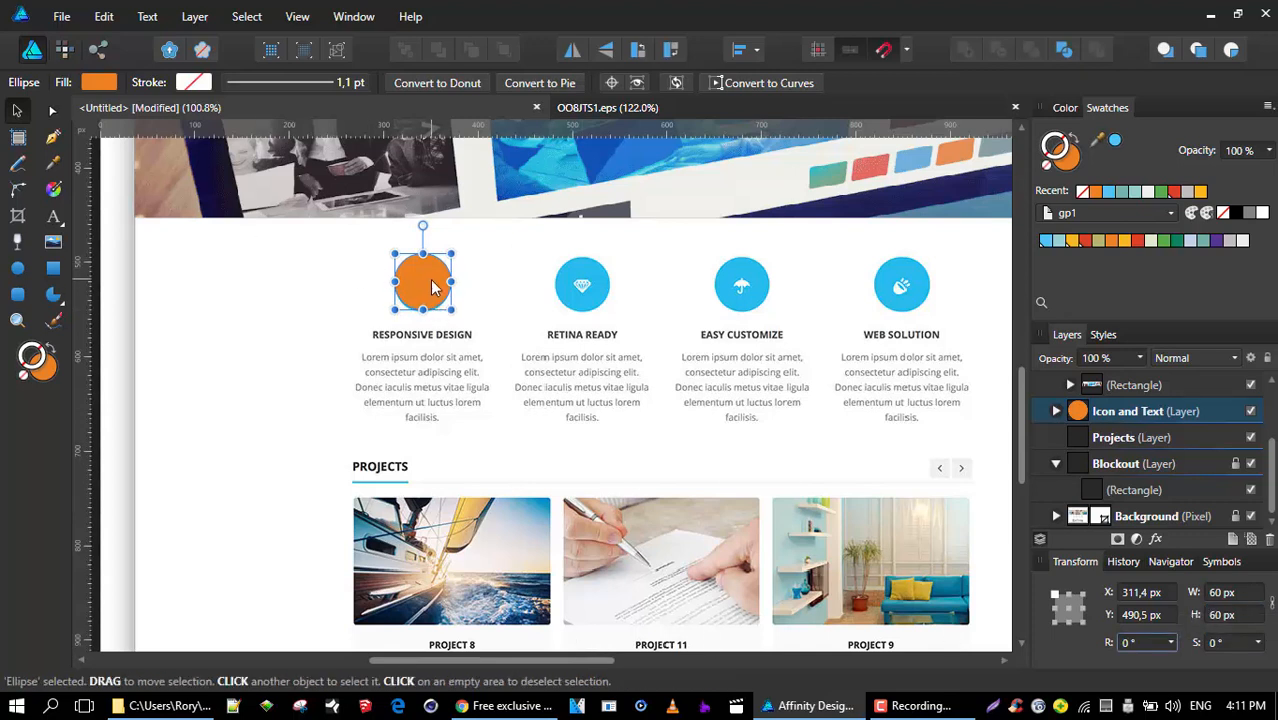
{"action": "left_click_drag", "start_coordinate": [431, 284], "coordinate": [341, 290]}
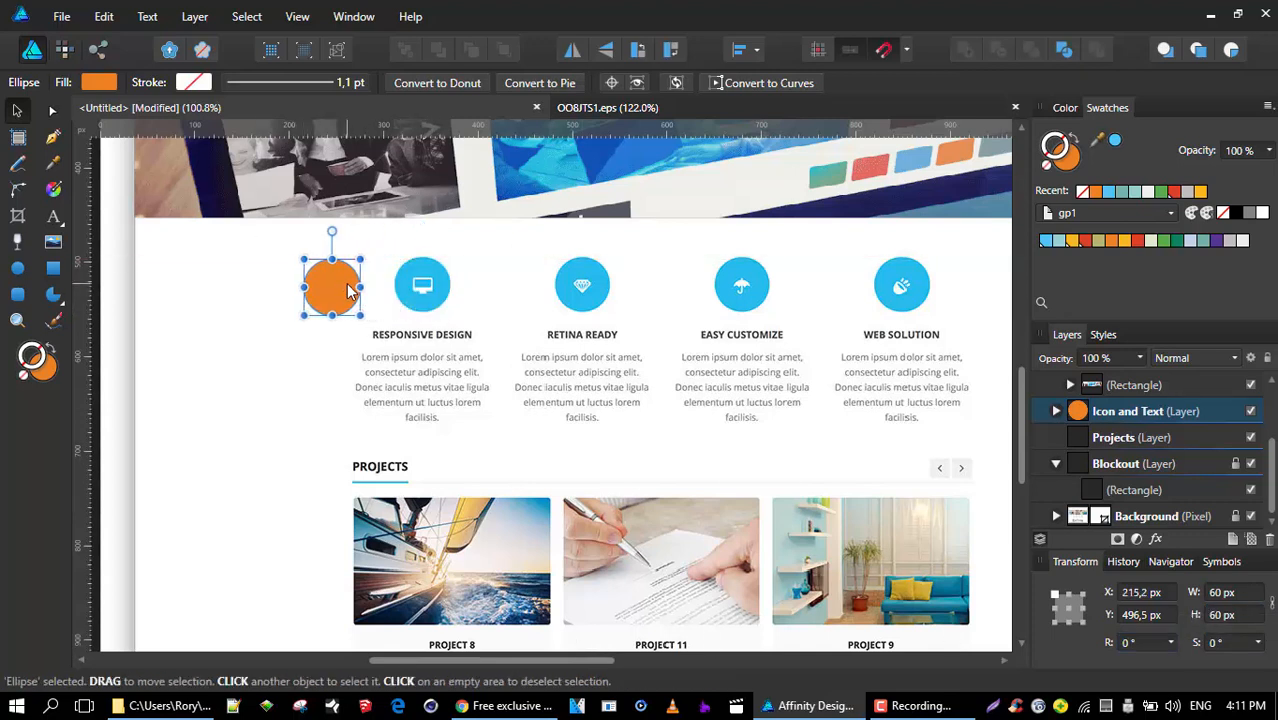
- Bring the WhatsApp icon from beside the artboard onto the orange circle and compare their sizes
{"action": "scroll", "coordinate": [686, 354], "scroll_direction": "down", "scroll_amount": 3}
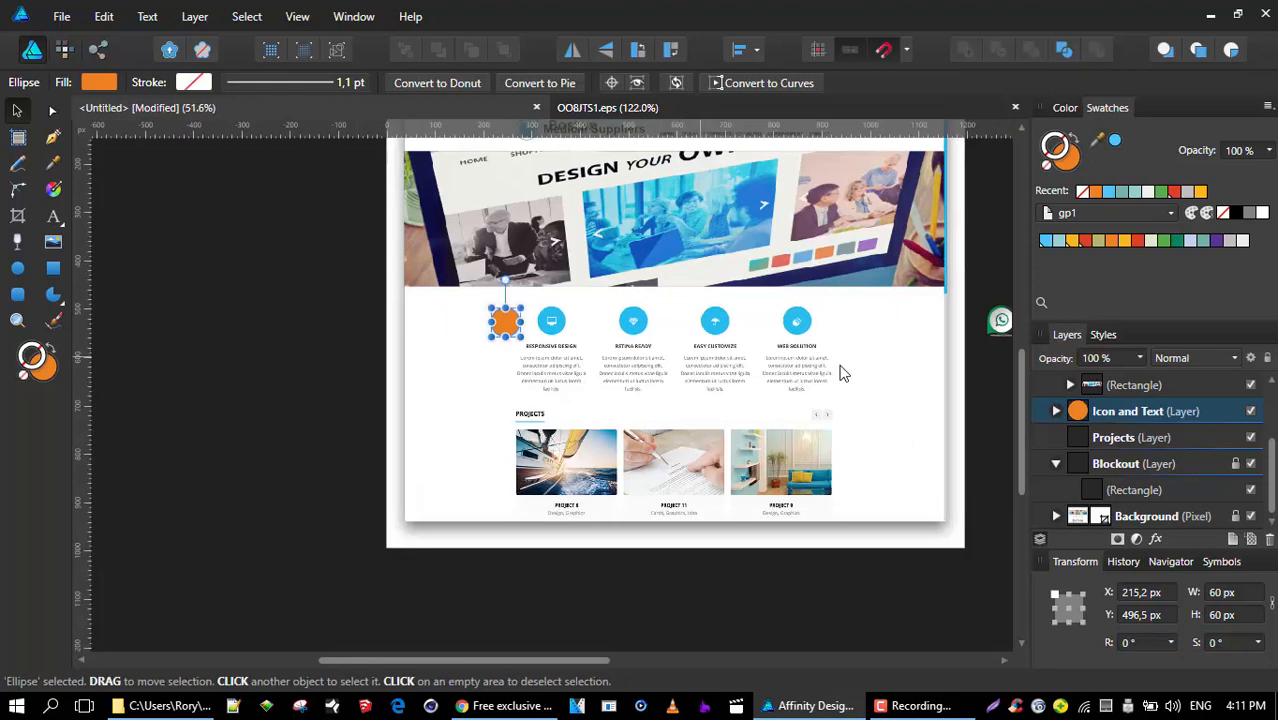
{"action": "left_click", "coordinate": [984, 297]}
{"action": "left_click_drag", "start_coordinate": [1000, 320], "coordinate": [512, 325]}
{"action": "scroll", "coordinate": [512, 325], "scroll_direction": "up", "scroll_amount": 10}
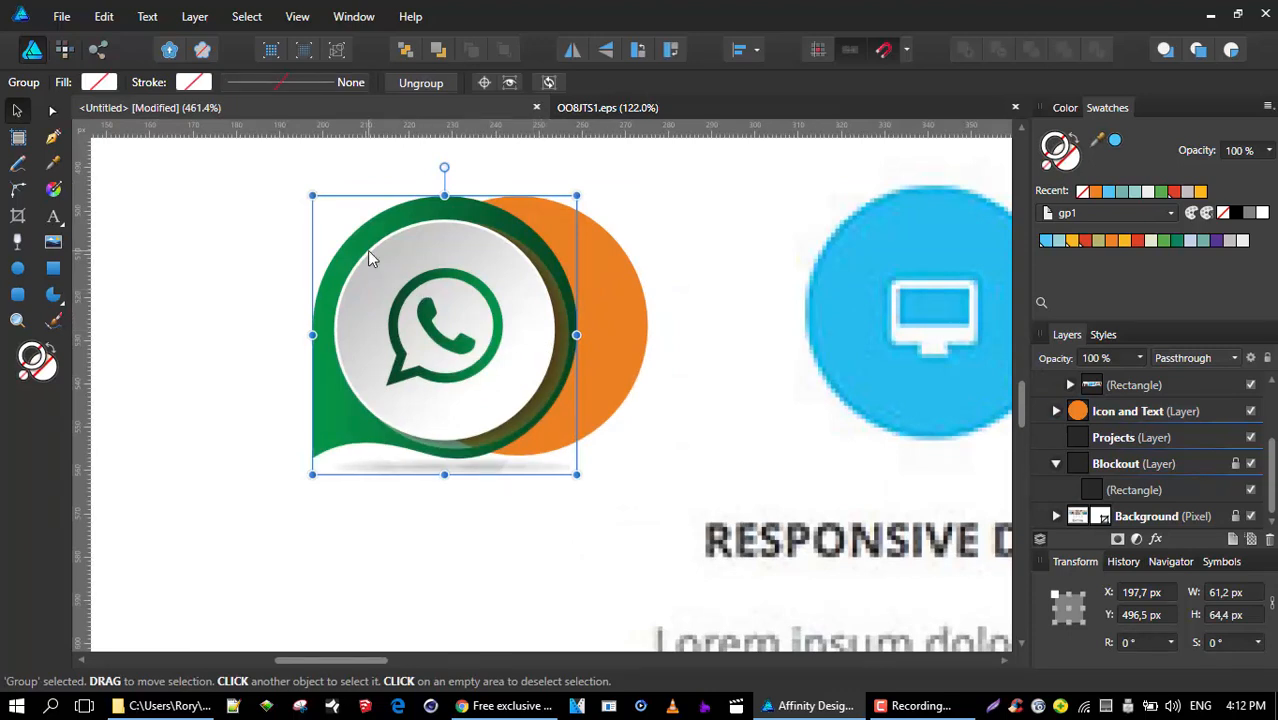
{"action": "scroll", "coordinate": [513, 305], "scroll_direction": "down", "scroll_amount": 4}
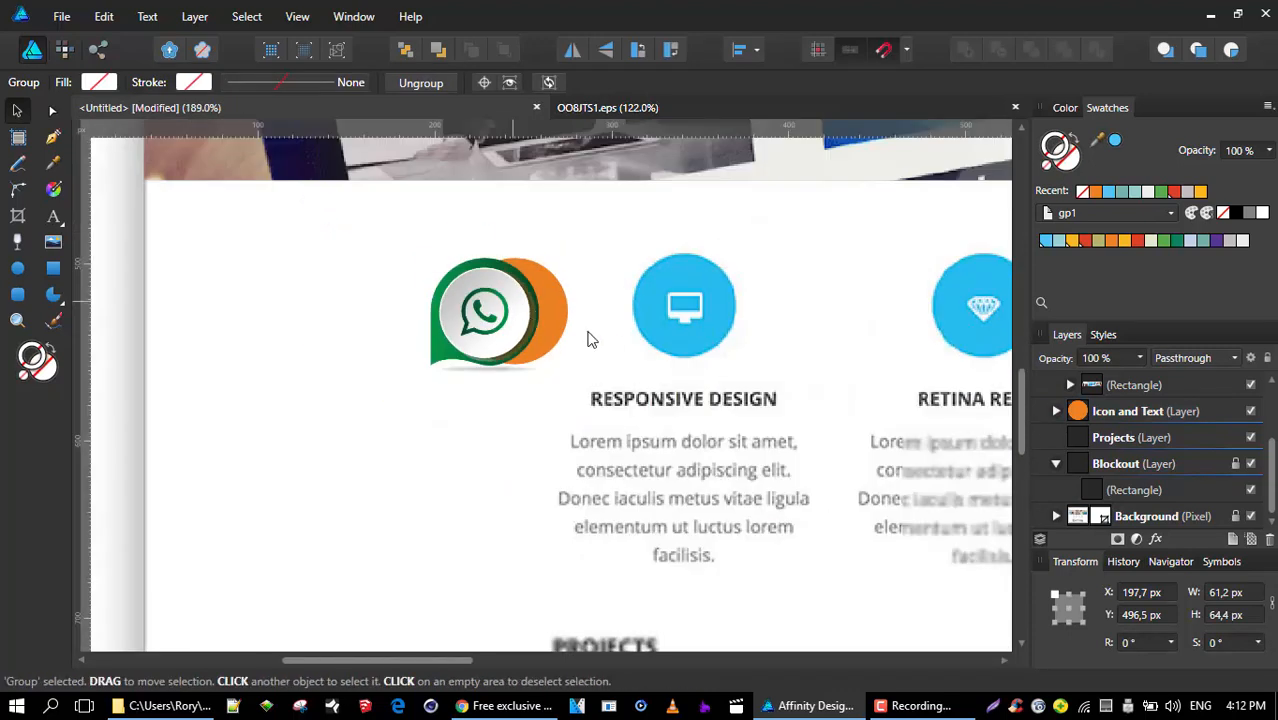
- Delete the orange circle and place the WhatsApp icon over the blue Responsive Design icon
{"action": "double_click", "coordinate": [557, 318]}
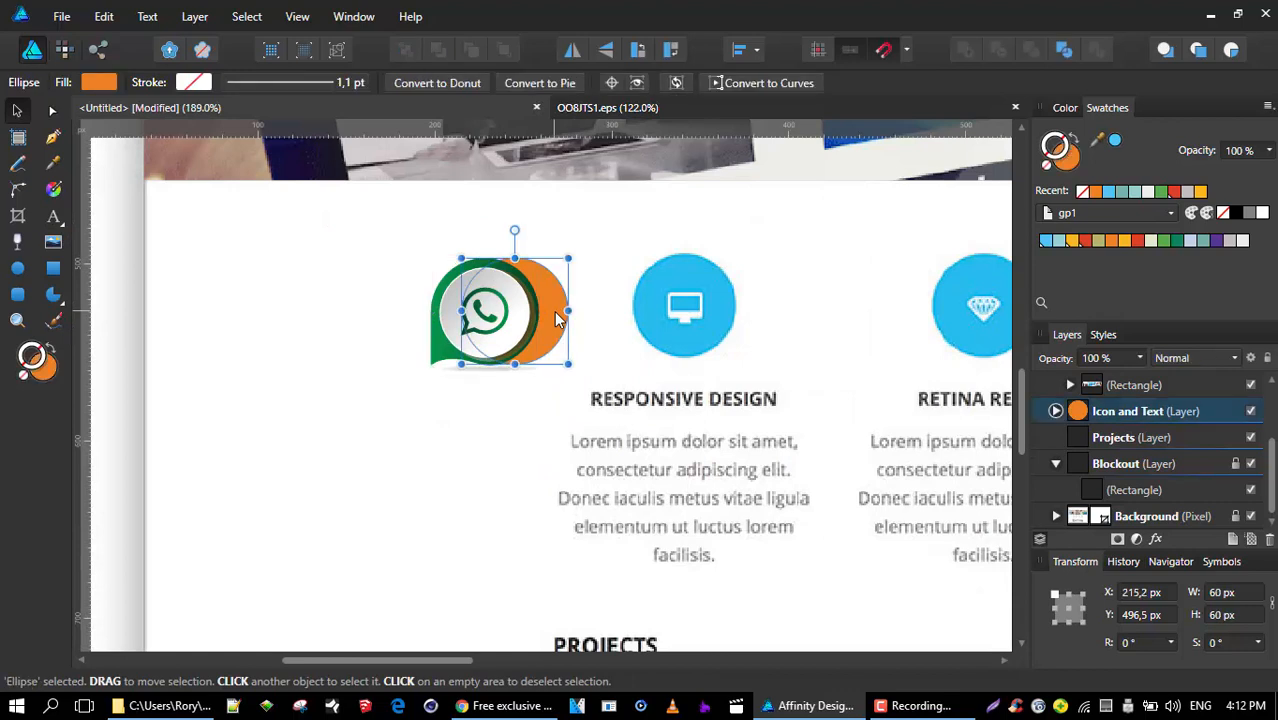
{"action": "key", "text": "Delete"}
{"action": "left_click", "coordinate": [505, 298]}
{"action": "left_click_drag", "start_coordinate": [489, 311], "coordinate": [384, 291]}
{"action": "scroll", "coordinate": [687, 306], "scroll_direction": "down", "scroll_amount": 2}
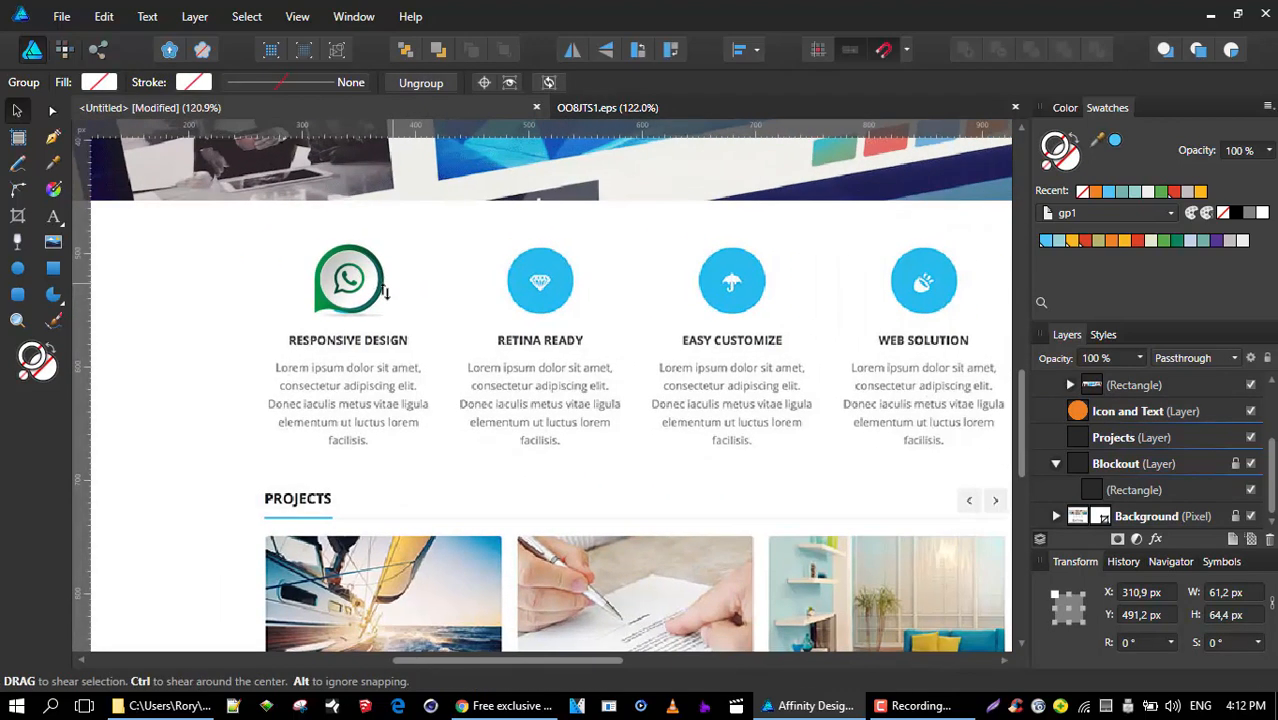
- Duplicate the WhatsApp icon over the Retina Ready, Easy Customize and Web Solution icons
{"action": "scroll", "coordinate": [384, 291], "scroll_direction": "down", "scroll_amount": 1}
{"action": "left_click", "coordinate": [503, 300]}
{"action": "left_click_drag", "start_coordinate": [505, 297], "coordinate": [503, 286]}
{"action": "left_click_drag", "start_coordinate": [618, 279], "coordinate": [650, 284]}
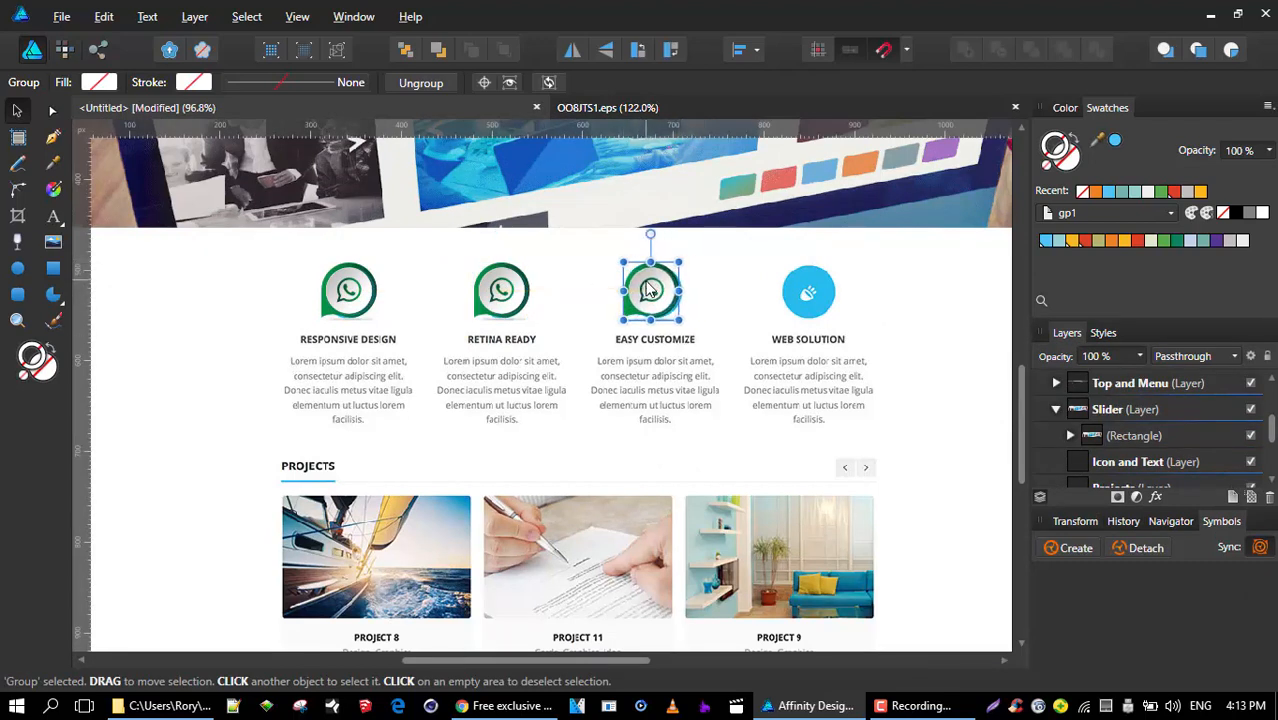
{"action": "left_click_drag", "start_coordinate": [651, 290], "coordinate": [810, 291]}
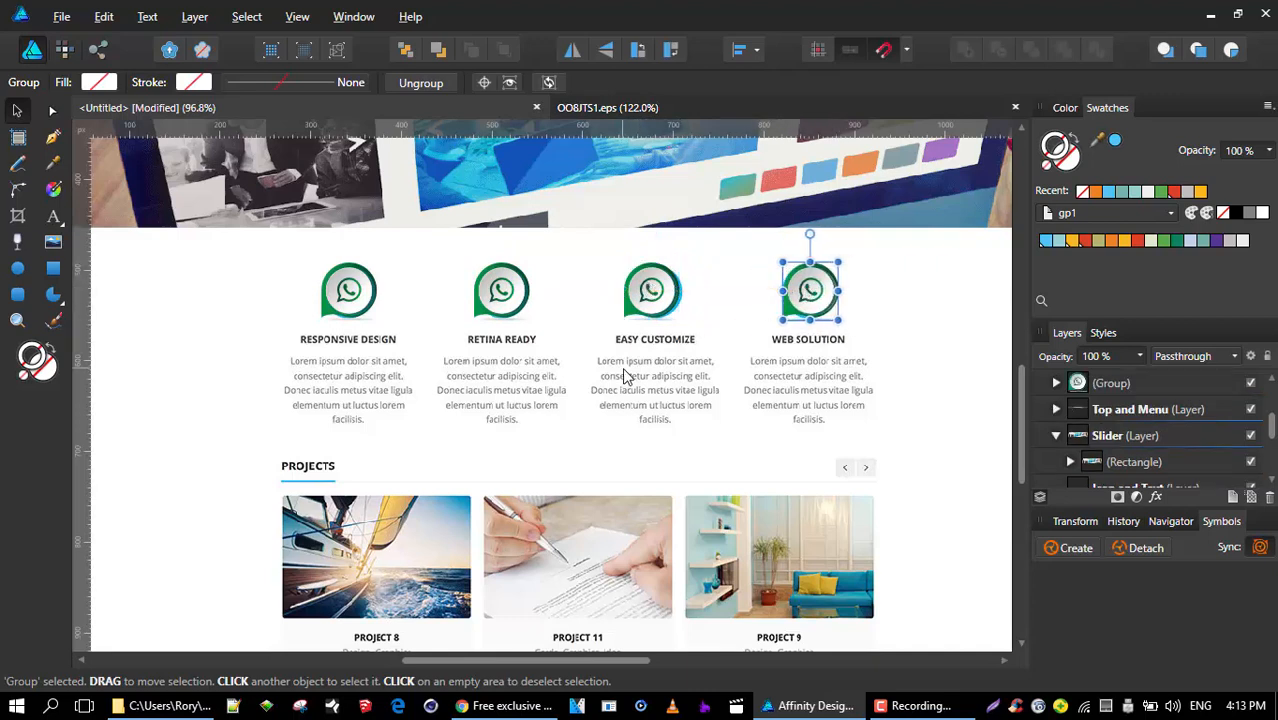
- Reposition the WhatsApp icon above Easy Customize so it covers the reference's blue circle
{"action": "scroll", "coordinate": [465, 288], "scroll_direction": "up", "scroll_amount": 2}
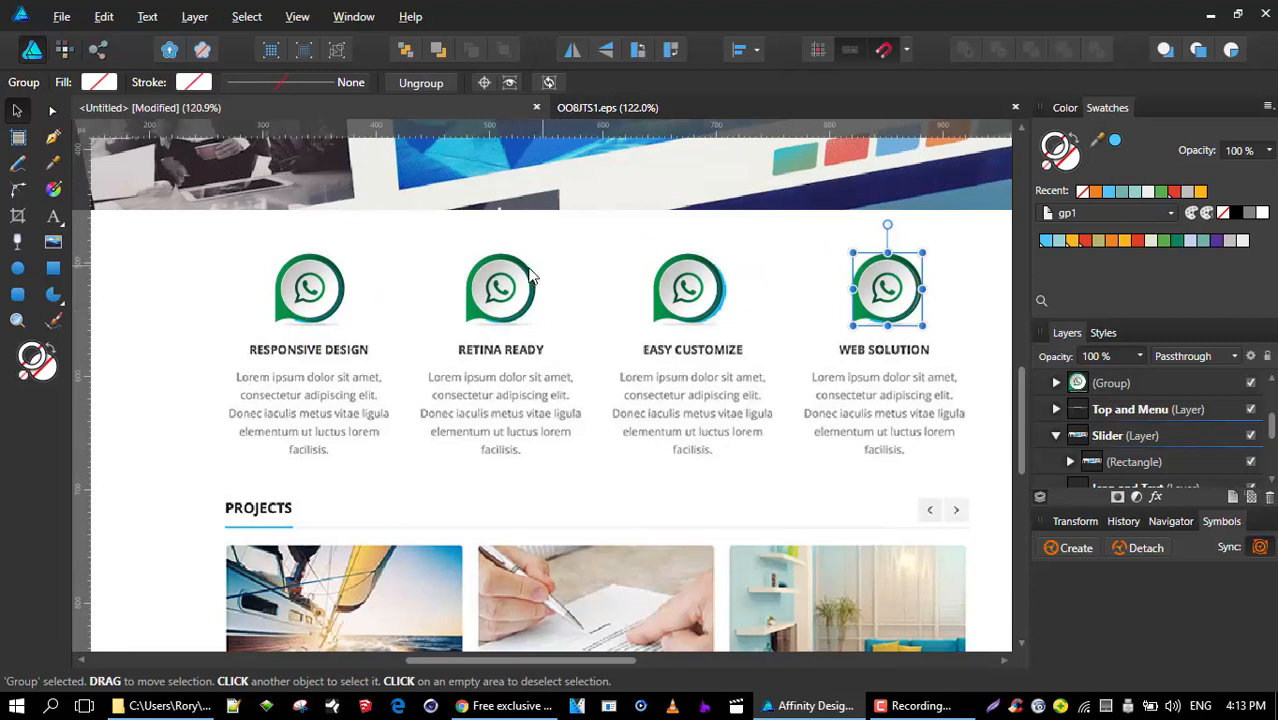
{"action": "left_click", "coordinate": [680, 292]}
{"action": "left_click_drag", "start_coordinate": [680, 292], "coordinate": [658, 238]}
{"action": "scroll", "coordinate": [692, 274], "scroll_direction": "down", "scroll_amount": 2}
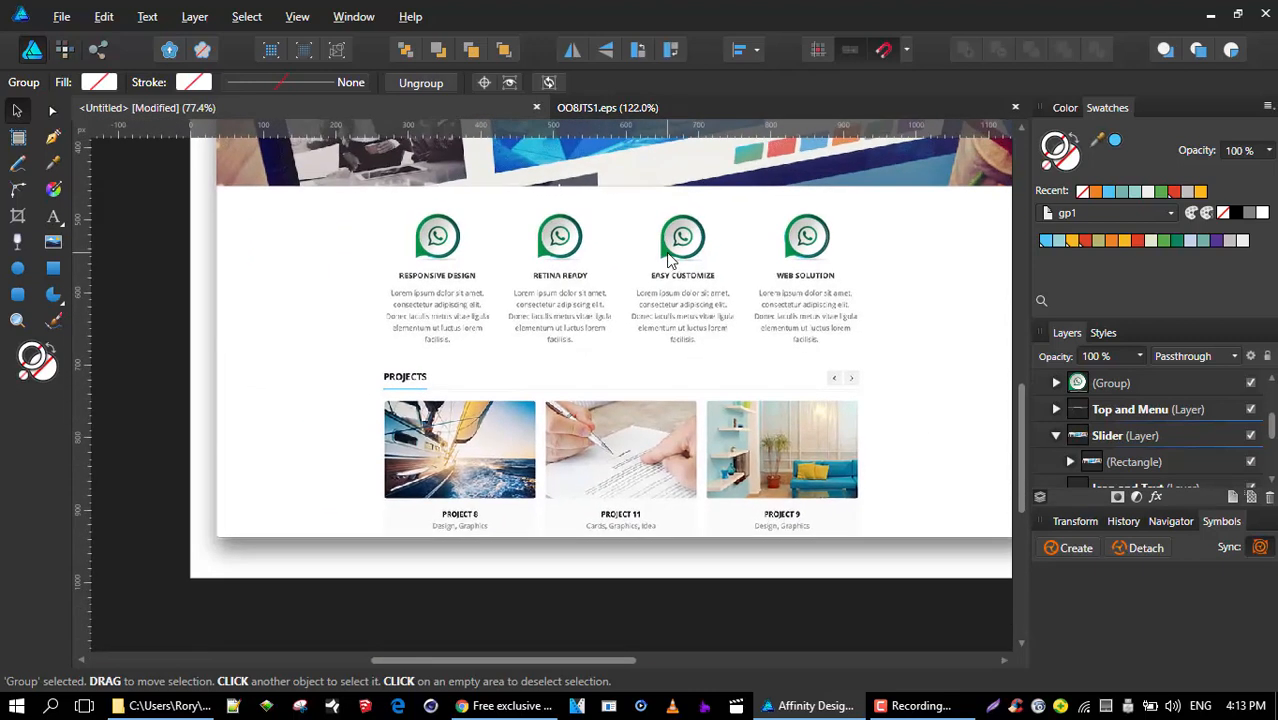
{"action": "scroll", "coordinate": [391, 321], "scroll_direction": "up", "scroll_amount": 2}
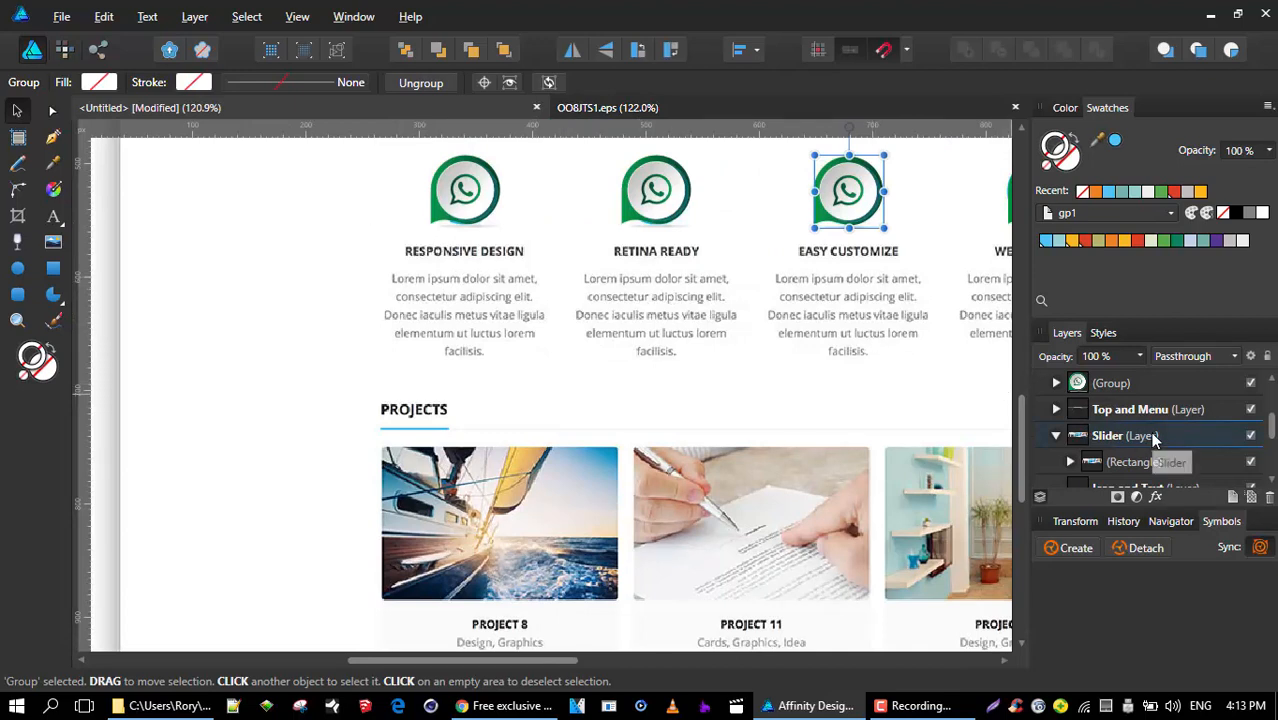
- Collapse the Blockout layer and locate the Responsive Design icon's group in the layer list
{"action": "scroll", "coordinate": [1143, 443], "scroll_direction": "down", "scroll_amount": 5}
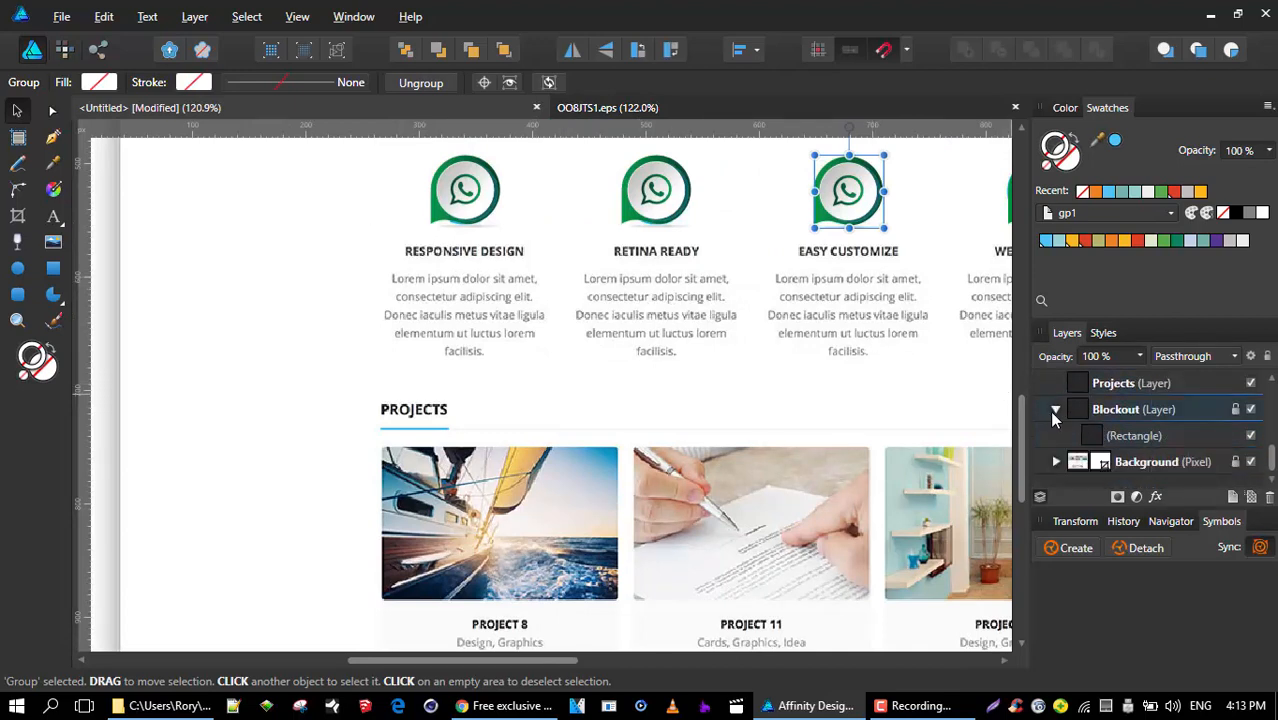
{"action": "left_click", "coordinate": [1055, 410]}
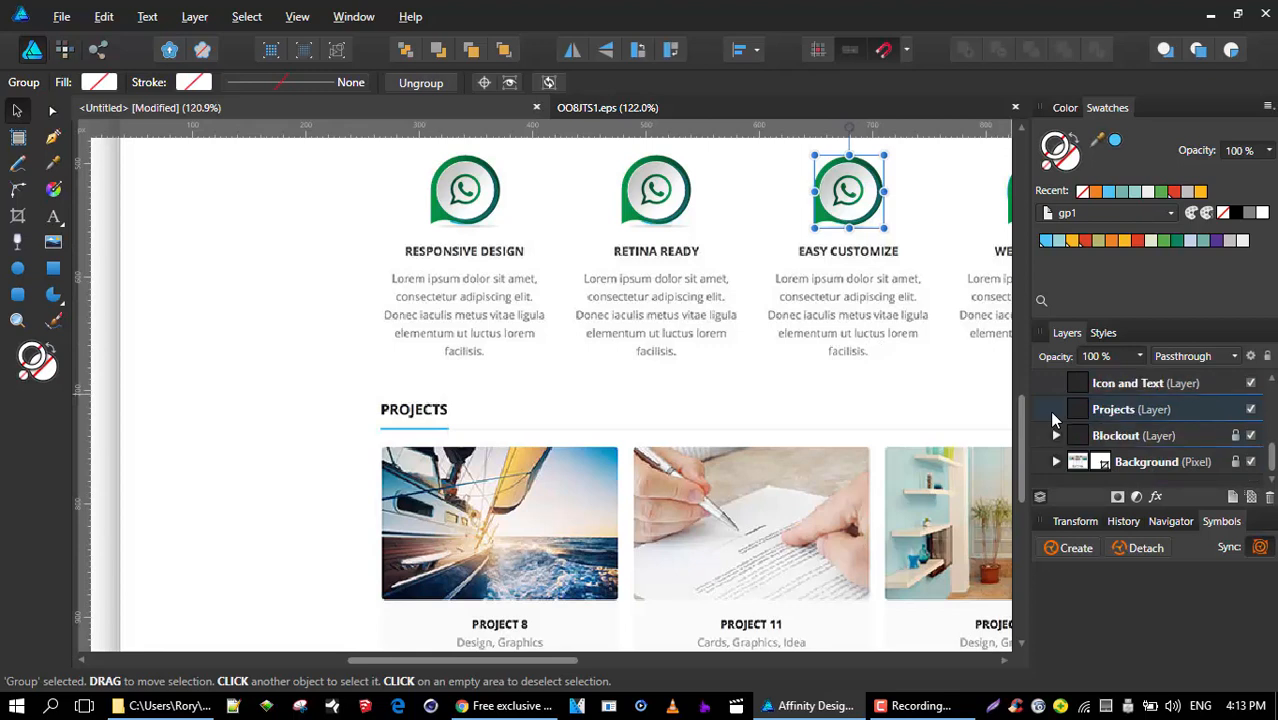
{"action": "left_click", "coordinate": [445, 197]}
{"action": "right_click", "coordinate": [460, 190]}
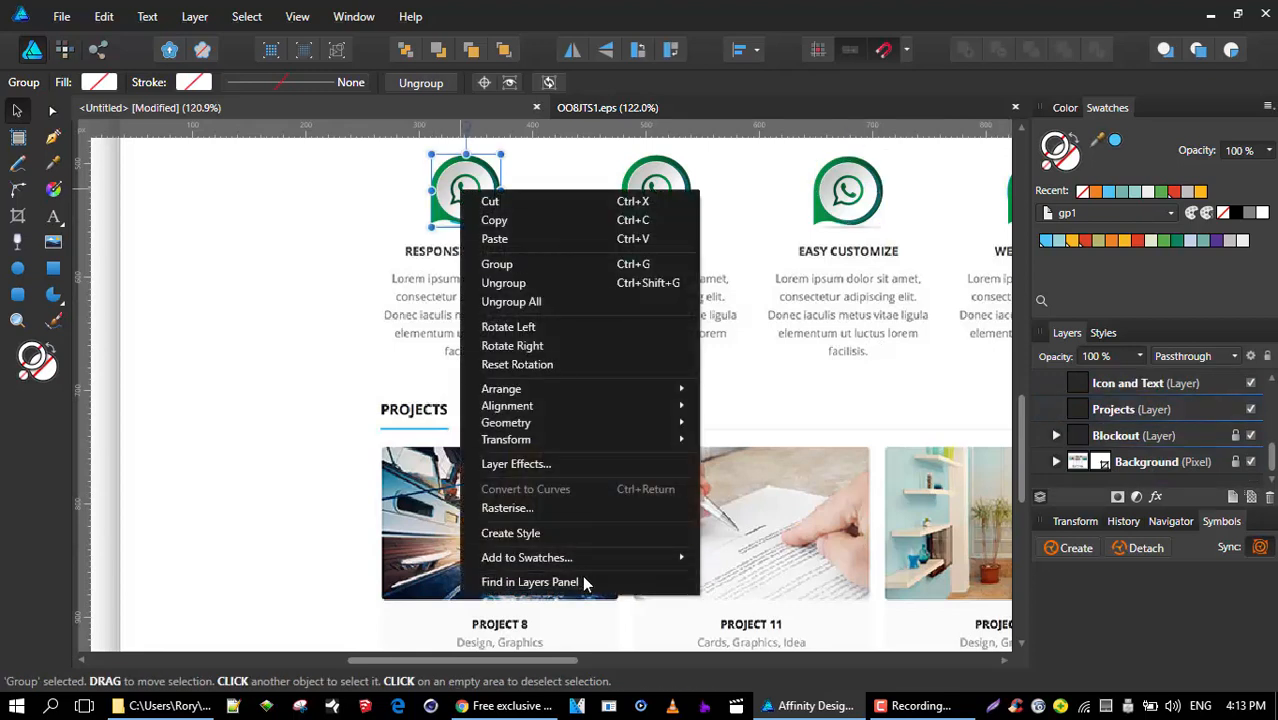
{"action": "left_click", "coordinate": [530, 582]}
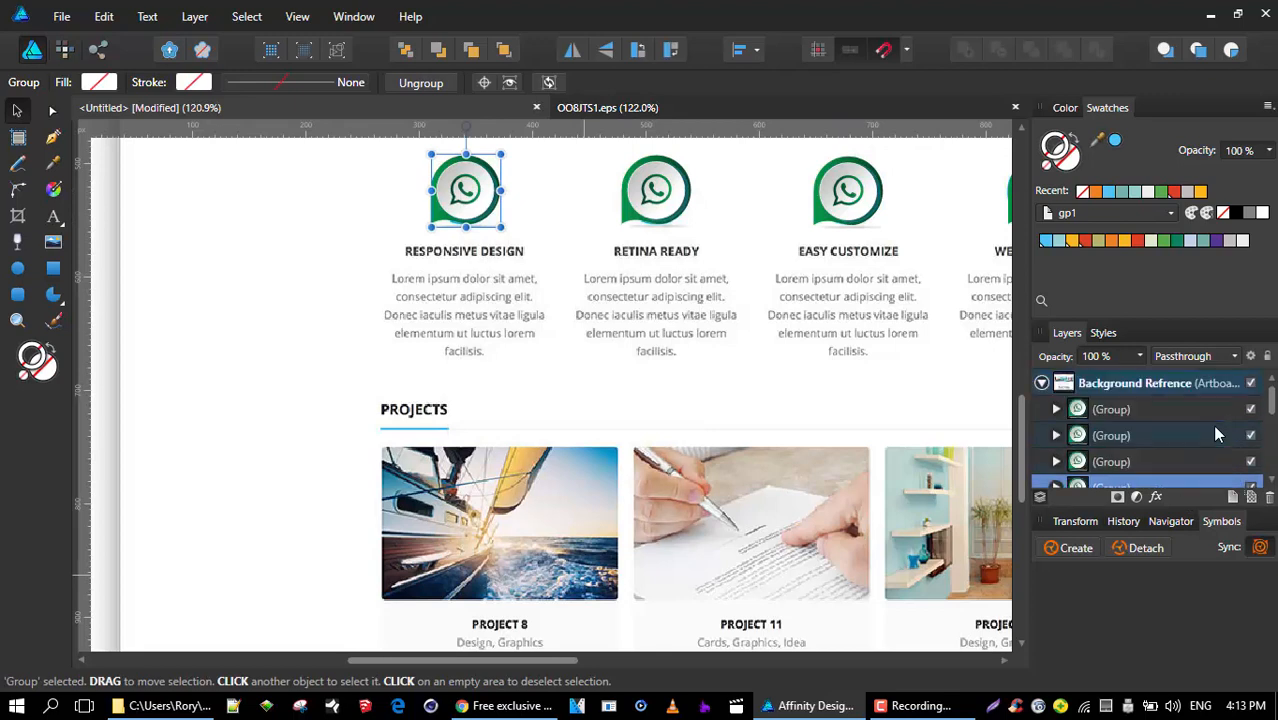
- Select all four WhatsApp icon groups, collapse the Slider layer and move the groups into the Icon and Text layer
{"action": "left_click", "coordinate": [1126, 412], "text": "shift"}
{"action": "scroll", "coordinate": [1140, 416], "scroll_direction": "down", "scroll_amount": 1}
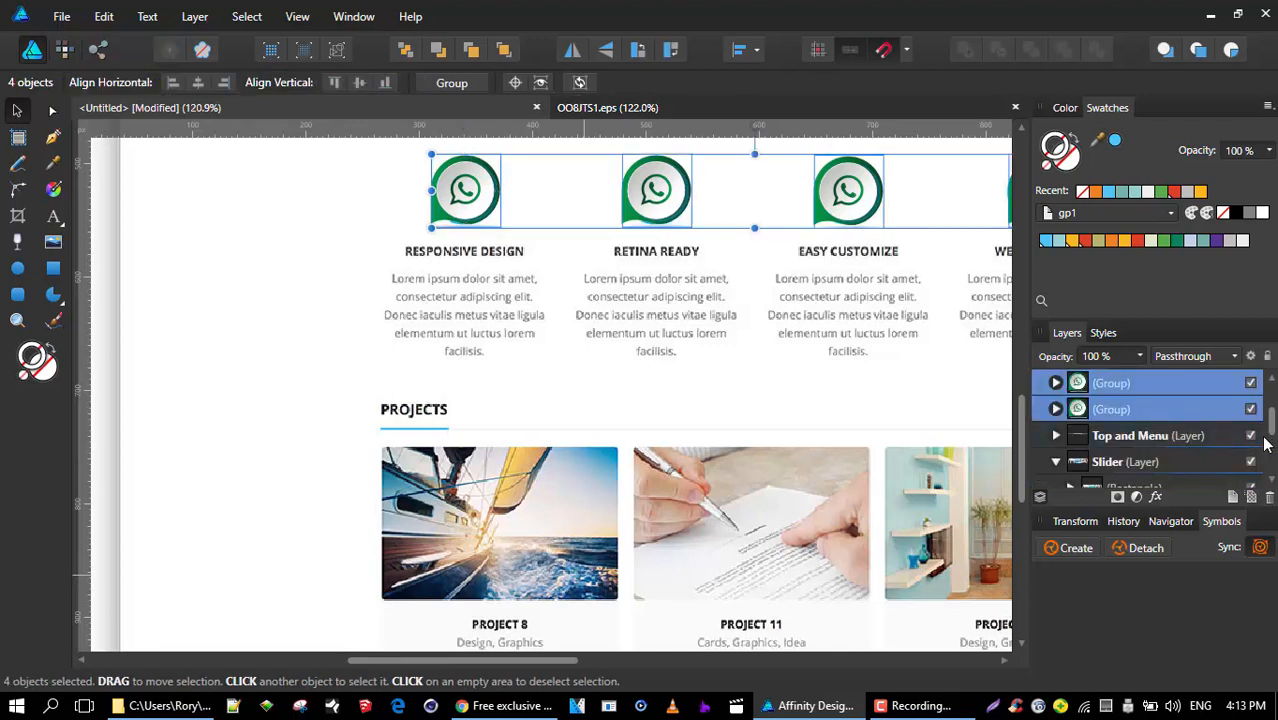
{"action": "scroll", "coordinate": [1160, 436], "scroll_direction": "down", "scroll_amount": 1}
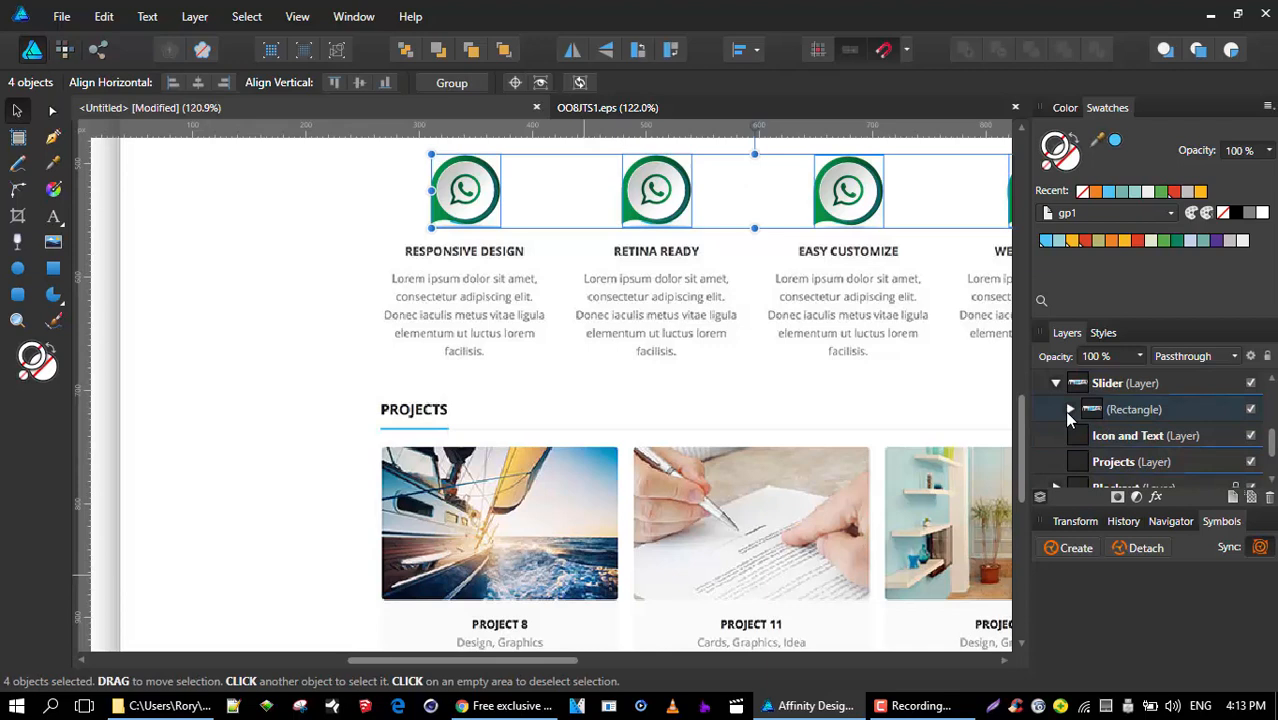
{"action": "left_click", "coordinate": [1056, 383]}
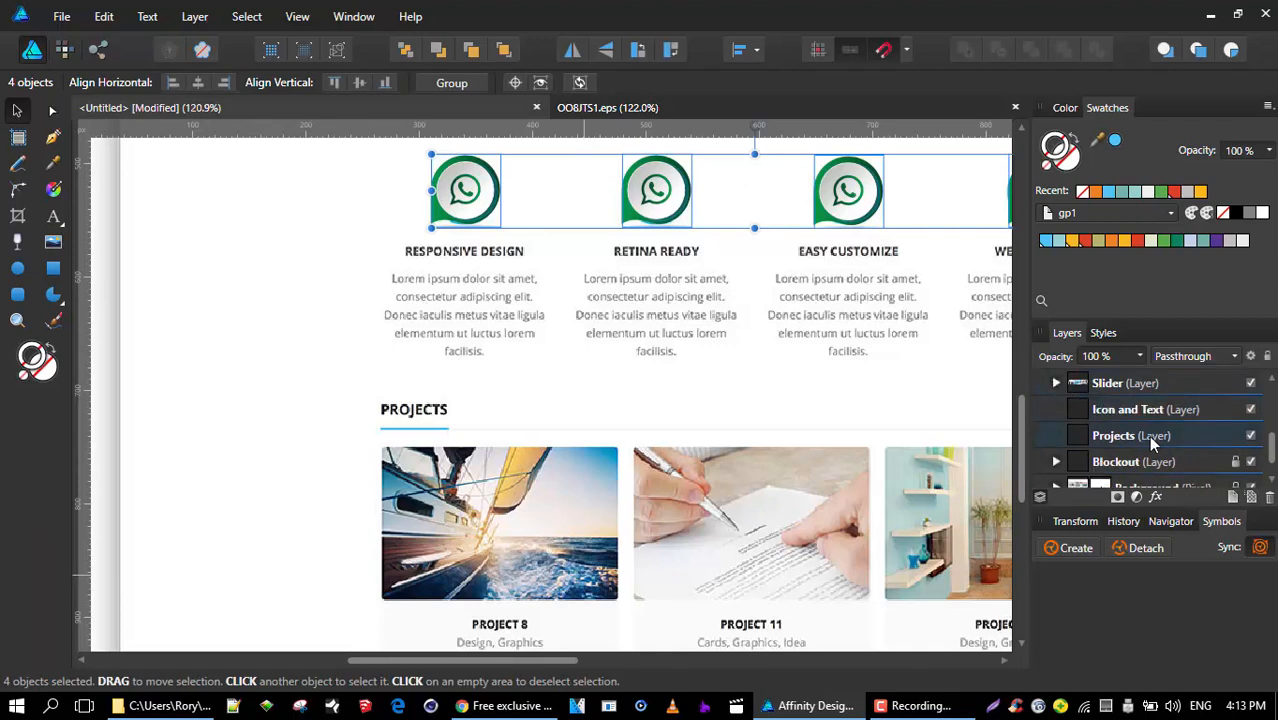
{"action": "scroll", "coordinate": [1160, 430], "scroll_direction": "up", "scroll_amount": 1}
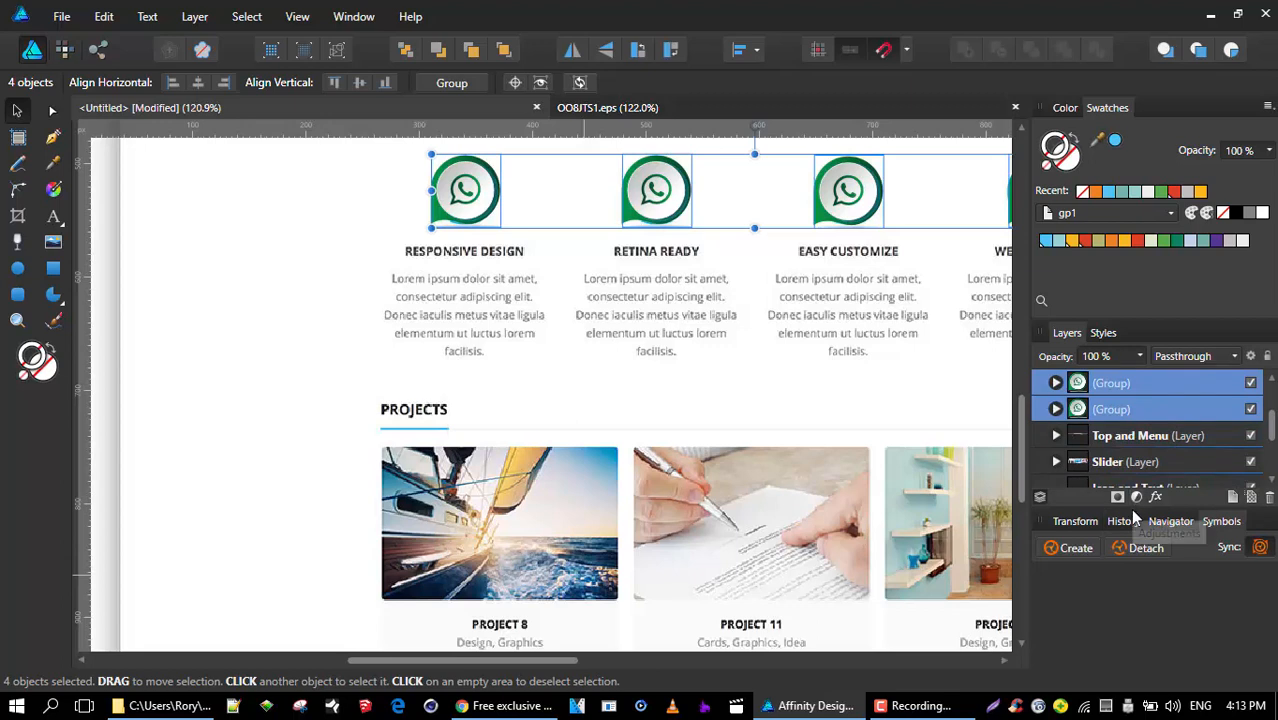
{"action": "left_click_drag", "start_coordinate": [1134, 509], "coordinate": [1133, 530]}
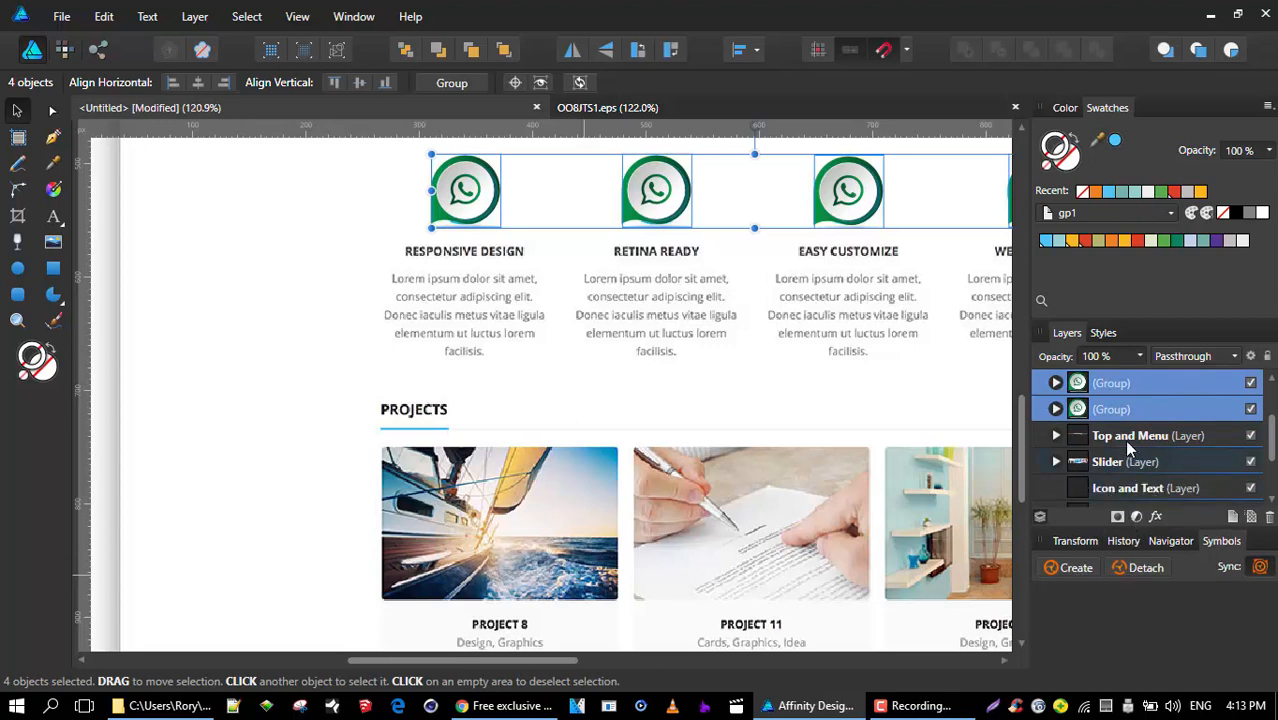
{"action": "left_click_drag", "start_coordinate": [1122, 412], "coordinate": [1120, 499]}
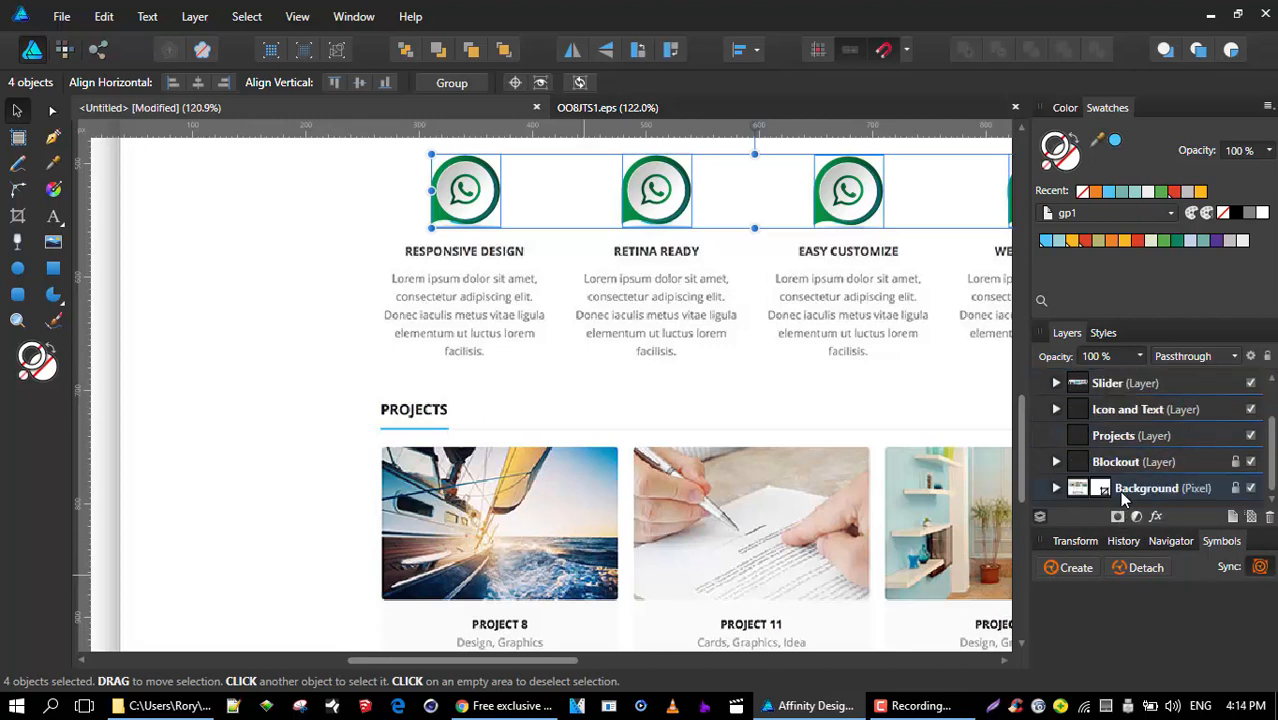
- Check the contents of the Icon and Text layer for the four icon groups, leaving the layer collapsed
{"action": "scroll", "coordinate": [1136, 472], "scroll_direction": "up", "scroll_amount": 2}
{"action": "scroll", "coordinate": [1136, 472], "scroll_direction": "down", "scroll_amount": 2}
{"action": "scroll", "coordinate": [1136, 472], "scroll_direction": "up", "scroll_amount": 2}
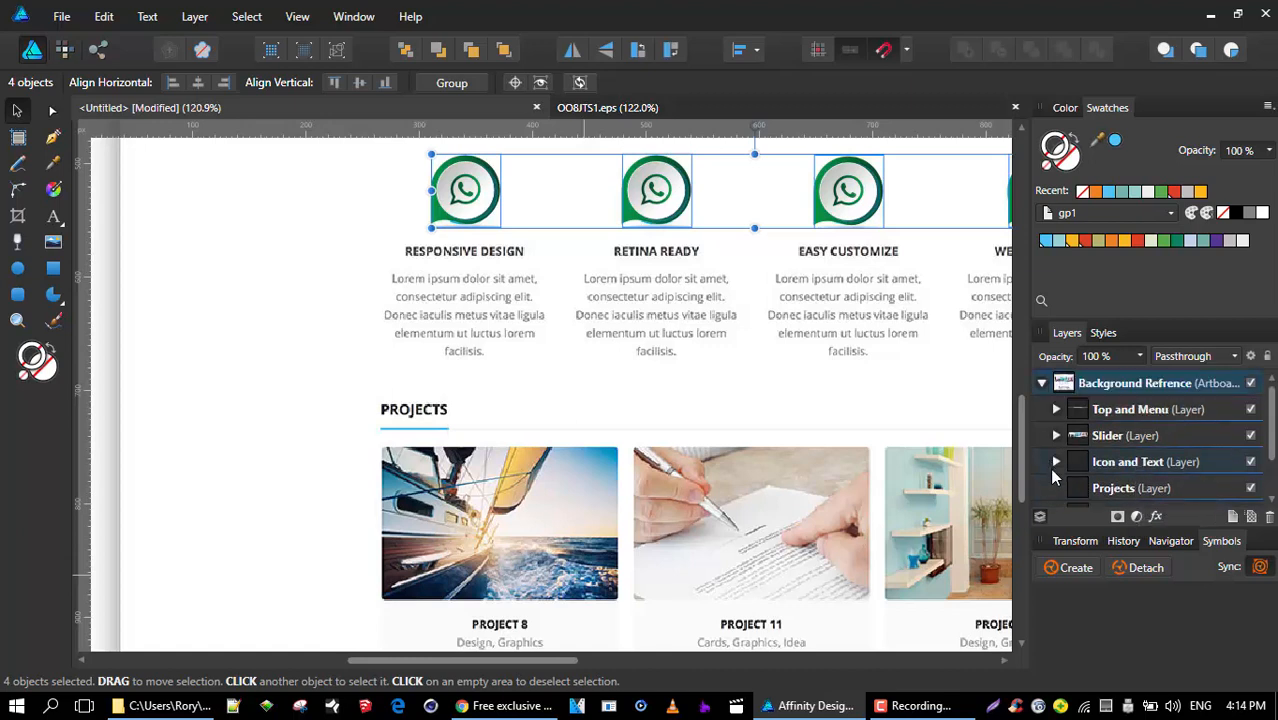
{"action": "left_click", "coordinate": [1056, 465]}
{"action": "scroll", "coordinate": [1110, 470], "scroll_direction": "down", "scroll_amount": 3}
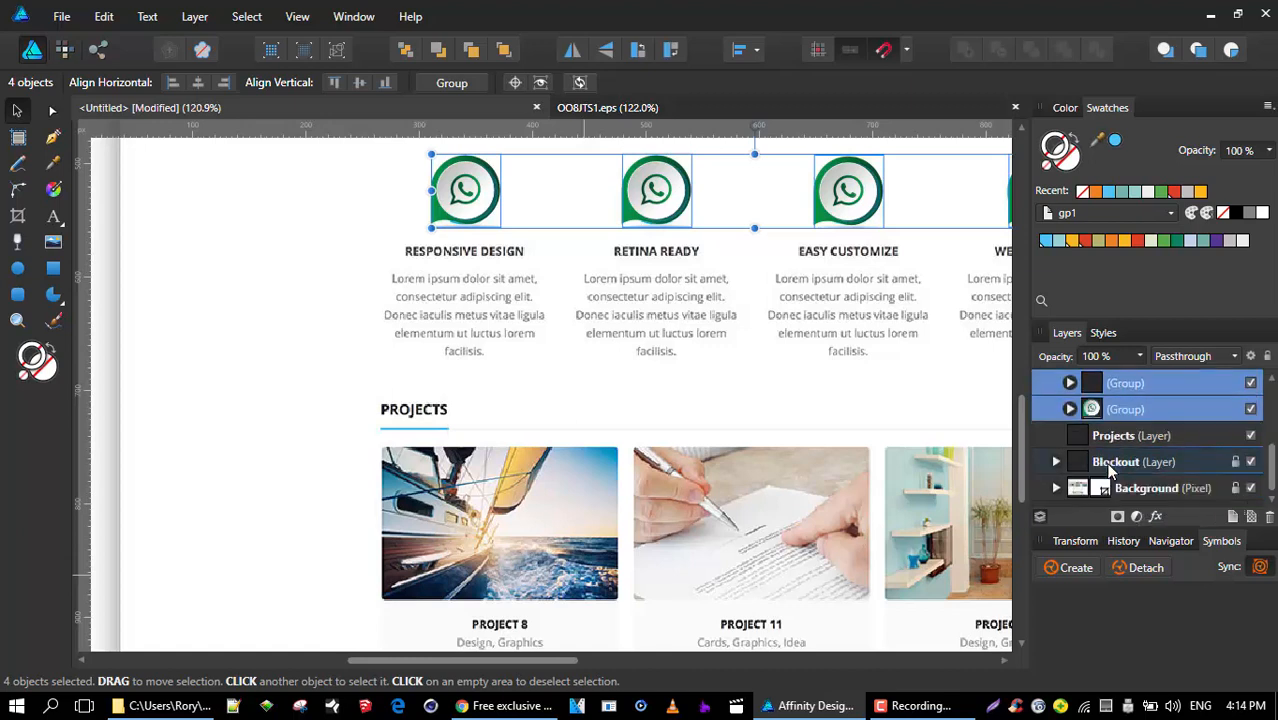
{"action": "scroll", "coordinate": [1108, 470], "scroll_direction": "up", "scroll_amount": 3}
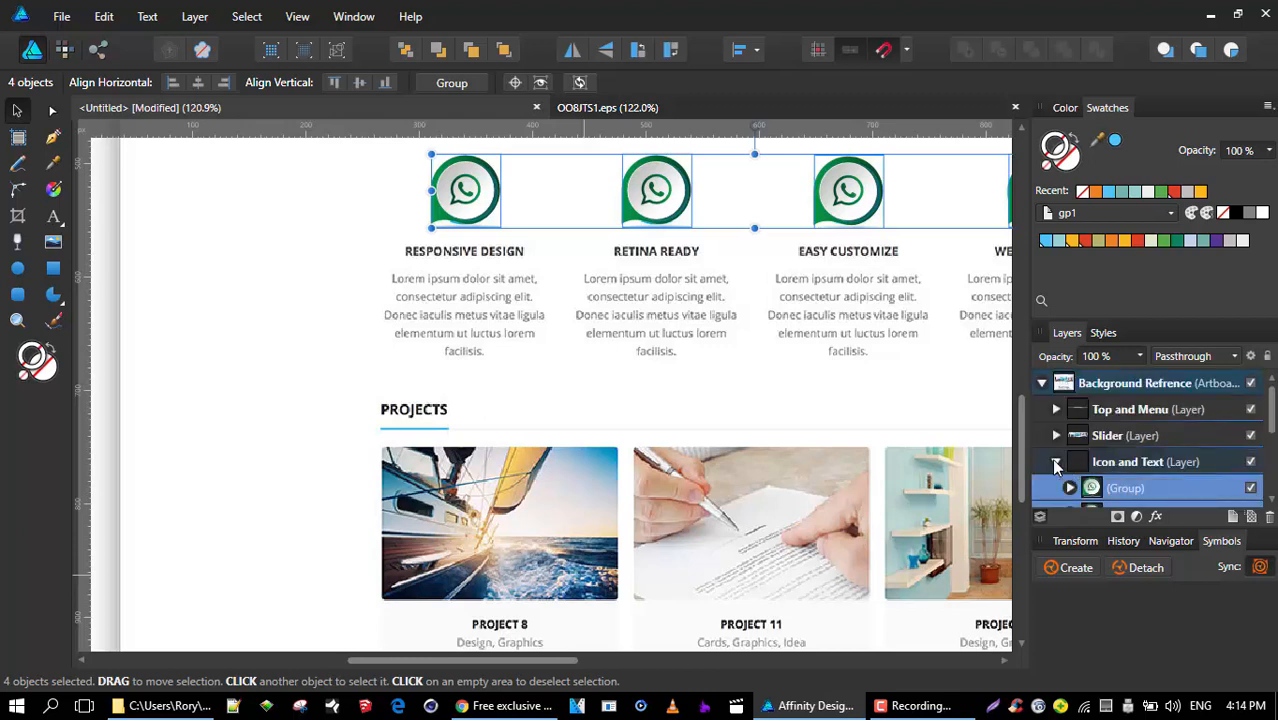
{"action": "left_click", "coordinate": [1056, 461]}
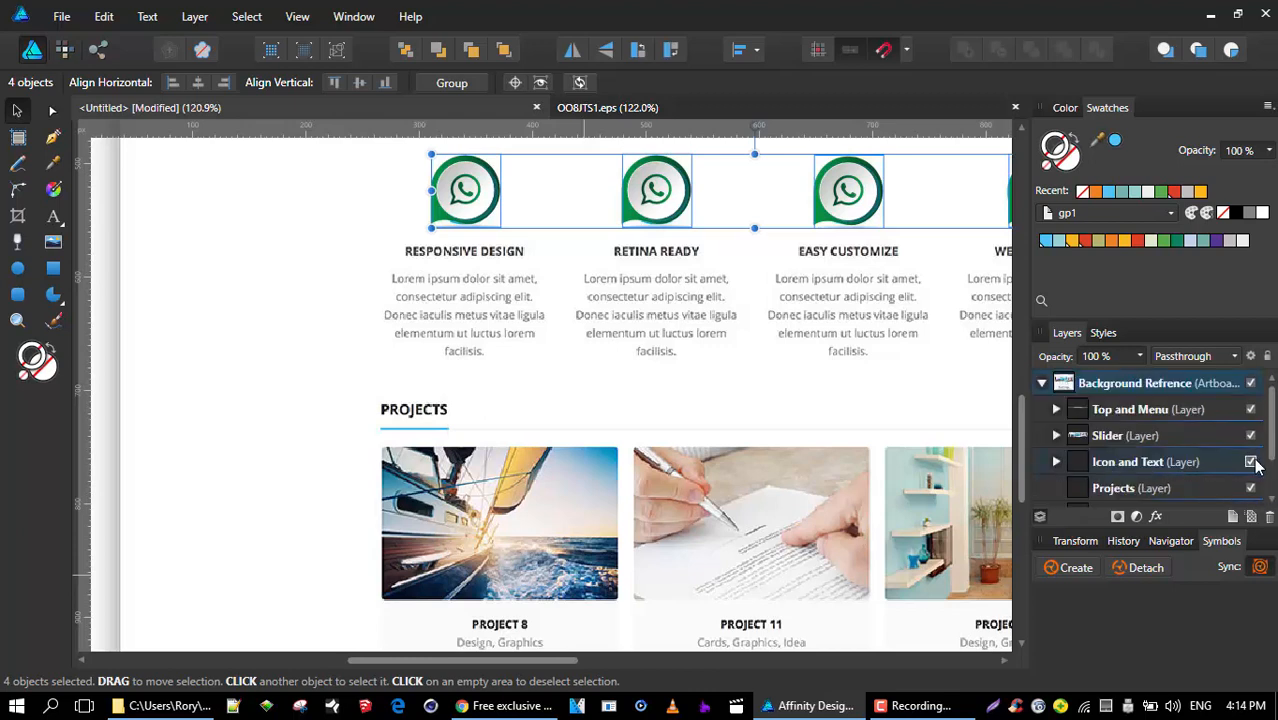
- Toggle the Icon and Text layer's visibility off and on and review the icon row on the page
{"action": "left_click", "coordinate": [1251, 462]}
{"action": "left_click", "coordinate": [1251, 463]}
{"action": "scroll", "coordinate": [807, 347], "scroll_direction": "down", "scroll_amount": 3}
{"action": "left_click_drag", "start_coordinate": [818, 316], "coordinate": [631, 343]}
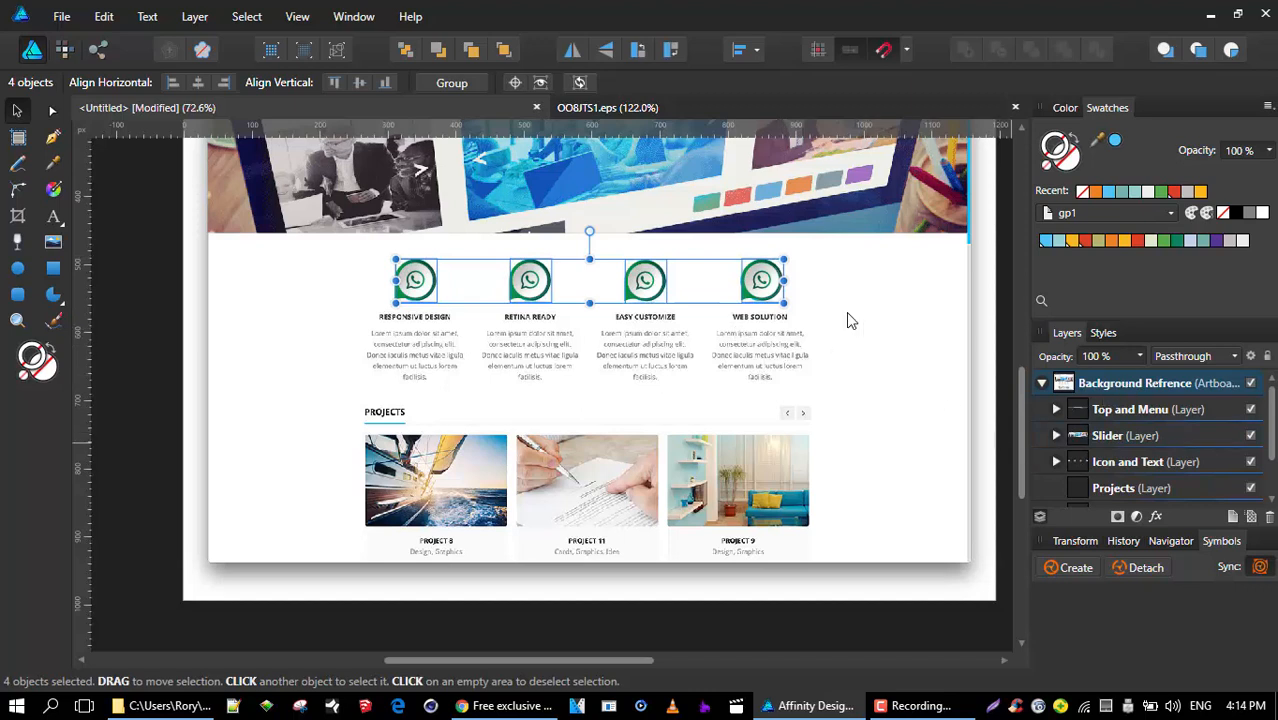
{"action": "scroll", "coordinate": [570, 327], "scroll_direction": "up", "scroll_amount": 1}
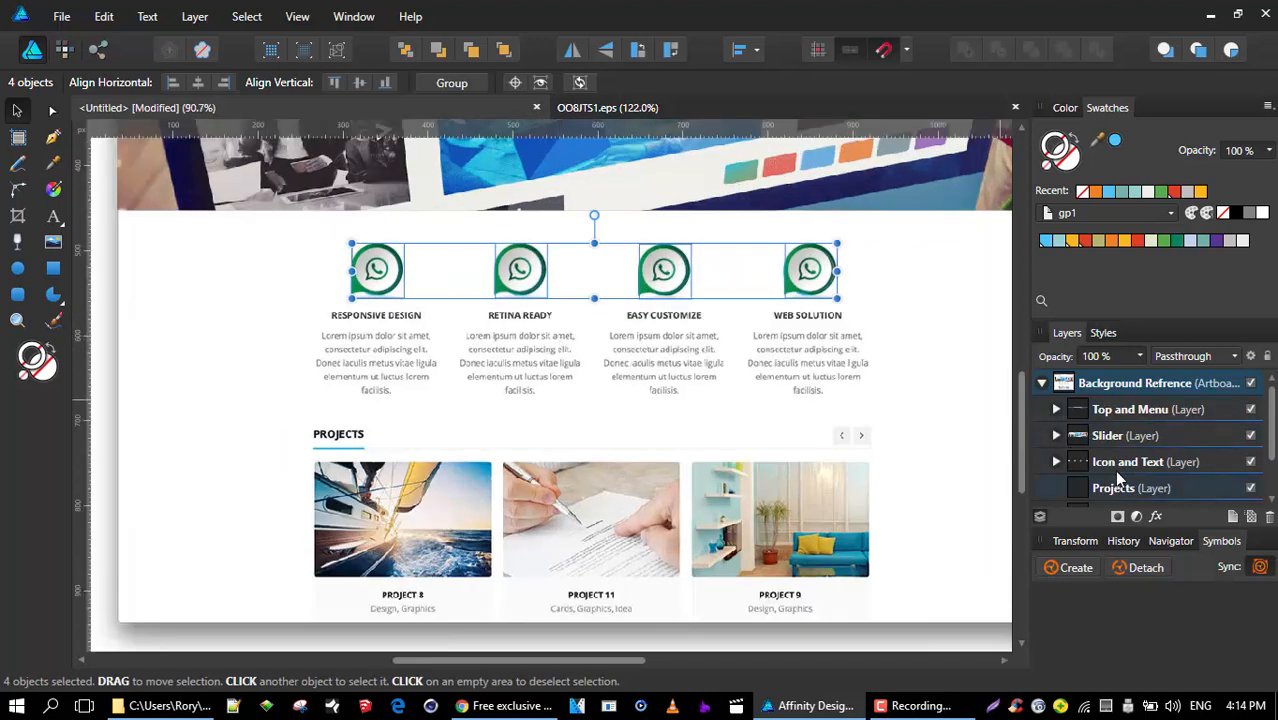
- Add the artistic text heading "RESPONSIVE DESIGN" over the reference title below the first icon, in the Icon and Text layer
{"action": "left_click", "coordinate": [1205, 471]}
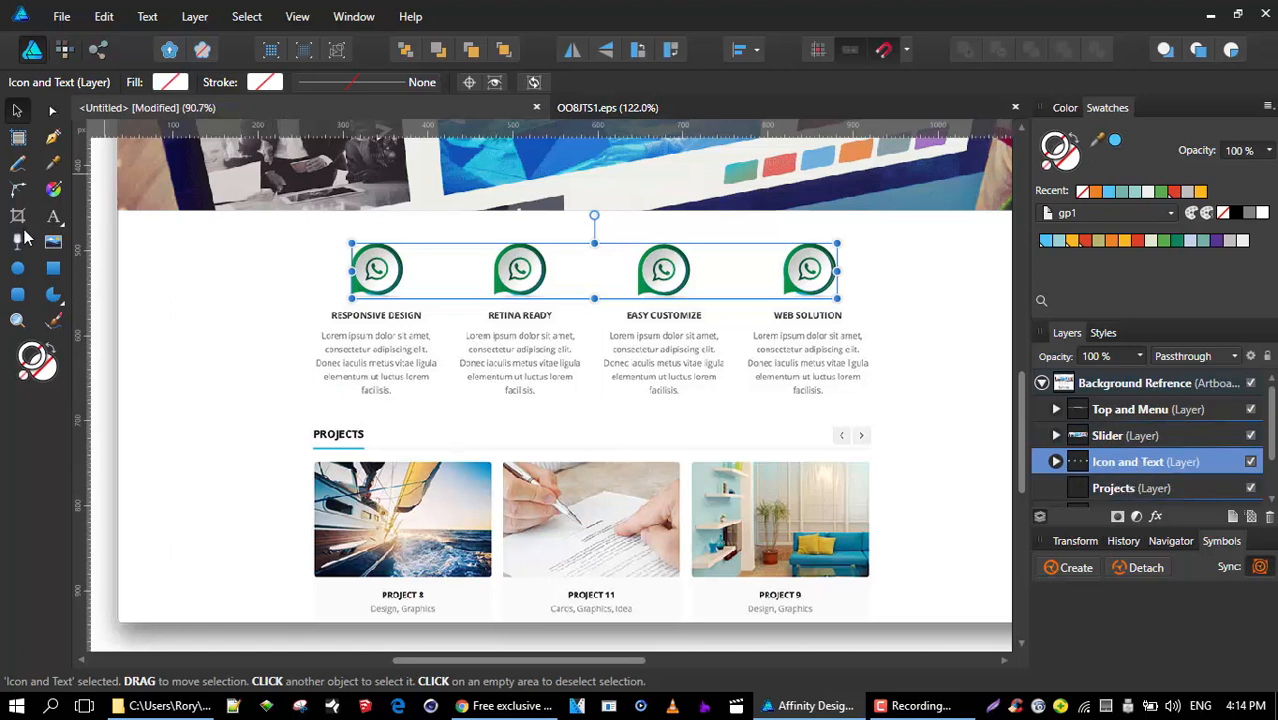
{"action": "scroll", "coordinate": [378, 393], "scroll_direction": "up", "scroll_amount": 3}
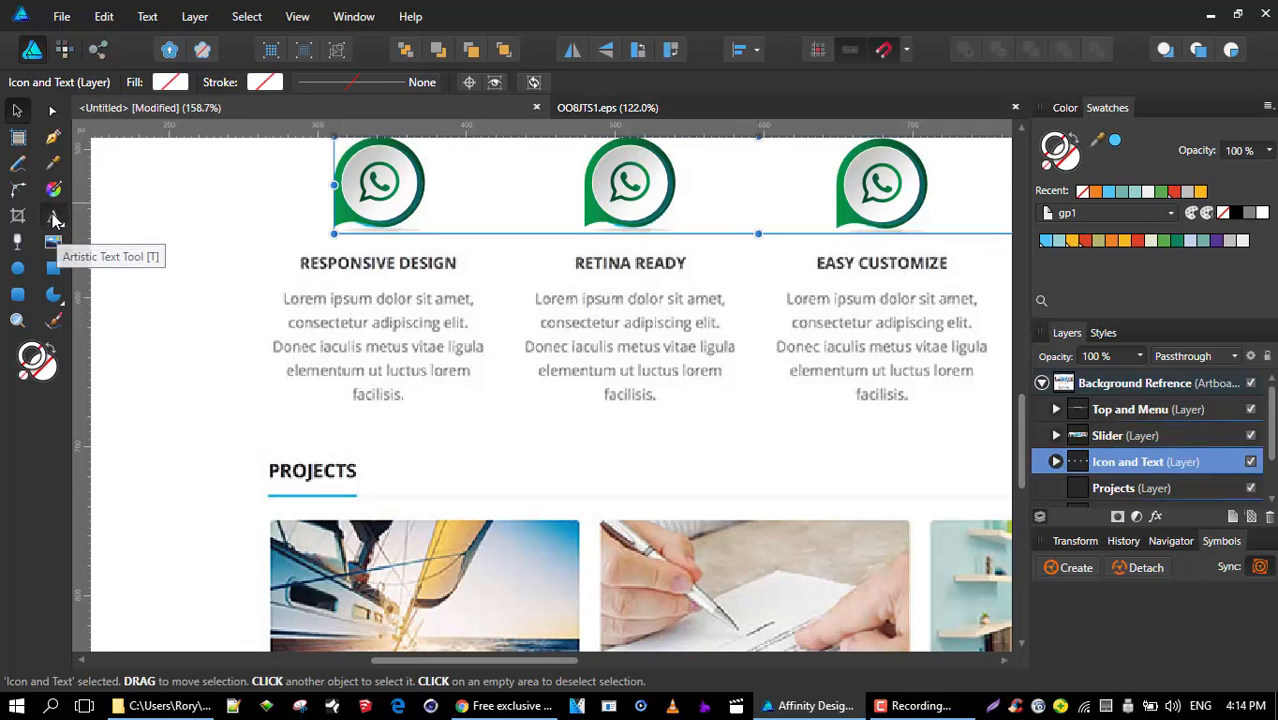
{"action": "left_click", "coordinate": [55, 220]}
{"action": "left_click", "coordinate": [172, 222]}
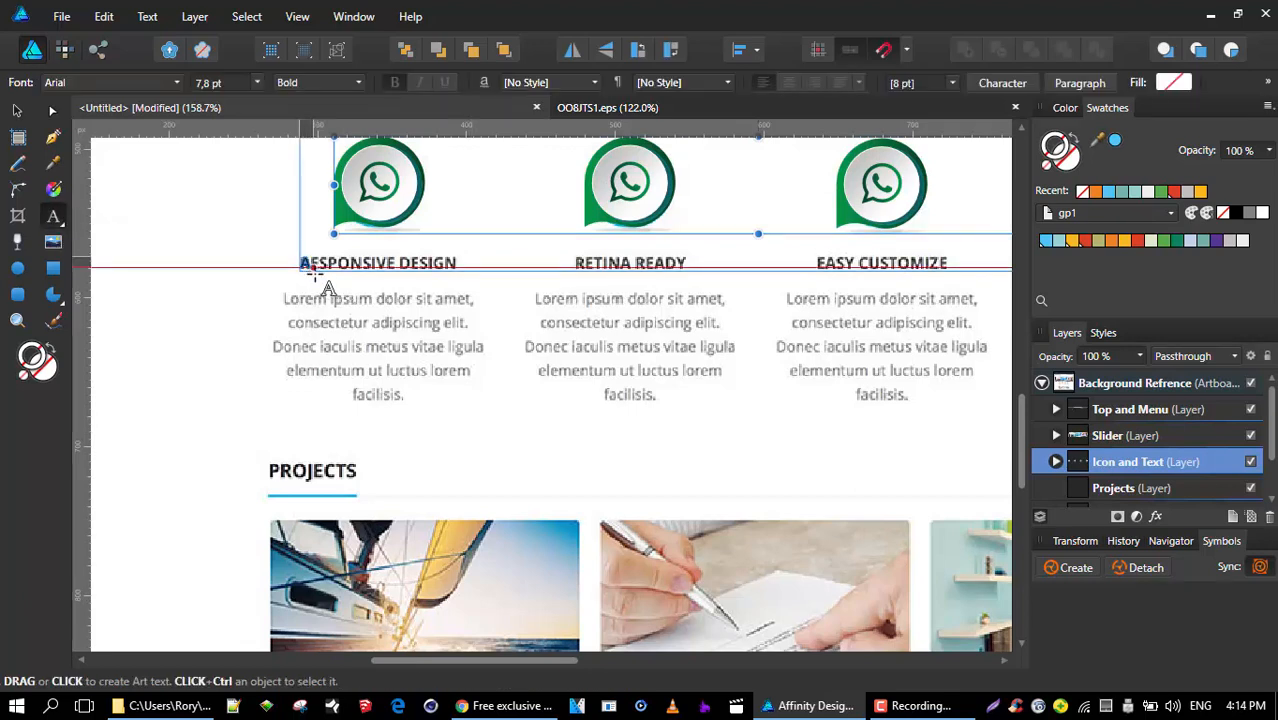
{"action": "left_click_drag", "start_coordinate": [318, 275], "coordinate": [318, 280]}
{"action": "type", "text": "RESPO"}
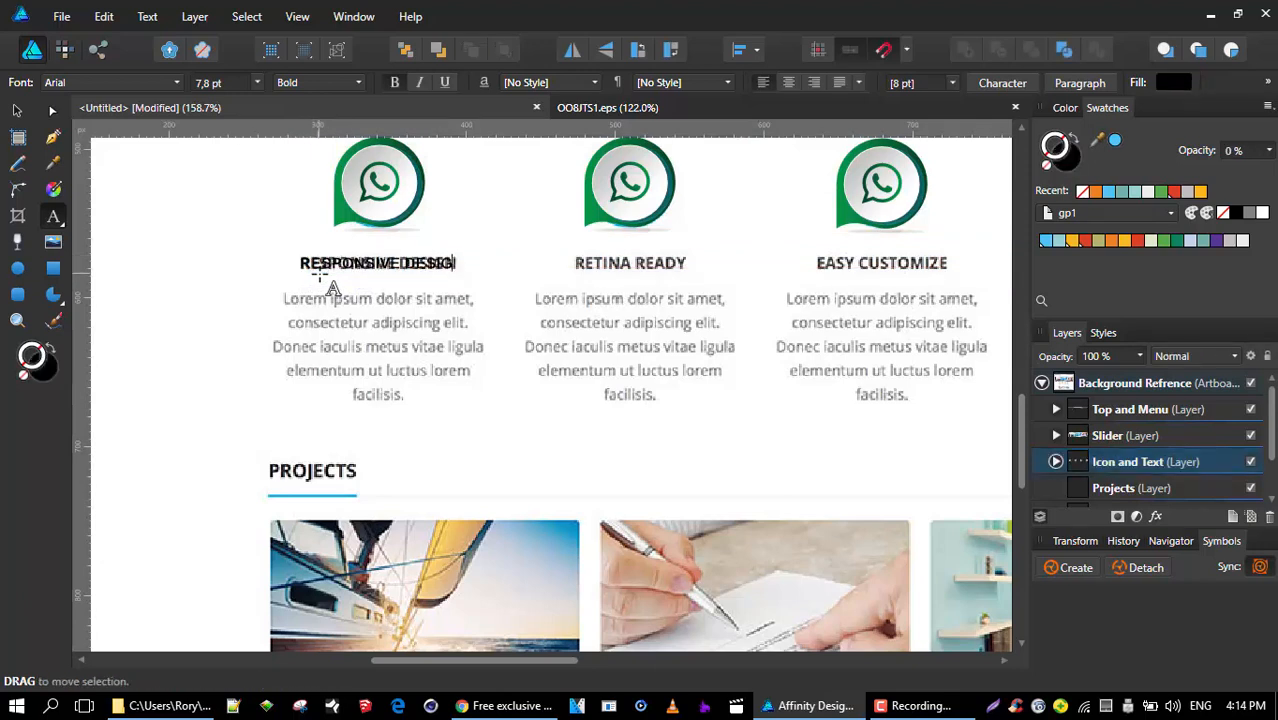
{"action": "type", "text": "NSIVE DESIGN"}
{"action": "key", "text": "Escape"}
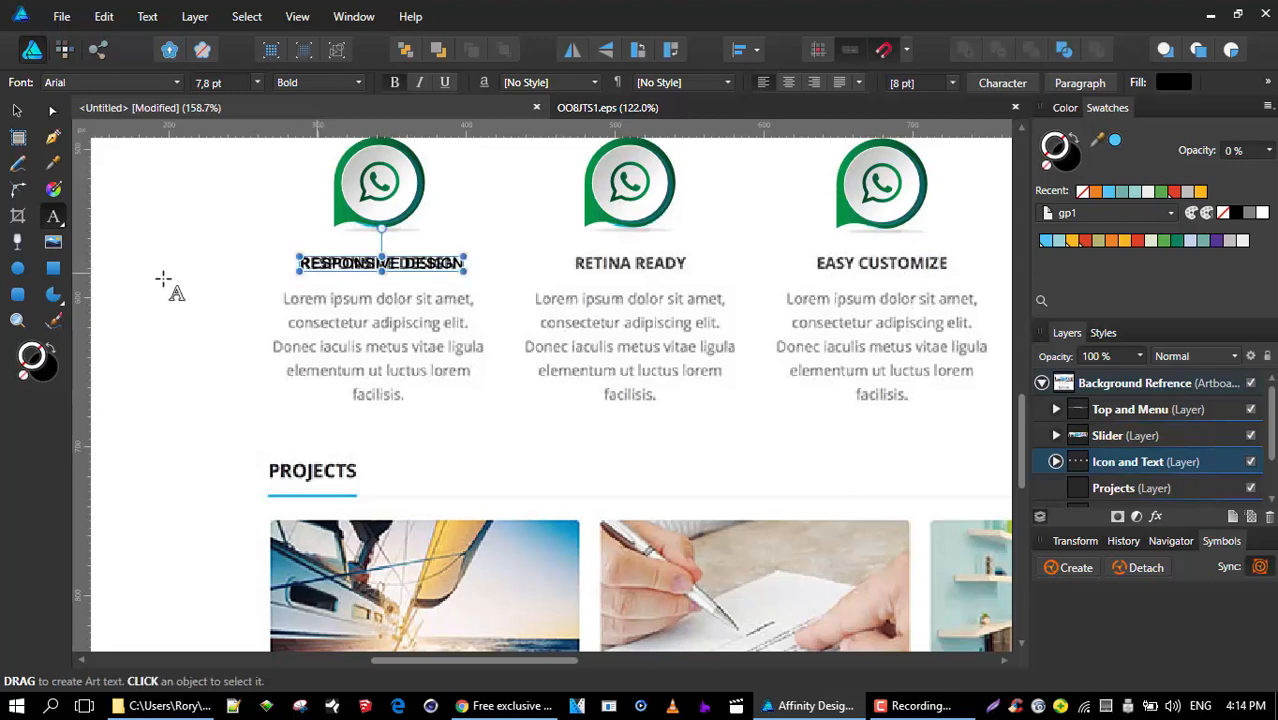
{"action": "left_click", "coordinate": [16, 112]}
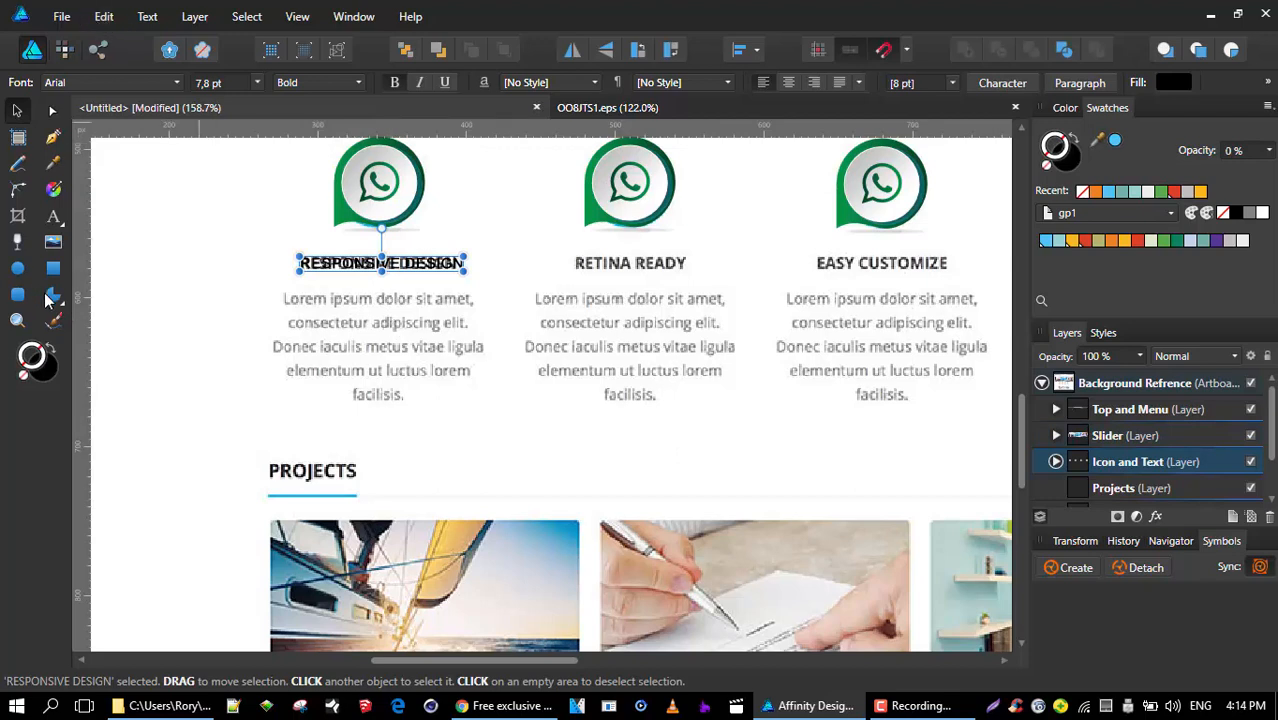
- Create a text frame over the first column's reference paragraph, fill it with filler text and slightly reduce the frame's height
{"action": "left_click", "coordinate": [54, 219]}
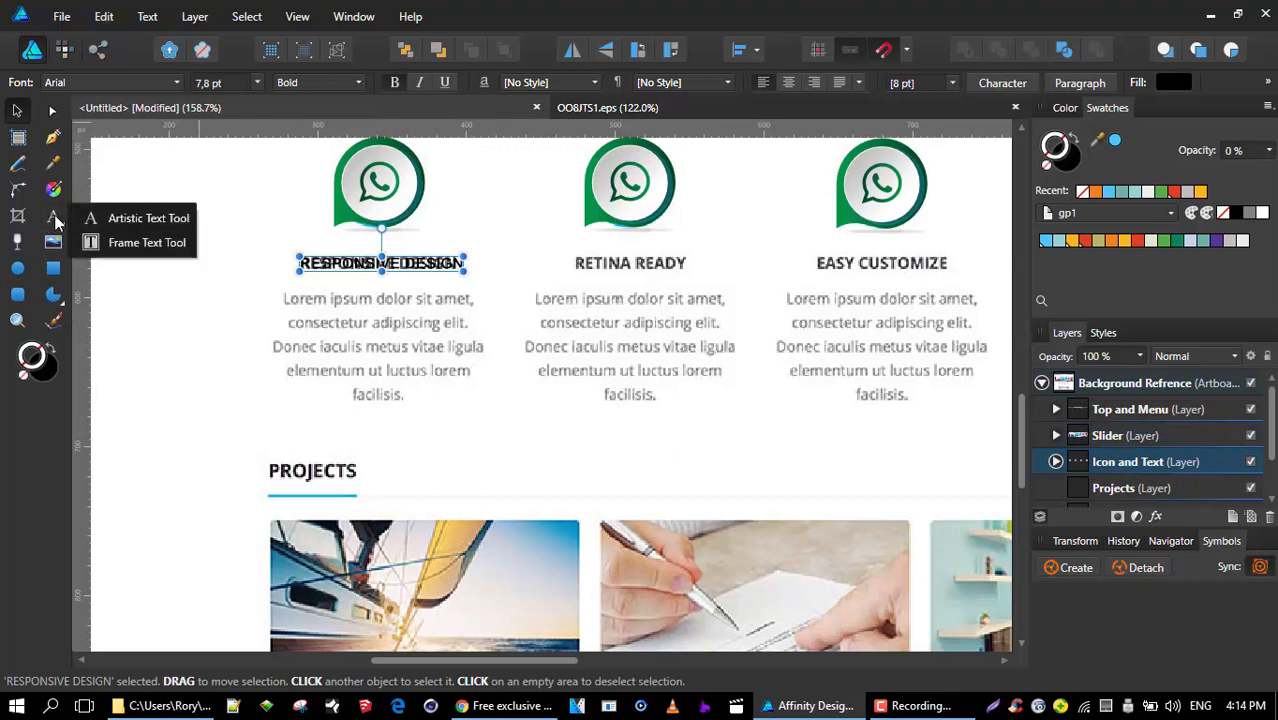
{"action": "left_click", "coordinate": [128, 243]}
{"action": "left_click_drag", "start_coordinate": [264, 286], "coordinate": [482, 432]}
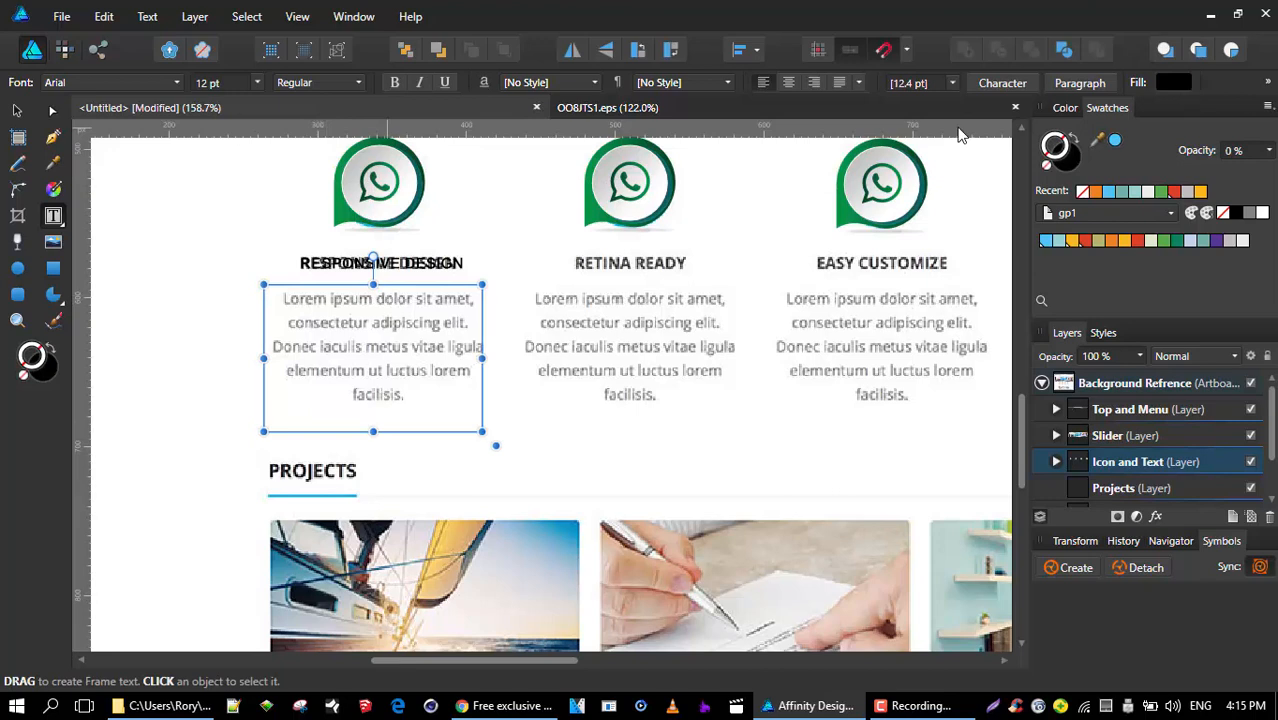
{"action": "left_click", "coordinate": [147, 17]}
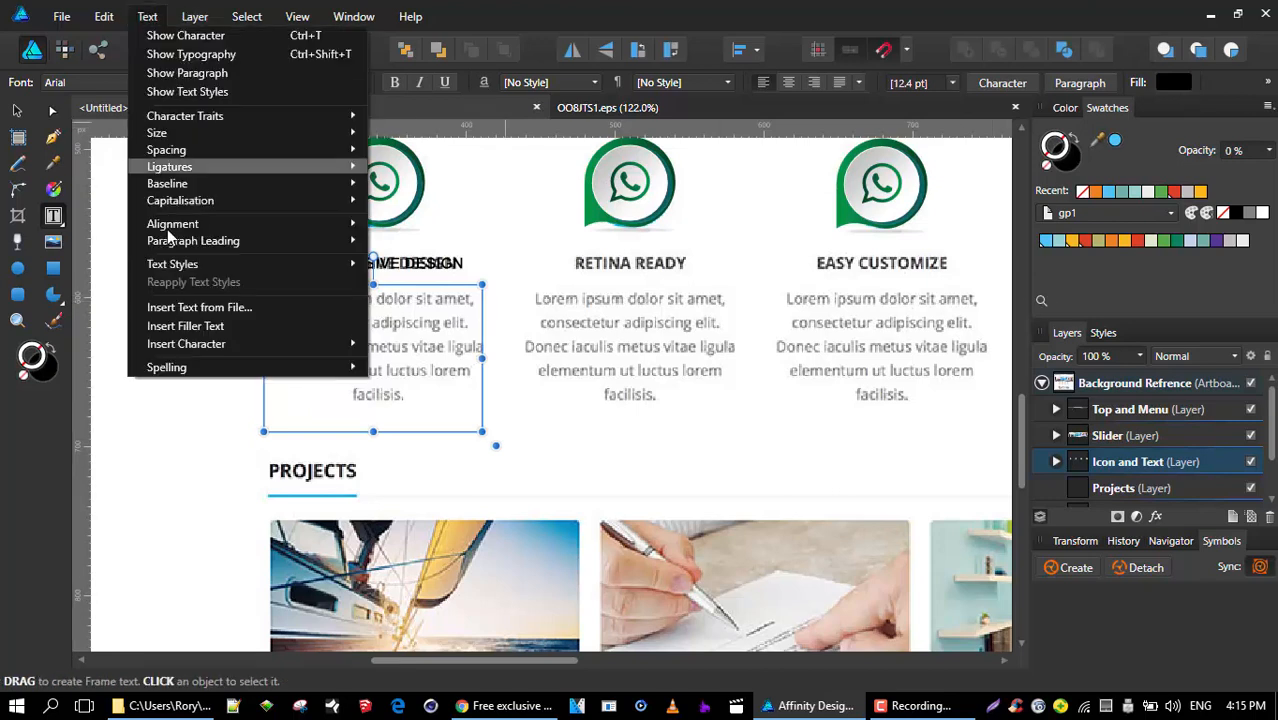
{"action": "left_click", "coordinate": [203, 327]}
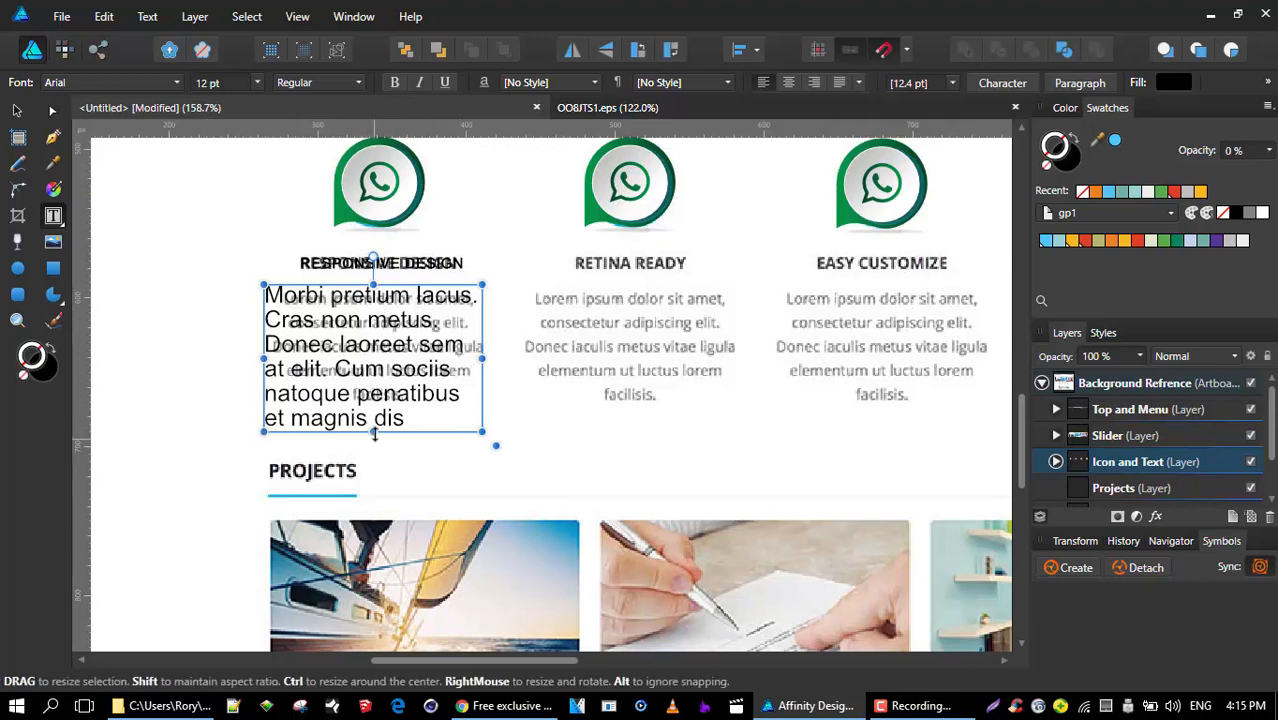
{"action": "left_click_drag", "start_coordinate": [374, 434], "coordinate": [349, 428]}
- Set all the filler text in the first column's frame to 9 pt and deselect it
{"action": "left_click", "coordinate": [257, 82]}
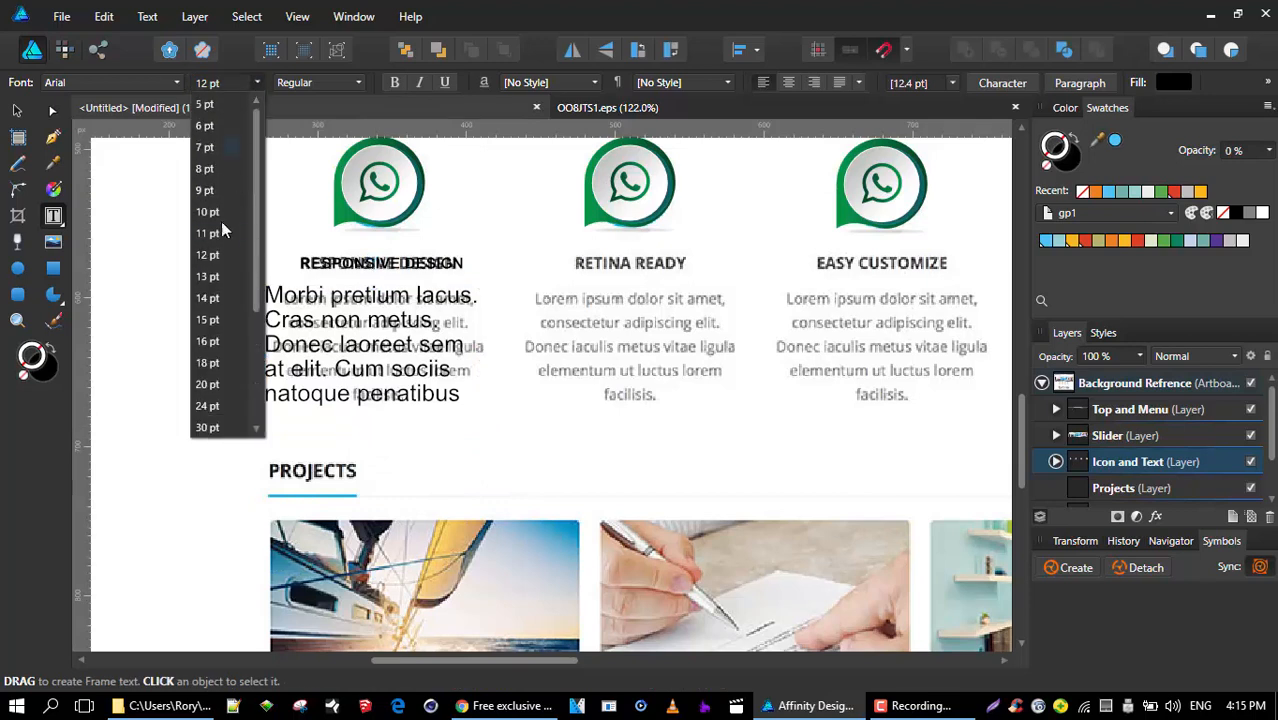
{"action": "left_click", "coordinate": [350, 346]}
{"action": "key", "text": "ctrl+a"}
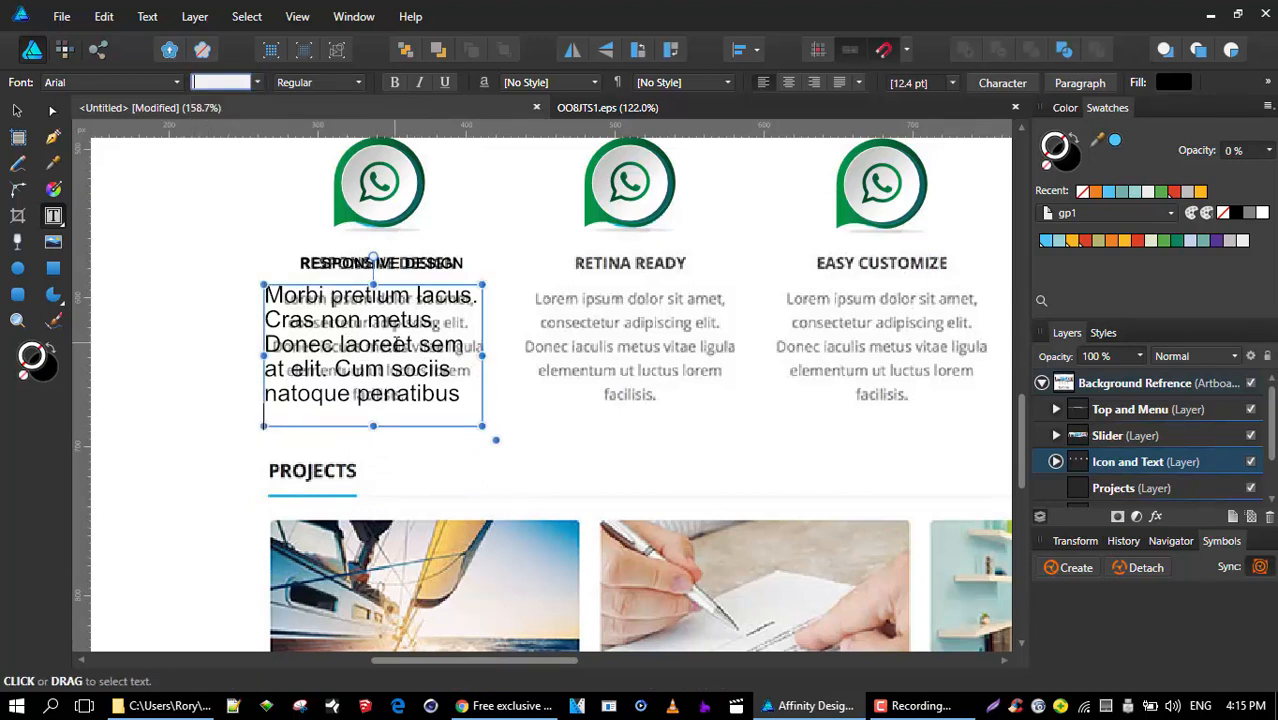
{"action": "left_click", "coordinate": [397, 343]}
{"action": "key", "text": "ctrl+a"}
{"action": "left_click", "coordinate": [249, 81]}
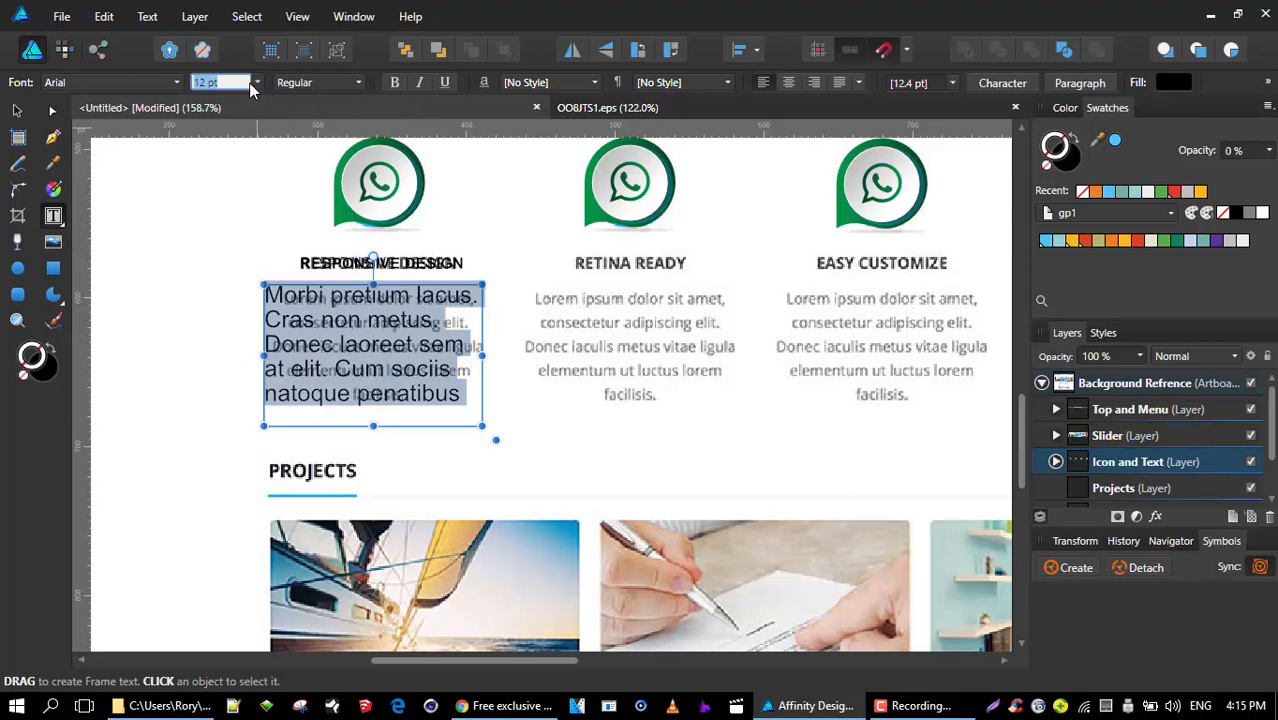
{"action": "left_click", "coordinate": [257, 84]}
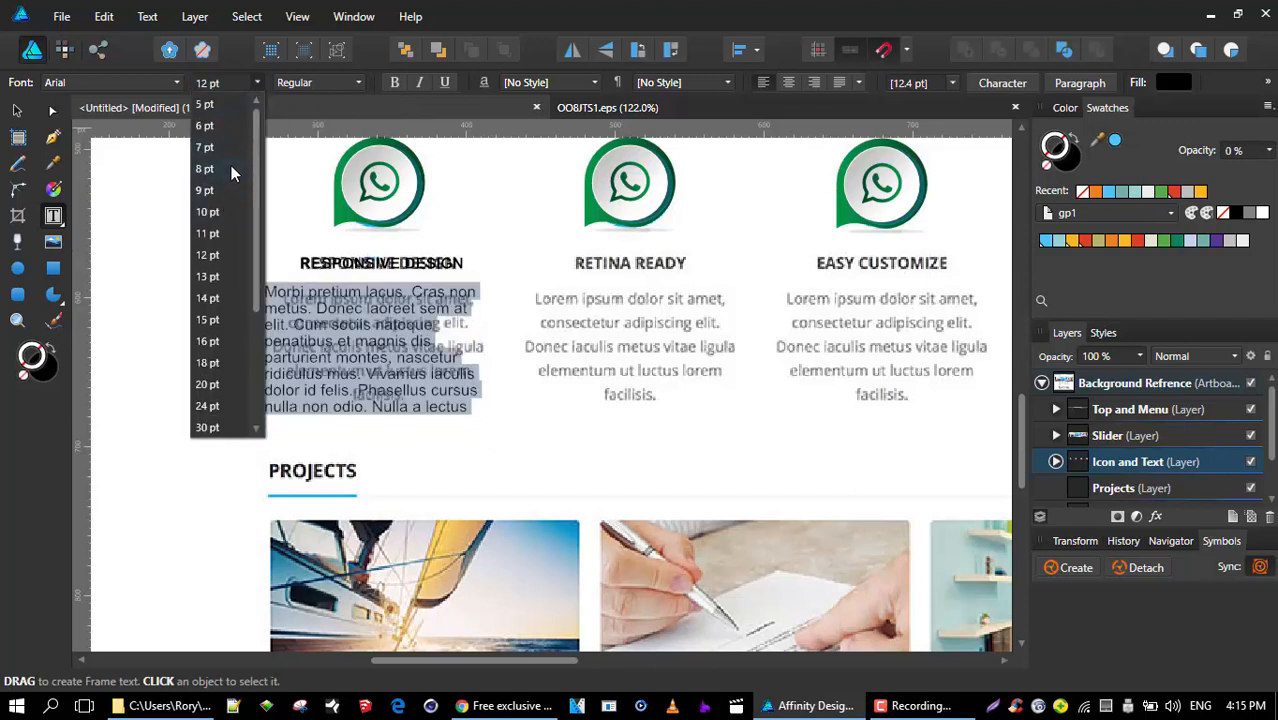
{"action": "left_click", "coordinate": [227, 189]}
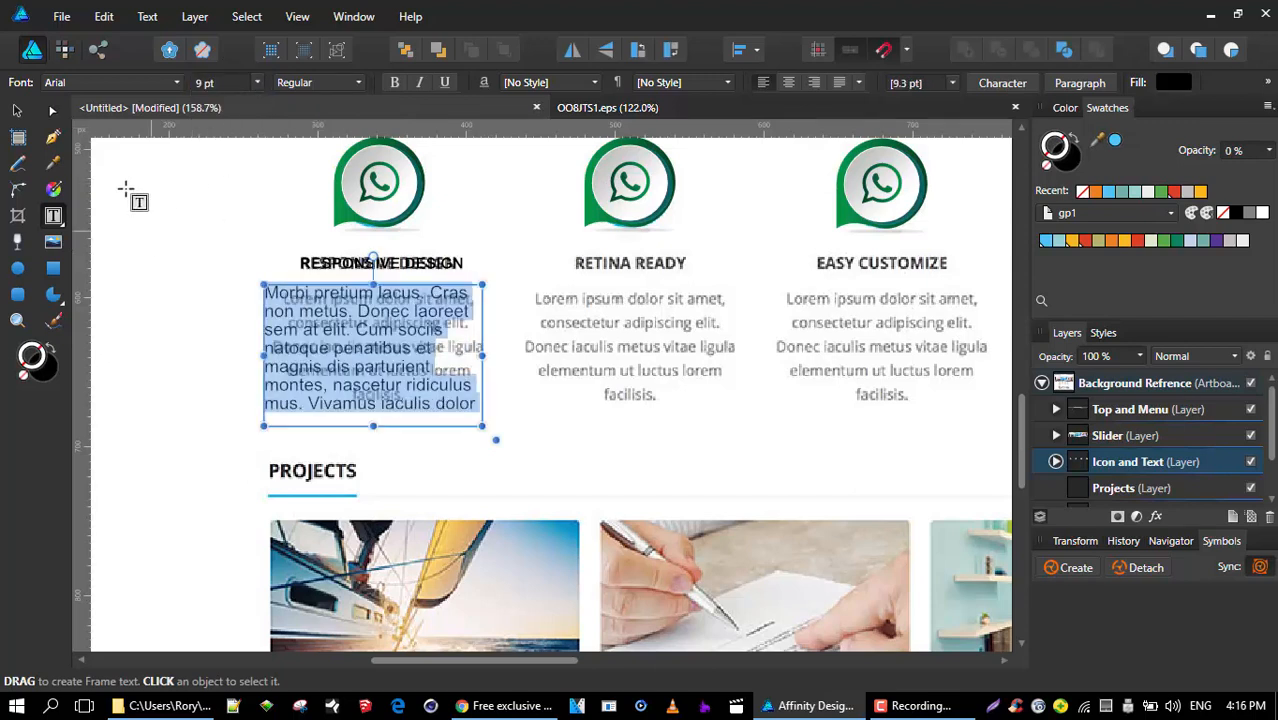
{"action": "key", "text": "Escape"}
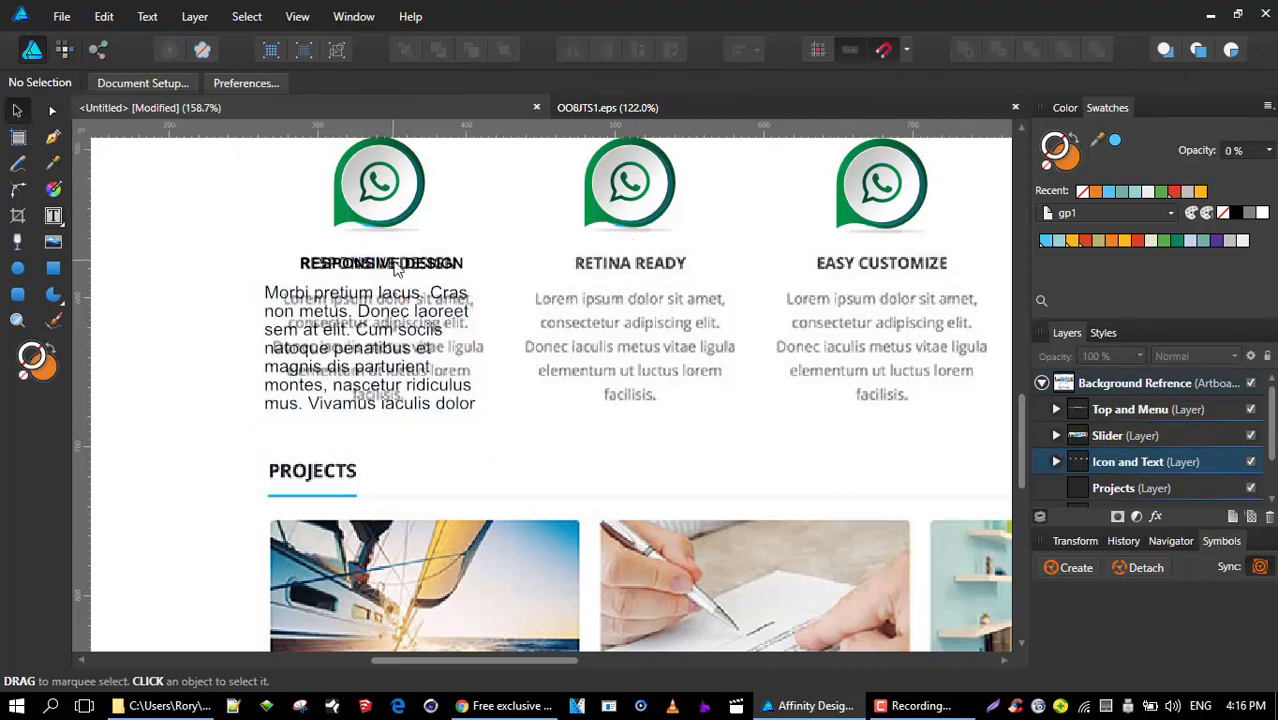
- Delete the WhatsApp icons above Retina Ready, Easy Customize and Web Solution
{"action": "scroll", "coordinate": [772, 290], "scroll_direction": "down", "scroll_amount": 4}
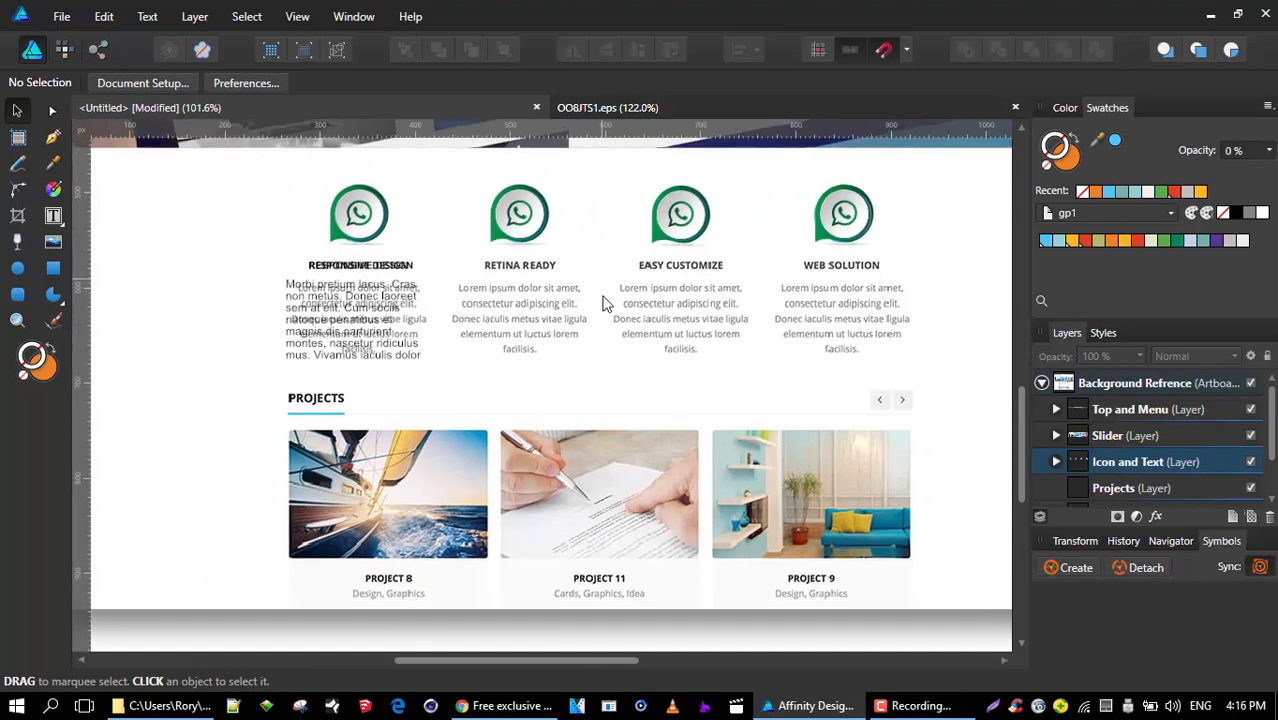
{"action": "left_click", "coordinate": [530, 245]}
{"action": "left_click", "coordinate": [690, 225], "text": "shift"}
{"action": "left_click", "coordinate": [845, 248], "text": "shift"}
{"action": "key", "text": "Delete"}
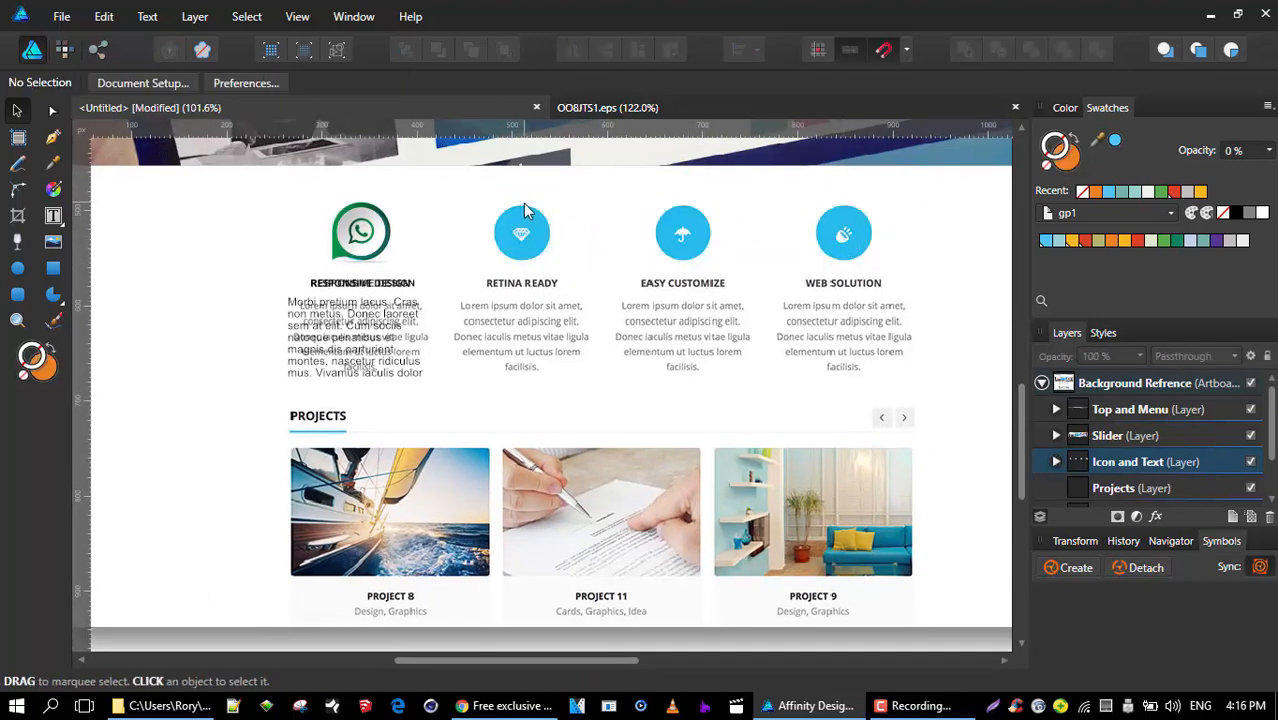
- Group the first column's icon, heading and paragraph, and duplicate the group over the Retina Ready, Easy Customize and Web Solution columns
{"action": "left_click", "coordinate": [357, 222]}
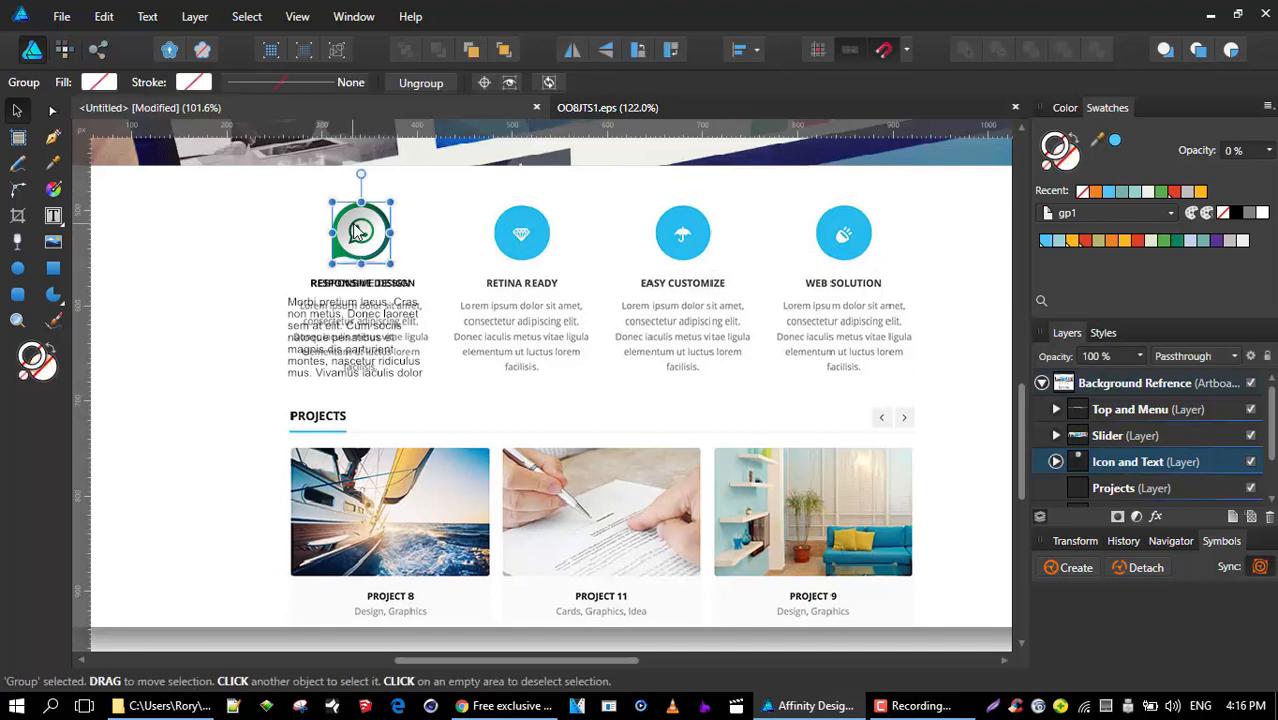
{"action": "left_click", "coordinate": [357, 287], "text": "shift"}
{"action": "left_click", "coordinate": [358, 285], "text": "shift"}
{"action": "left_click", "coordinate": [360, 340], "text": "shift"}
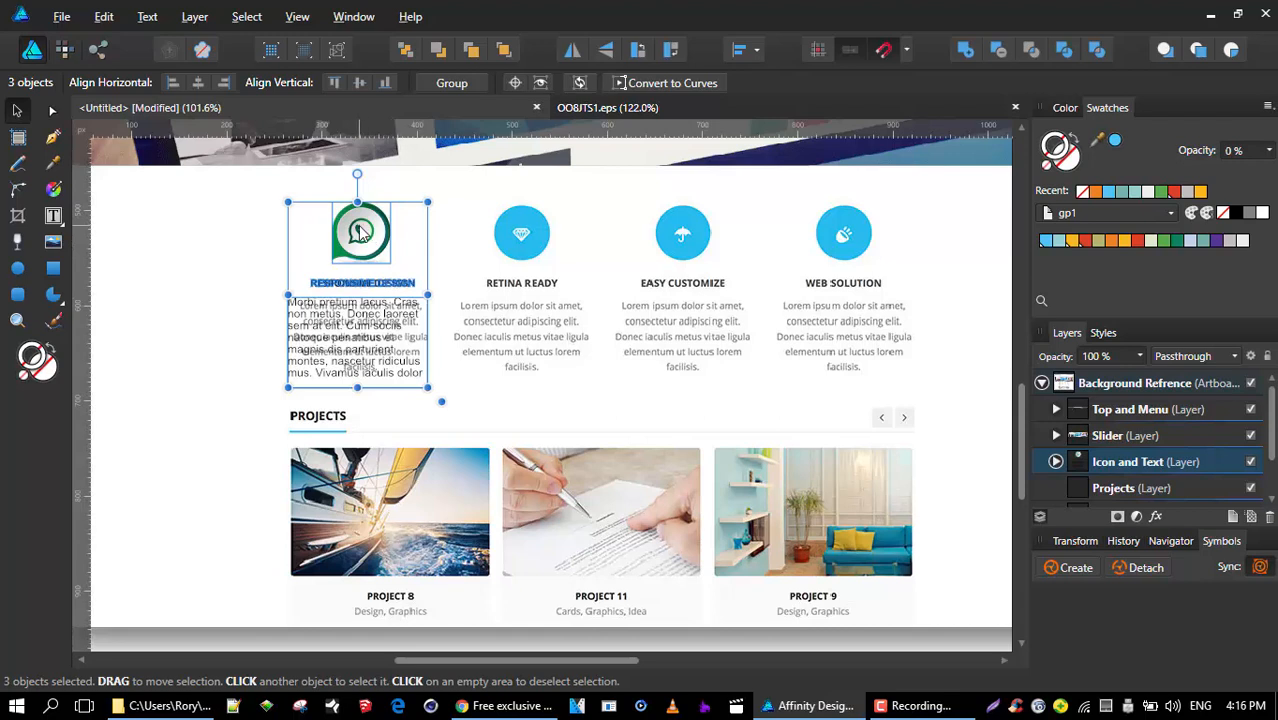
{"action": "left_click_drag", "start_coordinate": [360, 232], "coordinate": [522, 237]}
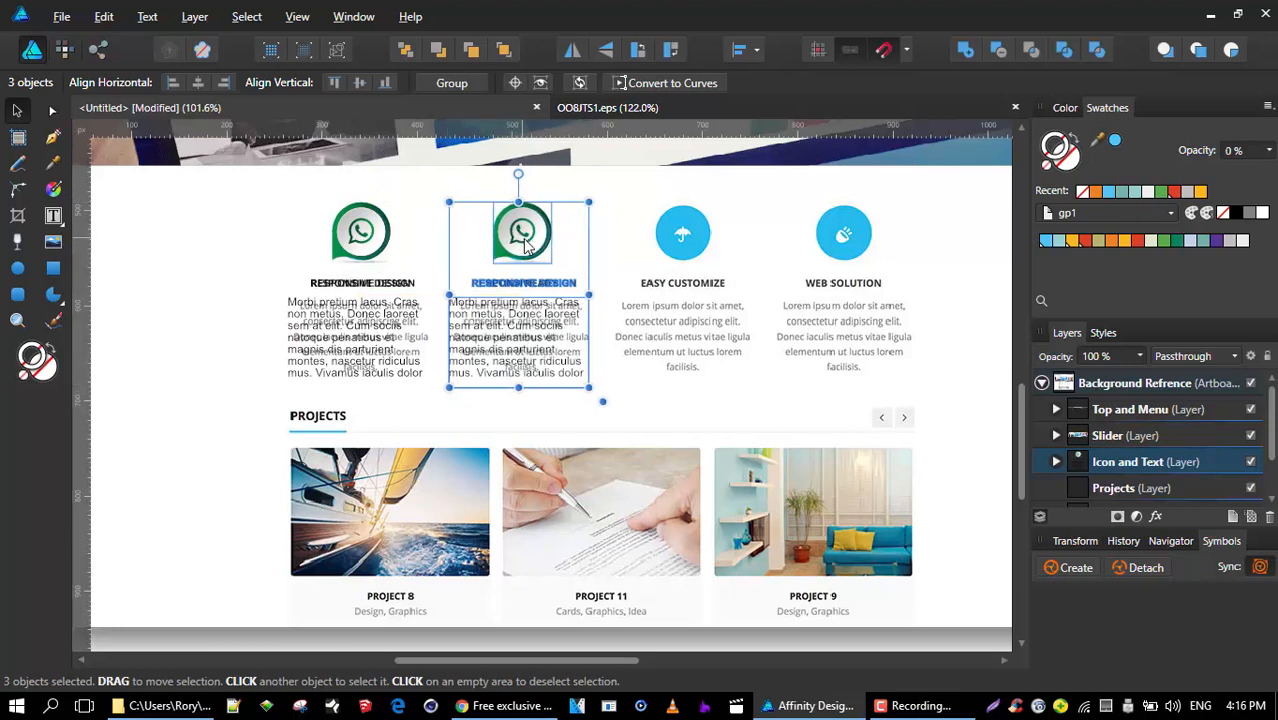
{"action": "key", "text": "ctrl+z"}
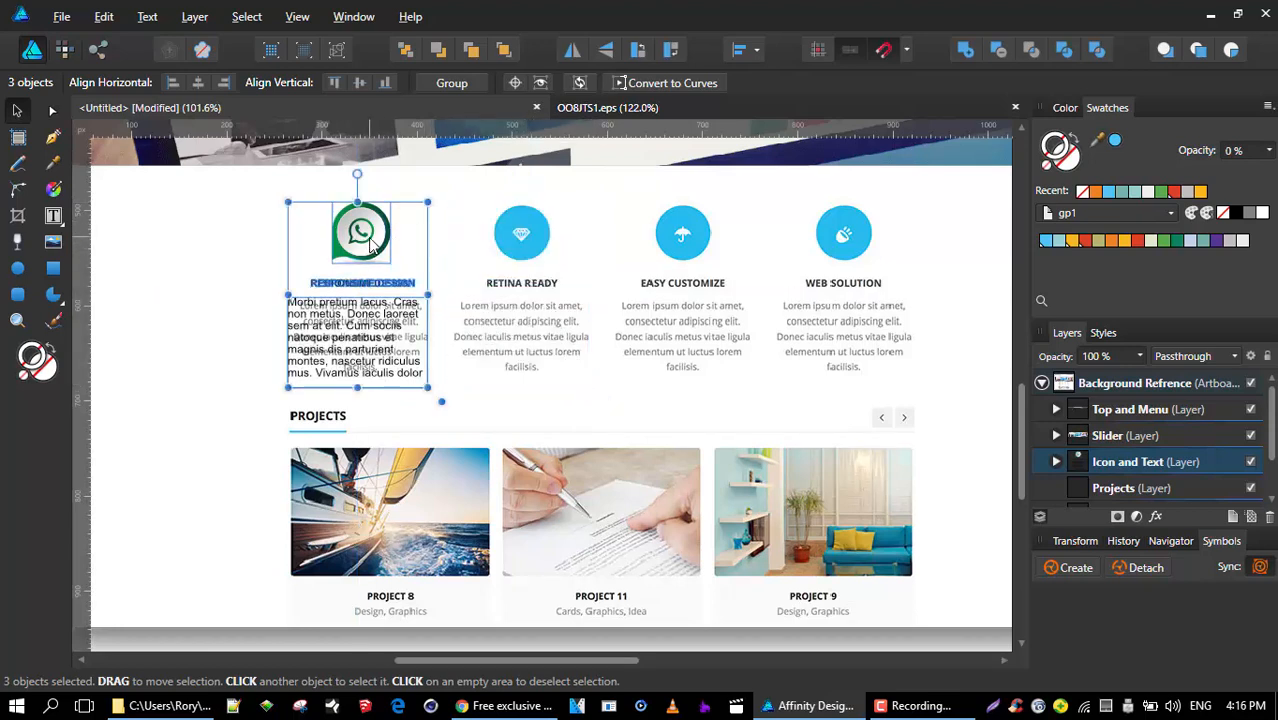
{"action": "key", "text": "ctrl+g"}
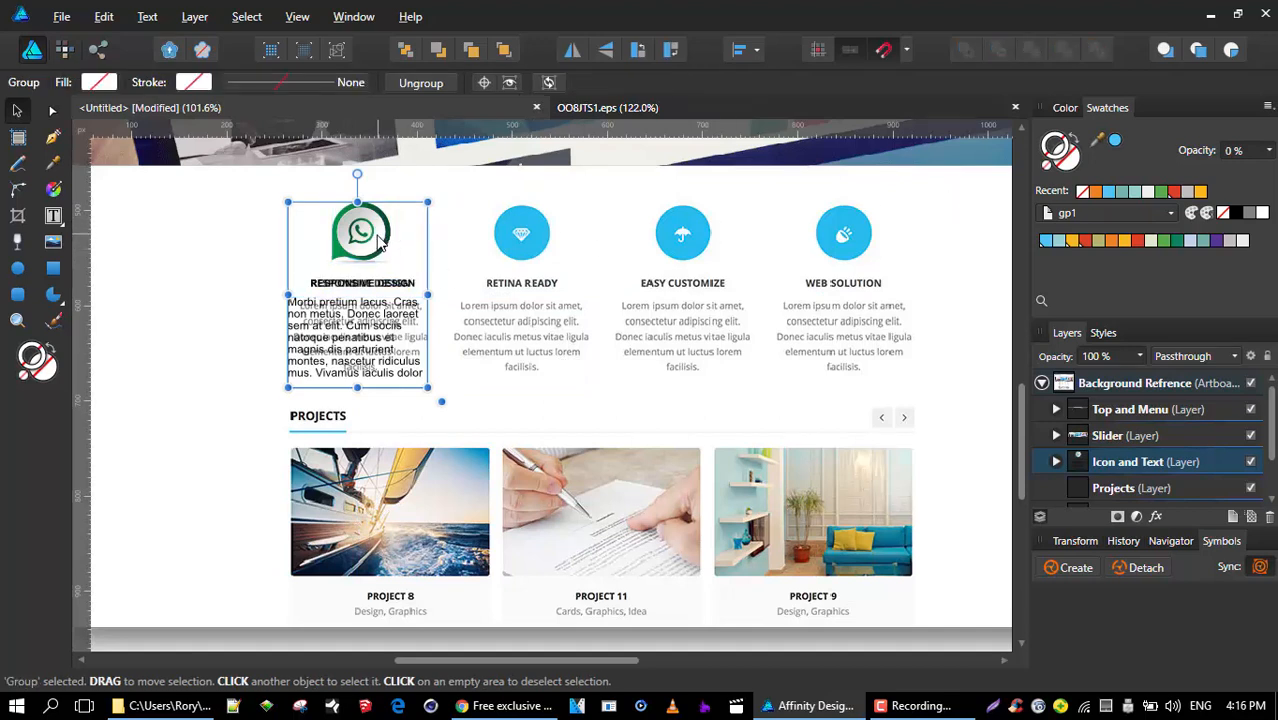
{"action": "left_click_drag", "start_coordinate": [360, 247], "coordinate": [675, 246]}
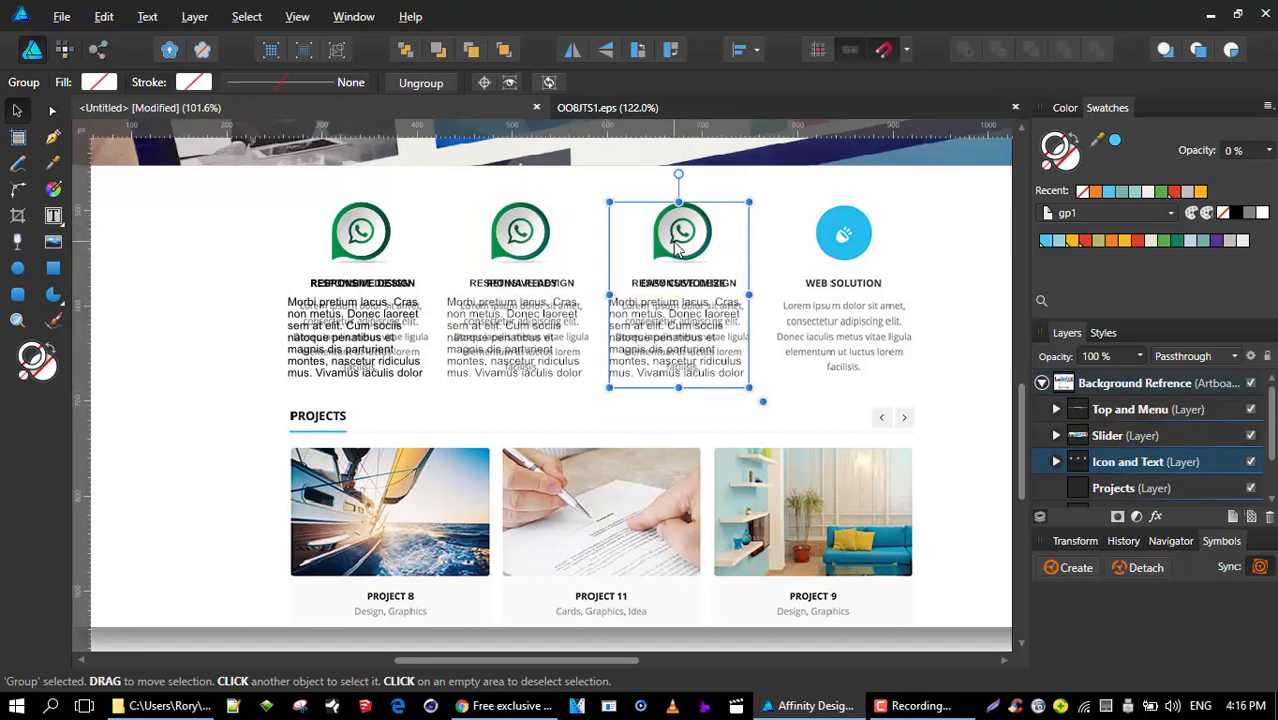
{"action": "mouse_move", "coordinate": [831, 238]}
{"action": "left_mouse_down"}
{"action": "mouse_move", "coordinate": [848, 243]}
{"action": "mouse_move", "coordinate": [835, 243]}
{"action": "left_mouse_up"}
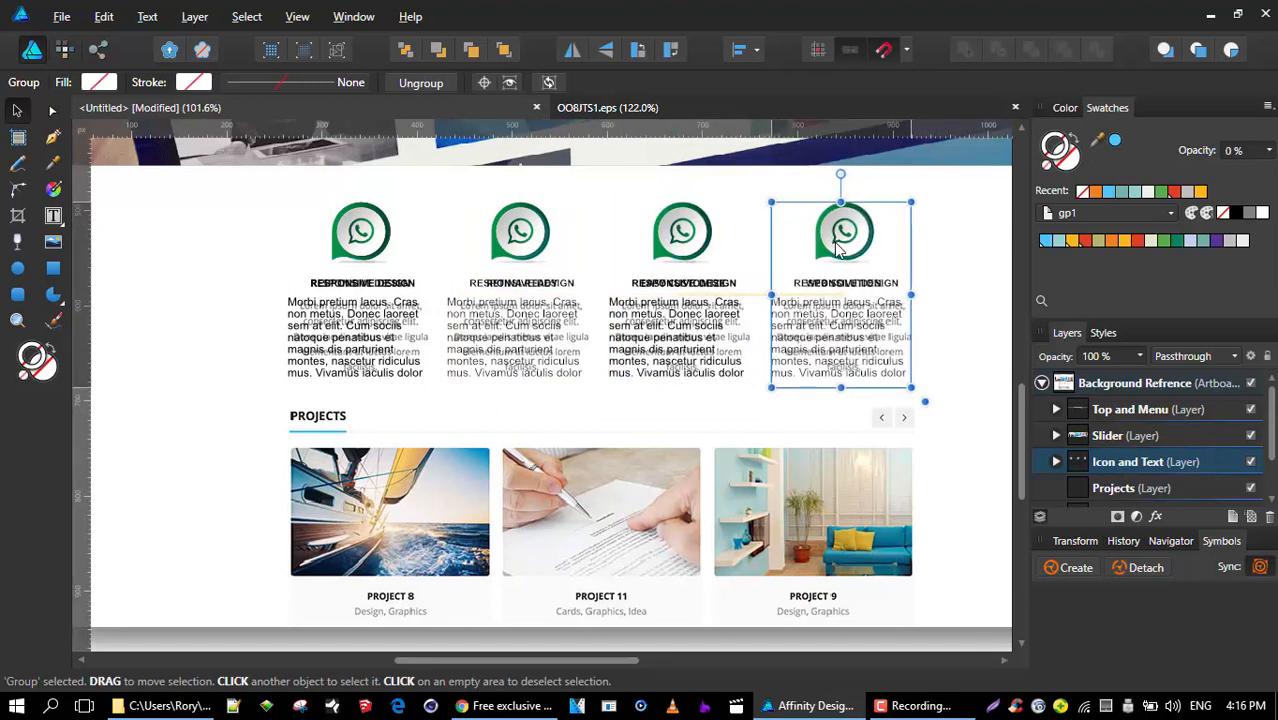
- Select all four icon-and-text groups and space them evenly horizontally with auto distribute
{"action": "left_click", "coordinate": [687, 250], "text": "shift"}
{"action": "left_click", "coordinate": [533, 242], "text": "shift"}
{"action": "left_click", "coordinate": [375, 240], "text": "shift"}
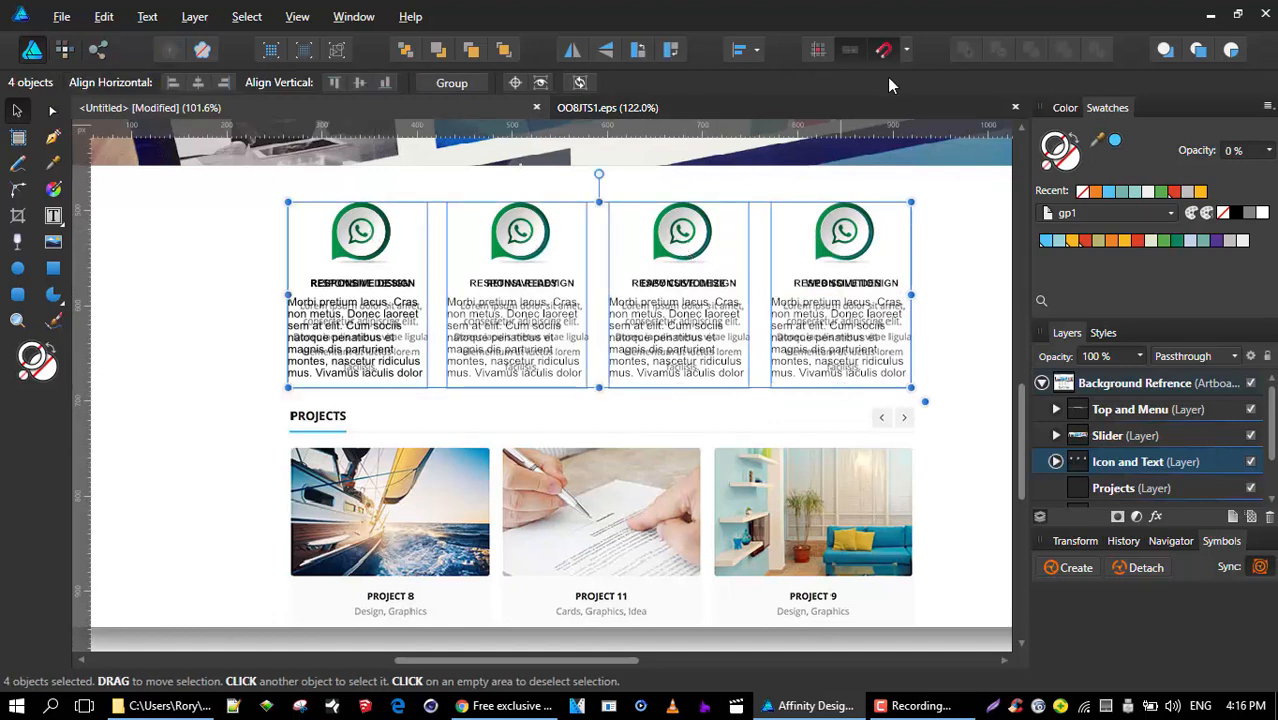
{"action": "left_click", "coordinate": [757, 51]}
{"action": "left_click", "coordinate": [829, 107]}
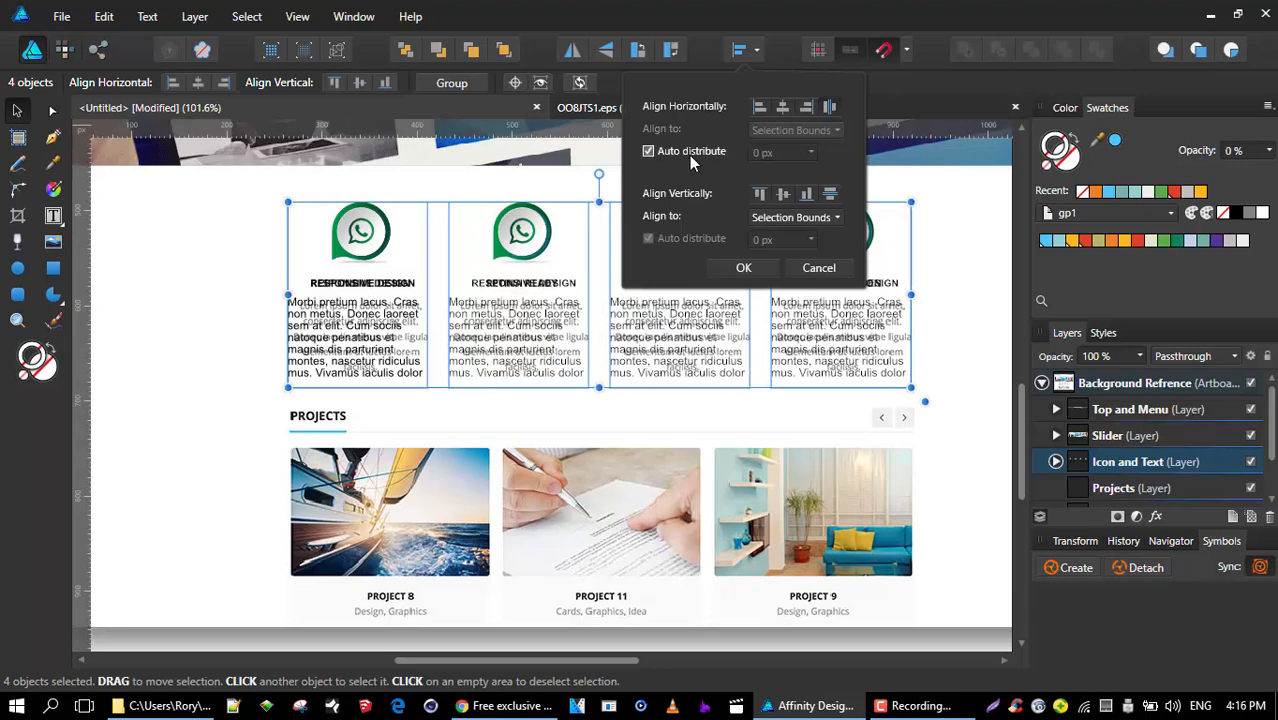
{"action": "left_click", "coordinate": [744, 268]}
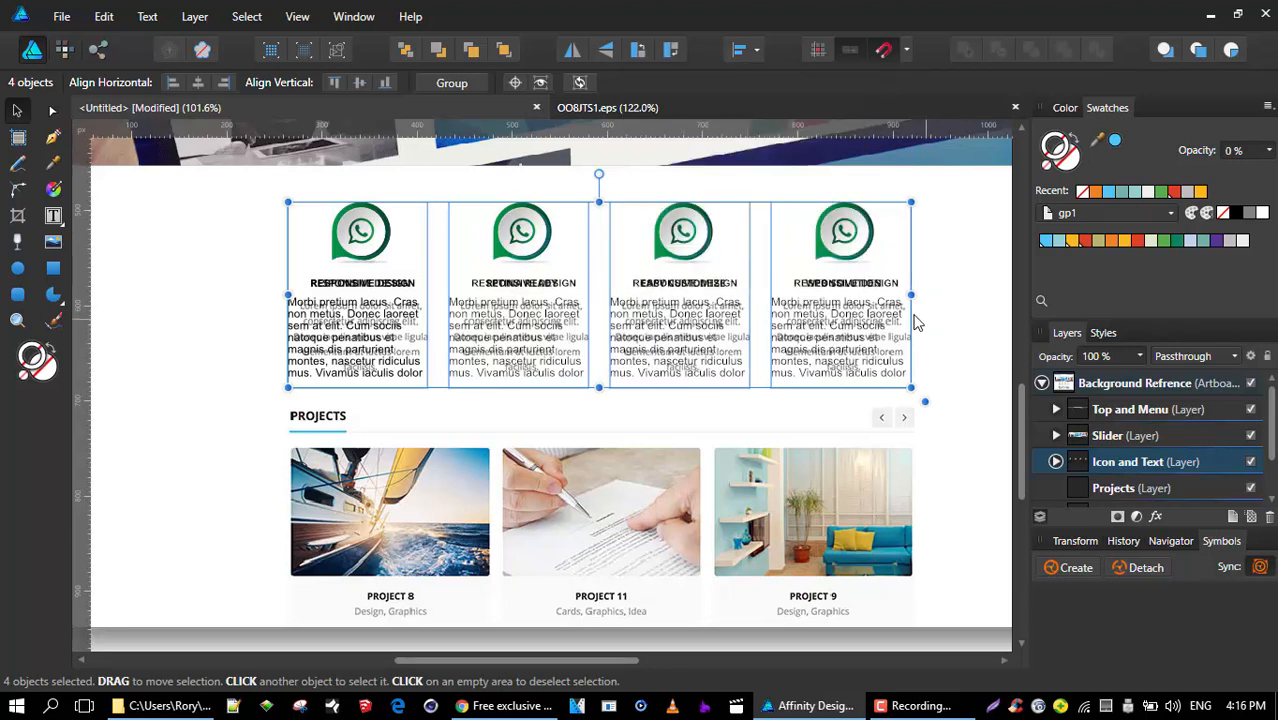
- Add the artistic text heading "PROJECTS" over the reference title in the Projects layer
{"action": "scroll", "coordinate": [905, 320], "scroll_direction": "down", "scroll_amount": 1}
{"action": "scroll", "coordinate": [741, 511], "scroll_direction": "up", "scroll_amount": 2}
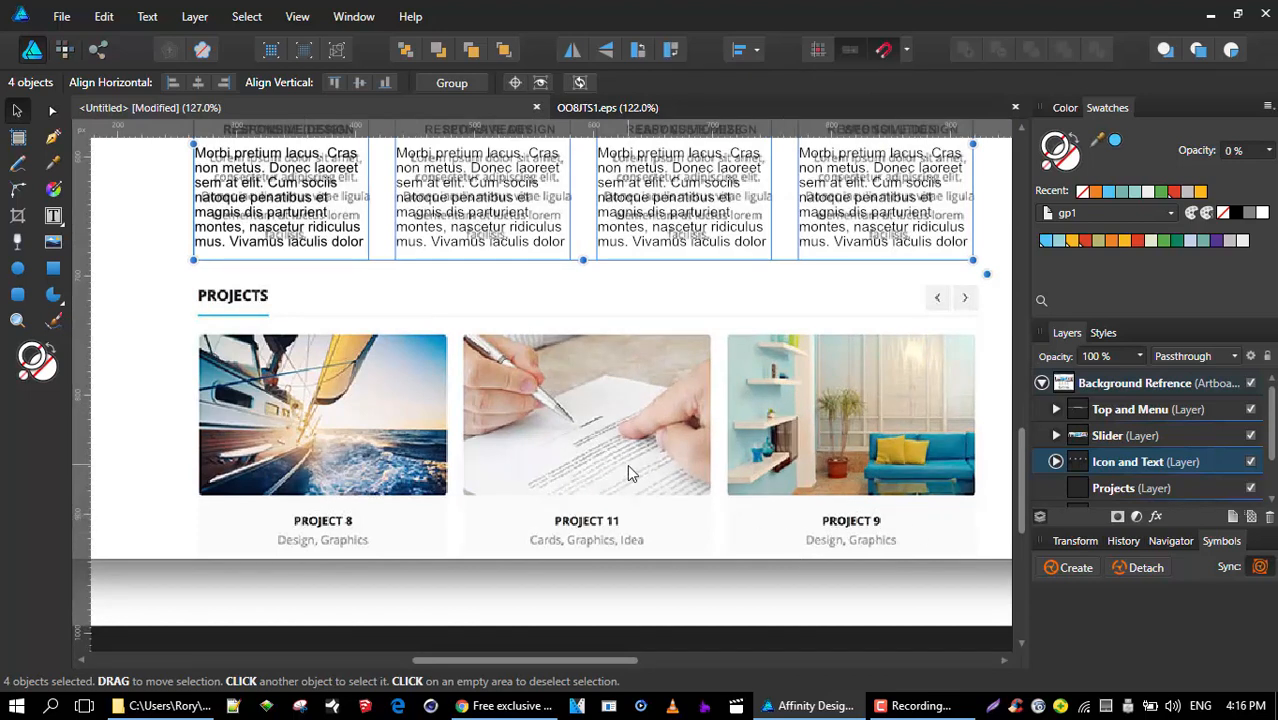
{"action": "scroll", "coordinate": [222, 290], "scroll_direction": "up", "scroll_amount": 1}
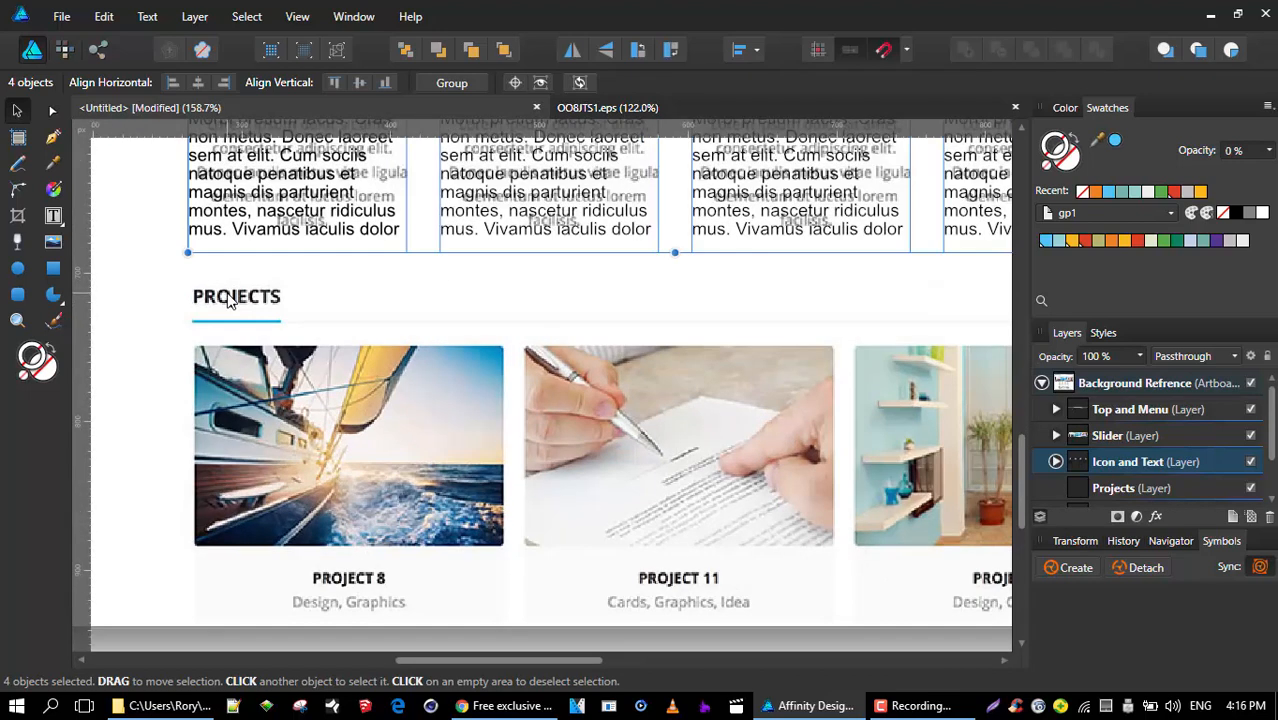
{"action": "scroll", "coordinate": [208, 285], "scroll_direction": "up", "scroll_amount": 1}
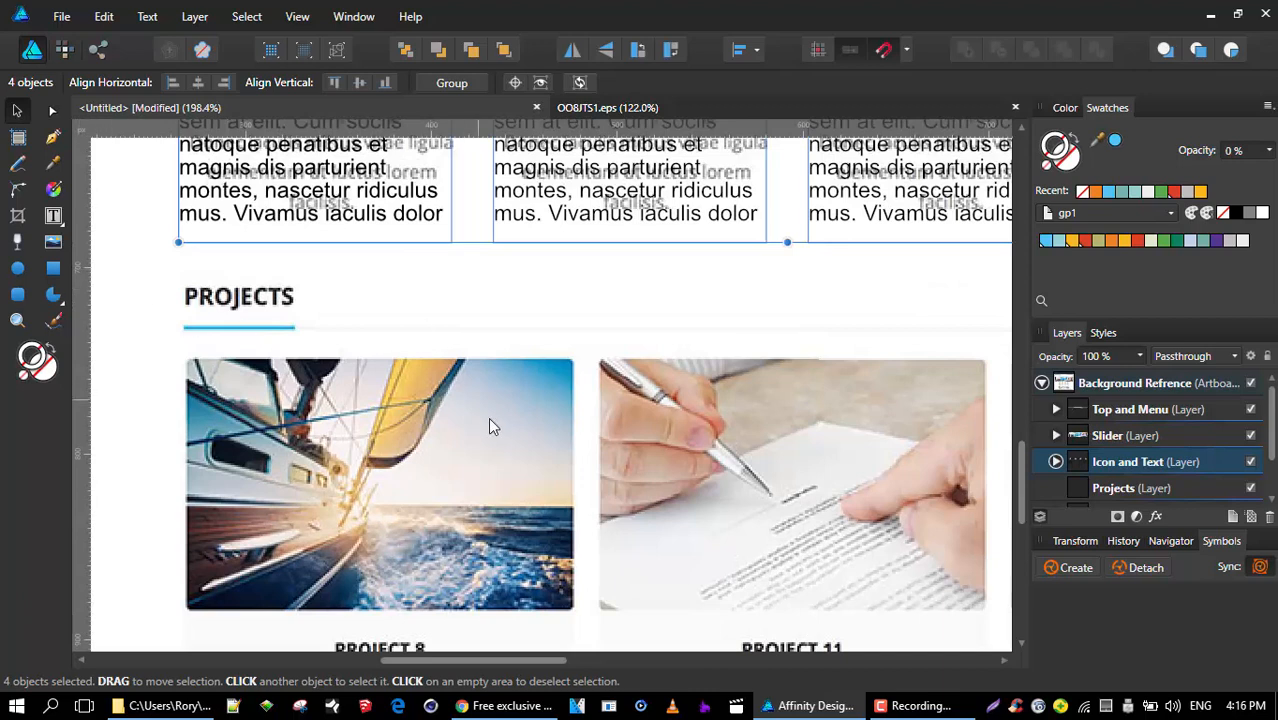
{"action": "left_click", "coordinate": [1136, 489]}
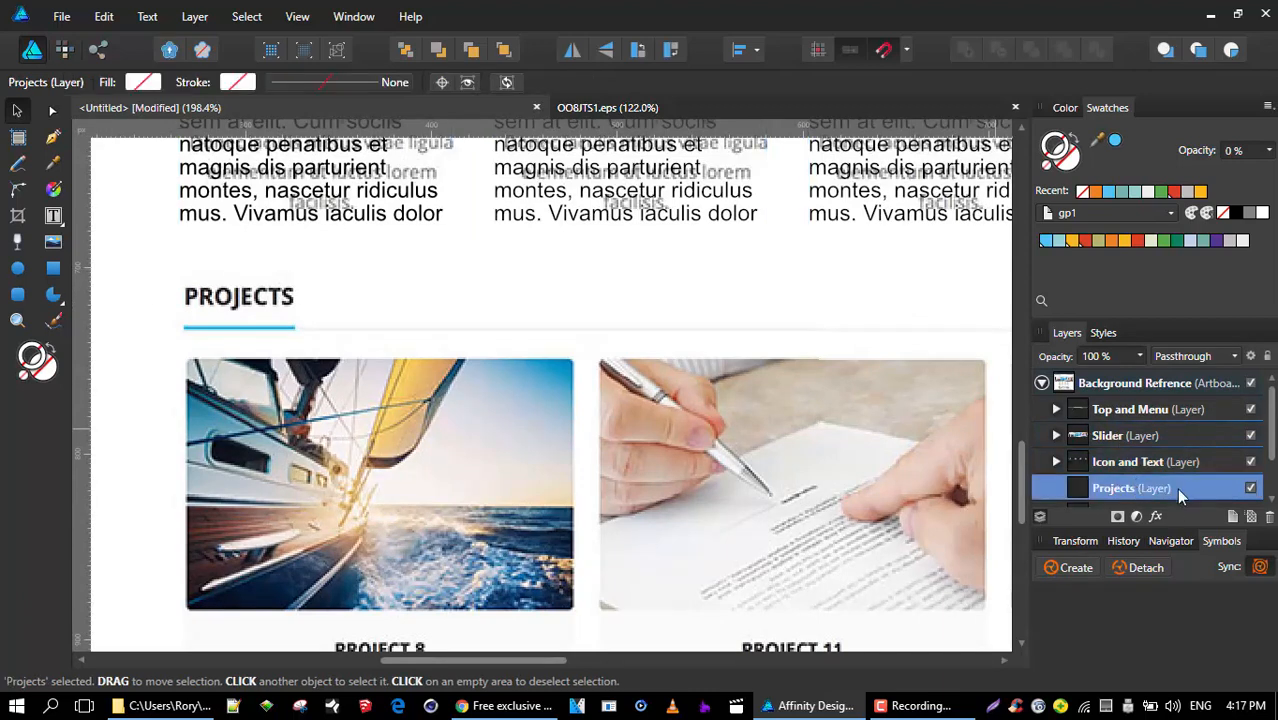
{"action": "left_click", "coordinate": [58, 219]}
{"action": "left_click", "coordinate": [97, 214]}
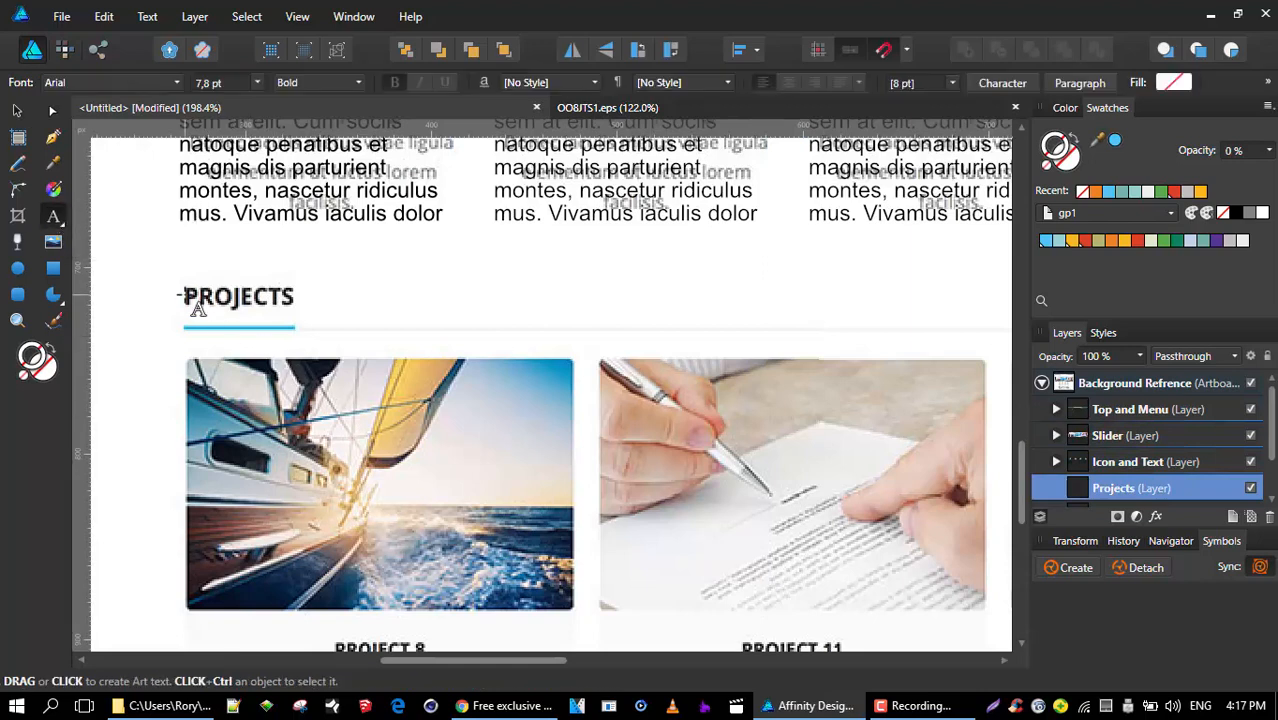
{"action": "left_click_drag", "start_coordinate": [184, 288], "coordinate": [207, 310]}
{"action": "scroll", "coordinate": [206, 310], "scroll_direction": "up", "scroll_amount": 3}
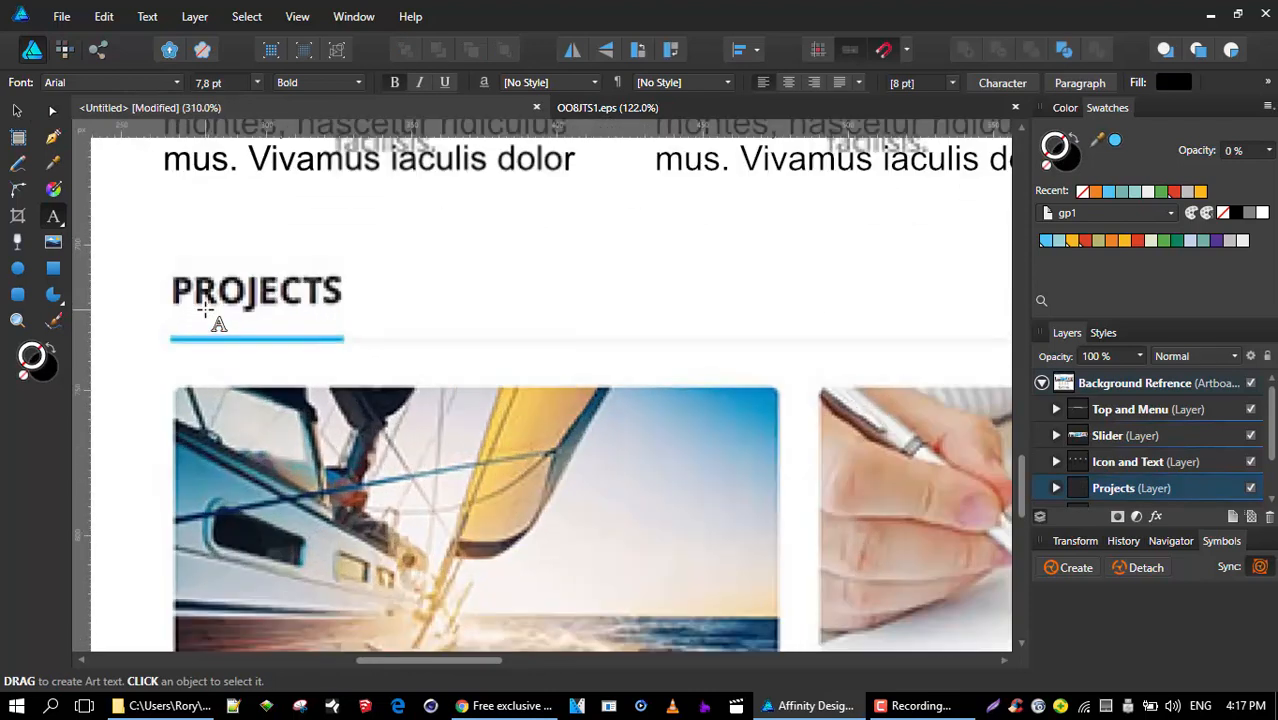
{"action": "type", "text": "PROJECTS"}
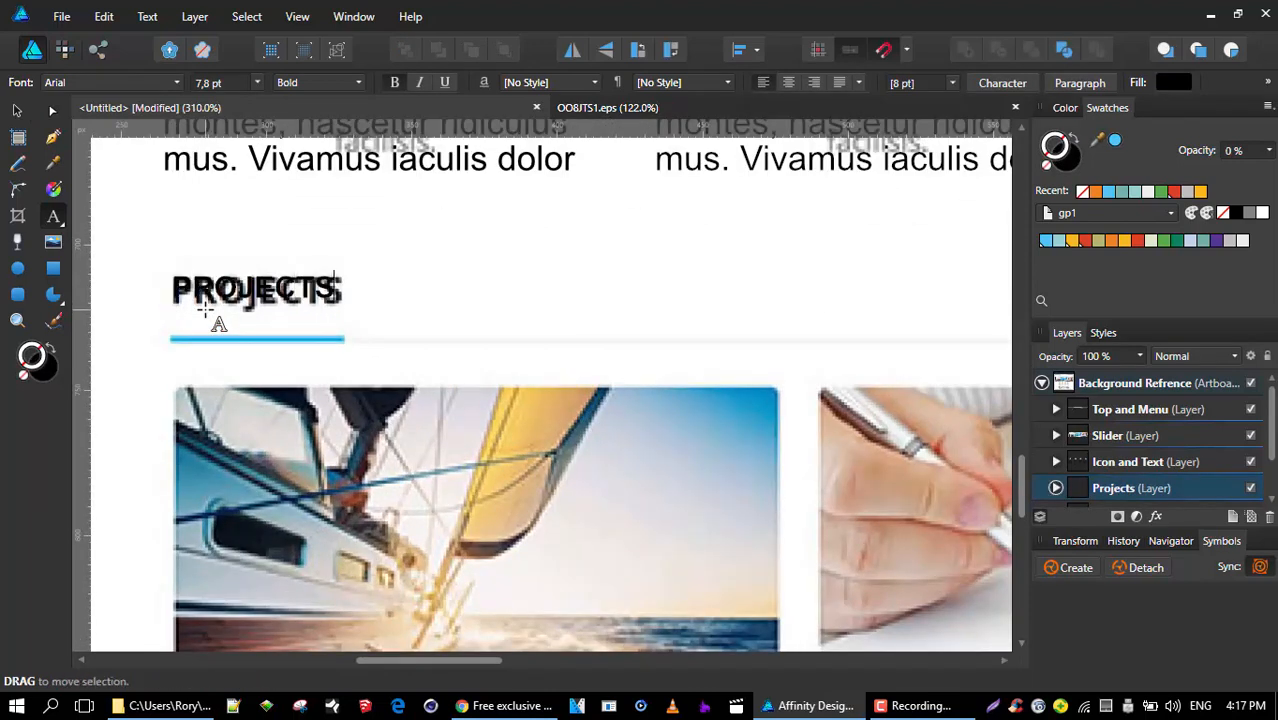
- Enlarge the "PROJECTS" heading proportionally to a font size of 10.7 pt
{"action": "key", "text": "Escape"}
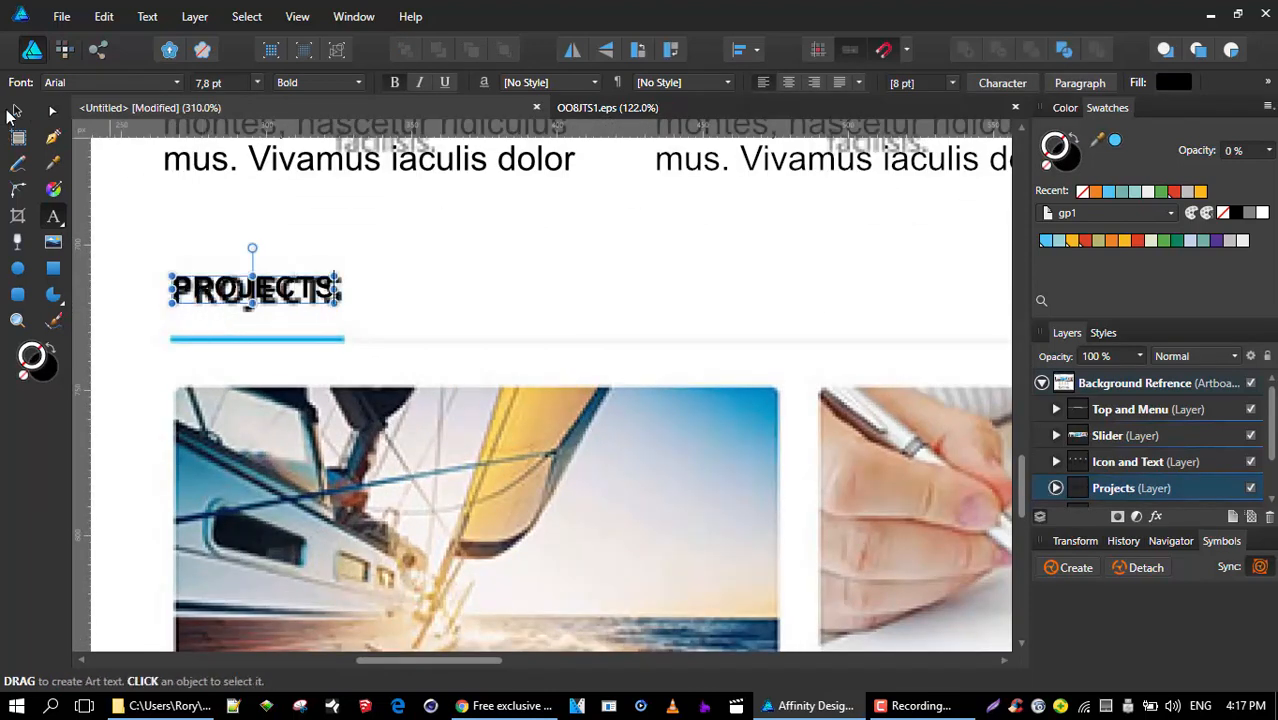
{"action": "left_click", "coordinate": [16, 111]}
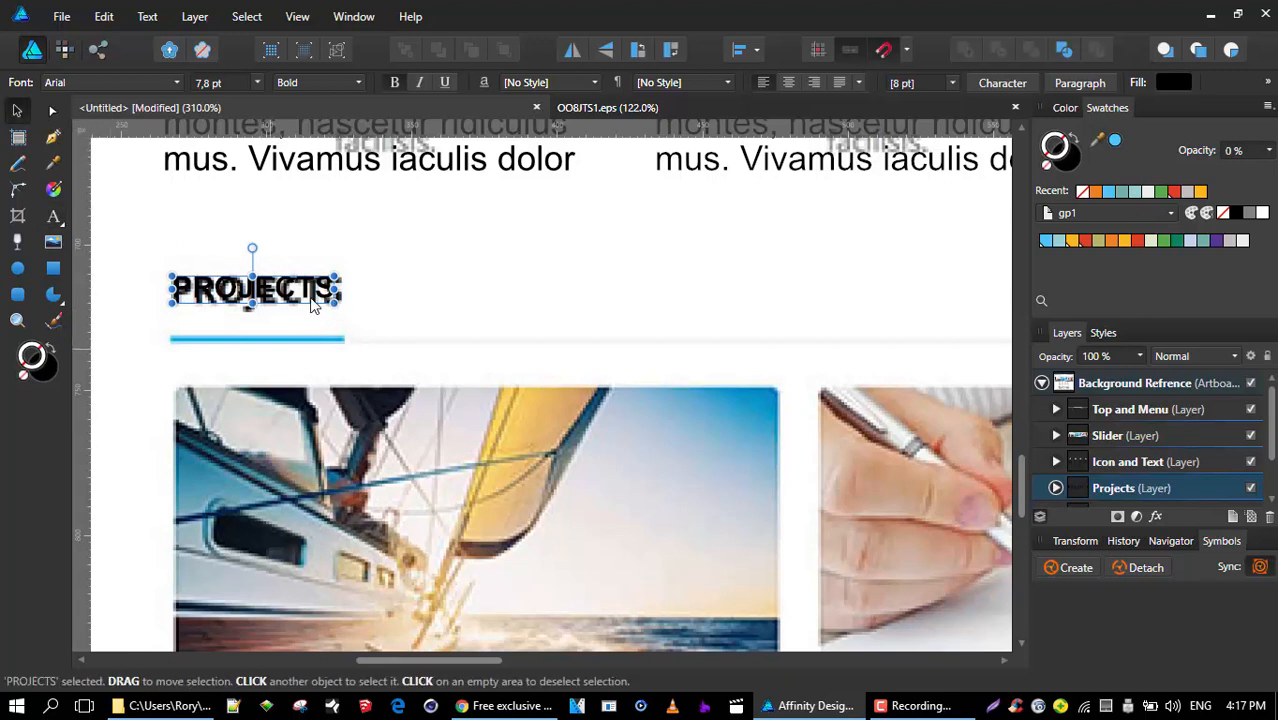
{"action": "left_click_drag", "start_coordinate": [340, 303], "coordinate": [396, 316]}
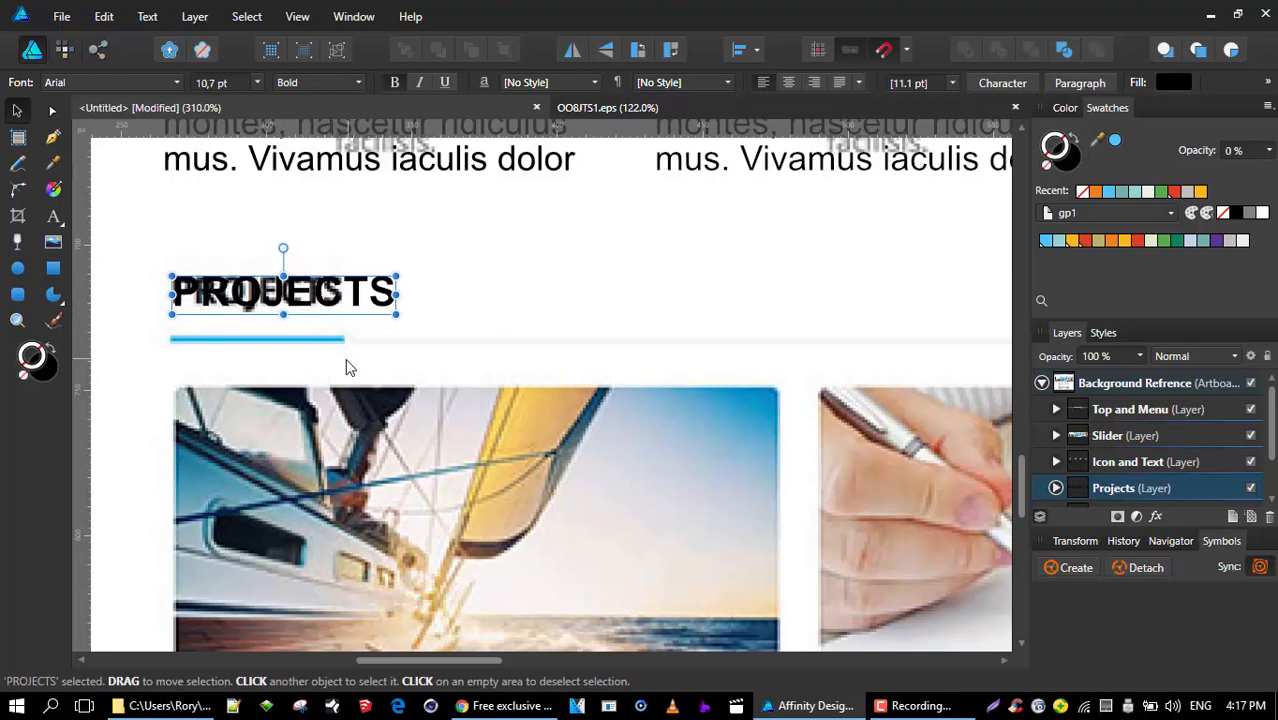
- Trace the reference underline beneath the "PROJECTS" heading as a straight Pen line with a 2 pt stroke
{"action": "scroll", "coordinate": [348, 365], "scroll_direction": "down", "scroll_amount": 2}
{"action": "scroll", "coordinate": [274, 345], "scroll_direction": "up", "scroll_amount": 2}
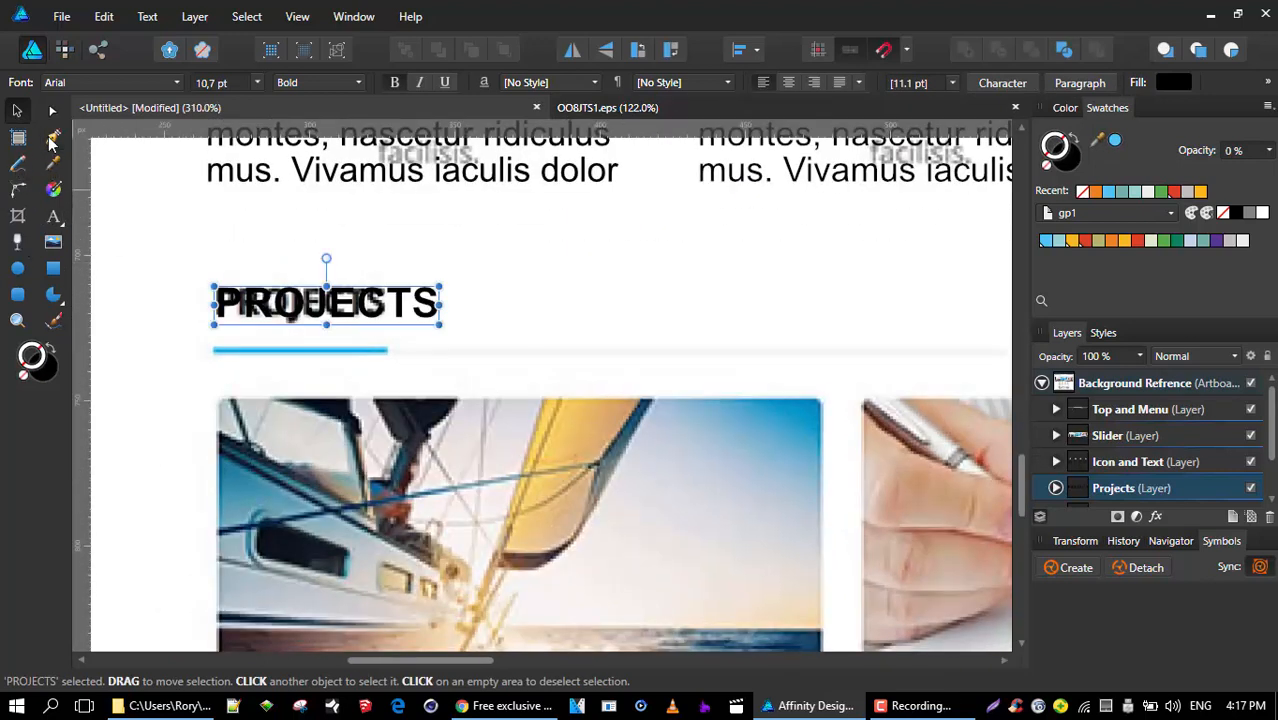
{"action": "left_click", "coordinate": [52, 140]}
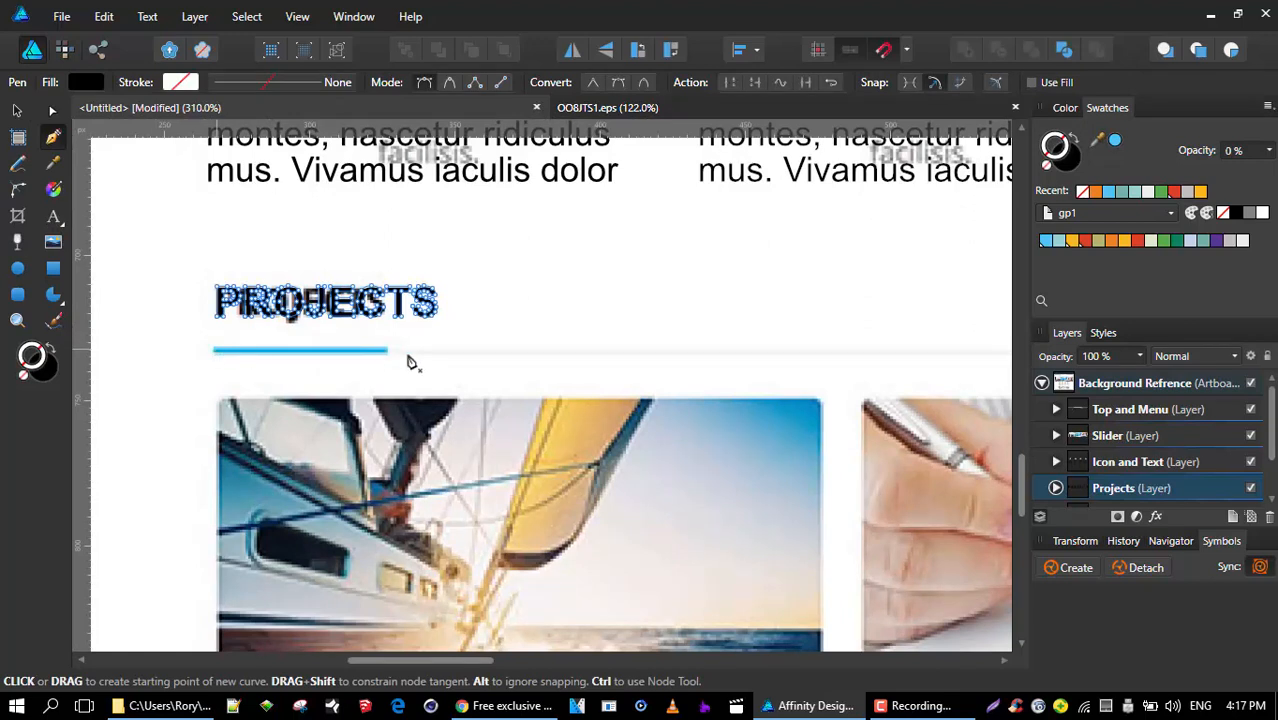
{"action": "left_click", "coordinate": [216, 350]}
{"action": "left_click", "coordinate": [393, 350]}
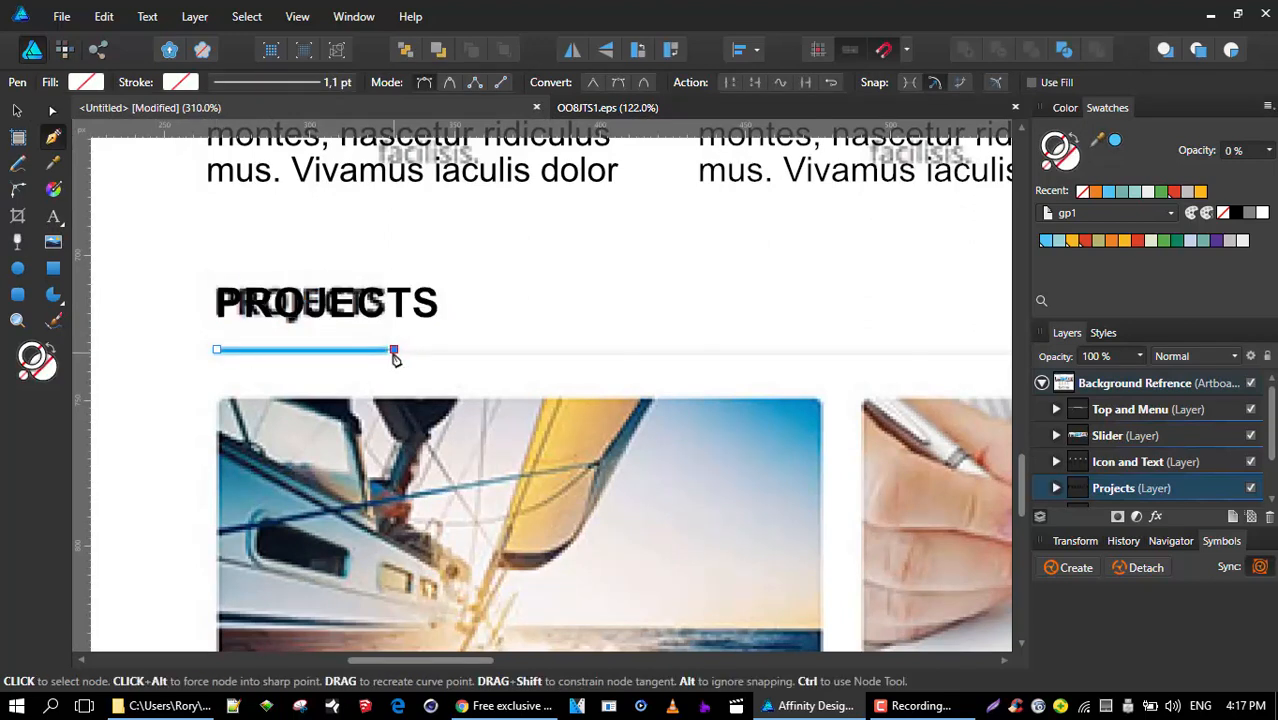
{"action": "left_click", "coordinate": [342, 81]}
{"action": "mouse_move", "coordinate": [289, 150]}
{"action": "left_mouse_down"}
{"action": "mouse_move", "coordinate": [313, 153]}
{"action": "mouse_move", "coordinate": [290, 166]}
{"action": "left_mouse_up"}
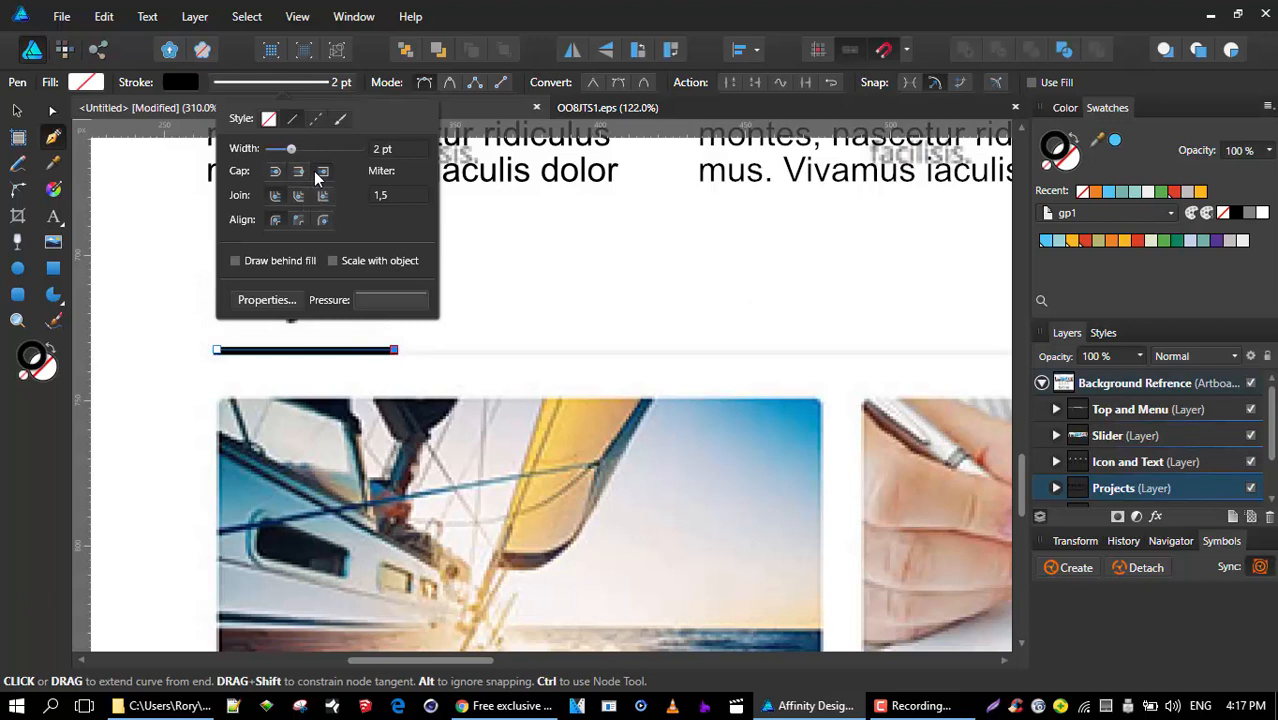
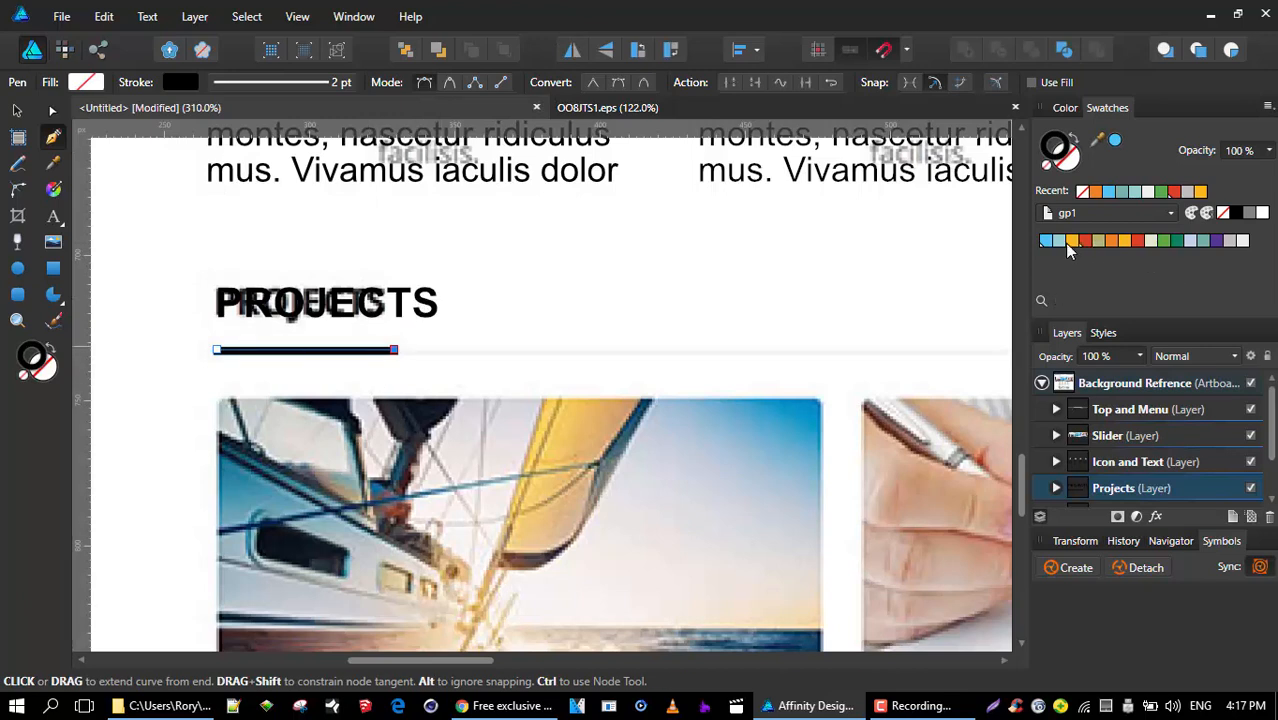
- Colour the heading underline's stroke with the light blue swatch of the gp1 palette and deselect it
{"action": "left_click", "coordinate": [1047, 241]}
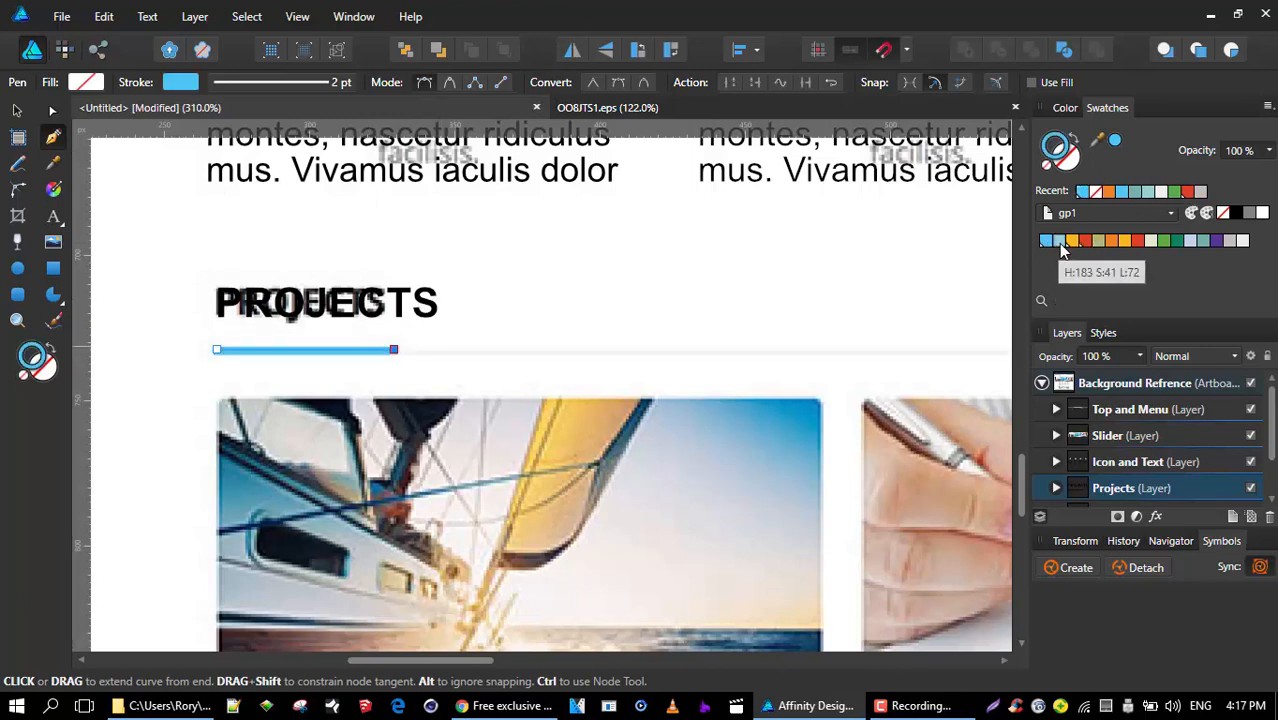
{"action": "left_click", "coordinate": [1061, 243]}
{"action": "left_click", "coordinate": [1045, 243]}
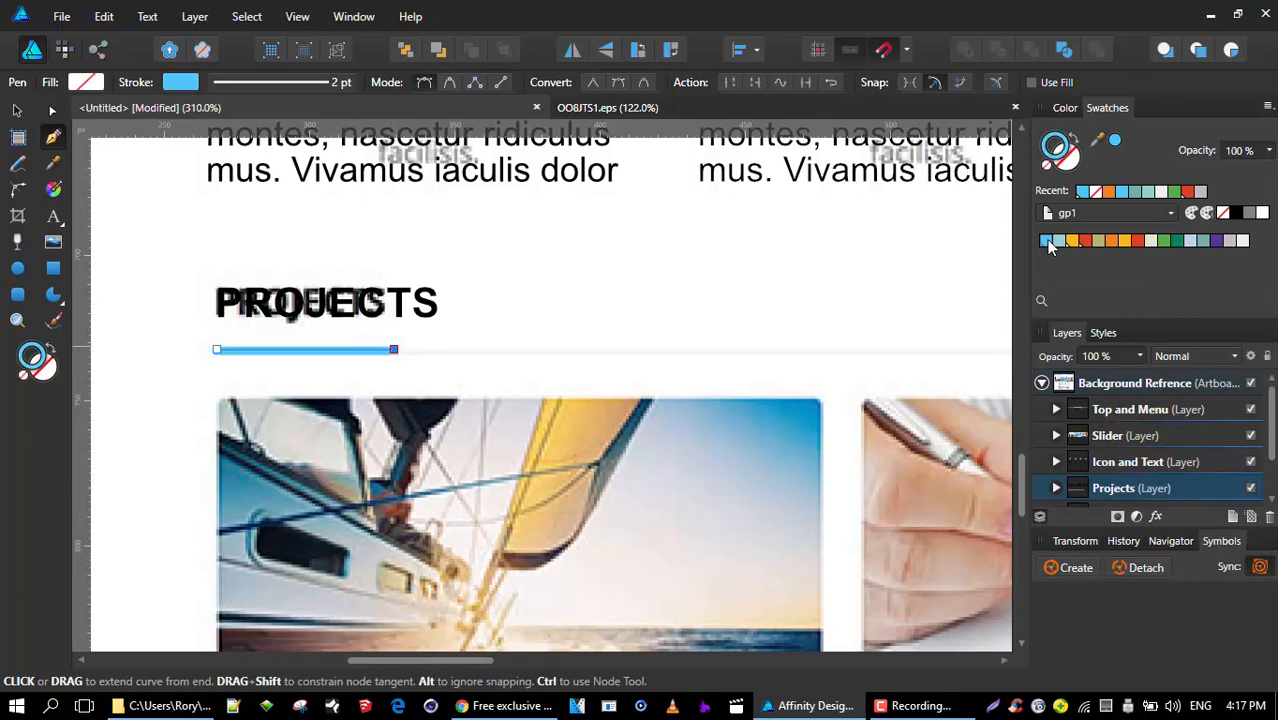
{"action": "left_click", "coordinate": [16, 111]}
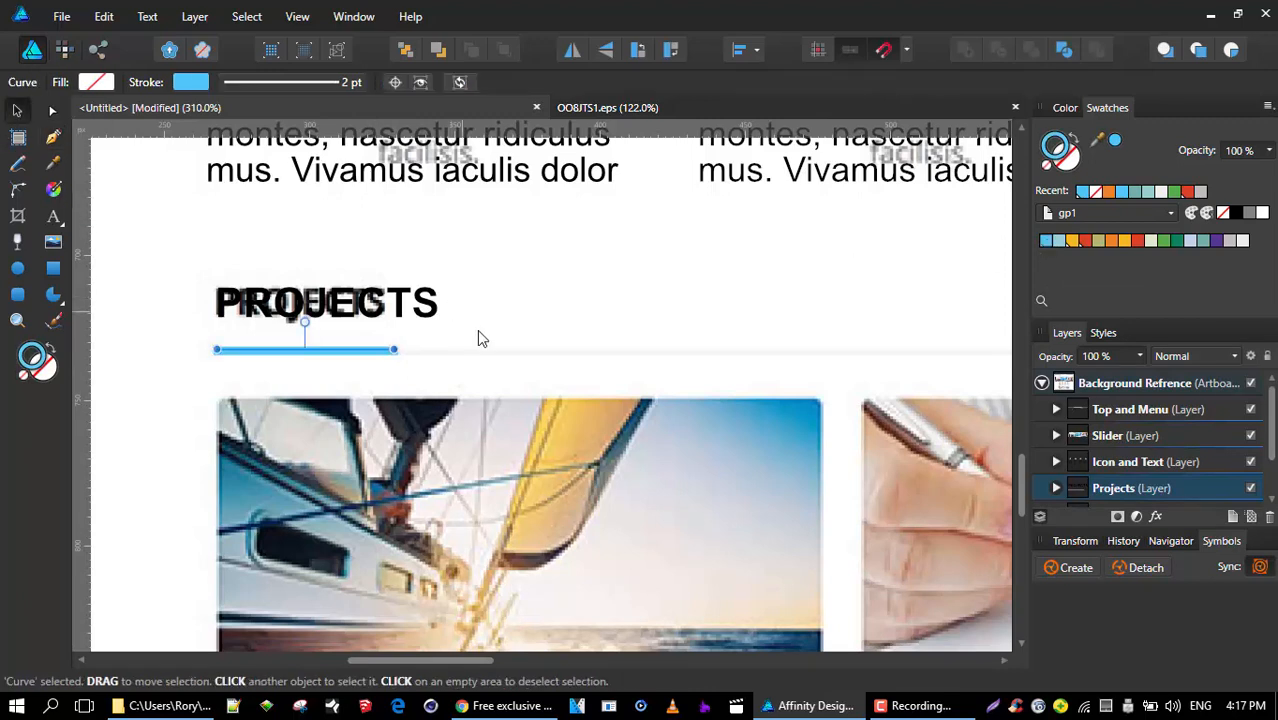
{"action": "left_click", "coordinate": [477, 329]}
- Draw an orange rectangle covering the Project 8 reference image and duplicate it over the Project 11 and Project 9 images
{"action": "scroll", "coordinate": [387, 362], "scroll_direction": "down", "scroll_amount": 5}
{"action": "left_click_drag", "start_coordinate": [457, 285], "coordinate": [386, 254]}
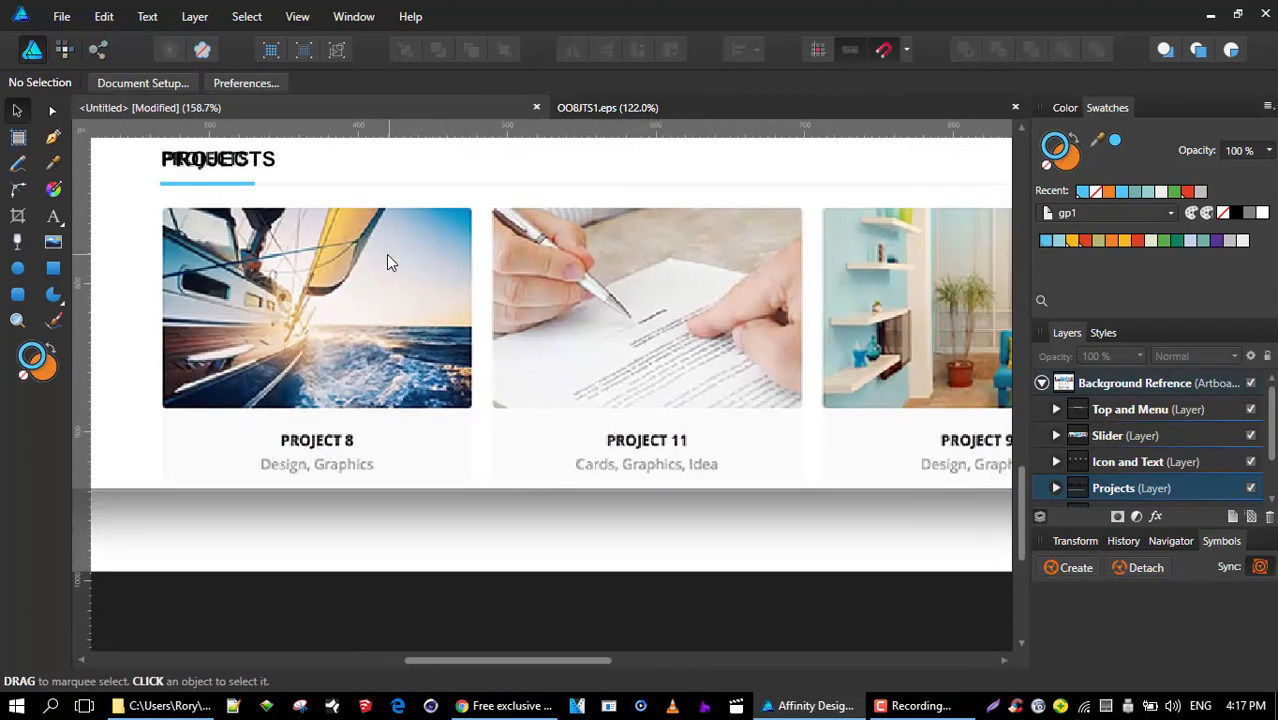
{"action": "scroll", "coordinate": [500, 320], "scroll_direction": "down", "scroll_amount": 3}
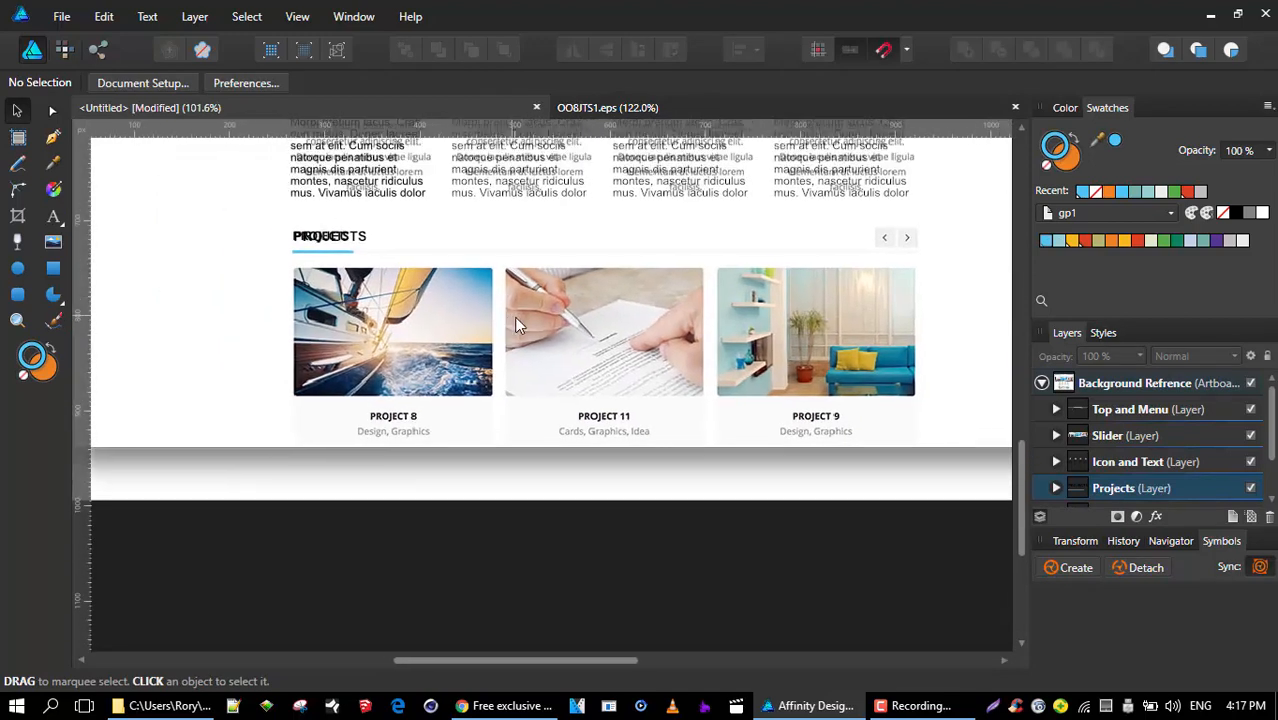
{"action": "left_click", "coordinate": [54, 269]}
{"action": "left_click_drag", "start_coordinate": [301, 266], "coordinate": [502, 398]}
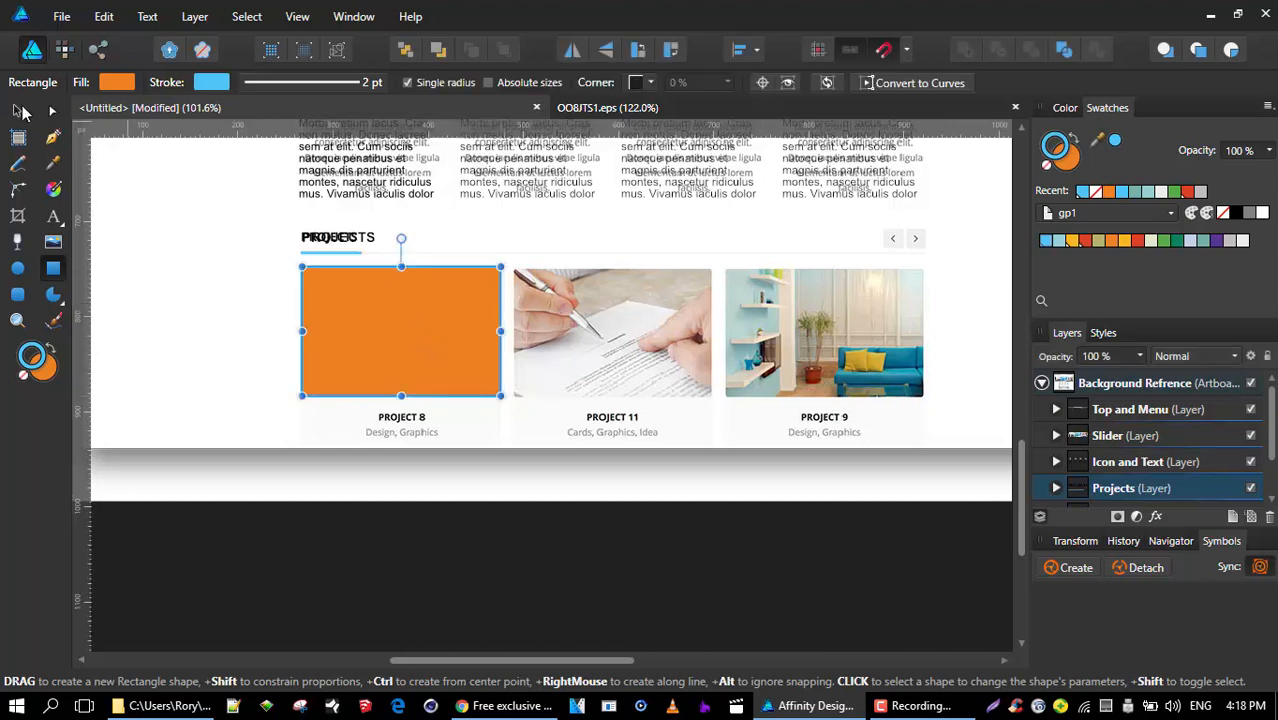
{"action": "left_click", "coordinate": [18, 108]}
{"action": "left_click_drag", "start_coordinate": [405, 318], "coordinate": [598, 318]}
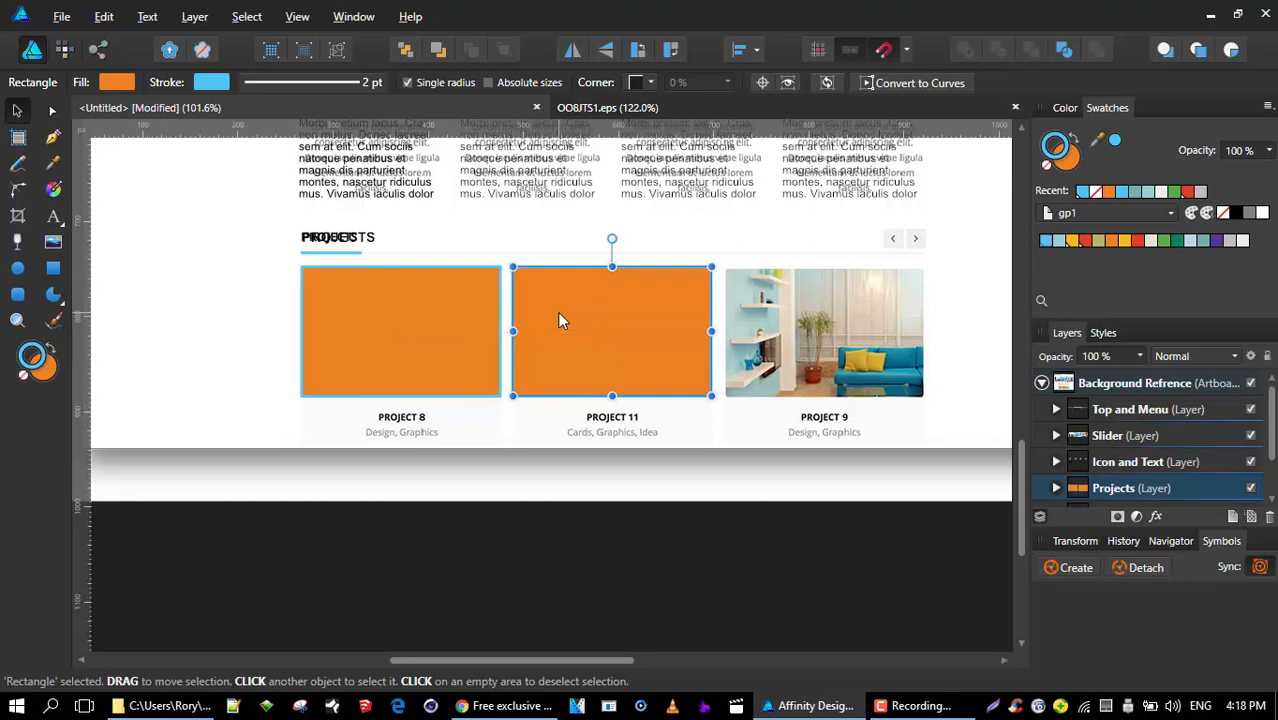
{"action": "left_click", "coordinate": [813, 319]}
{"action": "left_click_drag", "start_coordinate": [812, 312], "coordinate": [774, 302]}
- Select all three project rectangles, remove their stroke and space them evenly horizontally with auto distribute
{"action": "left_click", "coordinate": [596, 314], "text": "shift"}
{"action": "left_click", "coordinate": [394, 308], "text": "shift"}
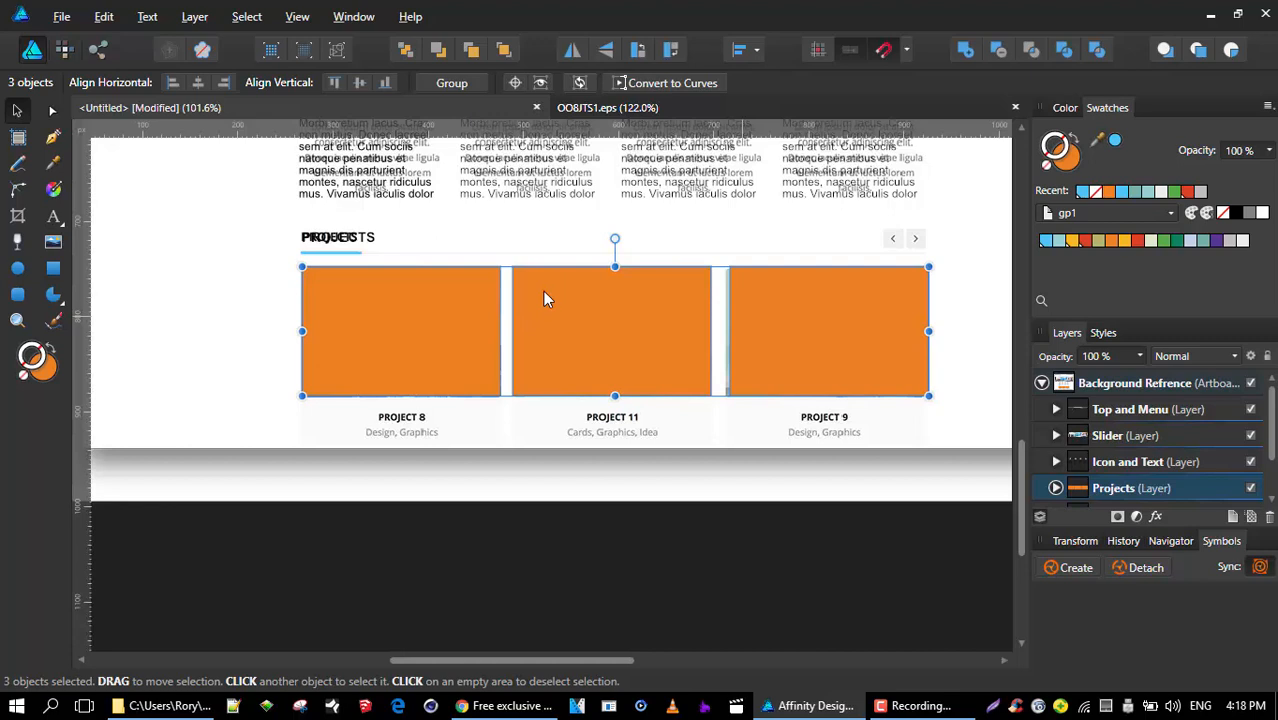
{"action": "left_click", "coordinate": [760, 50]}
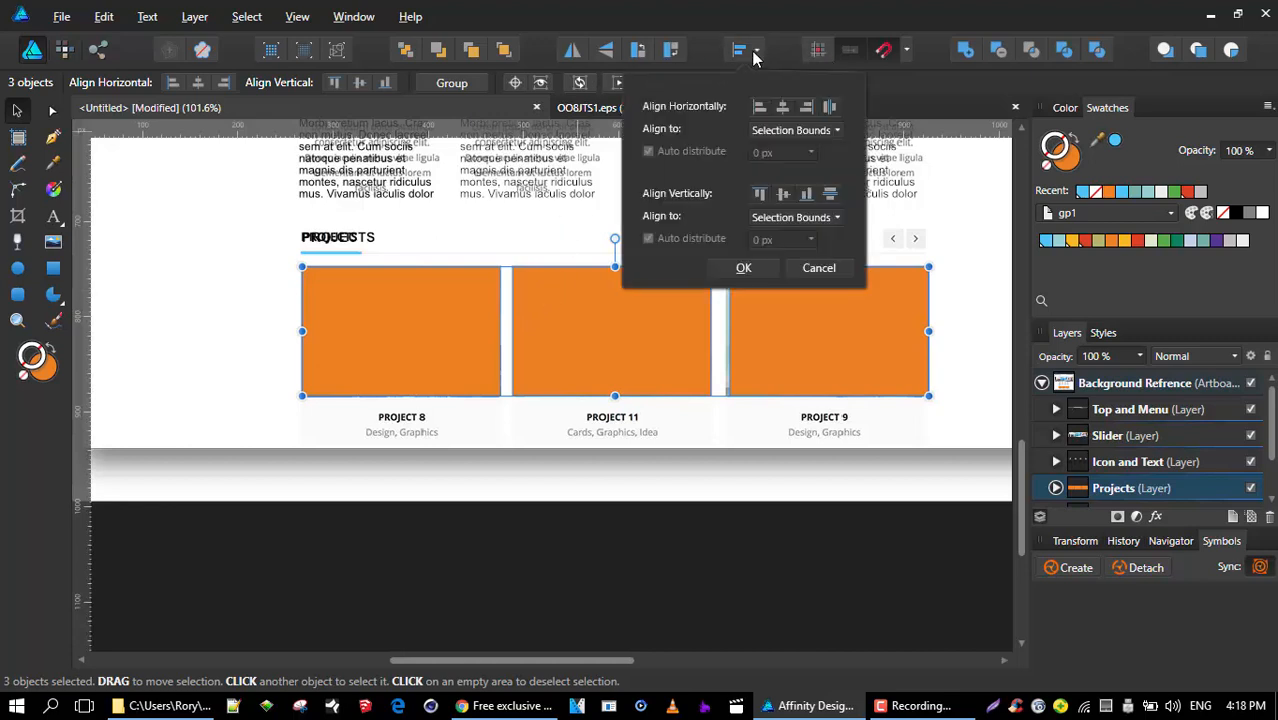
{"action": "left_click", "coordinate": [829, 106]}
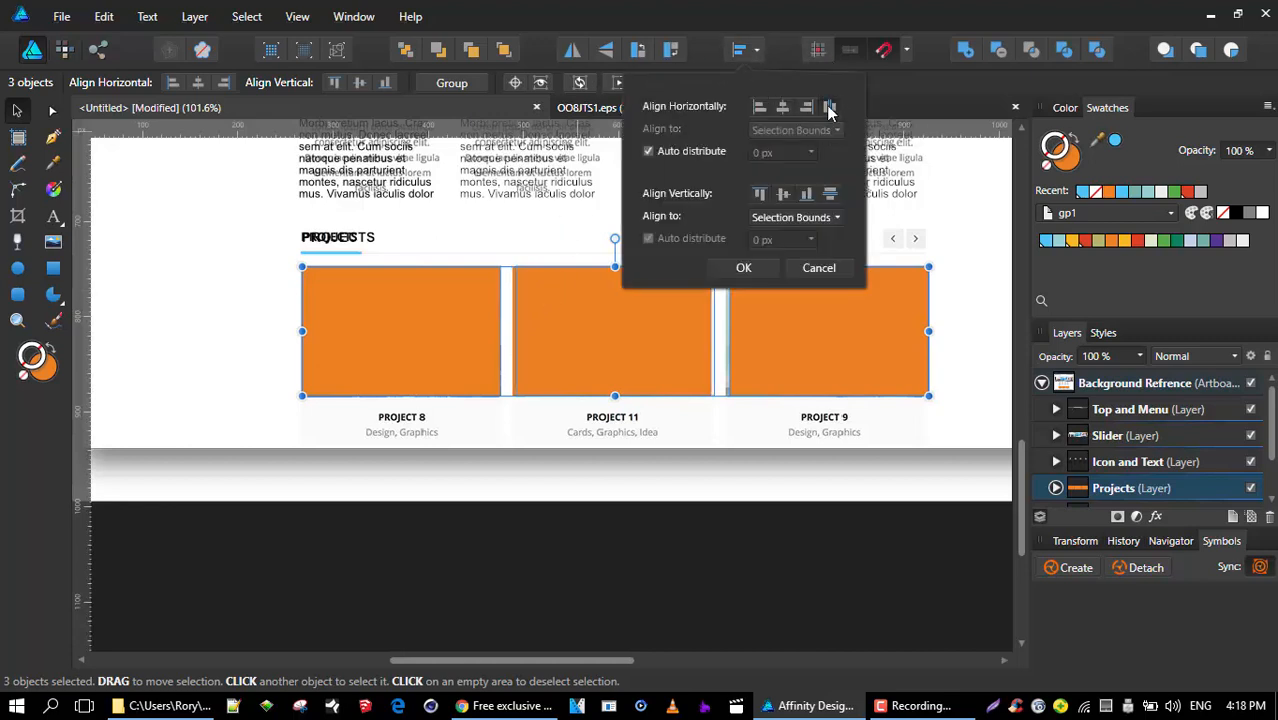
{"action": "left_click", "coordinate": [745, 268]}
{"action": "left_click", "coordinate": [204, 288]}
- Place PicOfLady_compressed.jpg inside the rectangle above Project 8, scaling and positioning it so the woman's head fills the frame
{"action": "left_click", "coordinate": [439, 330]}
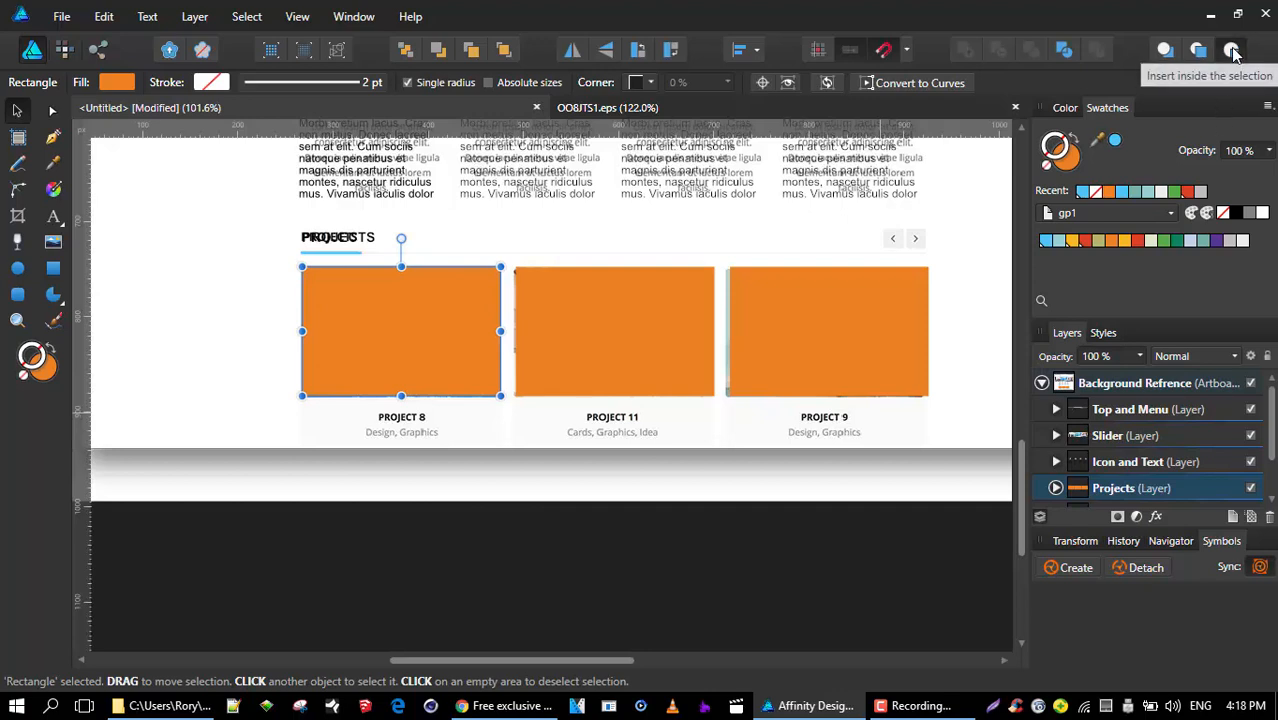
{"action": "left_click", "coordinate": [62, 16]}
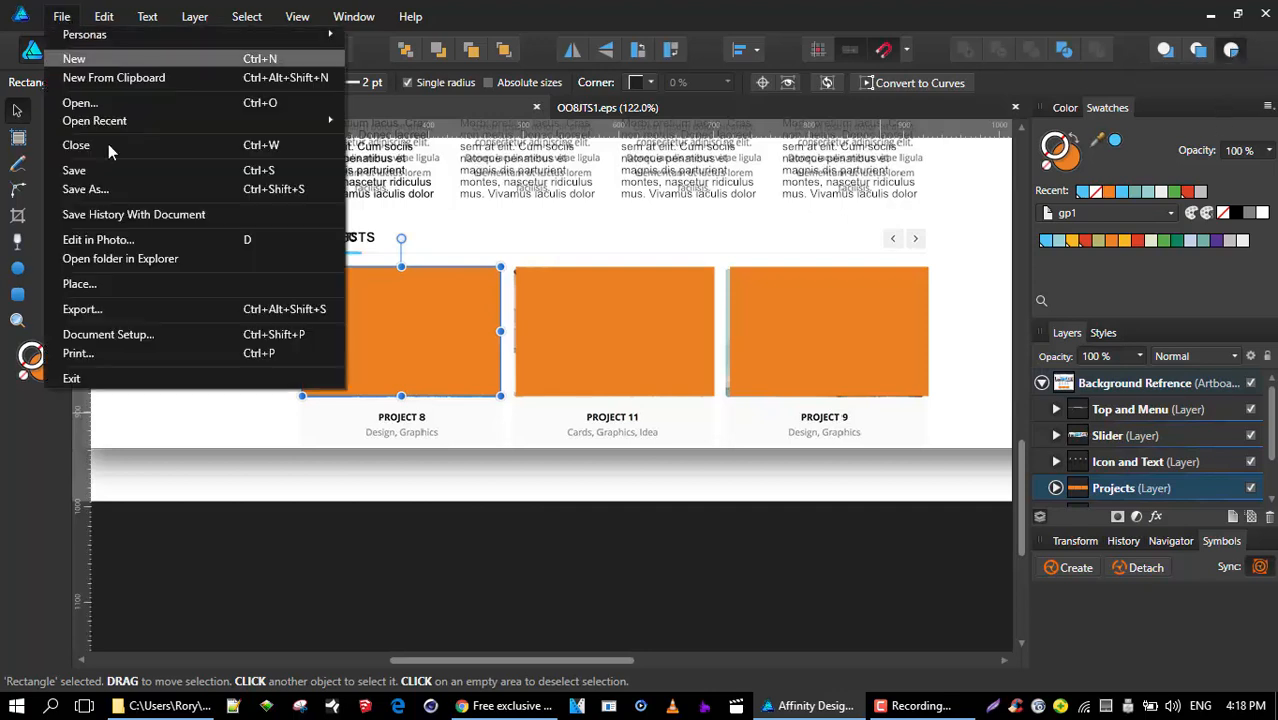
{"action": "left_click", "coordinate": [156, 278]}
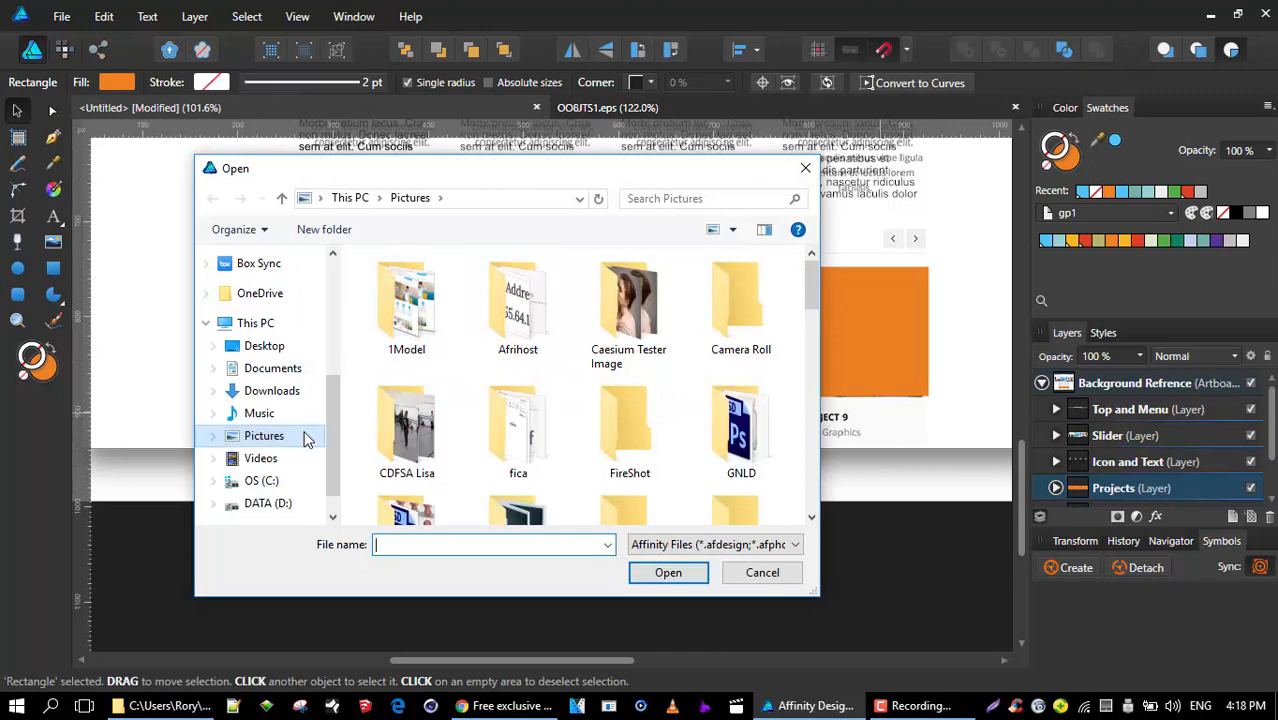
{"action": "double_click", "coordinate": [623, 309]}
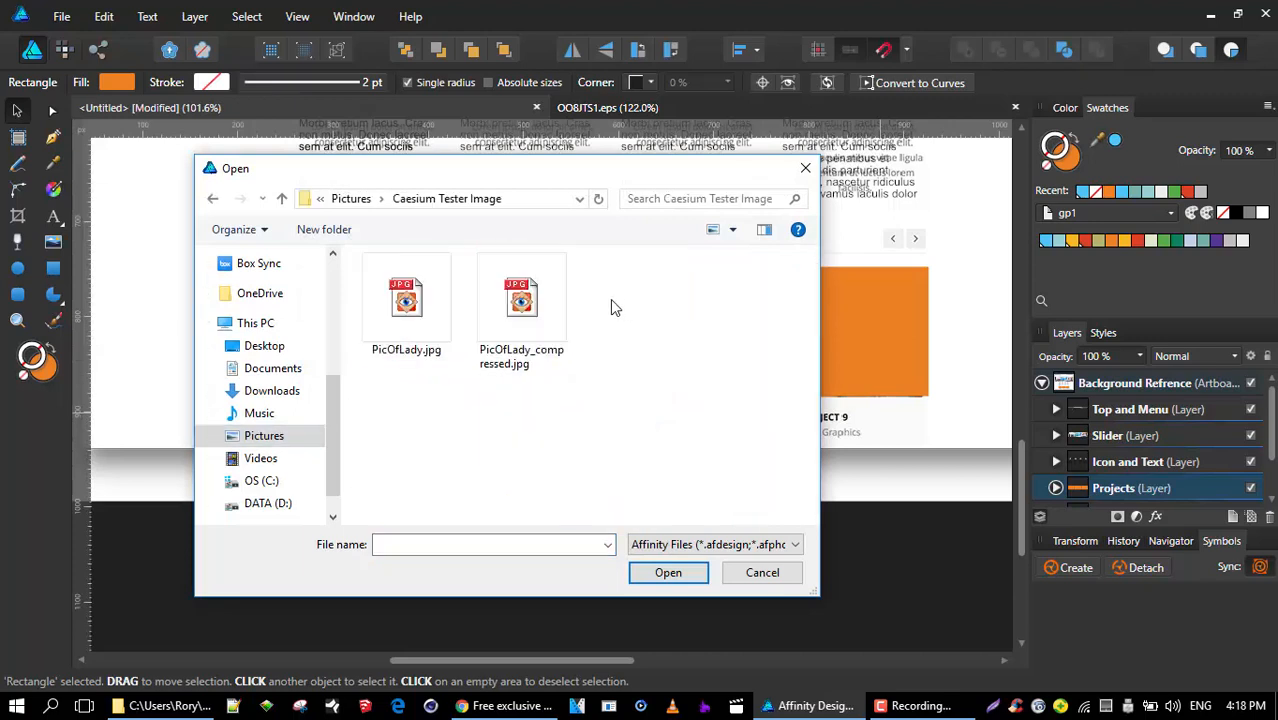
{"action": "left_click", "coordinate": [517, 316]}
{"action": "left_click", "coordinate": [668, 572]}
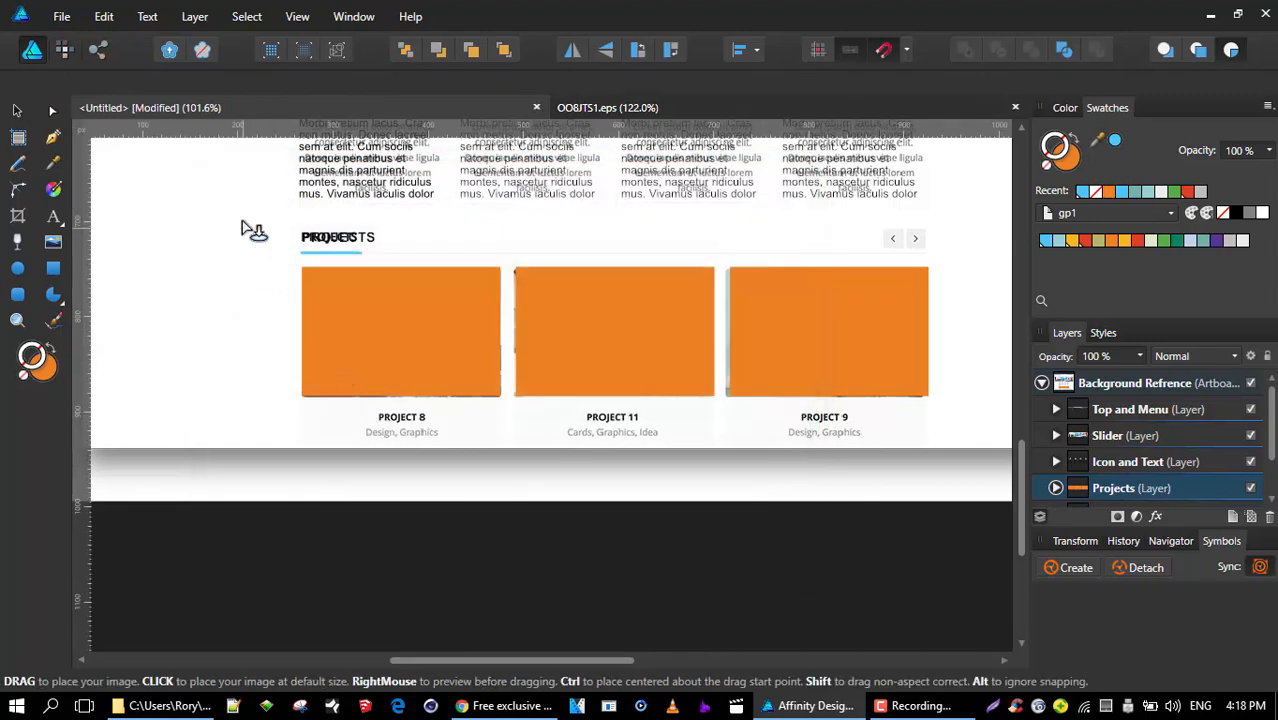
{"action": "left_click_drag", "start_coordinate": [241, 210], "coordinate": [544, 494]}
{"action": "left_click_drag", "start_coordinate": [431, 321], "coordinate": [430, 356]}
{"action": "left_click_drag", "start_coordinate": [561, 485], "coordinate": [524, 458]}
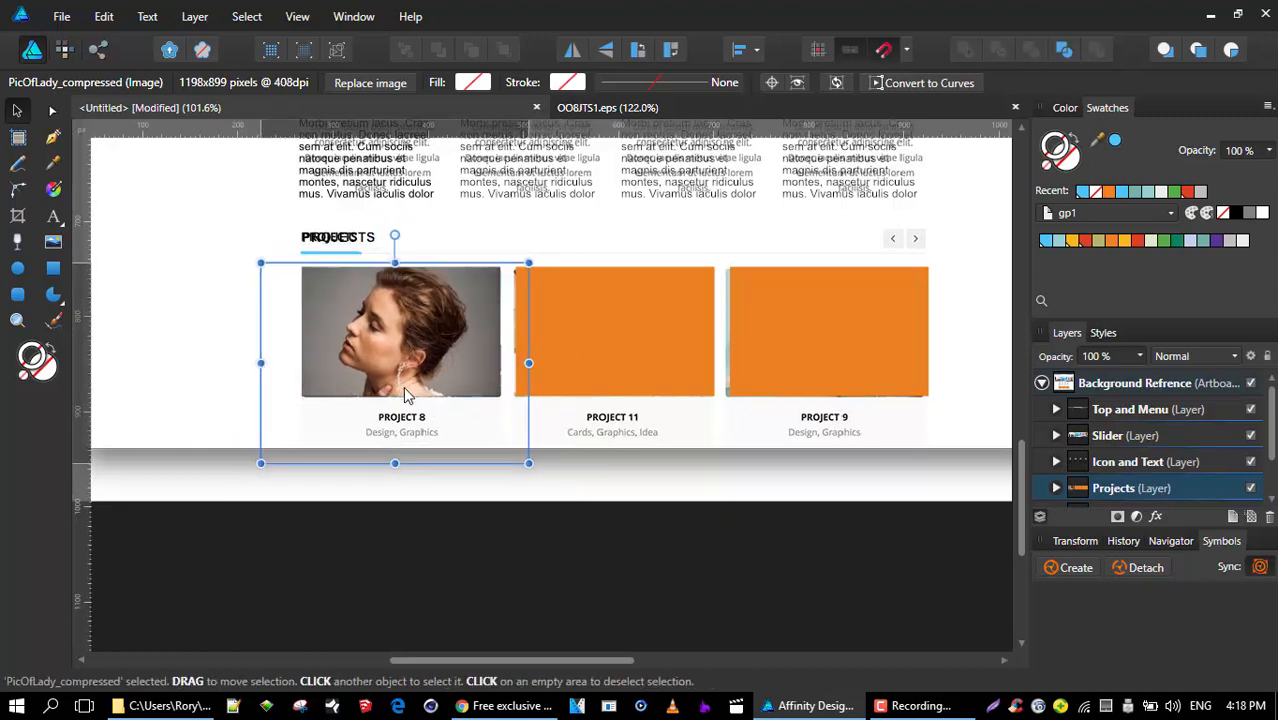
- Place the portrait forme.jpg inside the rectangle above Project 11 so the face fills the frame
{"action": "left_click", "coordinate": [607, 350]}
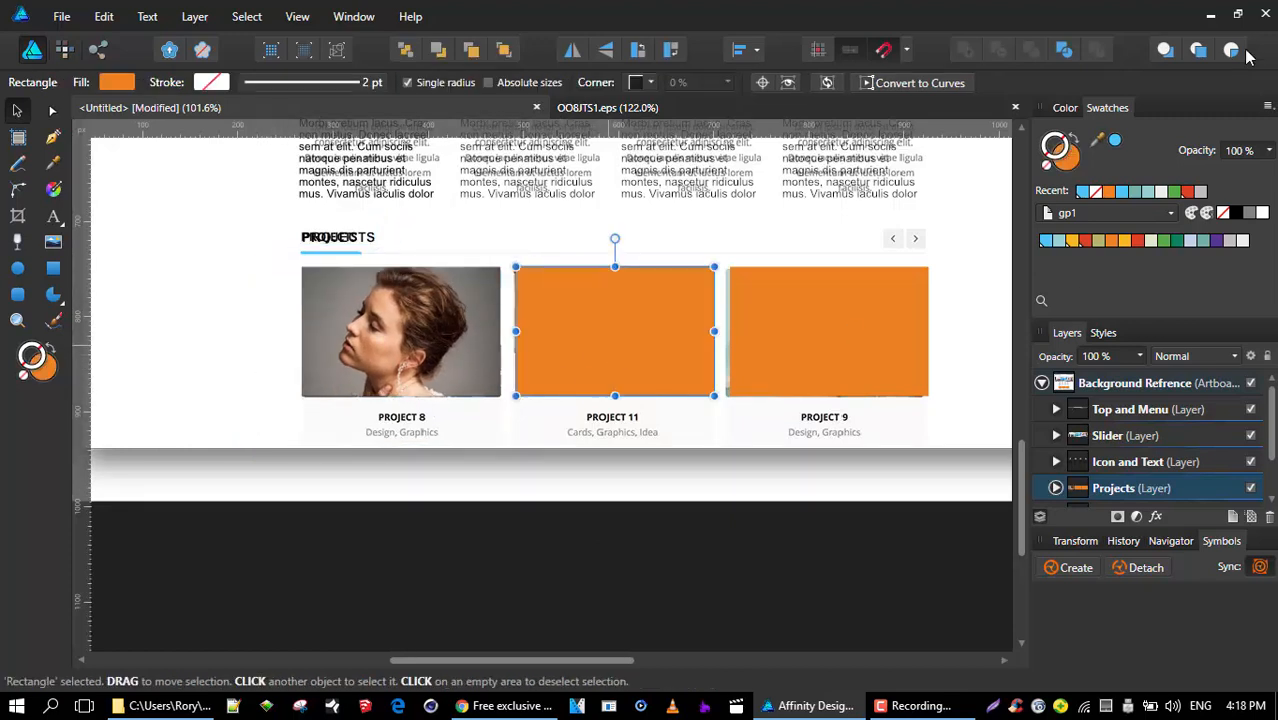
{"action": "left_click", "coordinate": [60, 17]}
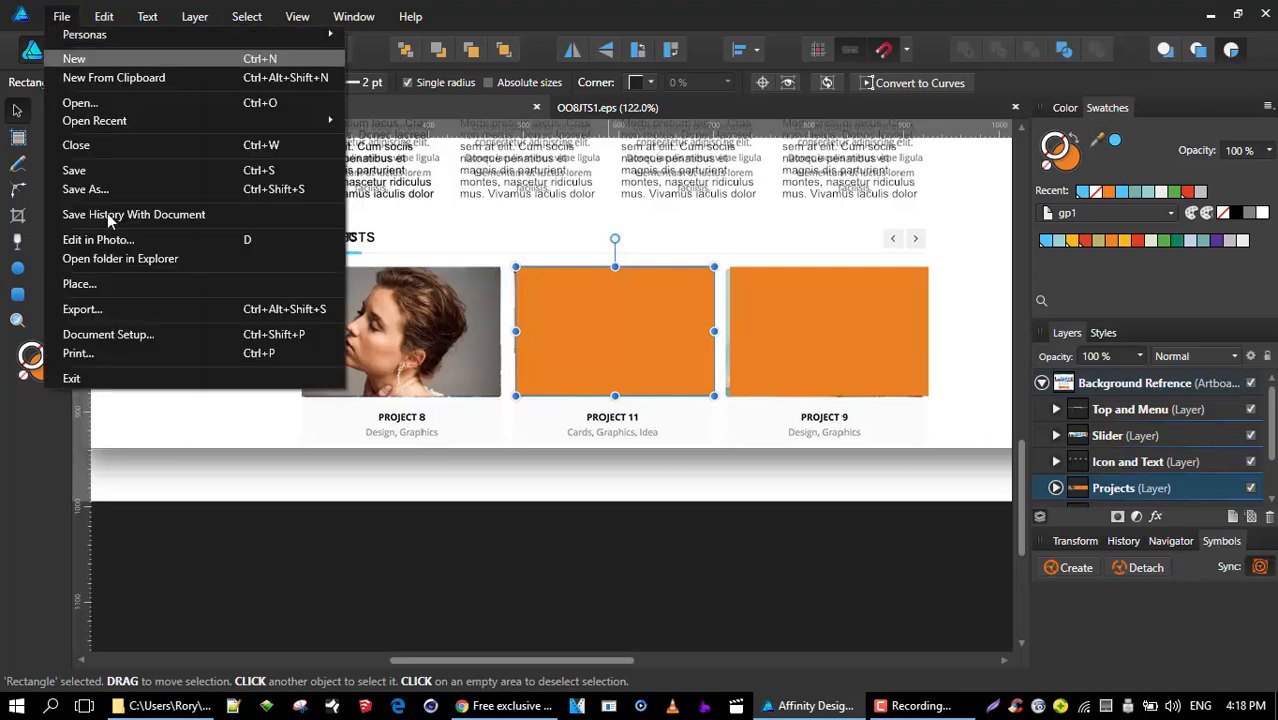
{"action": "left_click", "coordinate": [196, 292]}
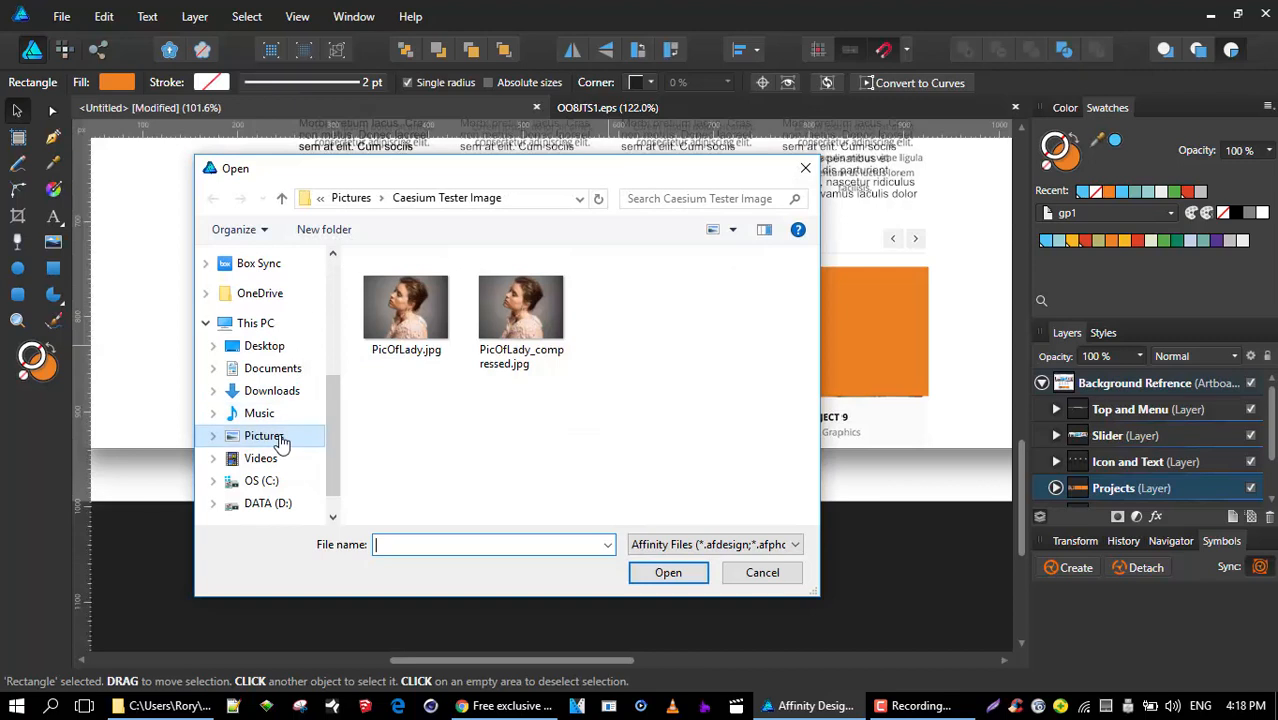
{"action": "left_click", "coordinate": [281, 444]}
{"action": "scroll", "coordinate": [600, 380], "scroll_direction": "down", "scroll_amount": 4}
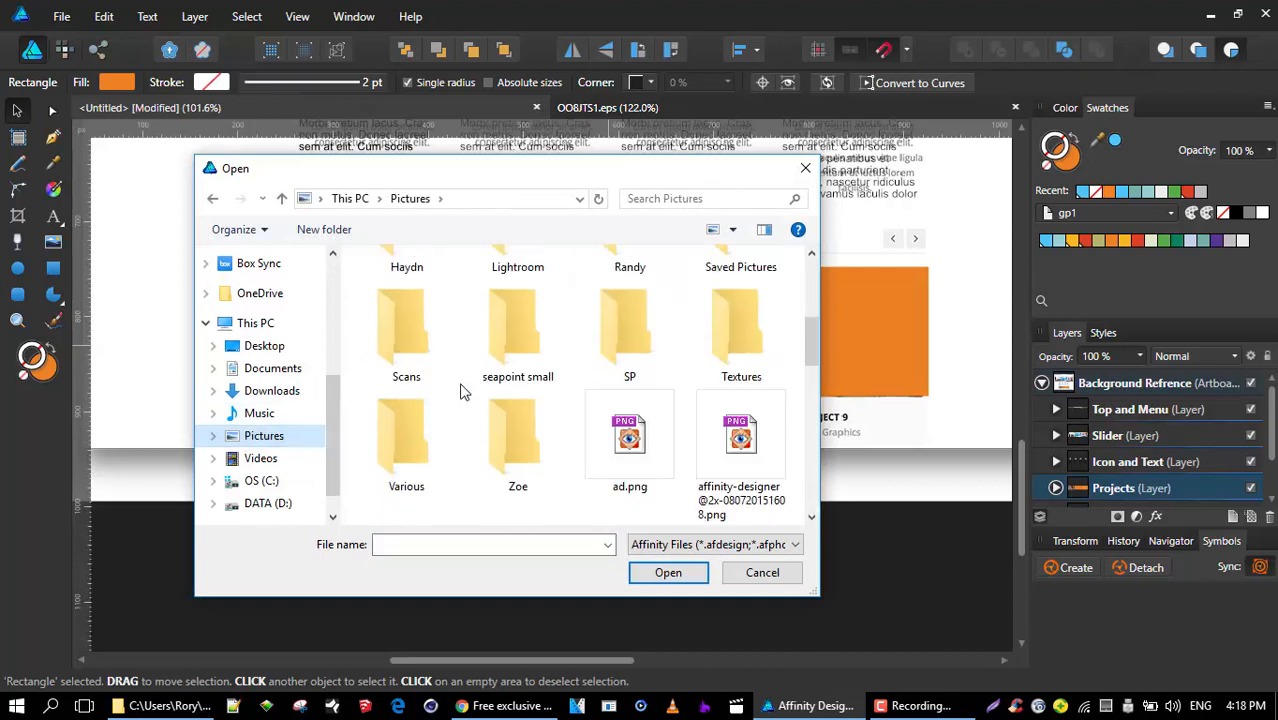
{"action": "double_click", "coordinate": [519, 412]}
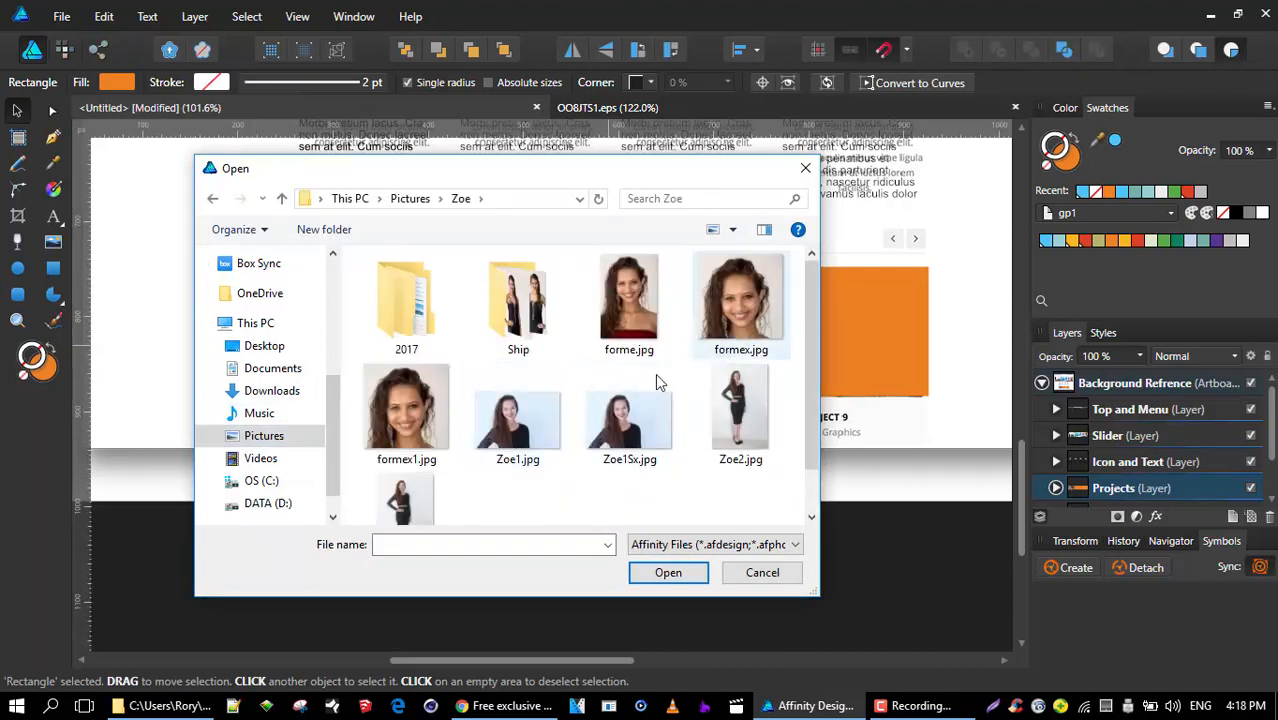
{"action": "double_click", "coordinate": [622, 303]}
{"action": "left_click_drag", "start_coordinate": [488, 231], "coordinate": [782, 542]}
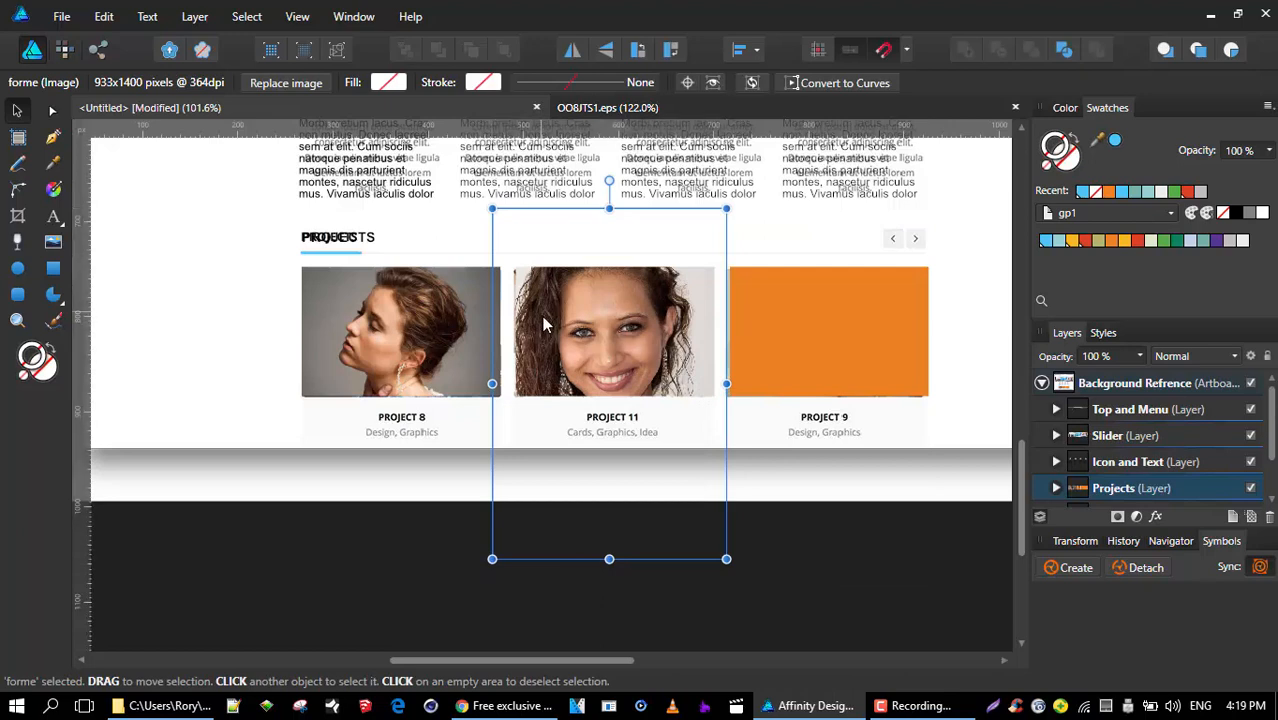
- Try placing Desktop.jpg from the Pictures folder as the Project 9 image, and delete the placed picture
{"action": "left_click", "coordinate": [798, 348]}
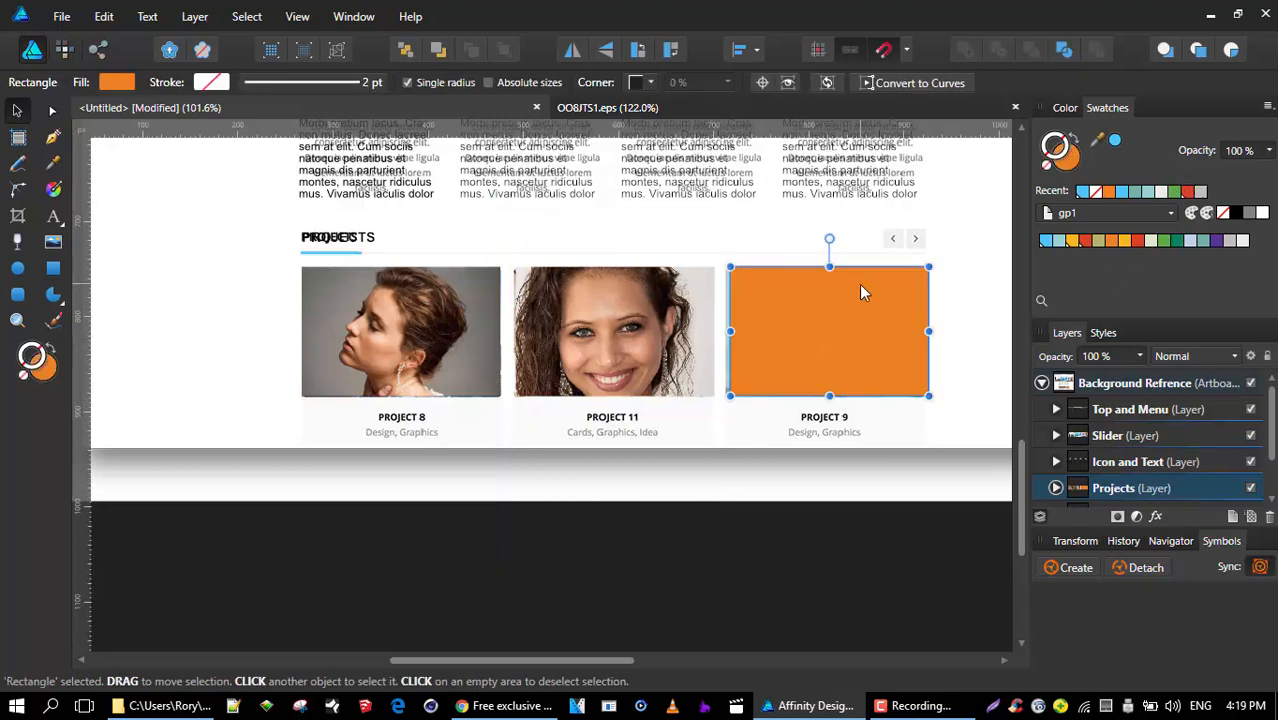
{"action": "left_click", "coordinate": [50, 249]}
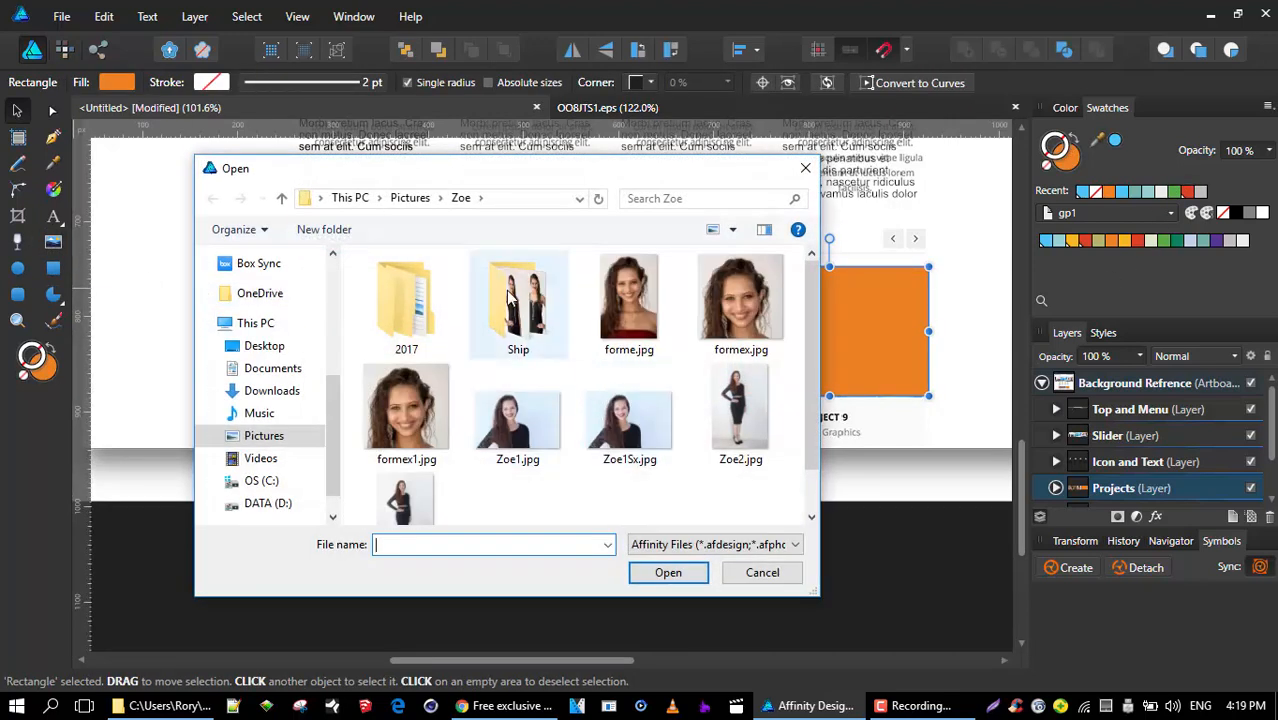
{"action": "left_click", "coordinate": [410, 198]}
{"action": "scroll", "coordinate": [538, 336], "scroll_direction": "down", "scroll_amount": 5}
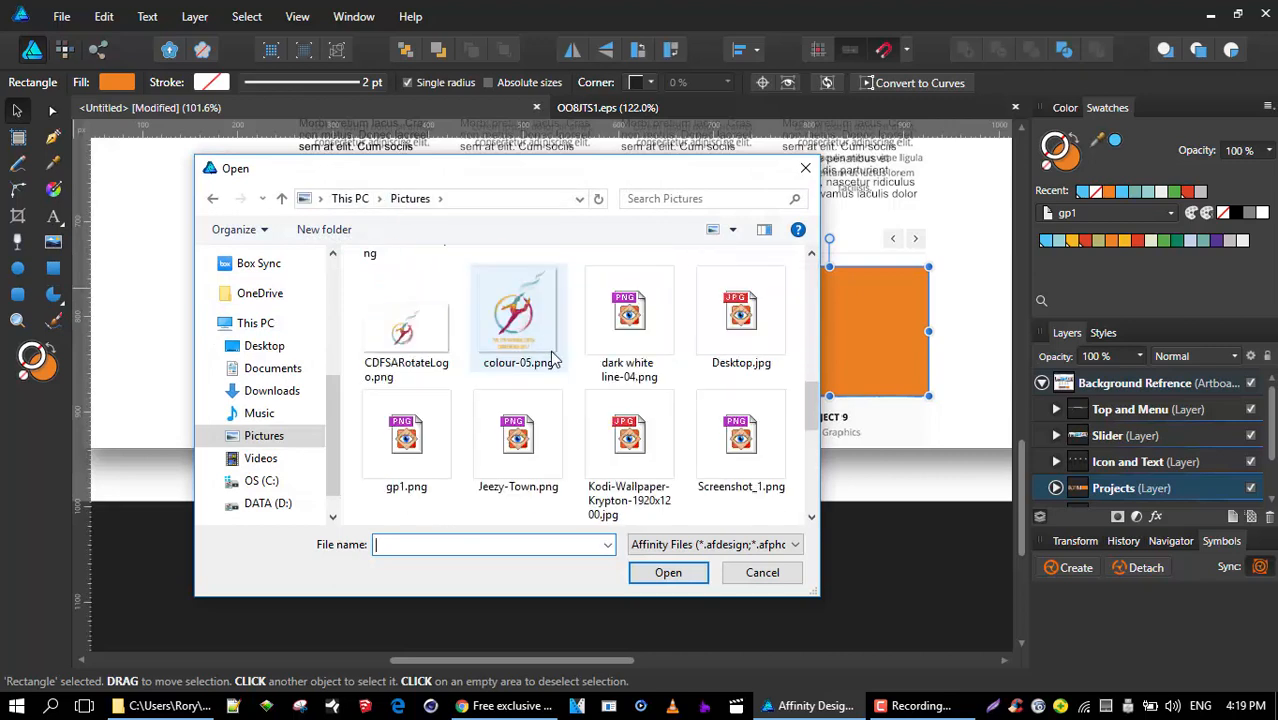
{"action": "left_click", "coordinate": [420, 330]}
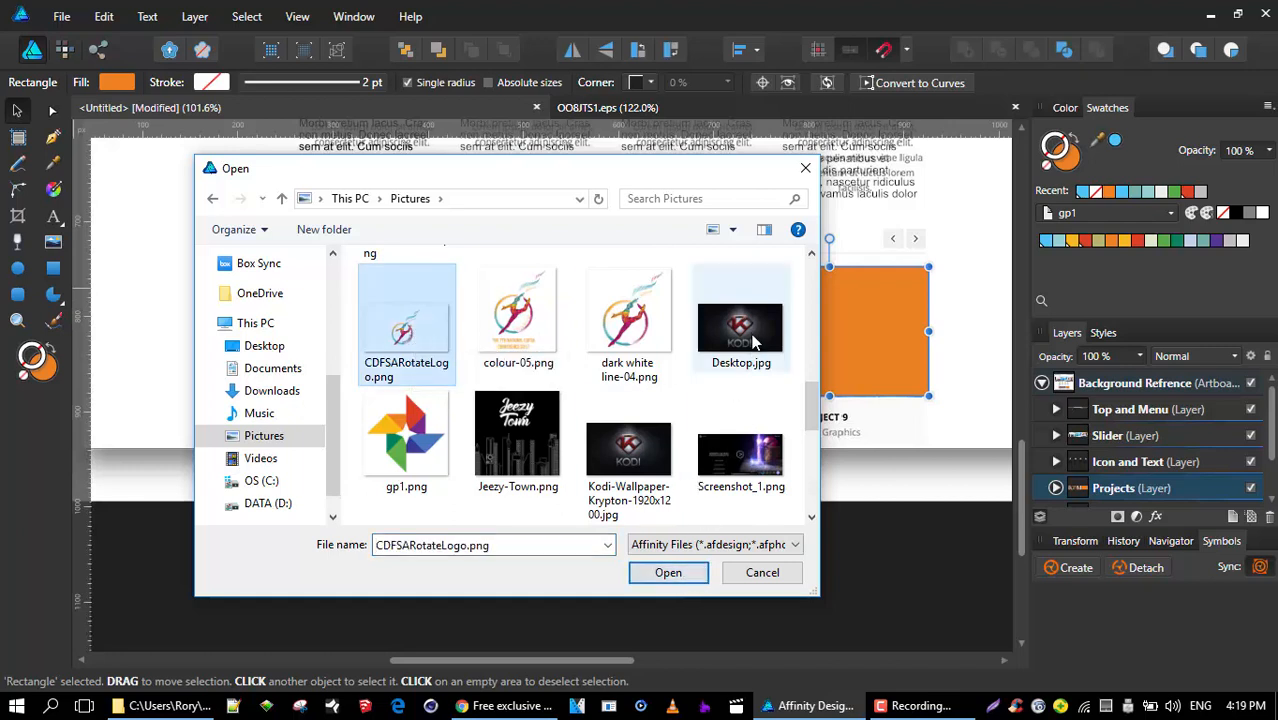
{"action": "left_click", "coordinate": [741, 368]}
{"action": "left_click", "coordinate": [668, 572]}
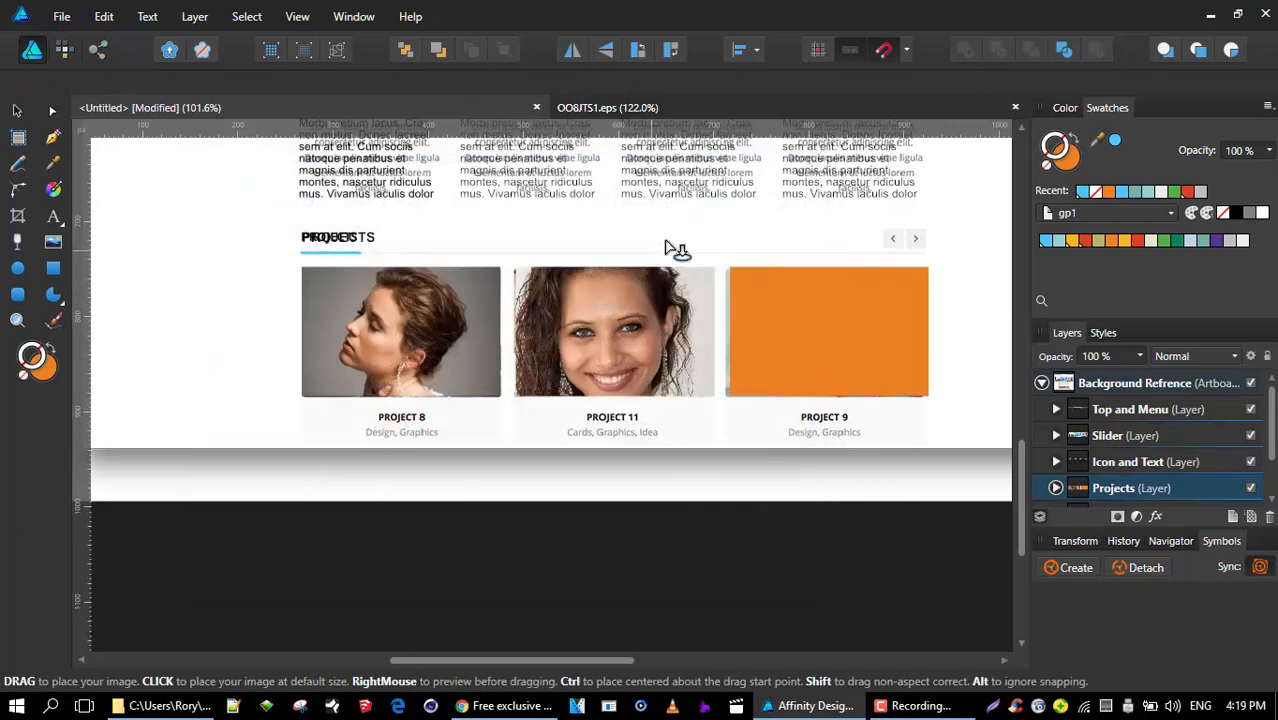
{"action": "left_click", "coordinate": [666, 207]}
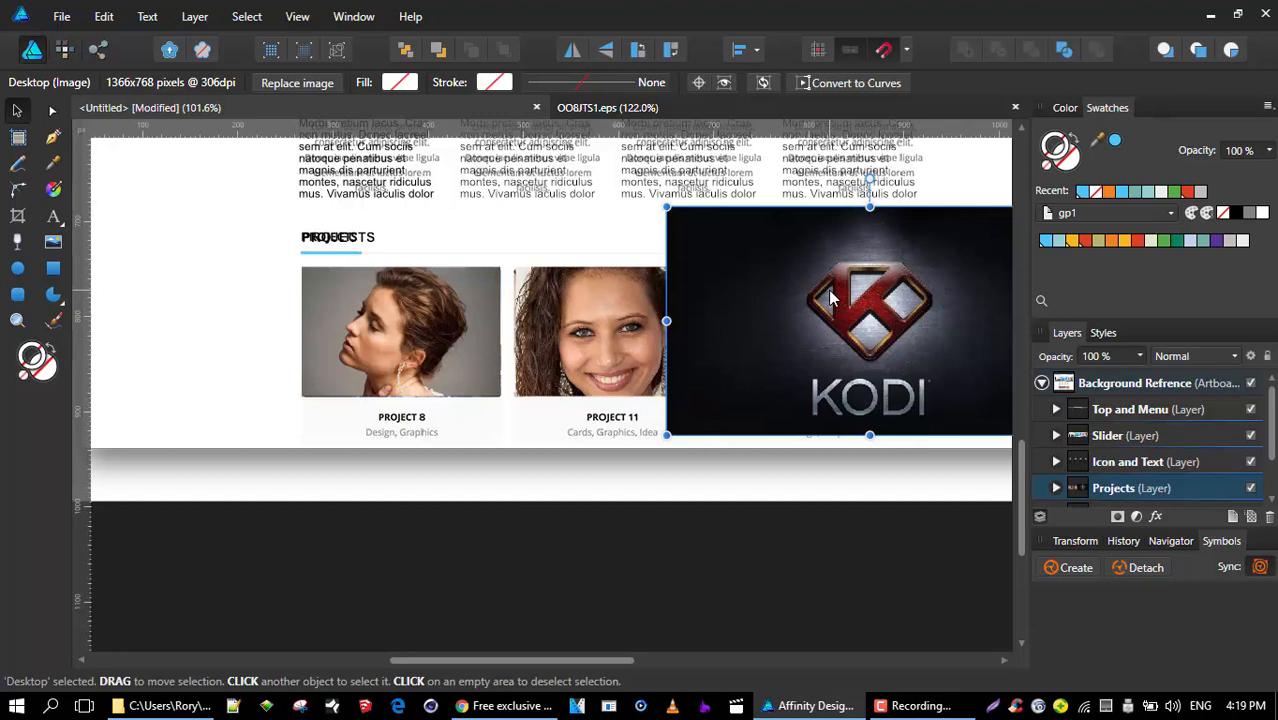
{"action": "key", "text": "Delete"}
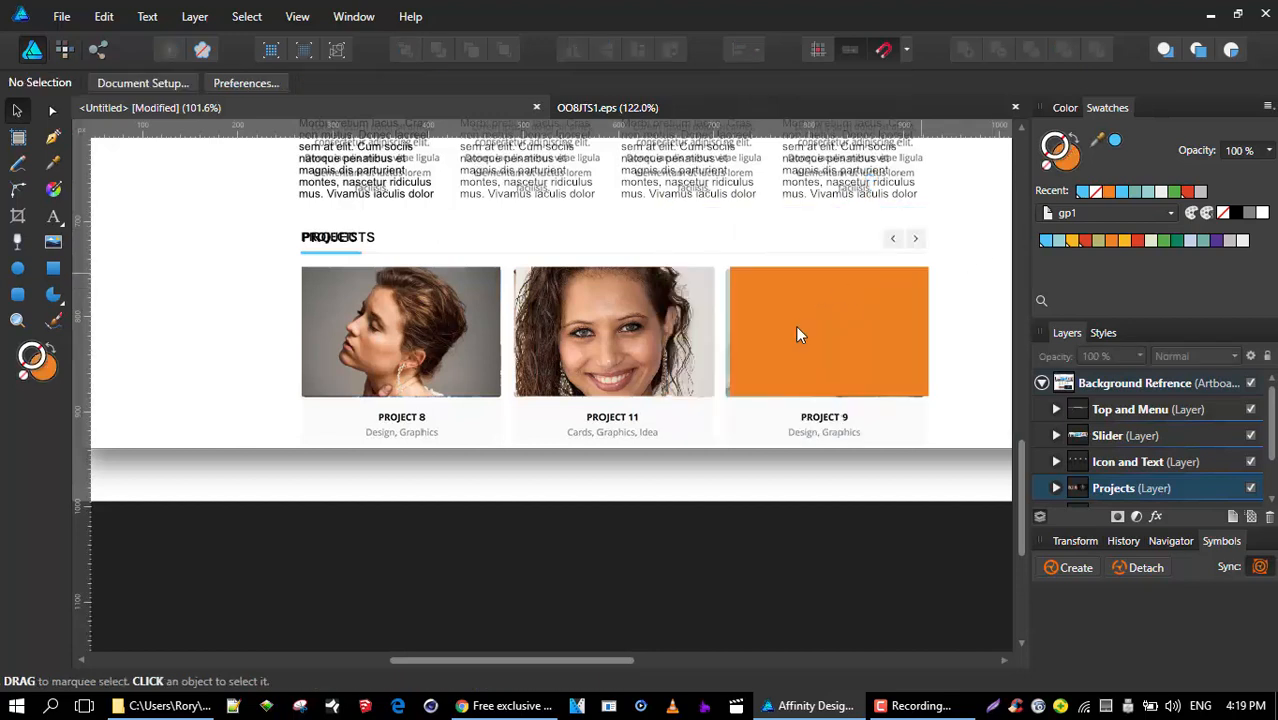
- Place Kodi-Wallpaper-Krypton-1920x1200.jpg inside the orange rectangle above Project 9, positioning it so the Kodi logo sits within the frame
{"action": "left_click", "coordinate": [797, 334]}
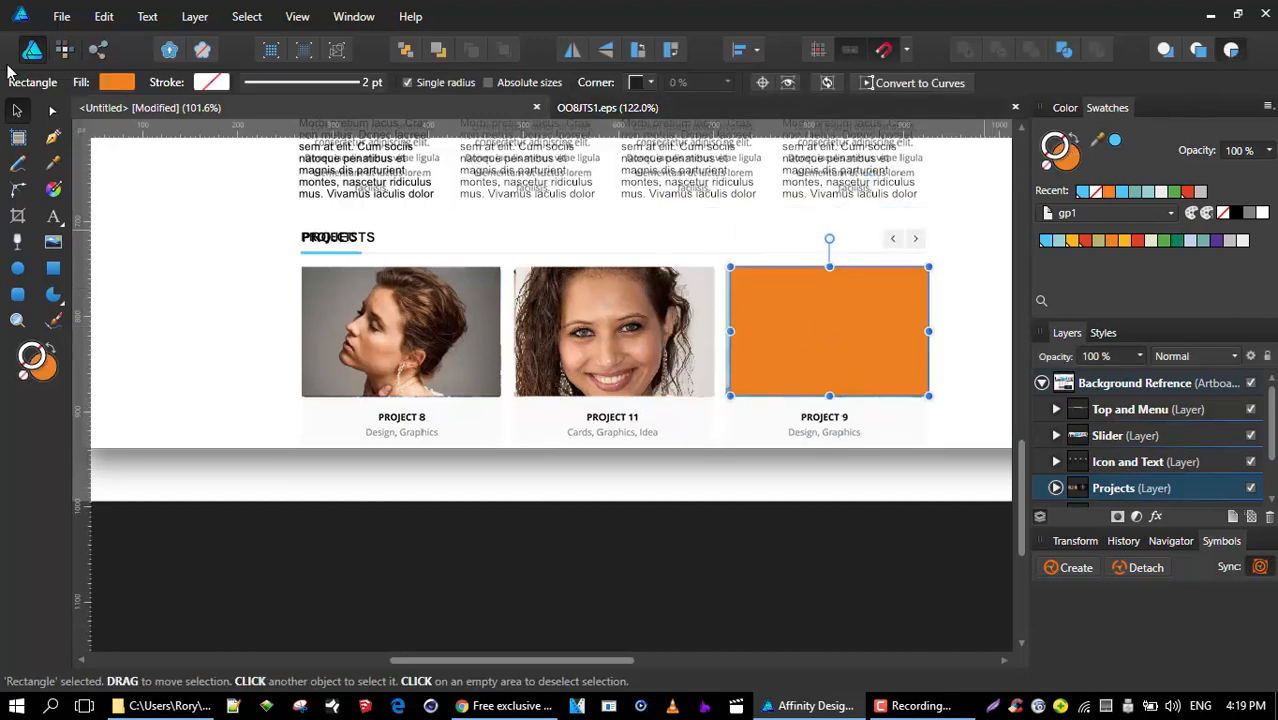
{"action": "left_click", "coordinate": [60, 17]}
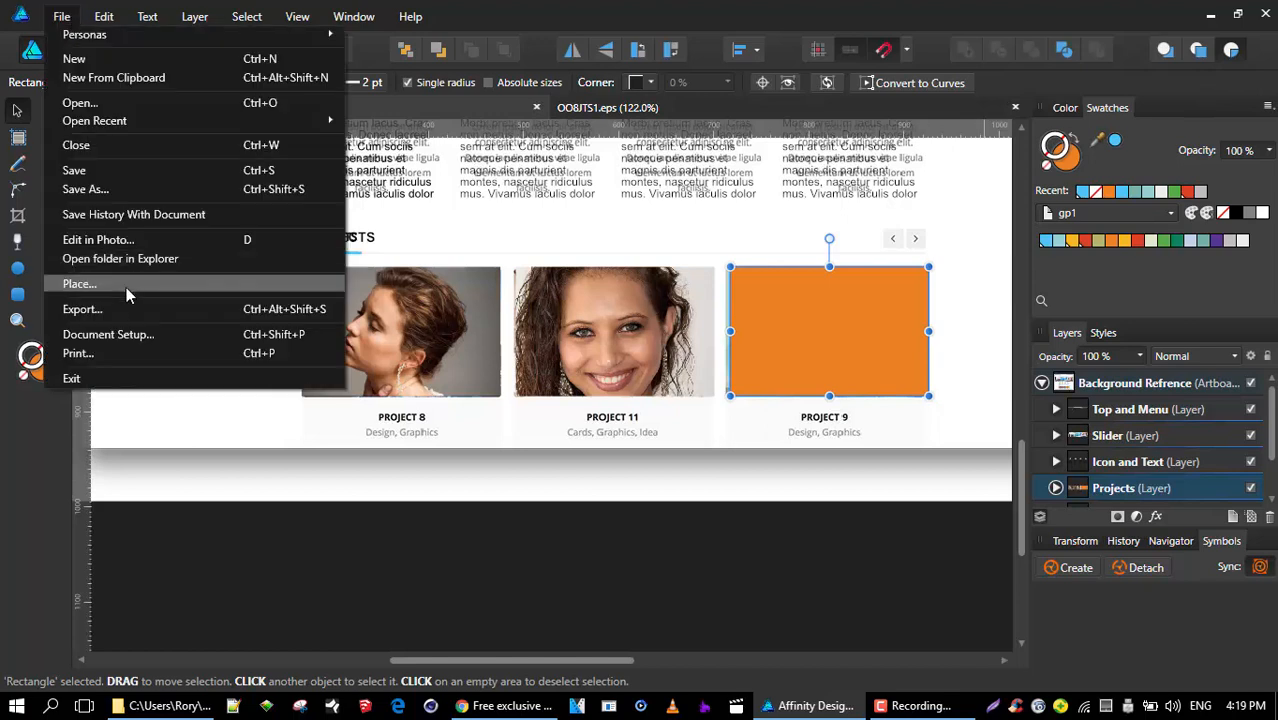
{"action": "left_click", "coordinate": [227, 289]}
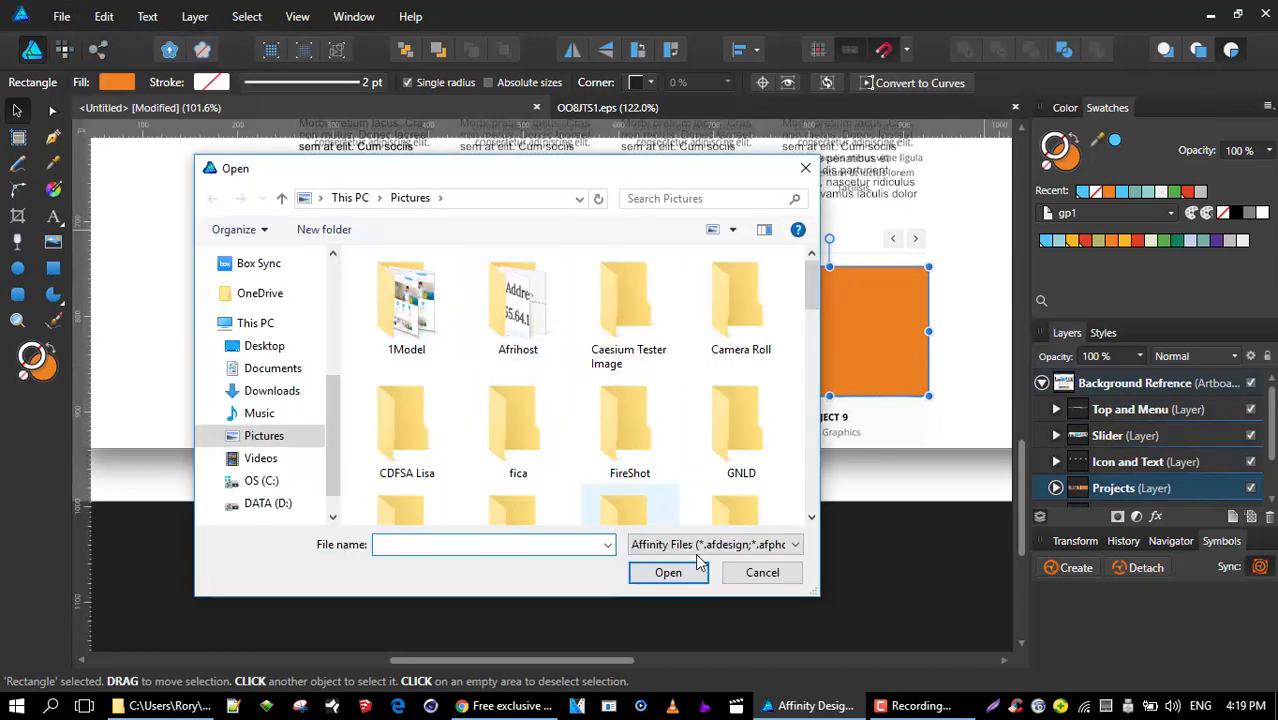
{"action": "left_click", "coordinate": [760, 573]}
{"action": "key", "text": "ctrl+o"}
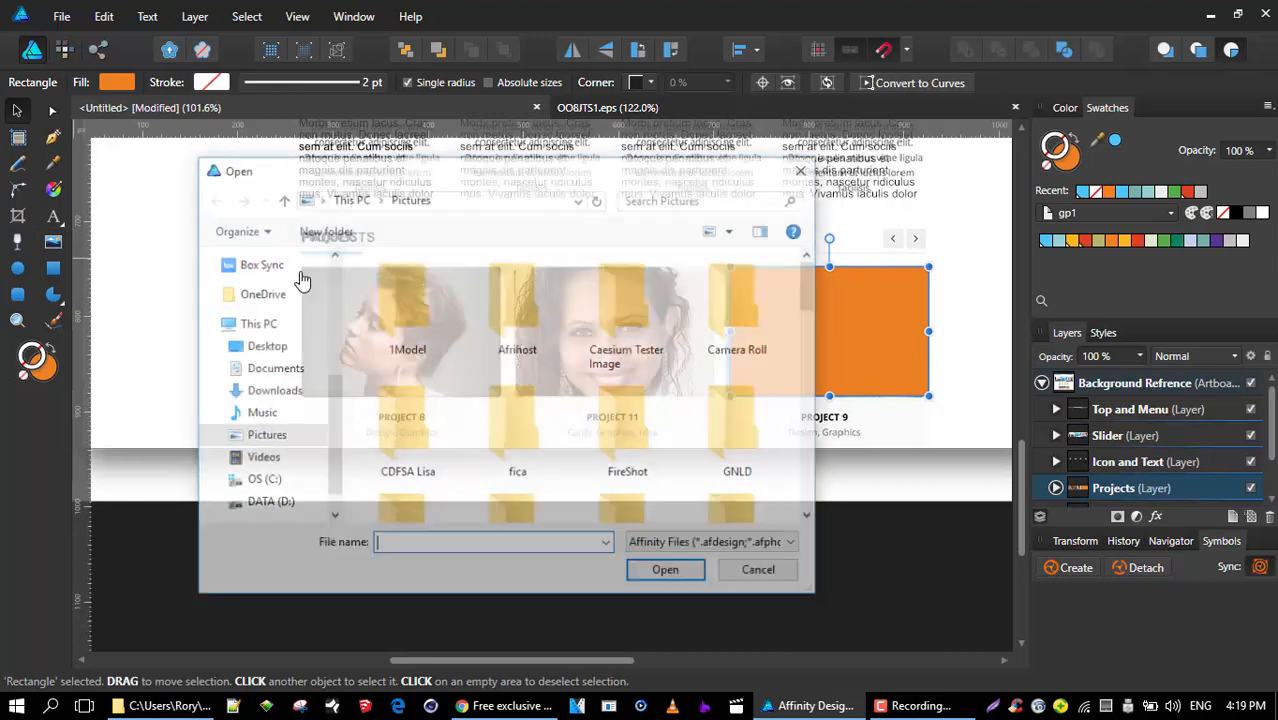
{"action": "scroll", "coordinate": [725, 403], "scroll_direction": "down", "scroll_amount": 5}
{"action": "scroll", "coordinate": [726, 395], "scroll_direction": "down", "scroll_amount": 5}
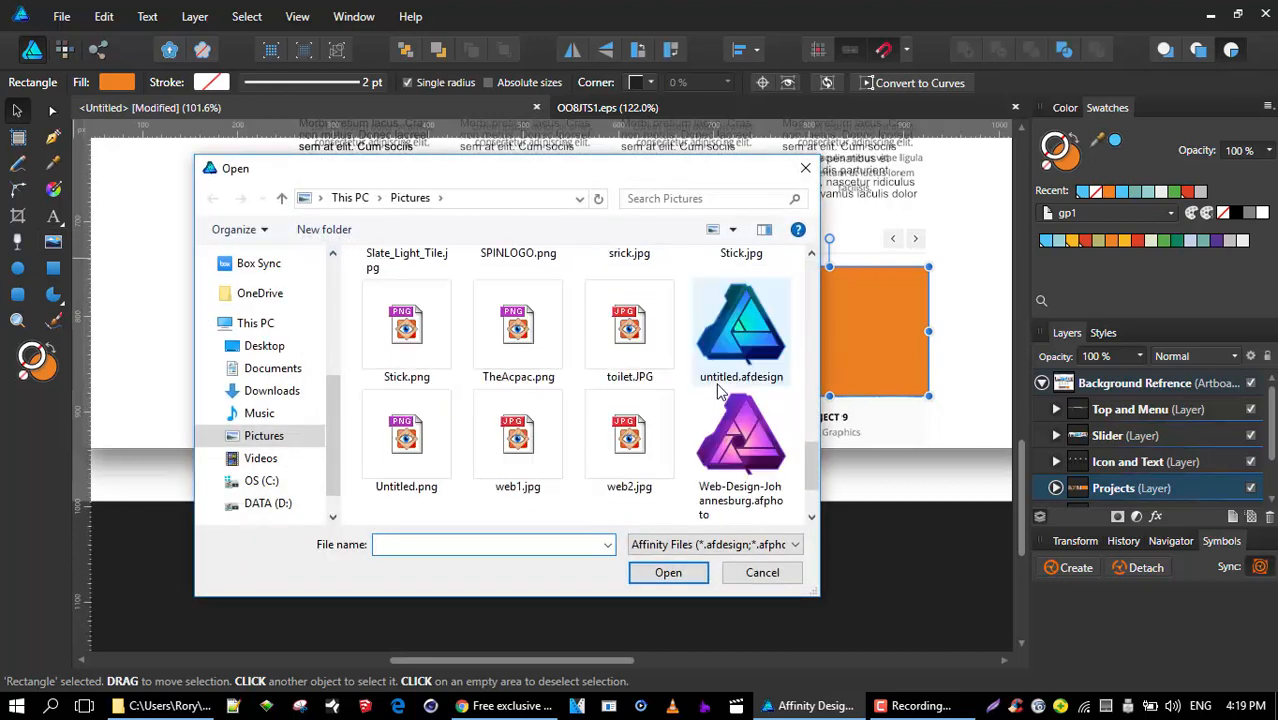
{"action": "scroll", "coordinate": [725, 395], "scroll_direction": "up", "scroll_amount": 3}
{"action": "scroll", "coordinate": [720, 385], "scroll_direction": "down", "scroll_amount": 3}
{"action": "scroll", "coordinate": [717, 372], "scroll_direction": "up", "scroll_amount": 1}
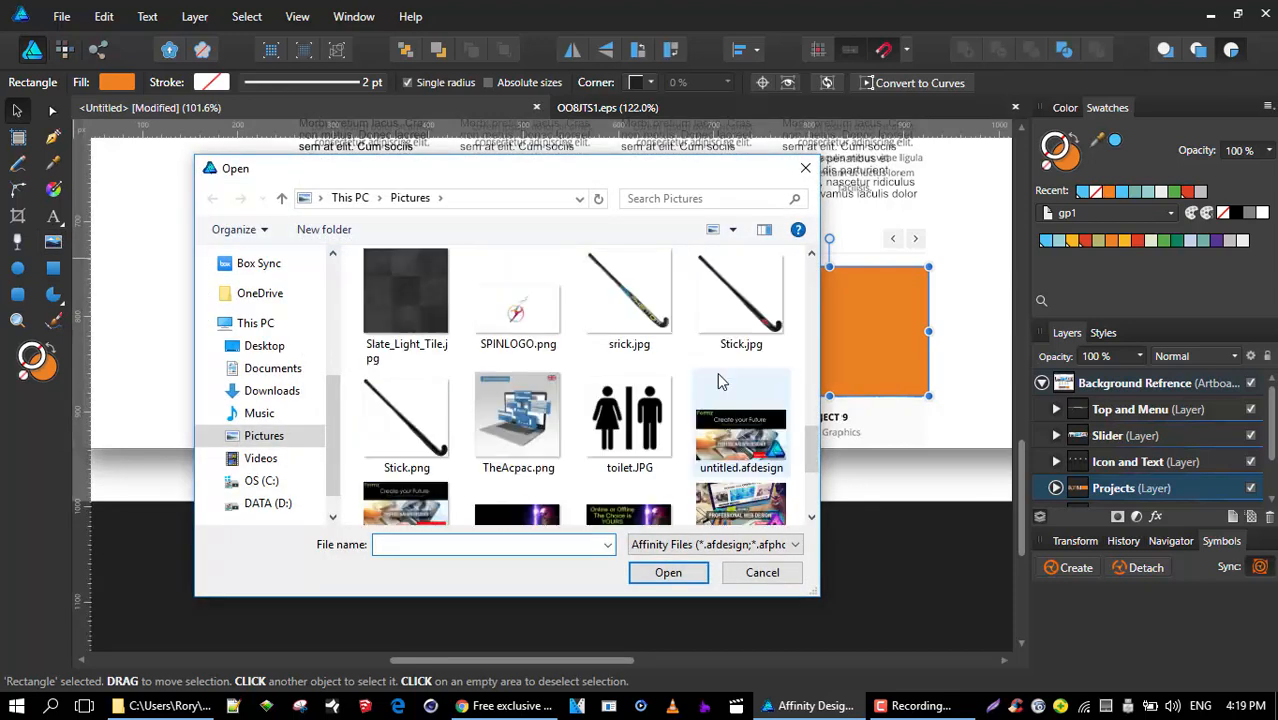
{"action": "scroll", "coordinate": [712, 388], "scroll_direction": "down", "scroll_amount": 2}
{"action": "scroll", "coordinate": [712, 395], "scroll_direction": "up", "scroll_amount": 4}
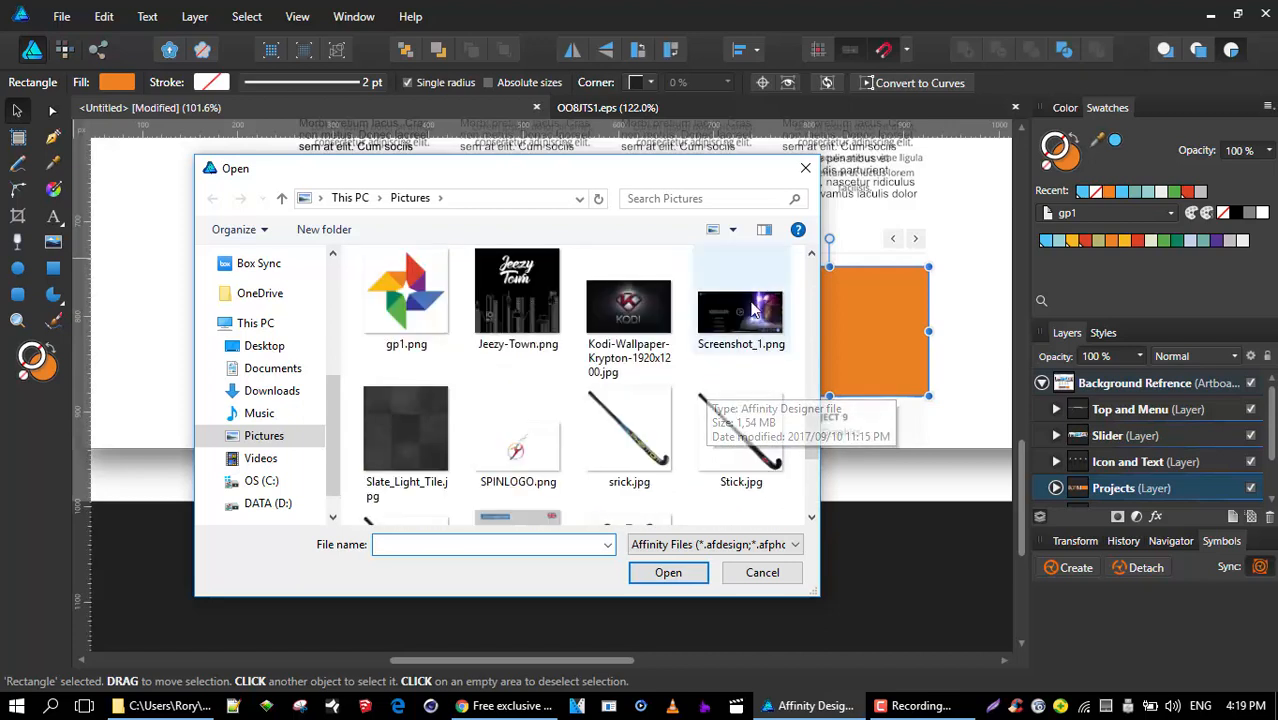
{"action": "left_click", "coordinate": [628, 310]}
{"action": "left_click", "coordinate": [668, 572]}
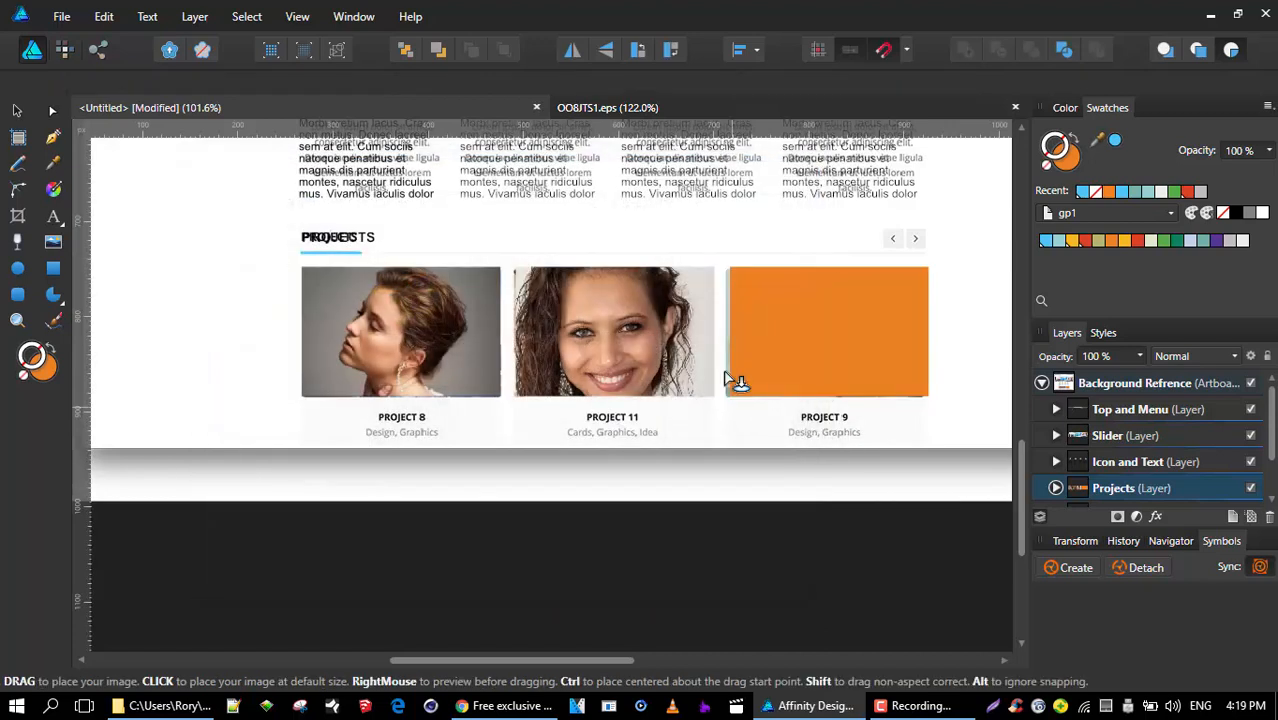
{"action": "left_click_drag", "start_coordinate": [668, 222], "coordinate": [950, 456]}
{"action": "left_click_drag", "start_coordinate": [838, 287], "coordinate": [845, 315]}
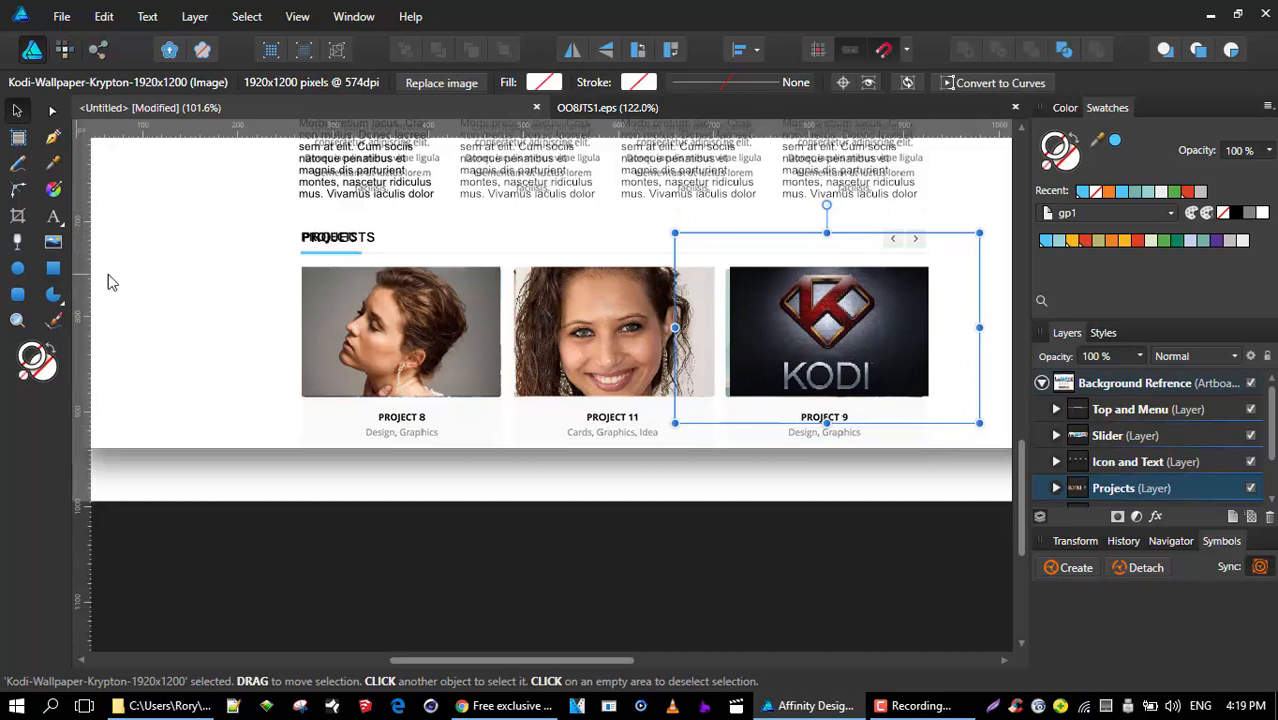
{"action": "left_click", "coordinate": [198, 270]}
- Set the opacity of the rectangle in the Blockout layer to 89% to fade the reference image
{"action": "scroll", "coordinate": [694, 476], "scroll_direction": "down", "scroll_amount": 5}
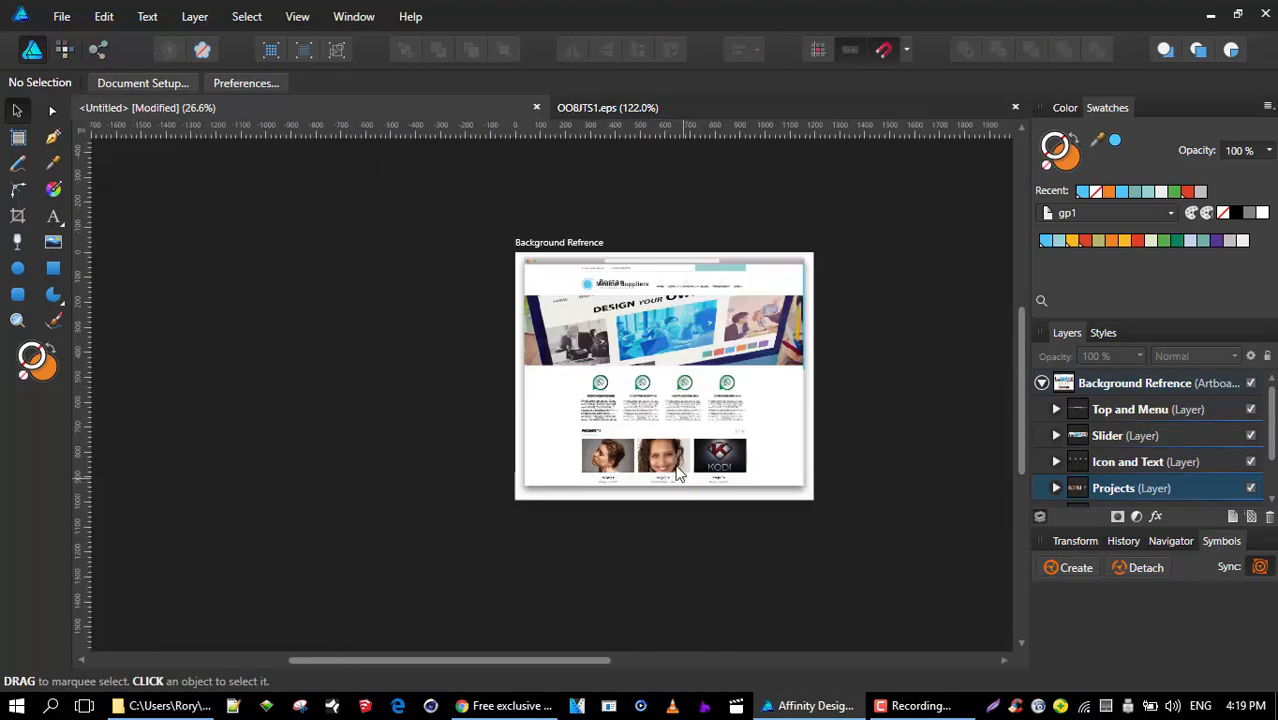
{"action": "scroll", "coordinate": [662, 376], "scroll_direction": "up", "scroll_amount": 3}
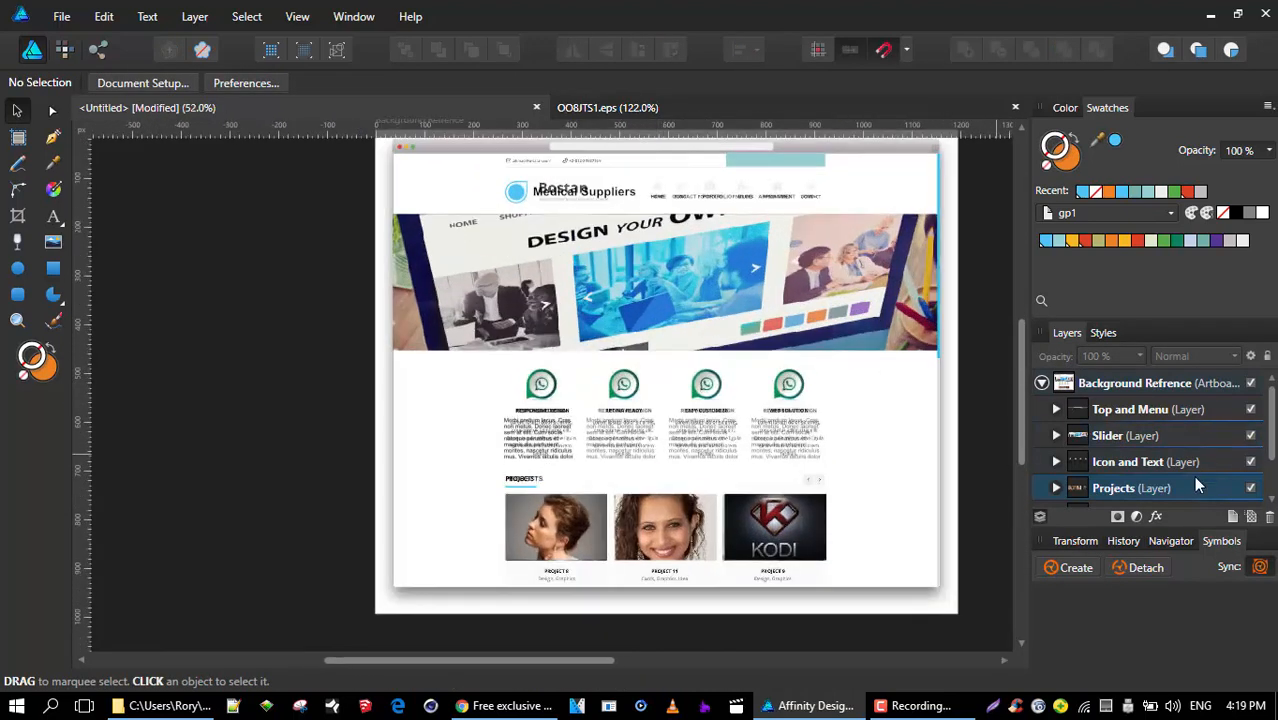
{"action": "scroll", "coordinate": [1195, 470], "scroll_direction": "down", "scroll_amount": 2}
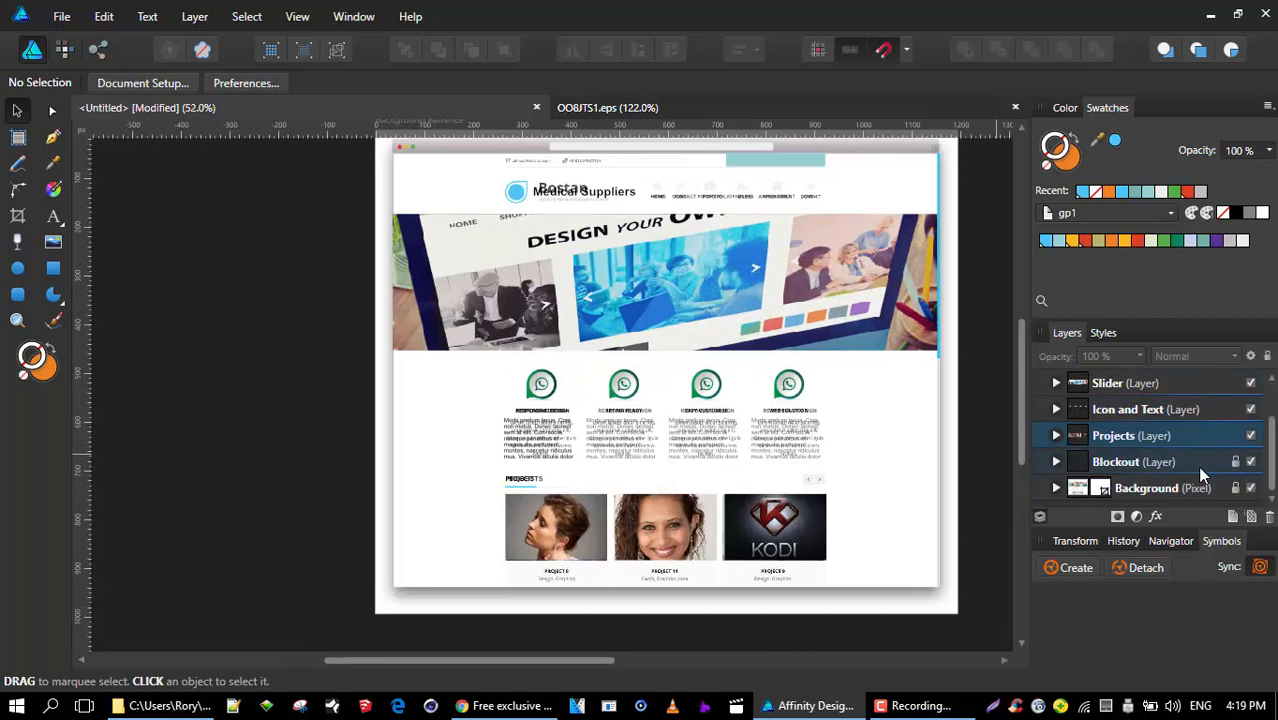
{"action": "left_click", "coordinate": [1056, 462]}
{"action": "left_click", "coordinate": [1120, 488]}
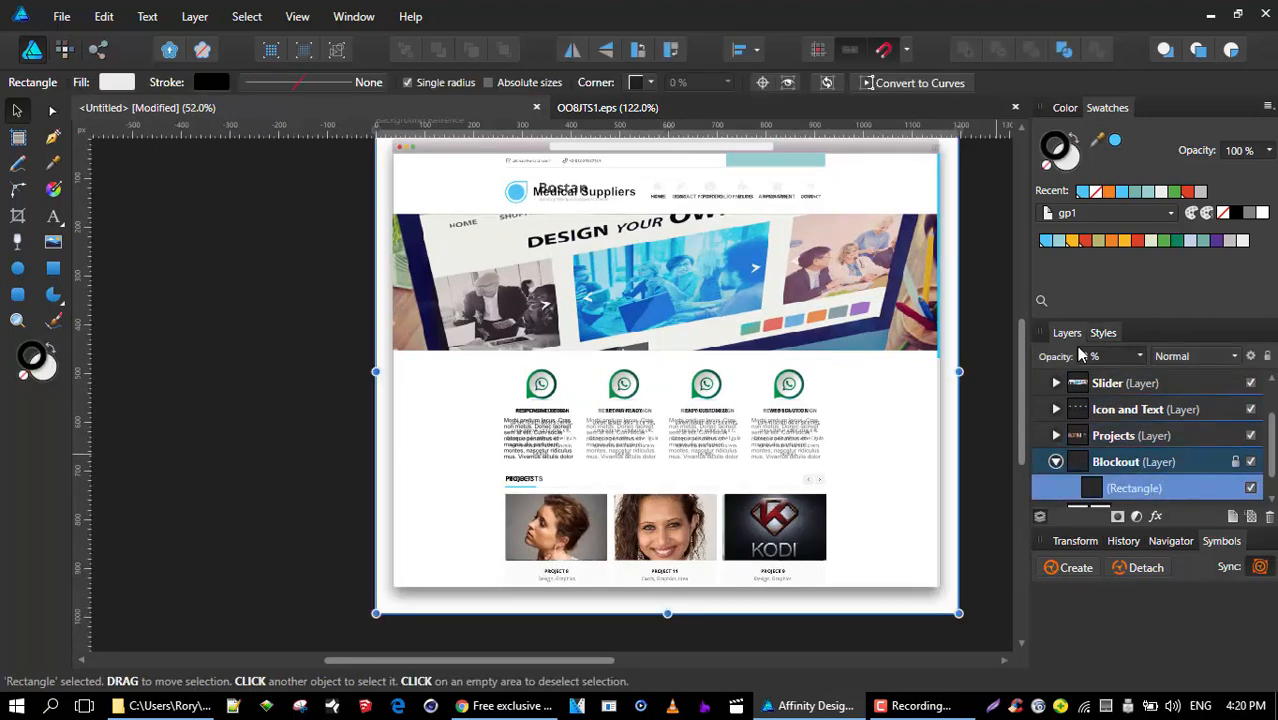
{"action": "left_click", "coordinate": [1140, 356]}
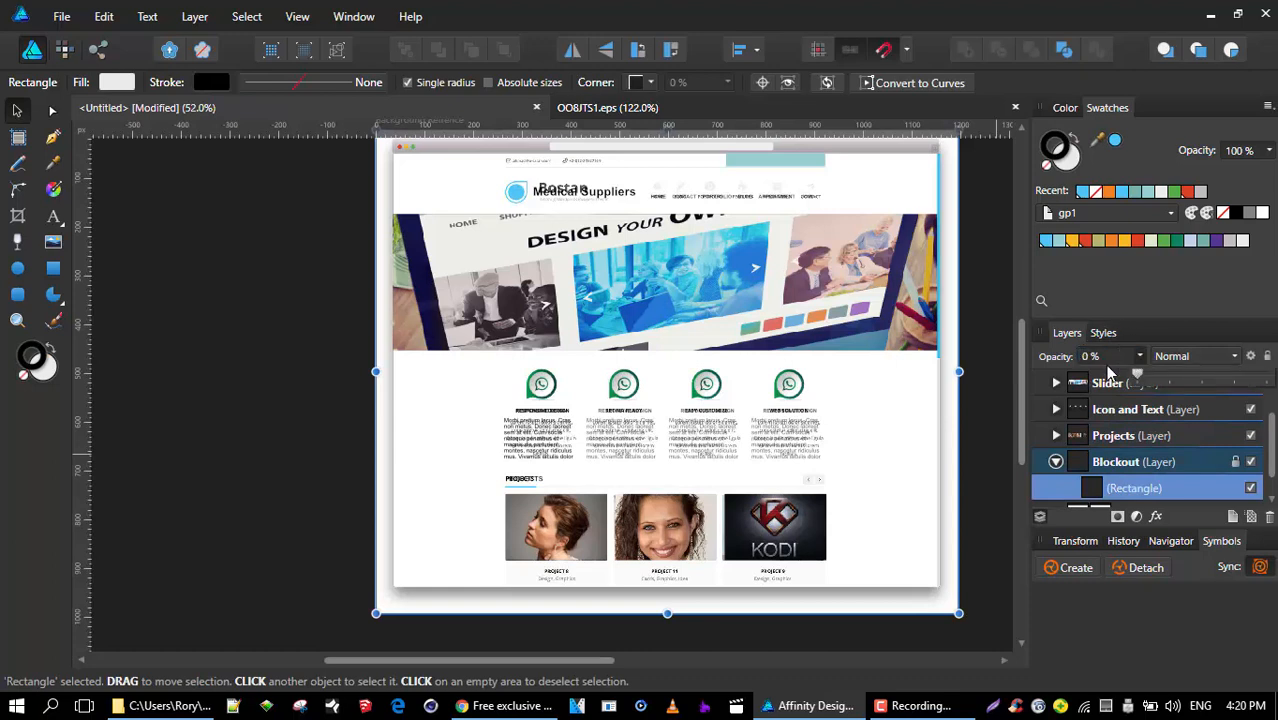
{"action": "left_click_drag", "start_coordinate": [1140, 375], "coordinate": [1252, 375]}
- Review the recreated layout over the faded reference, from the header and slider down to the icon row and project images
{"action": "scroll", "coordinate": [575, 438], "scroll_direction": "up", "scroll_amount": 5}
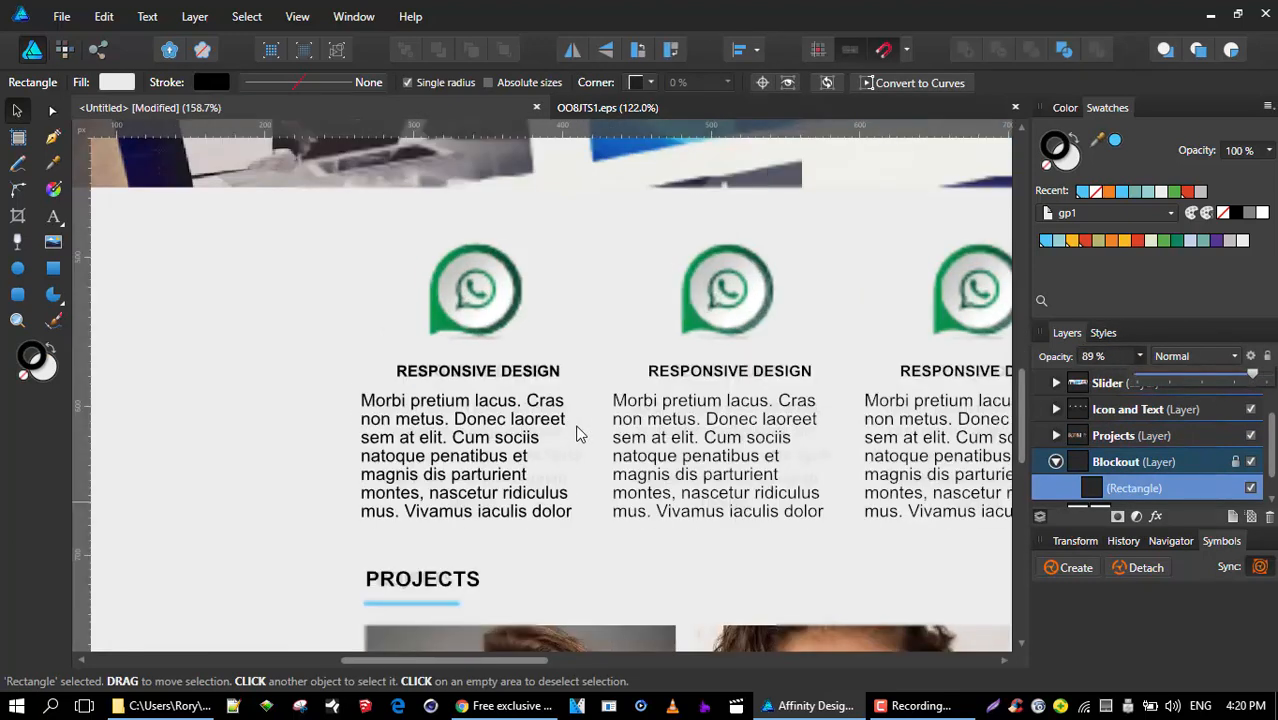
{"action": "scroll", "coordinate": [576, 430], "scroll_direction": "down", "scroll_amount": 4}
{"action": "scroll", "coordinate": [606, 447], "scroll_direction": "down", "scroll_amount": 3}
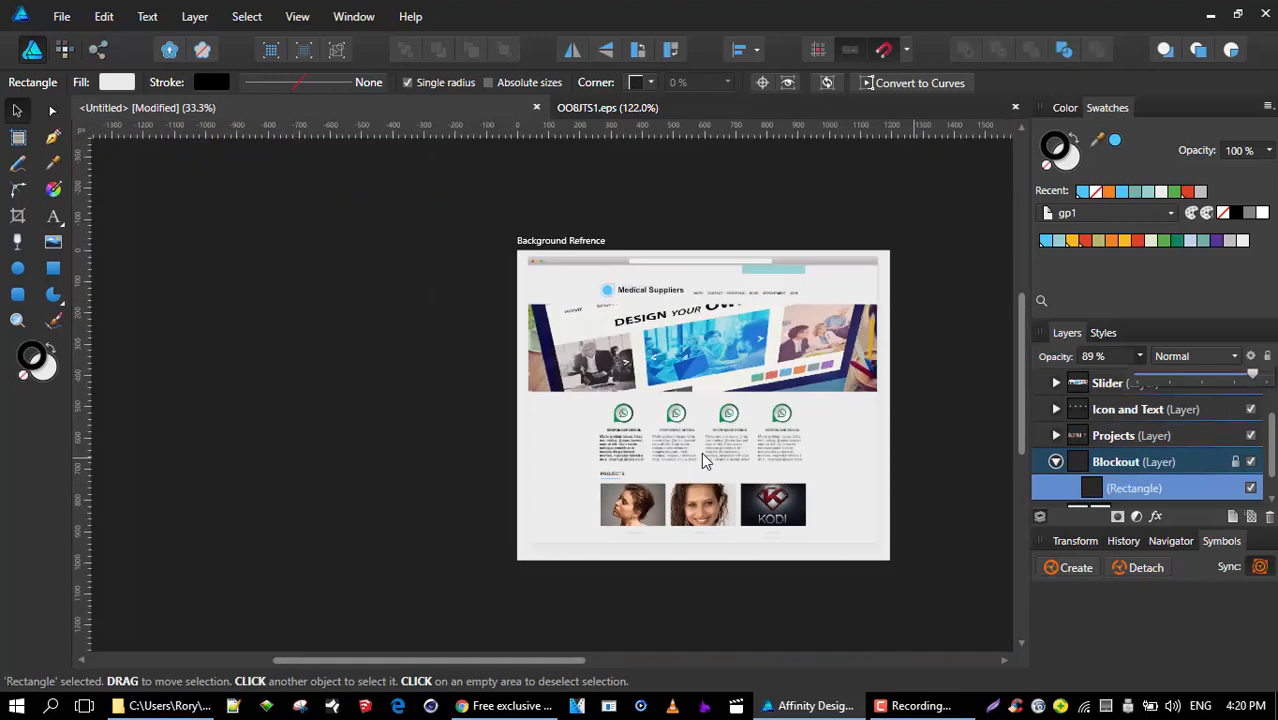
{"action": "left_click", "coordinate": [937, 424]}
{"action": "left_click_drag", "start_coordinate": [827, 430], "coordinate": [747, 405]}
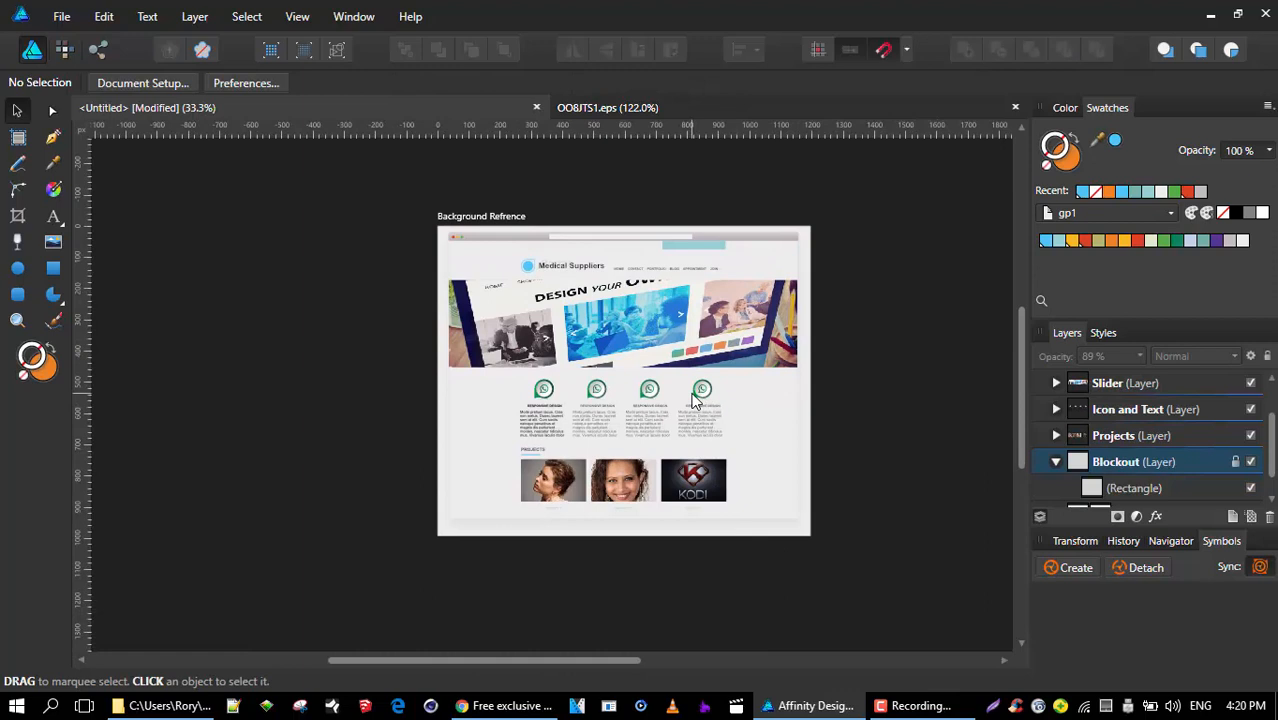
{"action": "scroll", "coordinate": [668, 452], "scroll_direction": "up", "scroll_amount": 2}
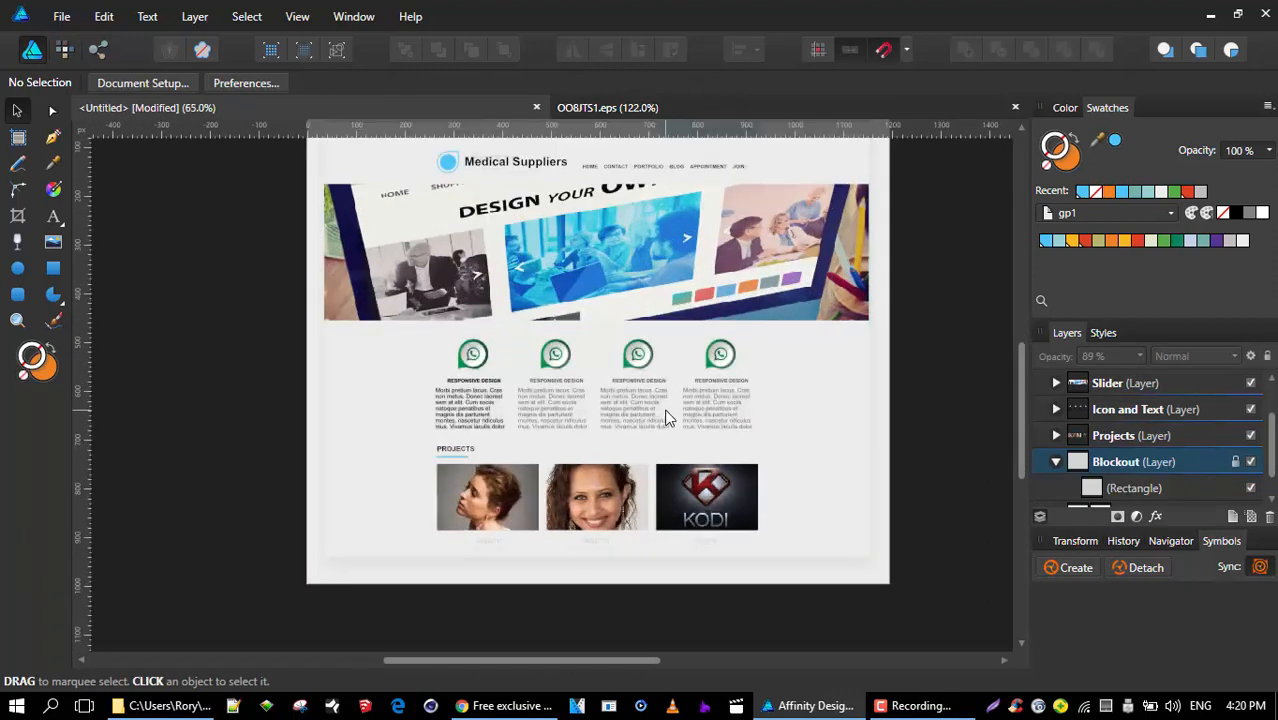
{"action": "scroll", "coordinate": [665, 410], "scroll_direction": "up", "scroll_amount": 2}
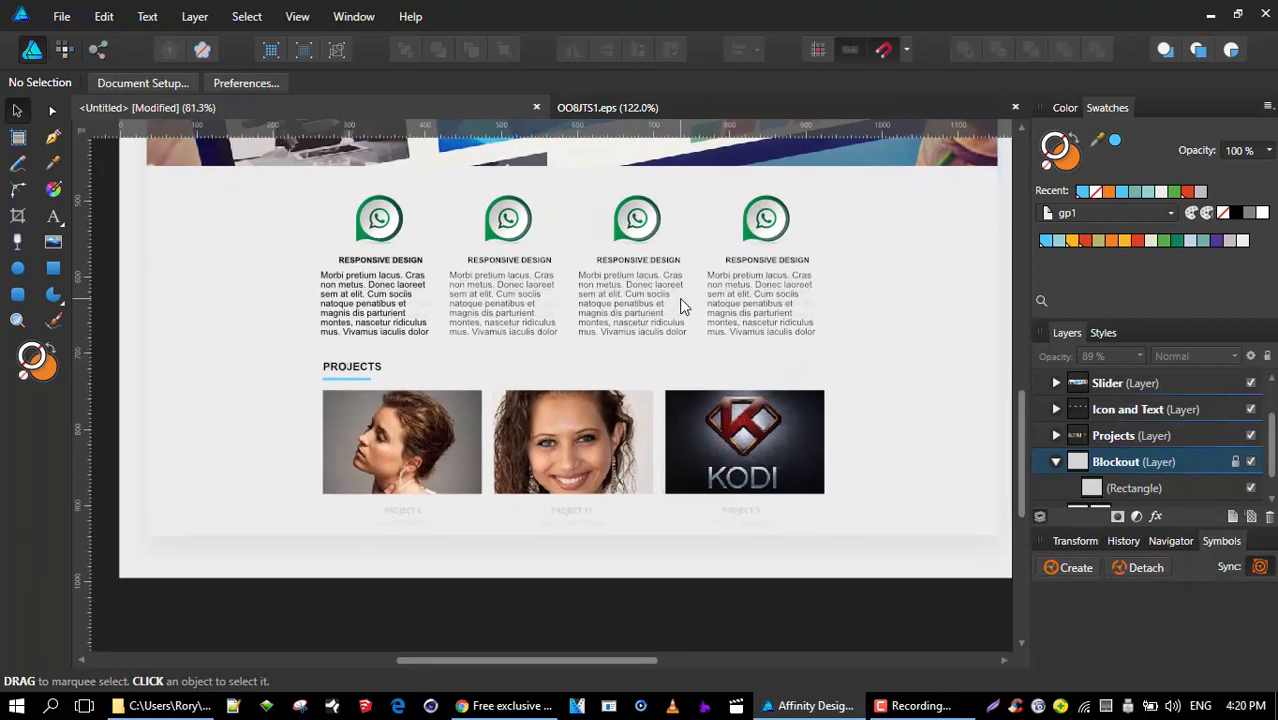
{"action": "scroll", "coordinate": [715, 387], "scroll_direction": "up", "scroll_amount": 1}
{"action": "scroll", "coordinate": [710, 381], "scroll_direction": "down", "scroll_amount": 1}
{"action": "left_click_drag", "start_coordinate": [711, 383], "coordinate": [711, 402]}
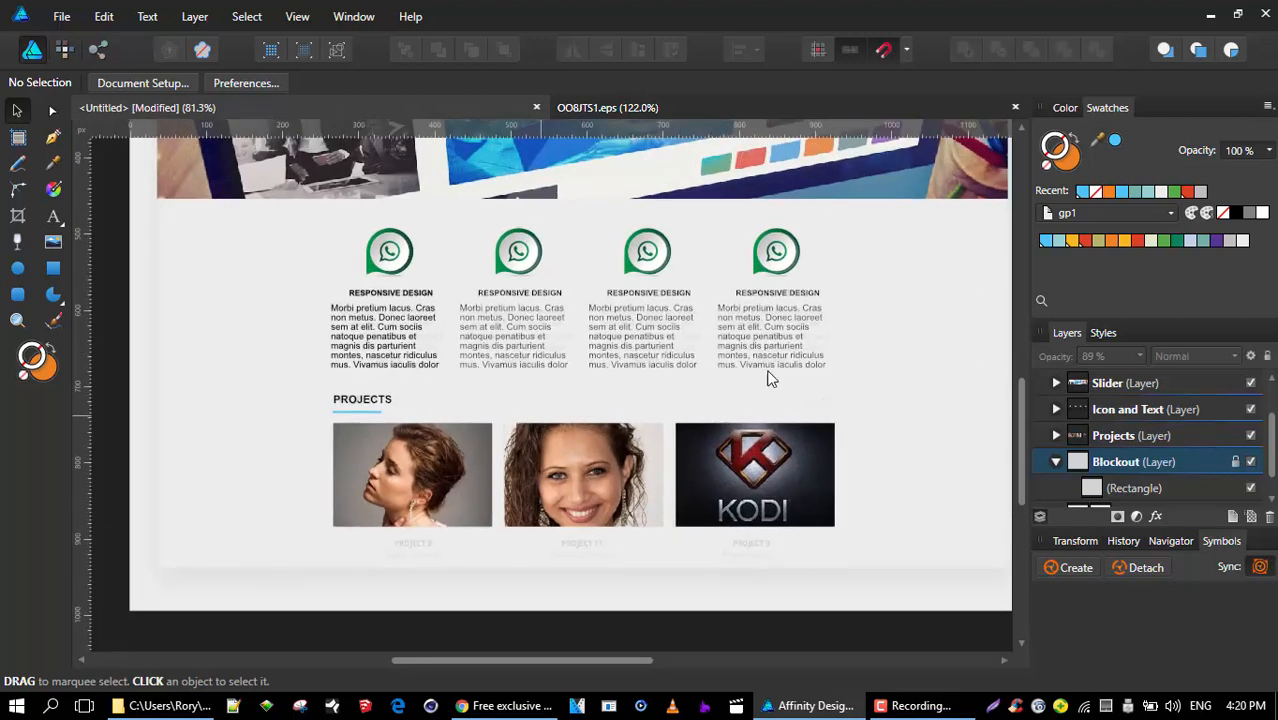
{"action": "left_click_drag", "start_coordinate": [612, 296], "coordinate": [611, 396]}
{"action": "scroll", "coordinate": [612, 401], "scroll_direction": "up", "scroll_amount": 6}
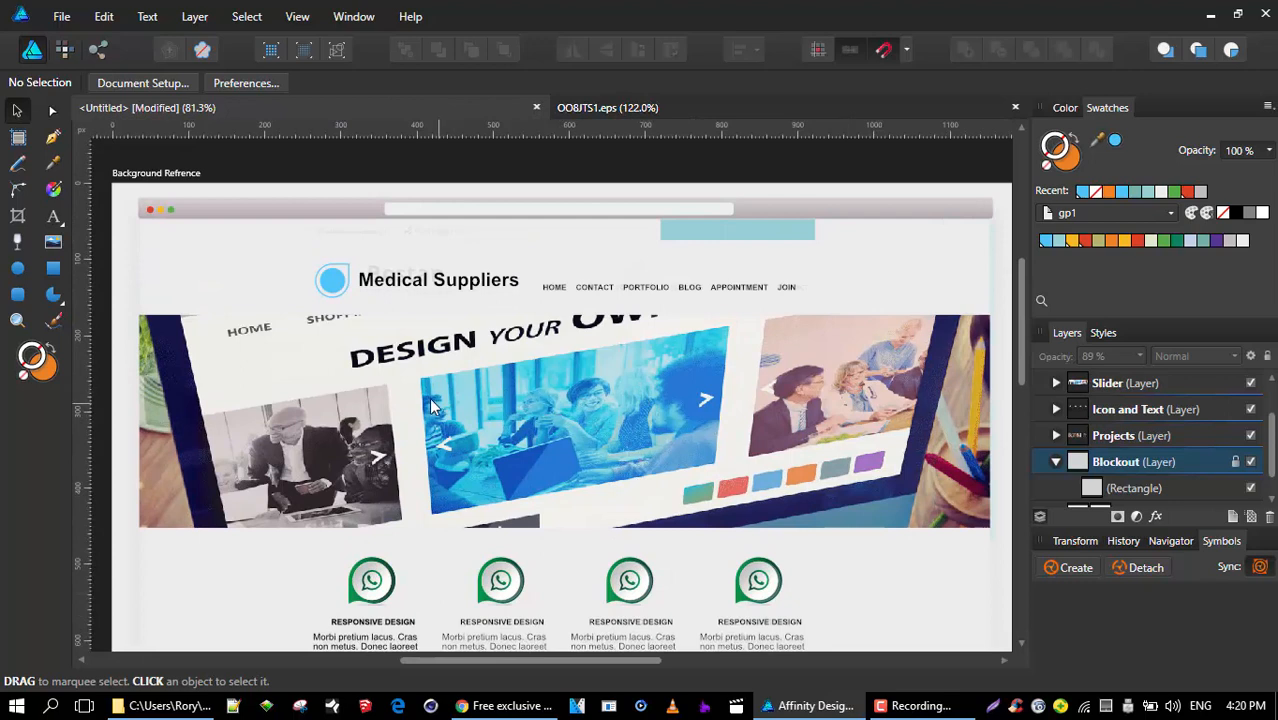
{"action": "scroll", "coordinate": [649, 338], "scroll_direction": "down", "scroll_amount": 5}
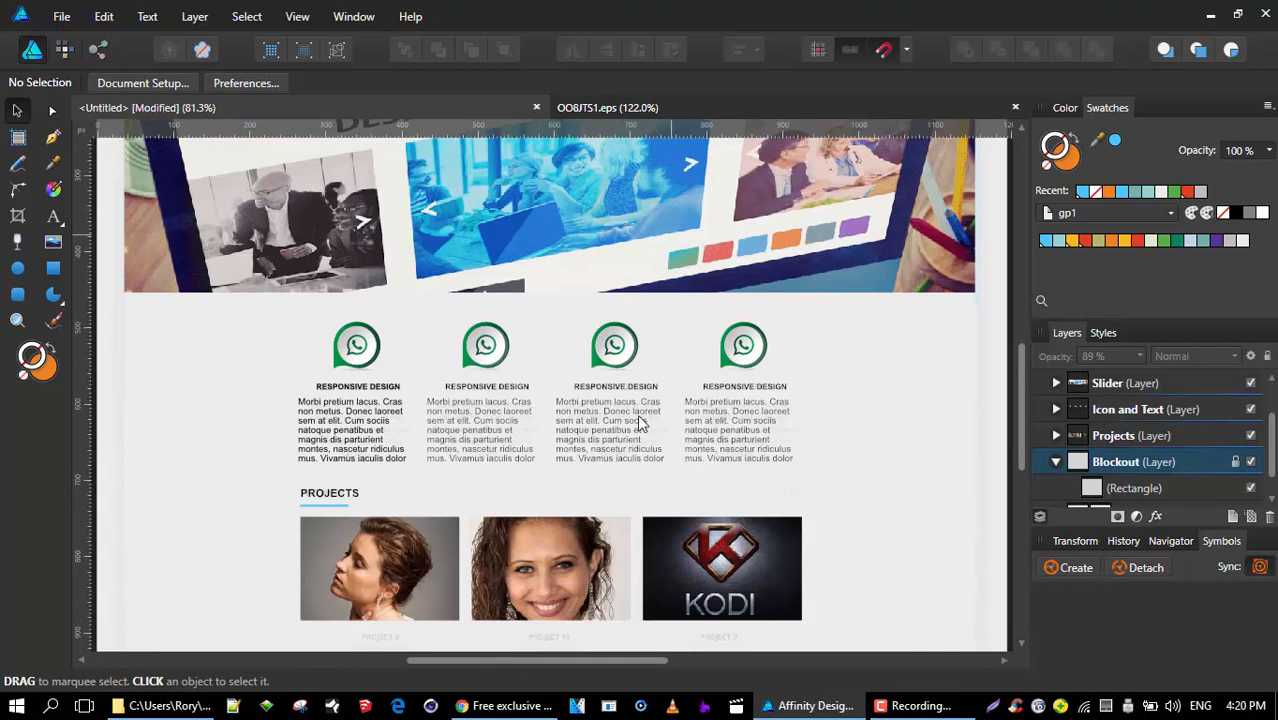
{"action": "left_click_drag", "start_coordinate": [637, 414], "coordinate": [681, 358]}
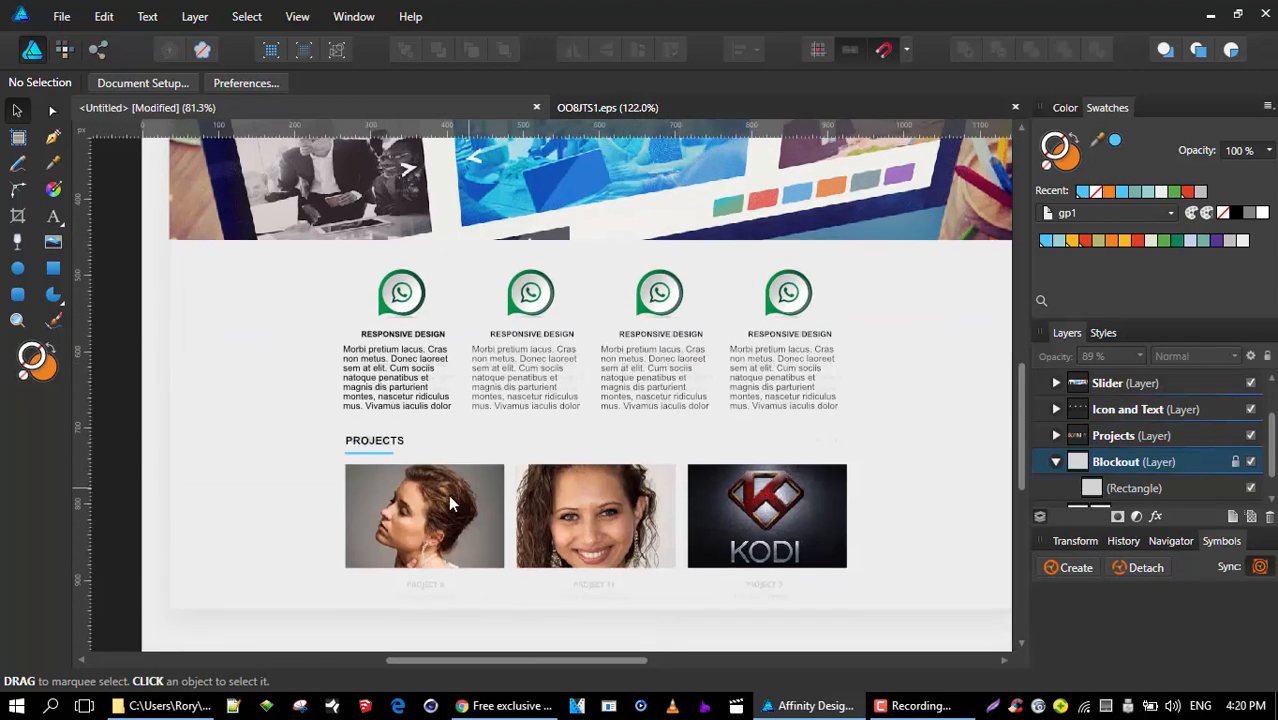
- Apply a red stroke to the image frame above Project 8
{"action": "scroll", "coordinate": [446, 502], "scroll_direction": "up", "scroll_amount": 1, "text": "ctrl"}
{"action": "scroll", "coordinate": [533, 432], "scroll_direction": "up", "scroll_amount": 2, "text": "ctrl"}
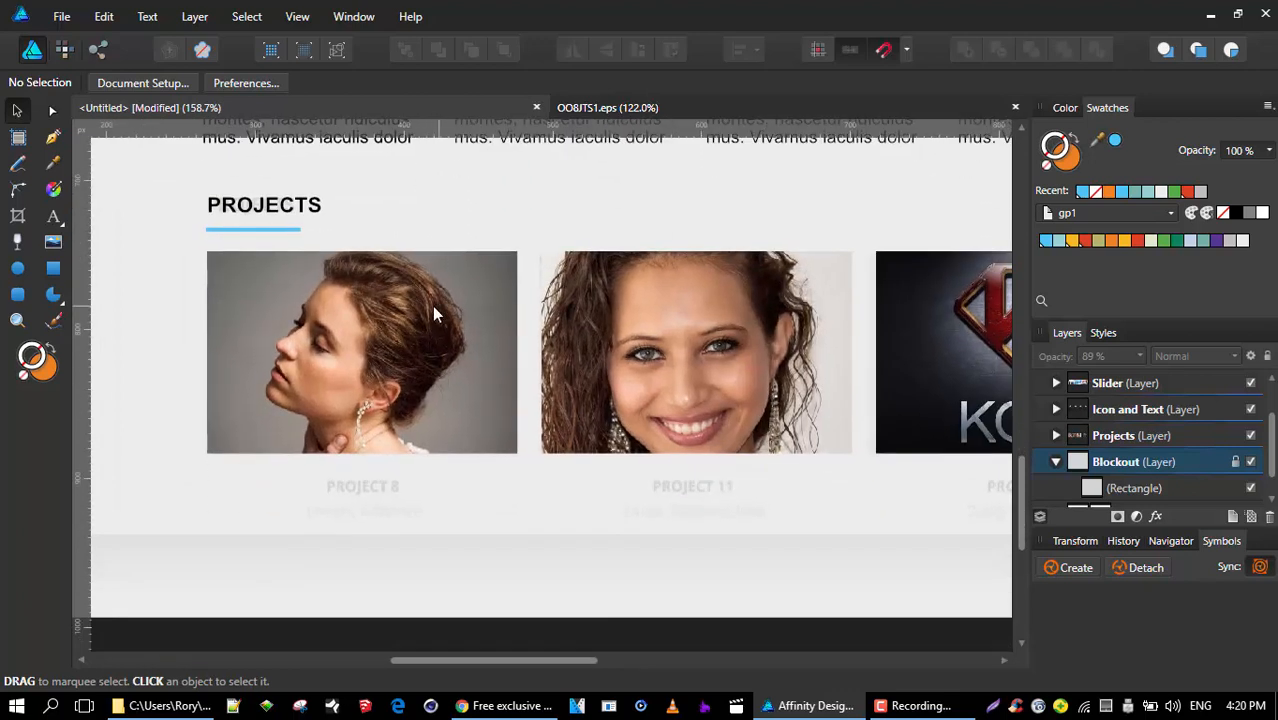
{"action": "left_click", "coordinate": [432, 310]}
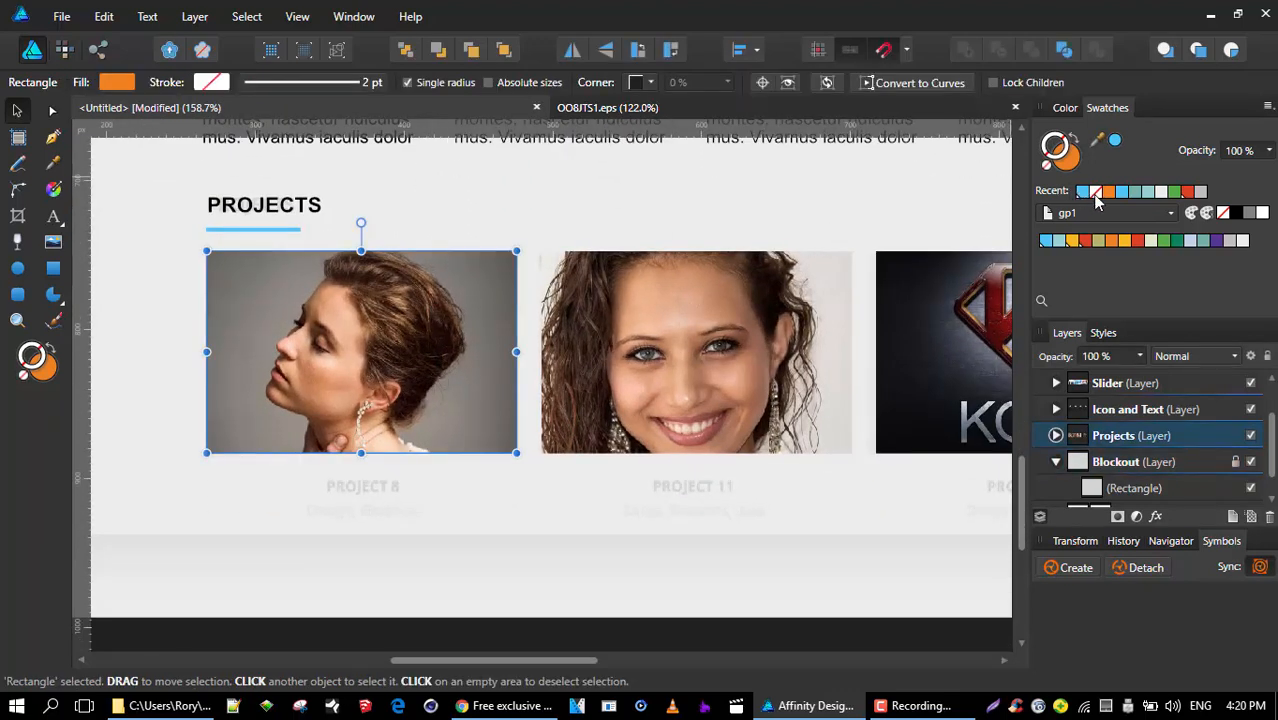
{"action": "left_click", "coordinate": [1086, 242]}
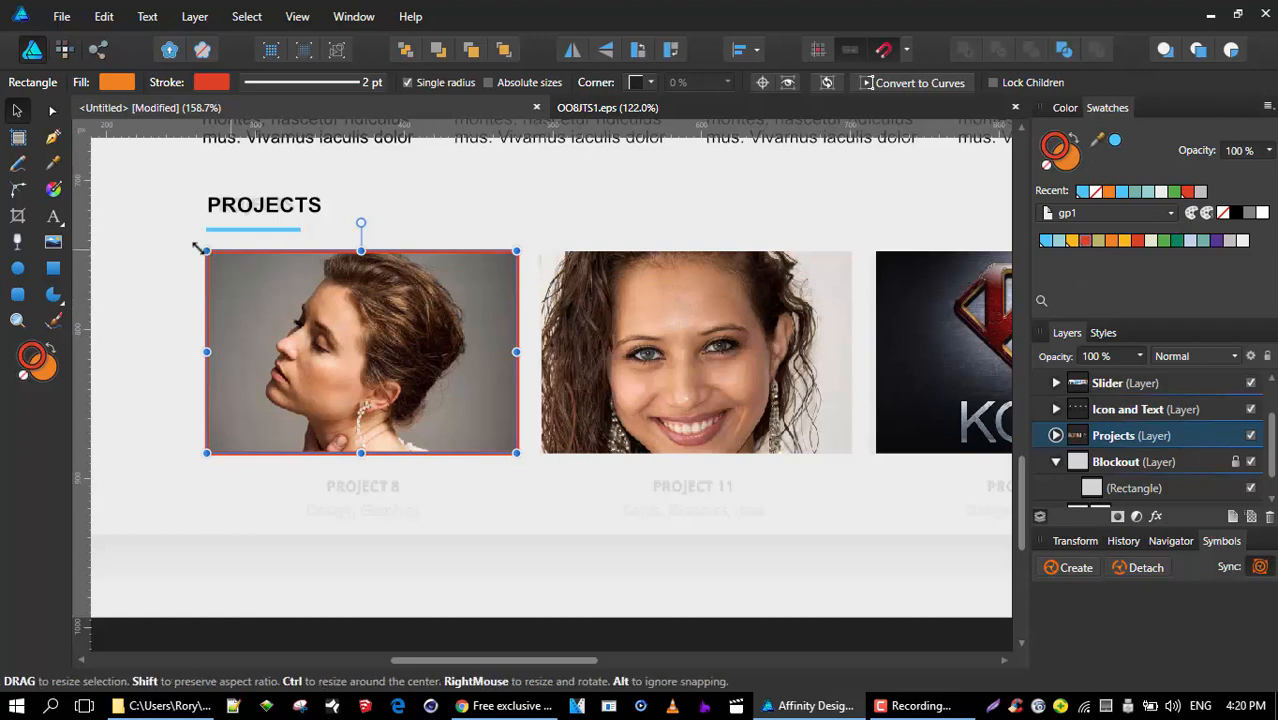
- Round the top-left corner of the Project 8 image frame with the Corner tool to a radius of about 13.9 px
{"action": "left_click", "coordinate": [19, 189]}
{"action": "left_click_drag", "start_coordinate": [207, 251], "coordinate": [233, 282]}
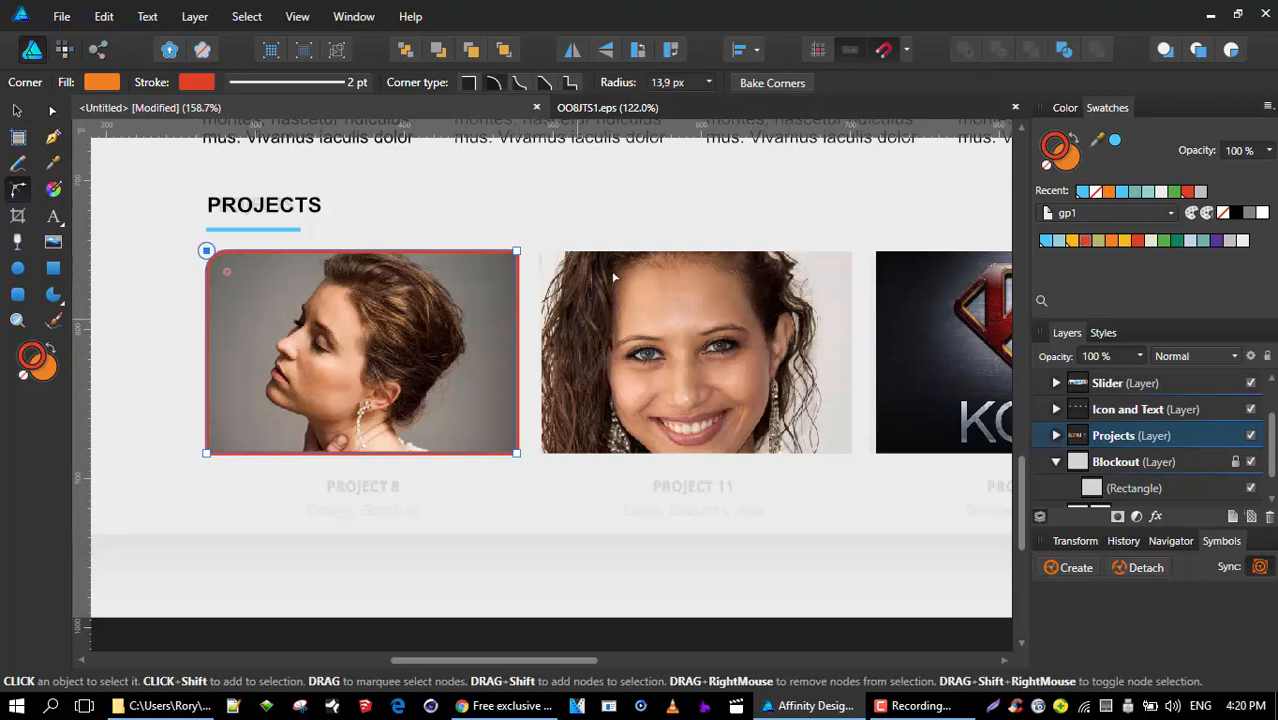
{"action": "left_click", "coordinate": [17, 110]}
- Round all four corners of the Project 11 image frame with the Corner tool to a radius of about 16.3 px
{"action": "left_click", "coordinate": [617, 408]}
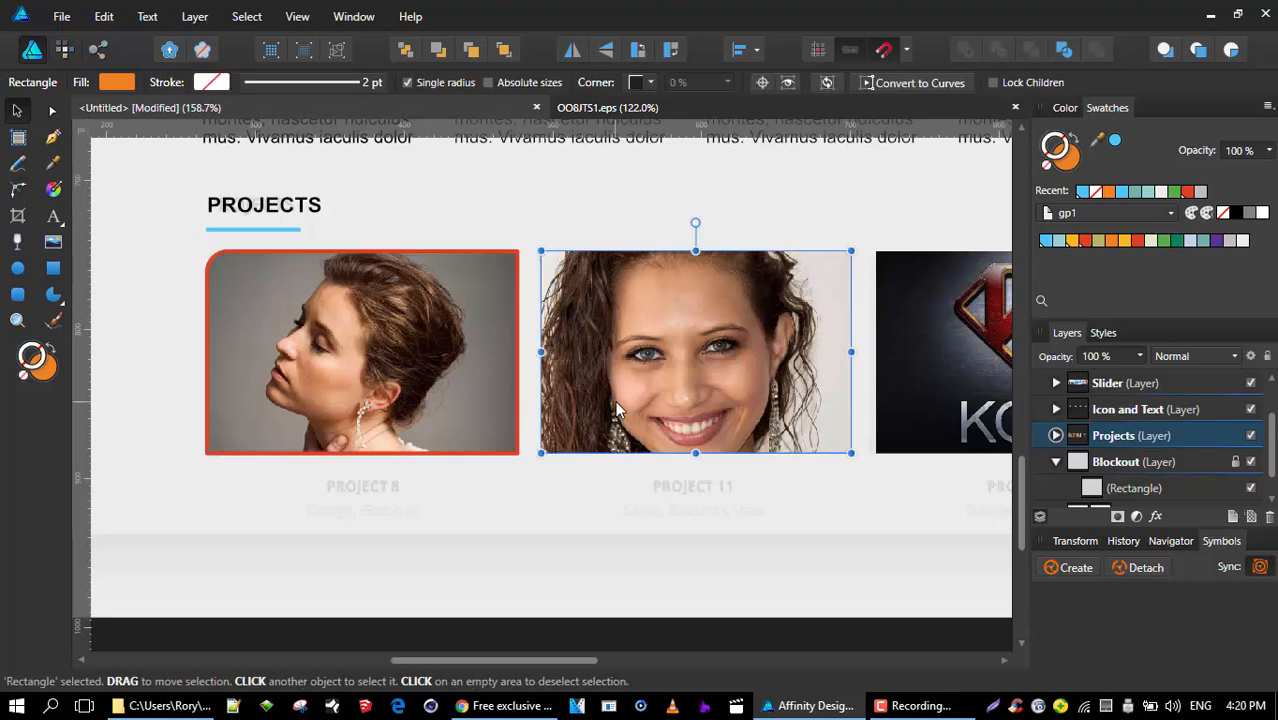
{"action": "left_click", "coordinate": [19, 192]}
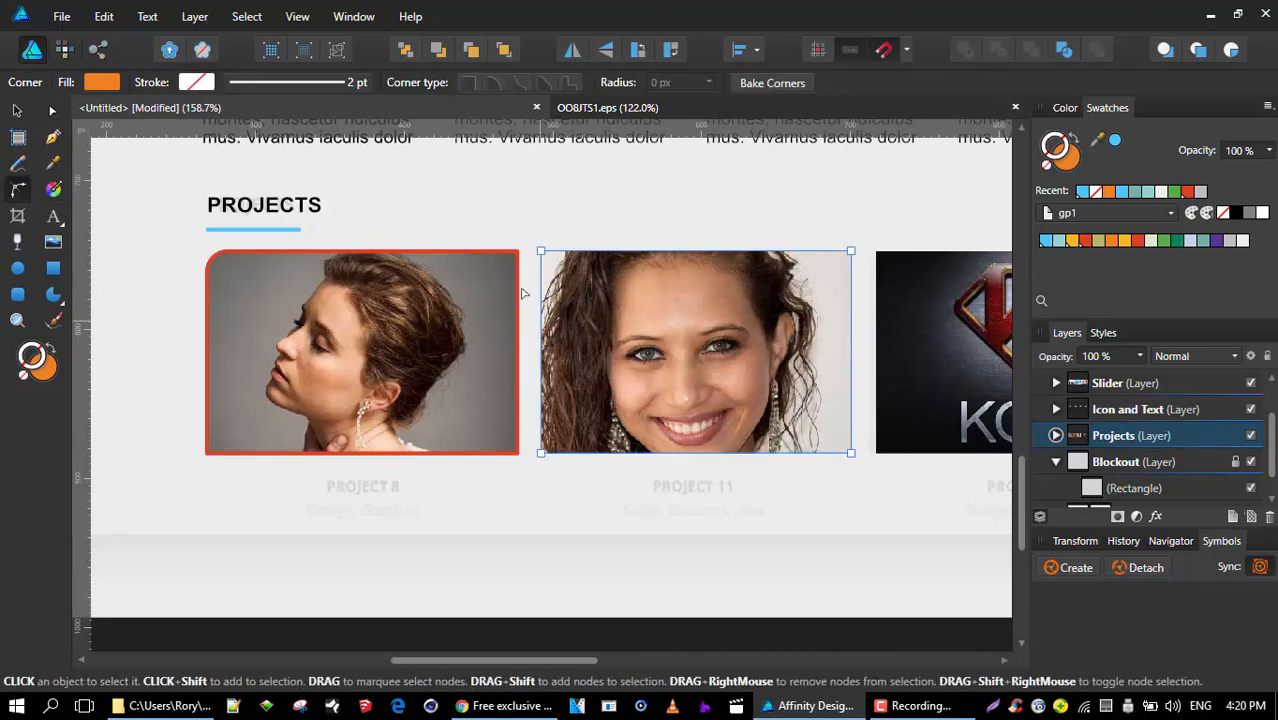
{"action": "left_click", "coordinate": [541, 251]}
{"action": "left_click", "coordinate": [851, 251], "text": "shift"}
{"action": "left_click", "coordinate": [851, 453], "text": "shift"}
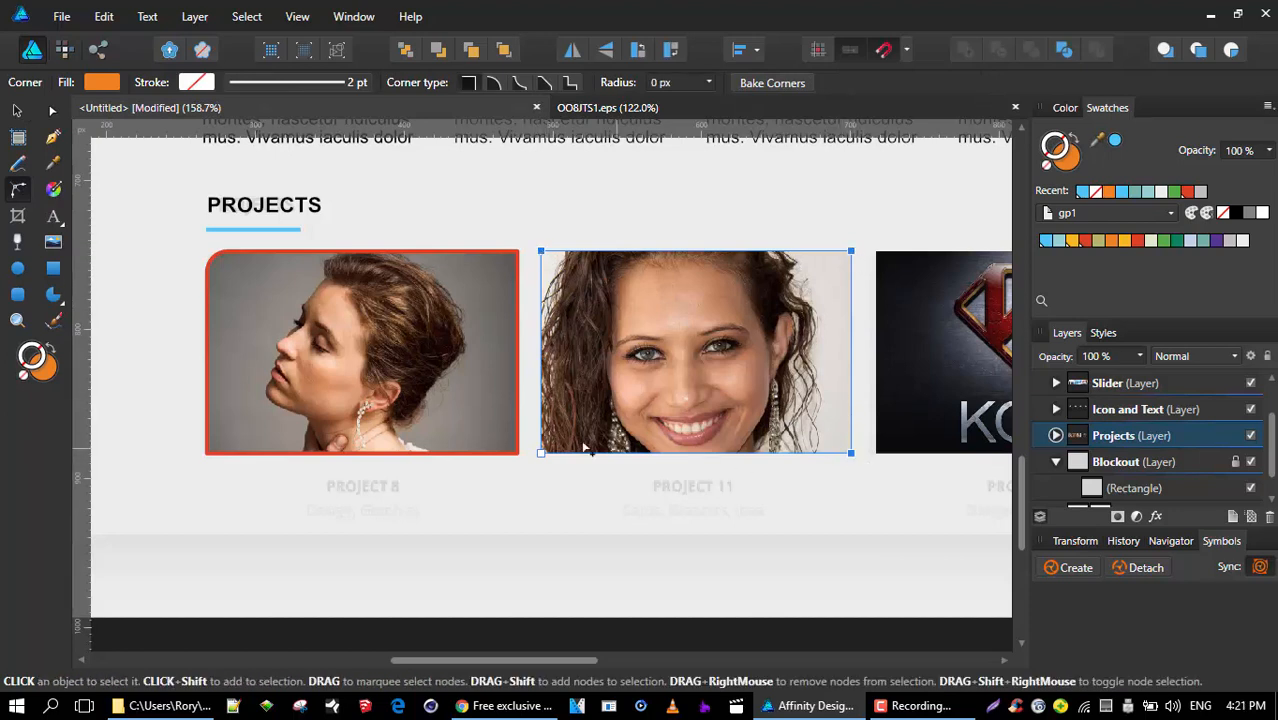
{"action": "left_click_drag", "start_coordinate": [541, 455], "coordinate": [572, 437]}
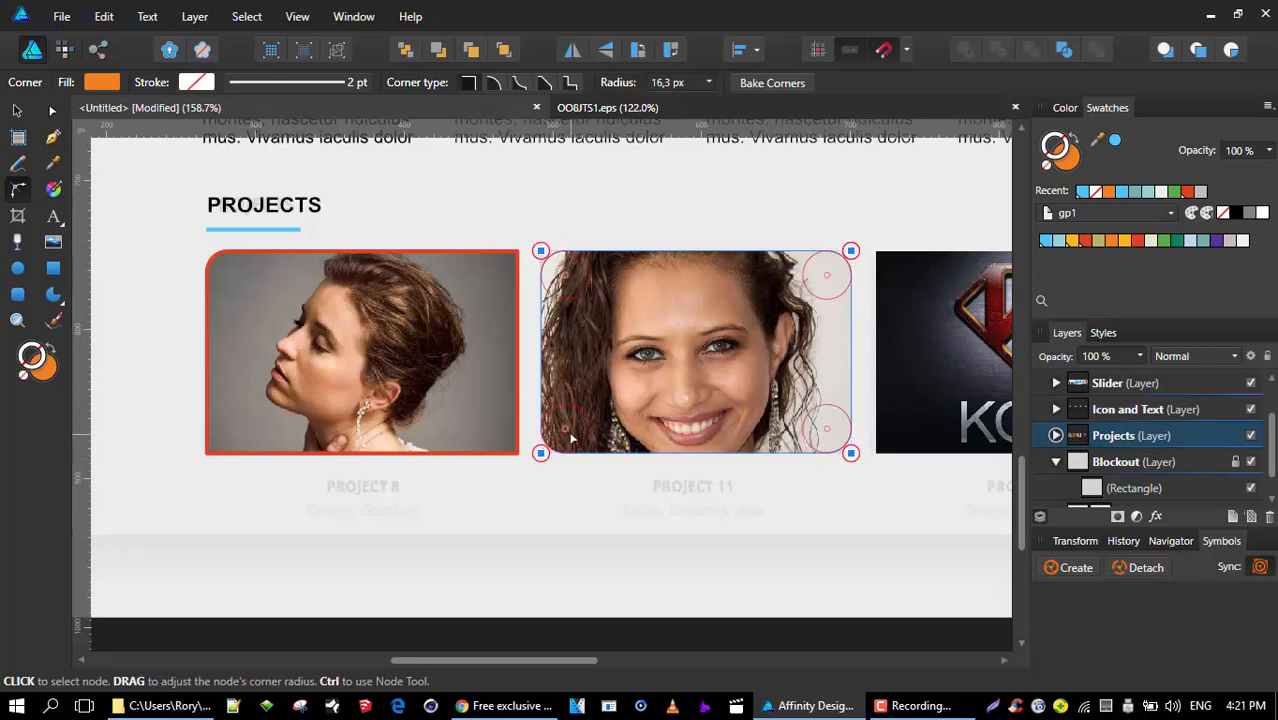
{"action": "key", "text": "v"}
{"action": "left_click", "coordinate": [458, 212]}
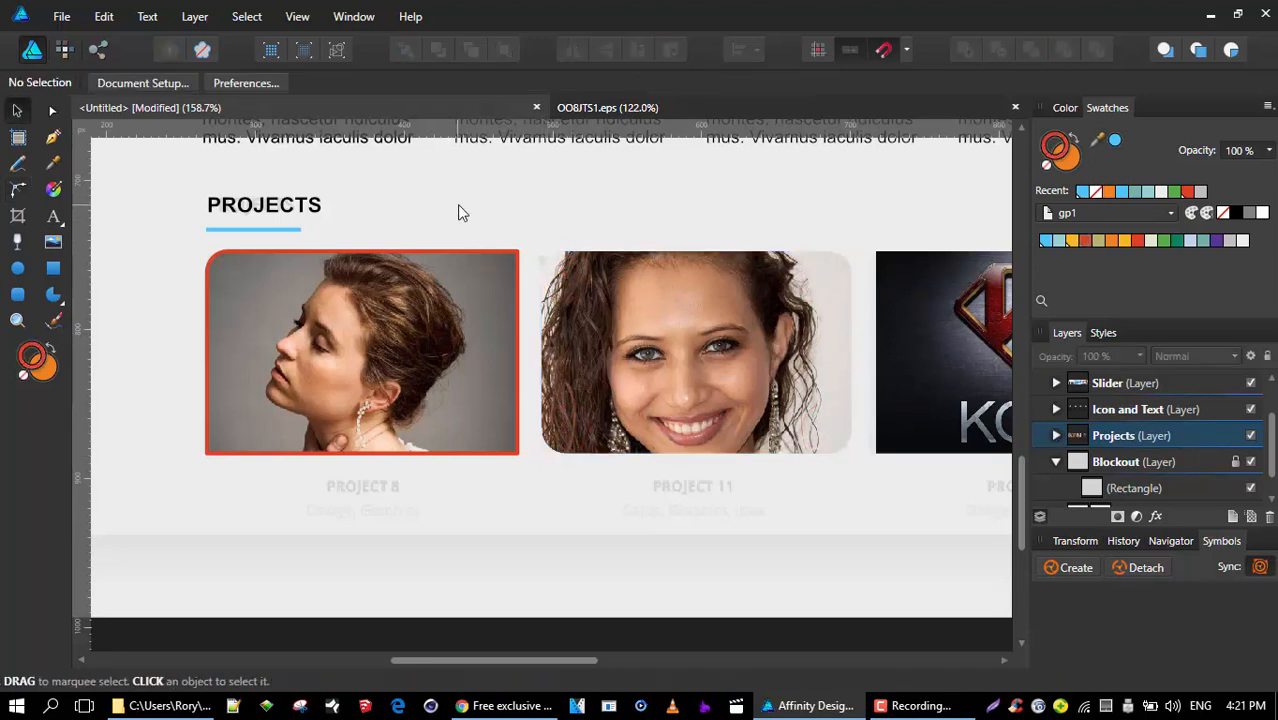
- Add an outer shadow with 7.8 px radius, 4 px offset and 14% intensity to the Project 11 image frame, trying Bevel/Emboss on and off
{"action": "left_click", "coordinate": [657, 320]}
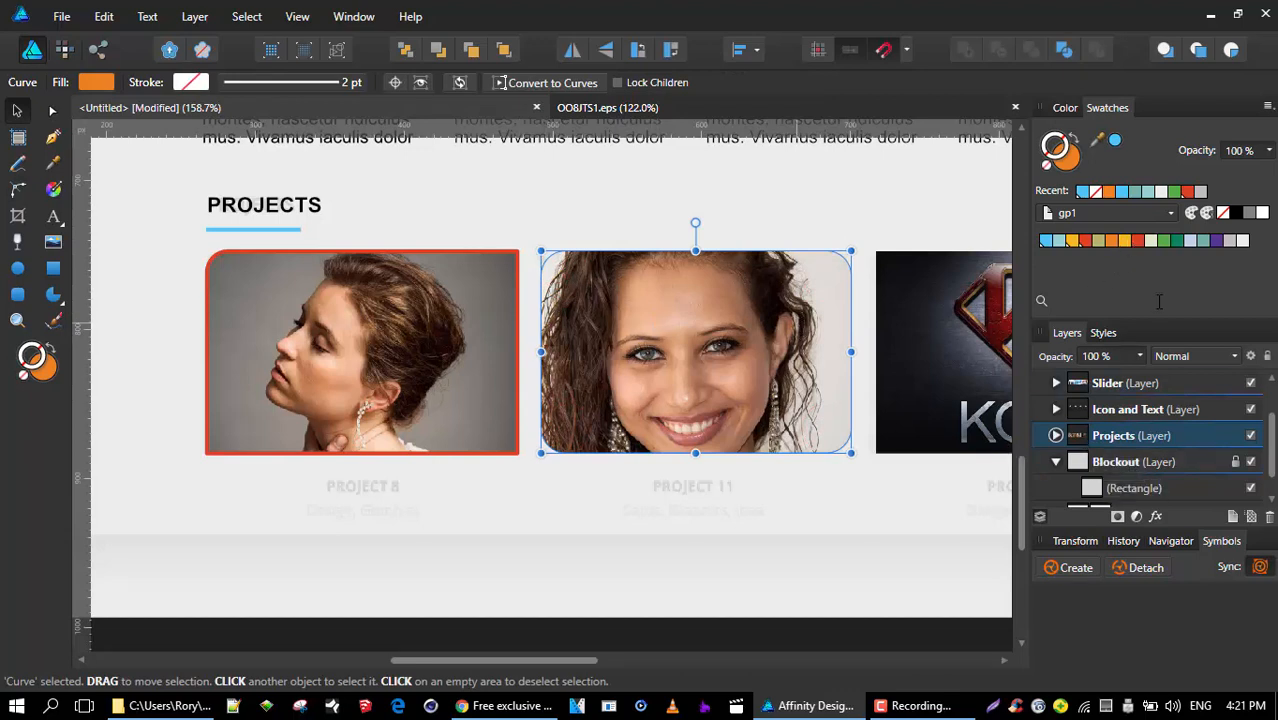
{"action": "left_click", "coordinate": [1157, 517]}
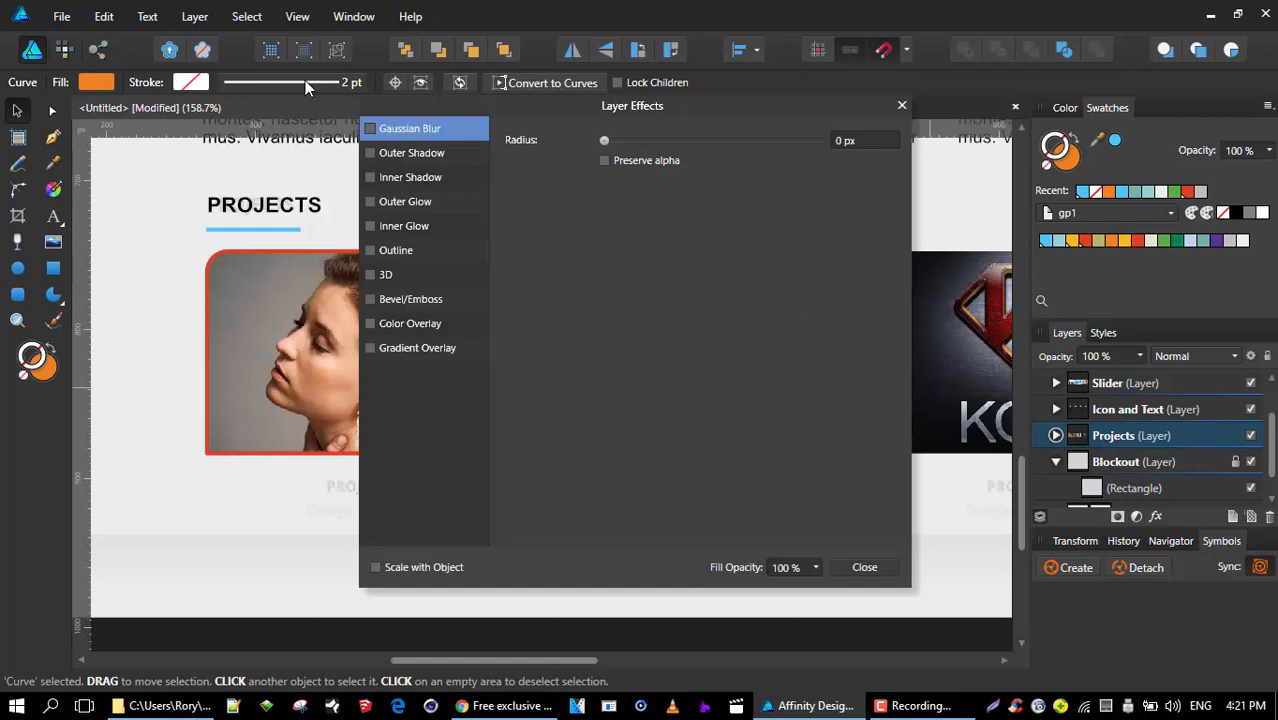
{"action": "left_click_drag", "start_coordinate": [491, 86], "coordinate": [912, 152]}
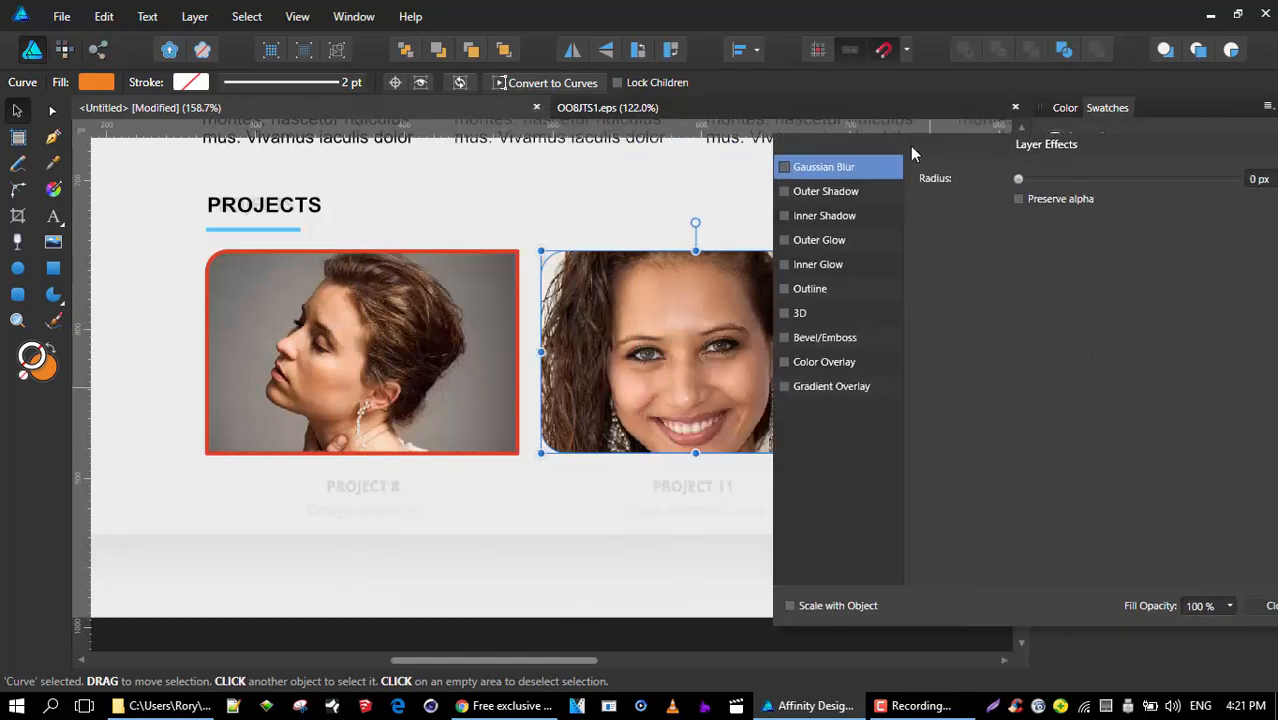
{"action": "left_click", "coordinate": [819, 192]}
{"action": "left_click_drag", "start_coordinate": [914, 153], "coordinate": [175, 102]}
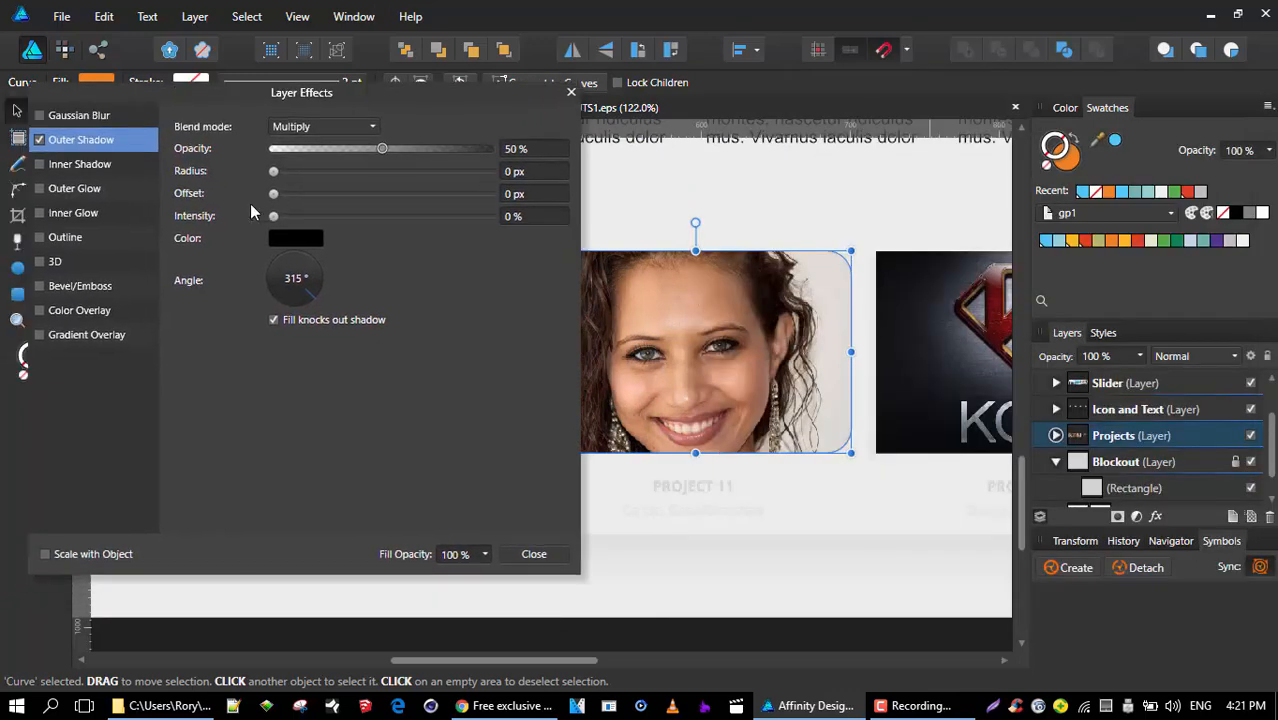
{"action": "left_click_drag", "start_coordinate": [274, 196], "coordinate": [292, 227]}
{"action": "left_click_drag", "start_coordinate": [274, 171], "coordinate": [357, 187]}
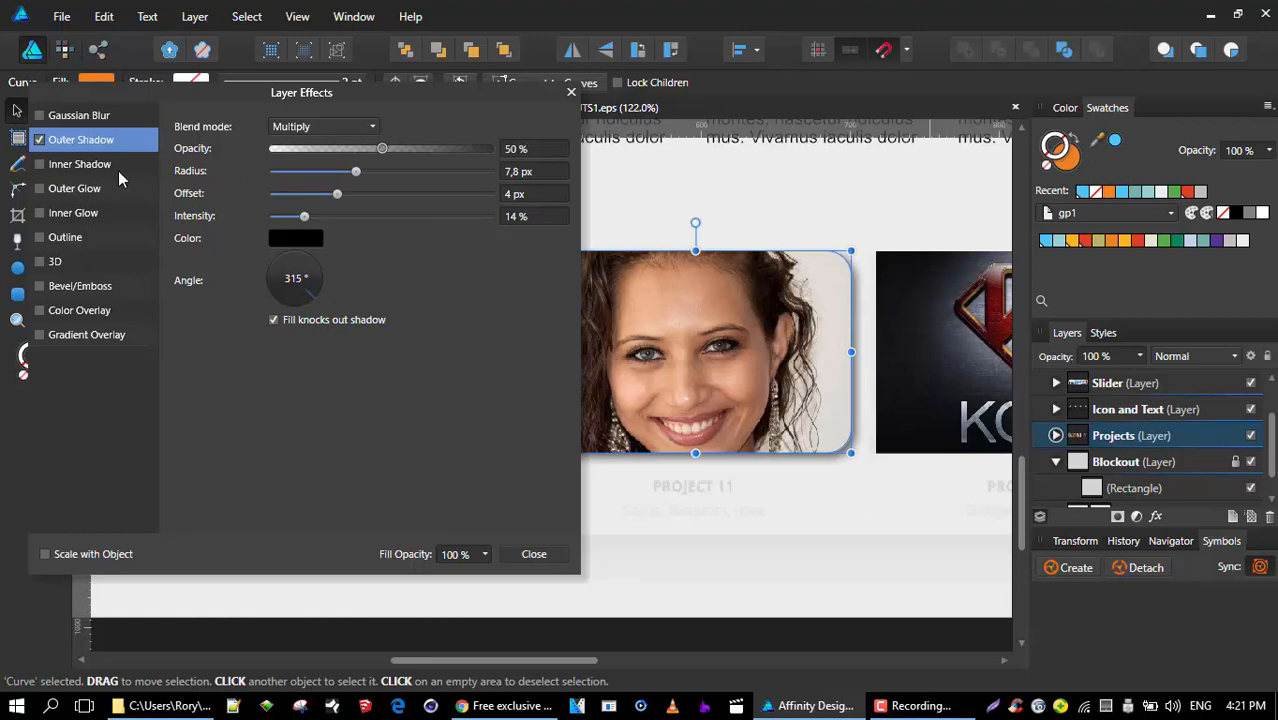
{"action": "left_click", "coordinate": [40, 286]}
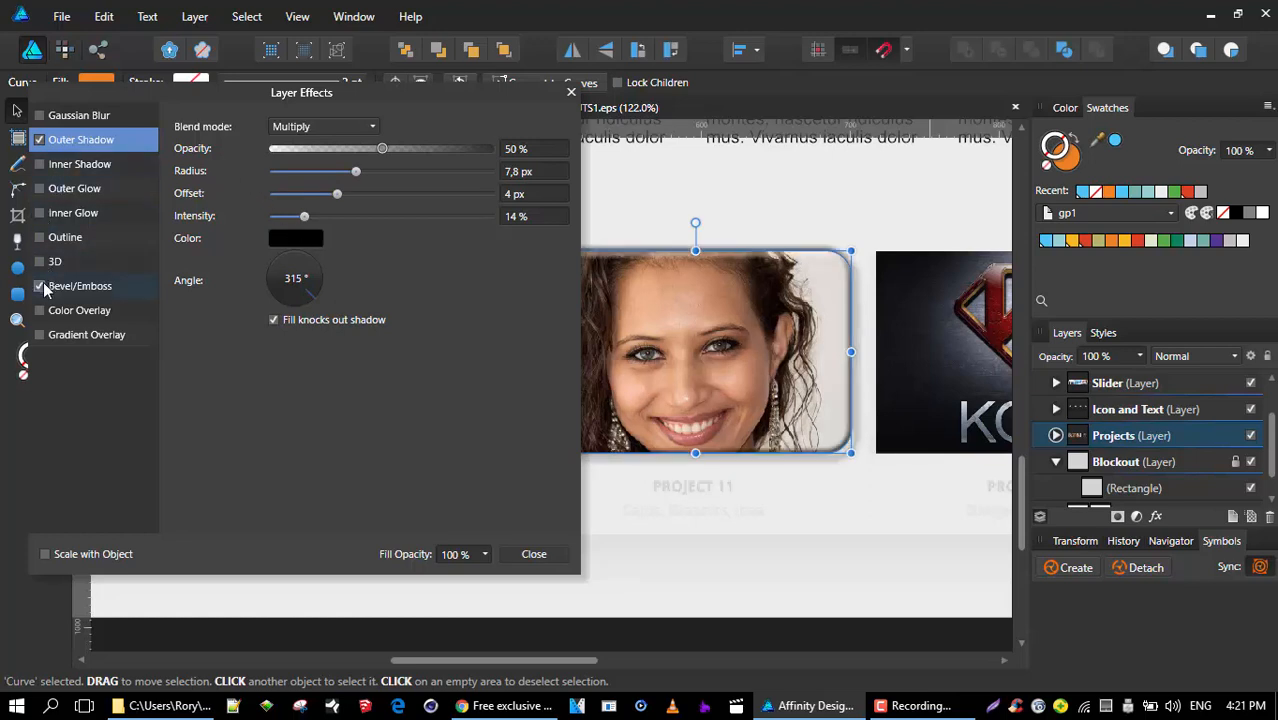
{"action": "left_click", "coordinate": [40, 286]}
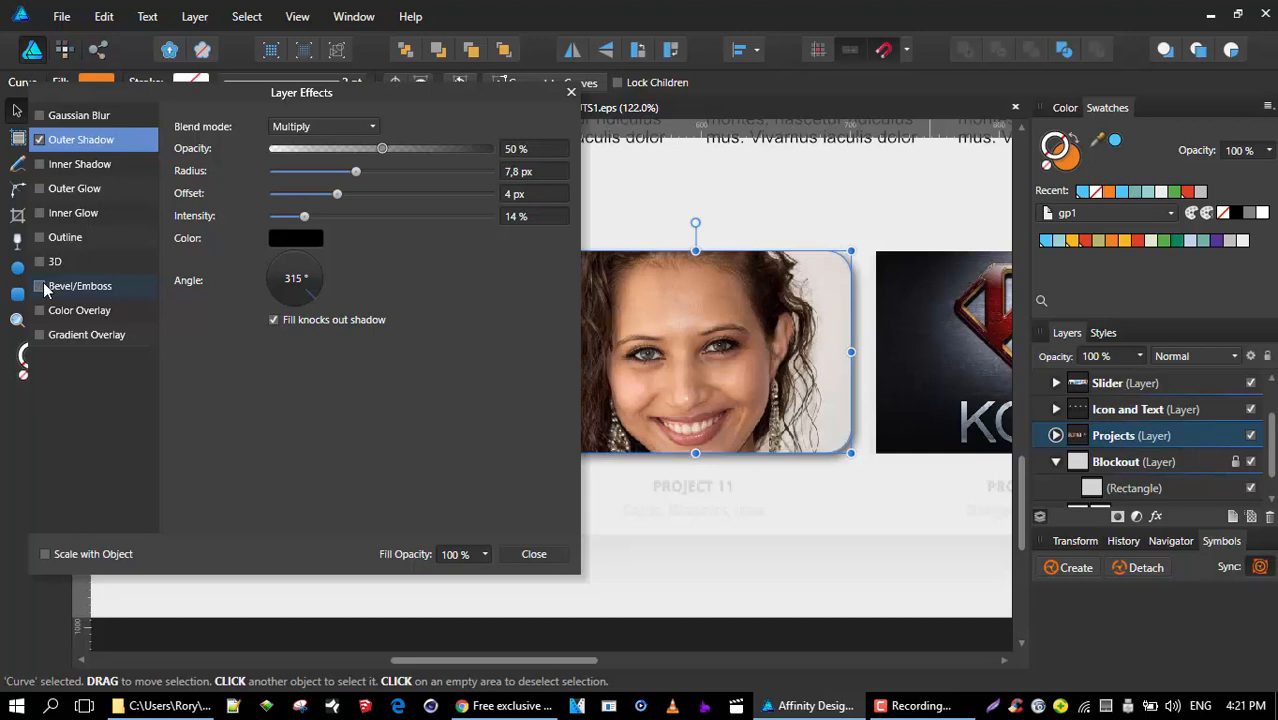
{"action": "left_click", "coordinate": [533, 556]}
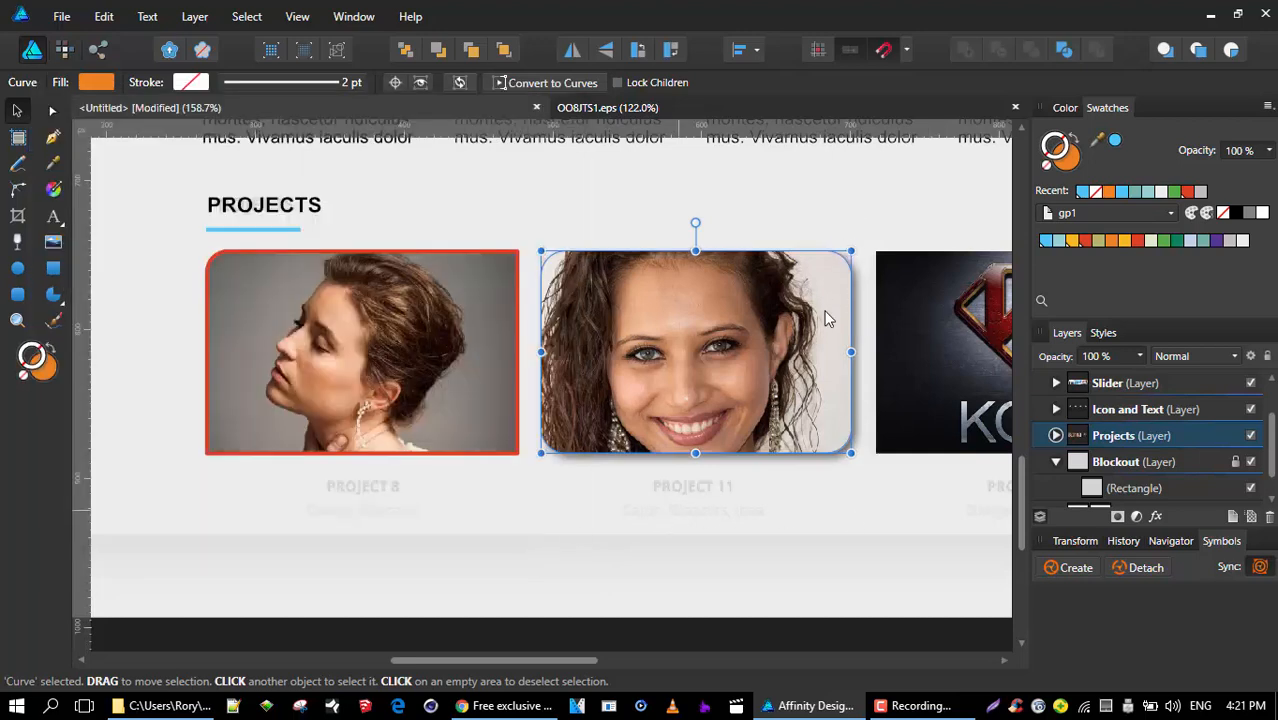
{"action": "left_click", "coordinate": [713, 535]}
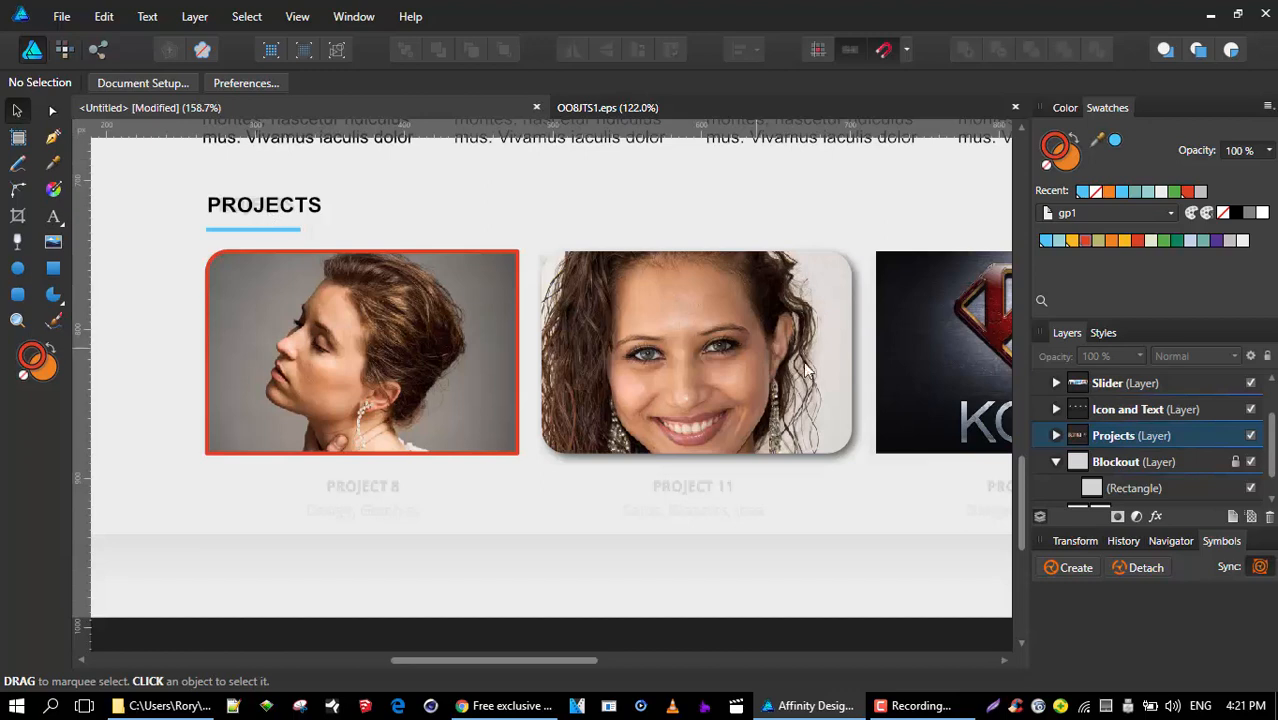
{"action": "scroll", "coordinate": [782, 335], "scroll_direction": "down", "scroll_amount": 5}
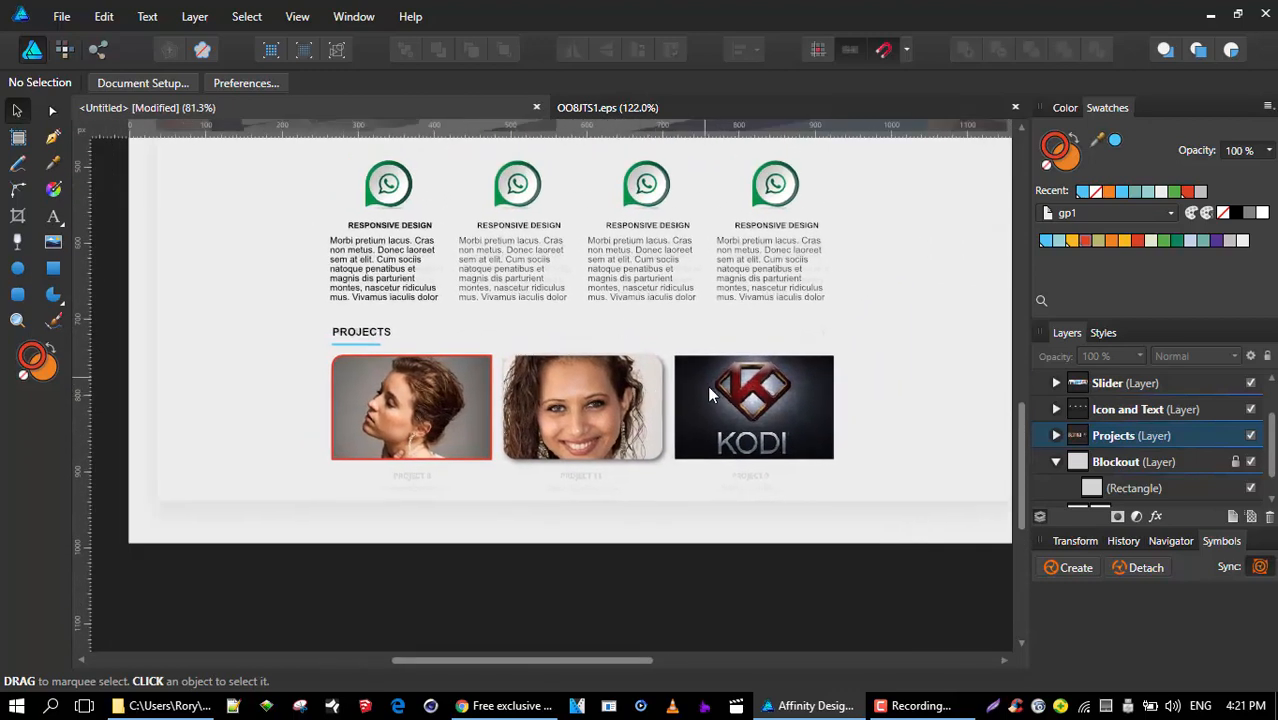
{"action": "scroll", "coordinate": [655, 402], "scroll_direction": "up", "scroll_amount": 5}
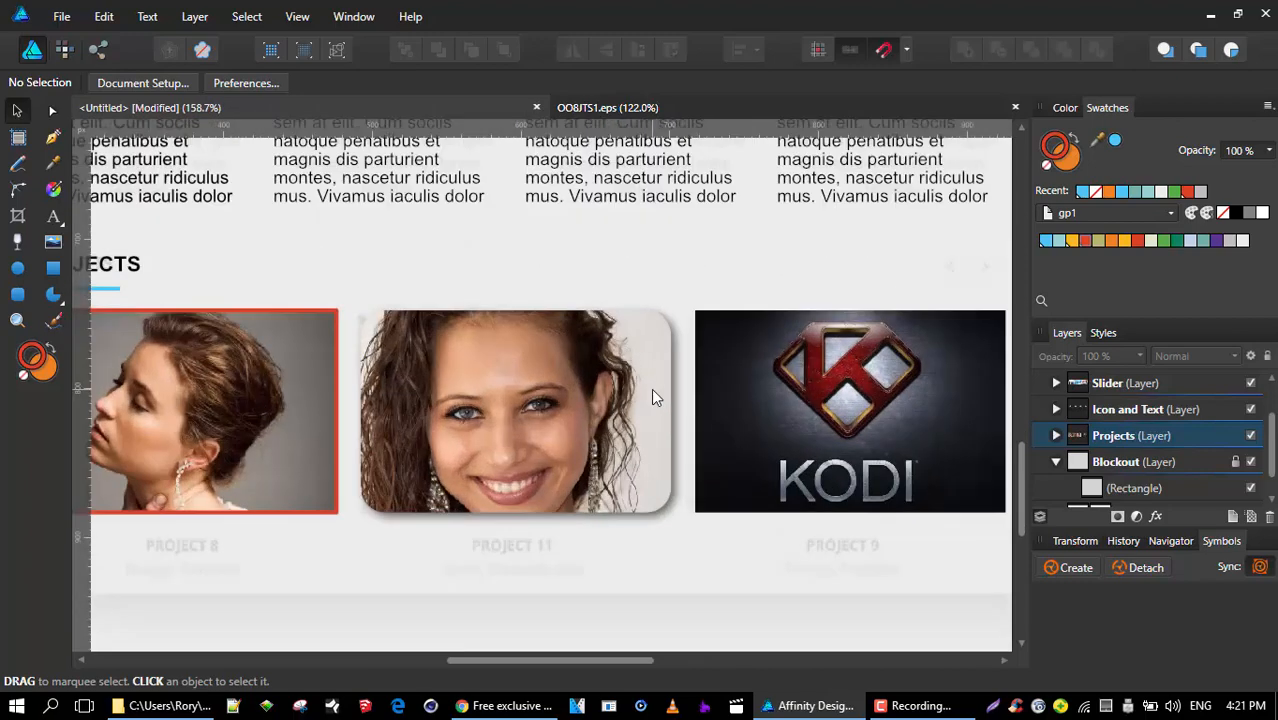
{"action": "scroll", "coordinate": [651, 388], "scroll_direction": "down", "scroll_amount": 5}
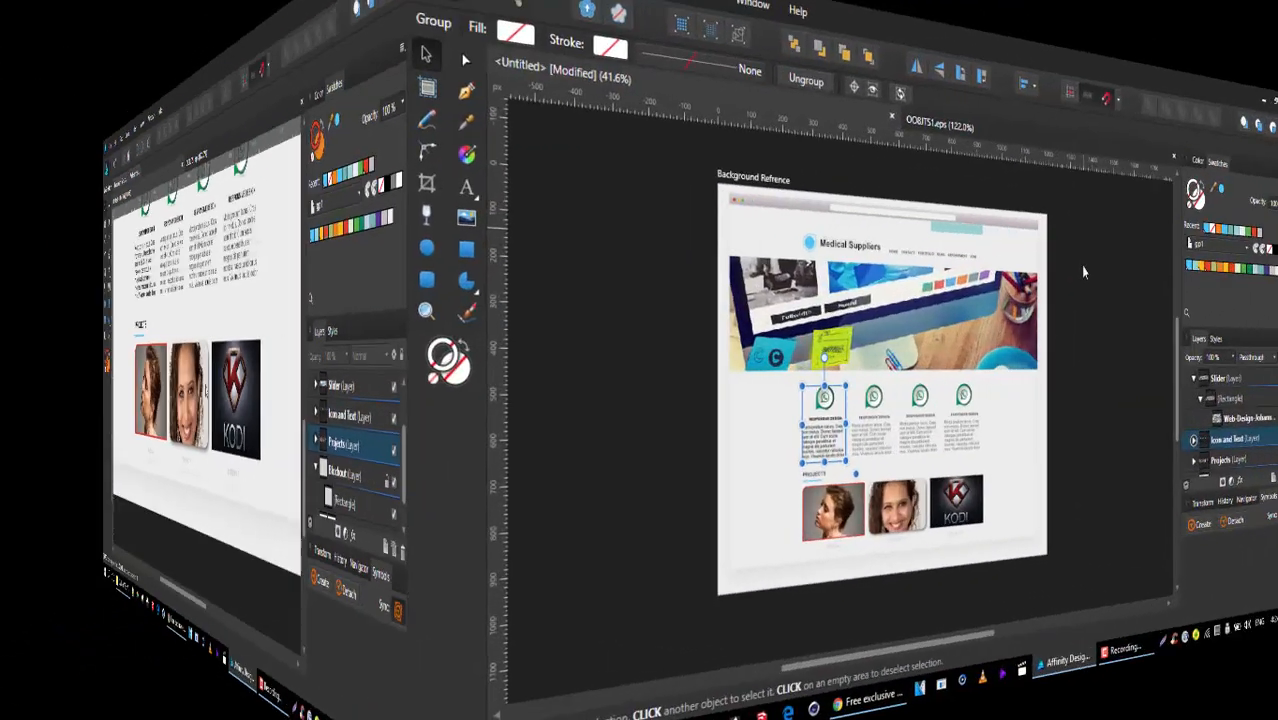